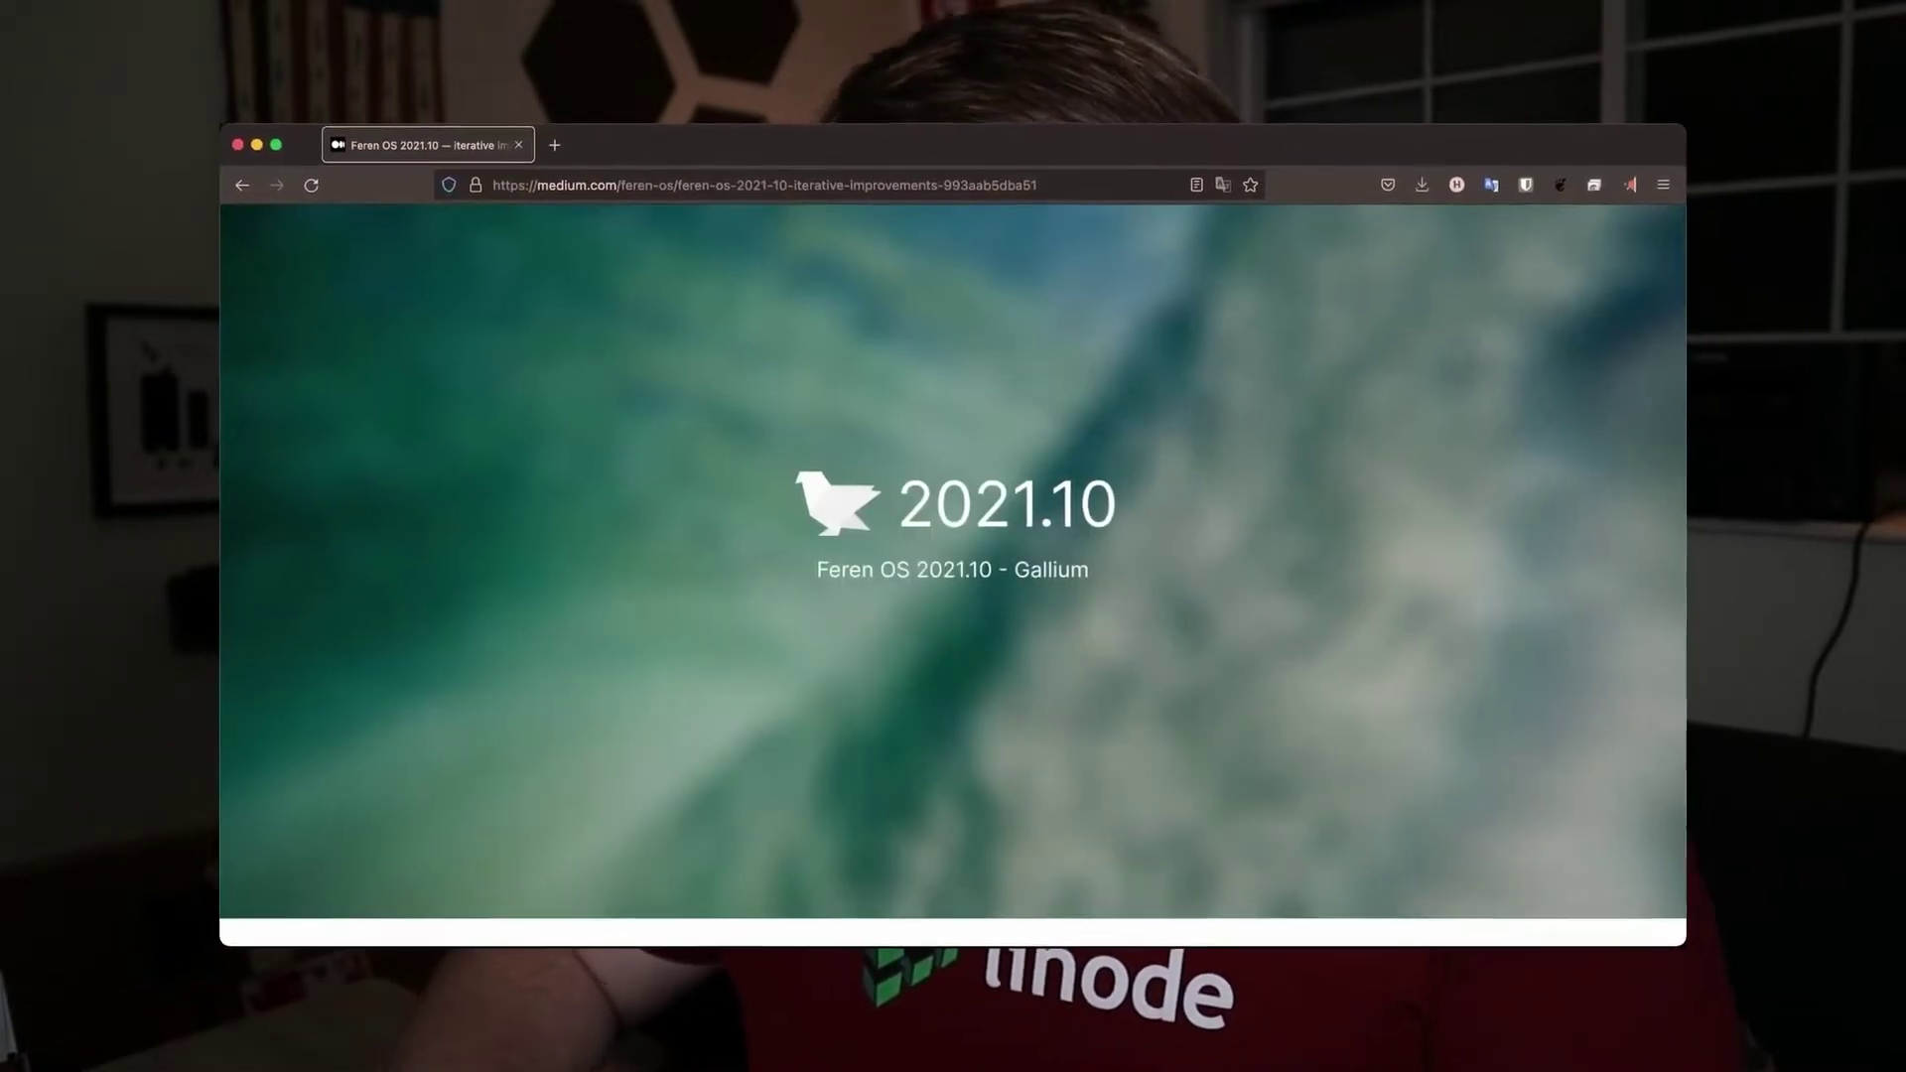
Step: Browse Ghost.org's Showcase of customer sites such as Ali Abdaal, Desk and HIR
scroll(953, 556, down, 6)
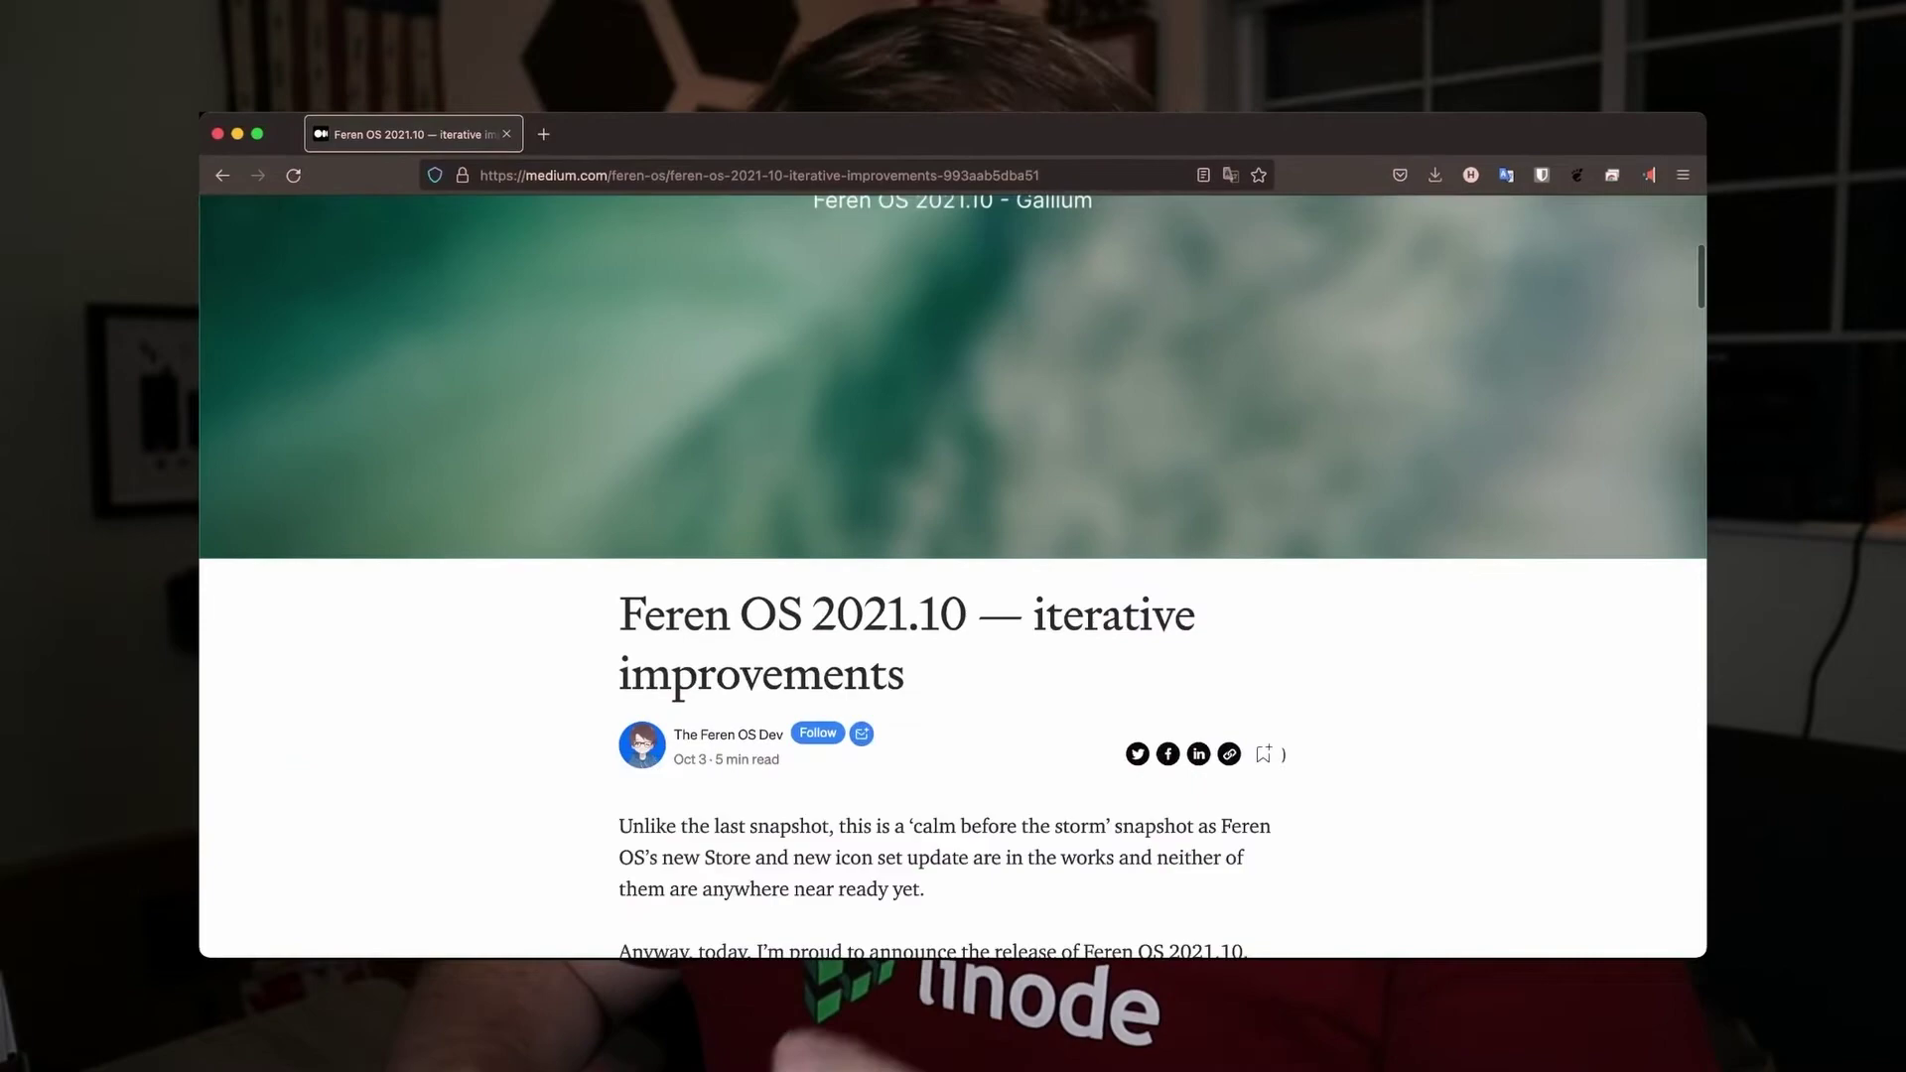
scroll(953, 576, down, 10)
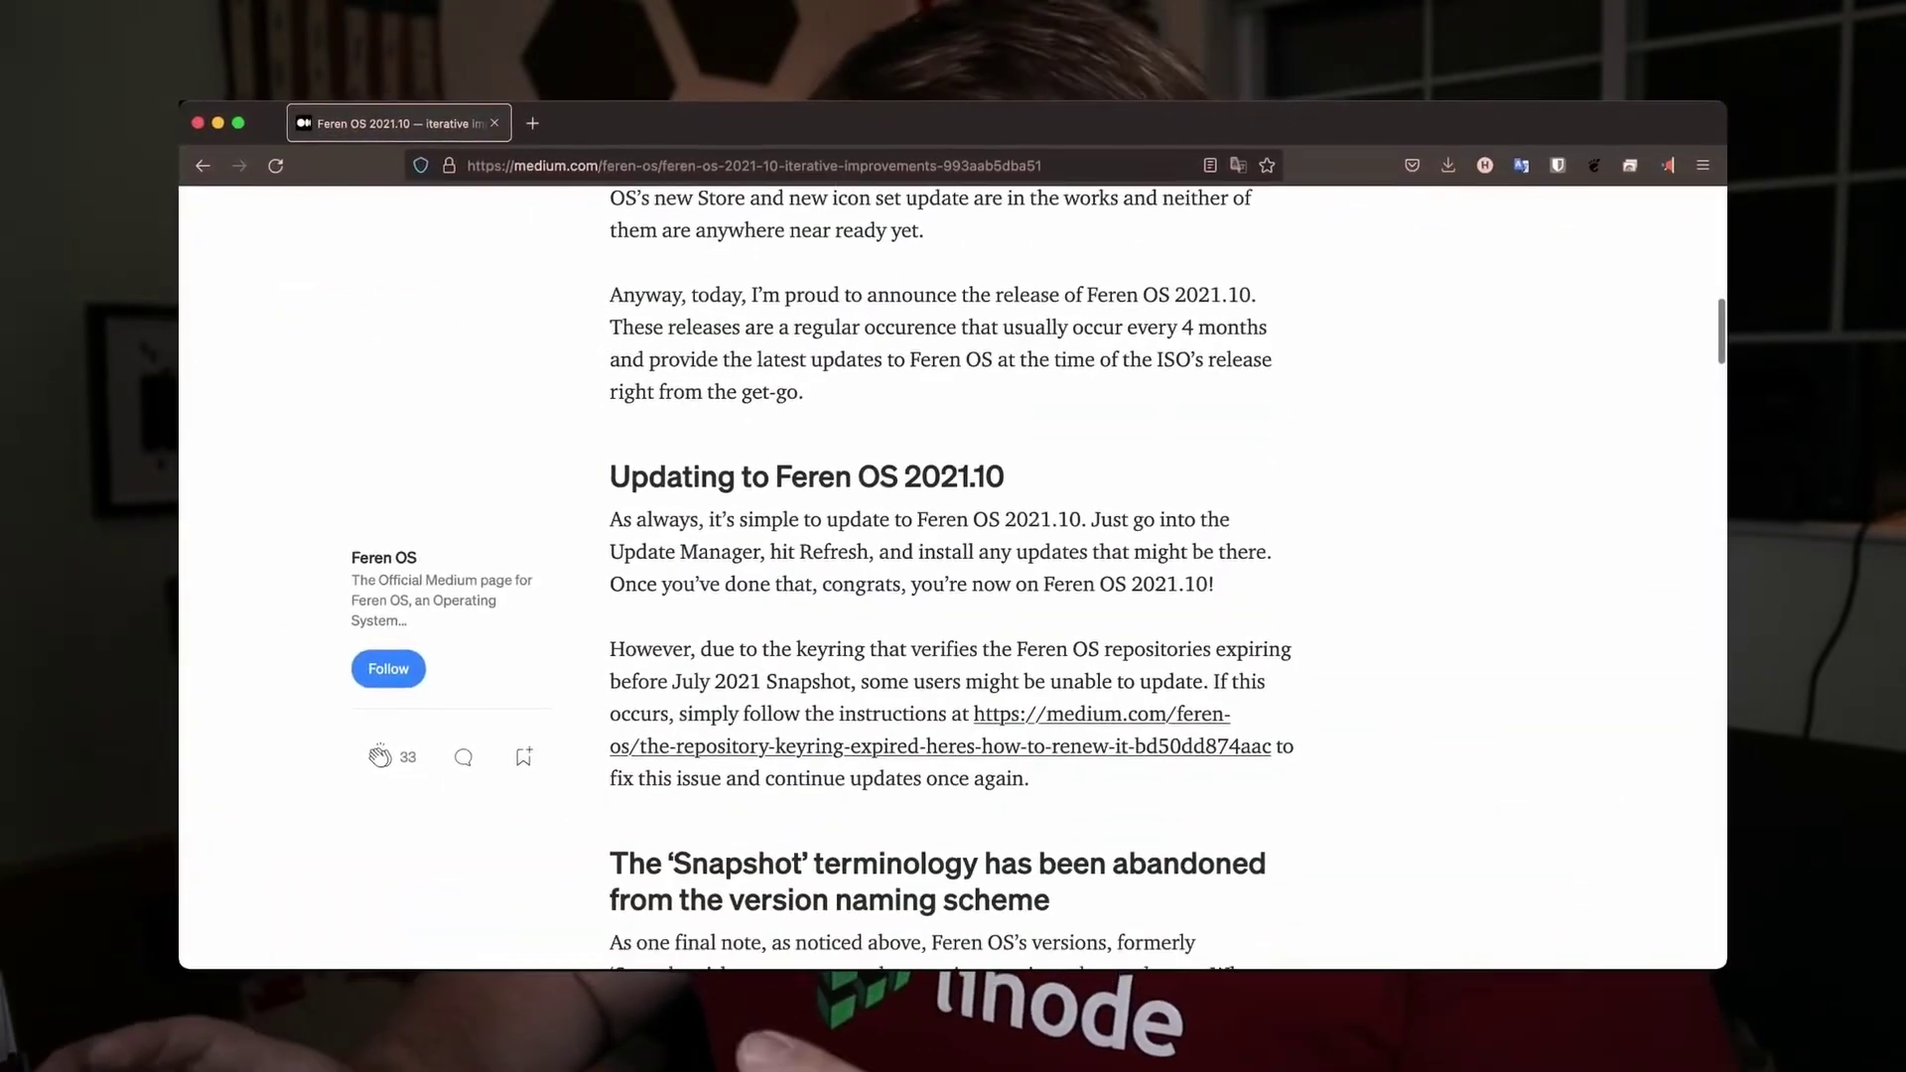
scroll(953, 576, down, 5)
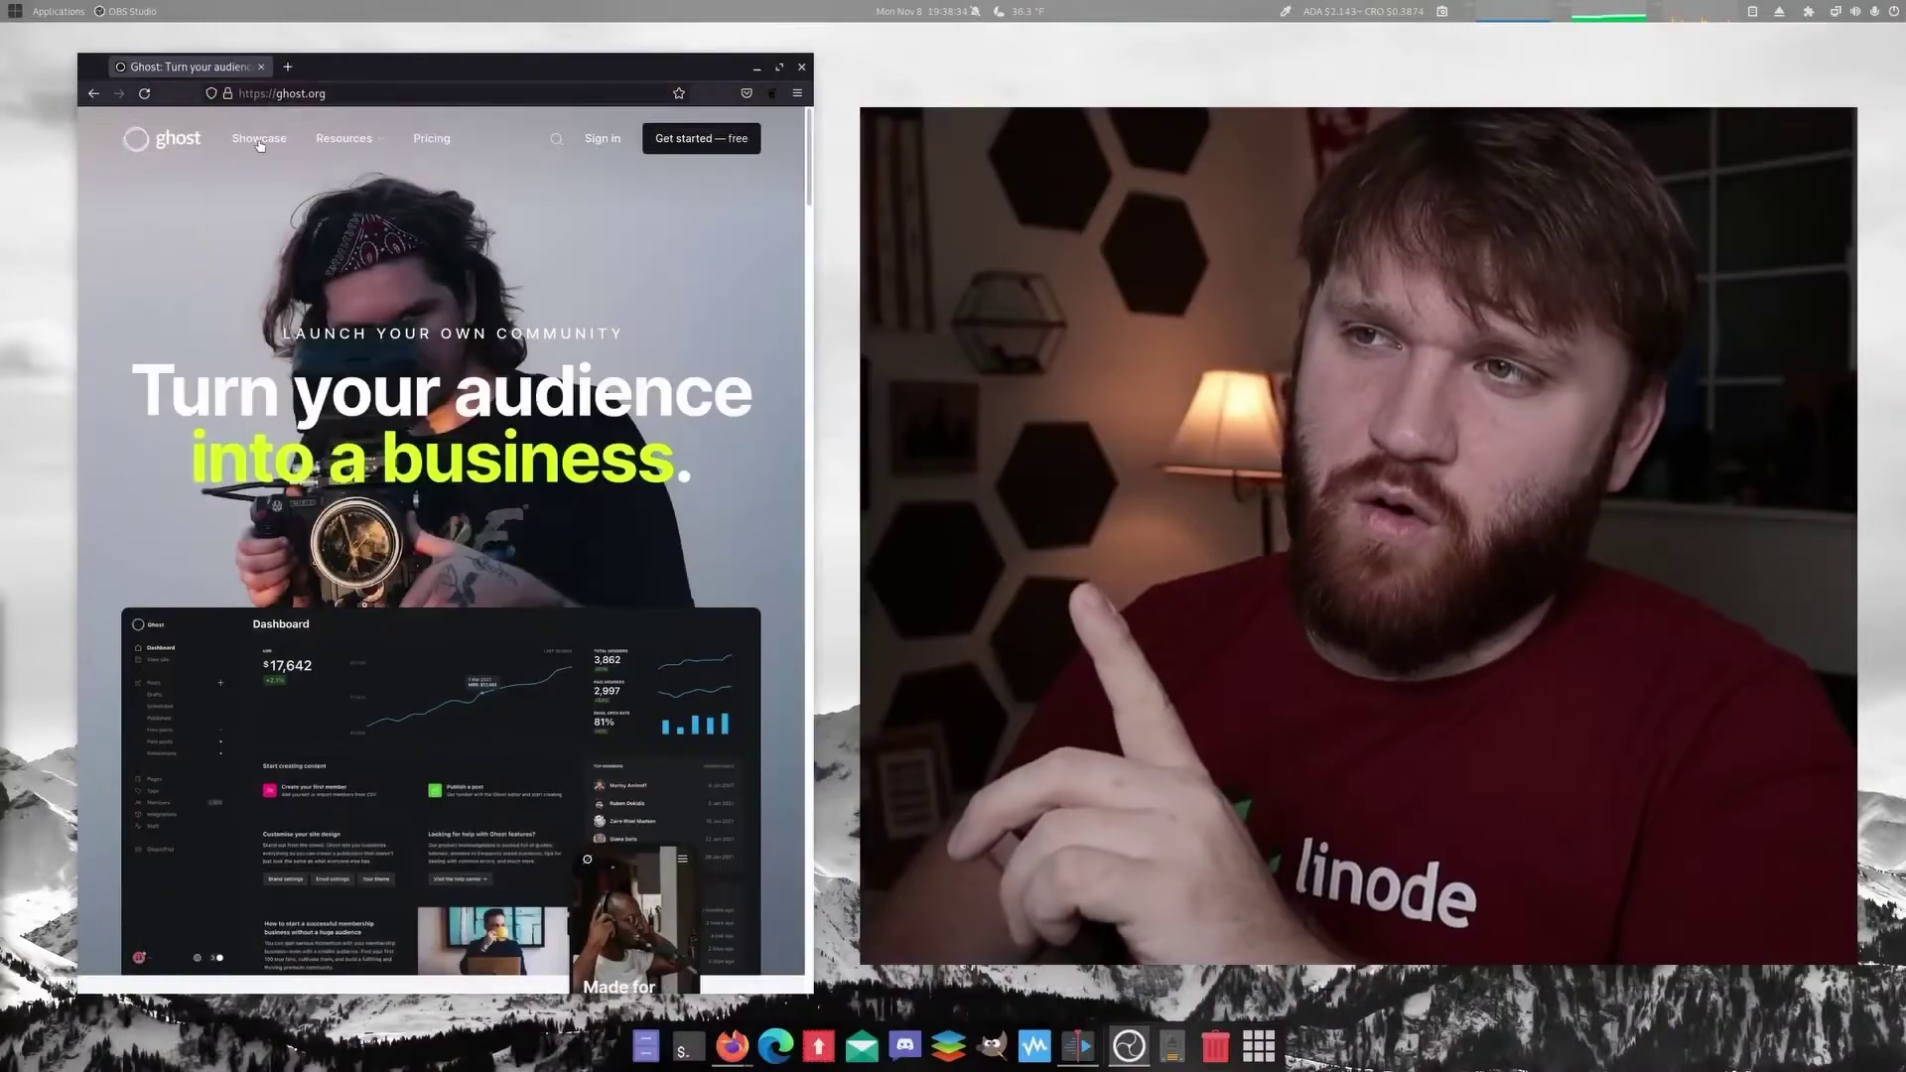
click(259, 138)
scroll(486, 496, down, 7)
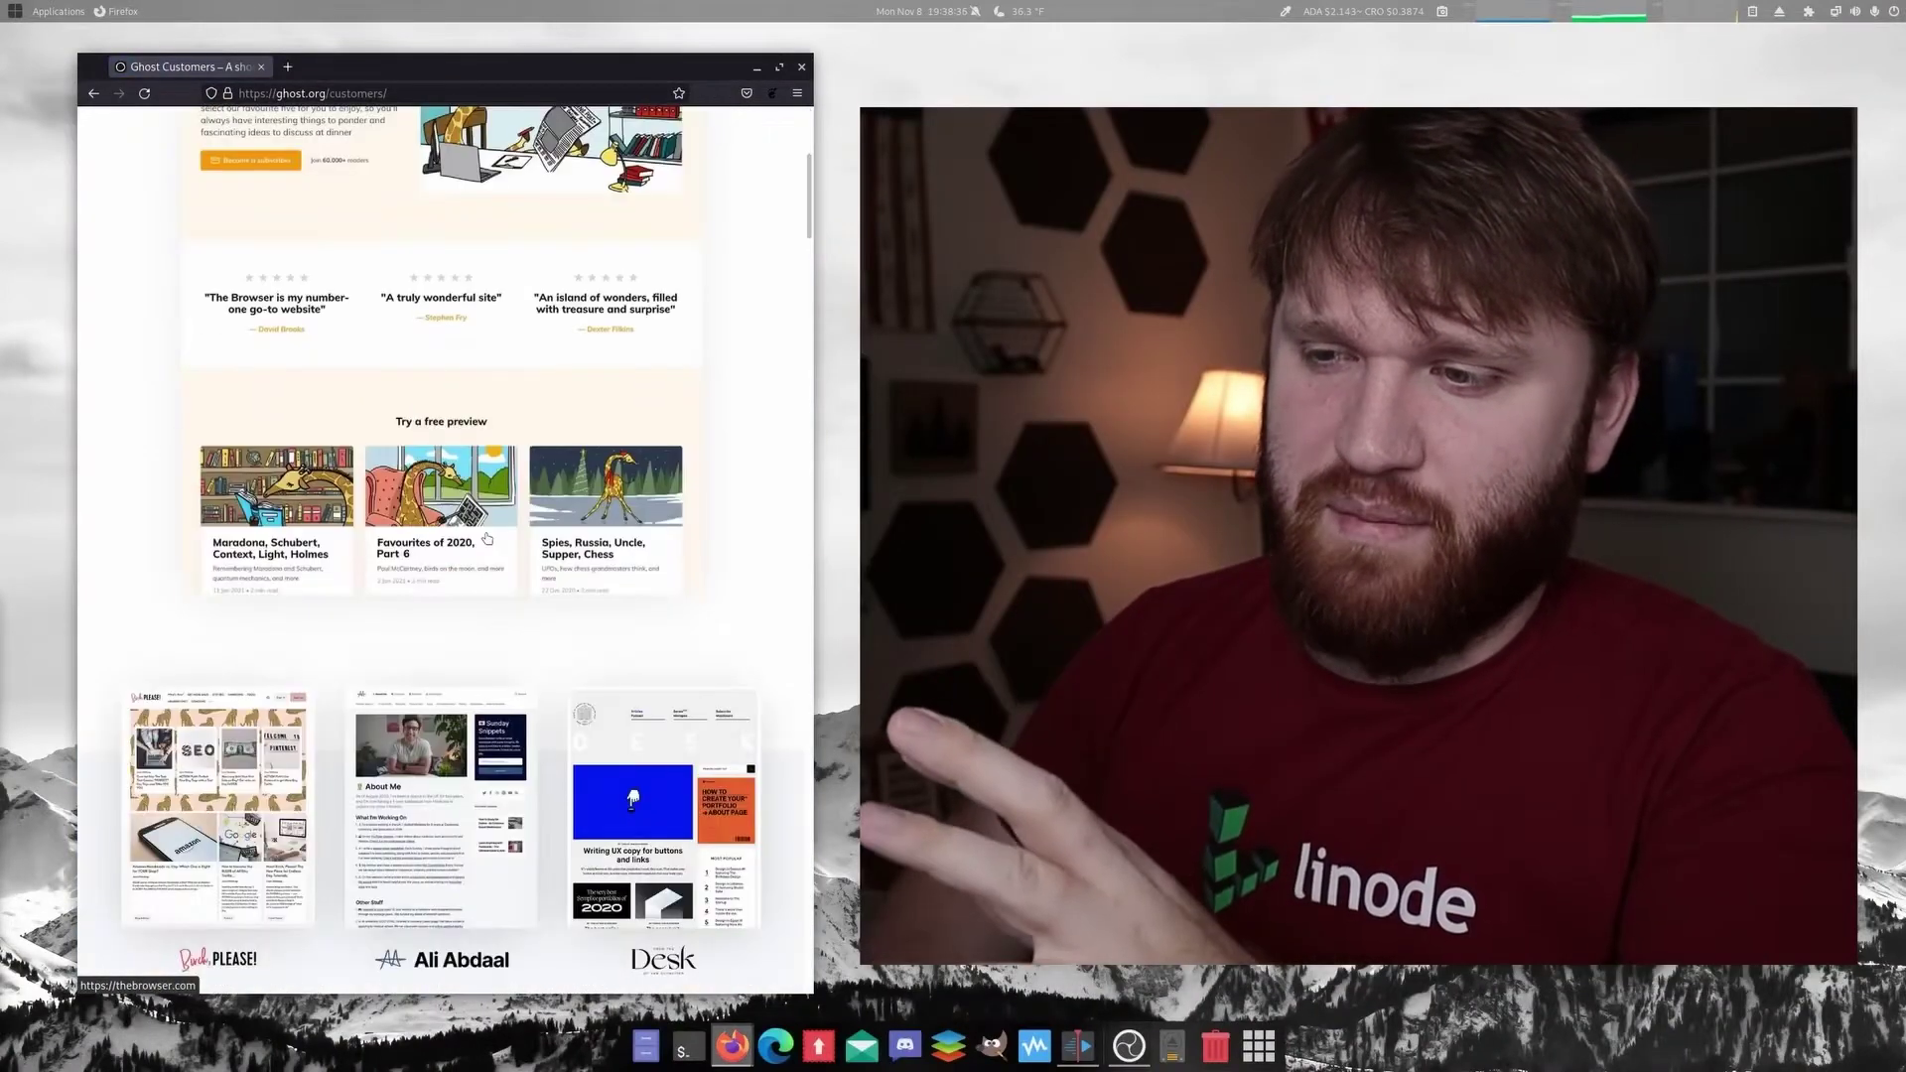
scroll(495, 530, down, 1)
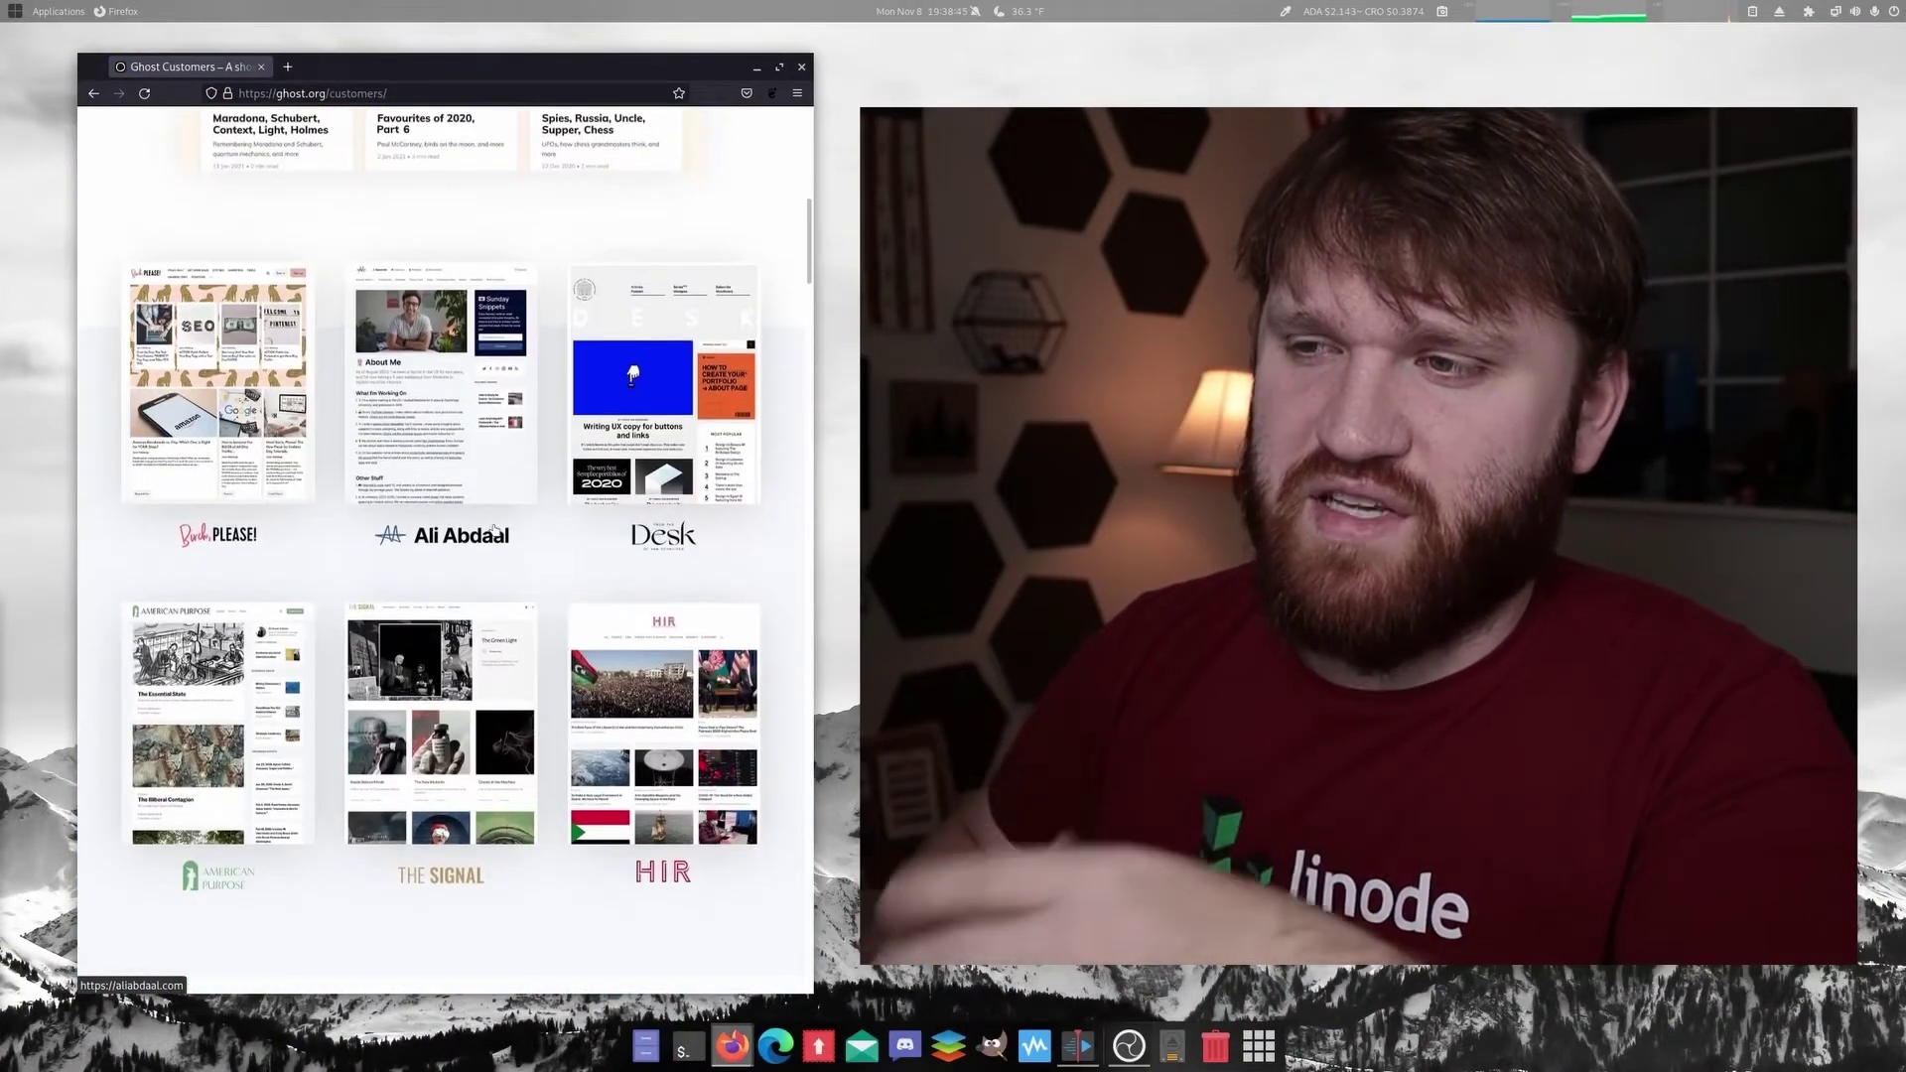
scroll(494, 530, up, 3)
scroll(494, 530, up, 3)
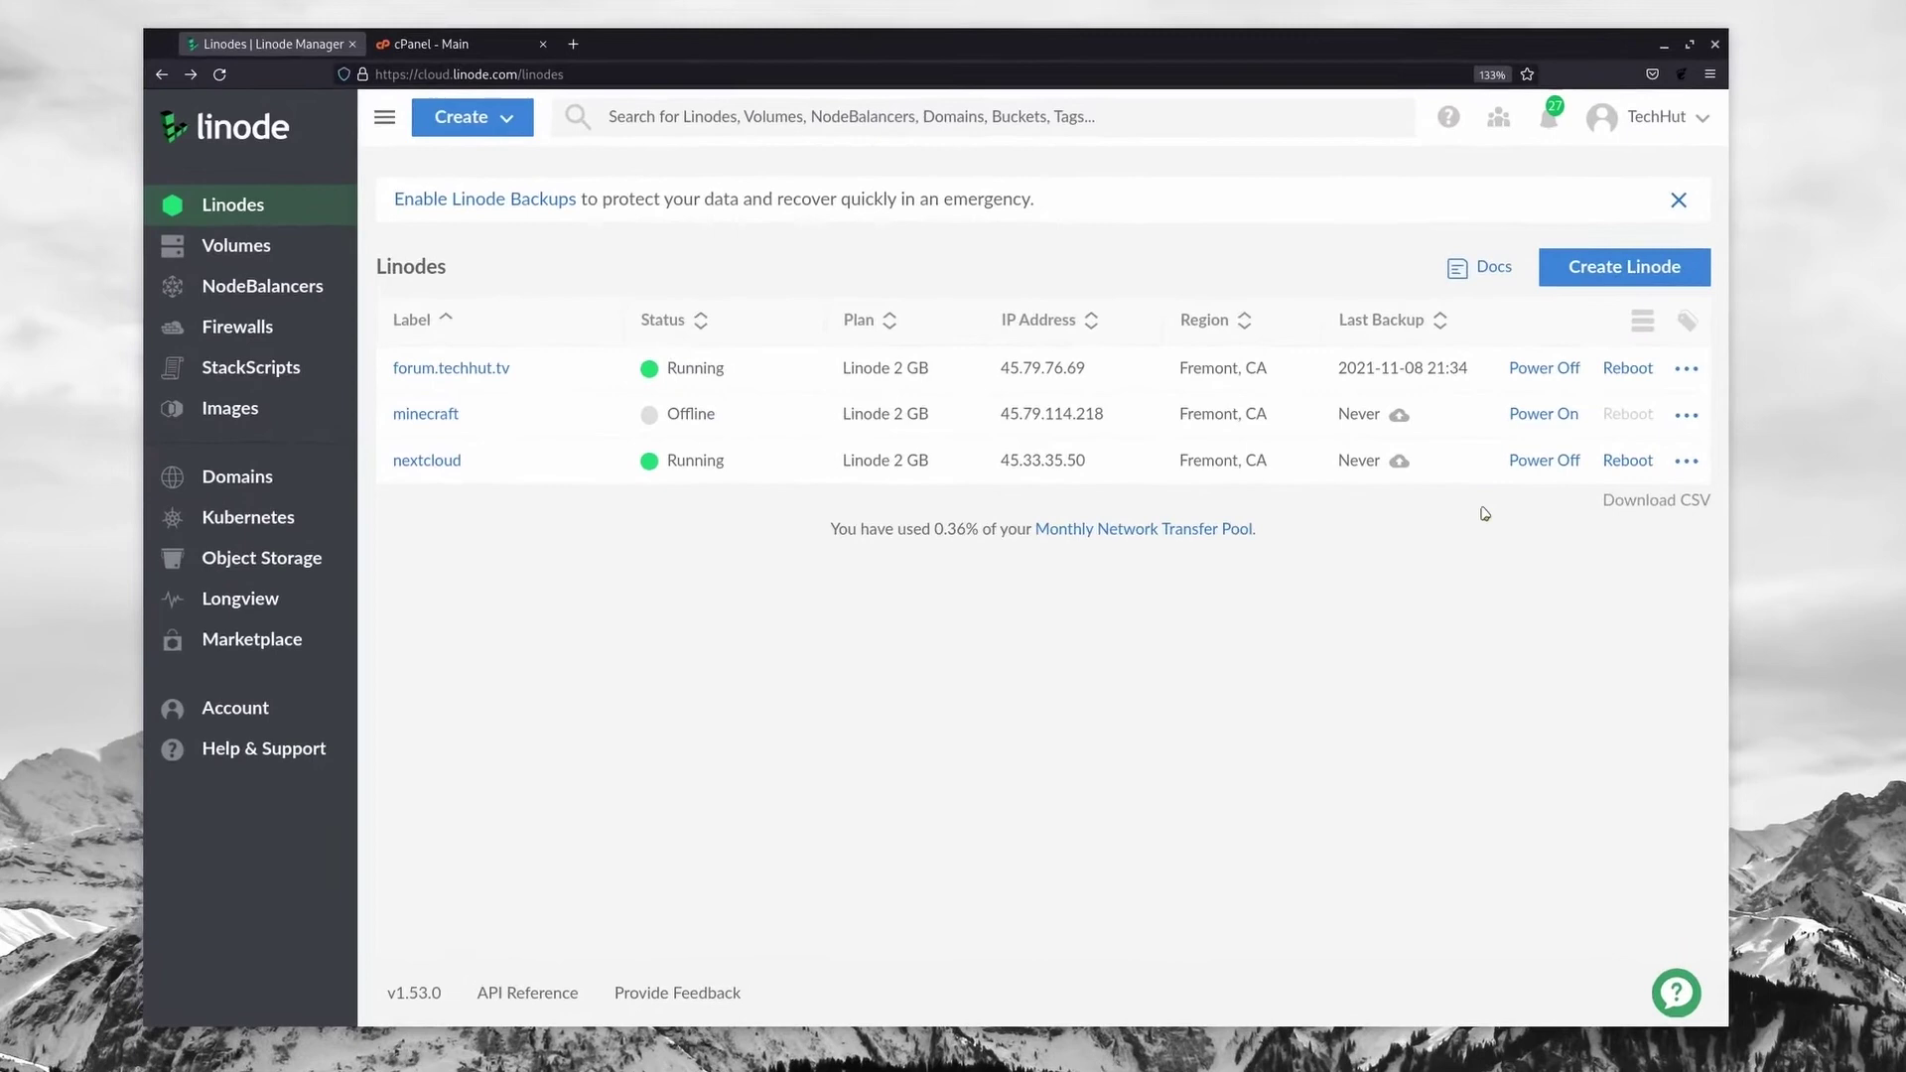
Step: Start a new Linode with the Ubuntu 20.04 LTS image in the Fremont, CA region
click(1623, 276)
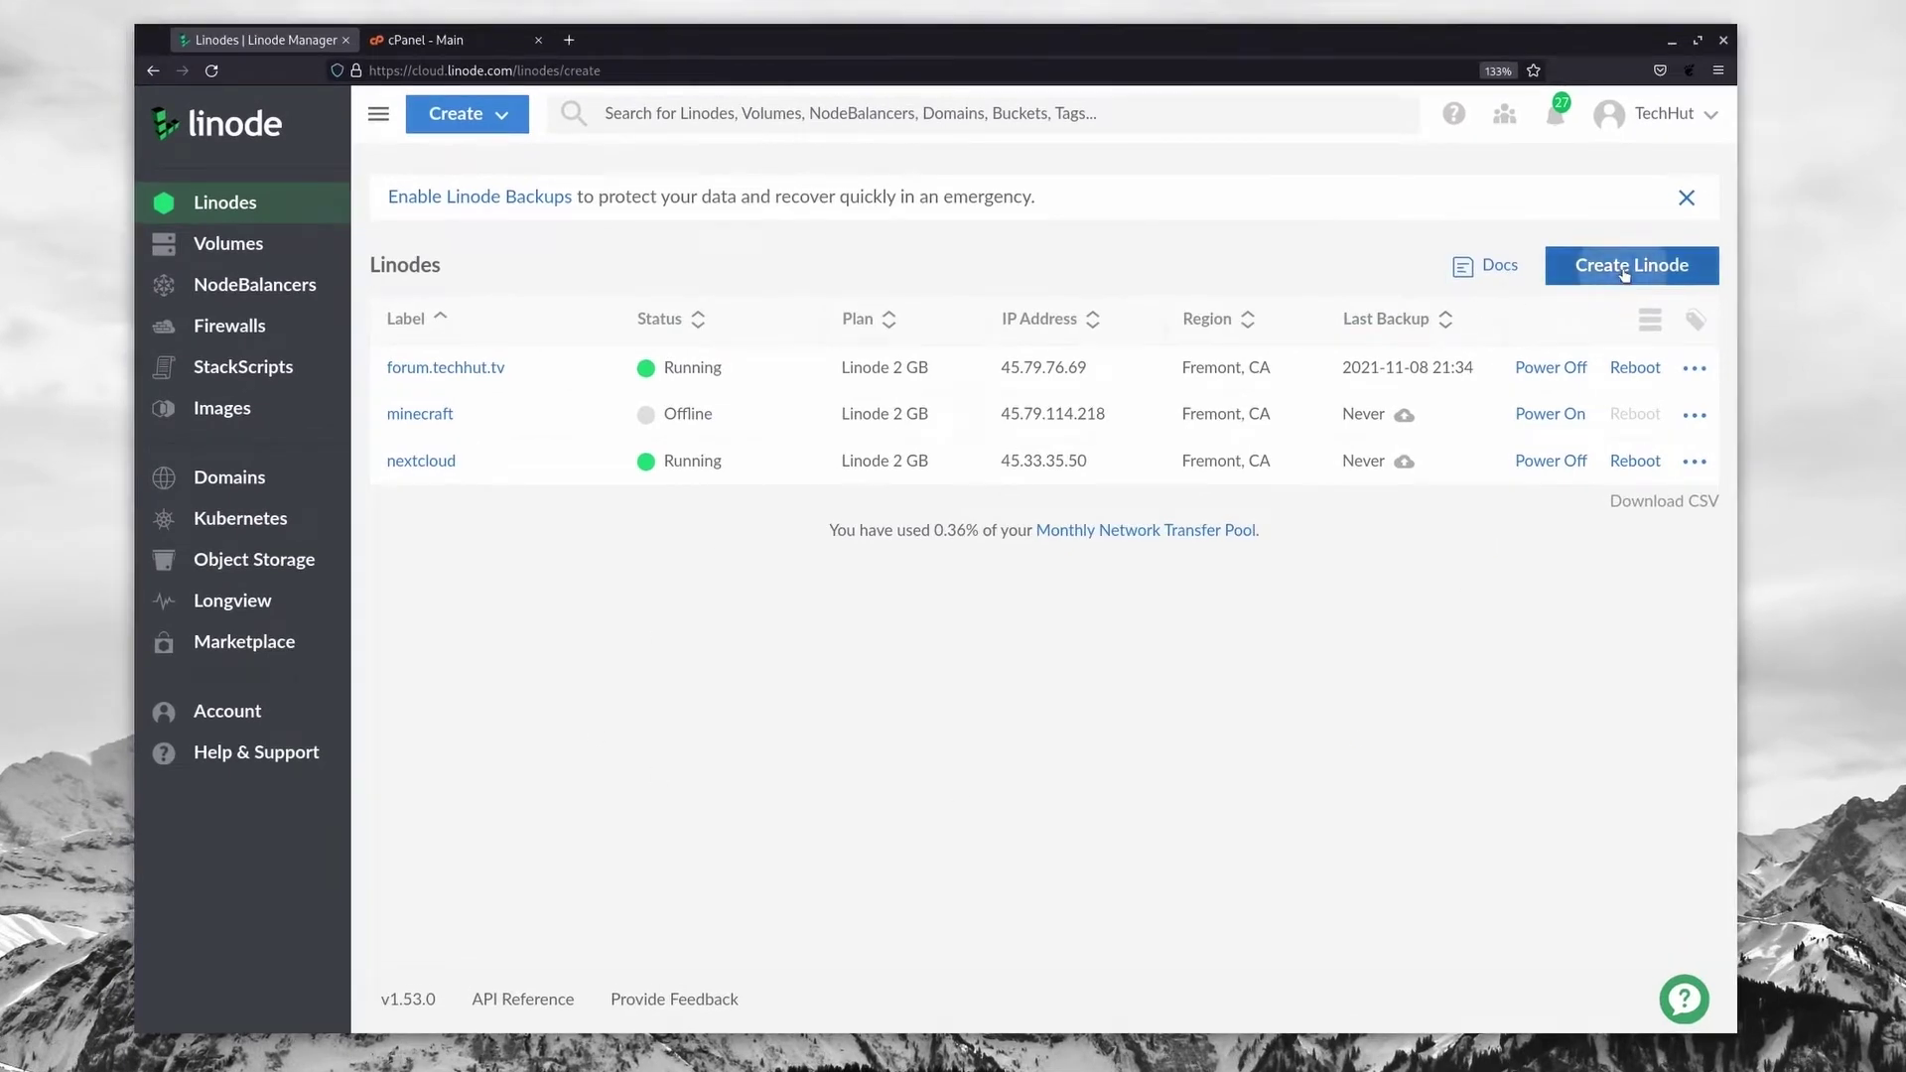
click(530, 390)
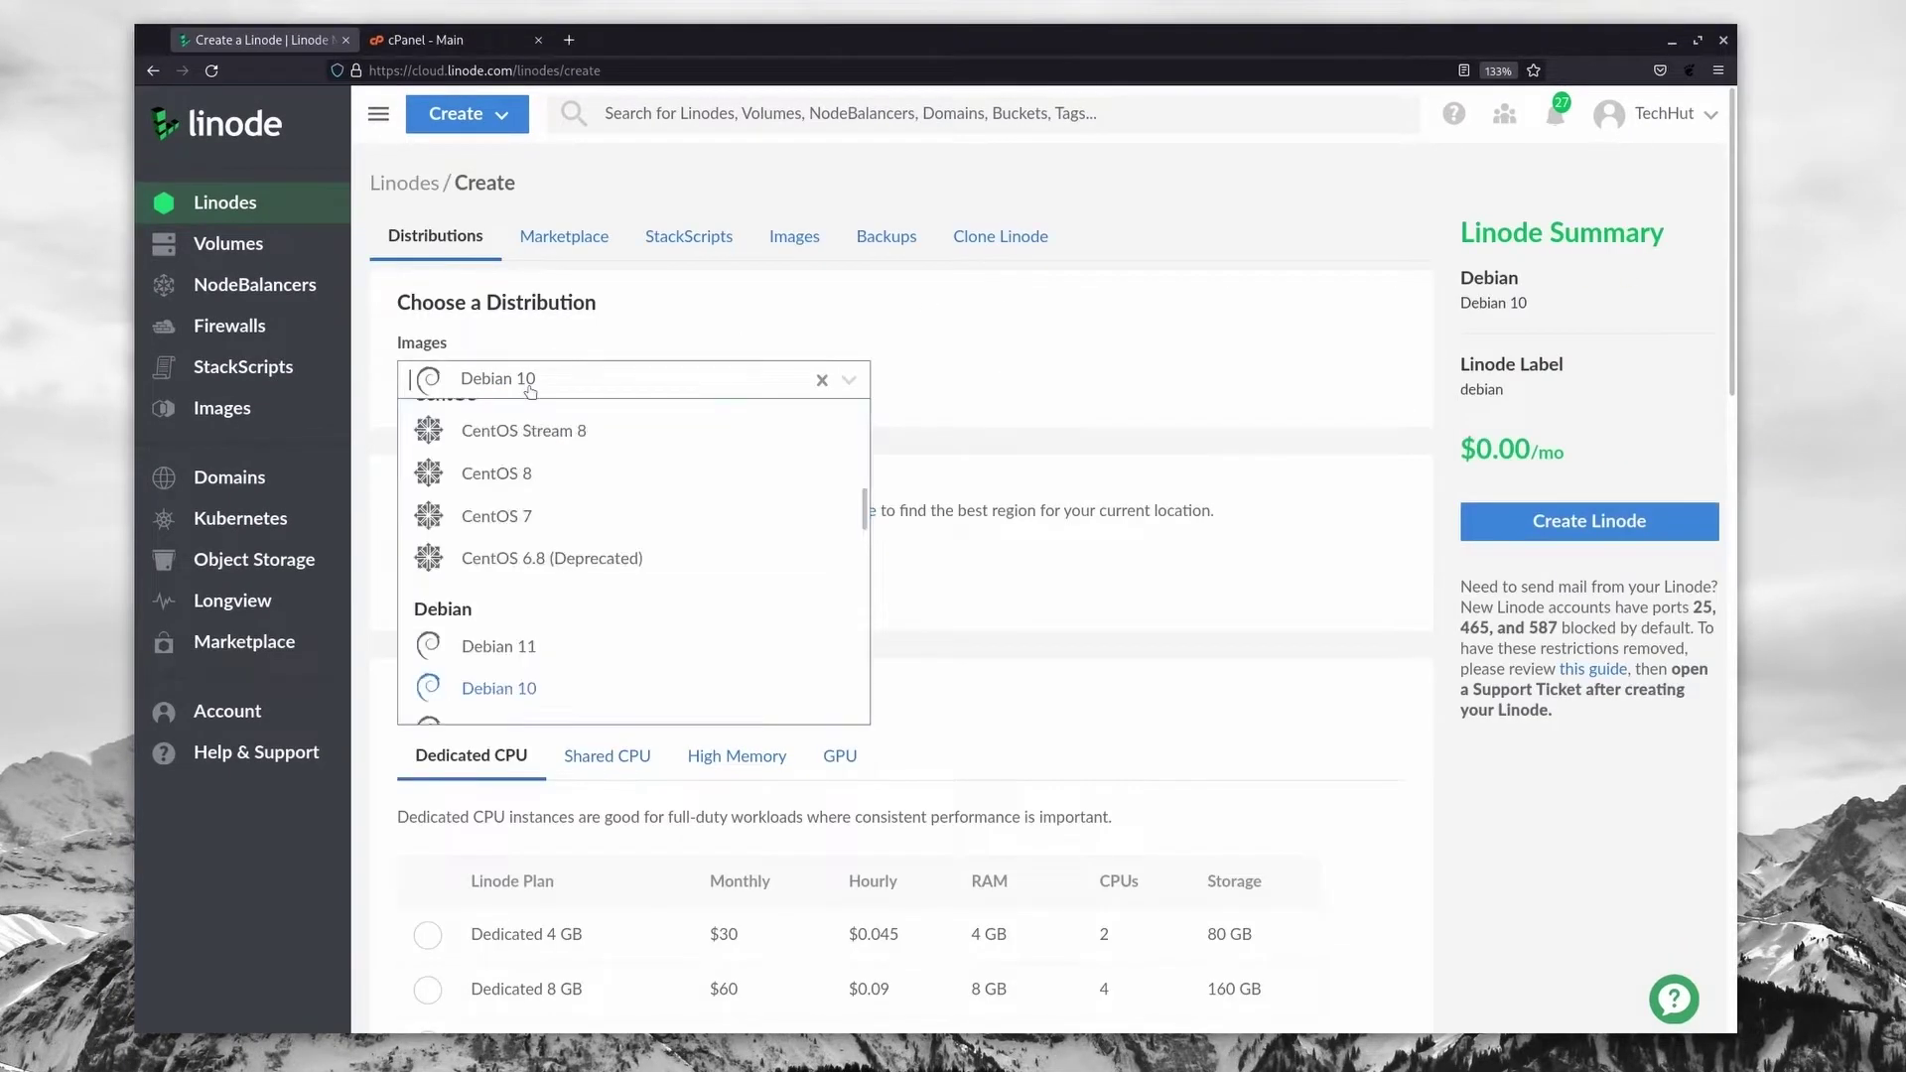
scroll(562, 623, down, 6)
scroll(562, 623, down, 5)
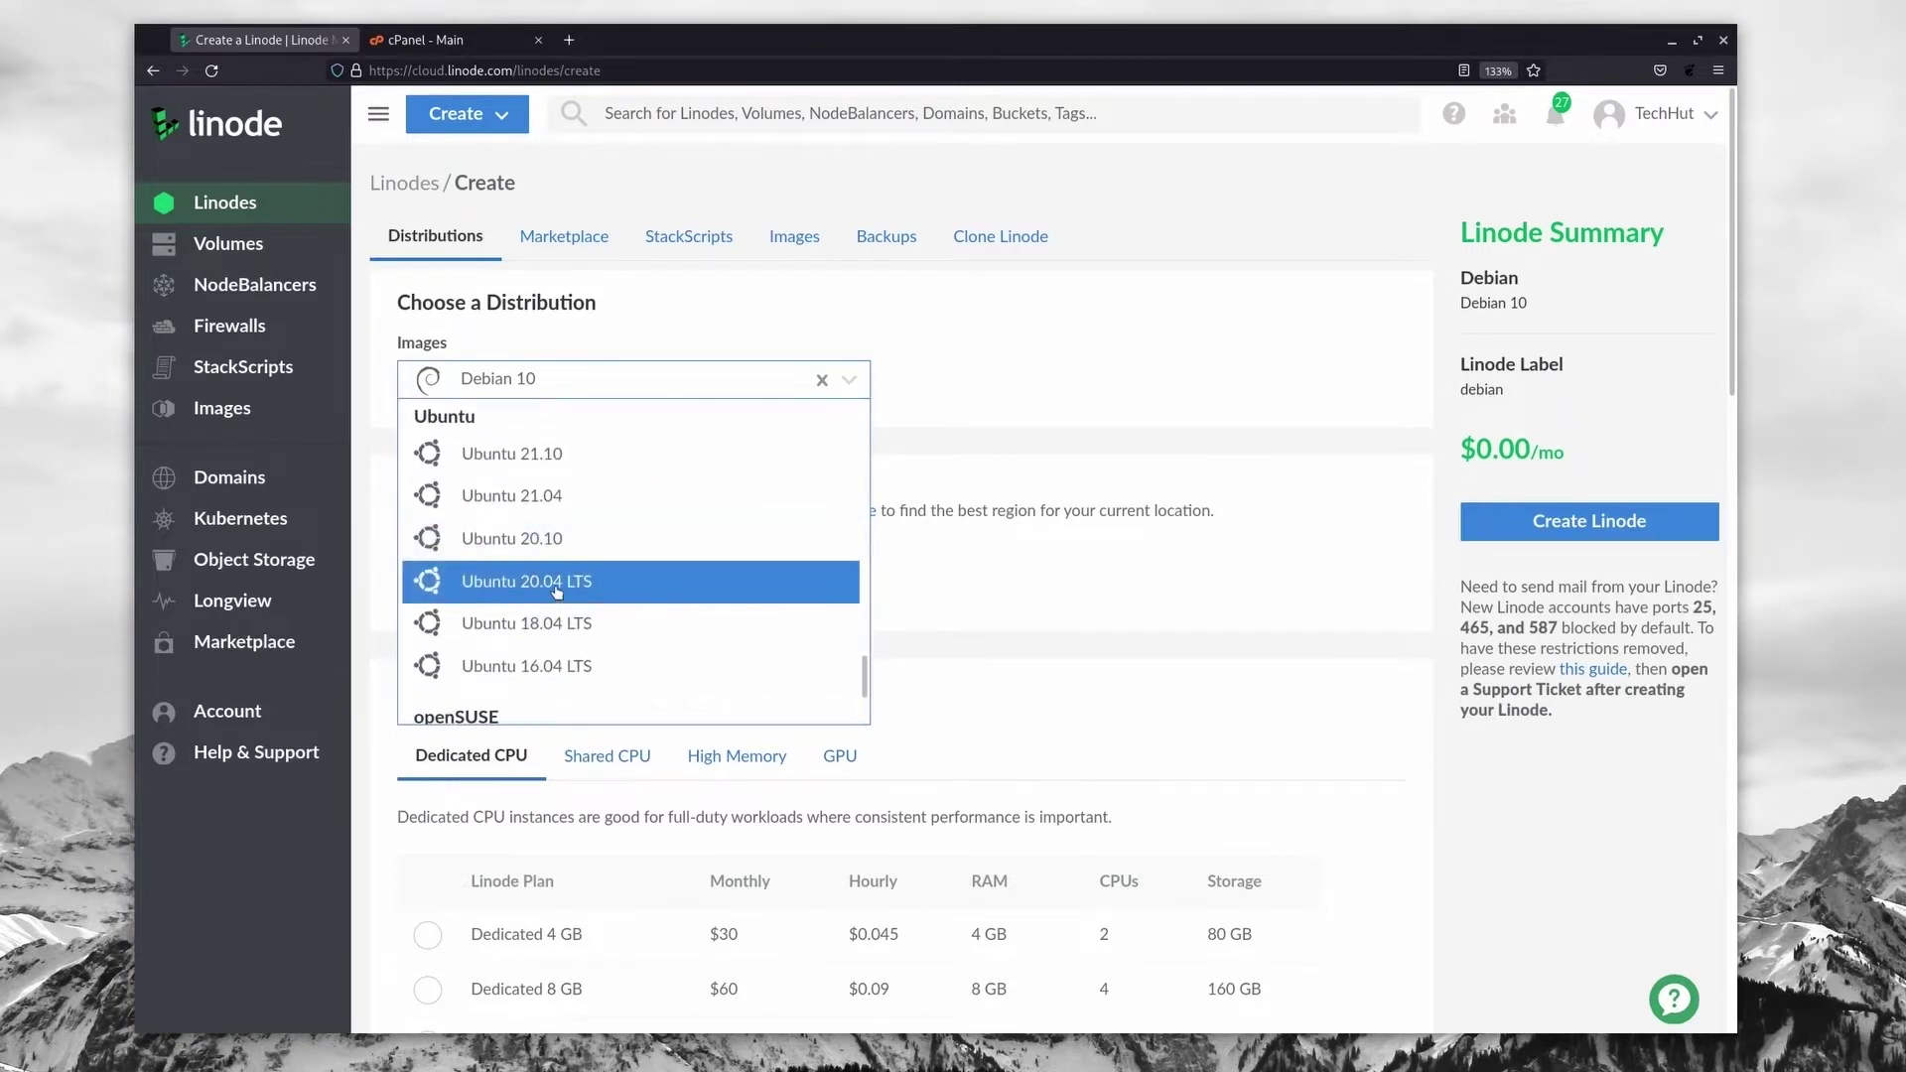
click(557, 584)
click(514, 588)
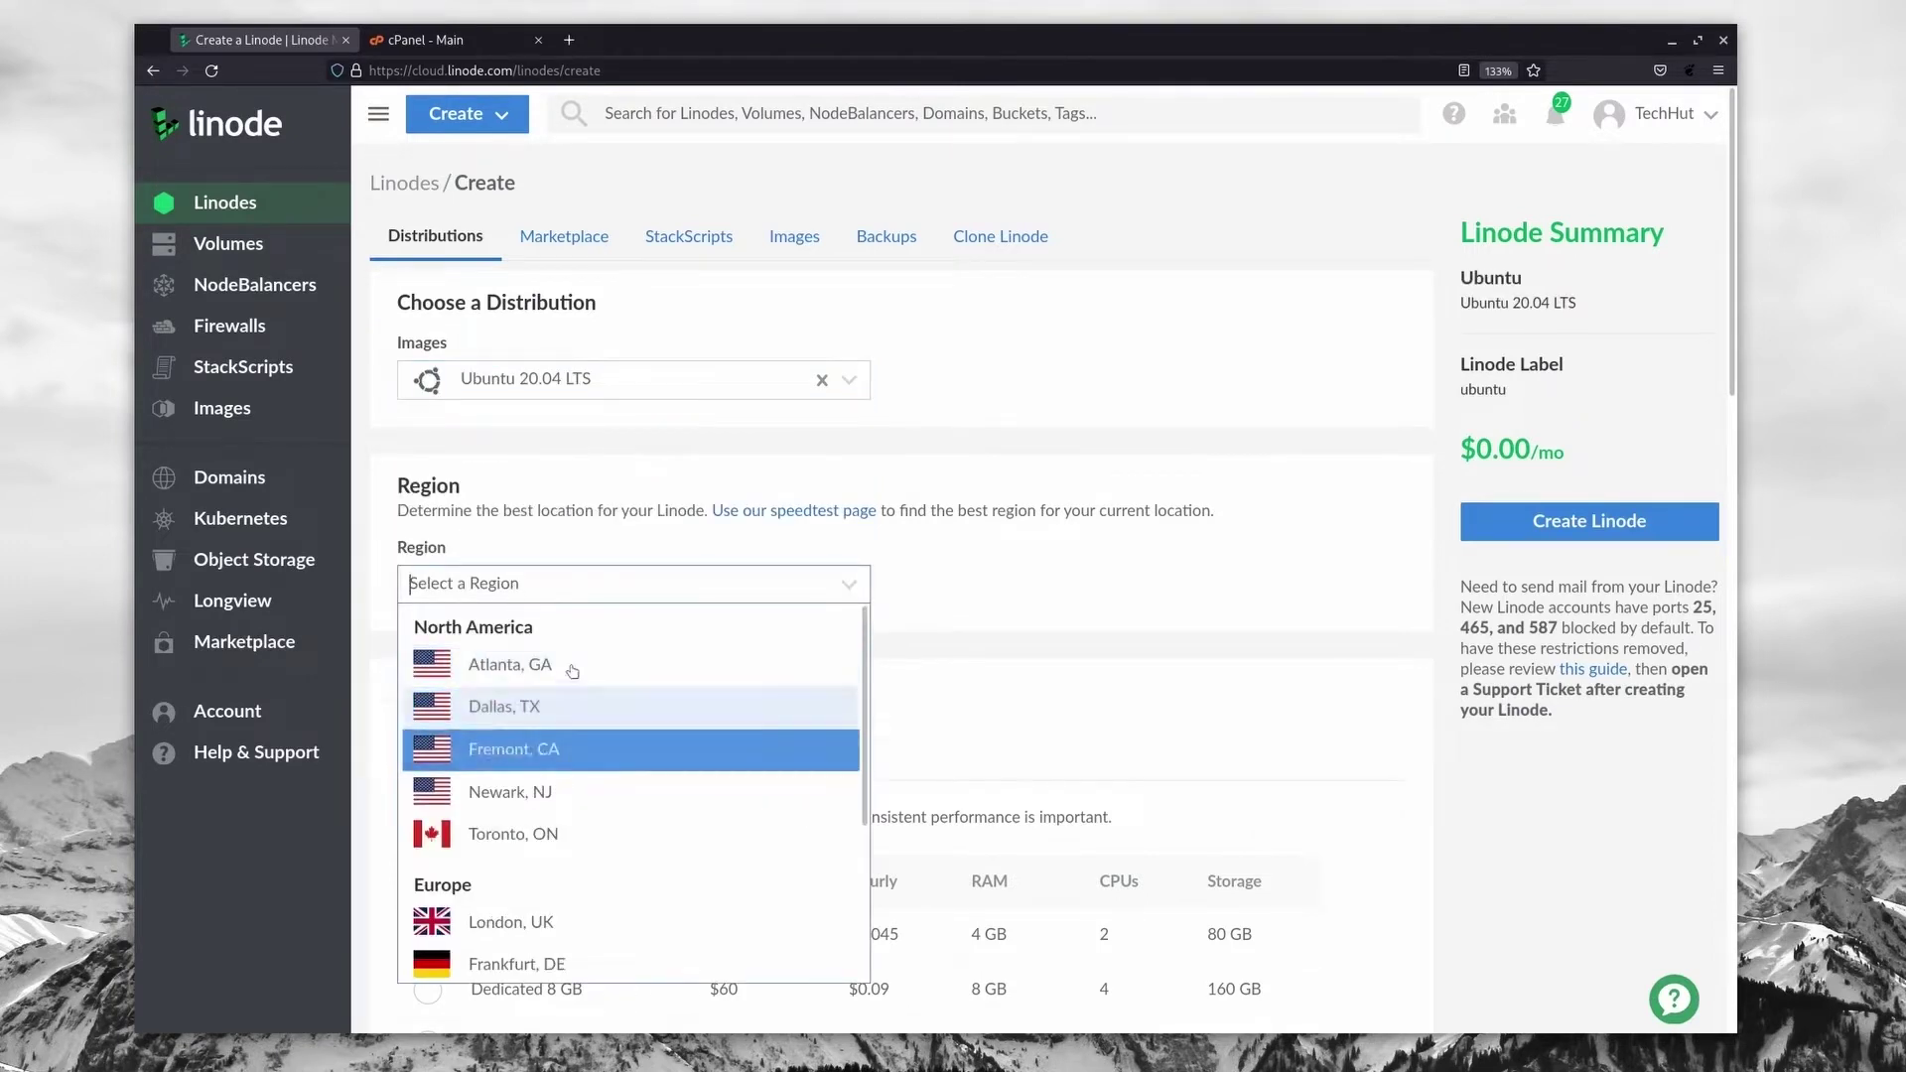
click(545, 750)
scroll(588, 616, down, 4)
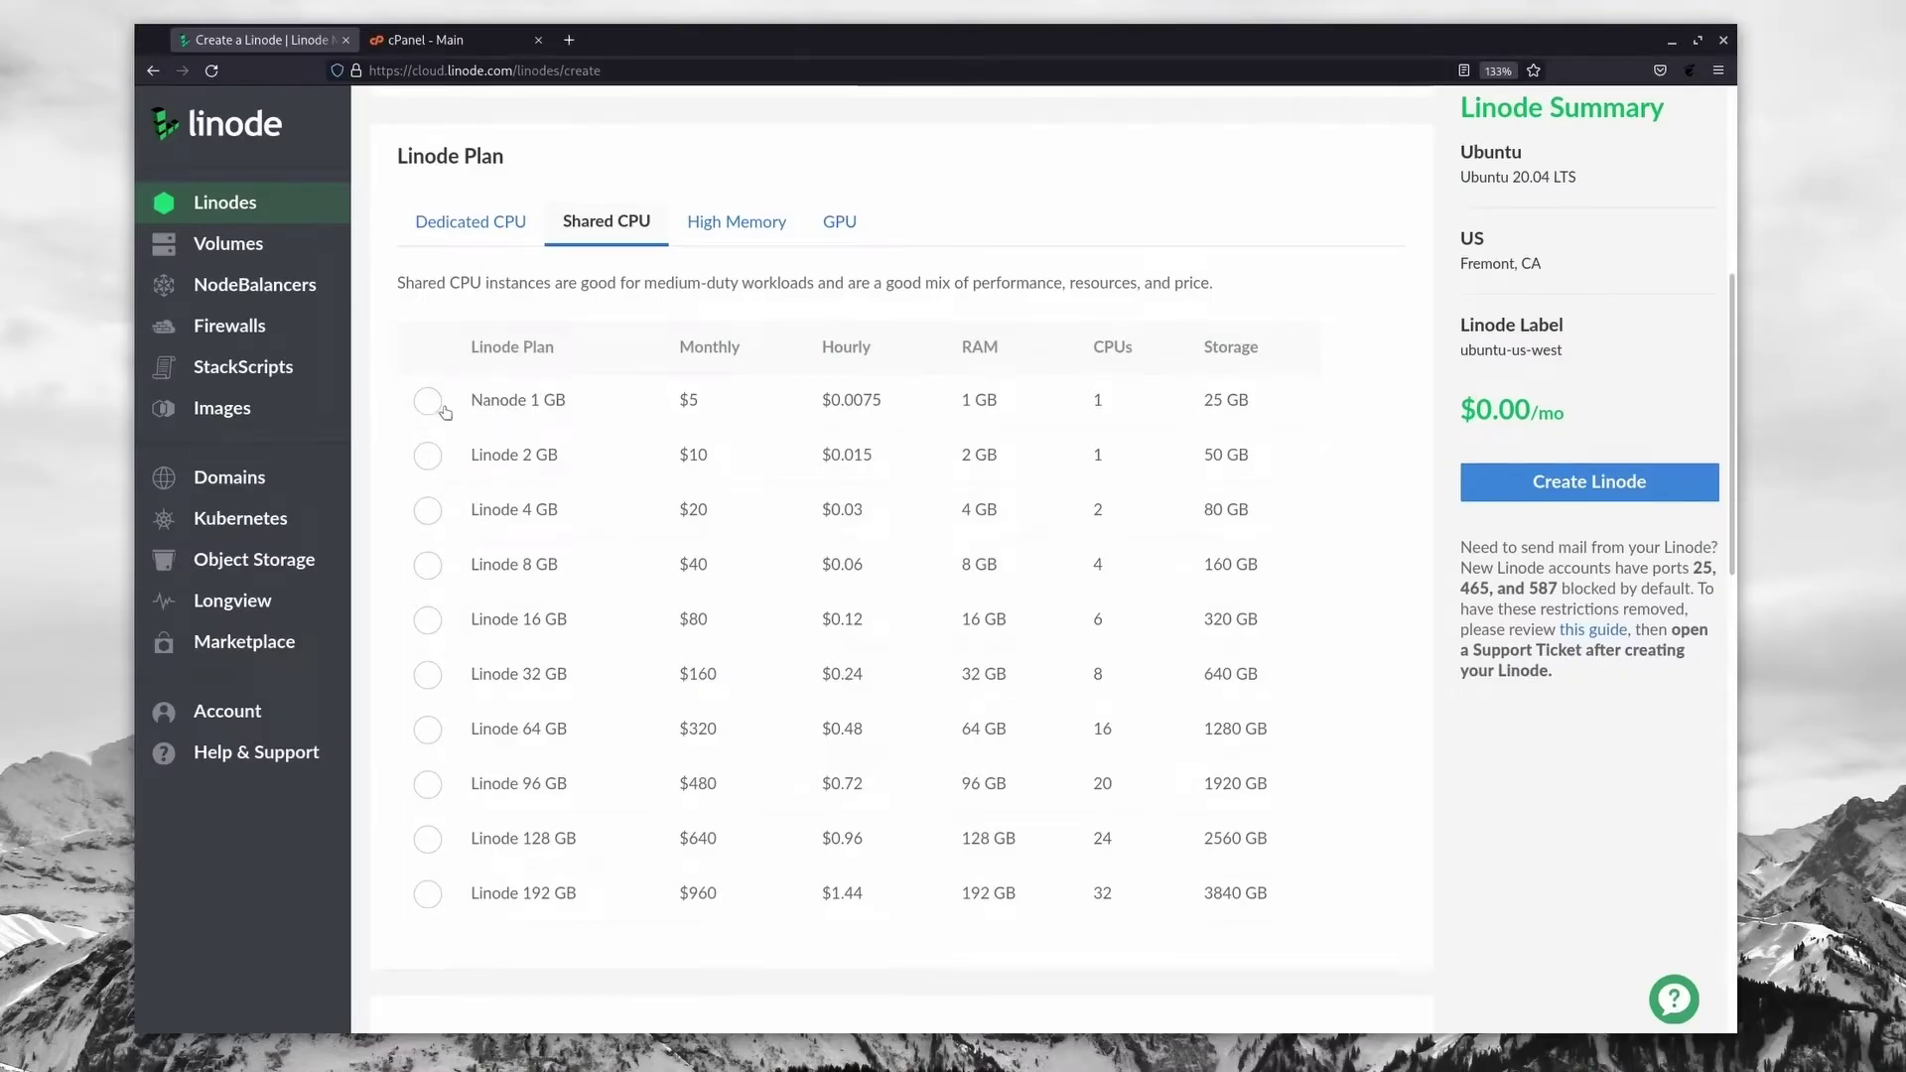
Step: Pick the $5 Nanode 1 GB plan, set a root password and create the Linode
click(428, 402)
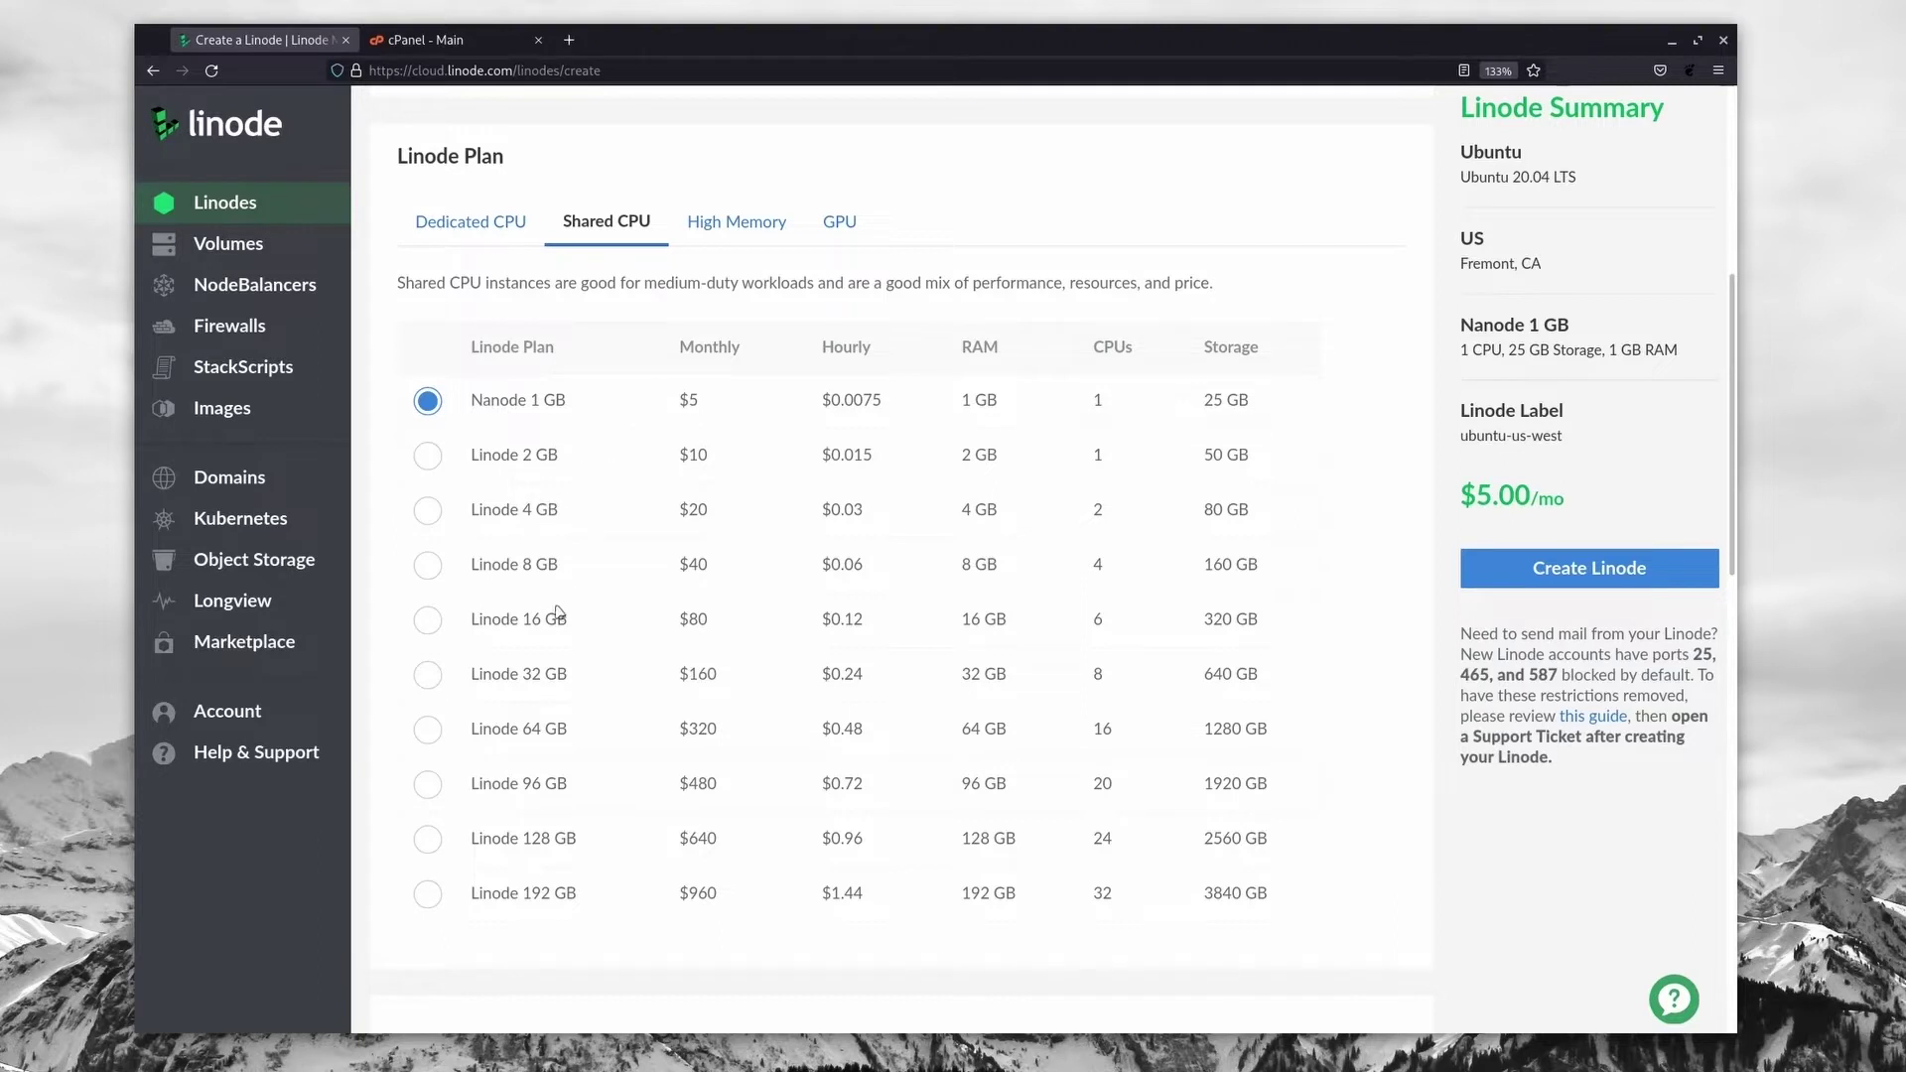
scroll(615, 378, down, 7)
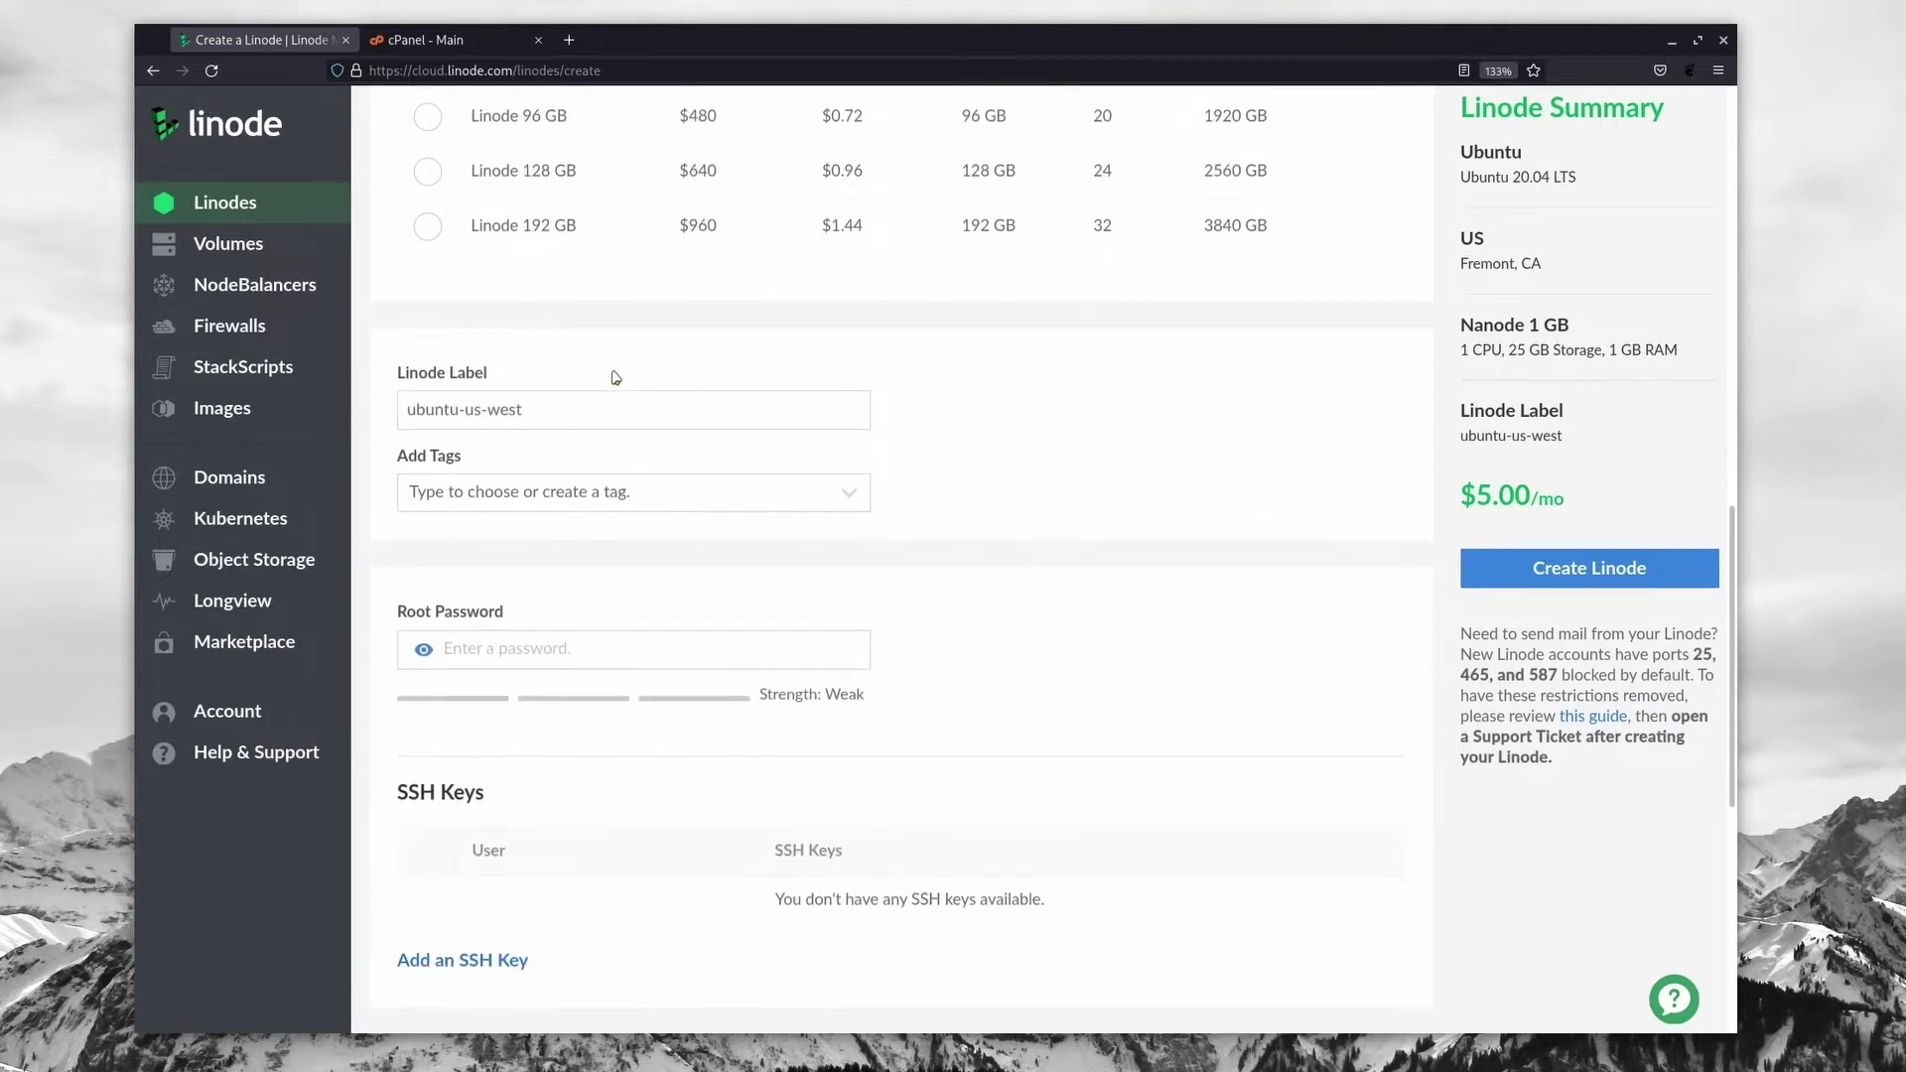
click(503, 521)
text(a)
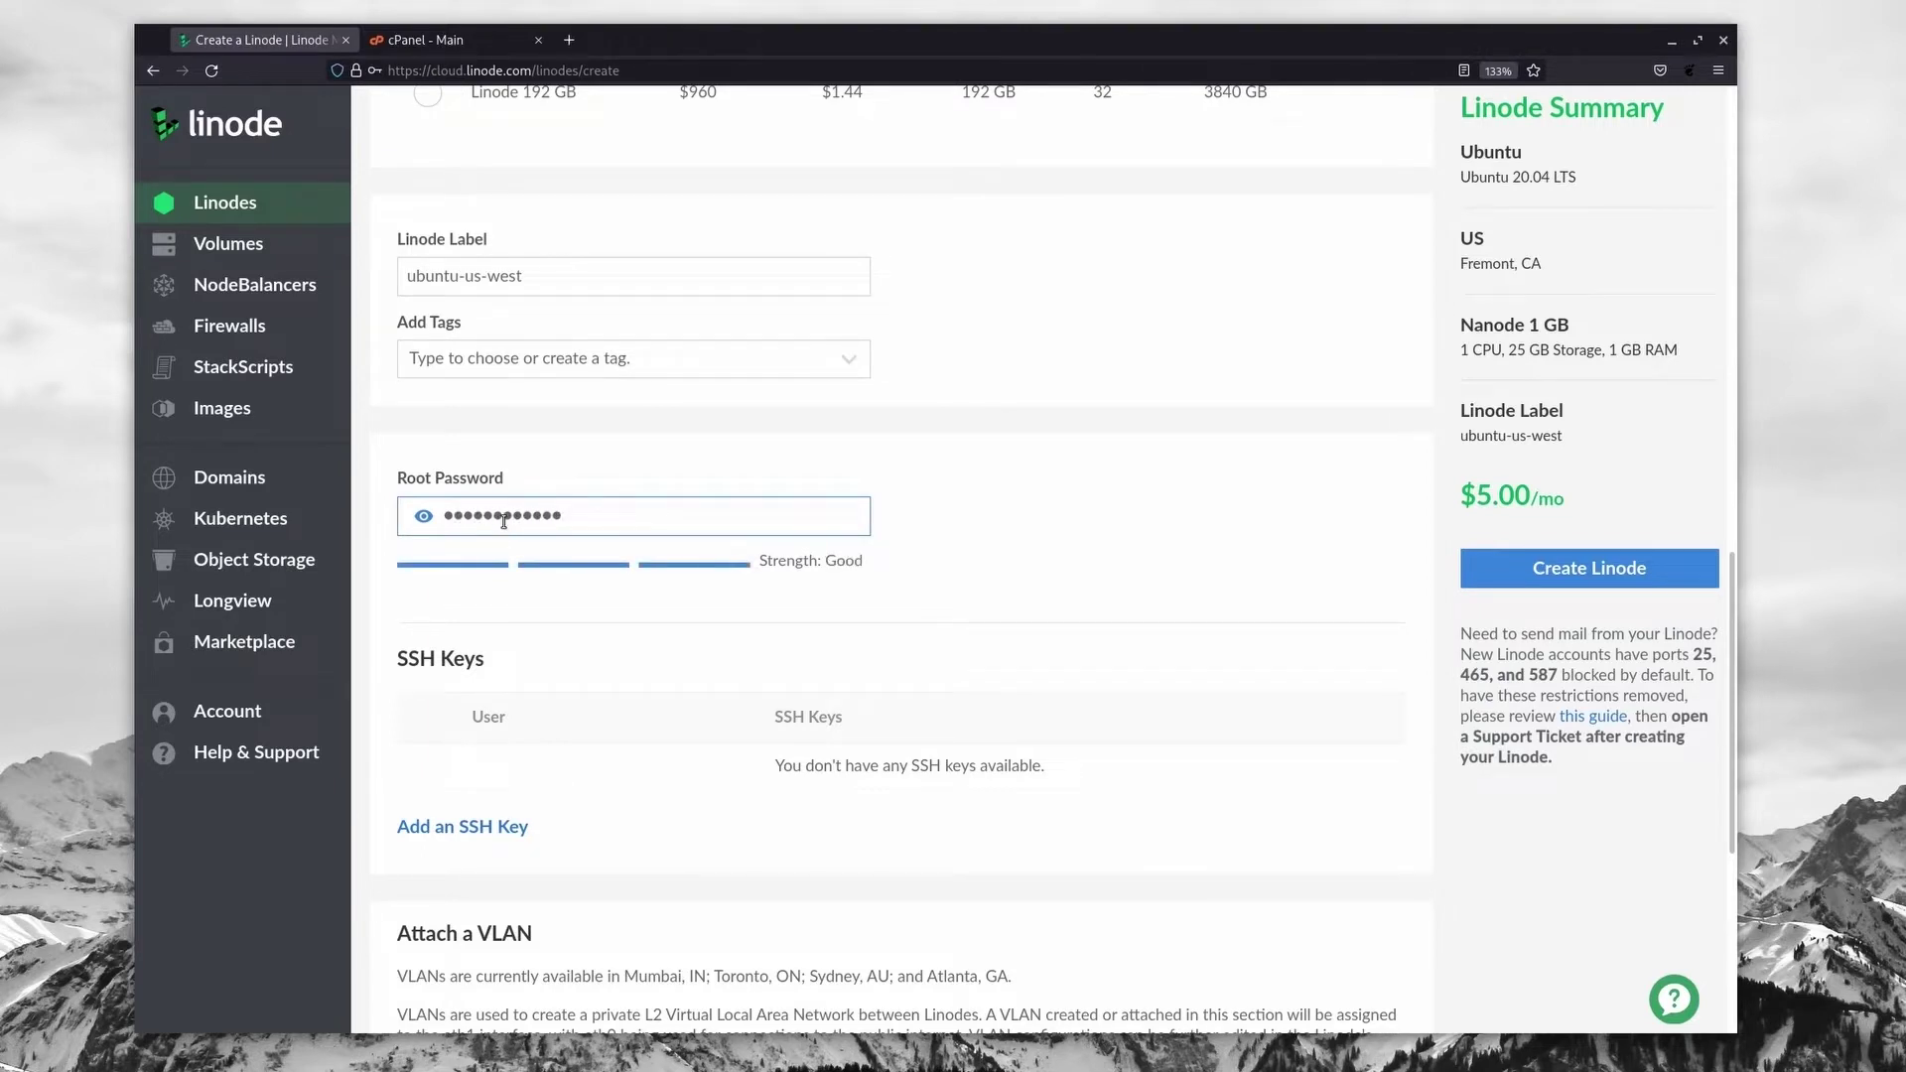
scroll(961, 528, down, 3)
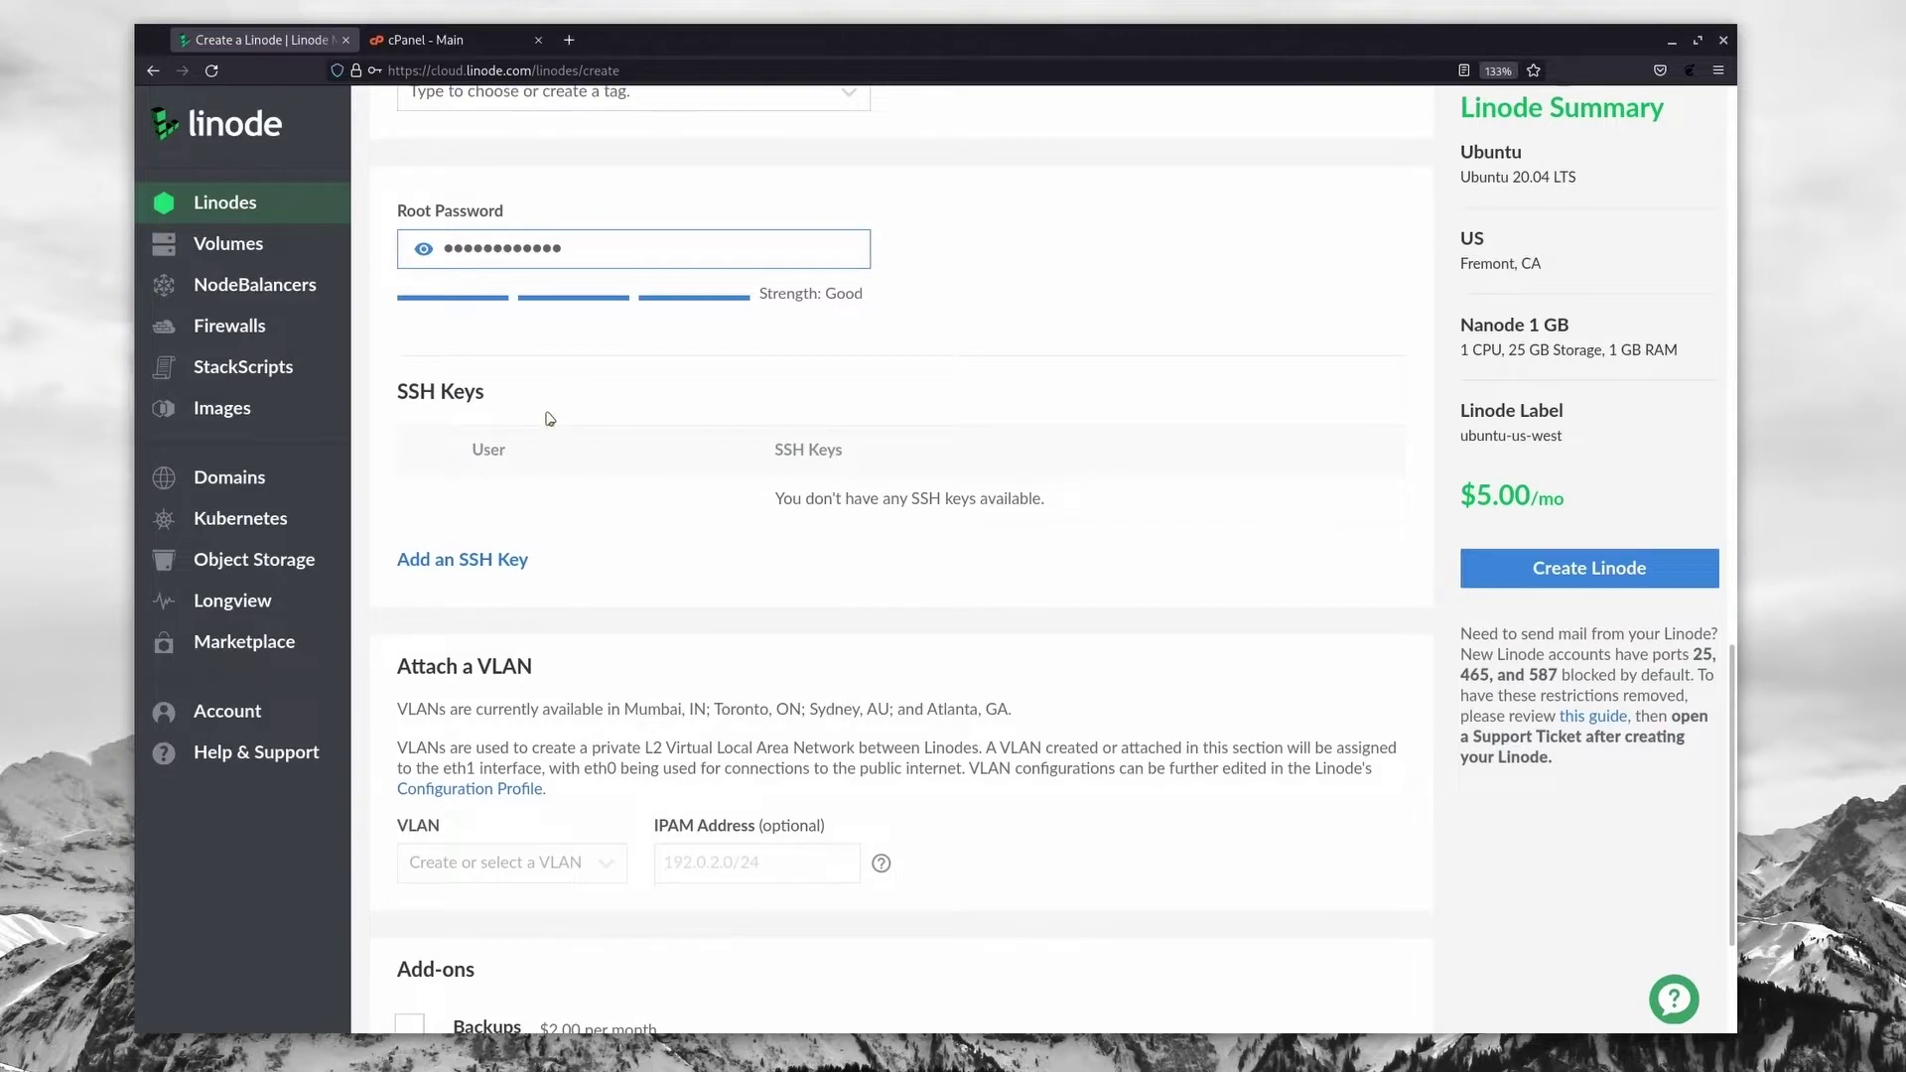
scroll(550, 418, down, 3)
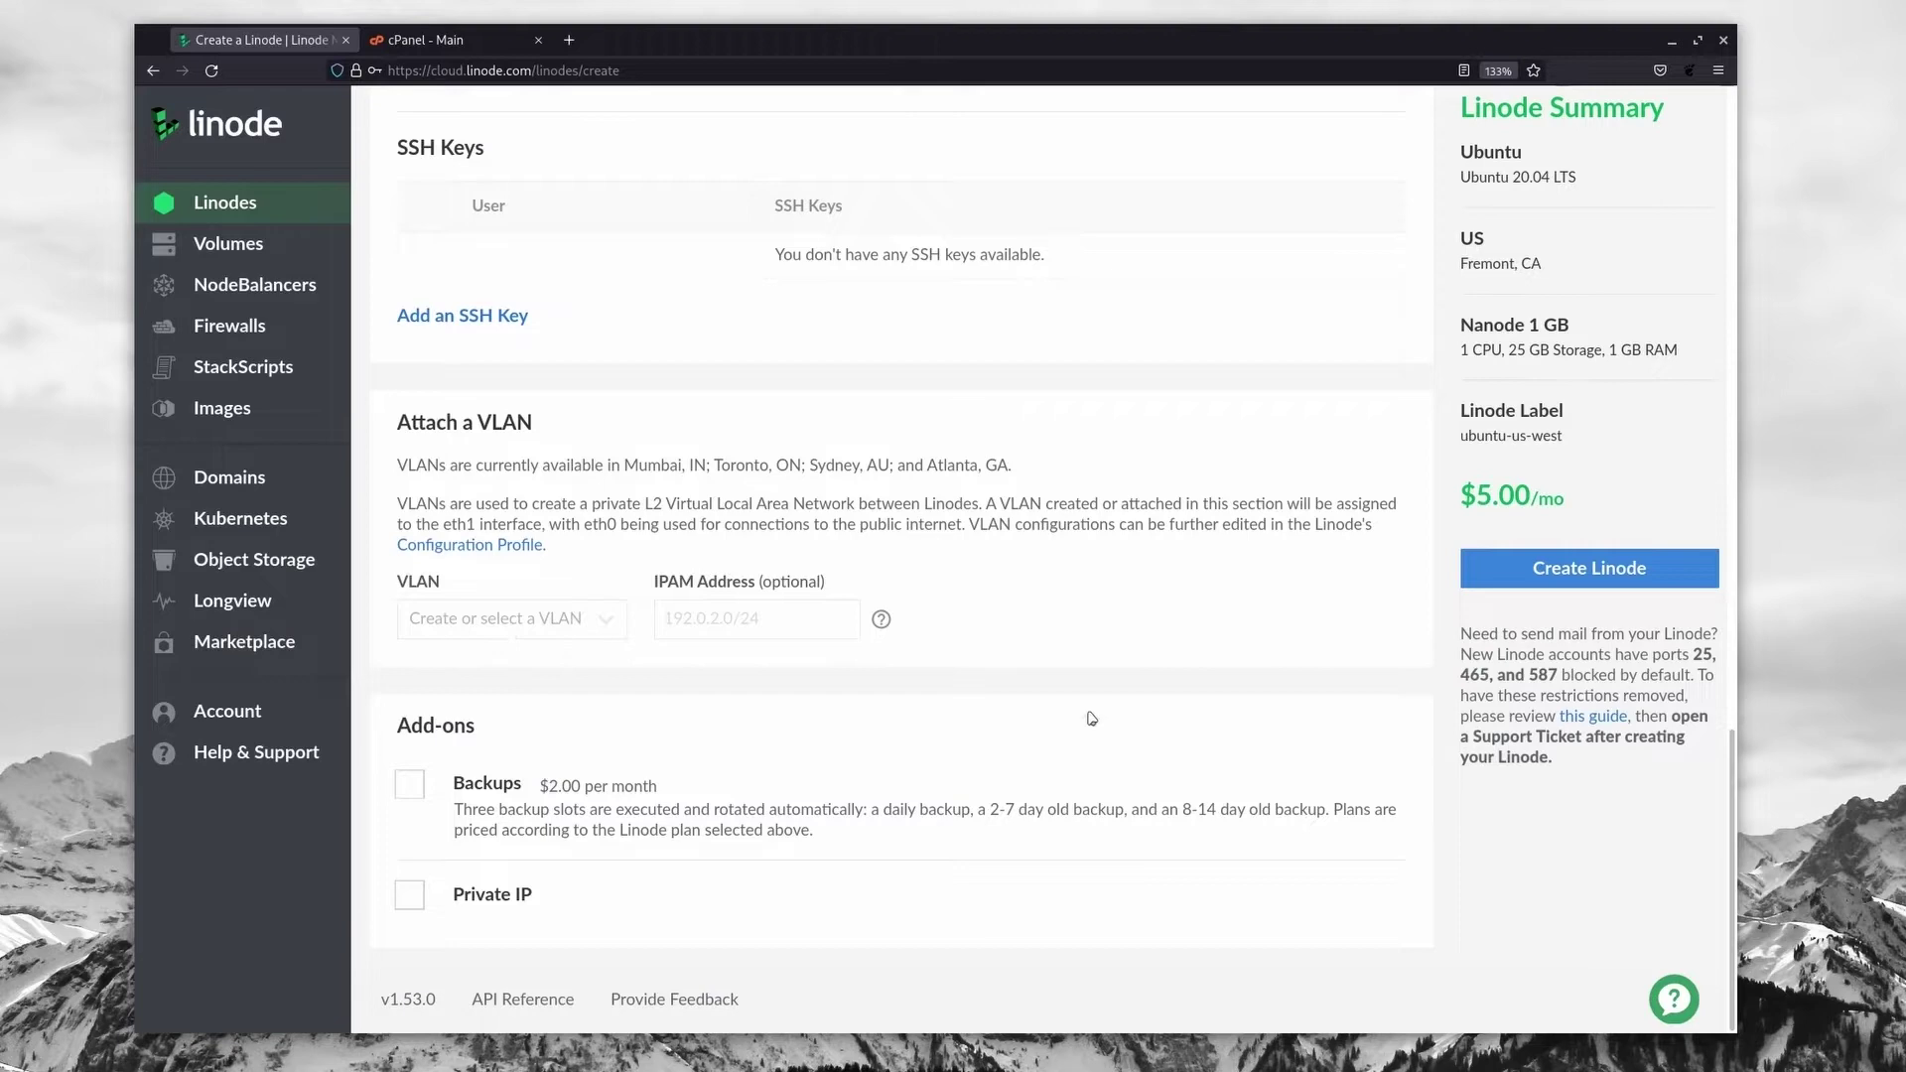
scroll(1092, 718, up, 4)
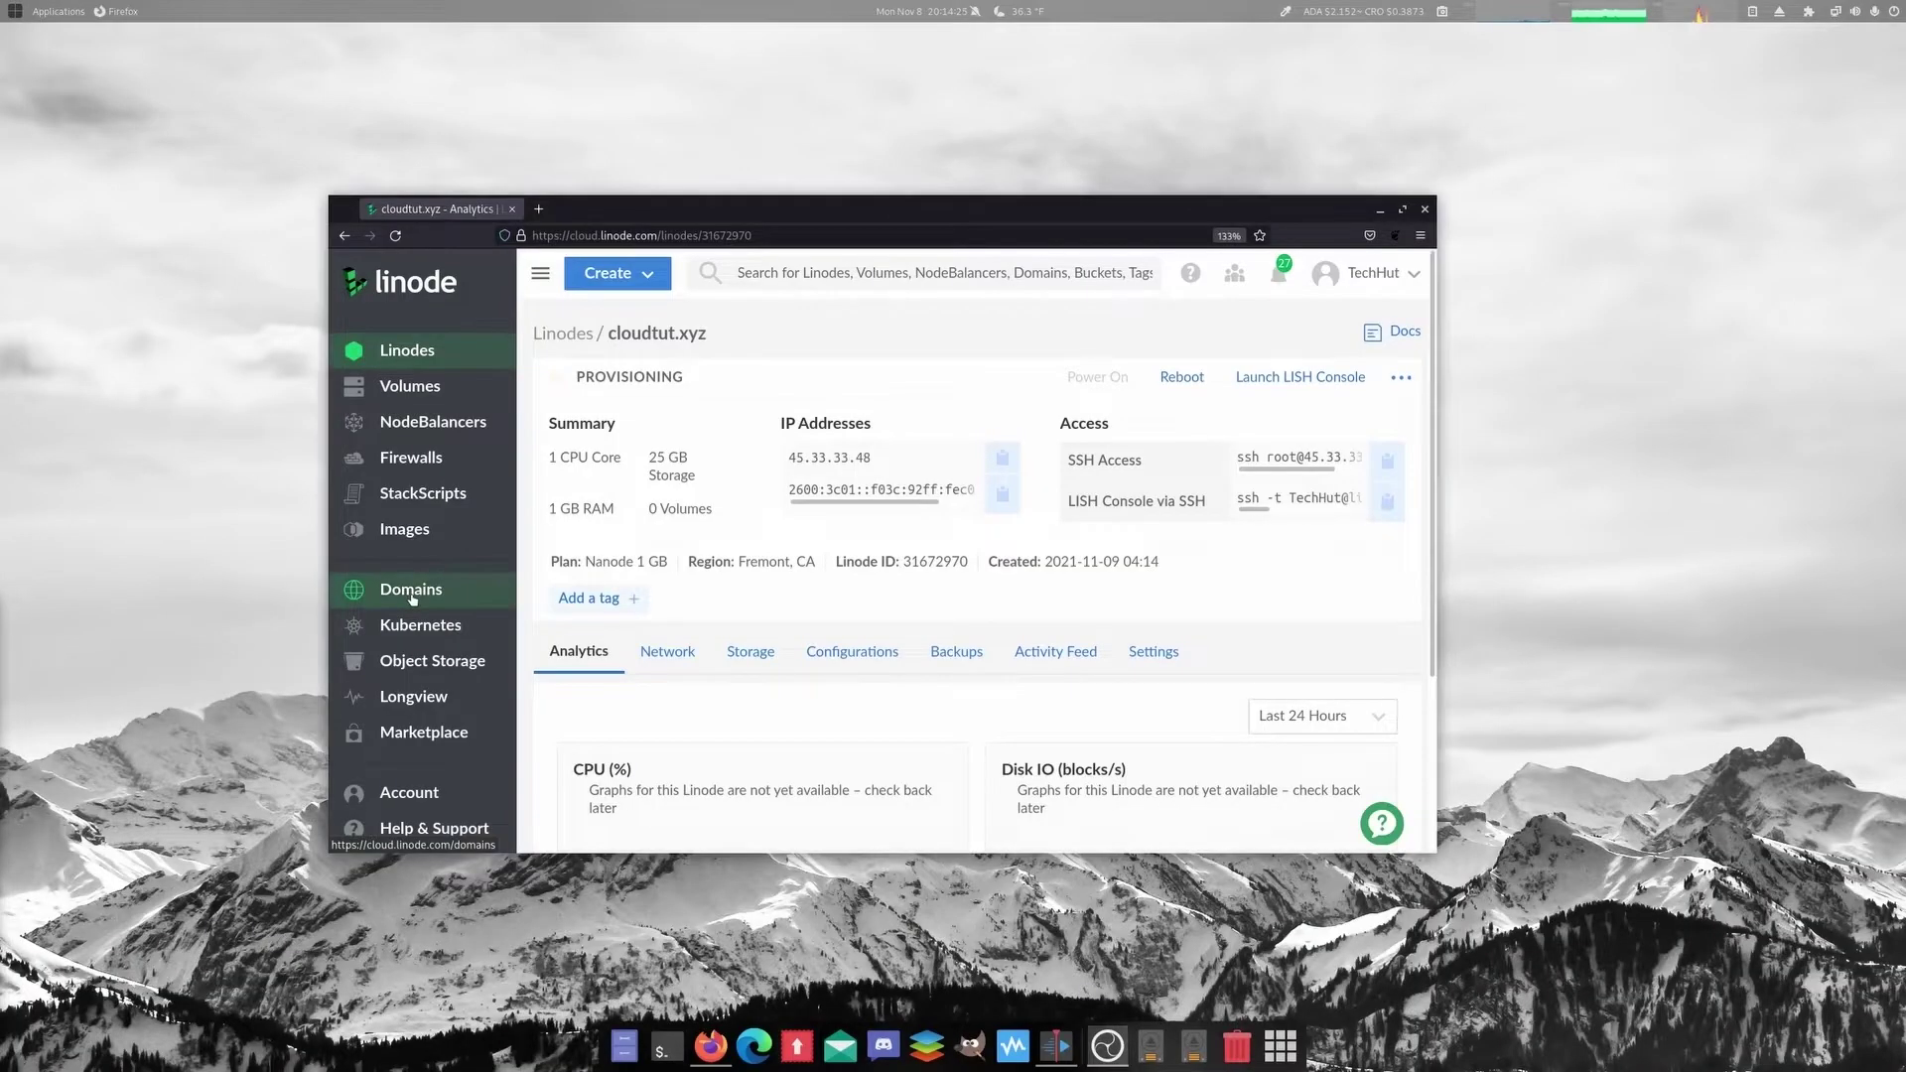
Step: Start a new domain named cloudtut.xyz and fill in the SOA email address
click(411, 591)
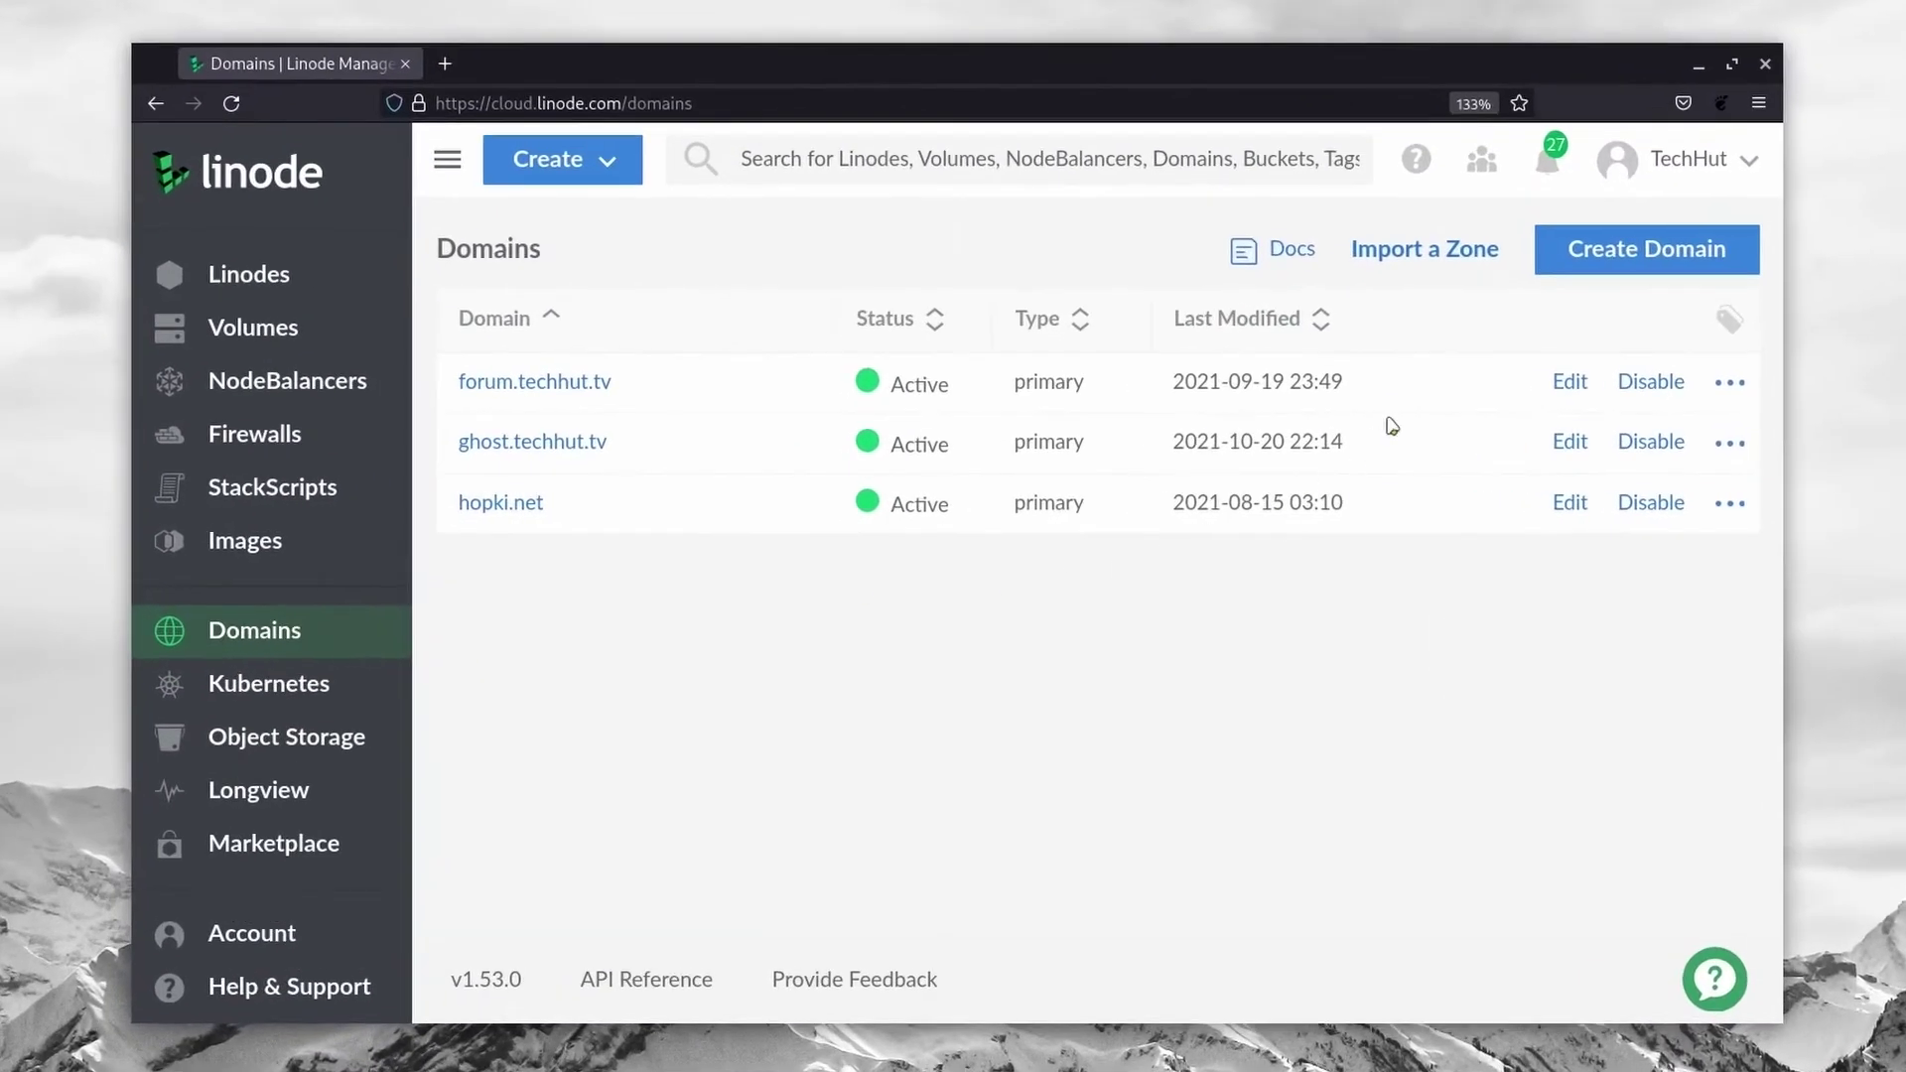
click(1593, 275)
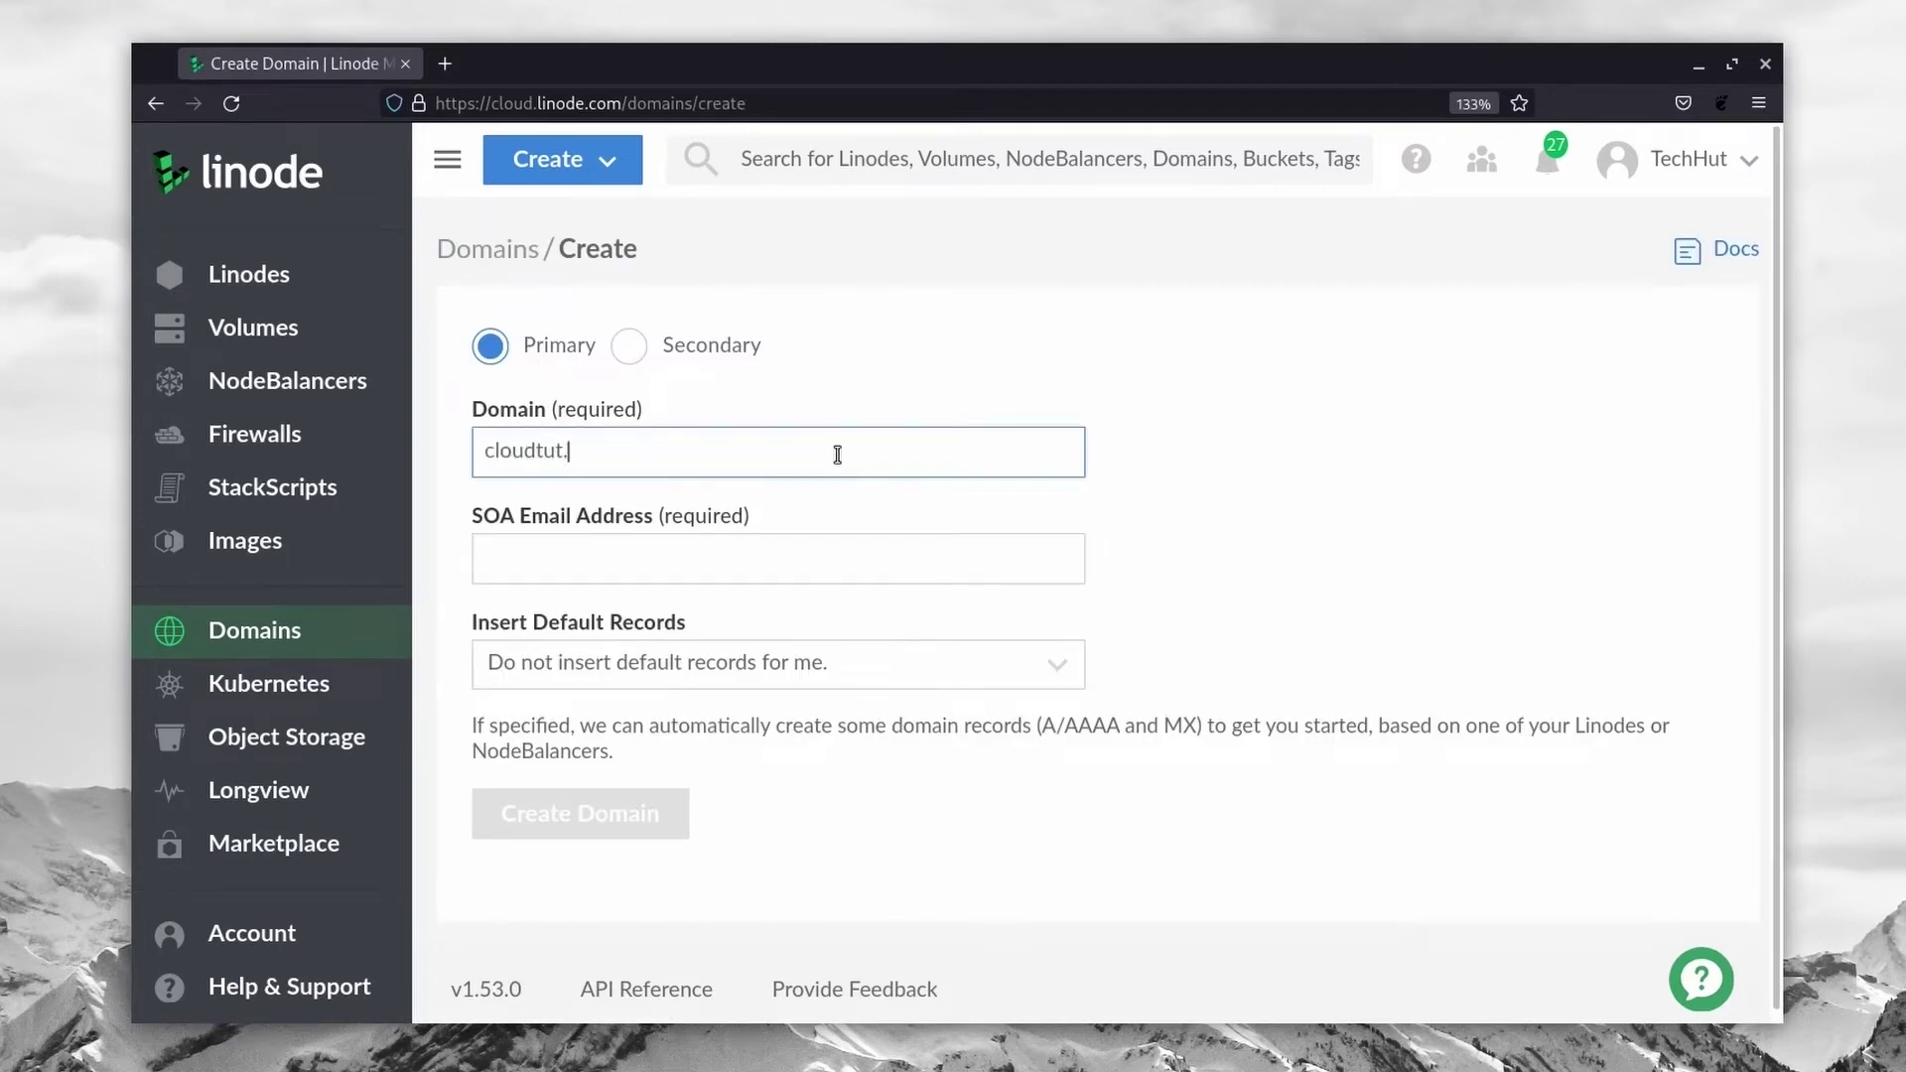
text(cloudtut.xyz)
key(Tab)
Step: Insert default records from the cloudtut.xyz Linode and create the domain
click(792, 675)
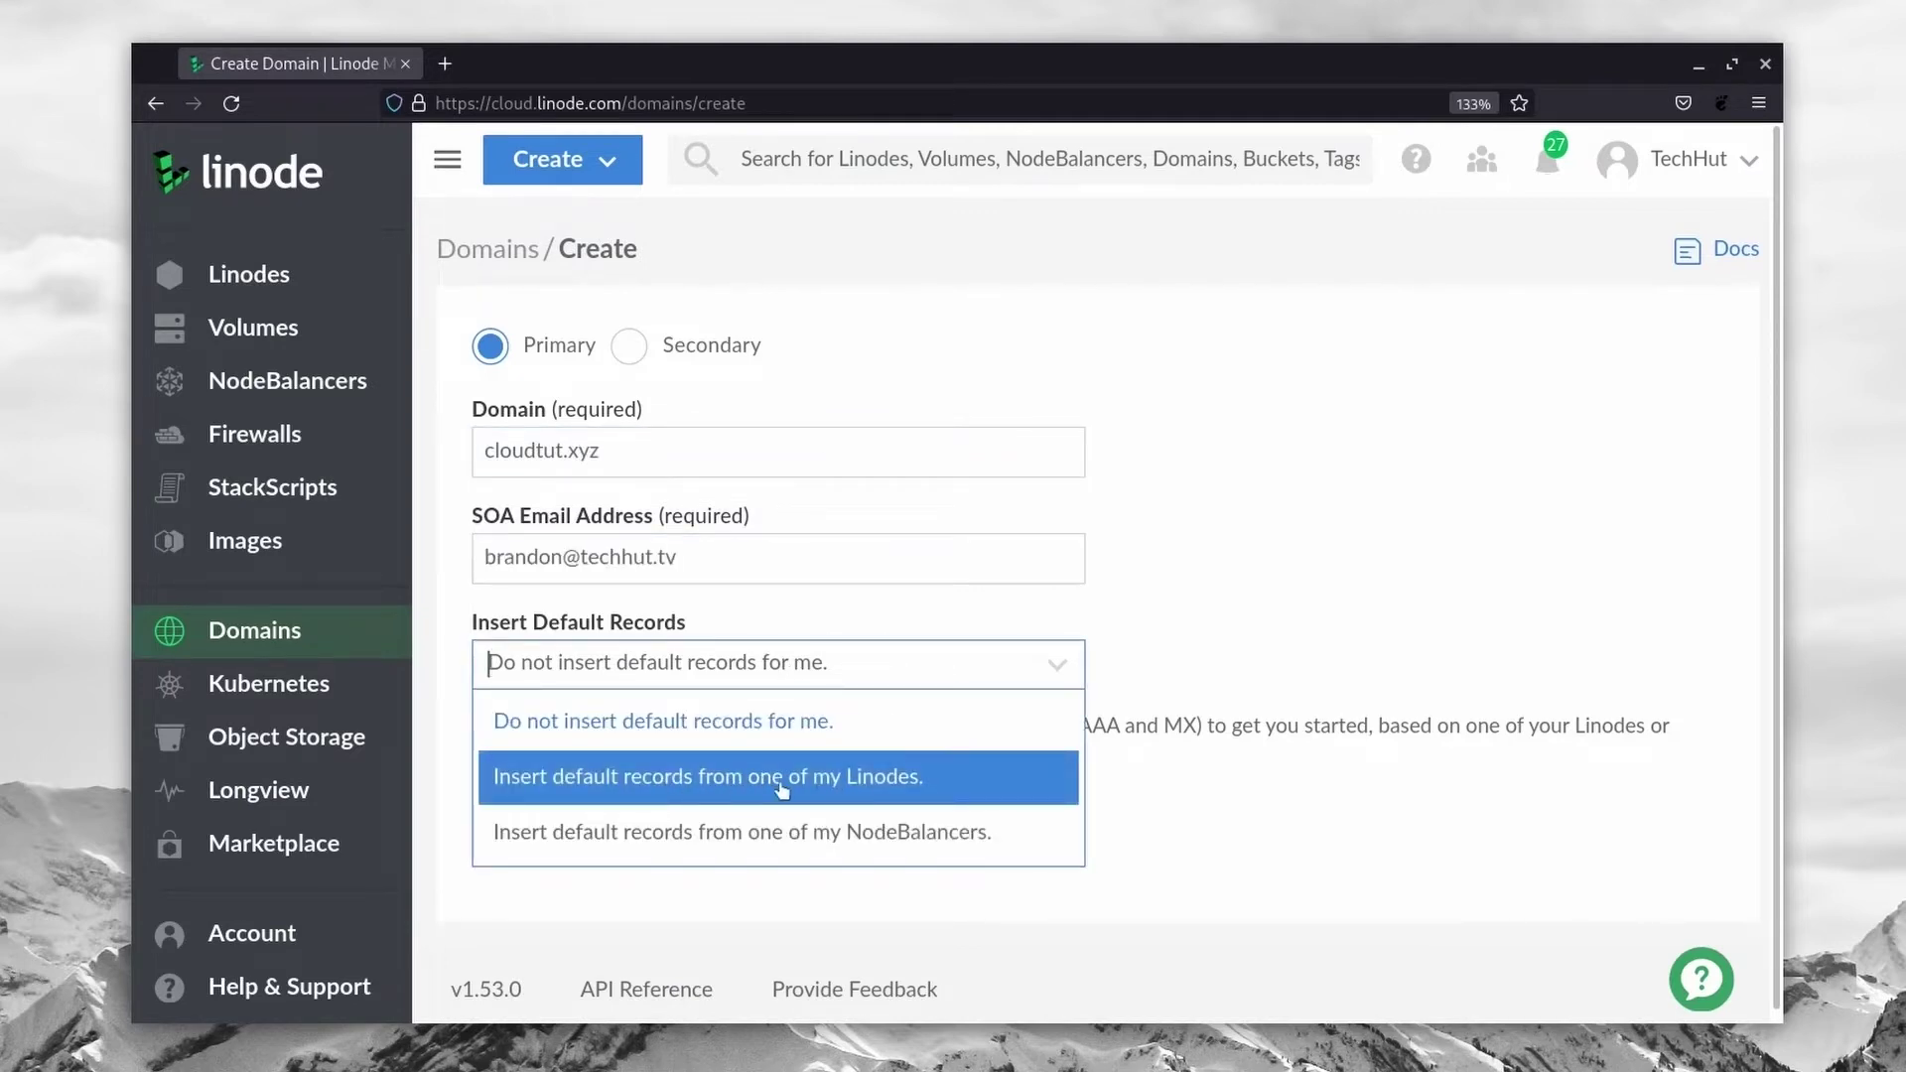
click(624, 779)
click(605, 833)
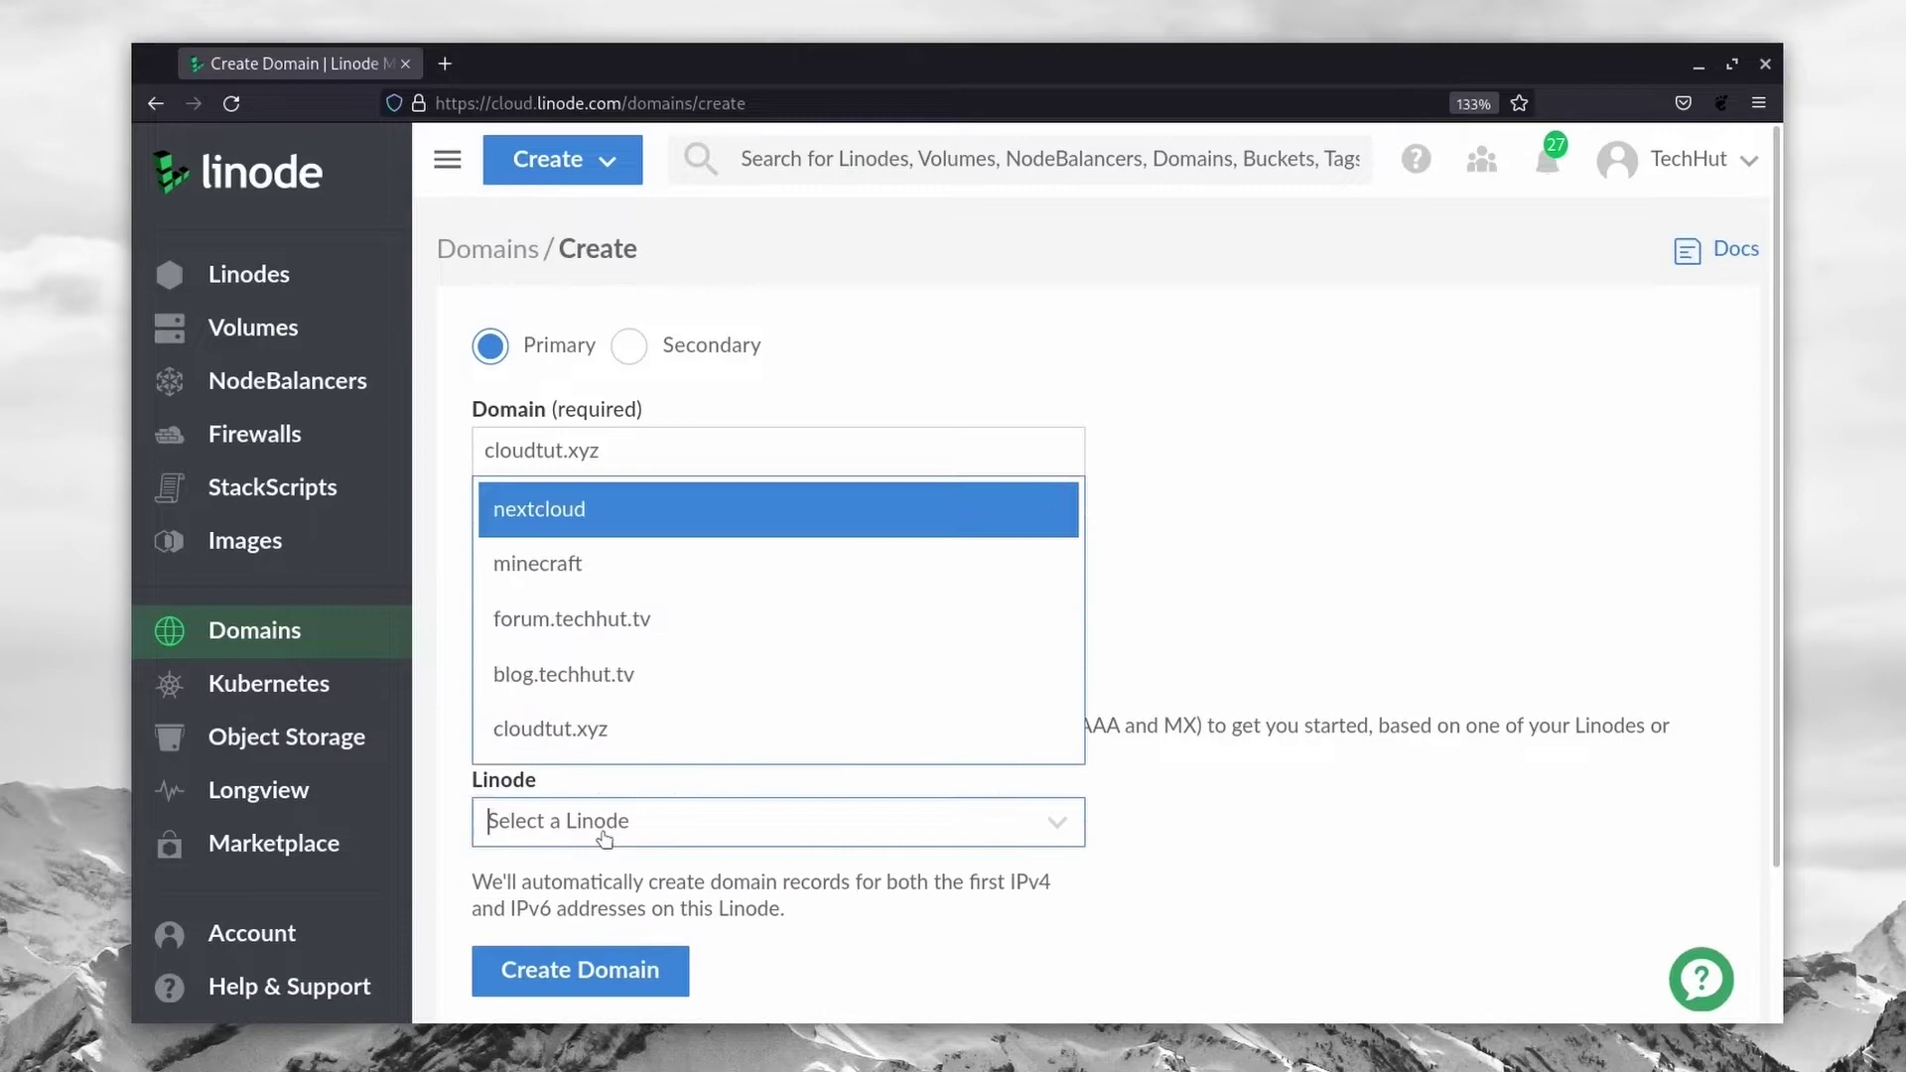
click(569, 733)
scroll(833, 824, down, 3)
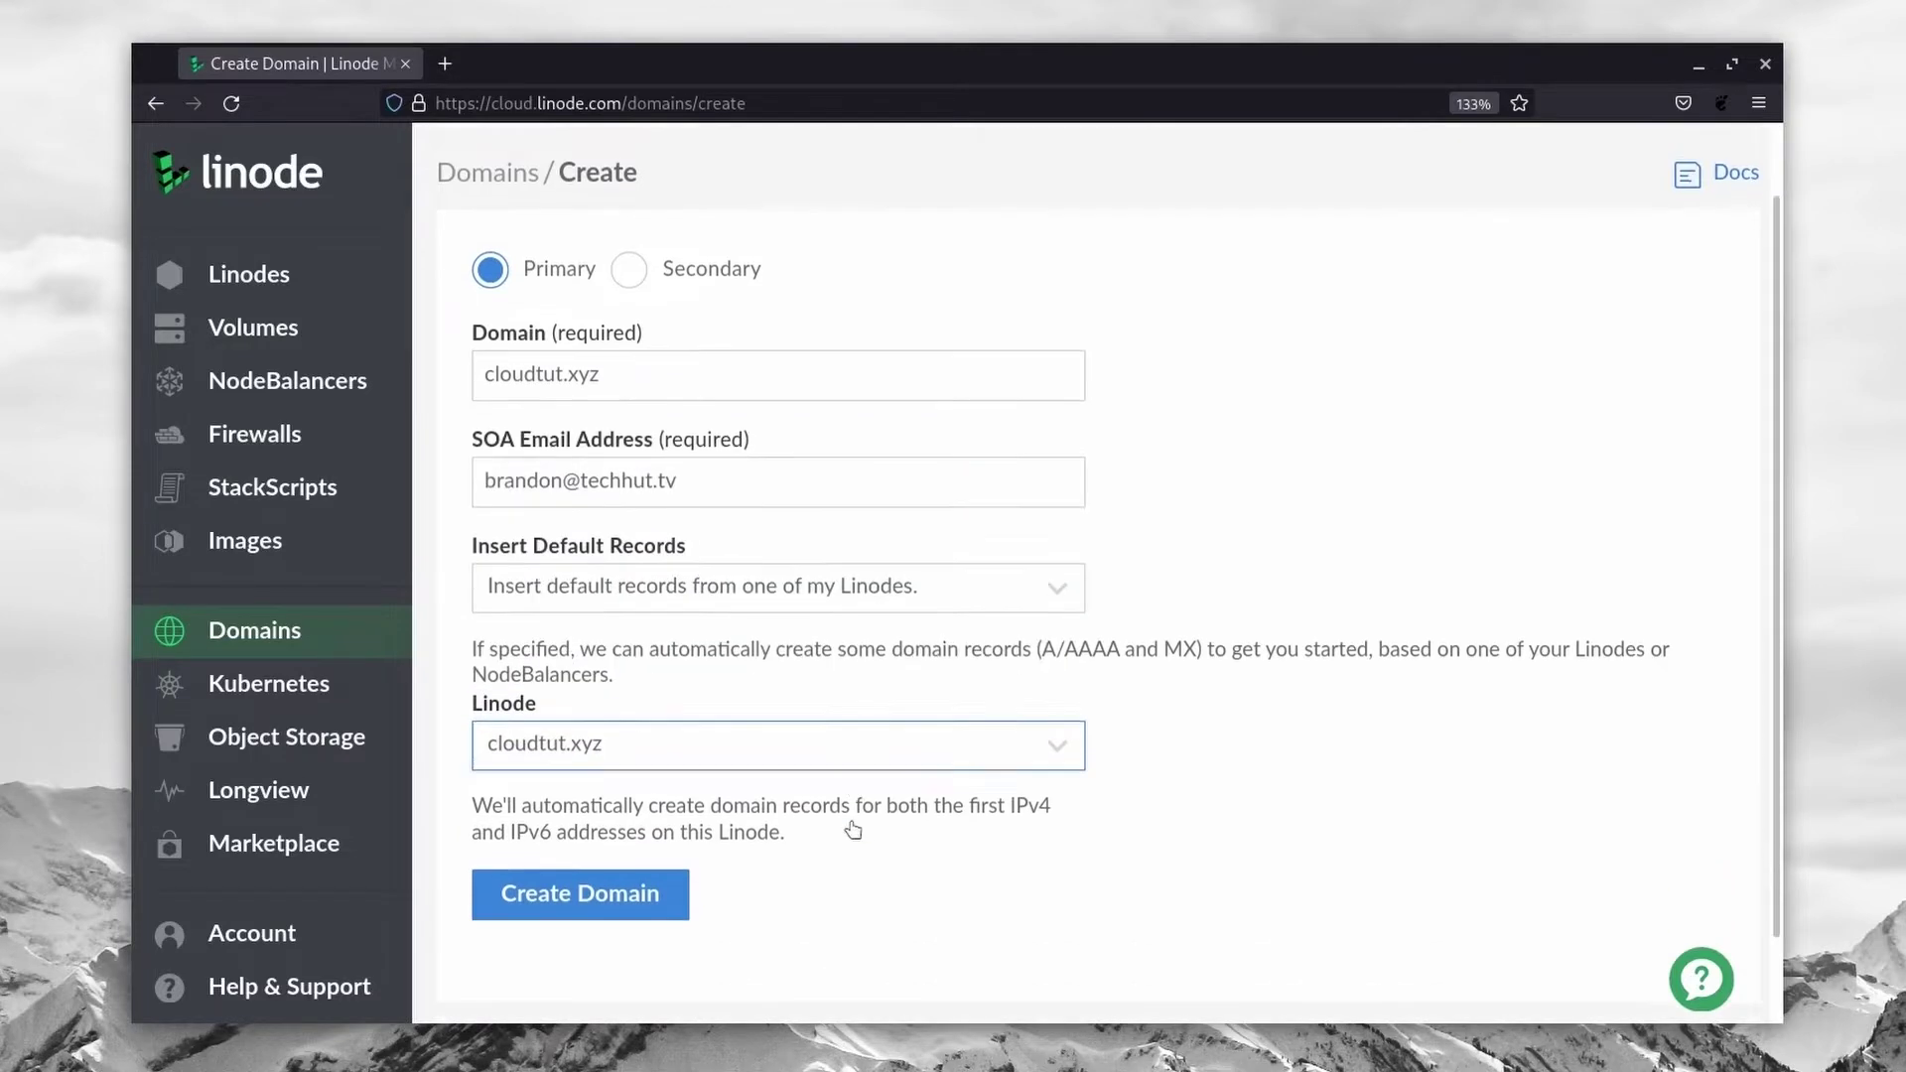
click(607, 816)
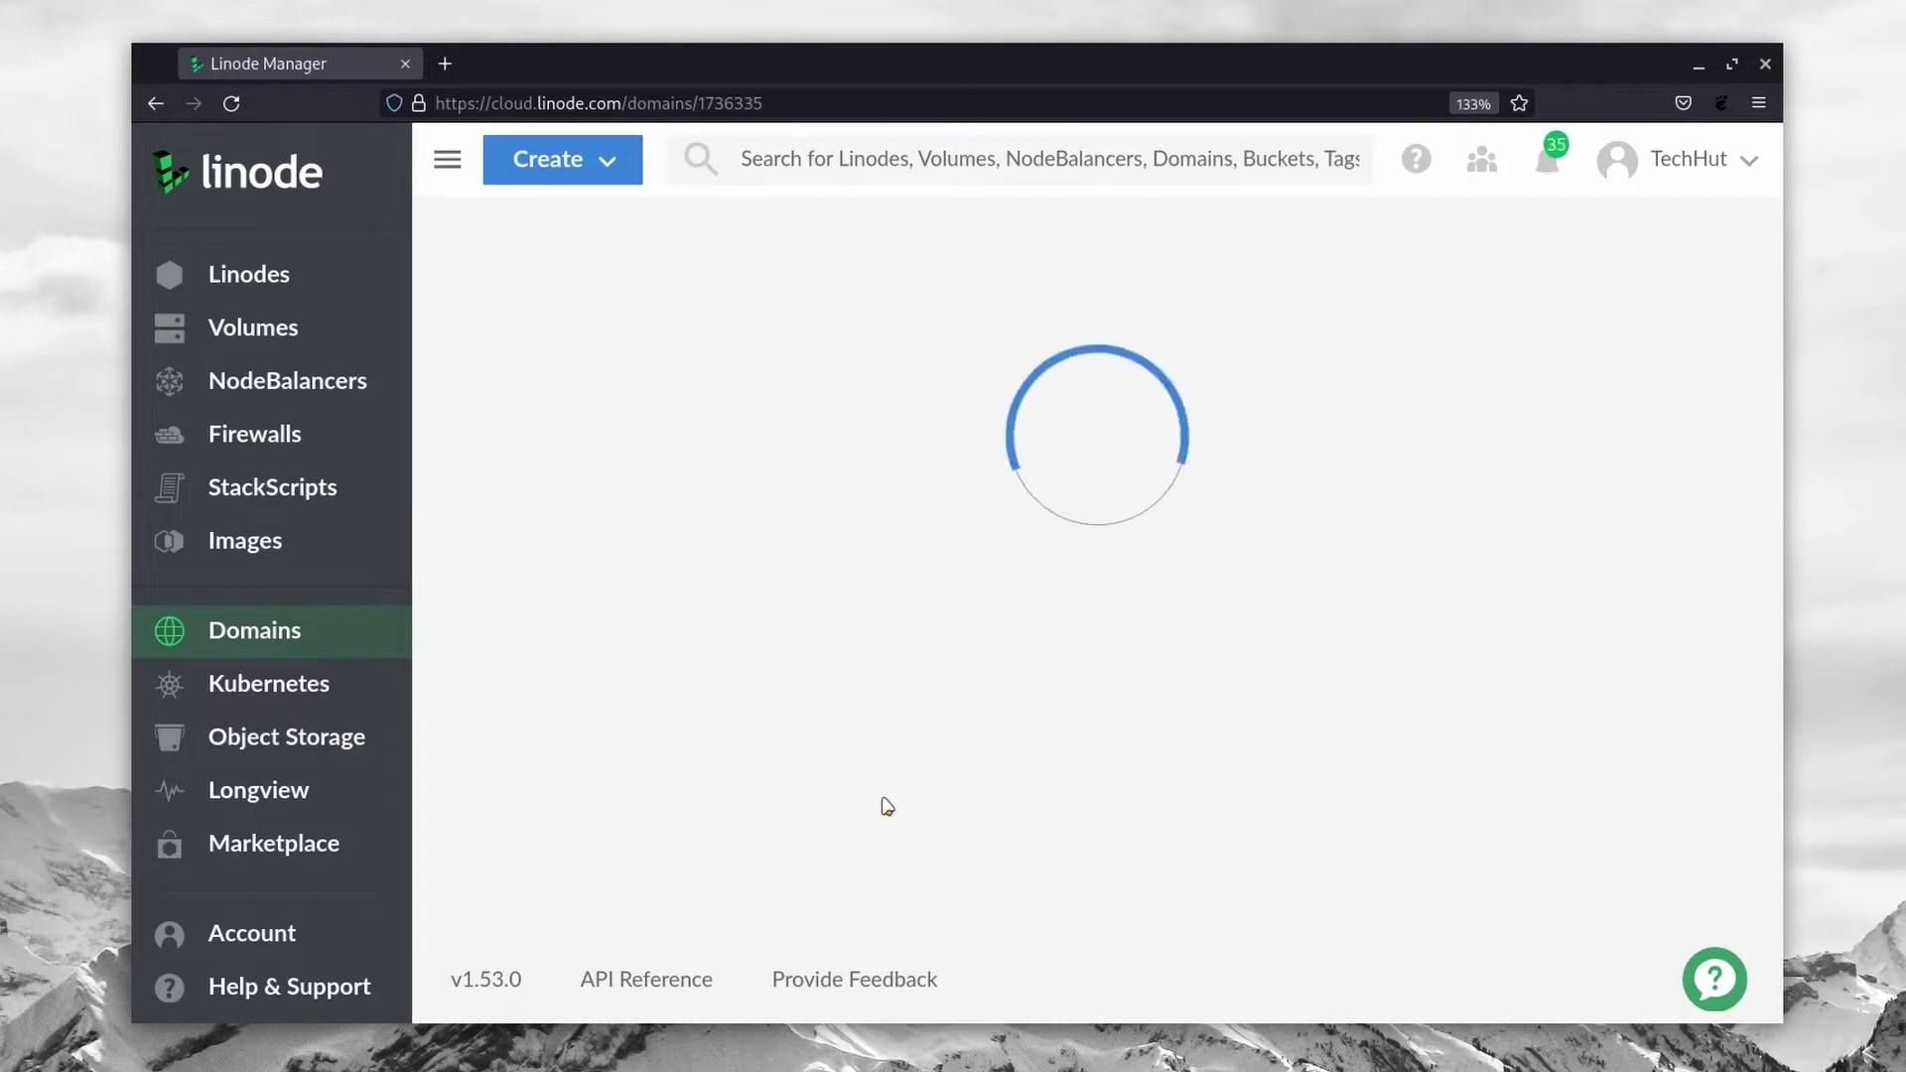
scroll(890, 764, down, 5)
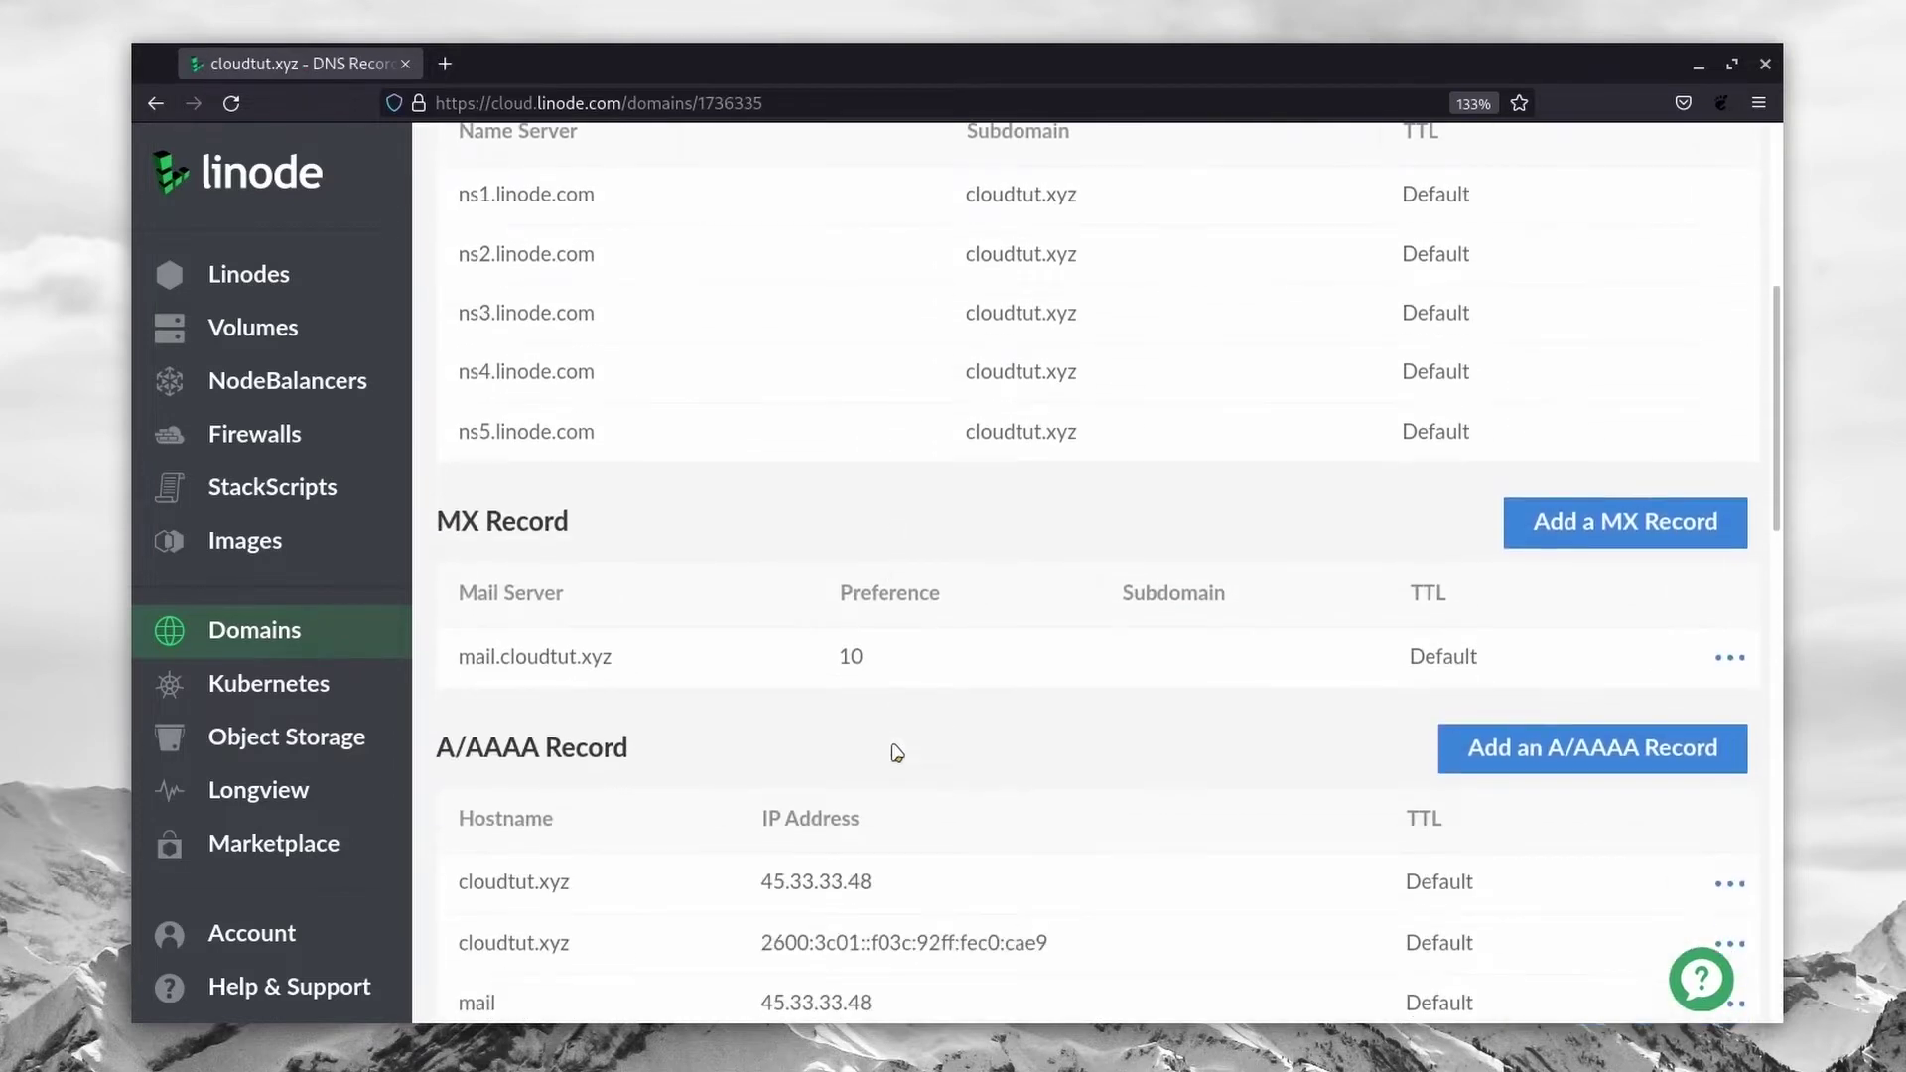
scroll(894, 752, up, 4)
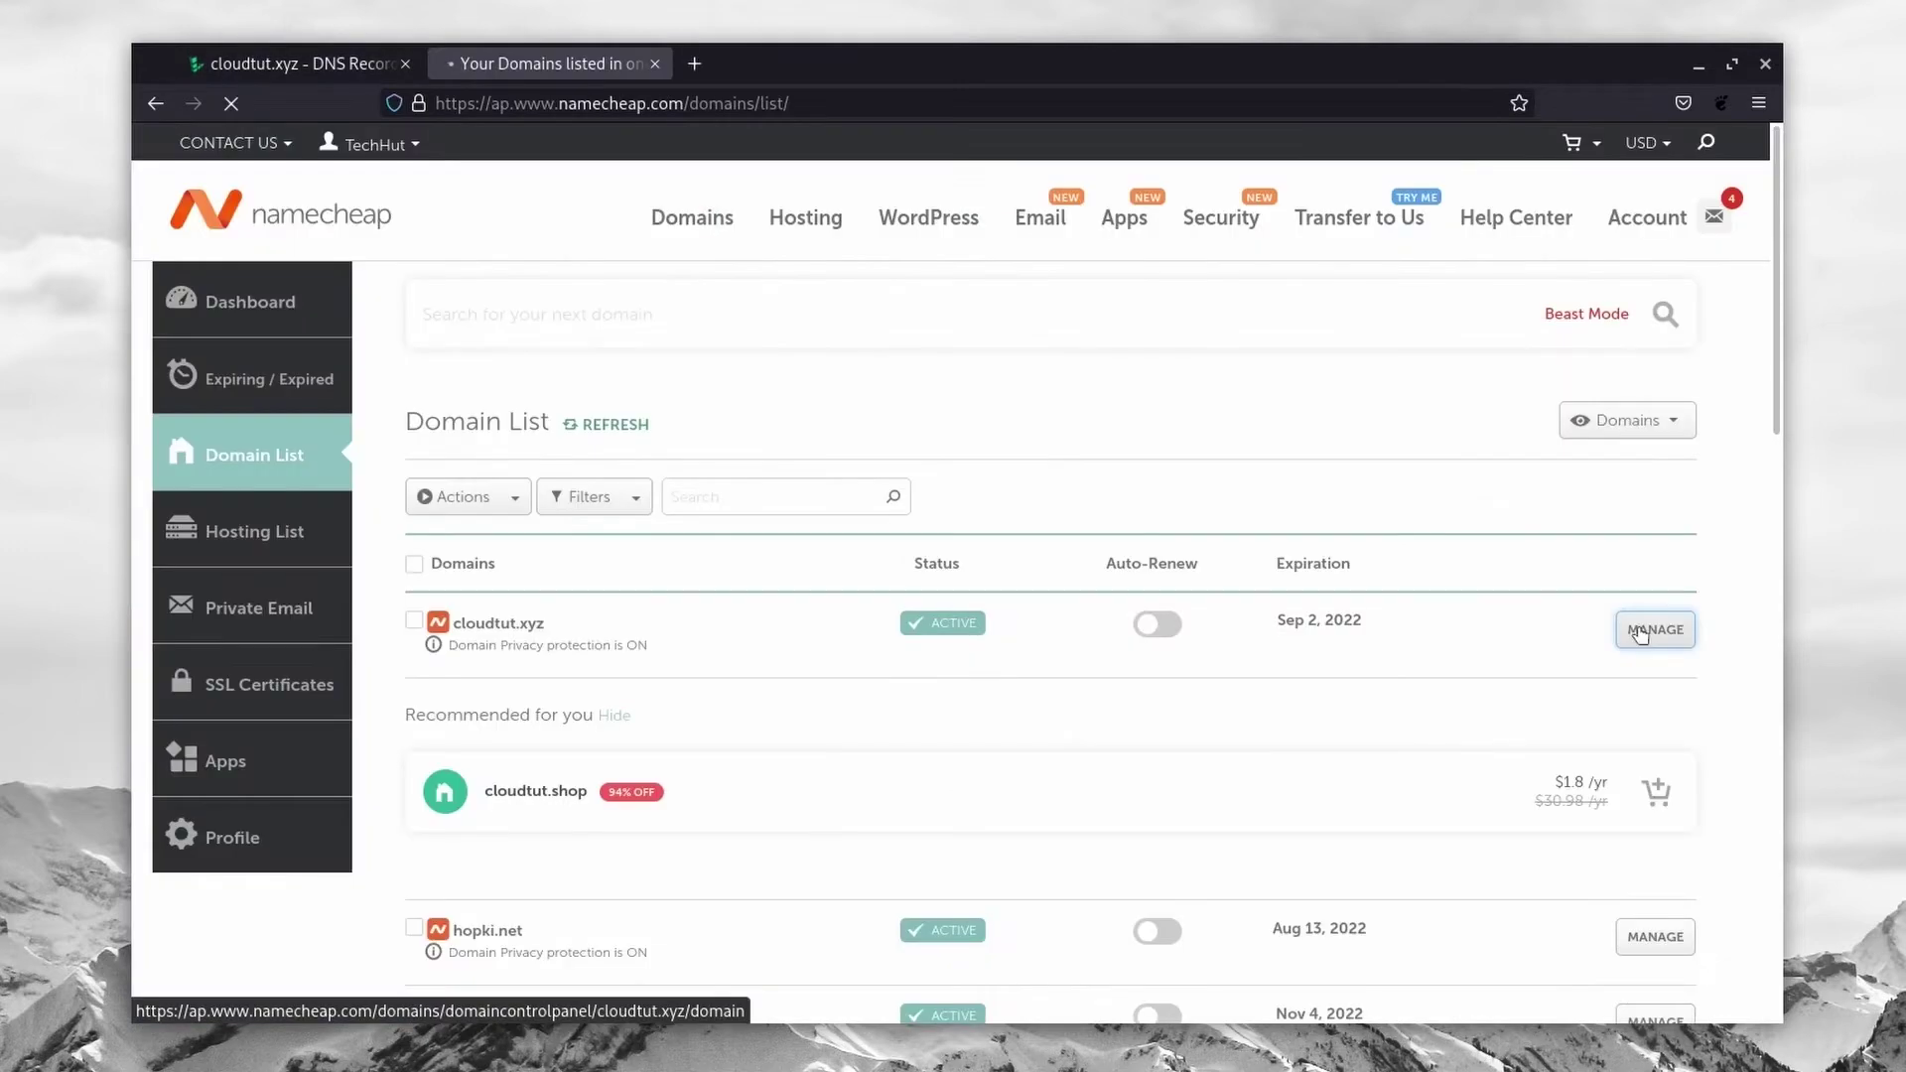
Step: Manage cloudtut.xyz in Namecheap's Domain List and scroll to its Nameservers section
click(1648, 629)
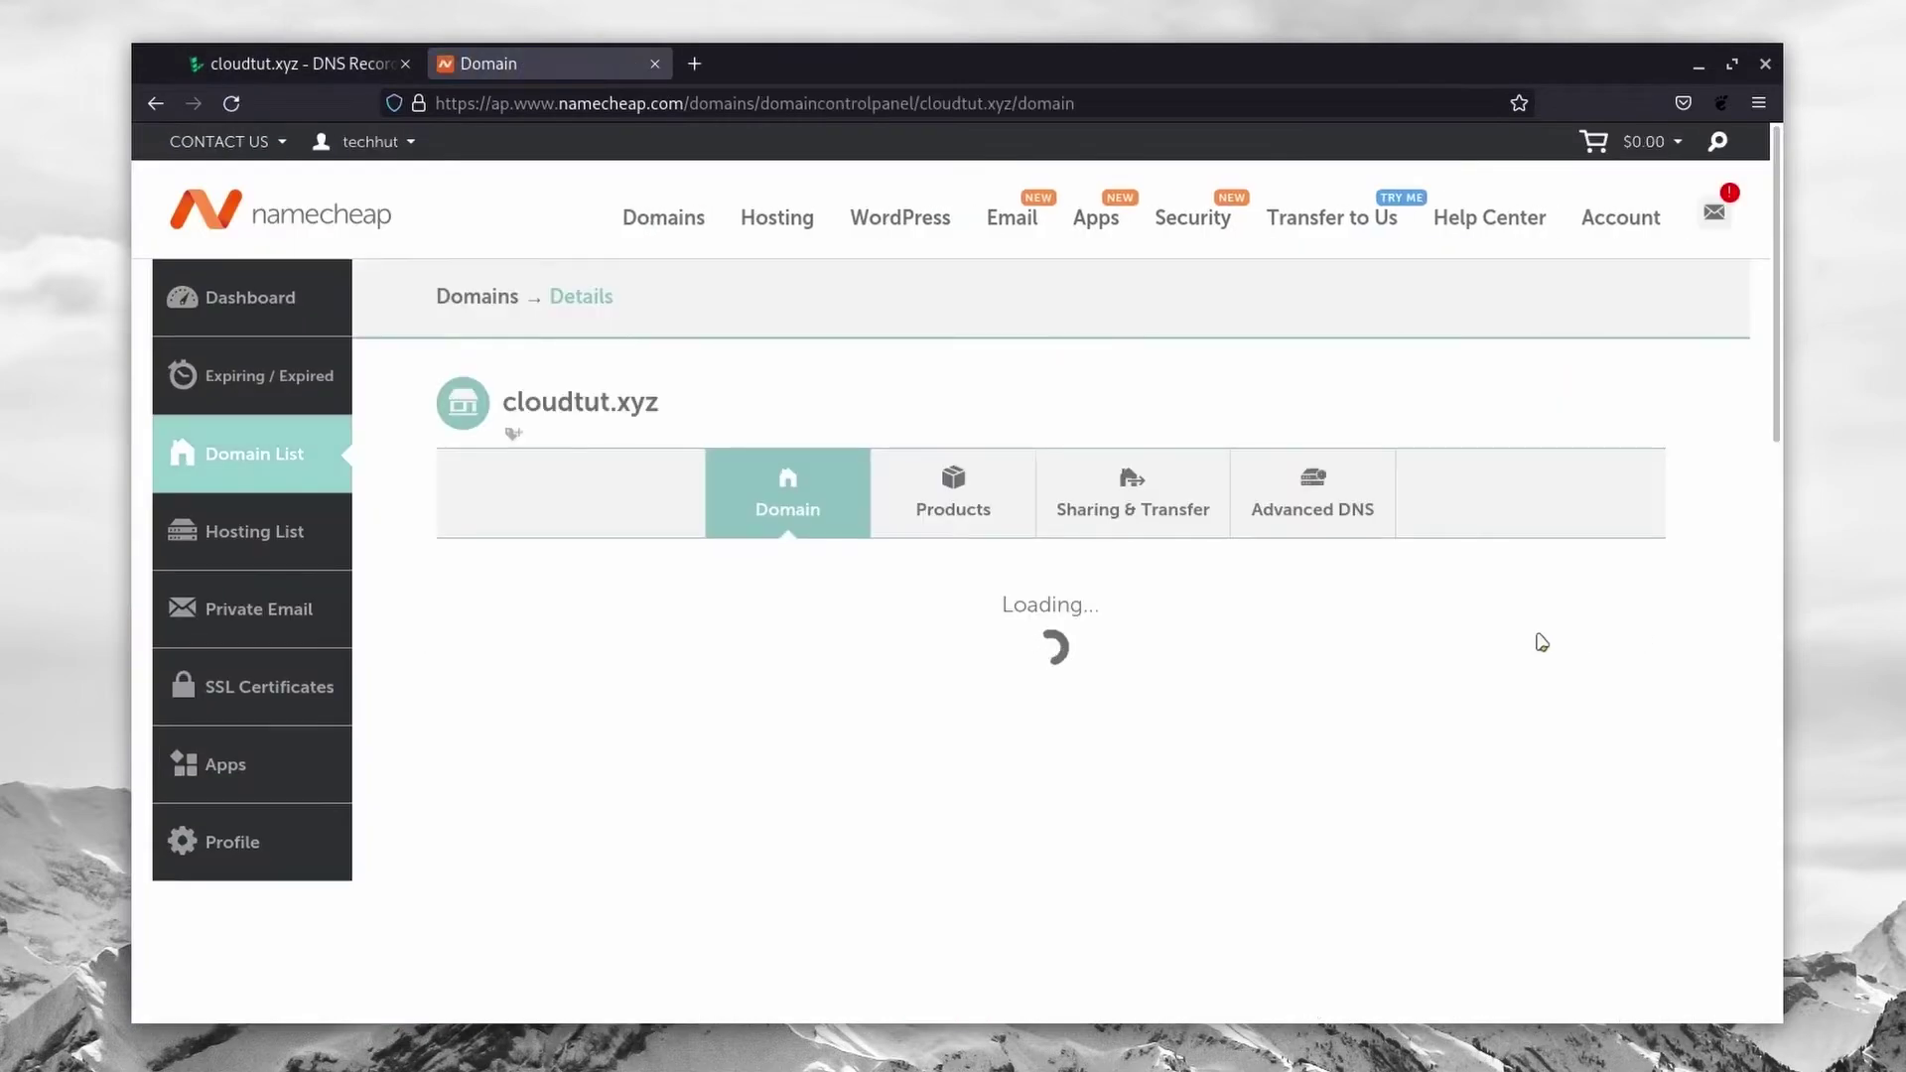
scroll(905, 625, down, 4)
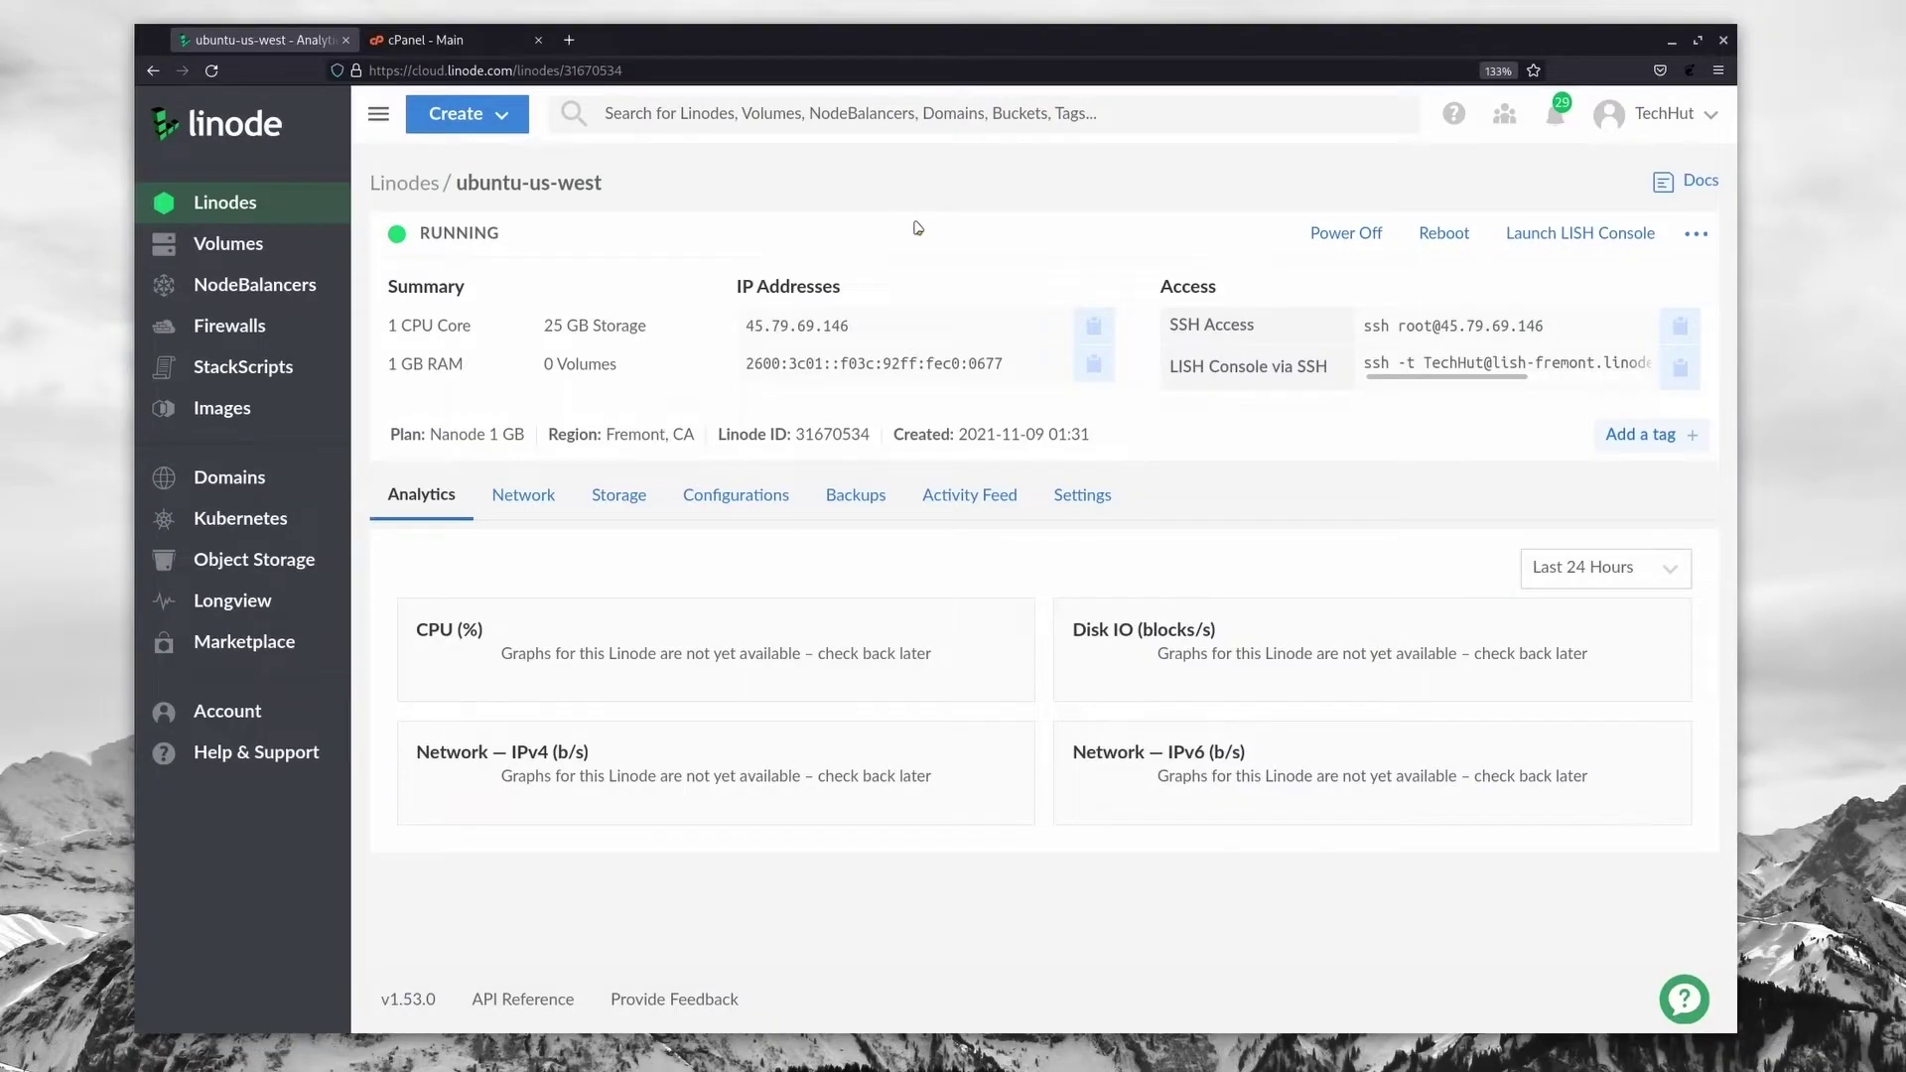
Step: Copy the Linode's IPv4 address and open cPanel's Zone Editor
click(1095, 328)
click(429, 40)
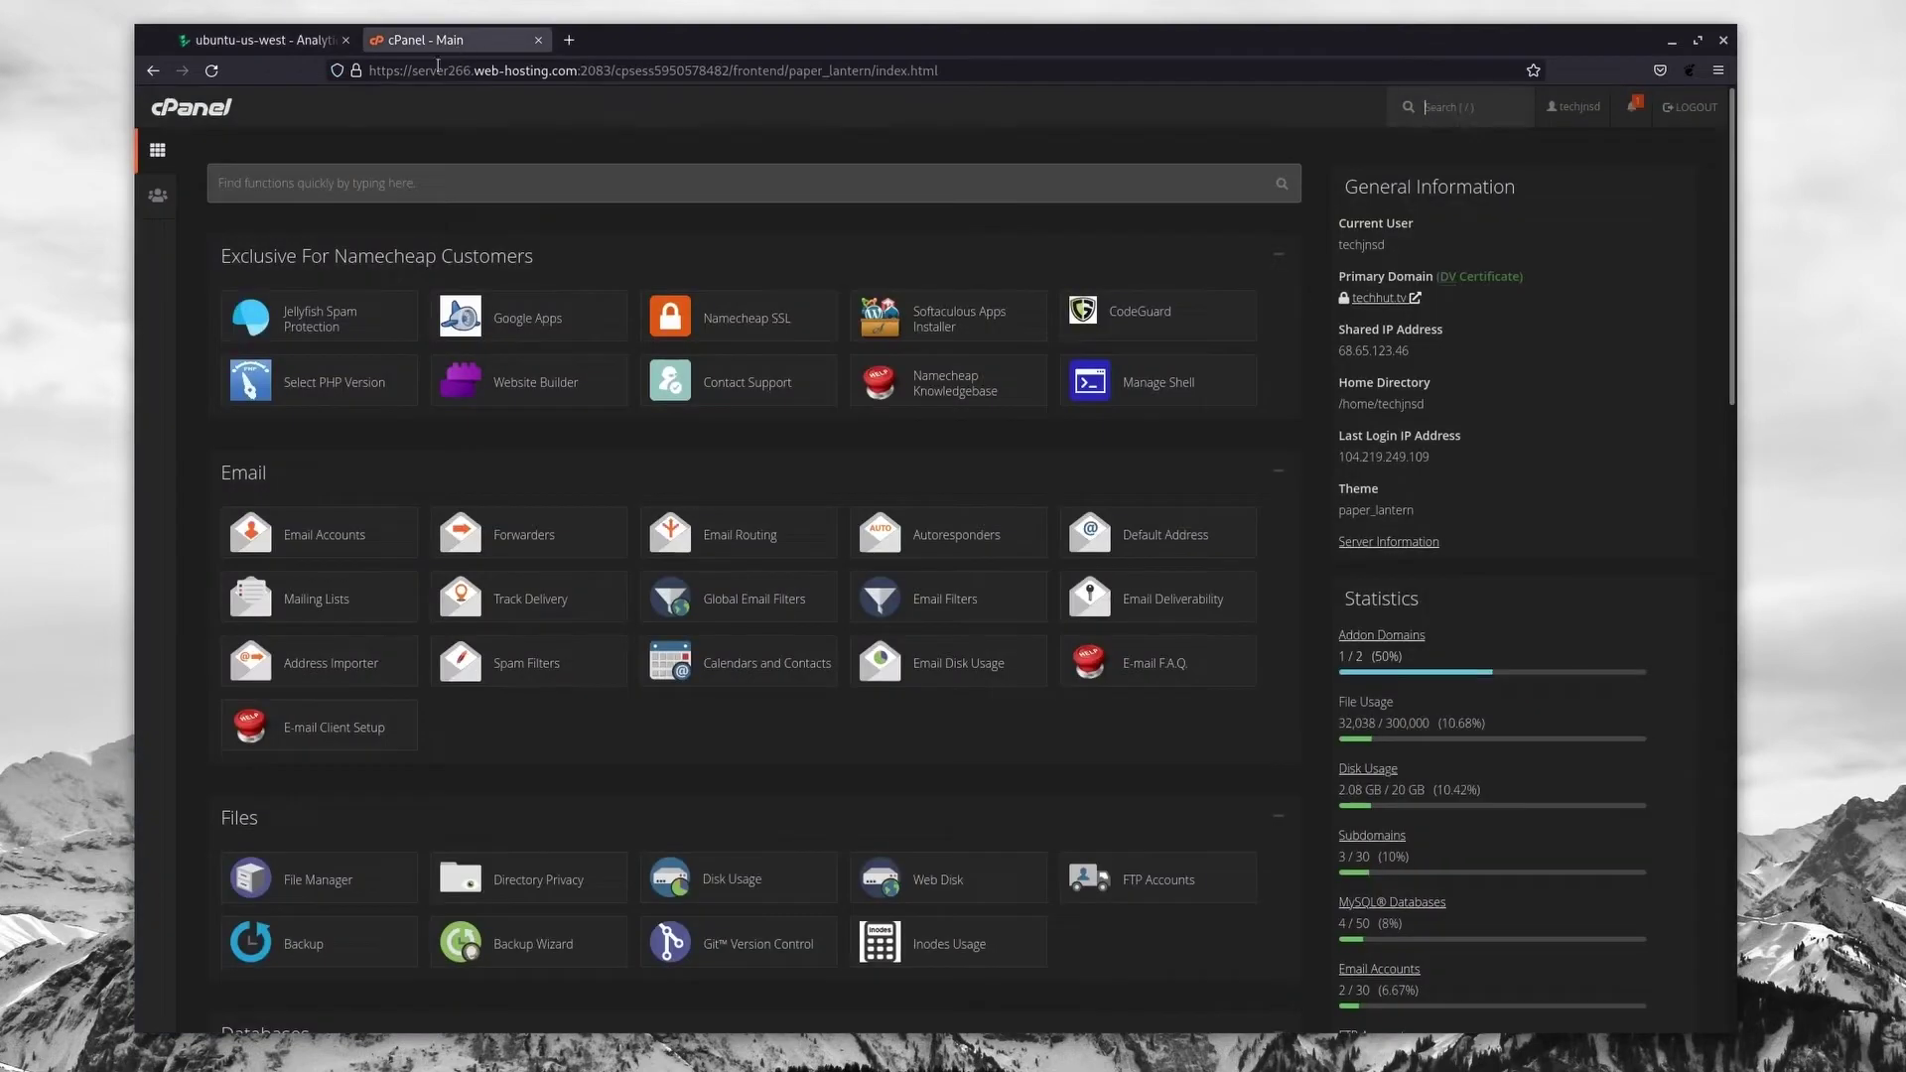
scroll(426, 481, down, 5)
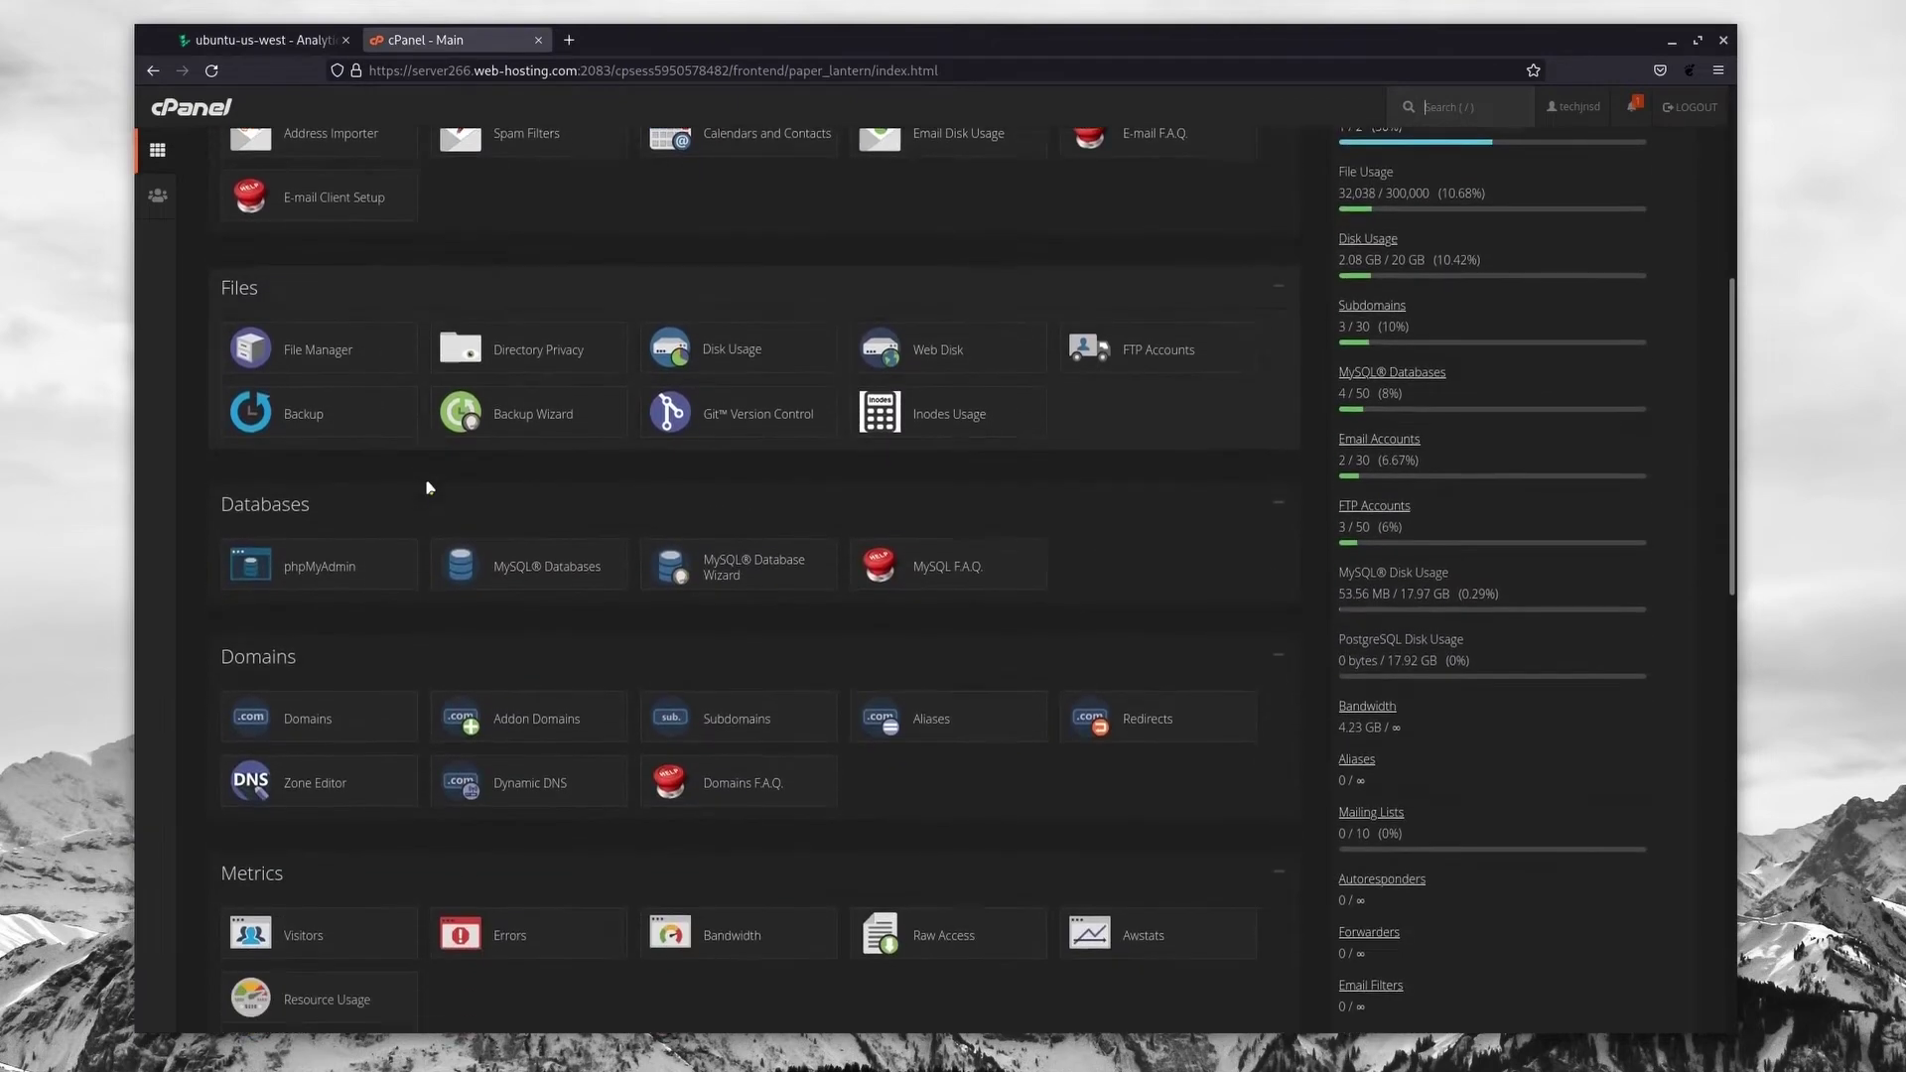
scroll(428, 487, down, 1)
click(277, 640)
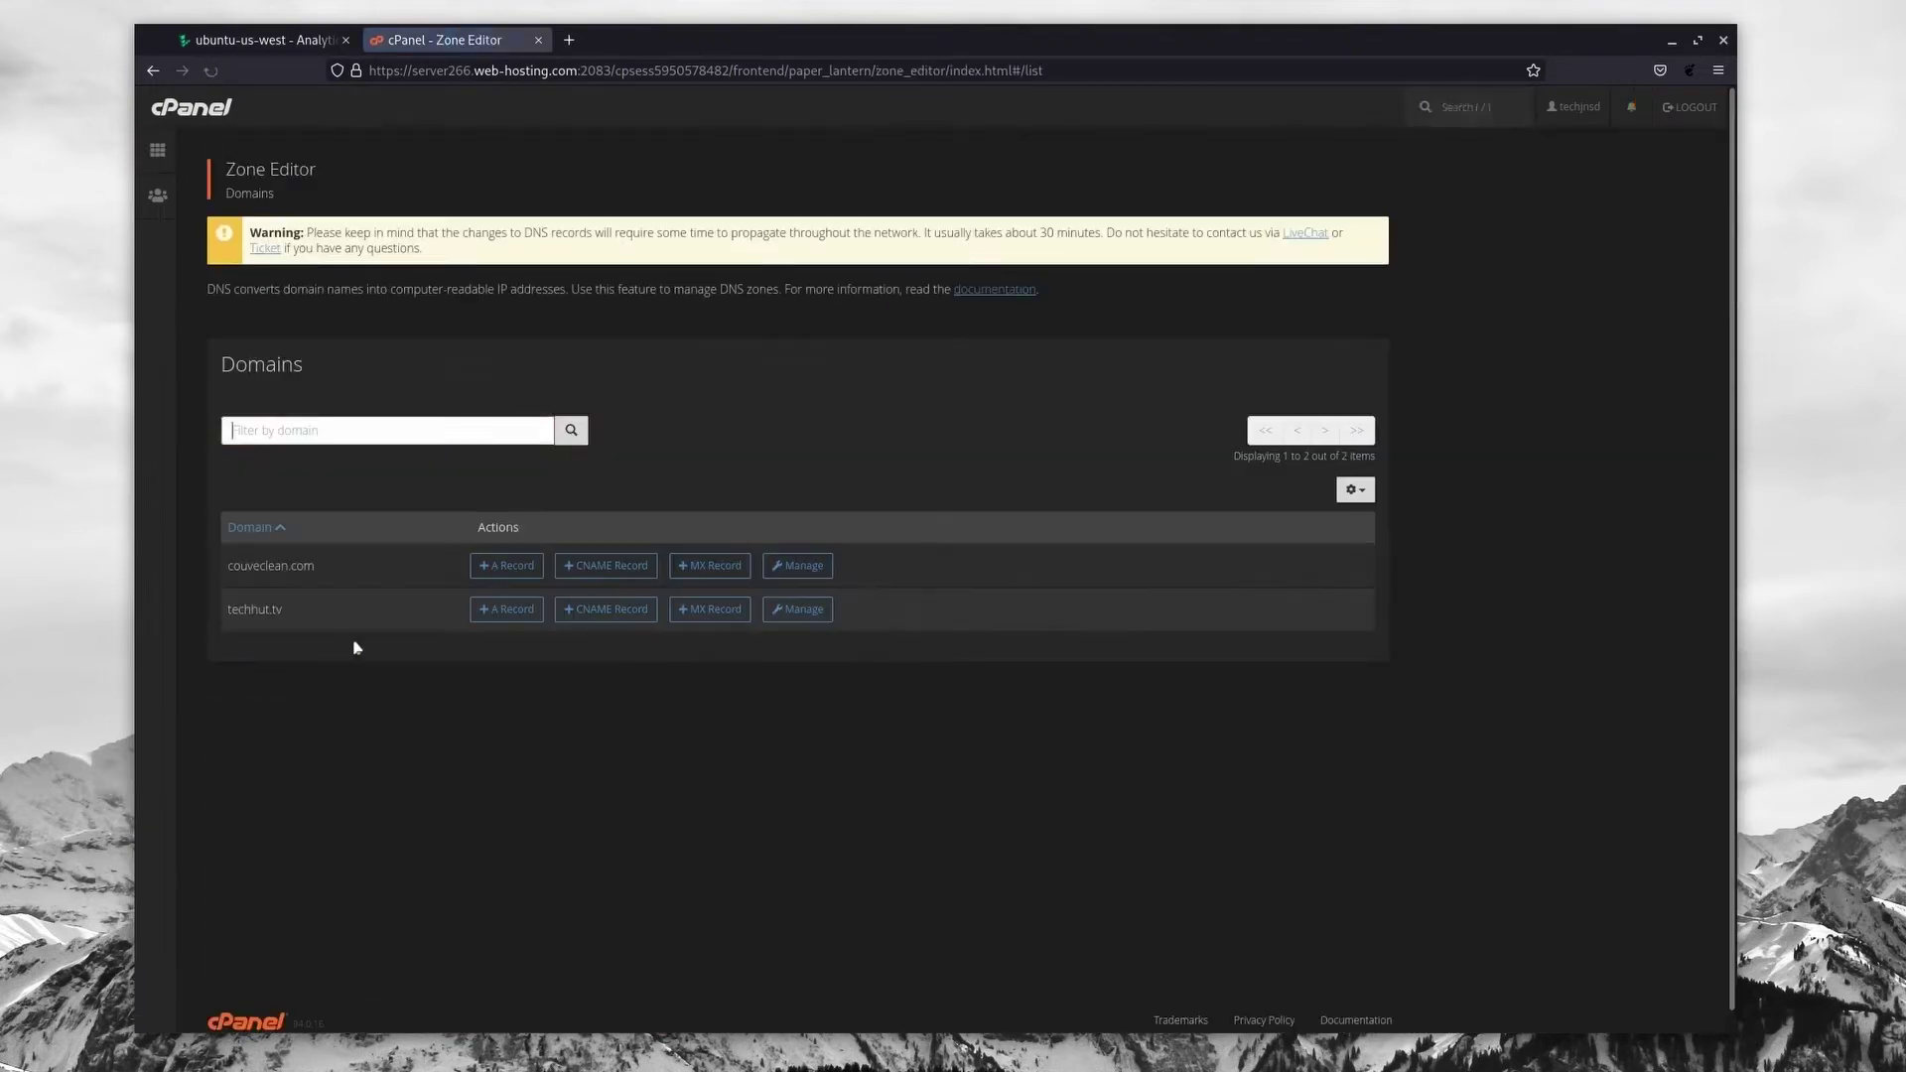
Step: Add an A record for techhut.tv: blog.techhut.tv pointing to 45.79.69.146
click(502, 613)
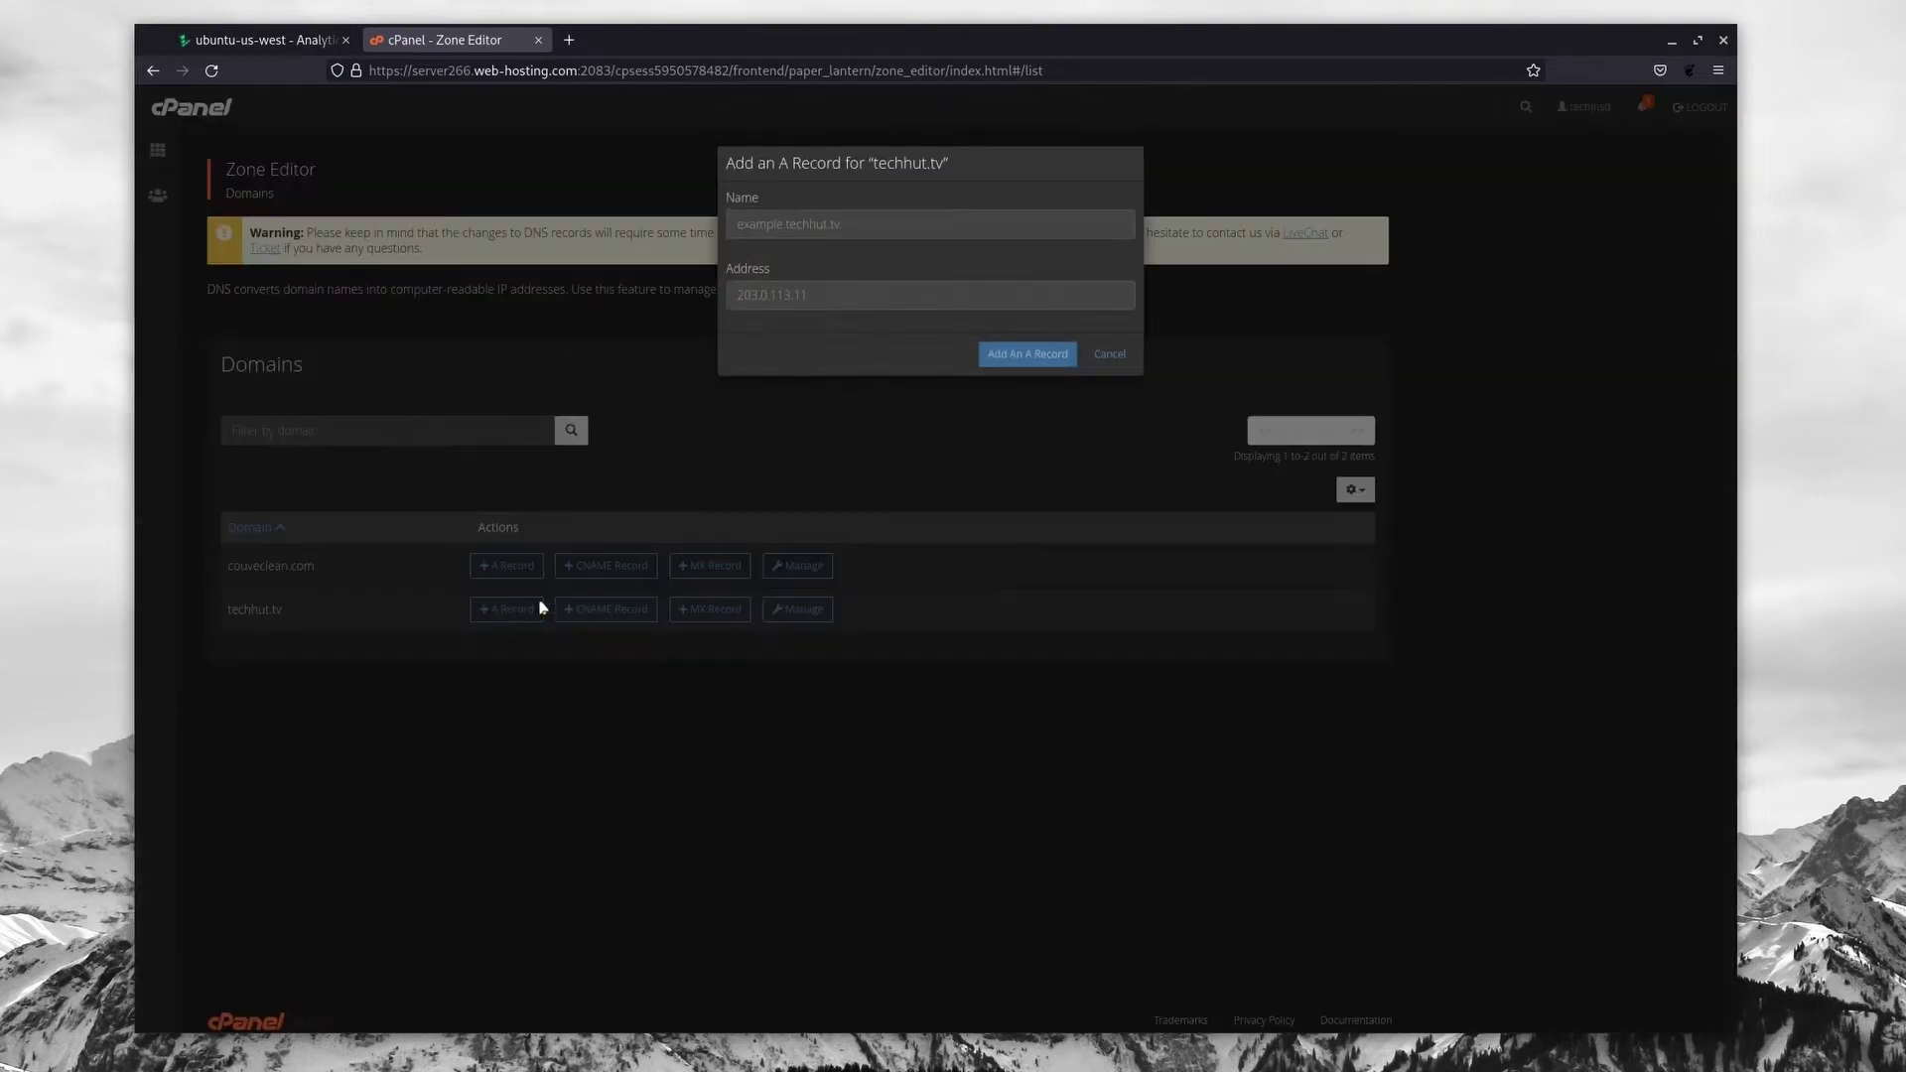
click(852, 227)
text(blog.techhut.tv)
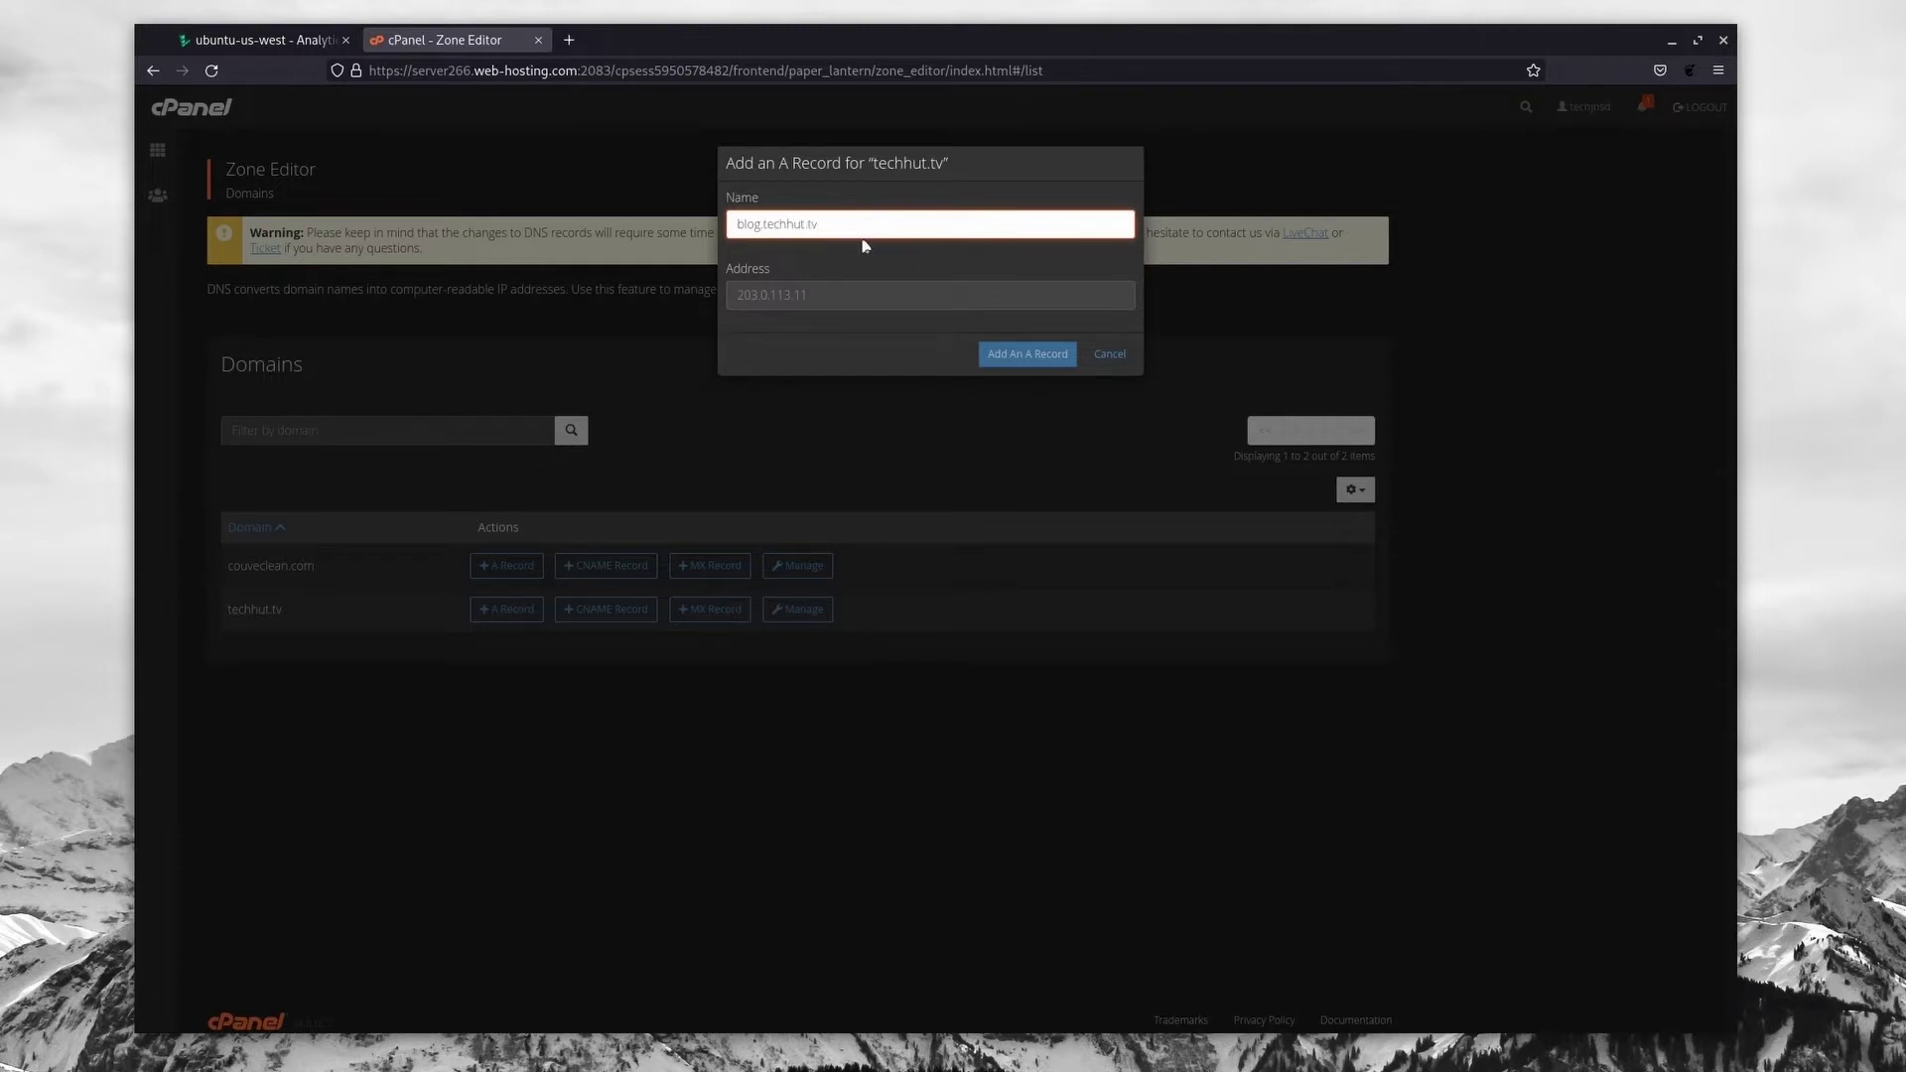
click(848, 289)
text(45.79.69.146)
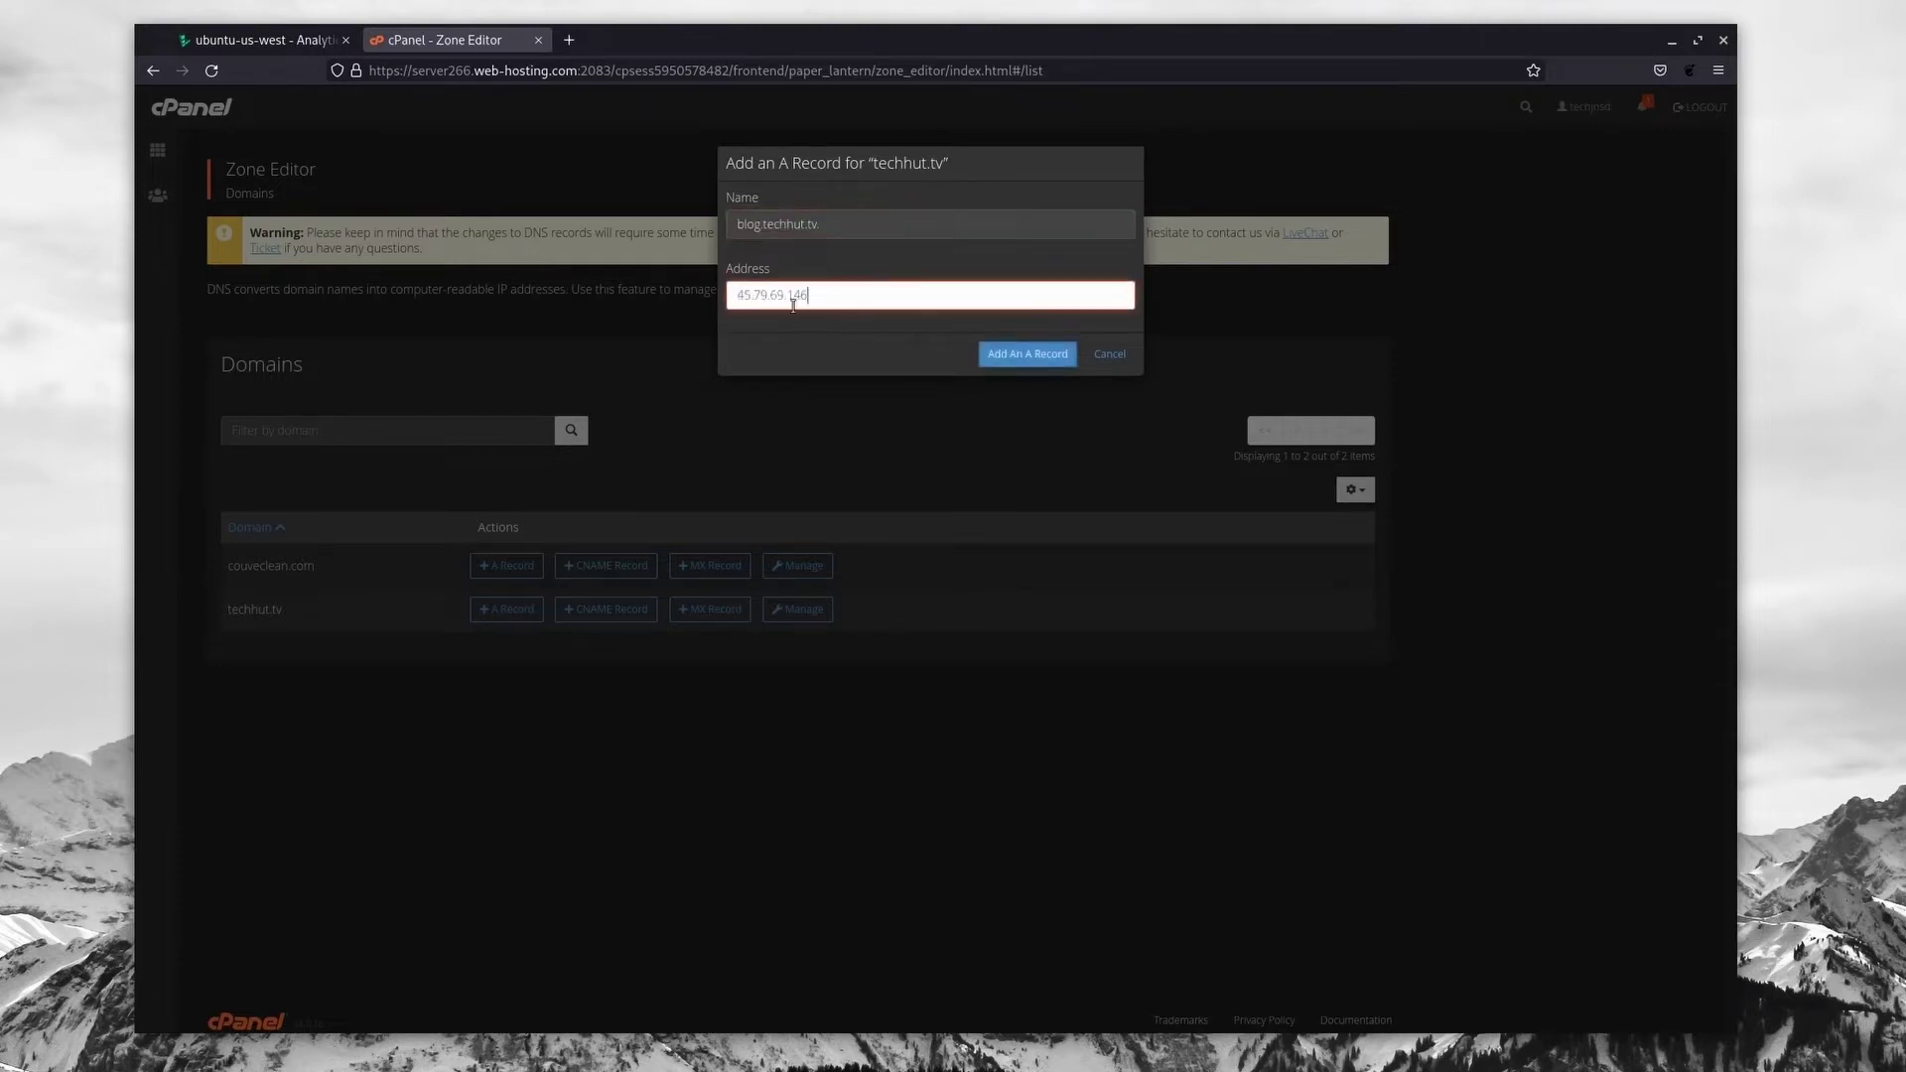
click(1041, 364)
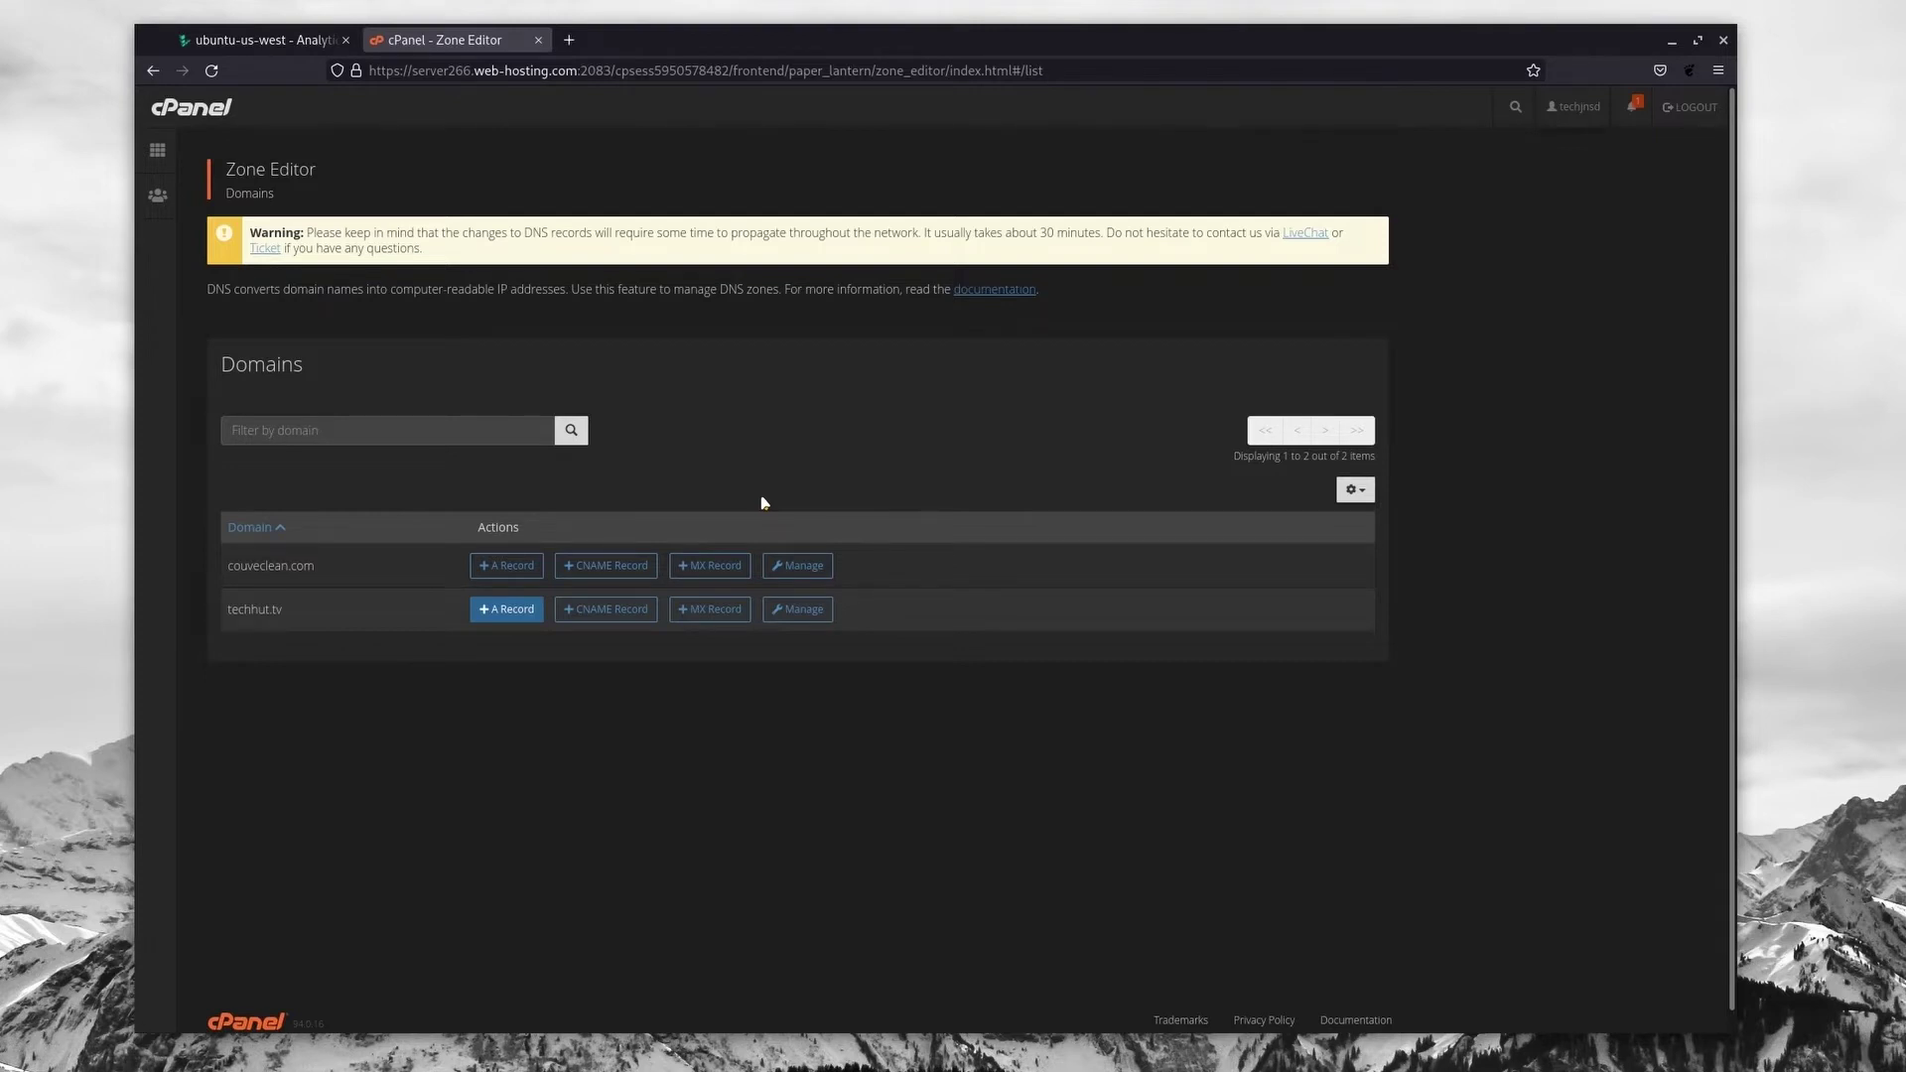
Step: Relabel the ubuntu-us-west Linode as blog.techhut.tv, then copy its SSH Access command
click(262, 40)
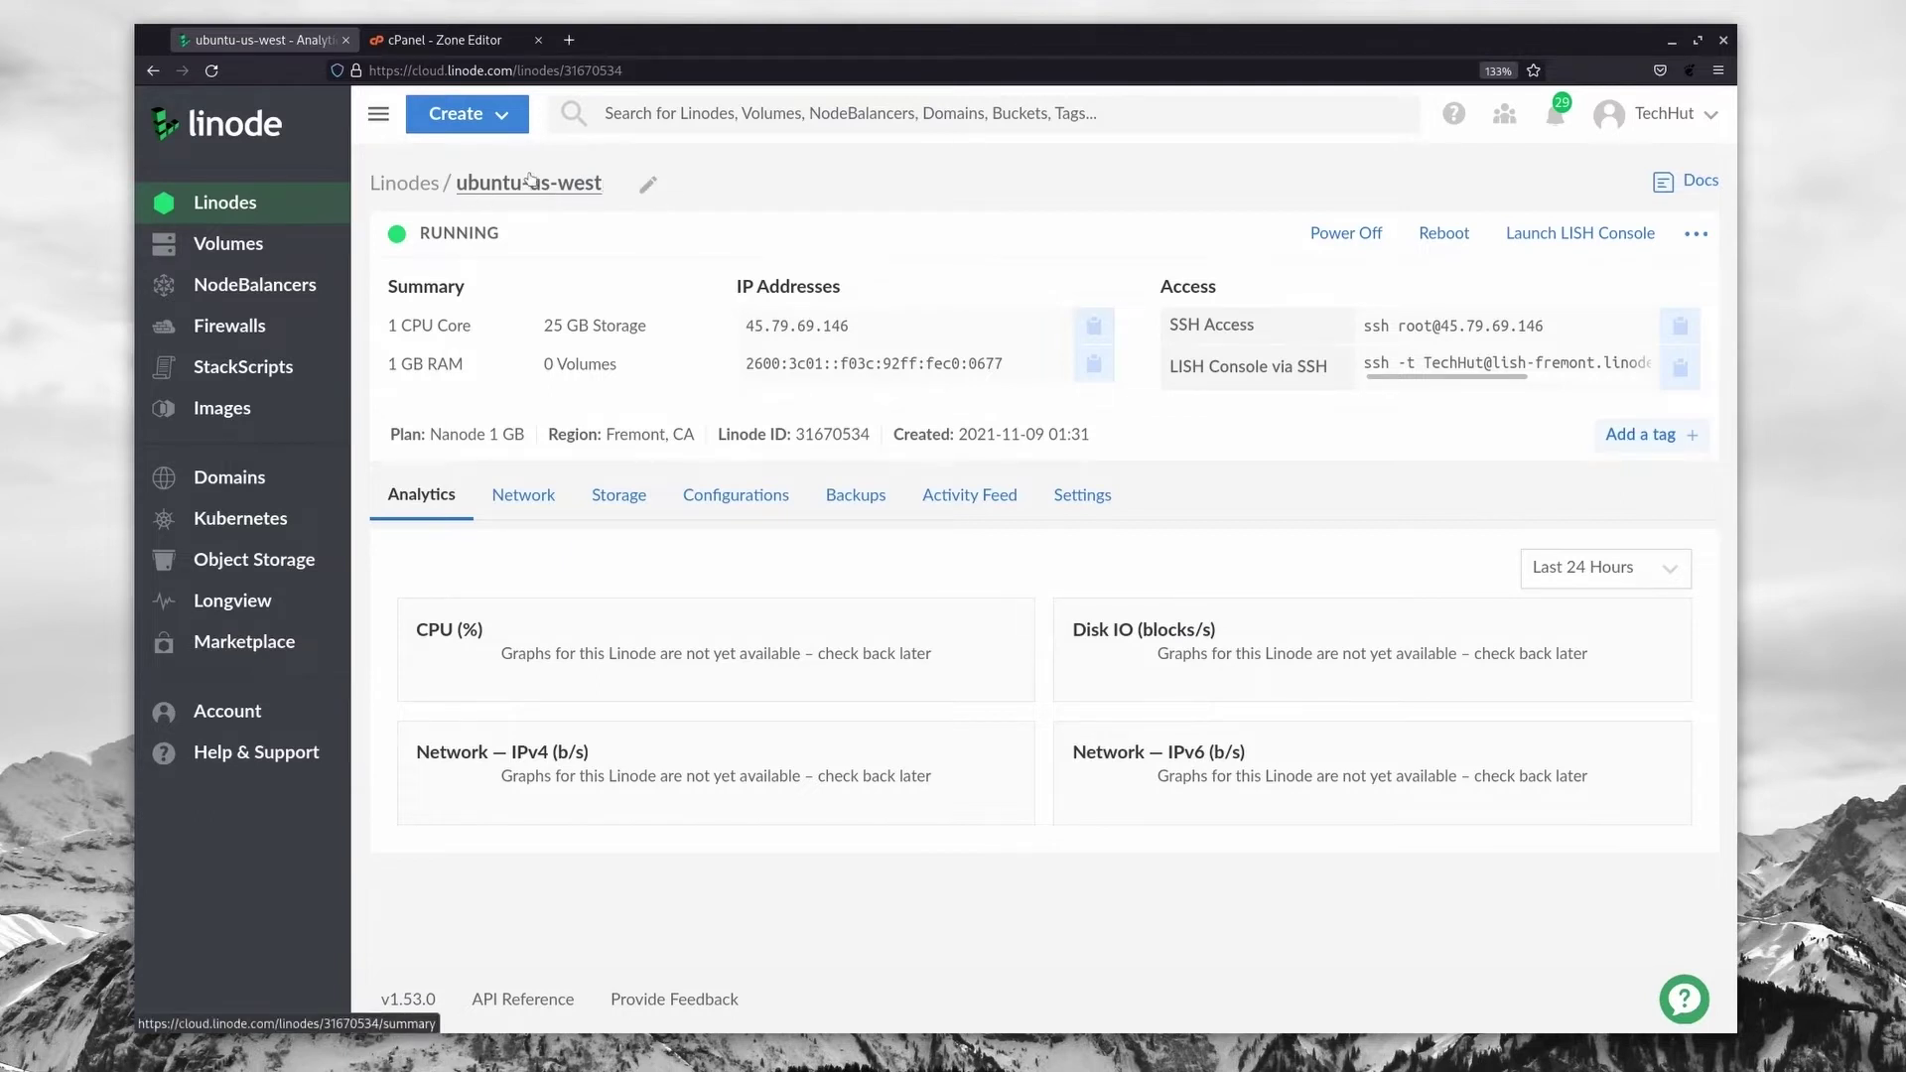
click(647, 187)
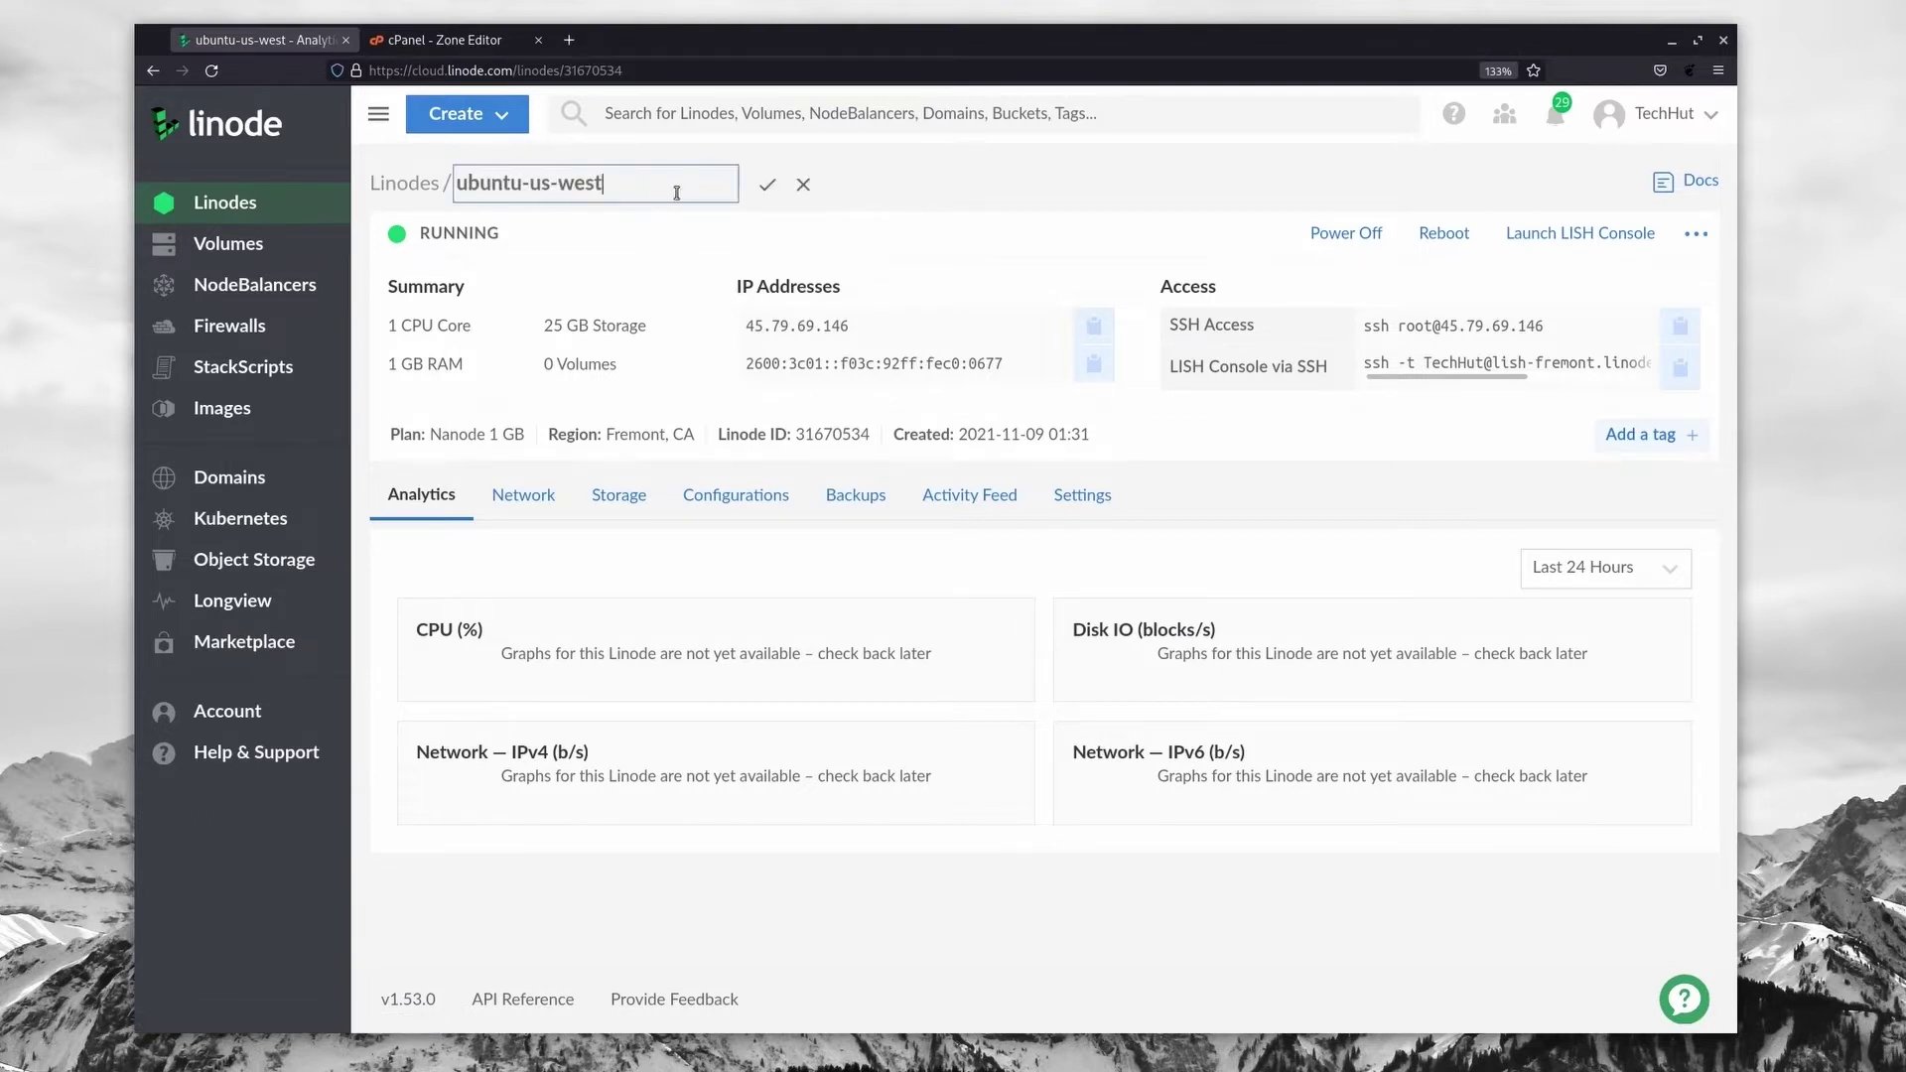
key(ctrl+a)
text(blog.techhut.tv)
click(766, 189)
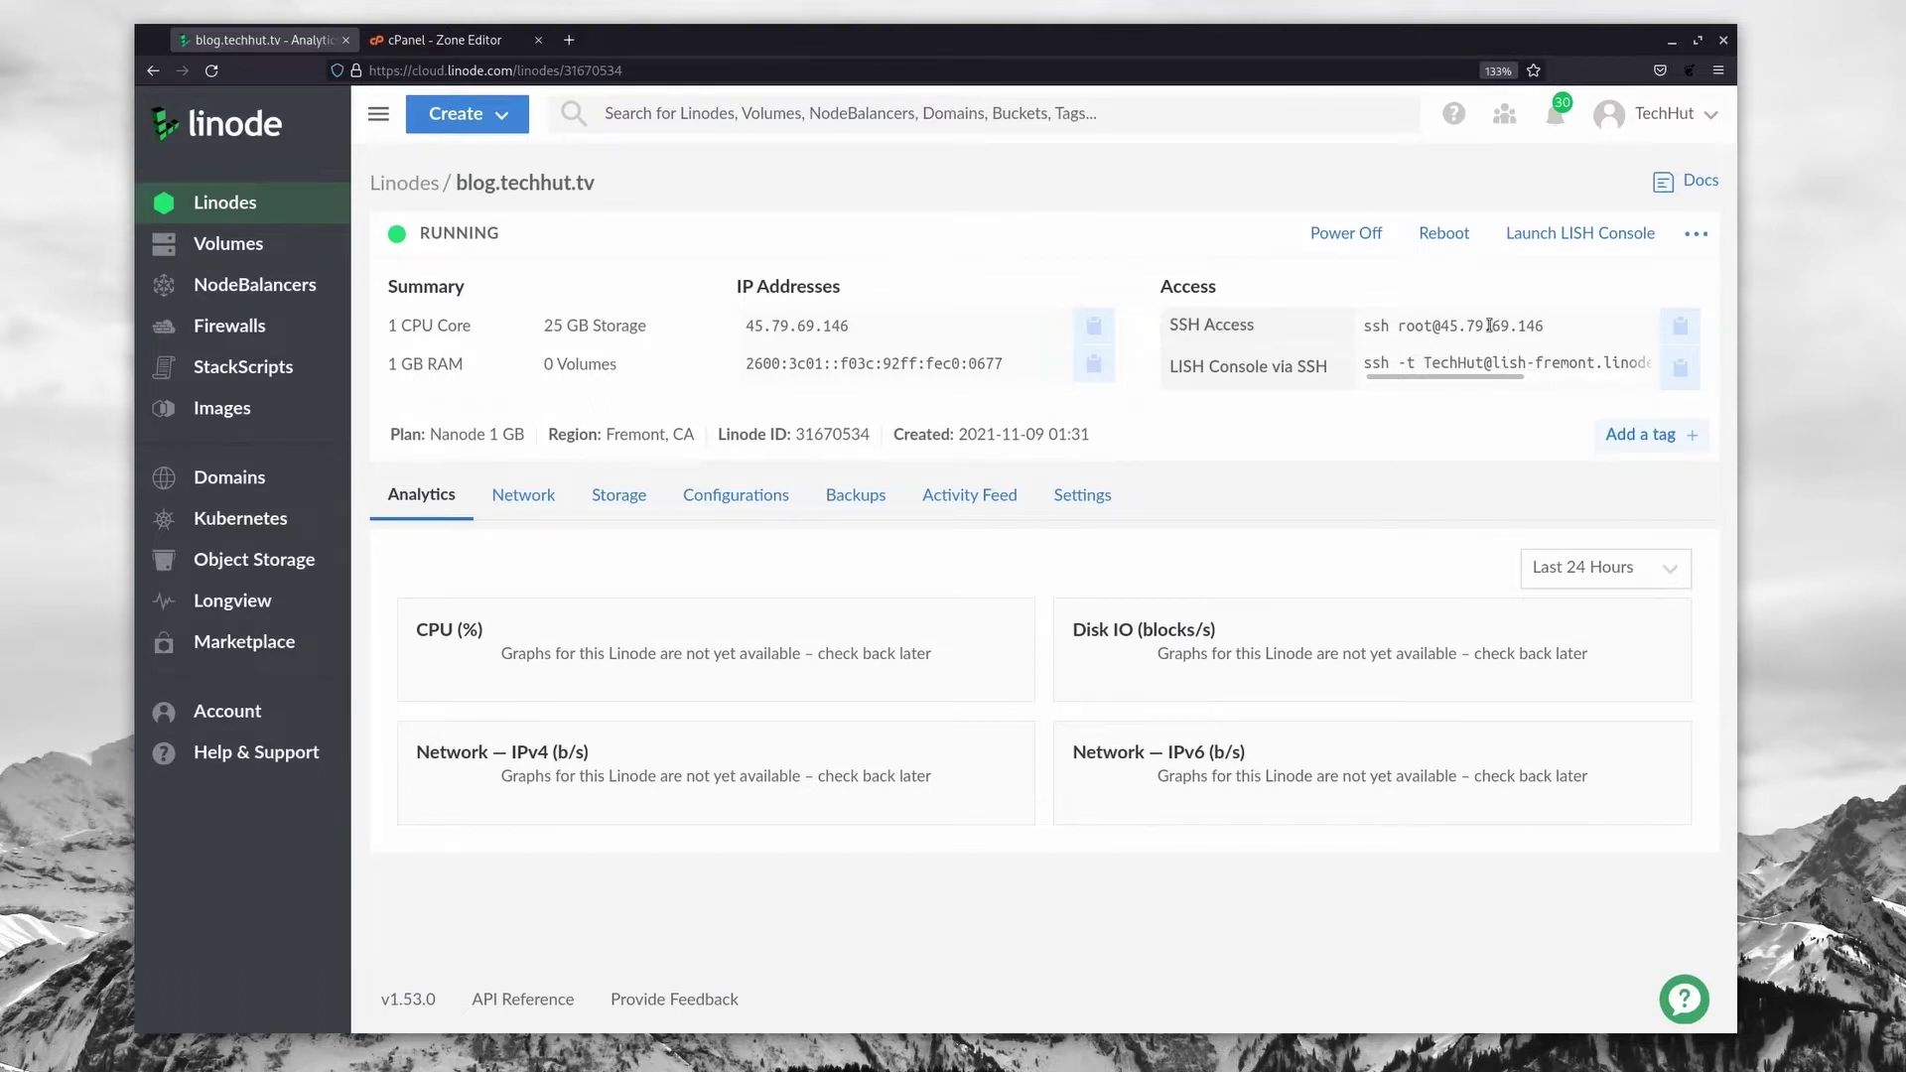
click(1678, 330)
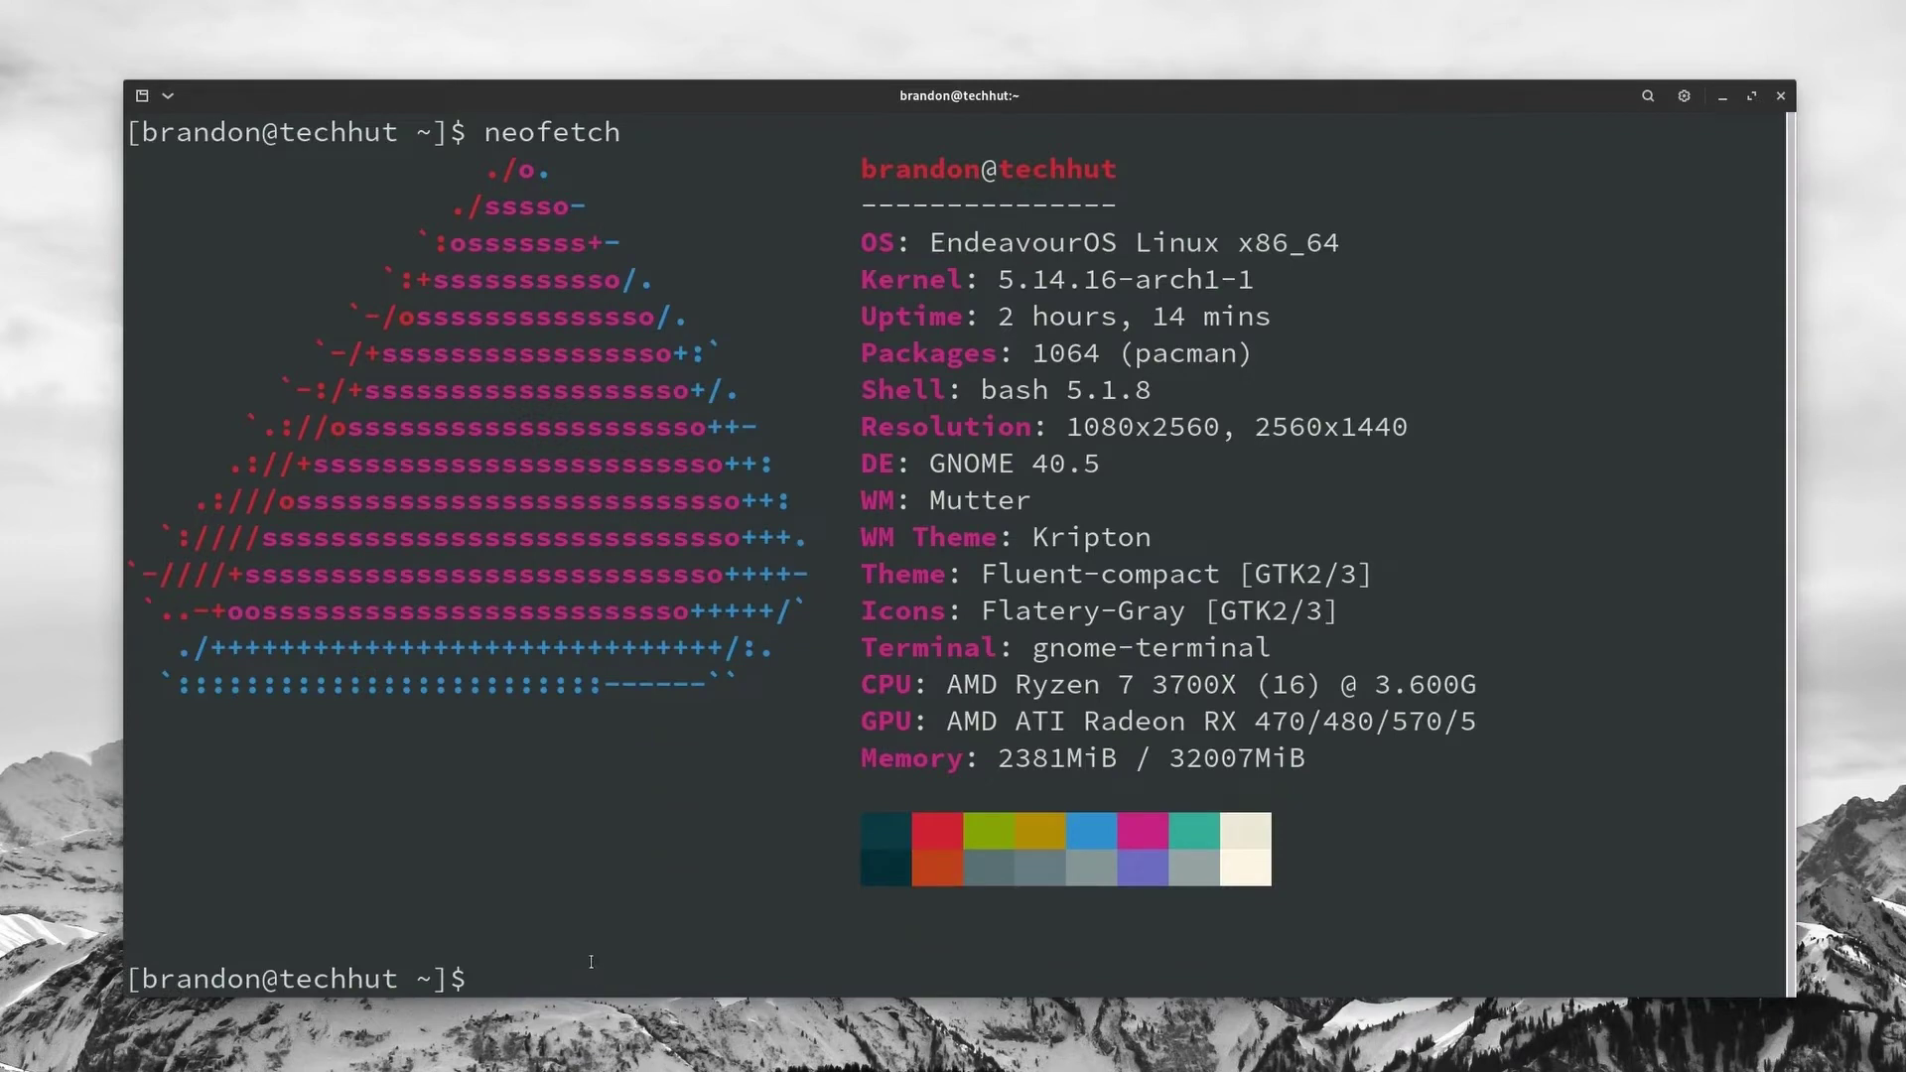
key(ctrl+shift+v)
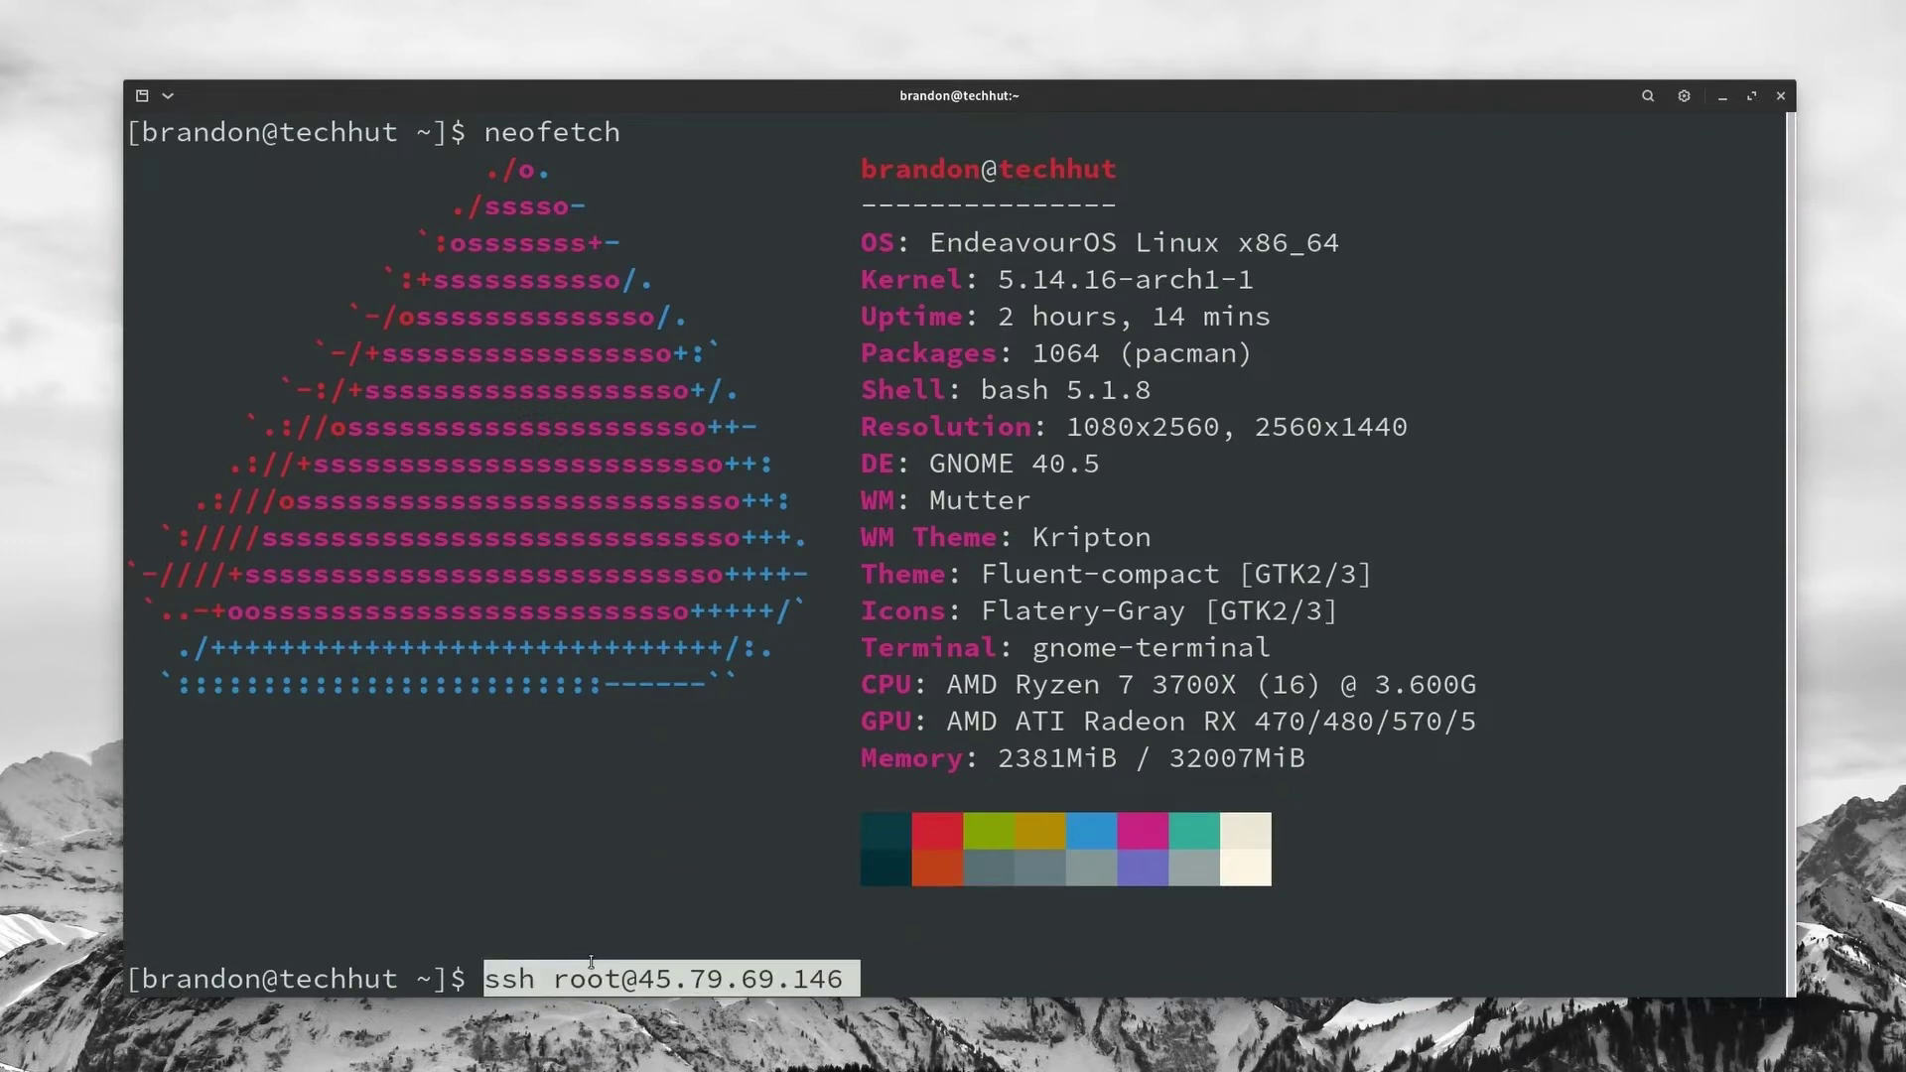
key(Return)
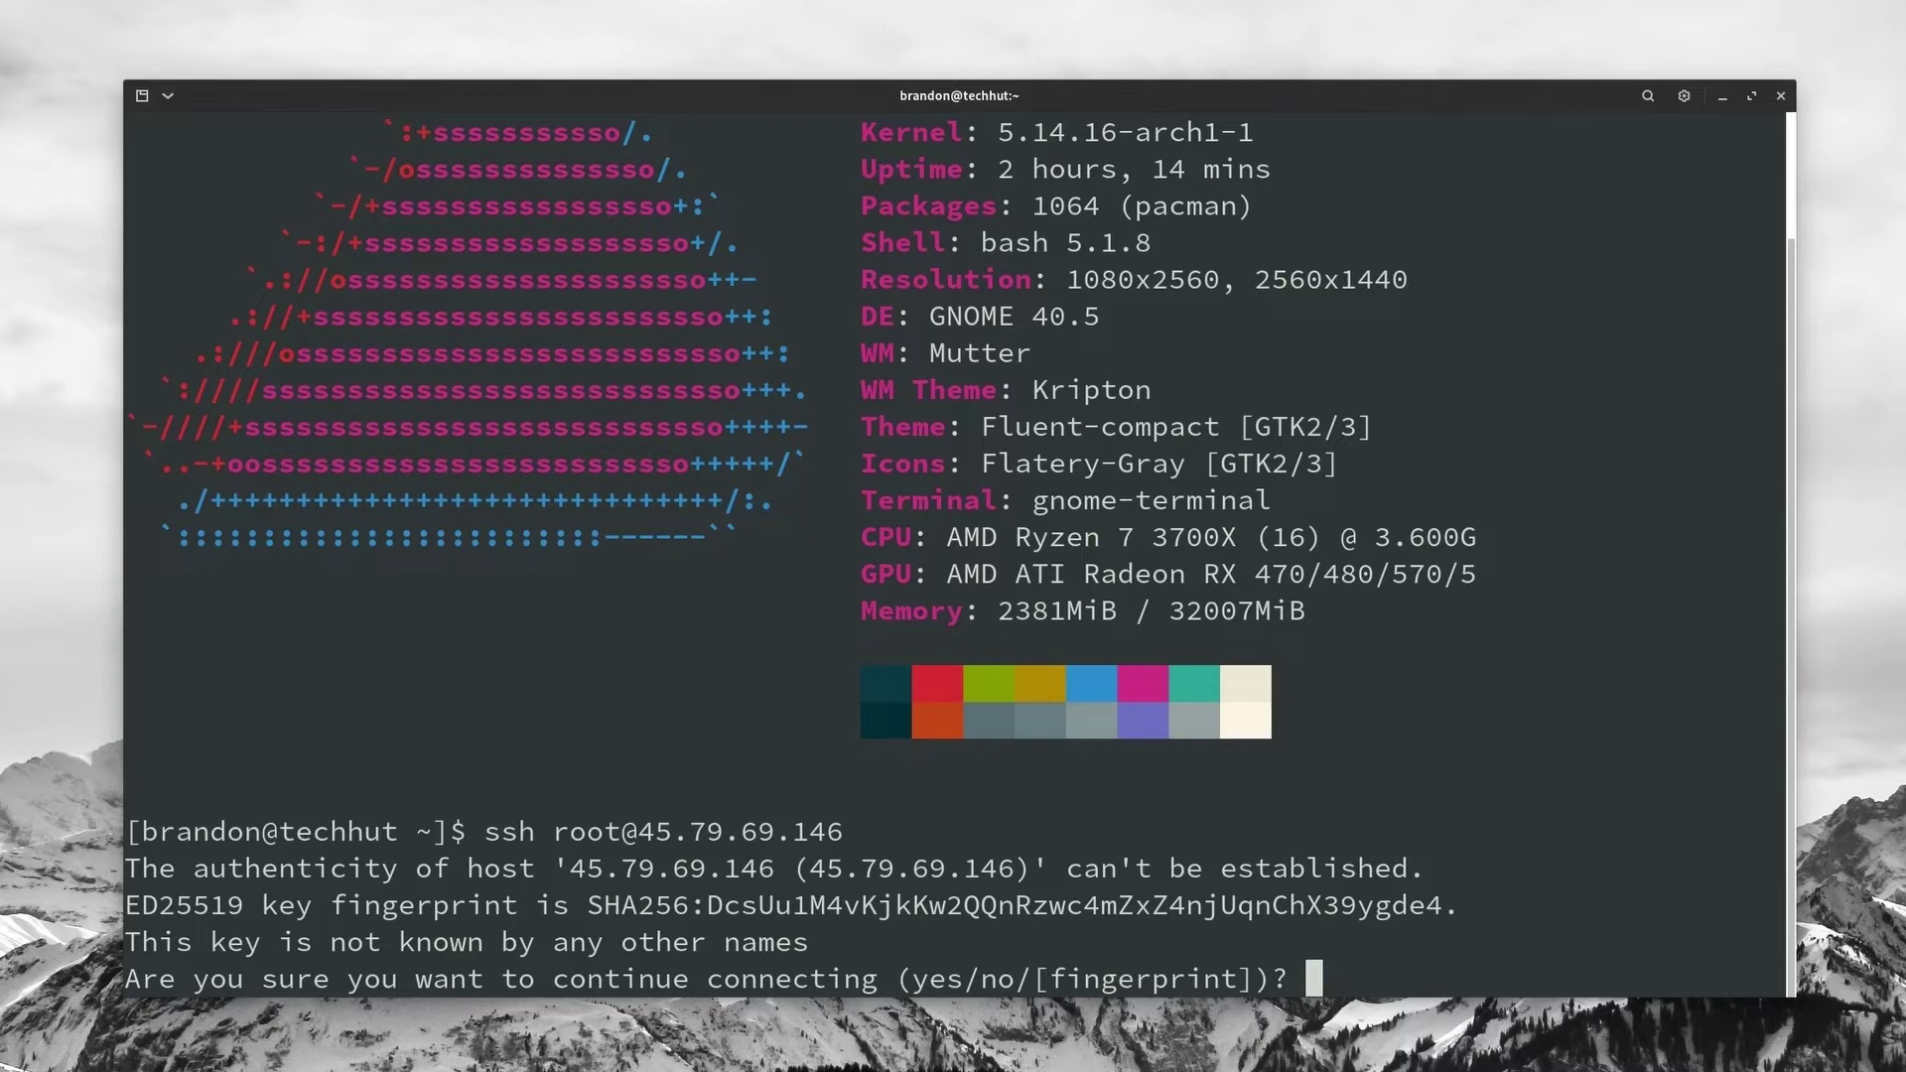
text(yes)
key(Return)
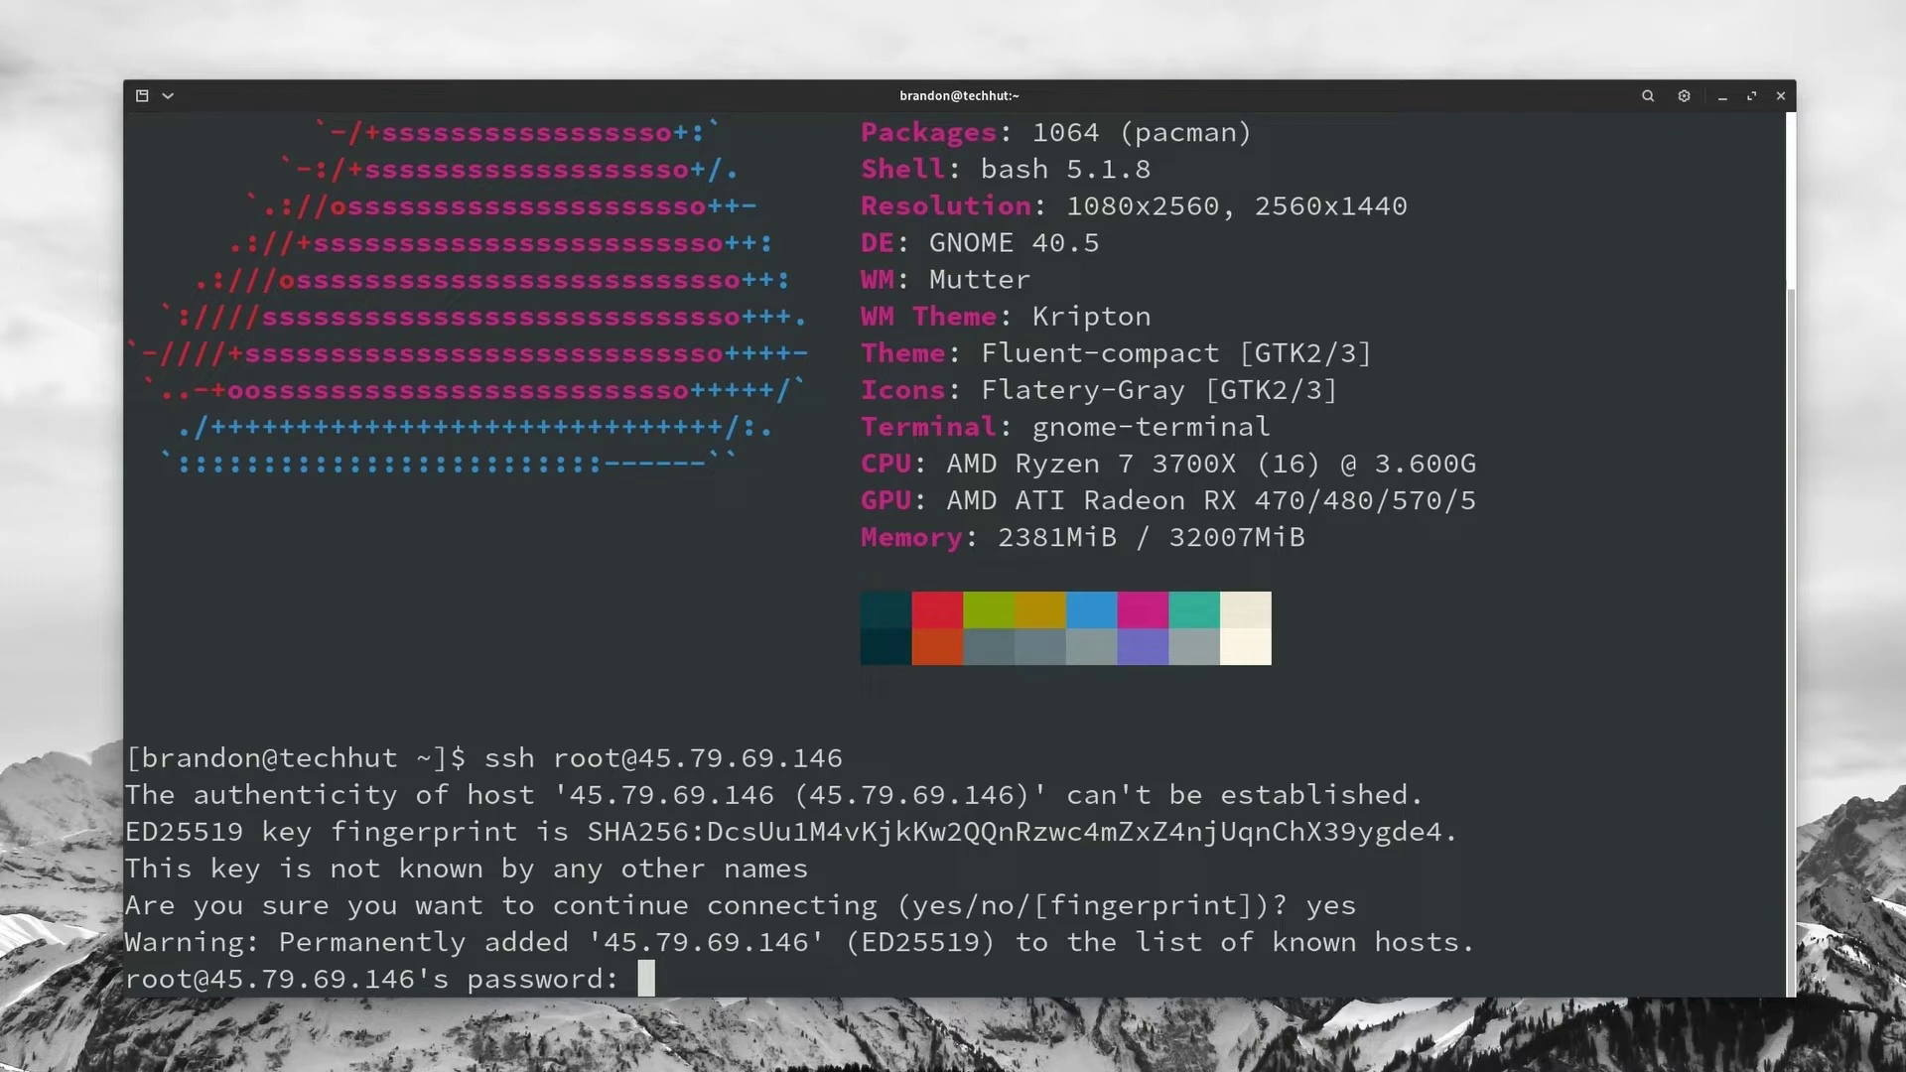
key(Return)
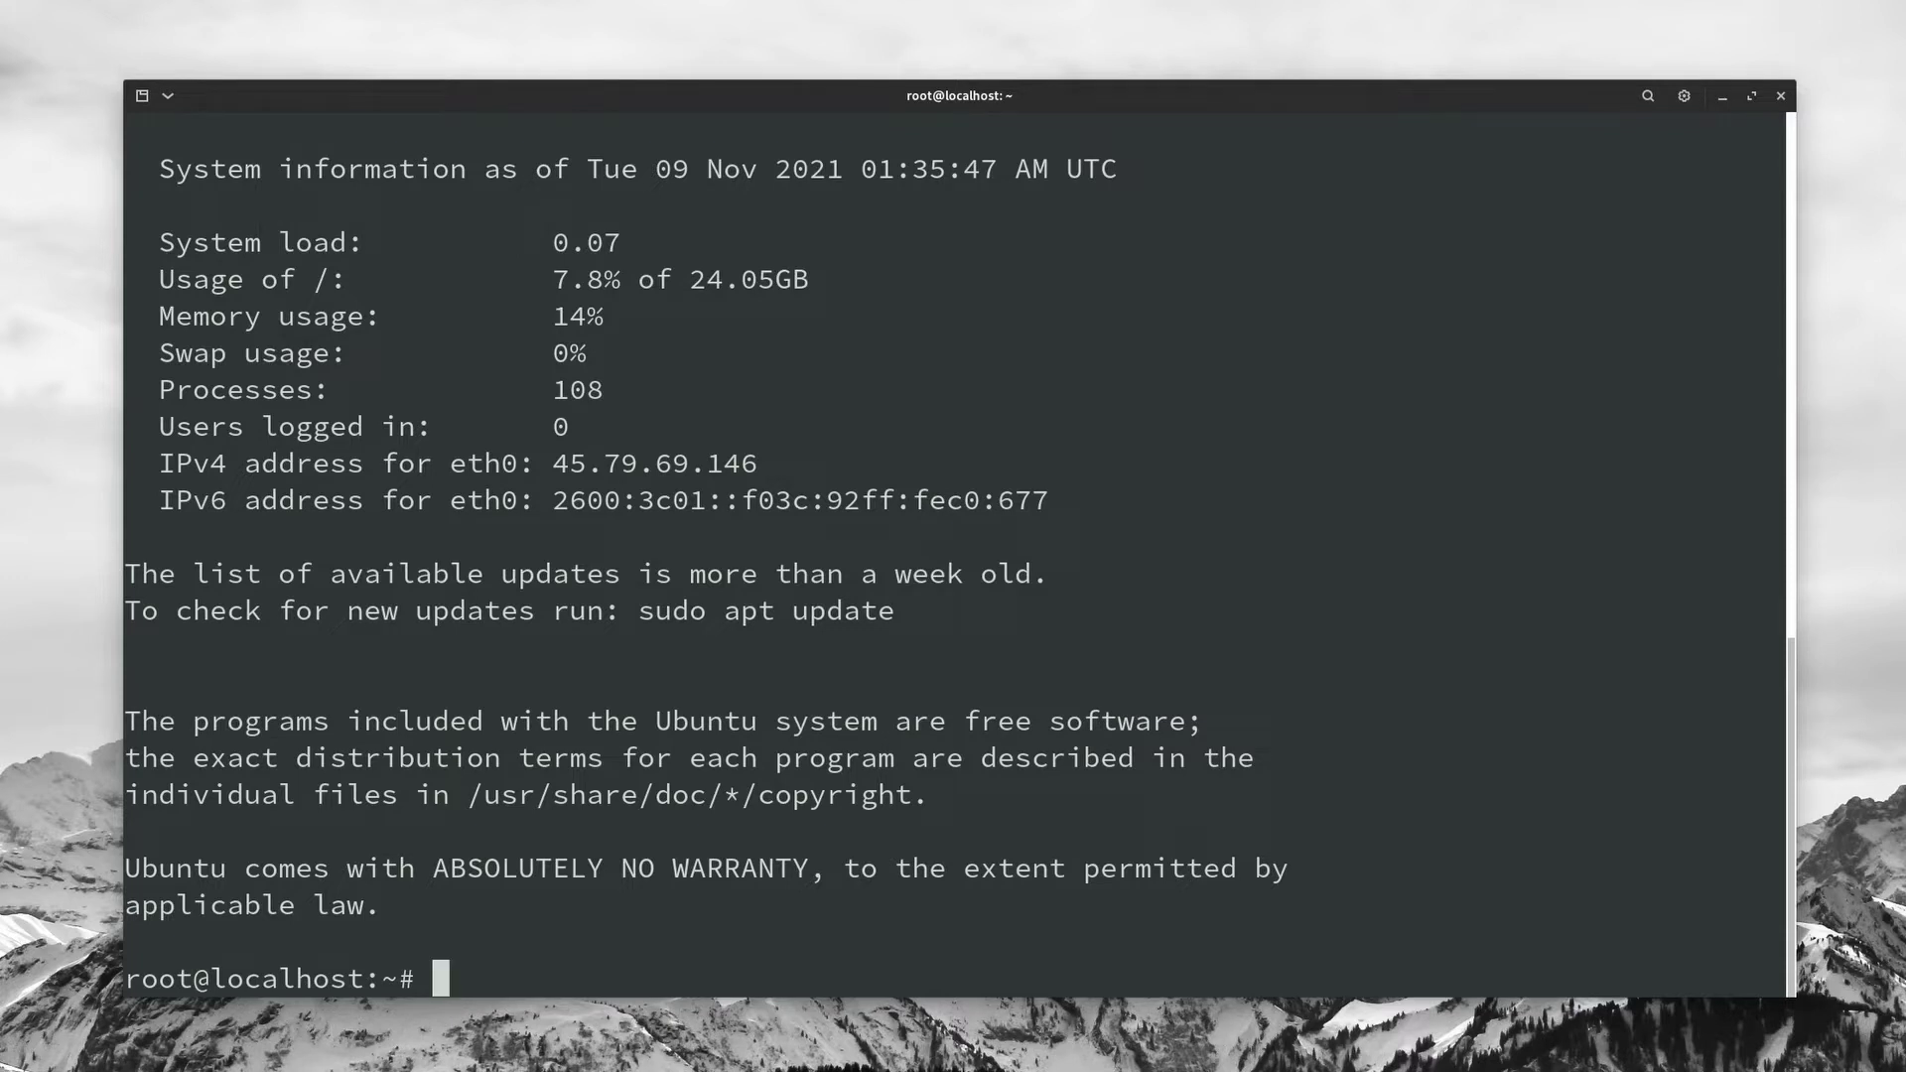
Step: Create a new user account with adduser, setting its password and accepting default details
text(addusr)
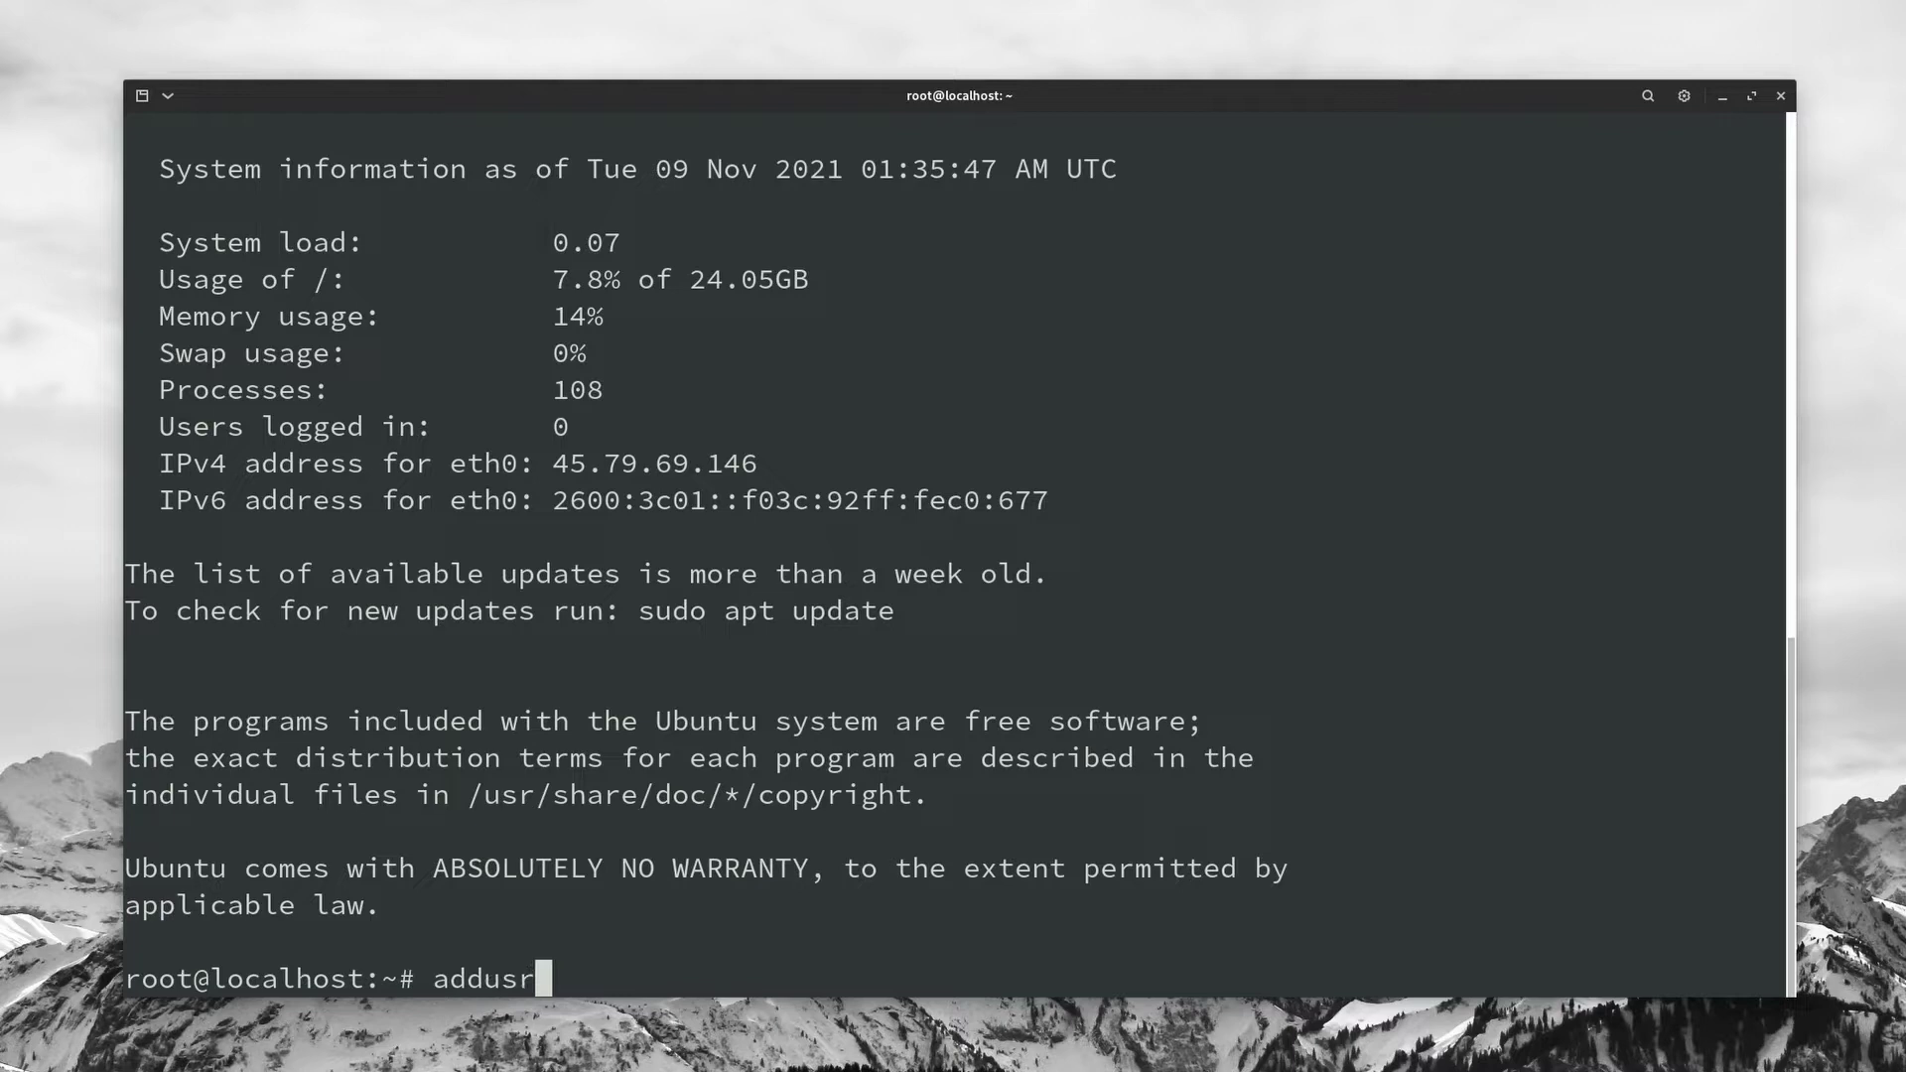
key(BackSpace)
text(er brandon)
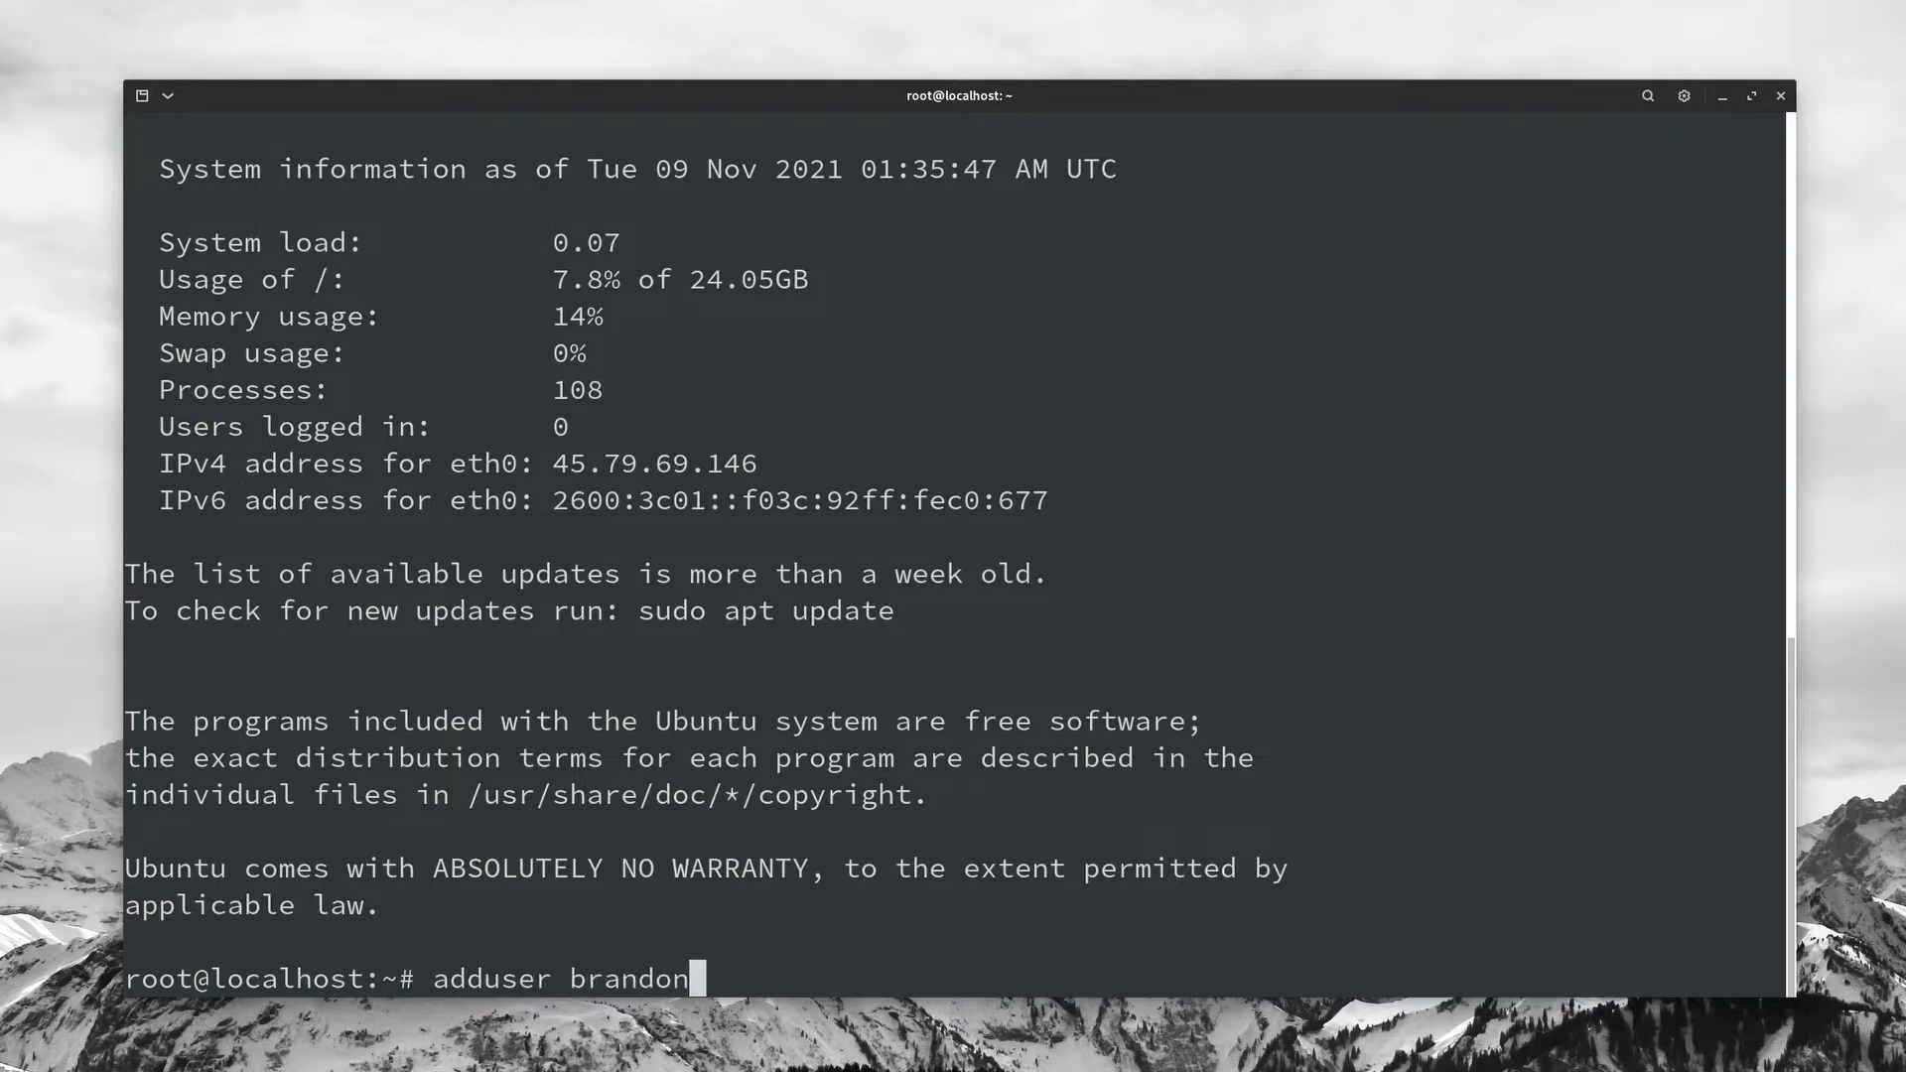
key(Return)
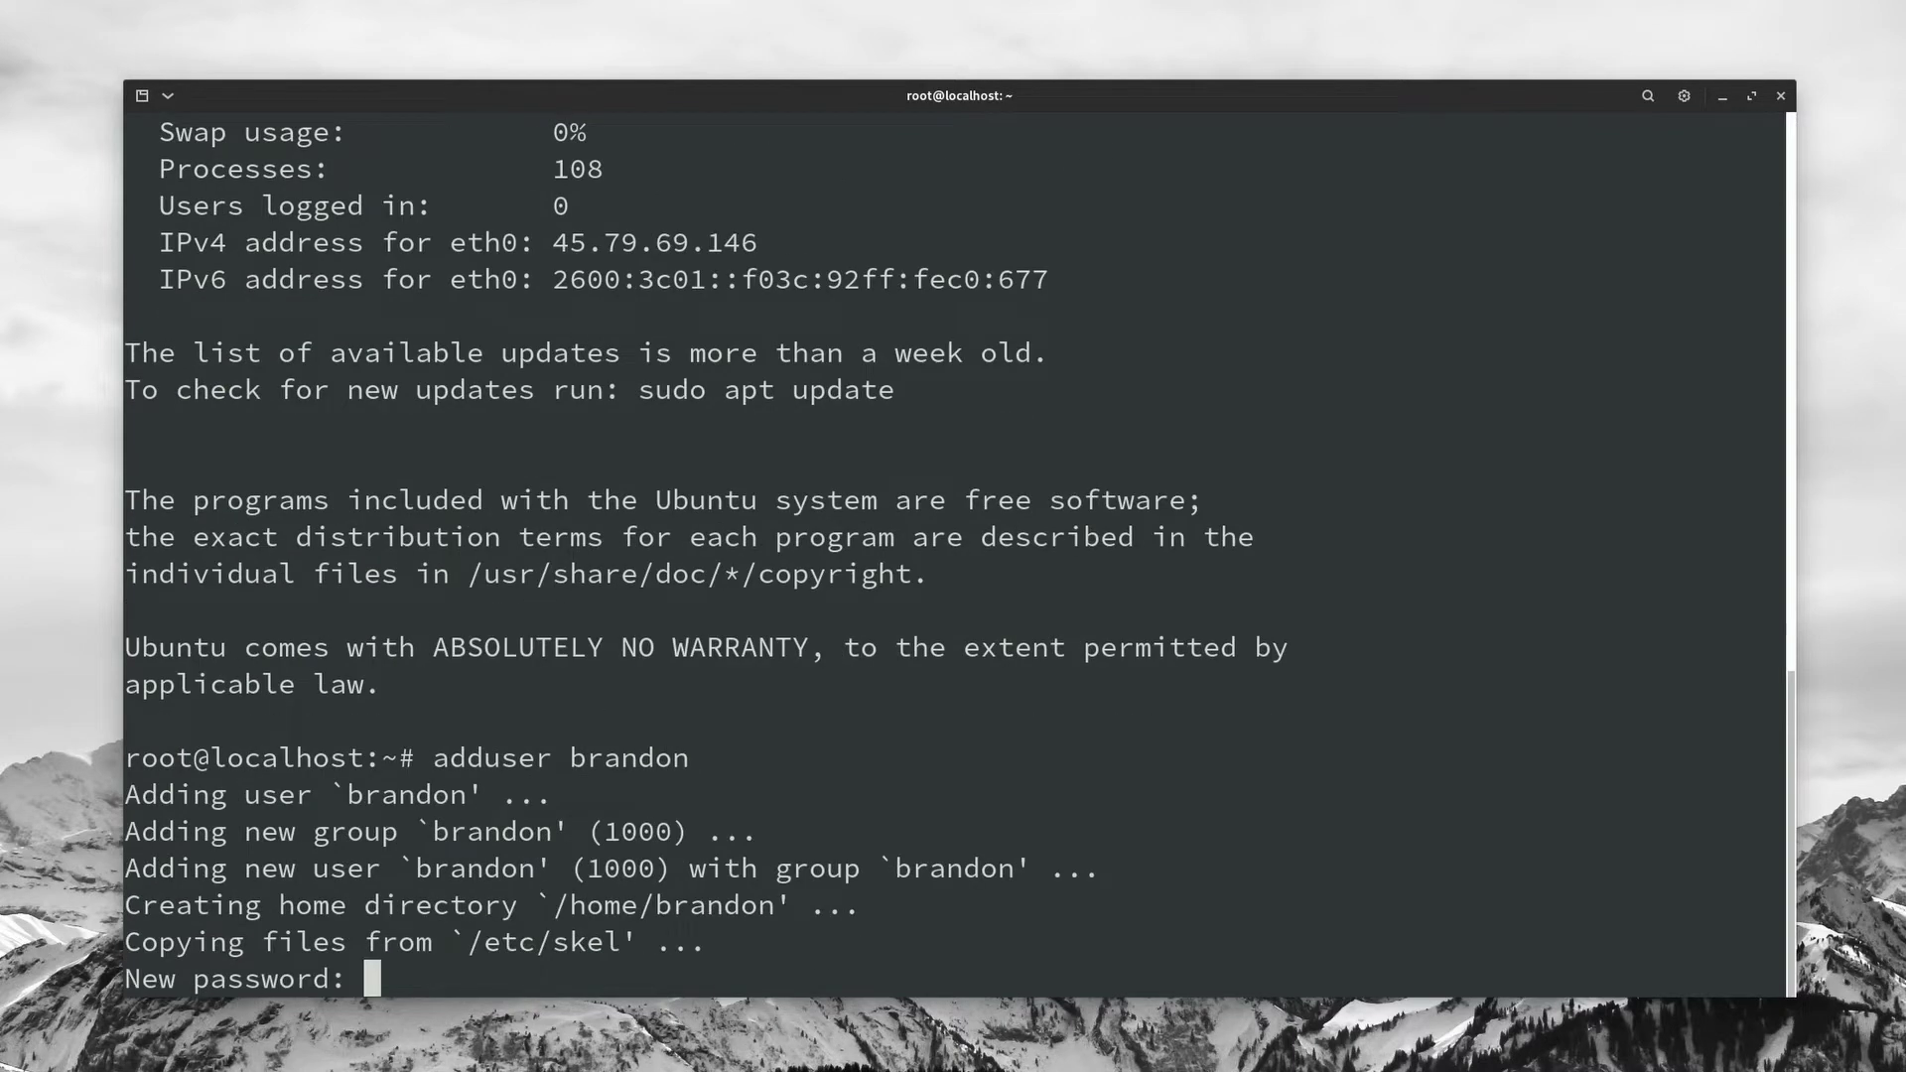
key(Return)
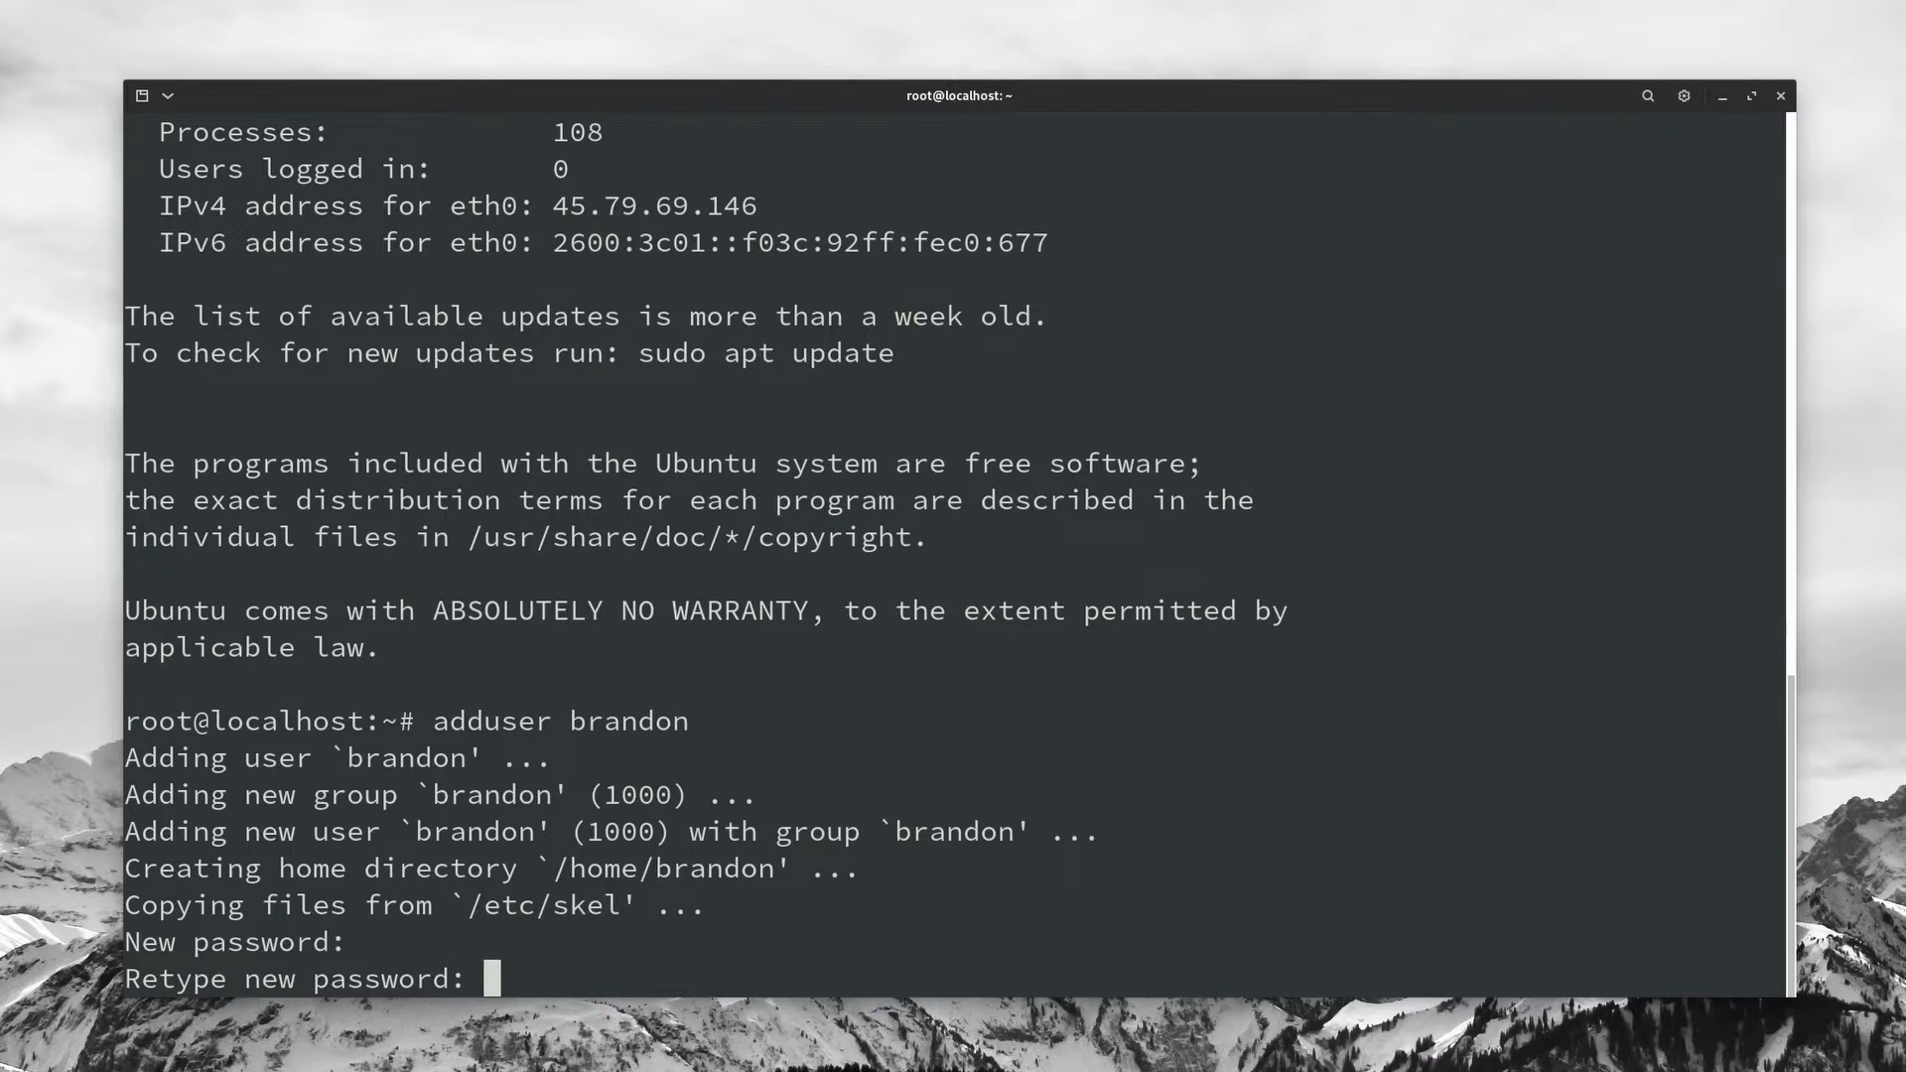
key(Return)
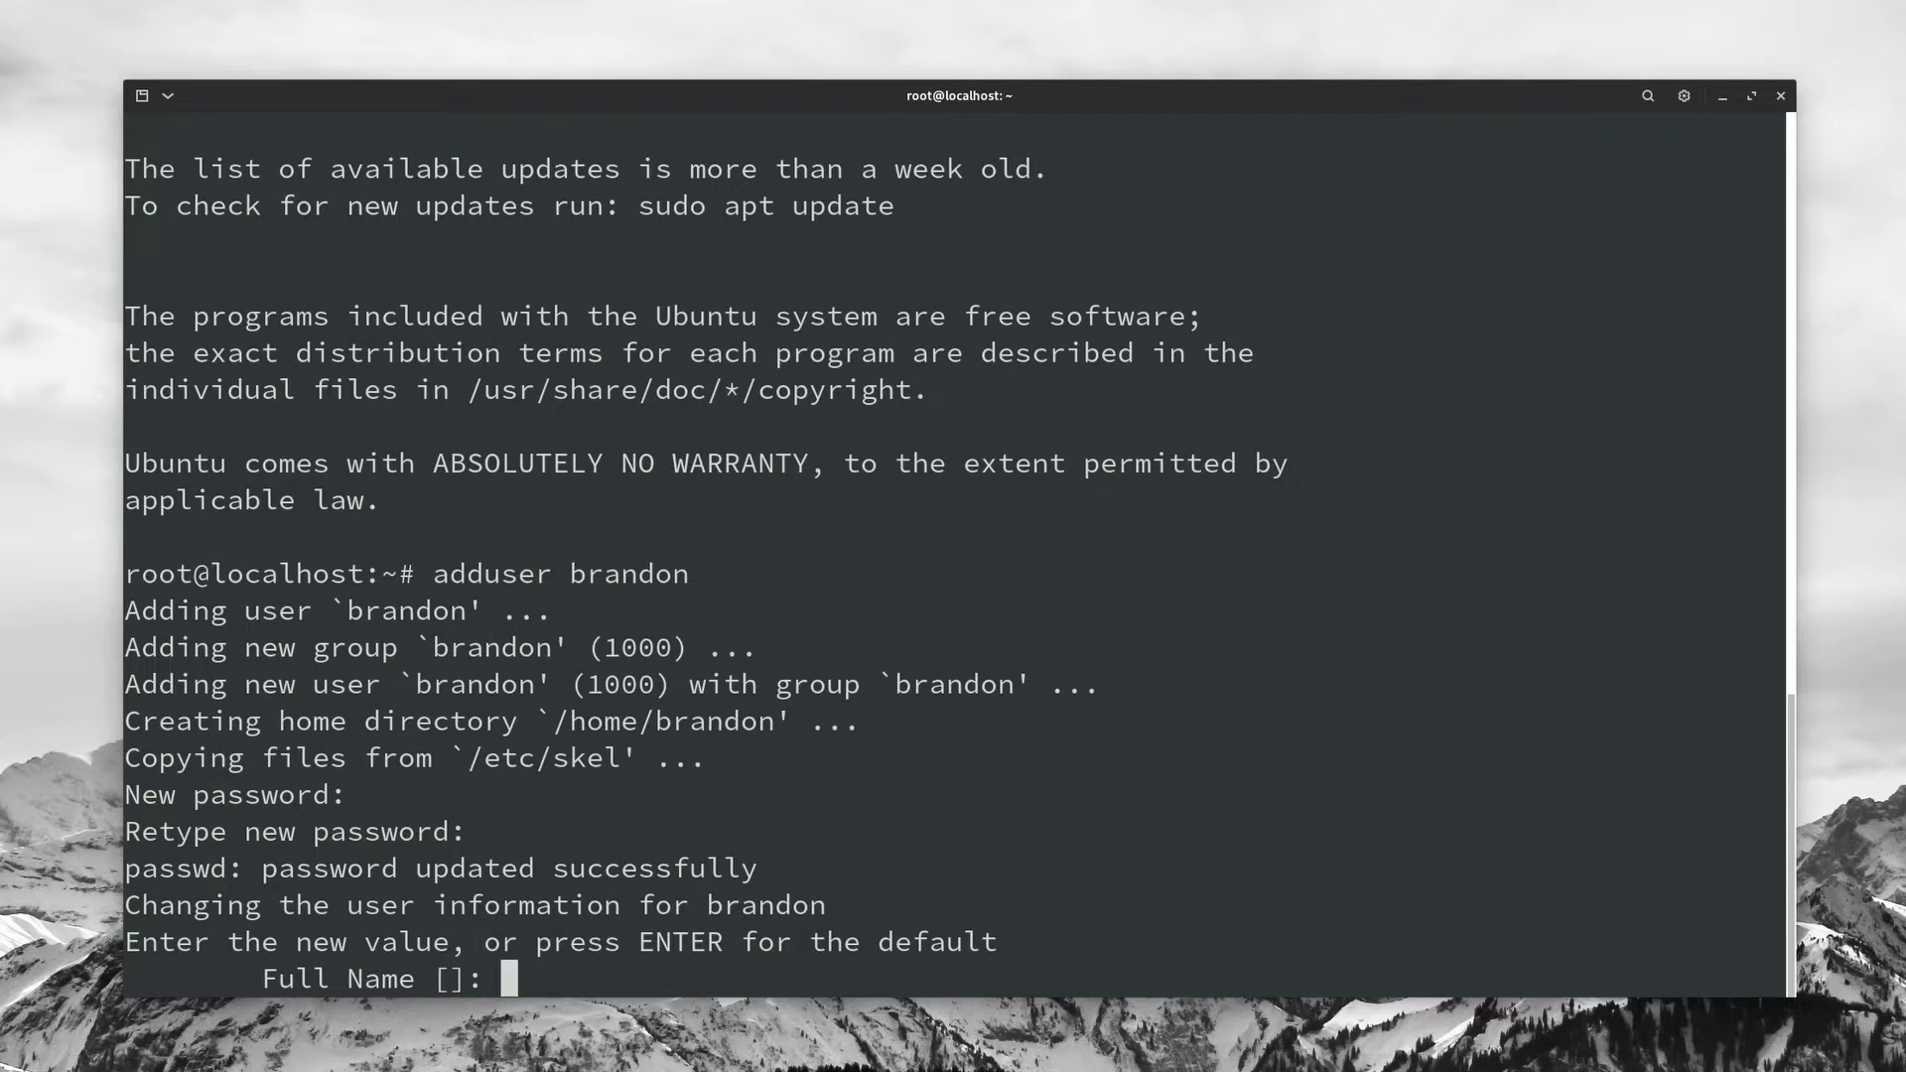
key(Return)
key(Return)
key(Return)
key(Return)
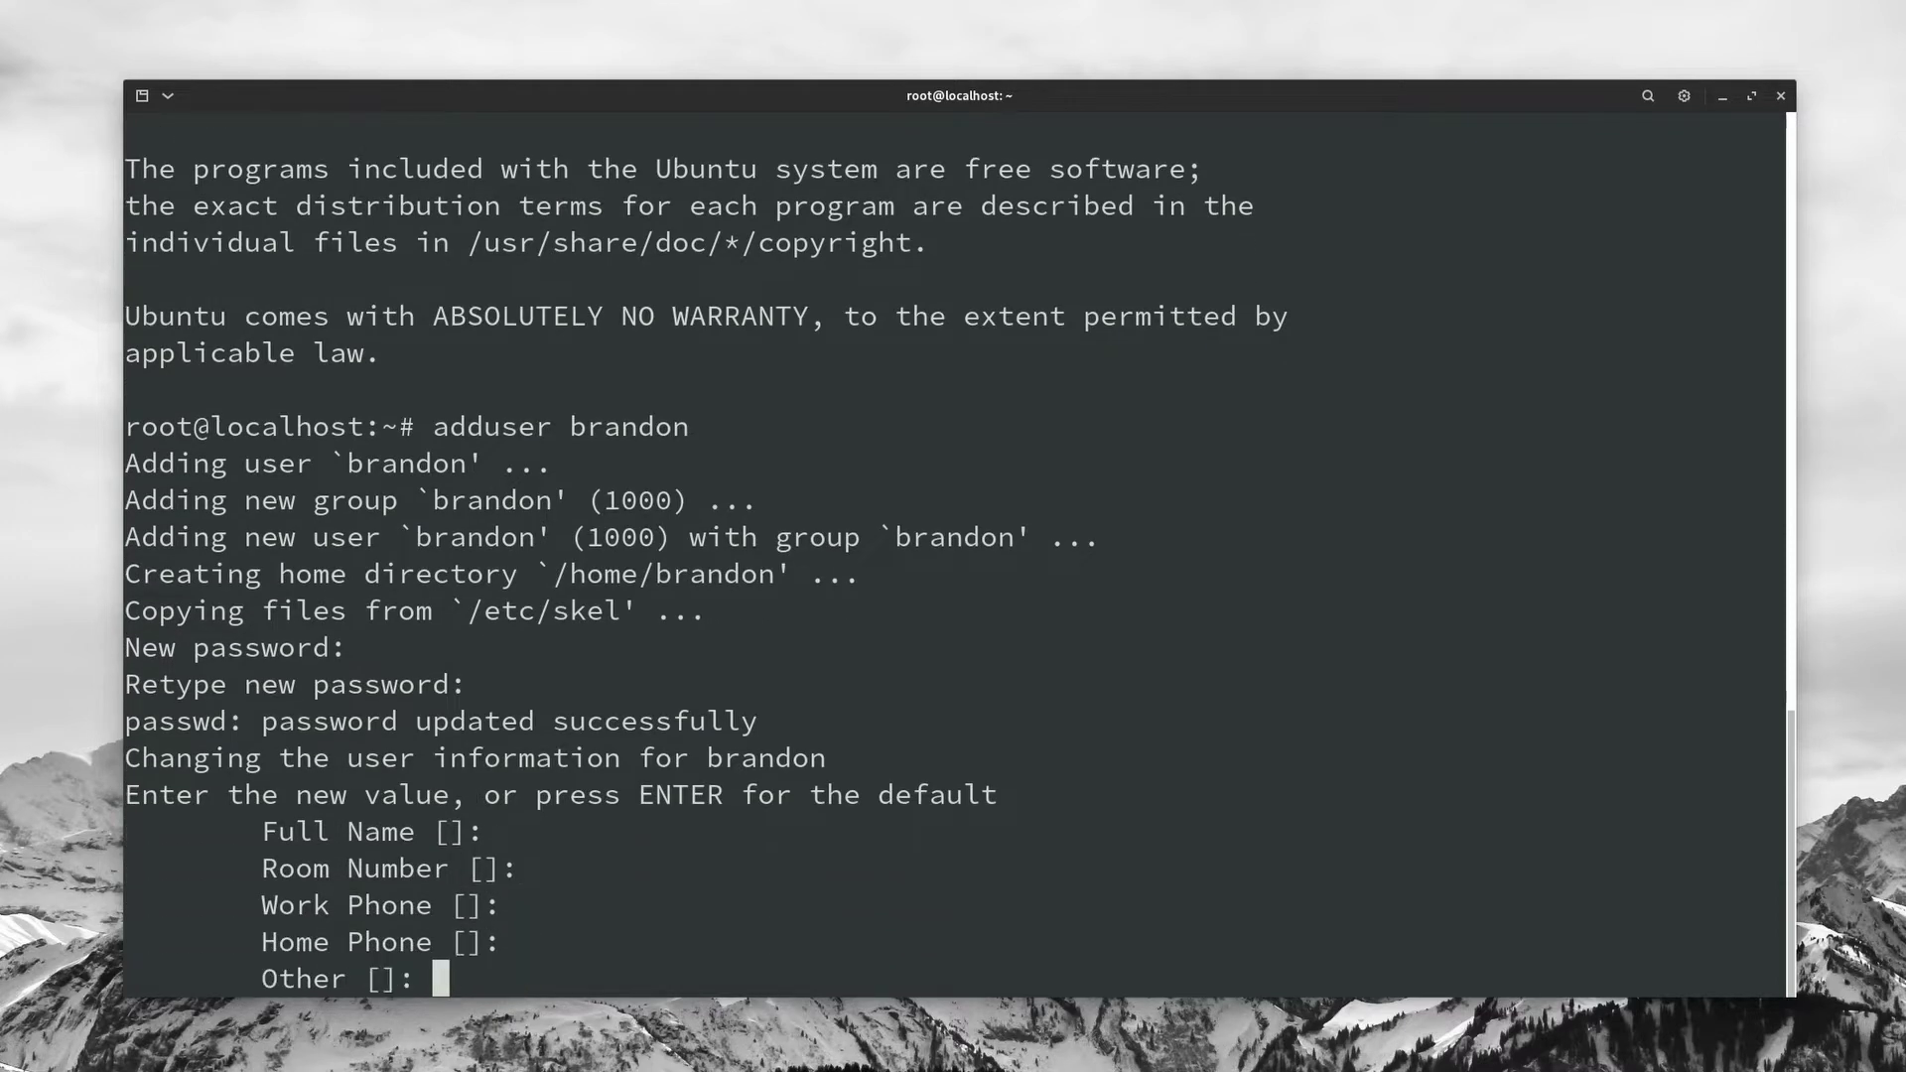
key(Return)
key(Return)
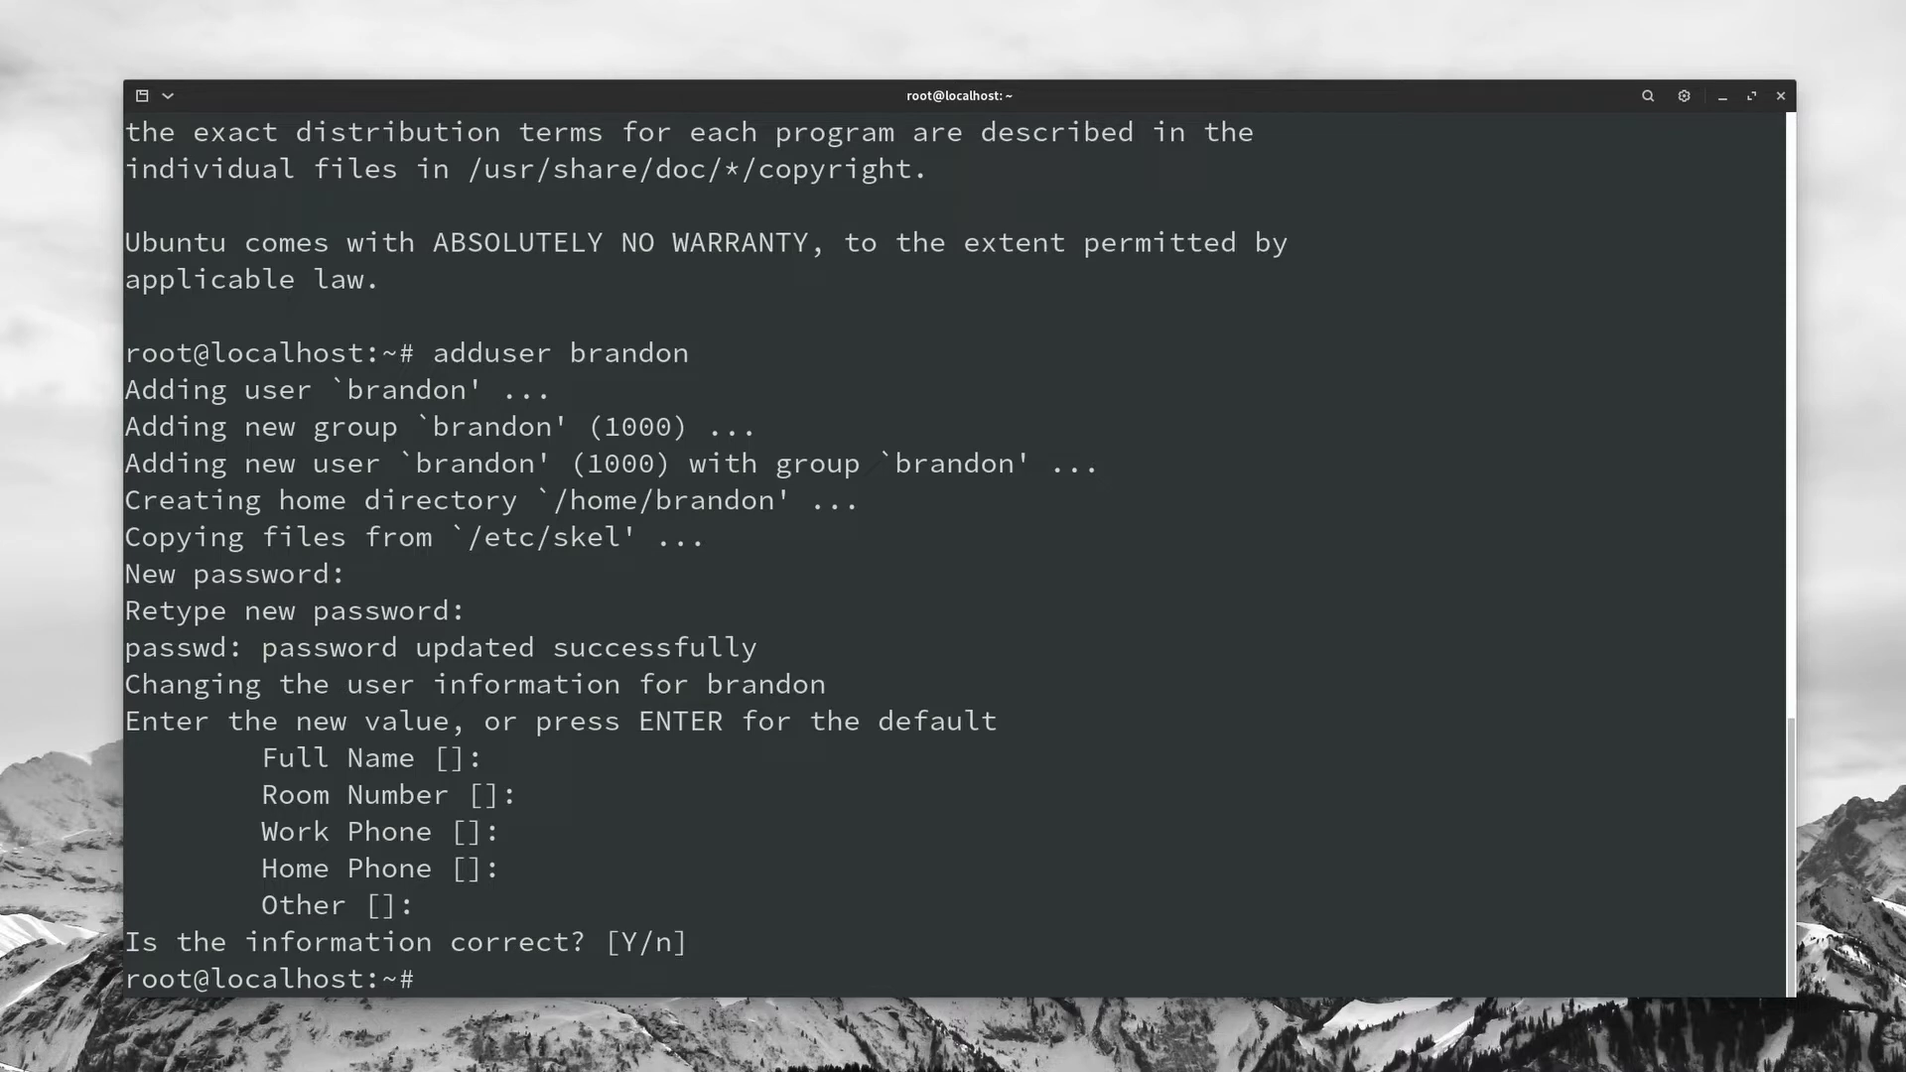
Step: Add the new user to the sudo group with usermod -aG sudo and switch to its shell
text(usermod -a)
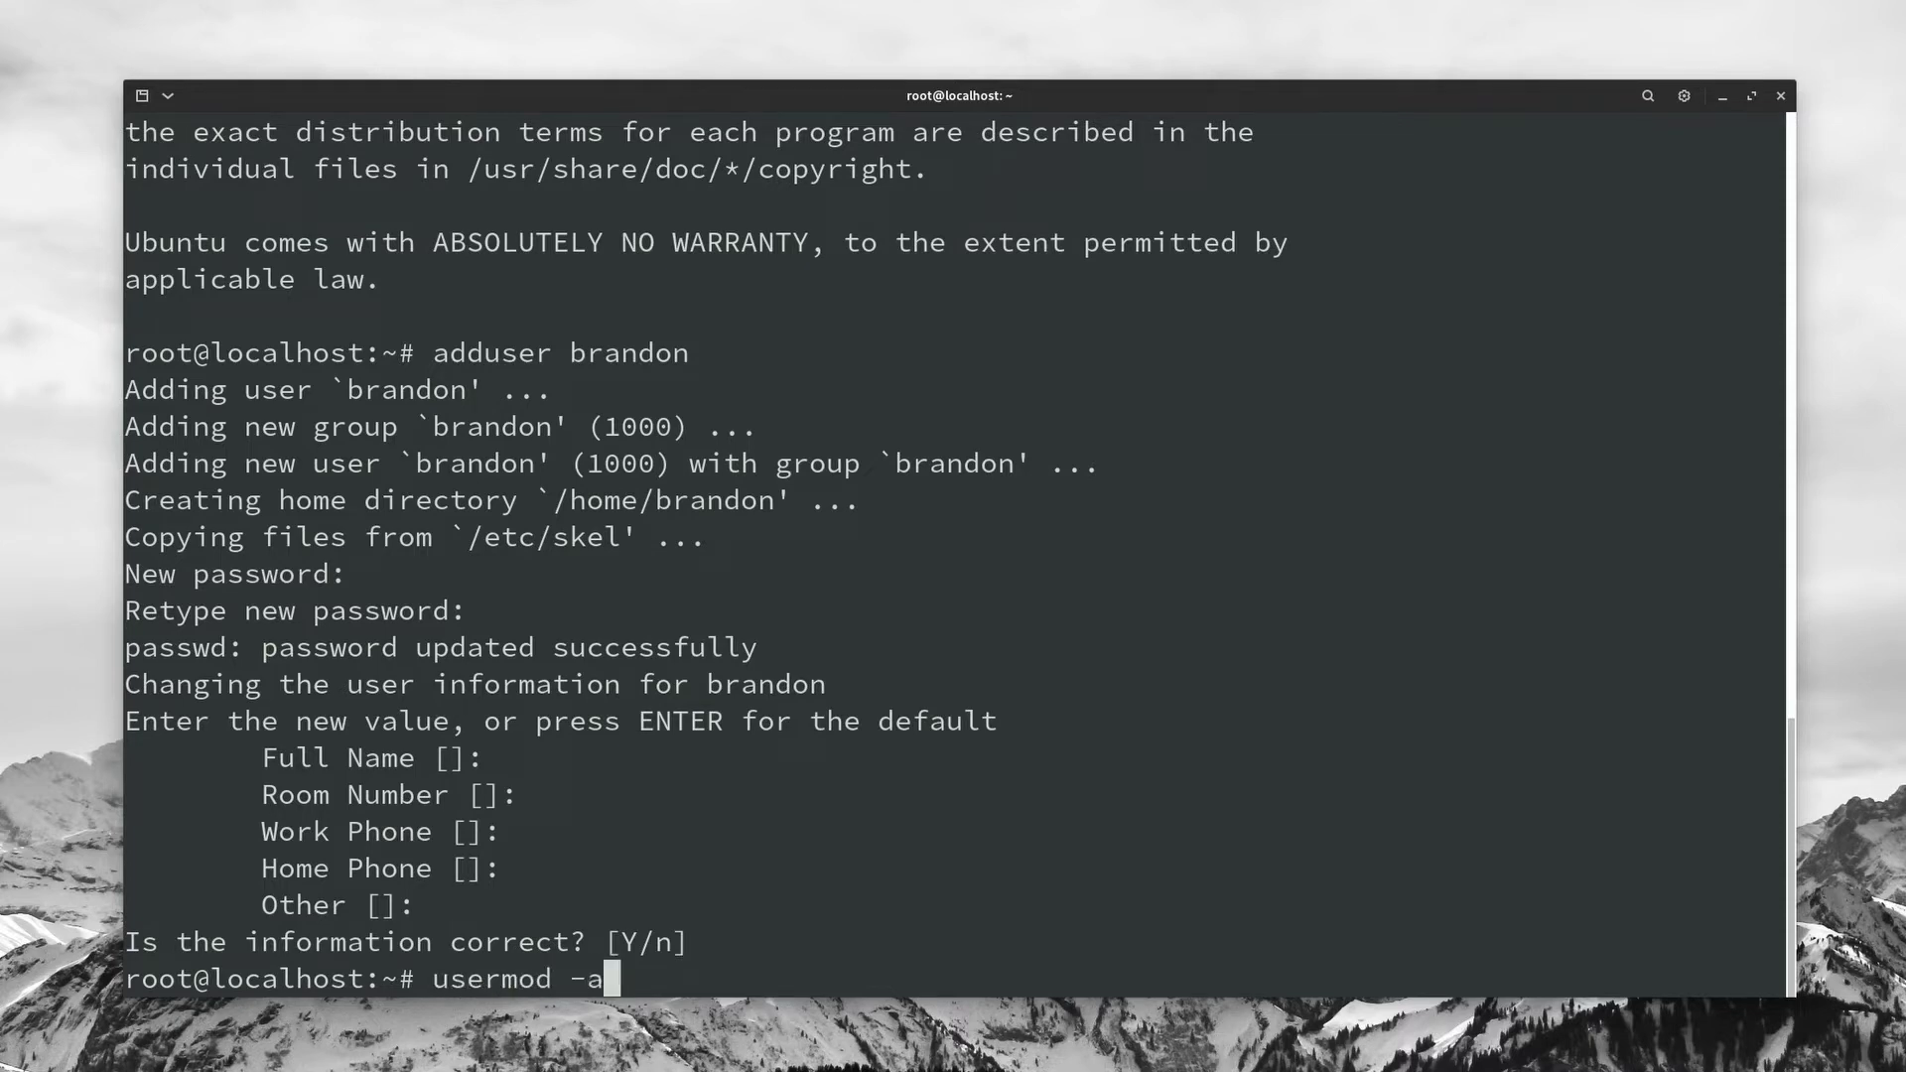
text(G sudo)
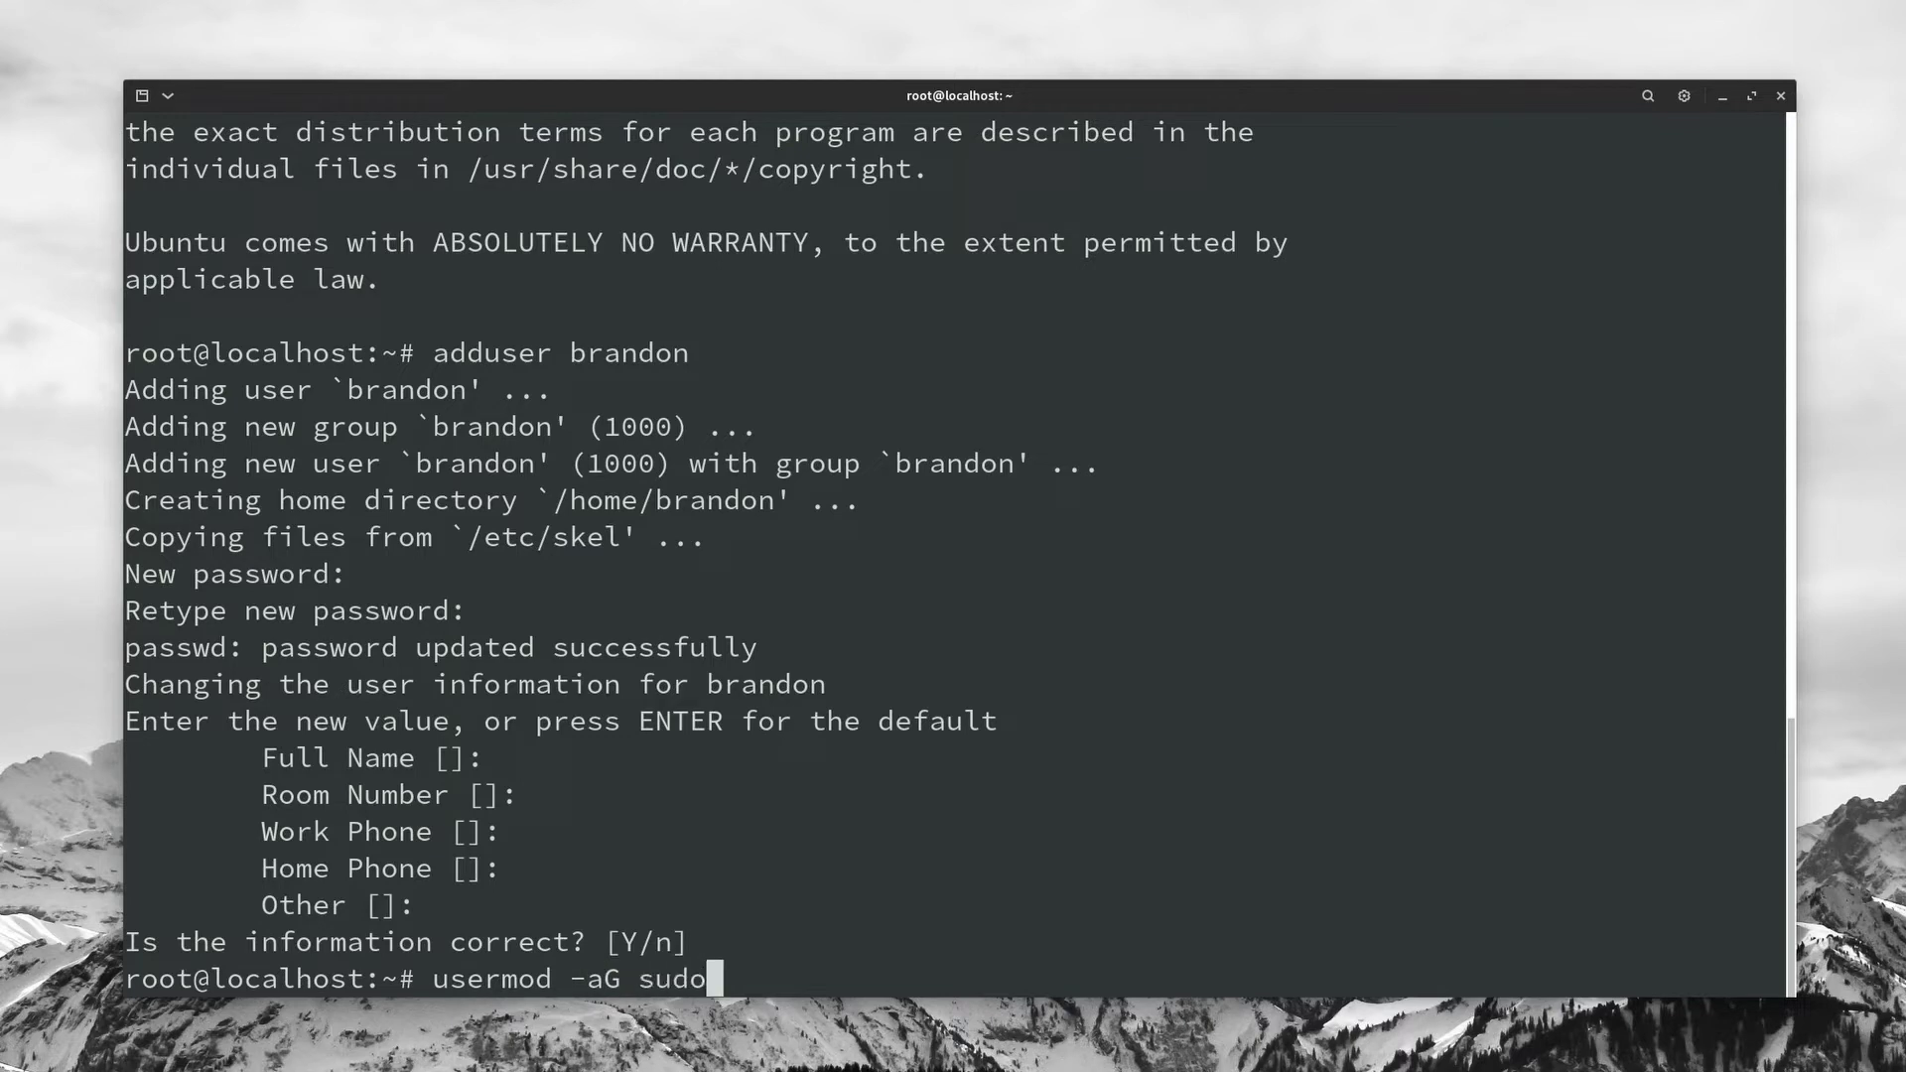
text( brandon)
key(Return)
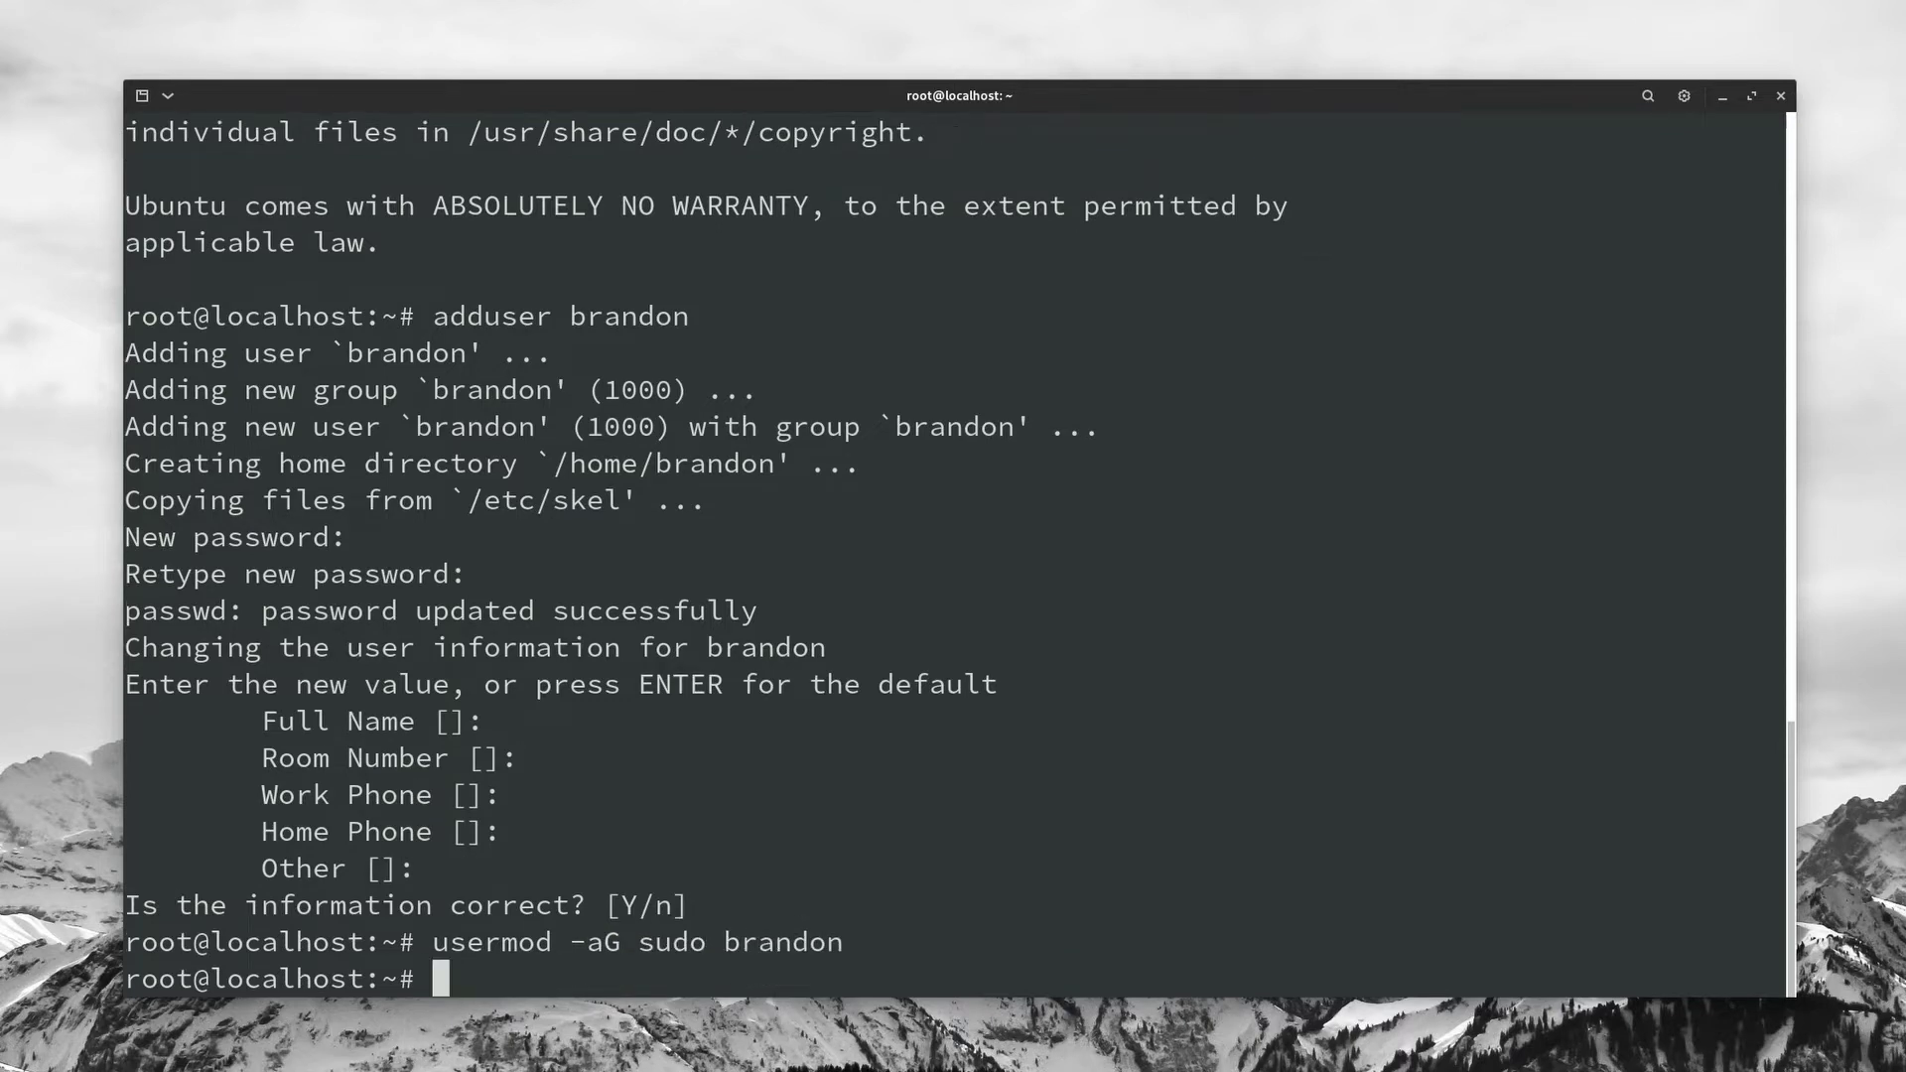
text(su - brandon)
key(Return)
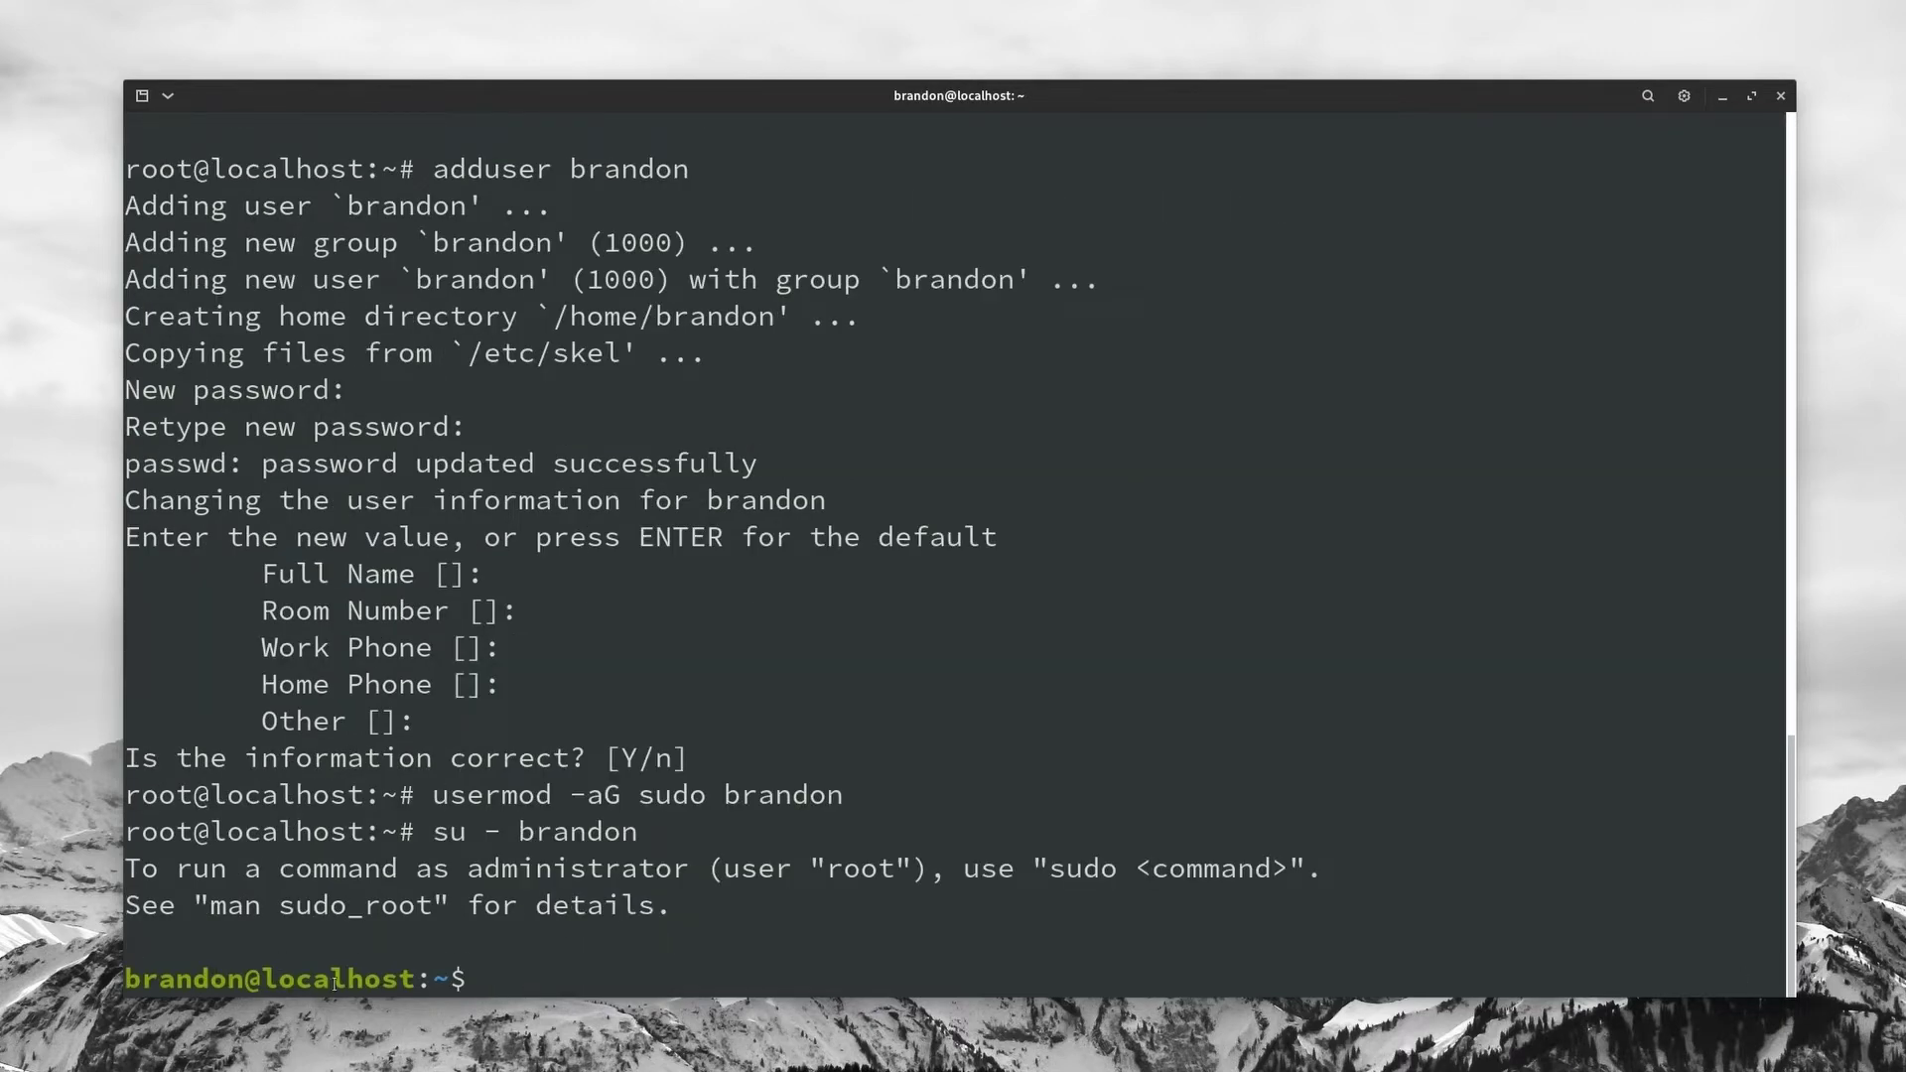
Step: Refresh the package lists with sudo apt update, entering the sudo password
text(sudo apt update)
key(Return)
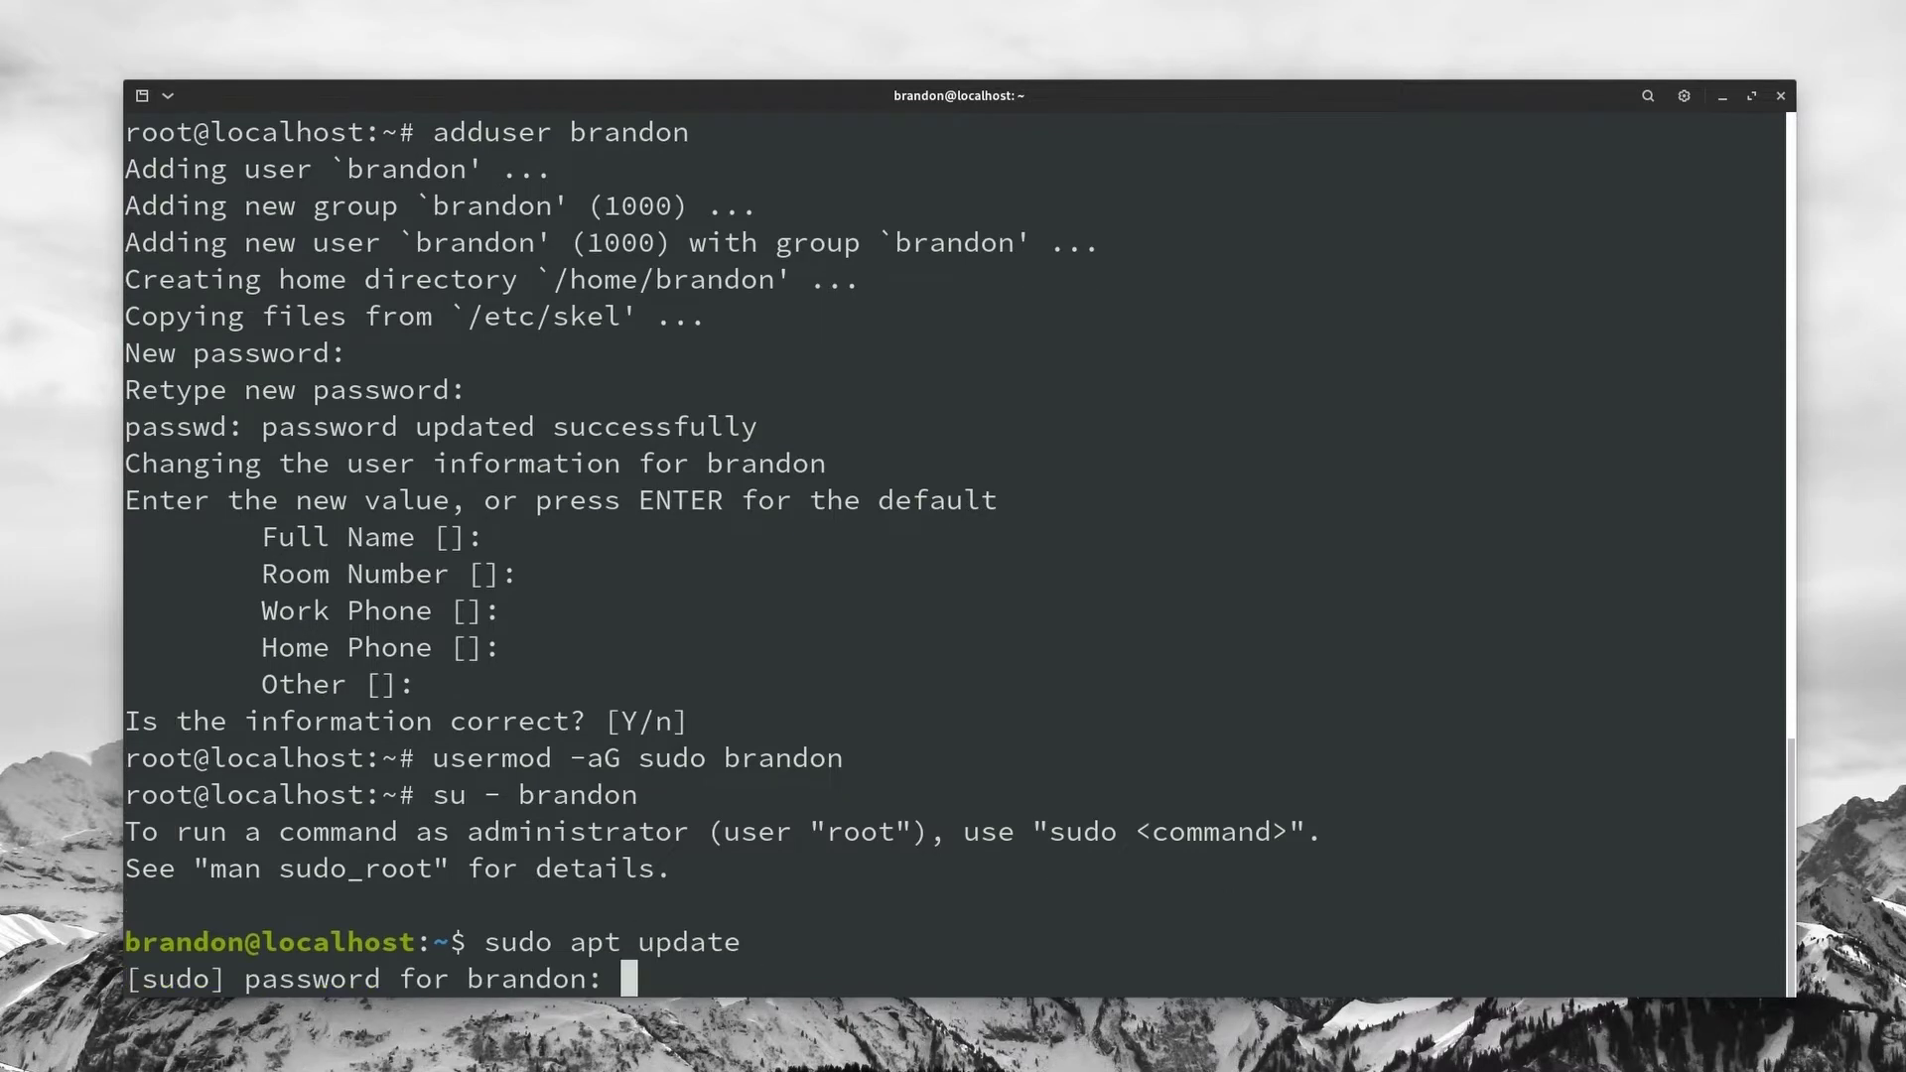
key(Return)
Step: Upgrade the 69 outdated packages with sudo apt upgrade, confirming with Y
text(sudo )
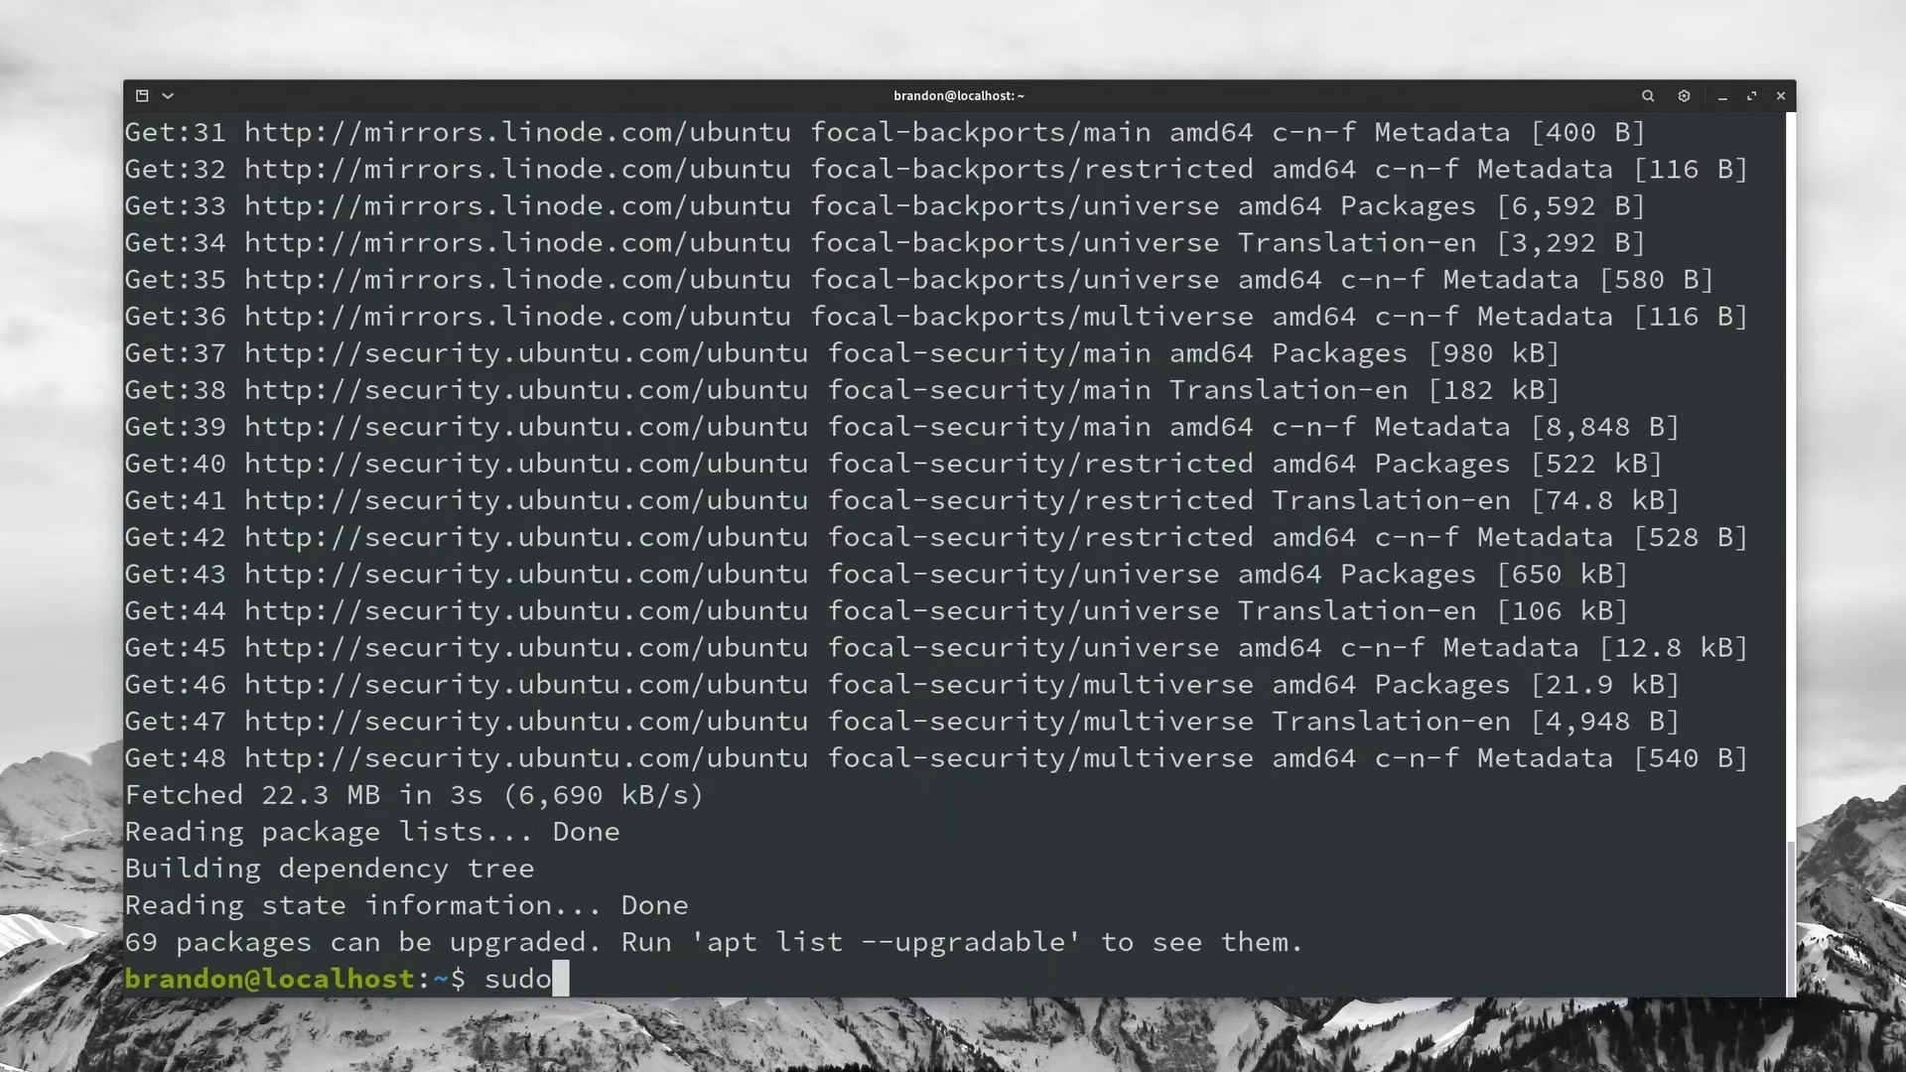
text(apt up)
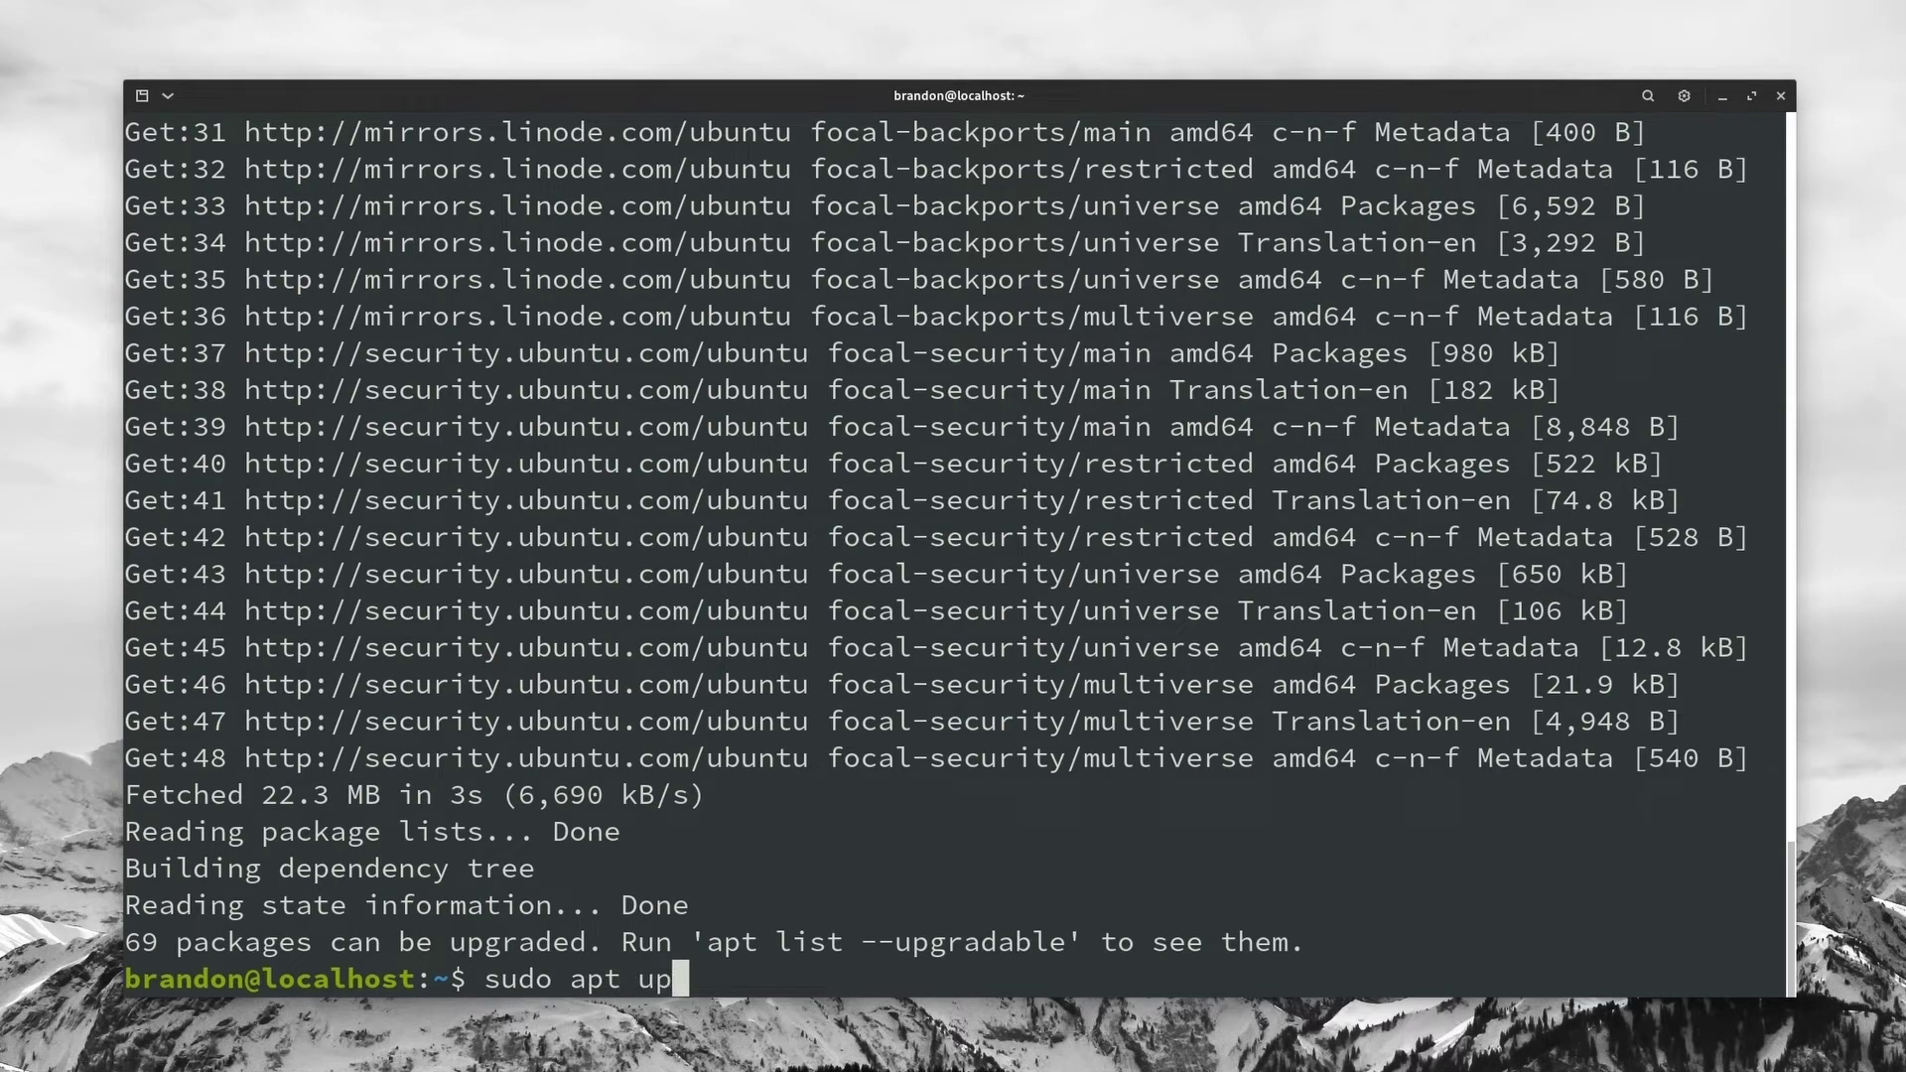
text(grade)
key(Return)
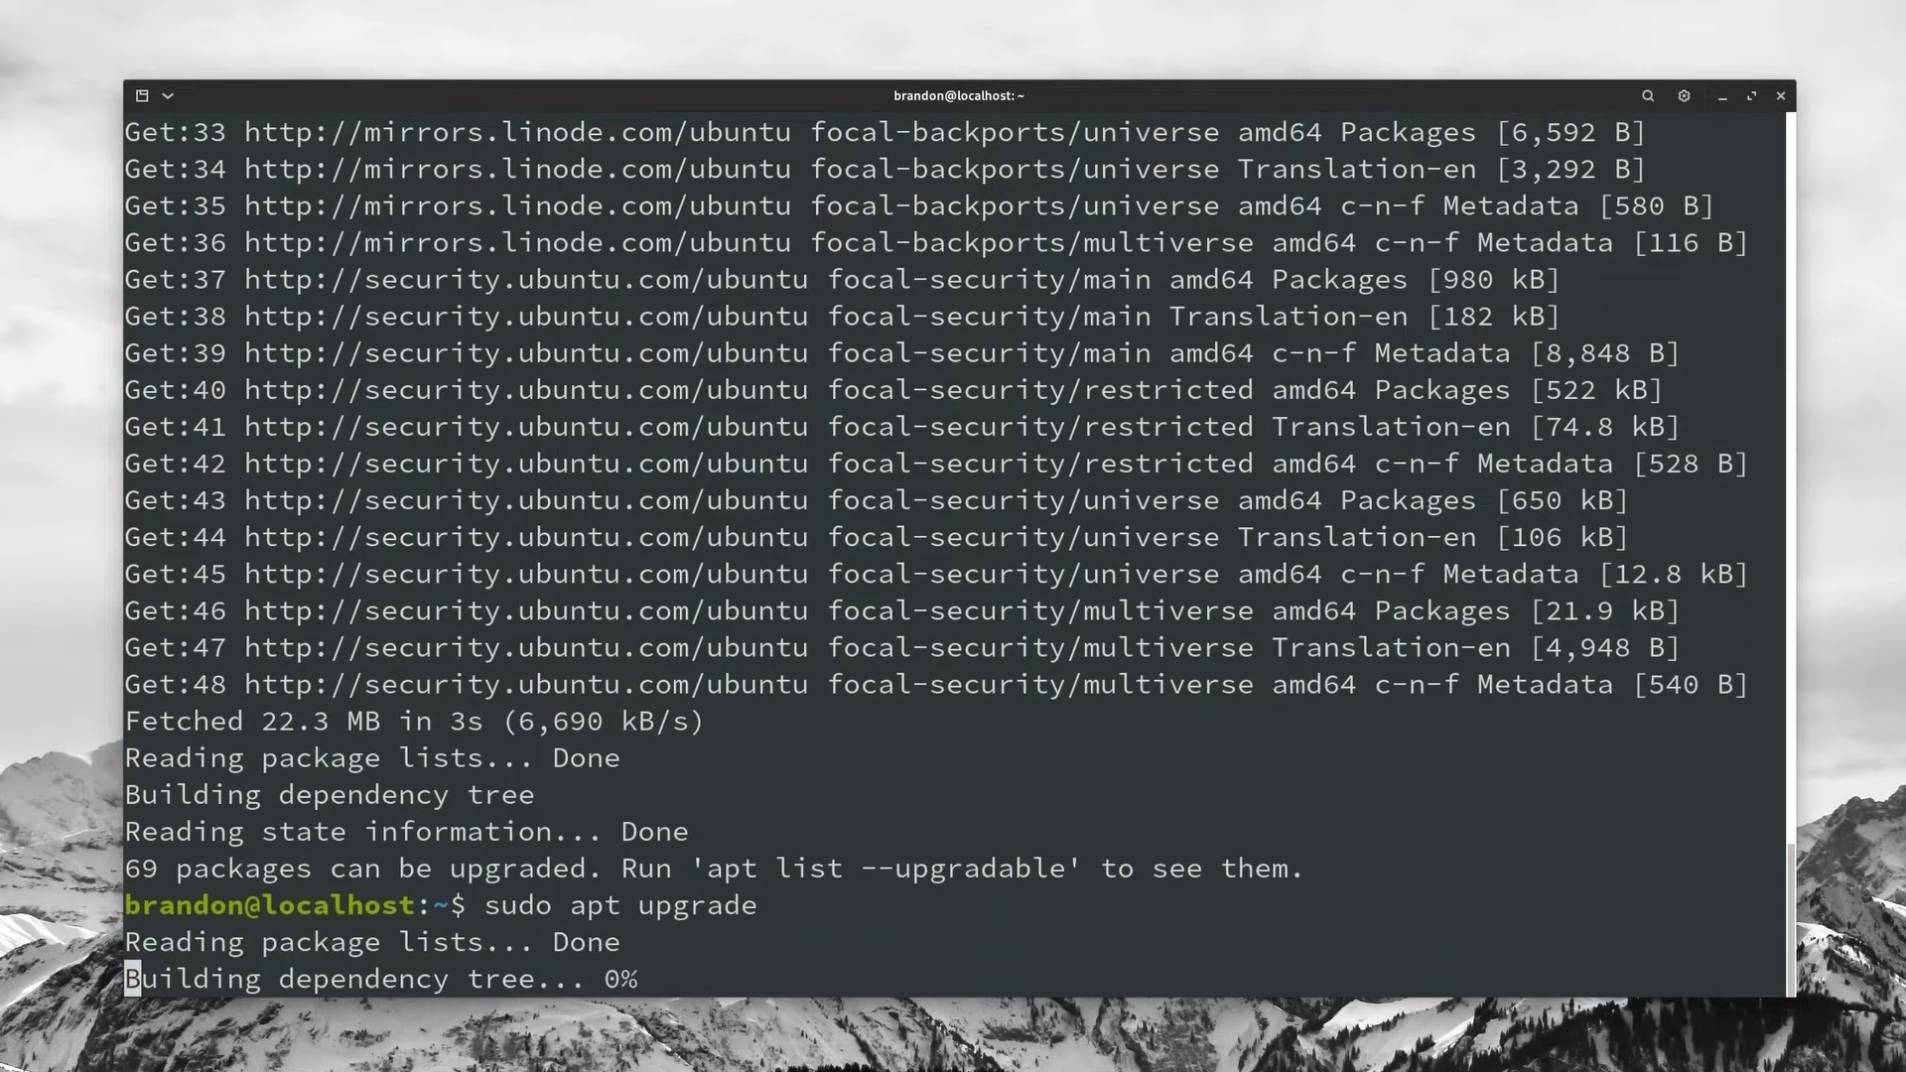
key(Return)
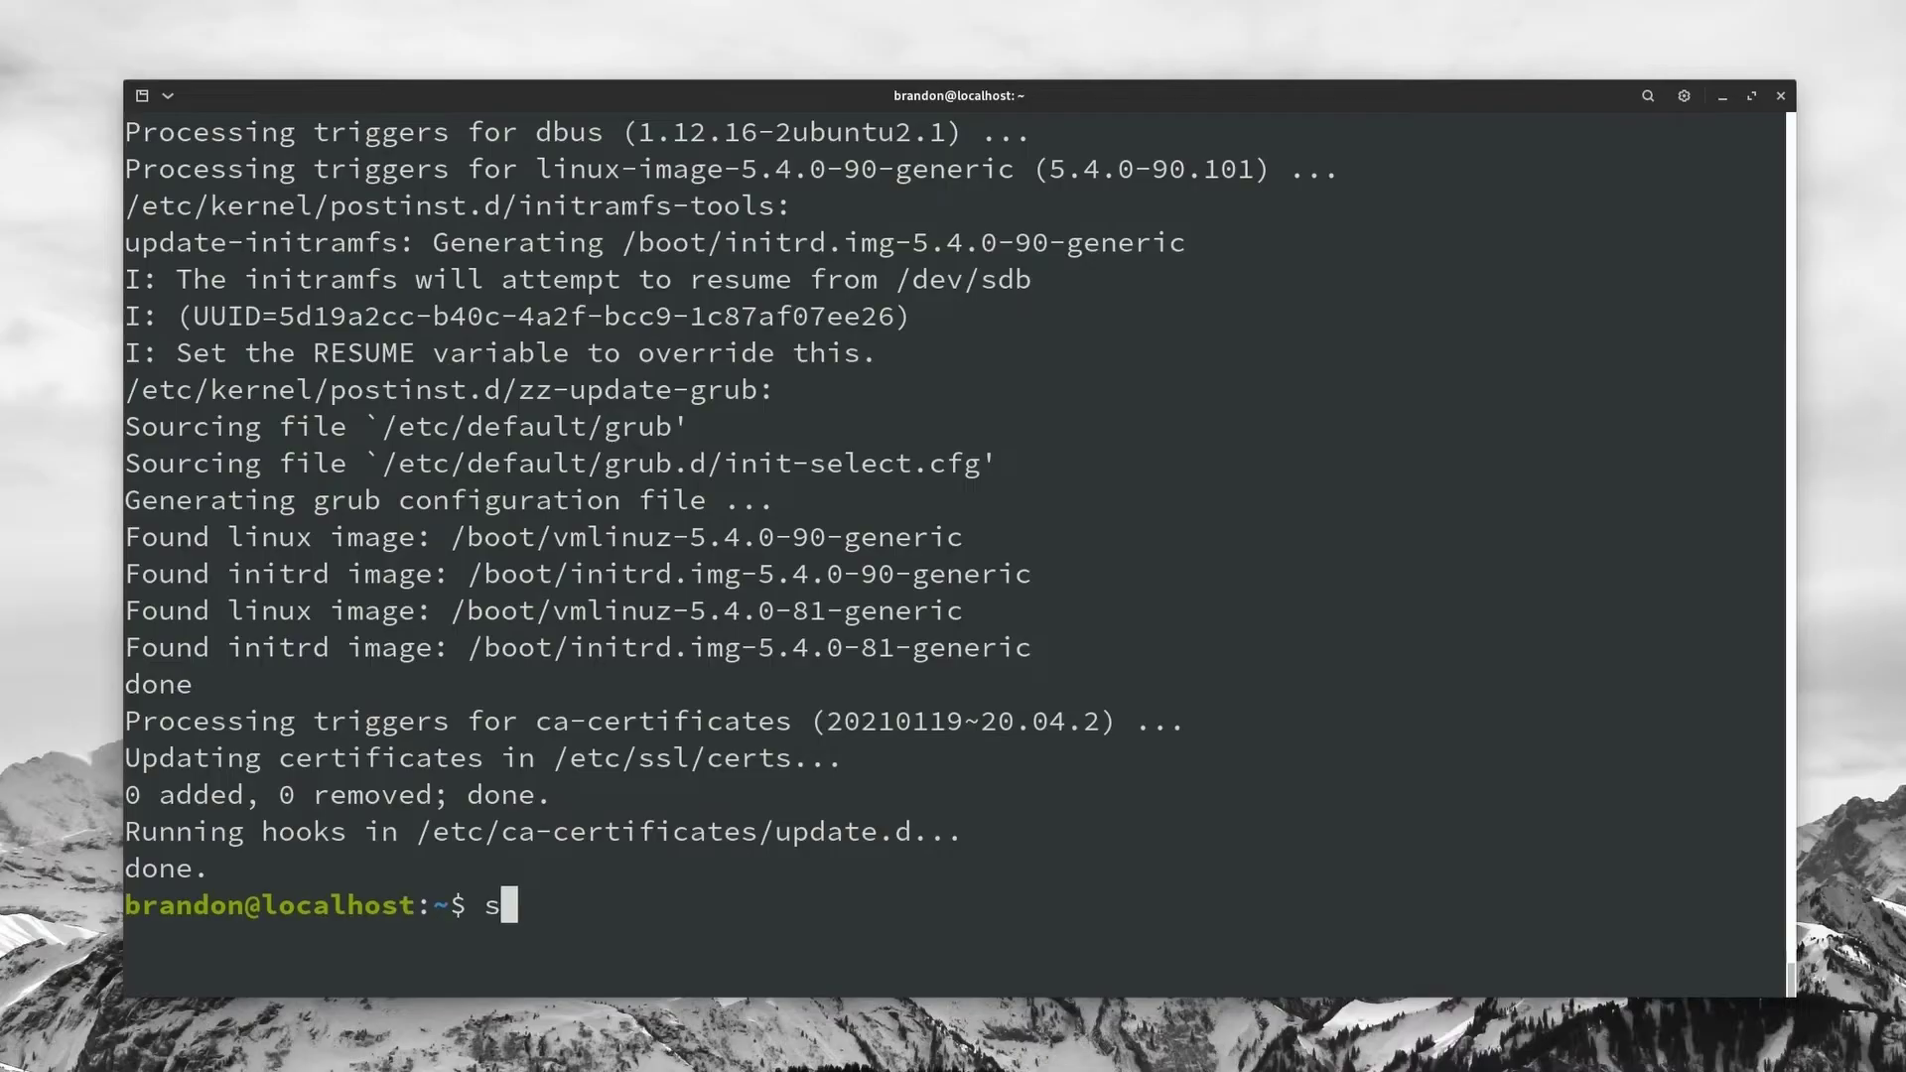
Step: Install Nginx with sudo apt install nginx, confirming the install
text( apt )
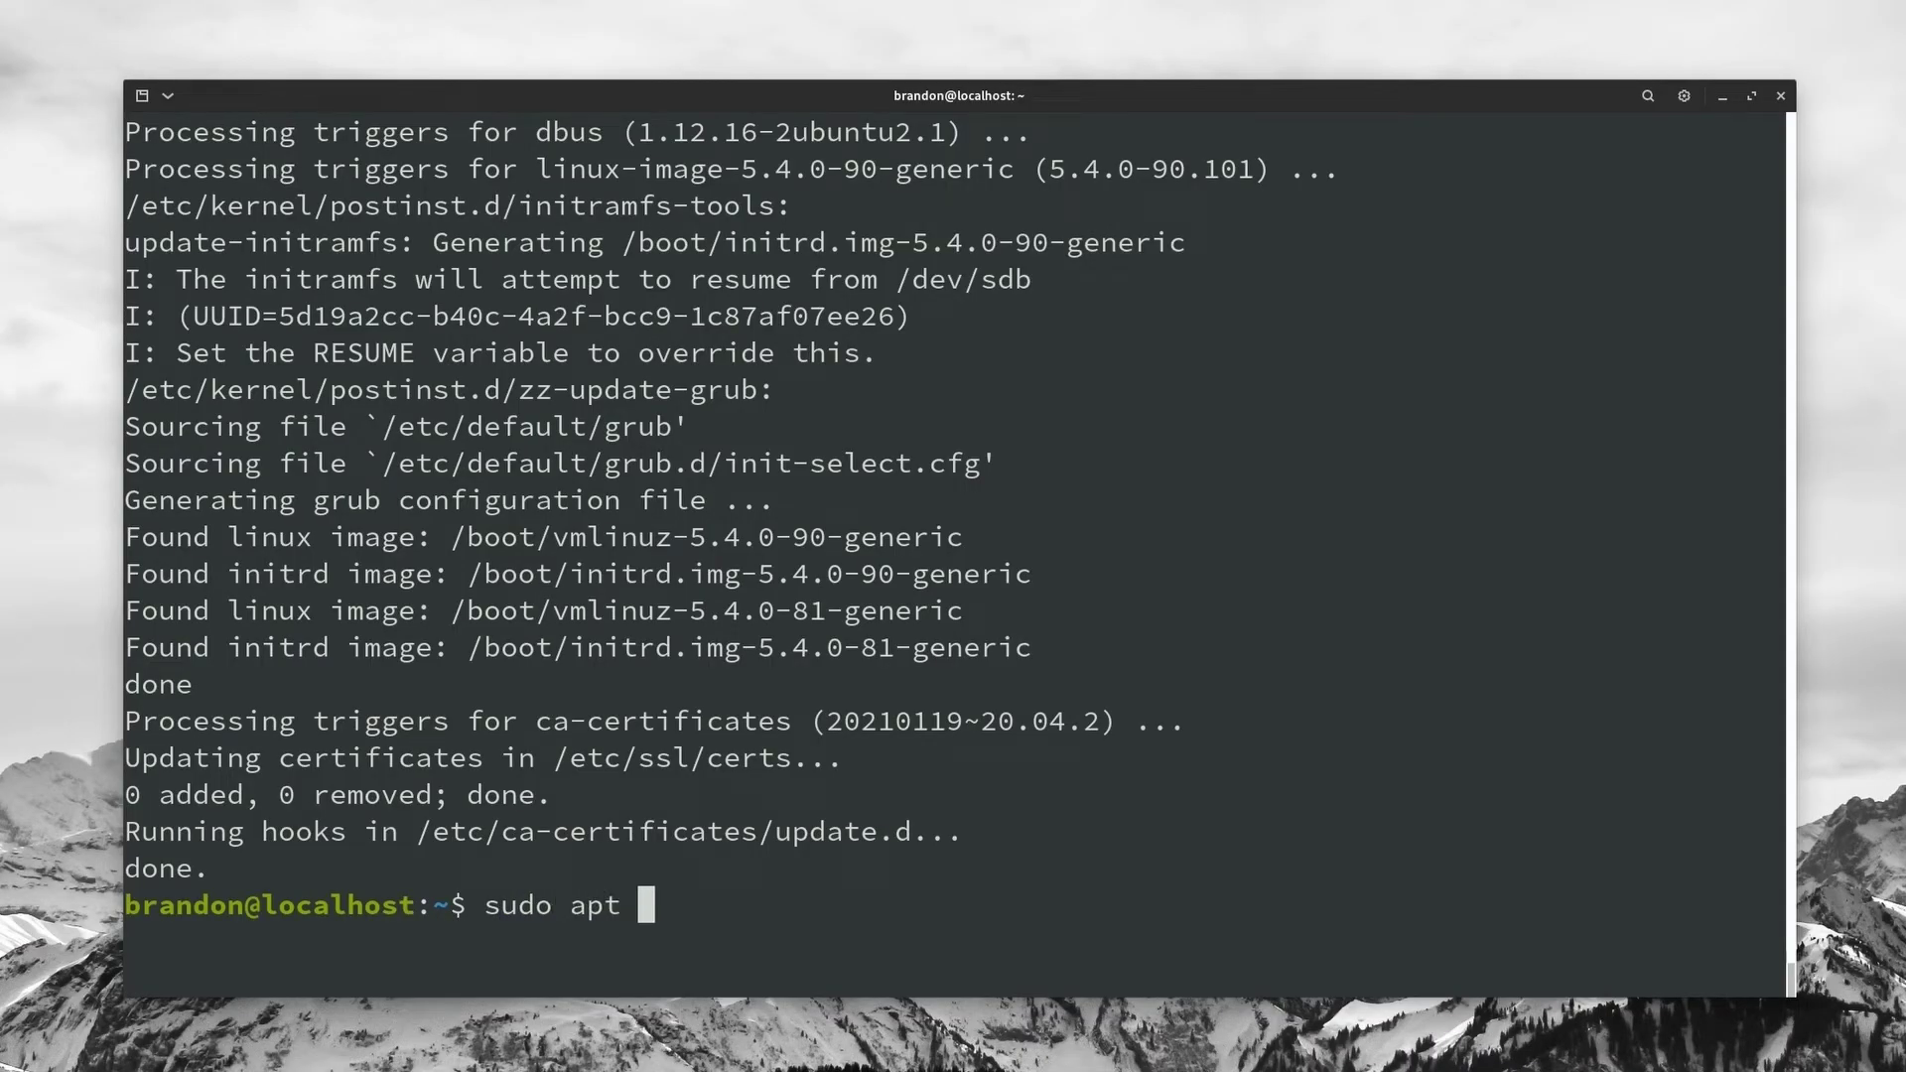
text(install )
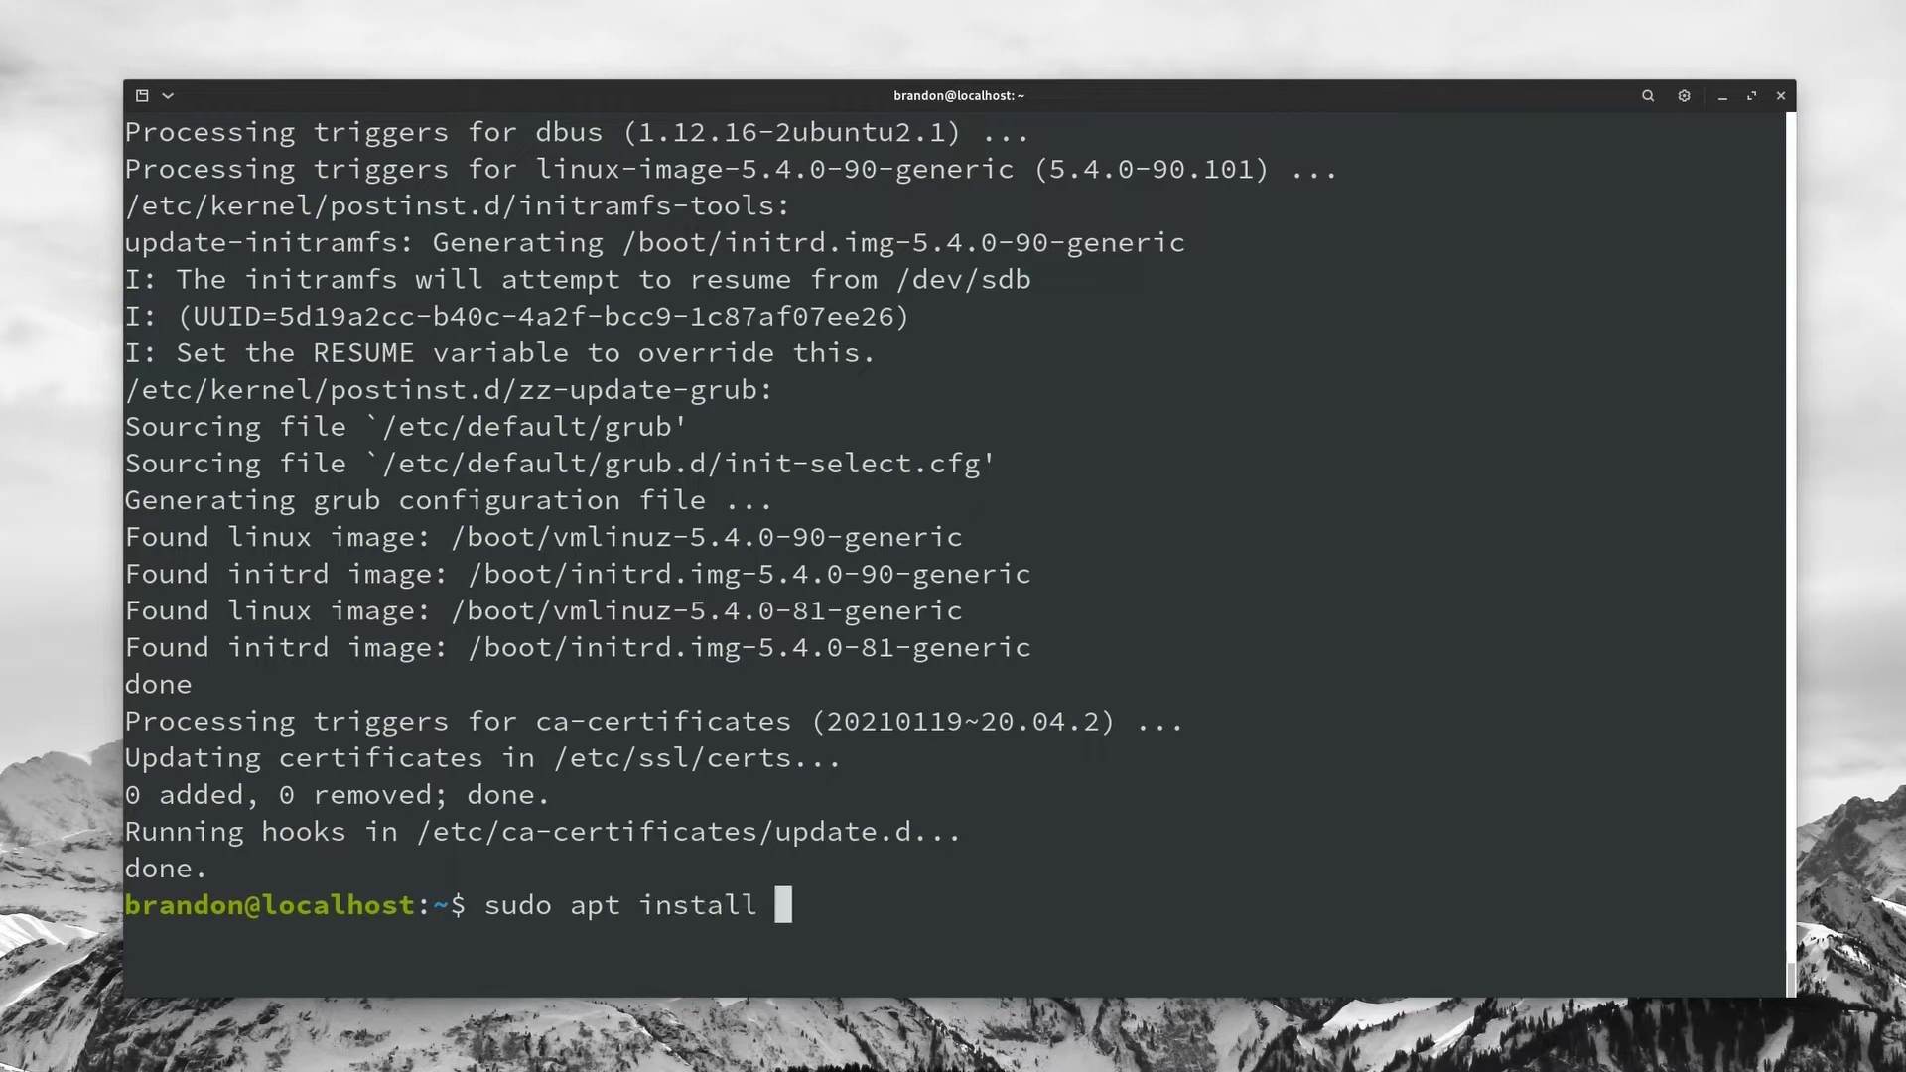
text(nginx)
key(Return)
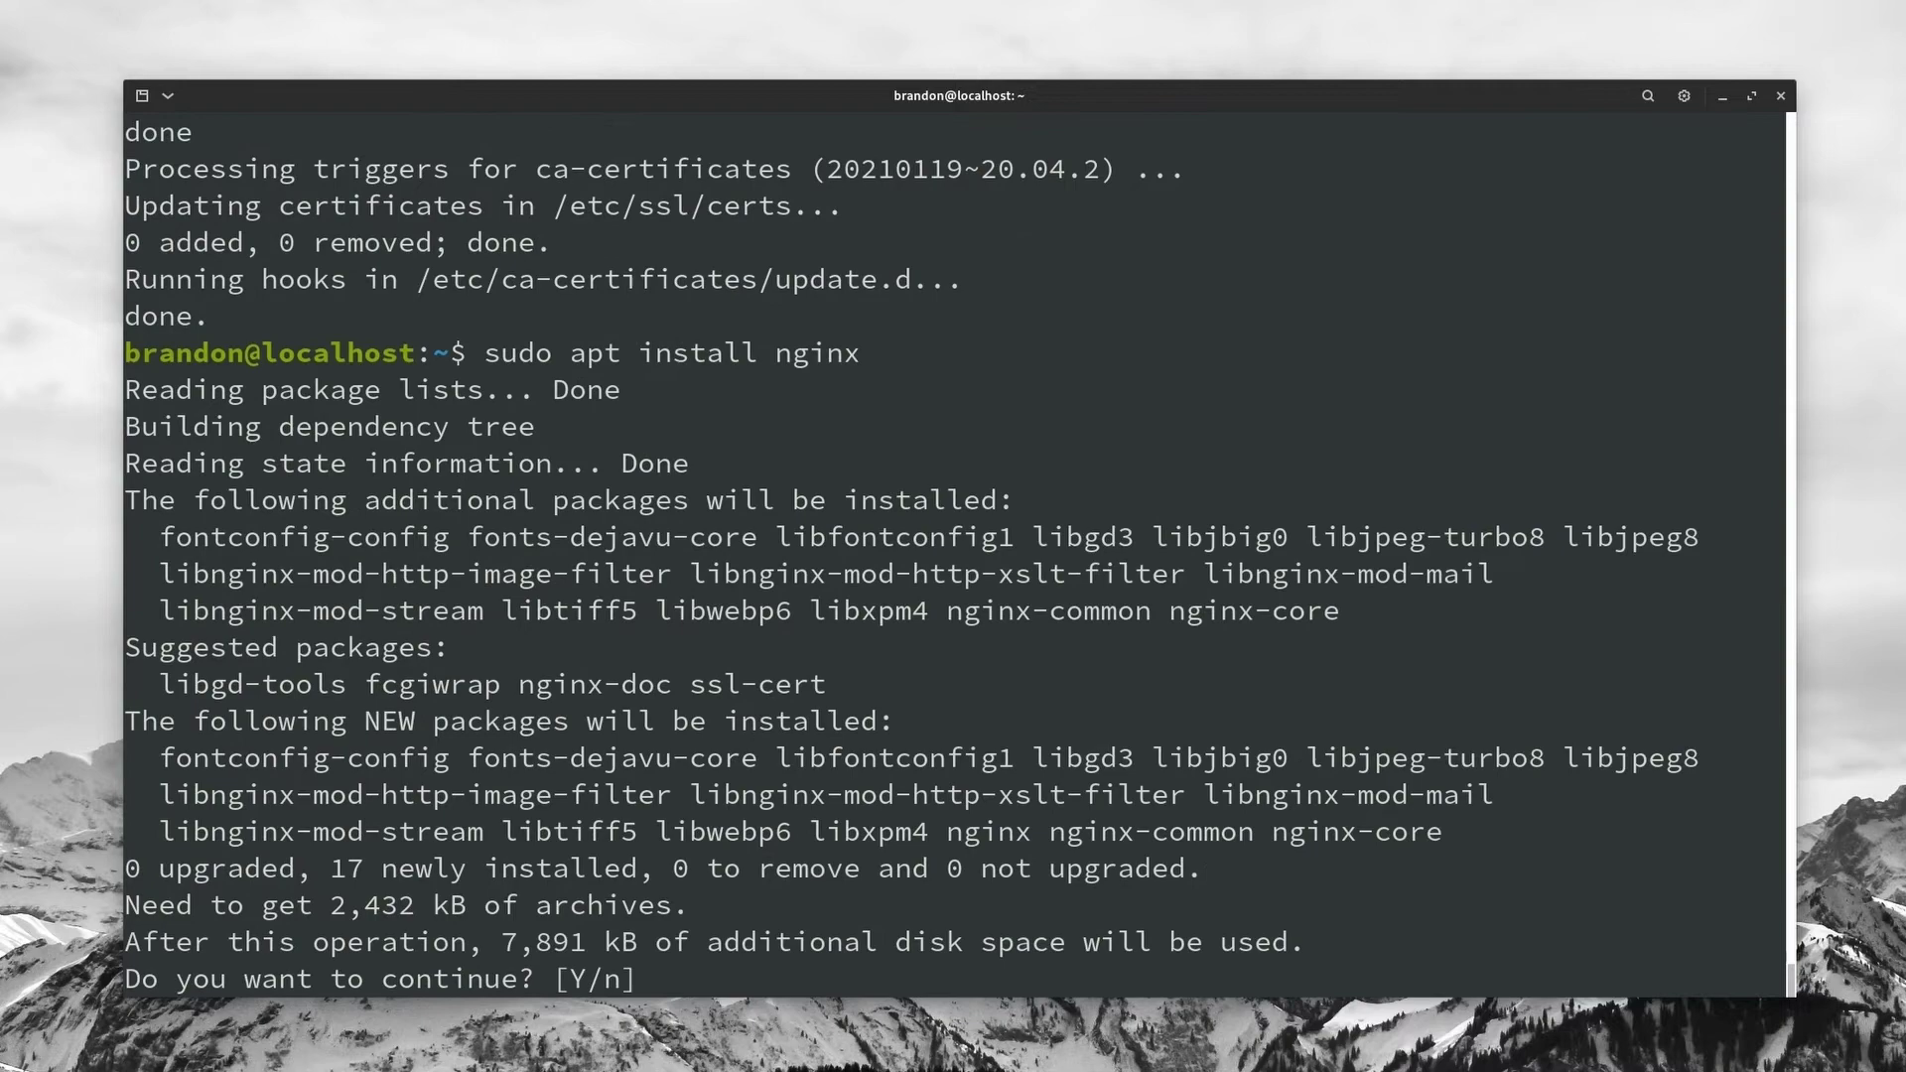
key(Return)
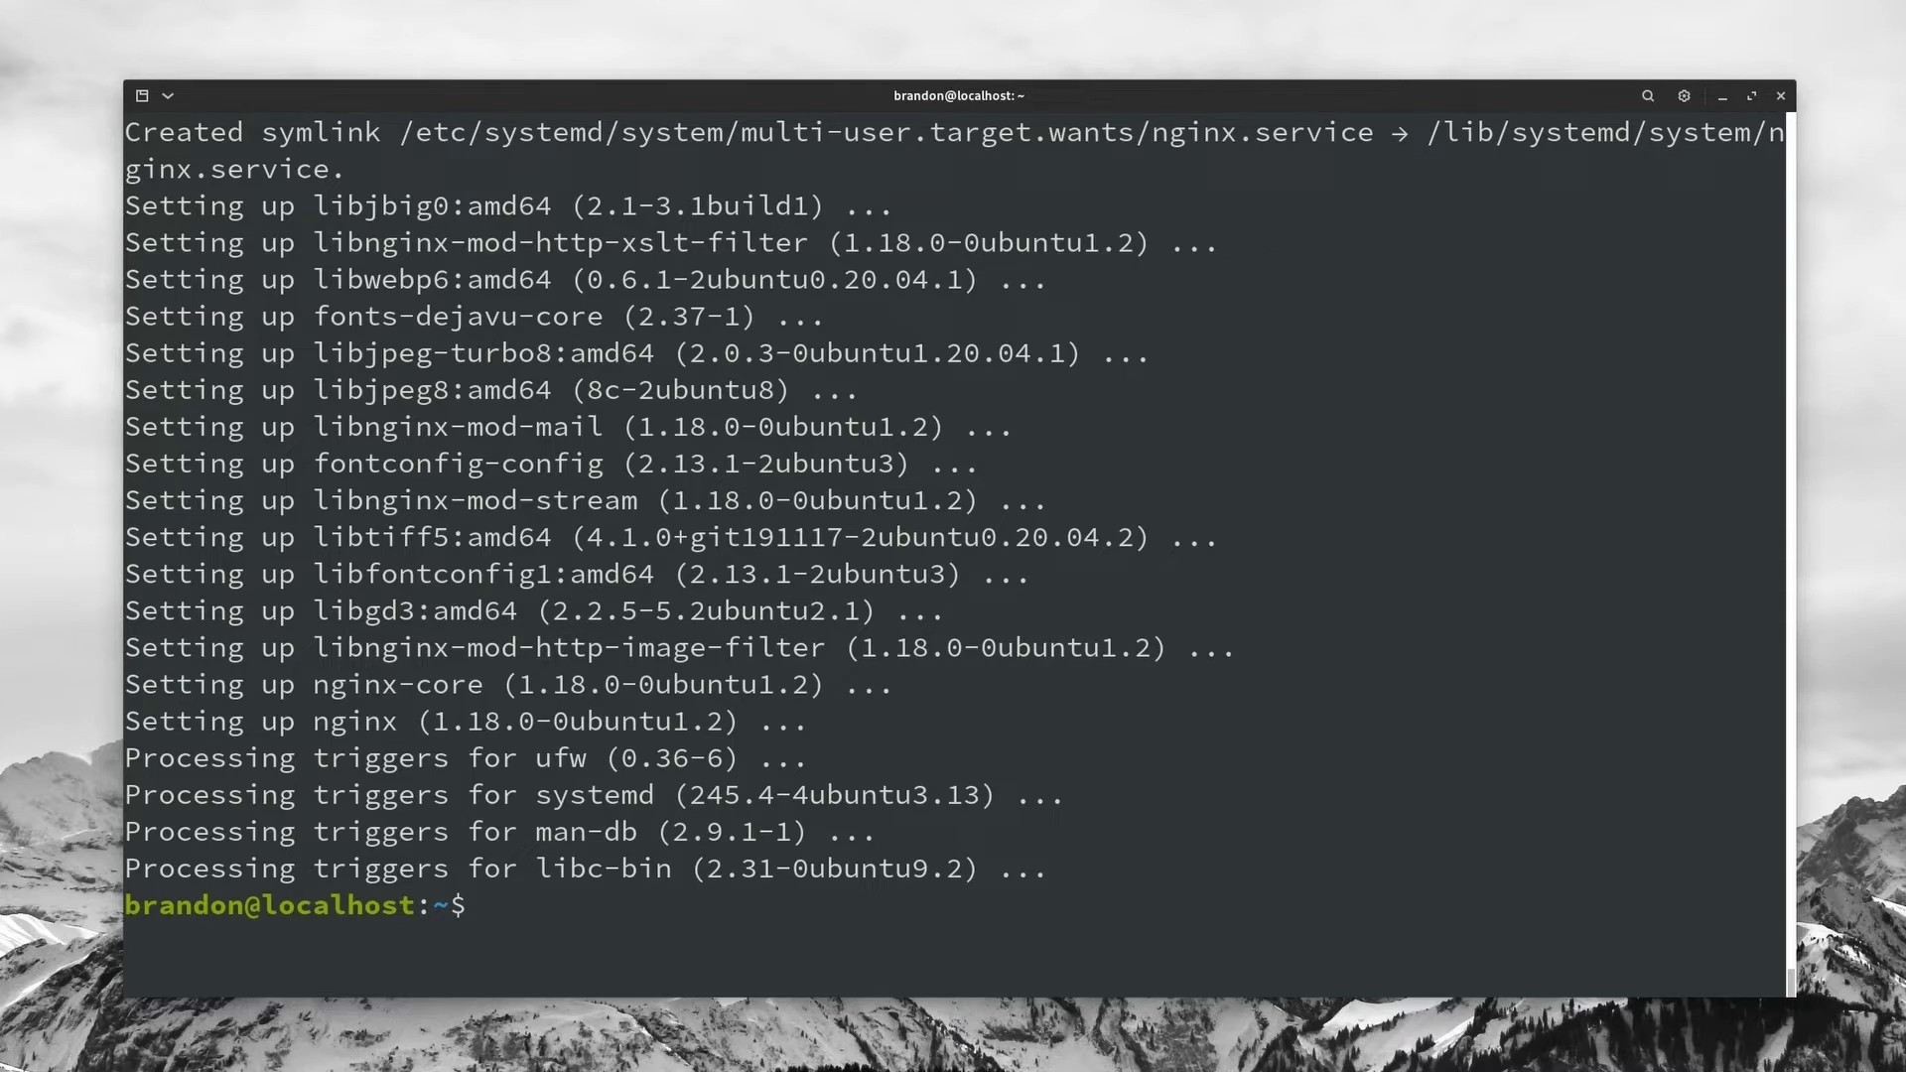
Step: Allow 'Nginx Full' through the ufw firewall
text(sudo)
text(ufw allow '')
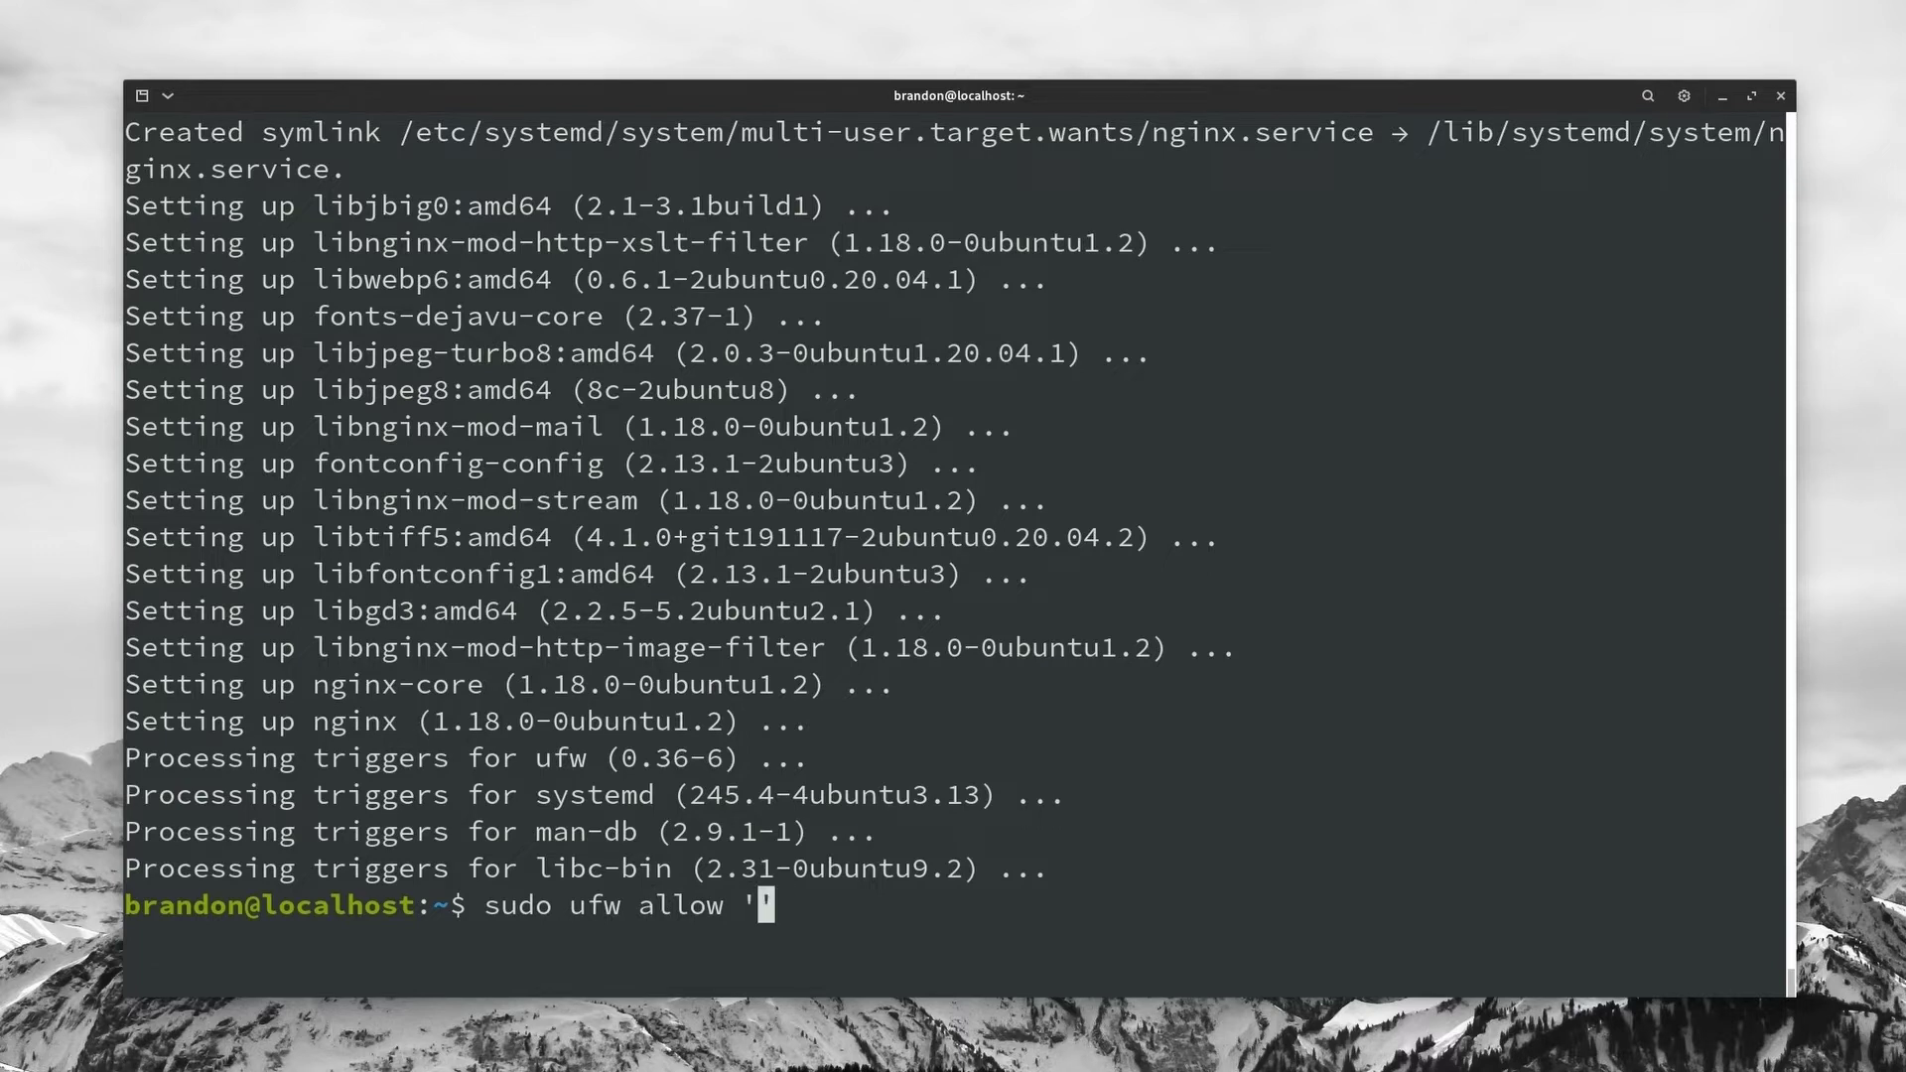
text(Nginx )
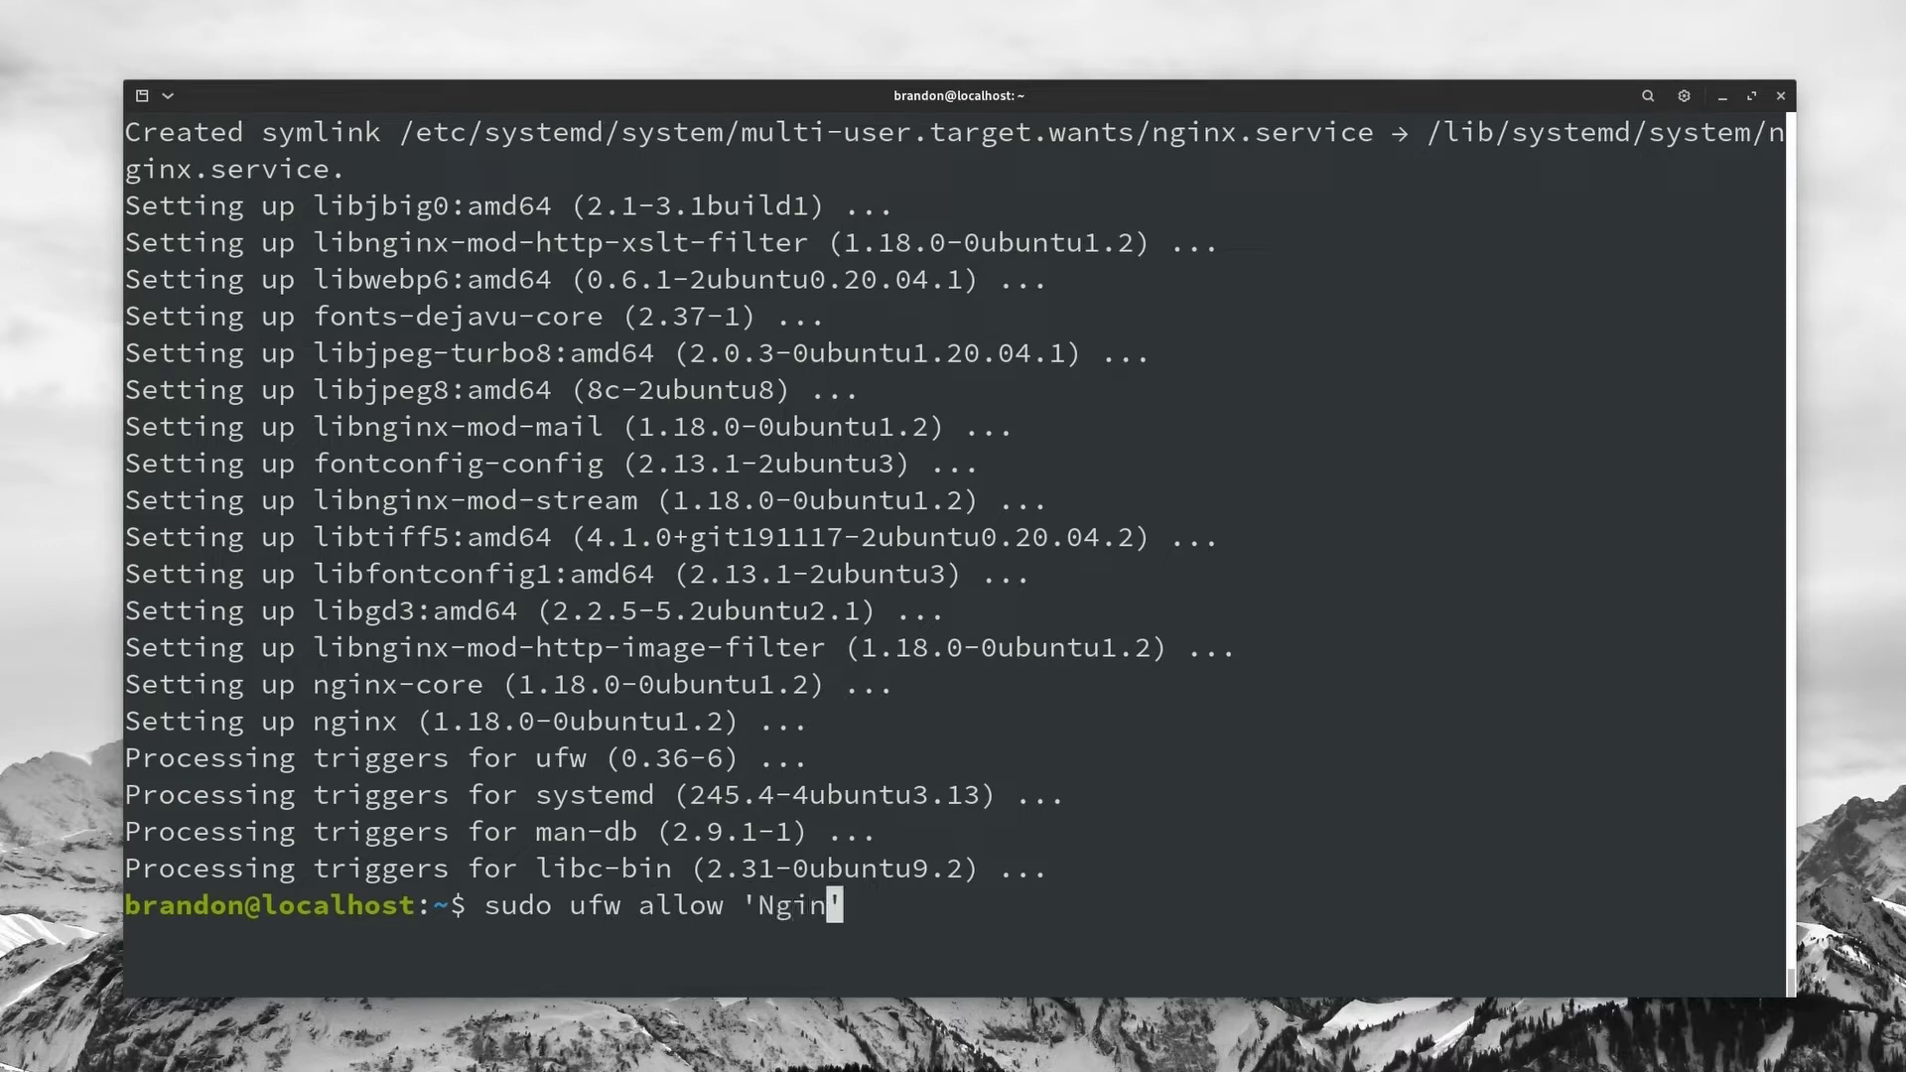
text(Full)
key(Return)
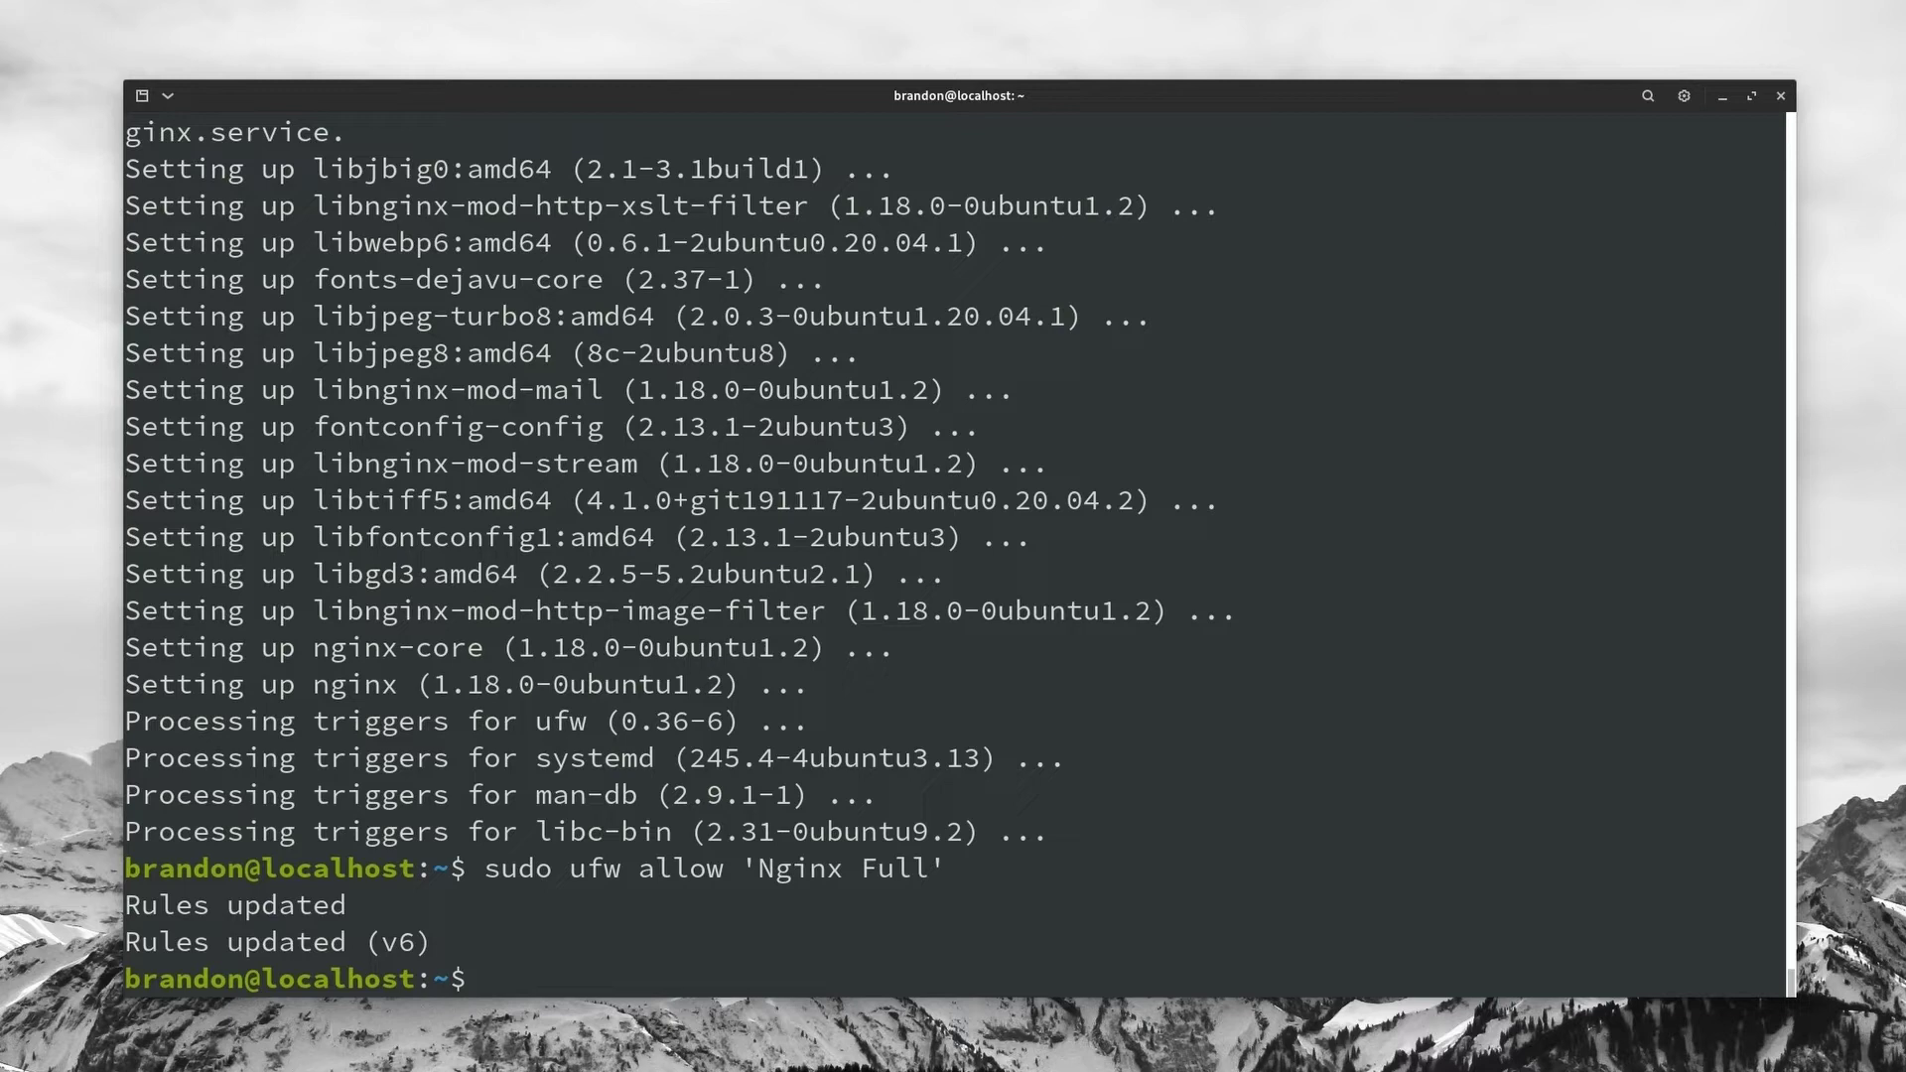
Step: Install the MySQL server package with sudo apt install mysql-server, confirming the install
text(sudo apt install my)
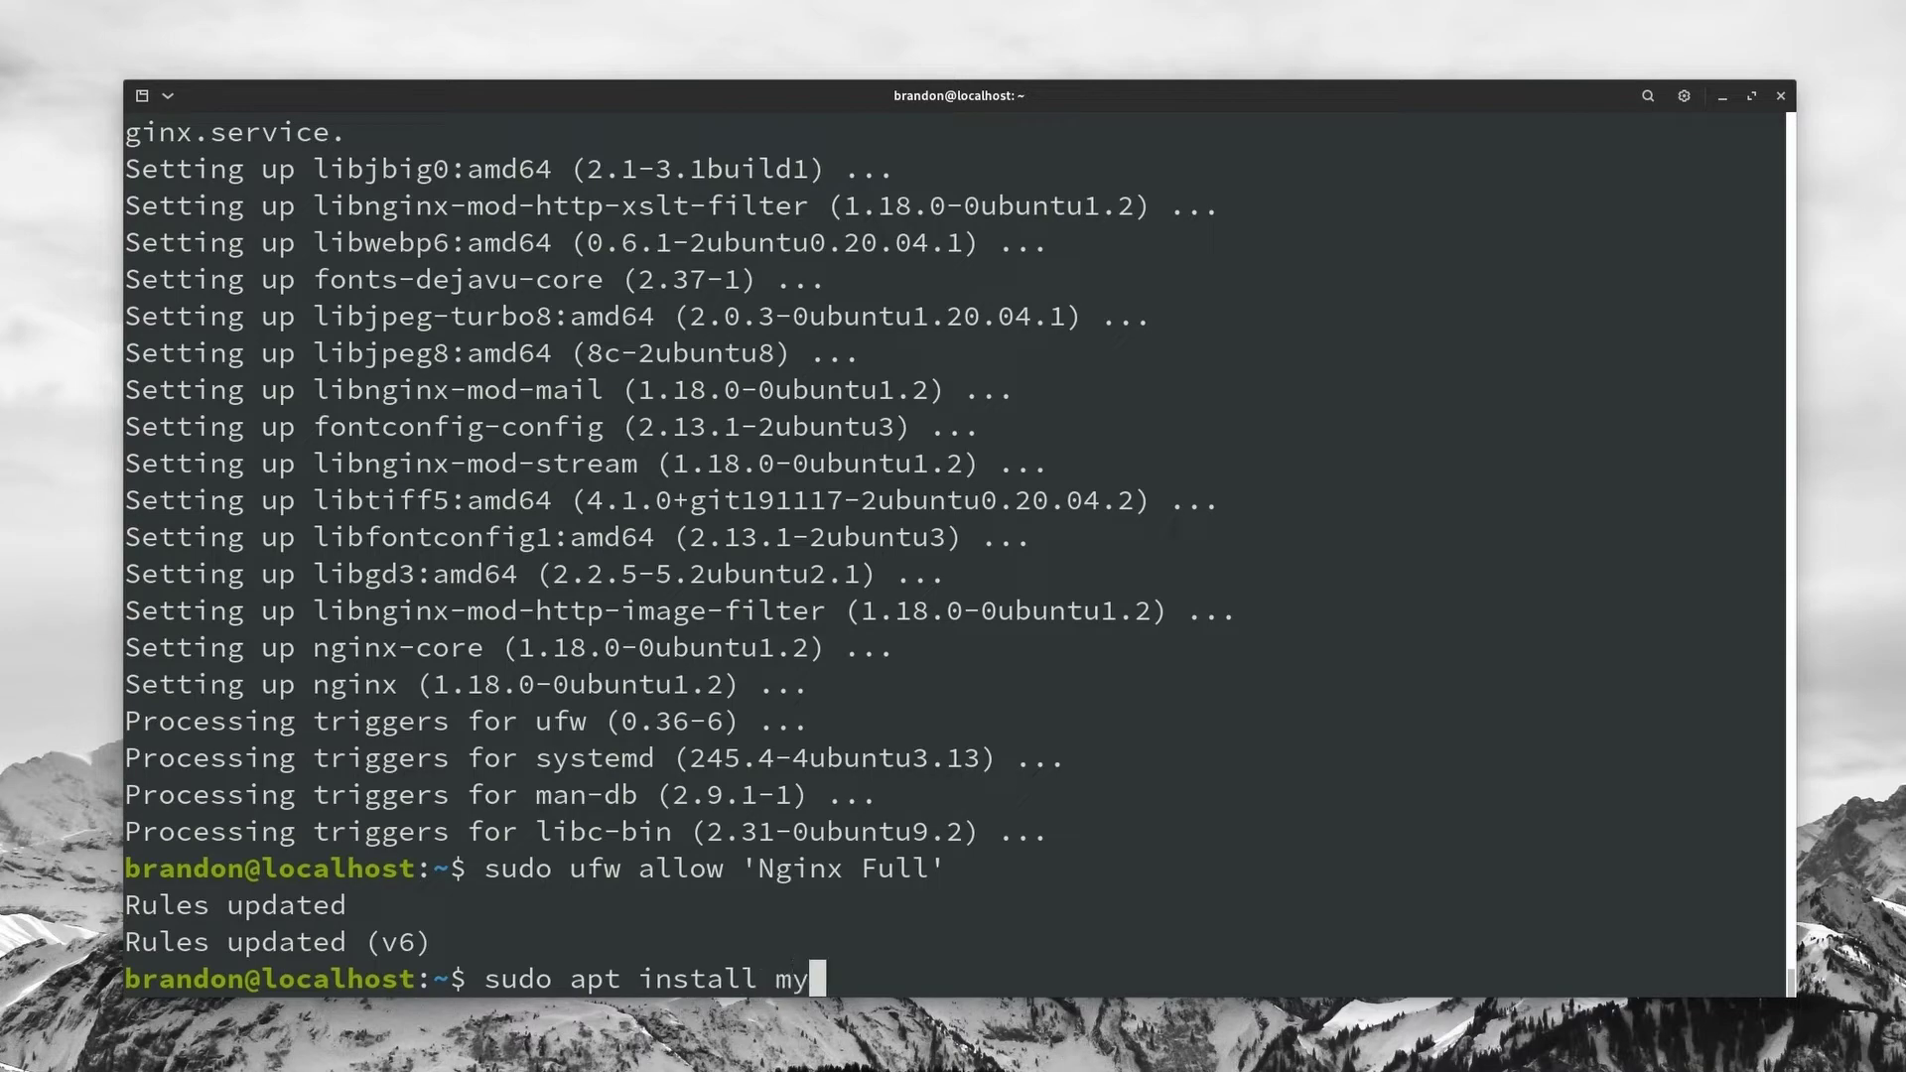
text(sql-server)
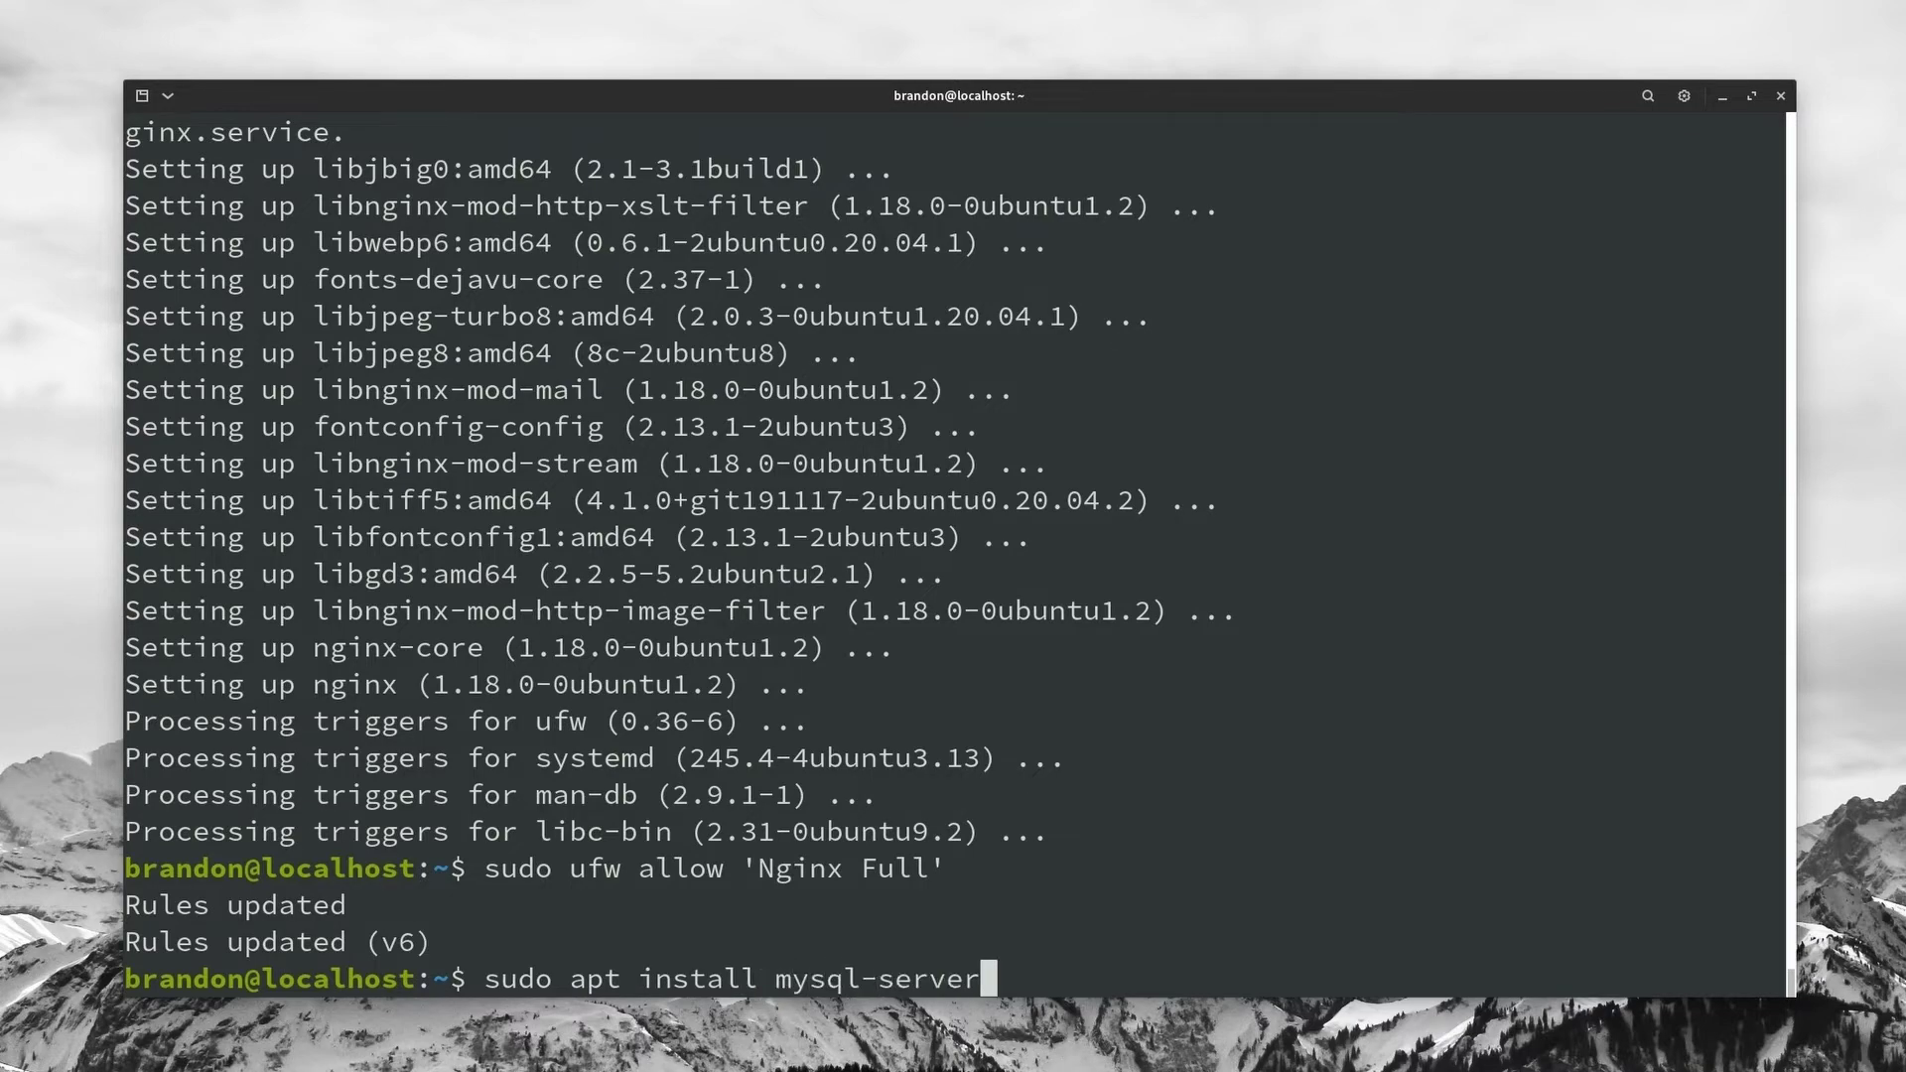
key(Return)
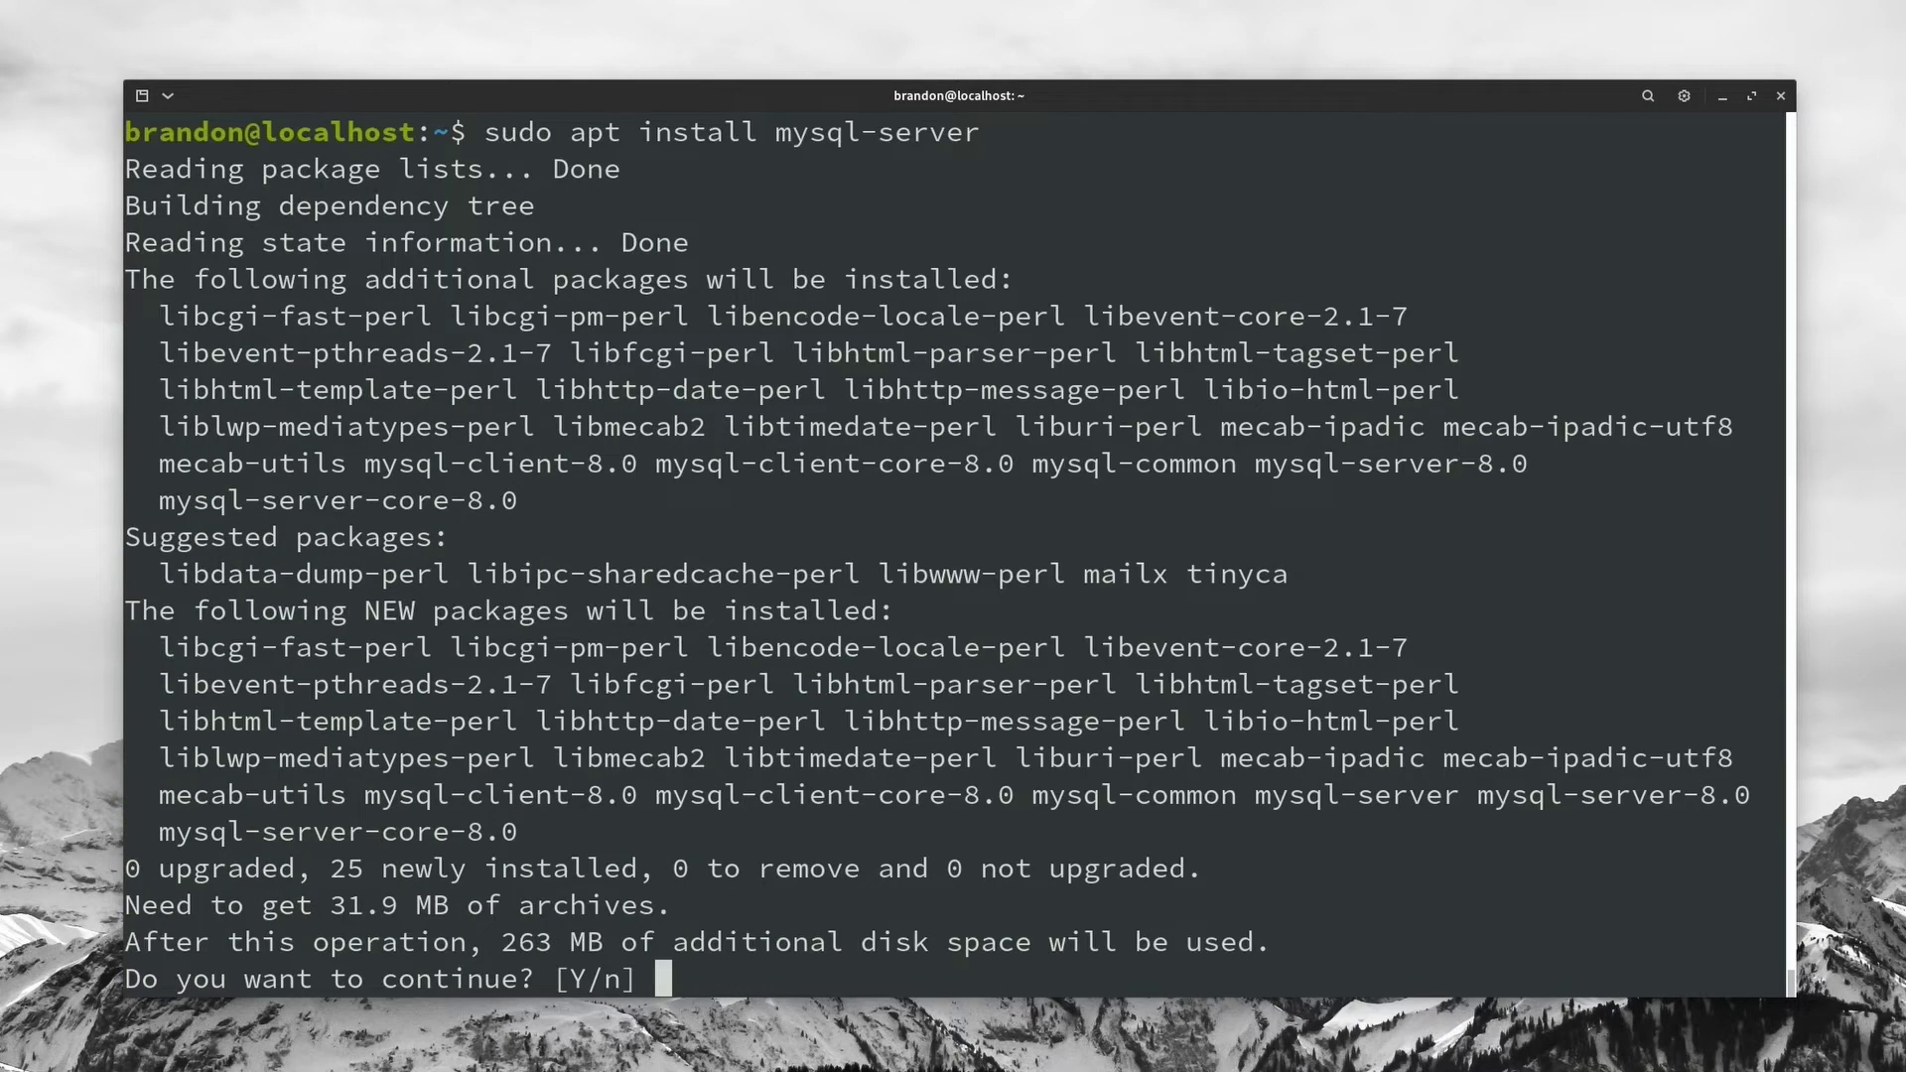
key(Return)
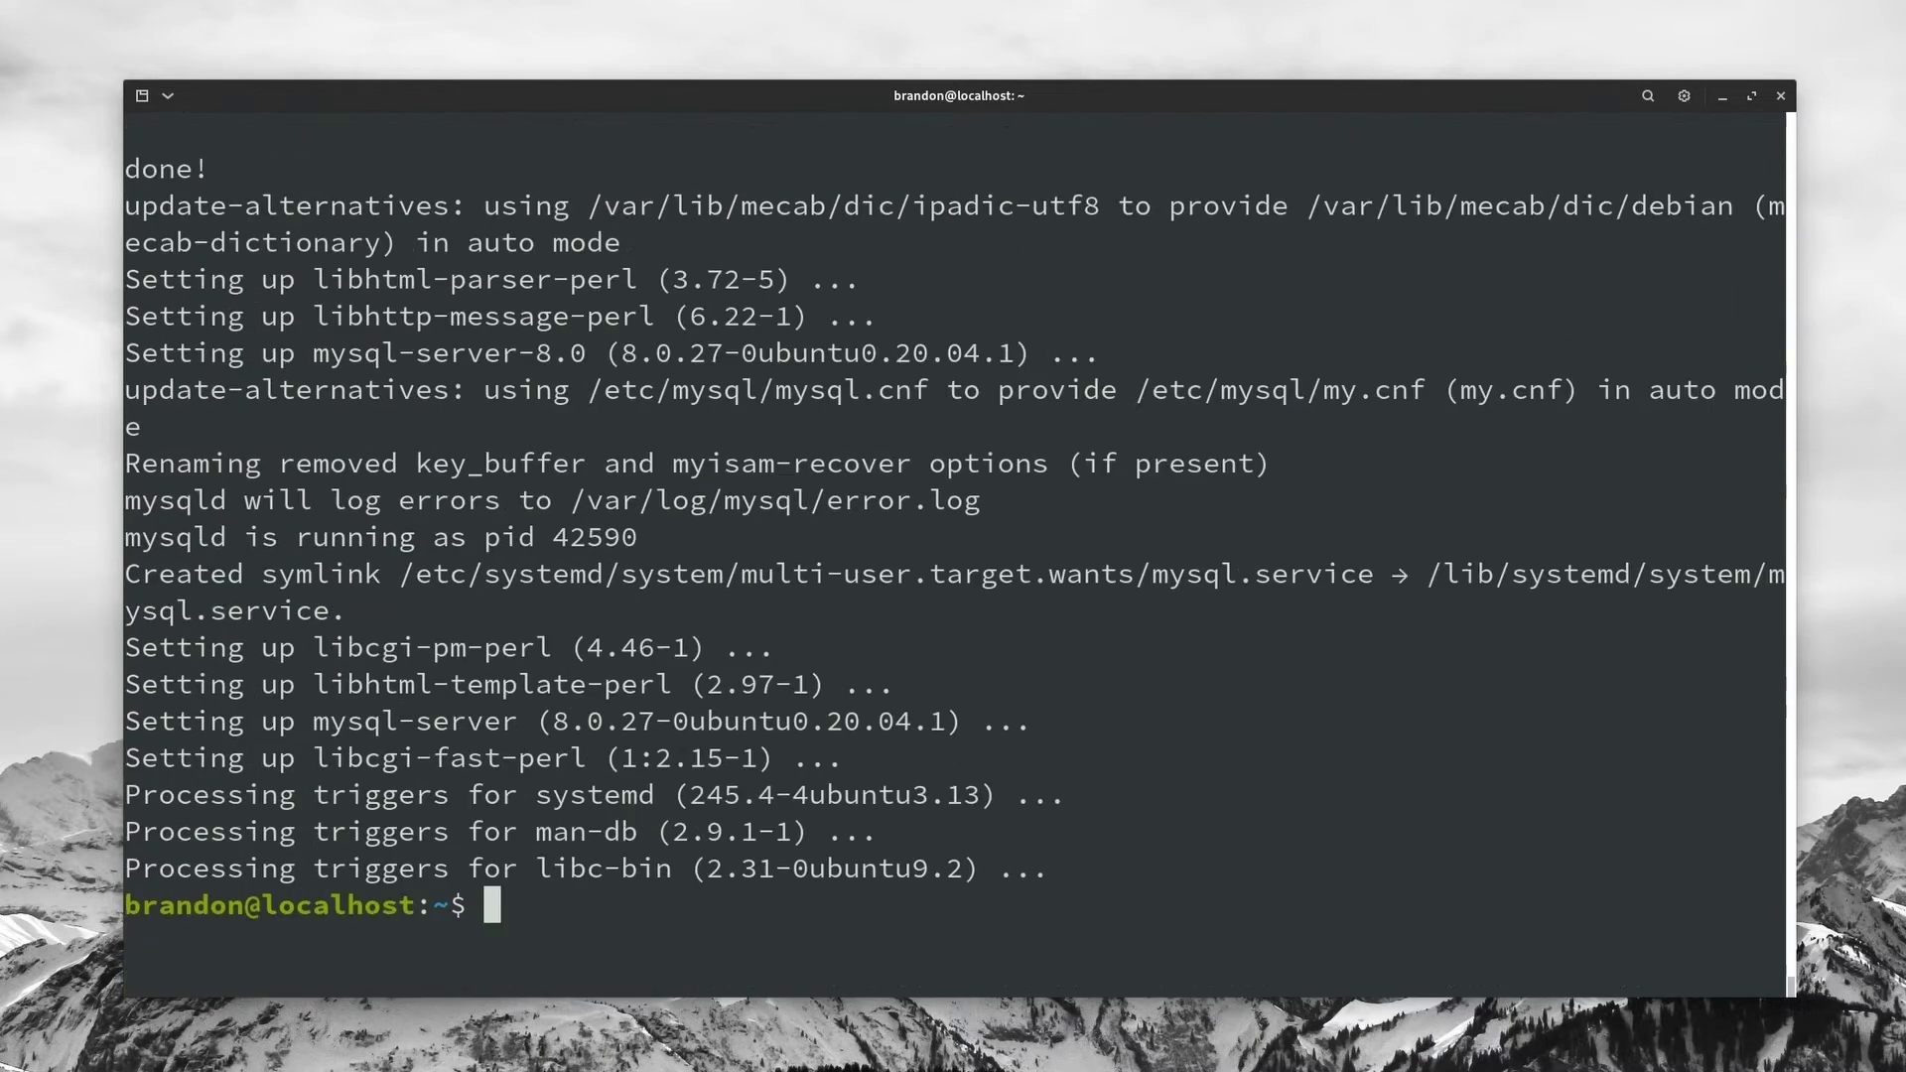
text(sudo mysql)
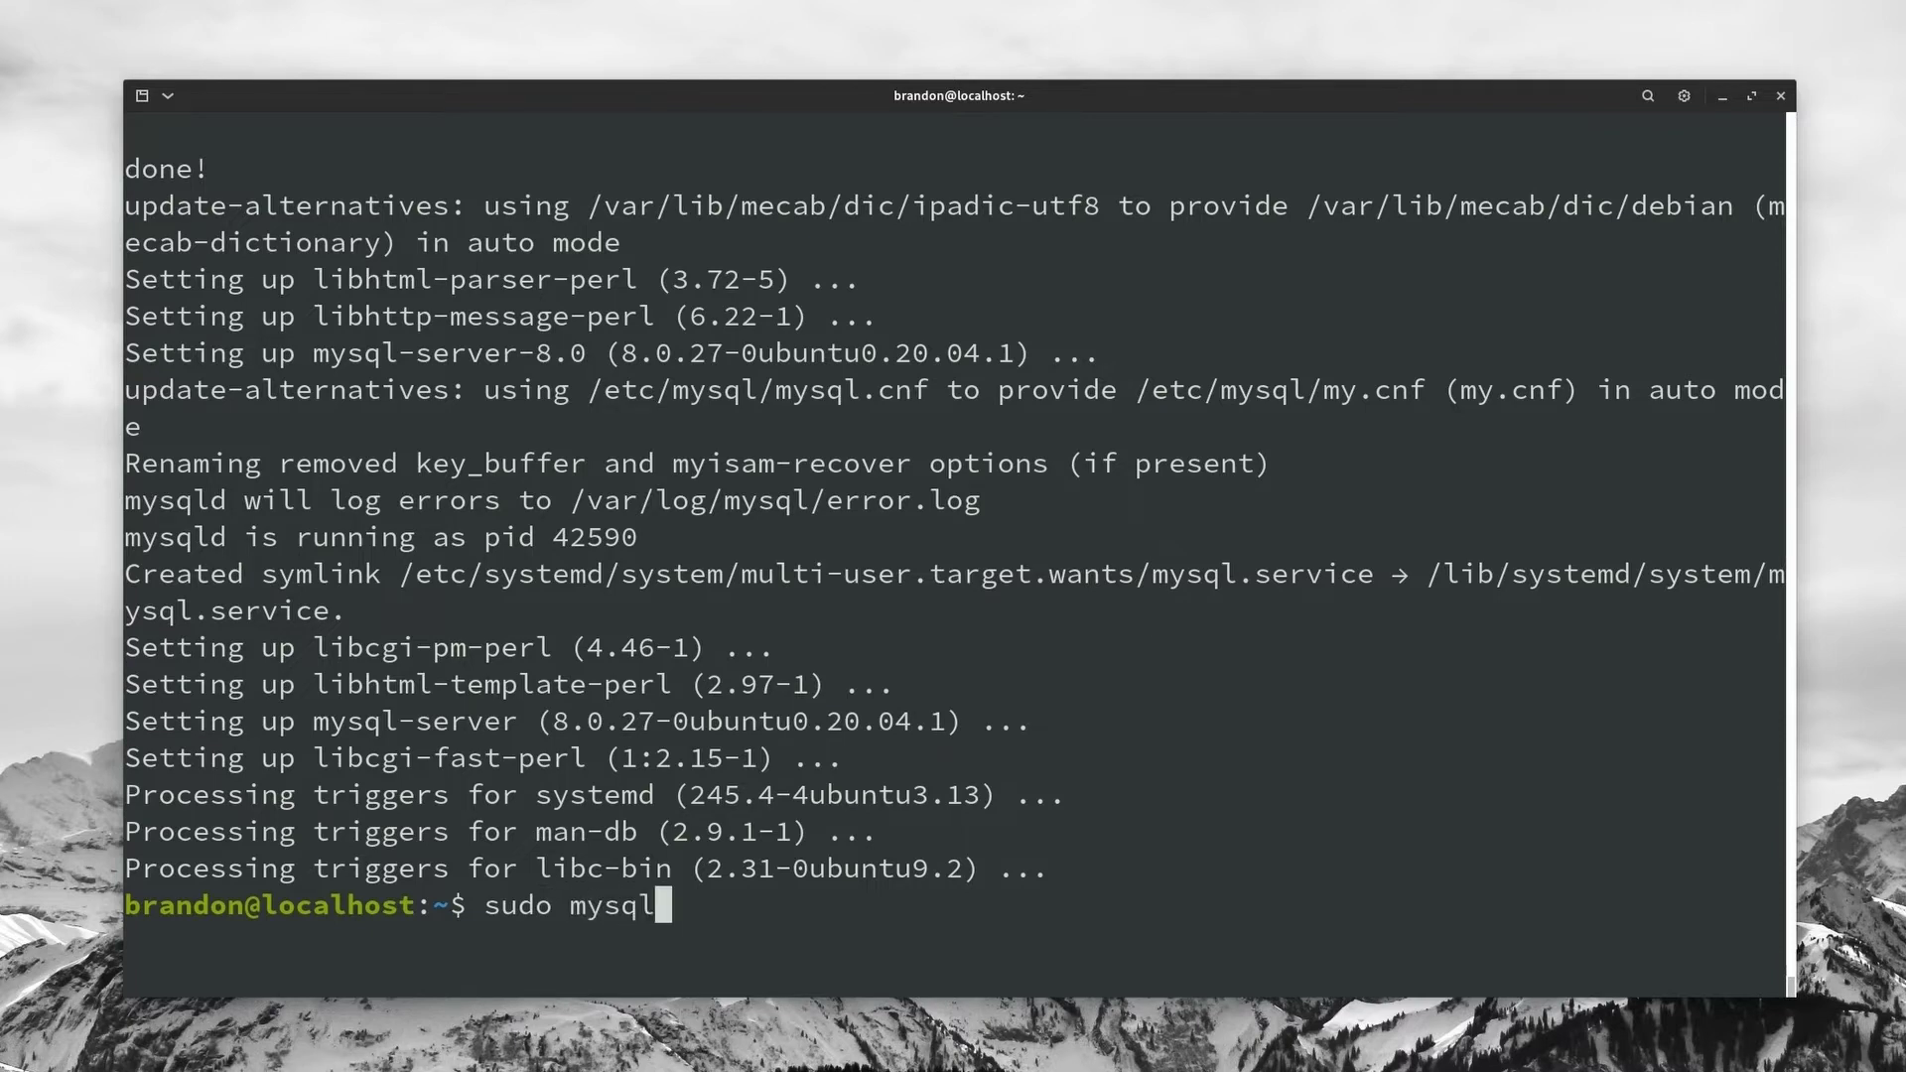
Step: Switch MySQL root@localhost to mysql_native_password with a new password, then quit the monitor
key(Return)
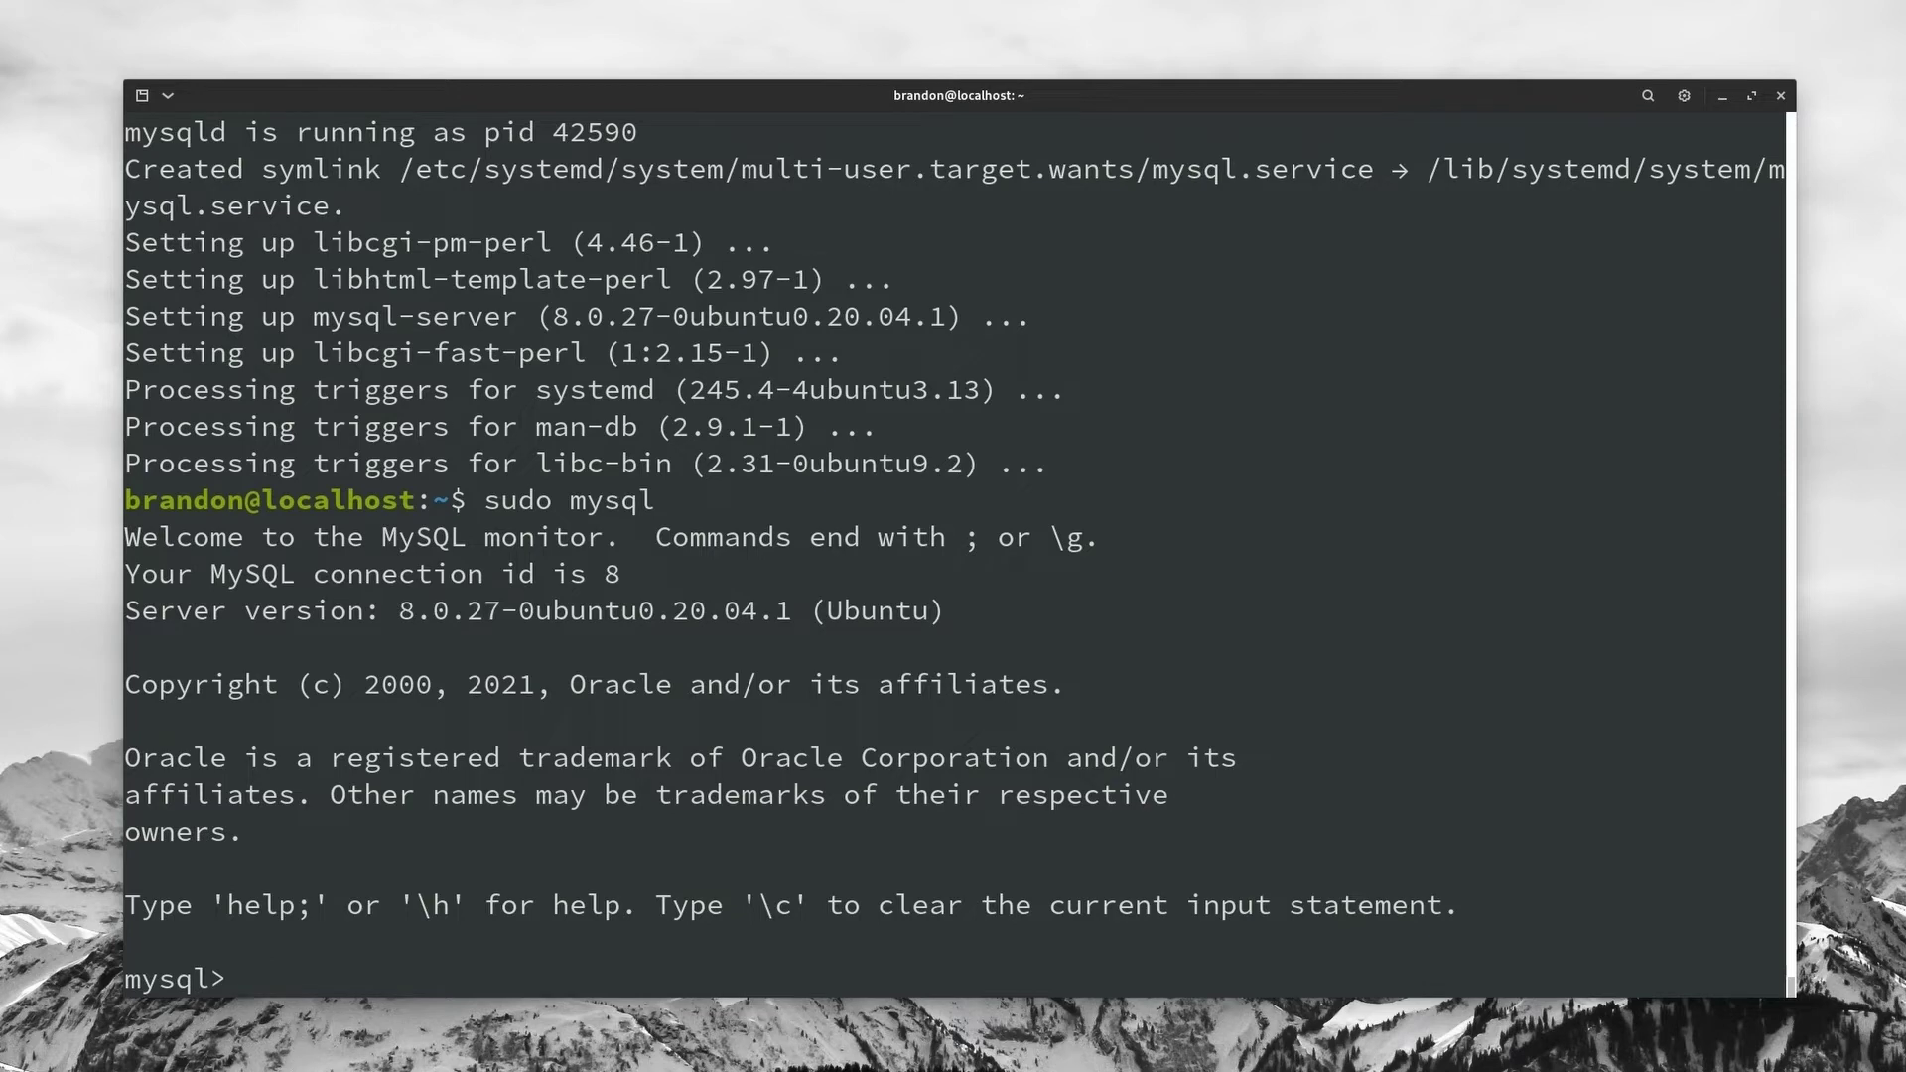
text(ALTER USER )
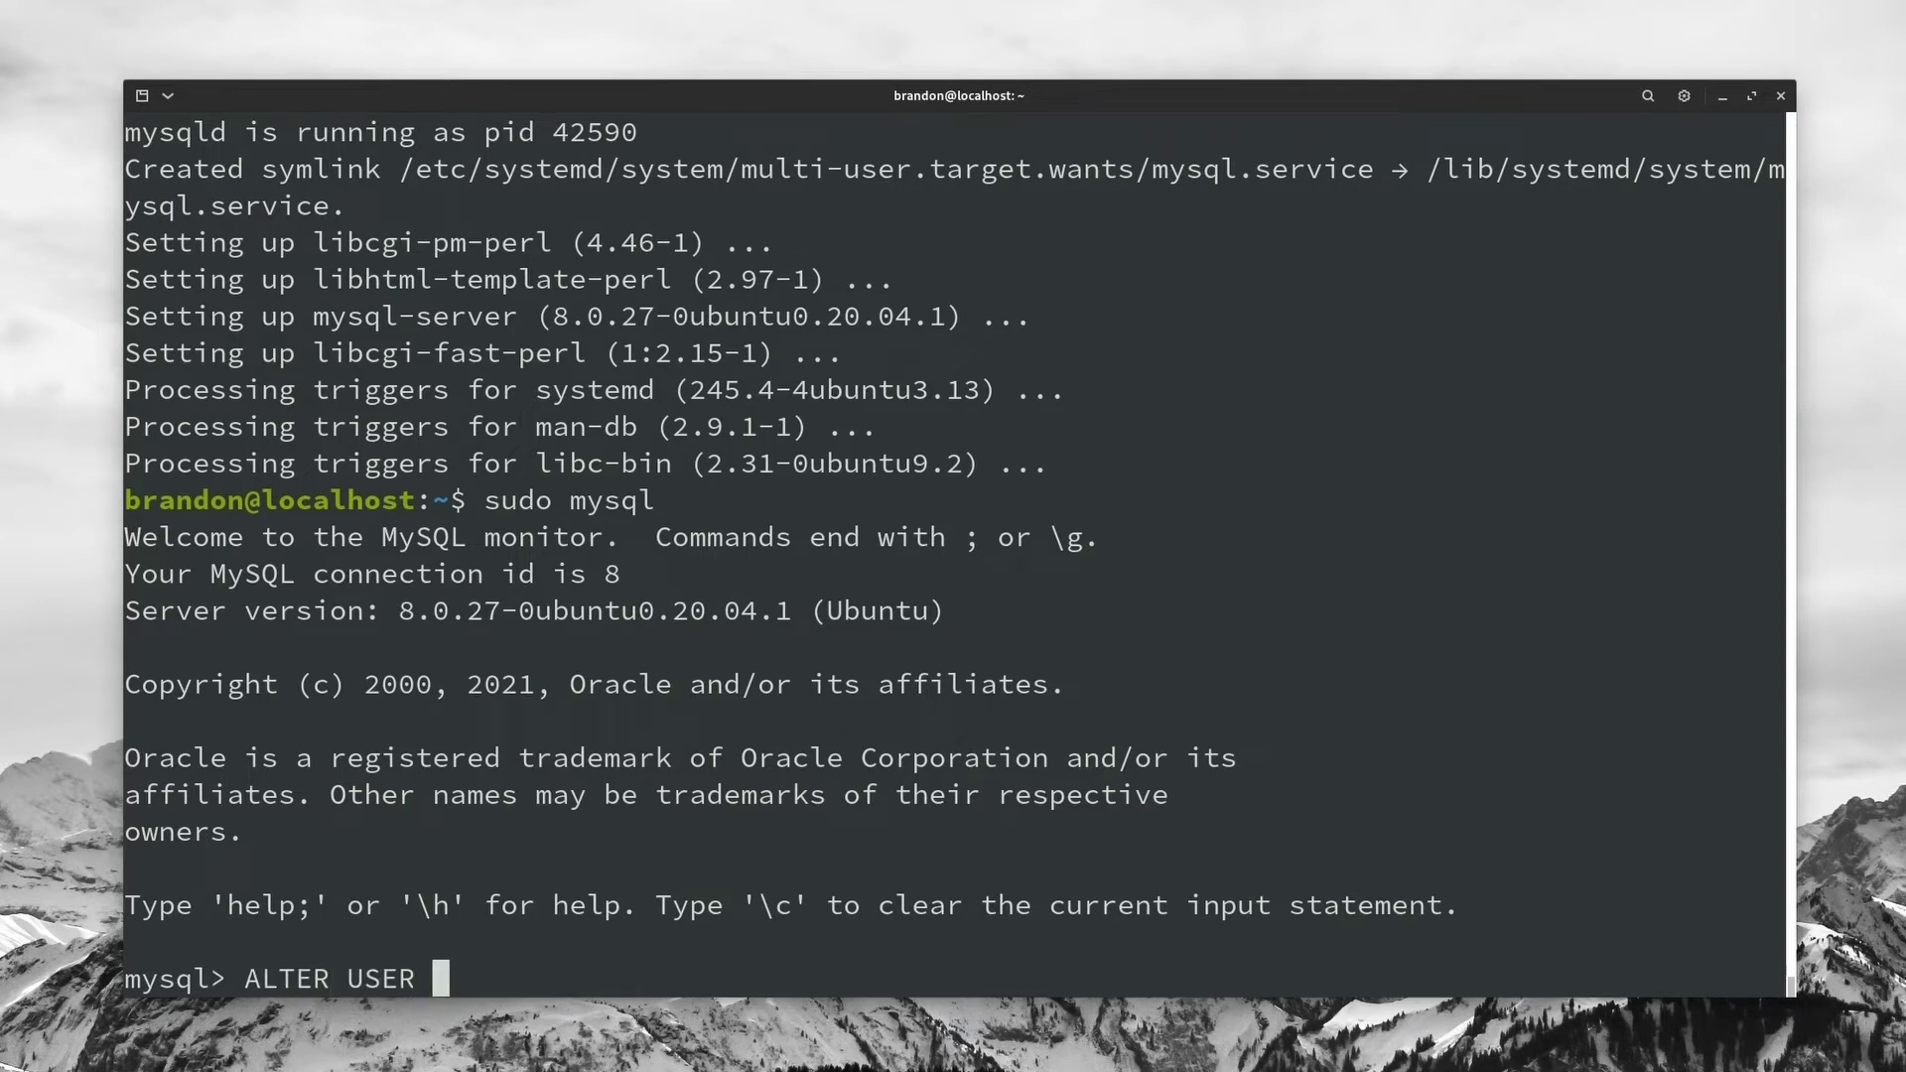
text('root'@'loca)
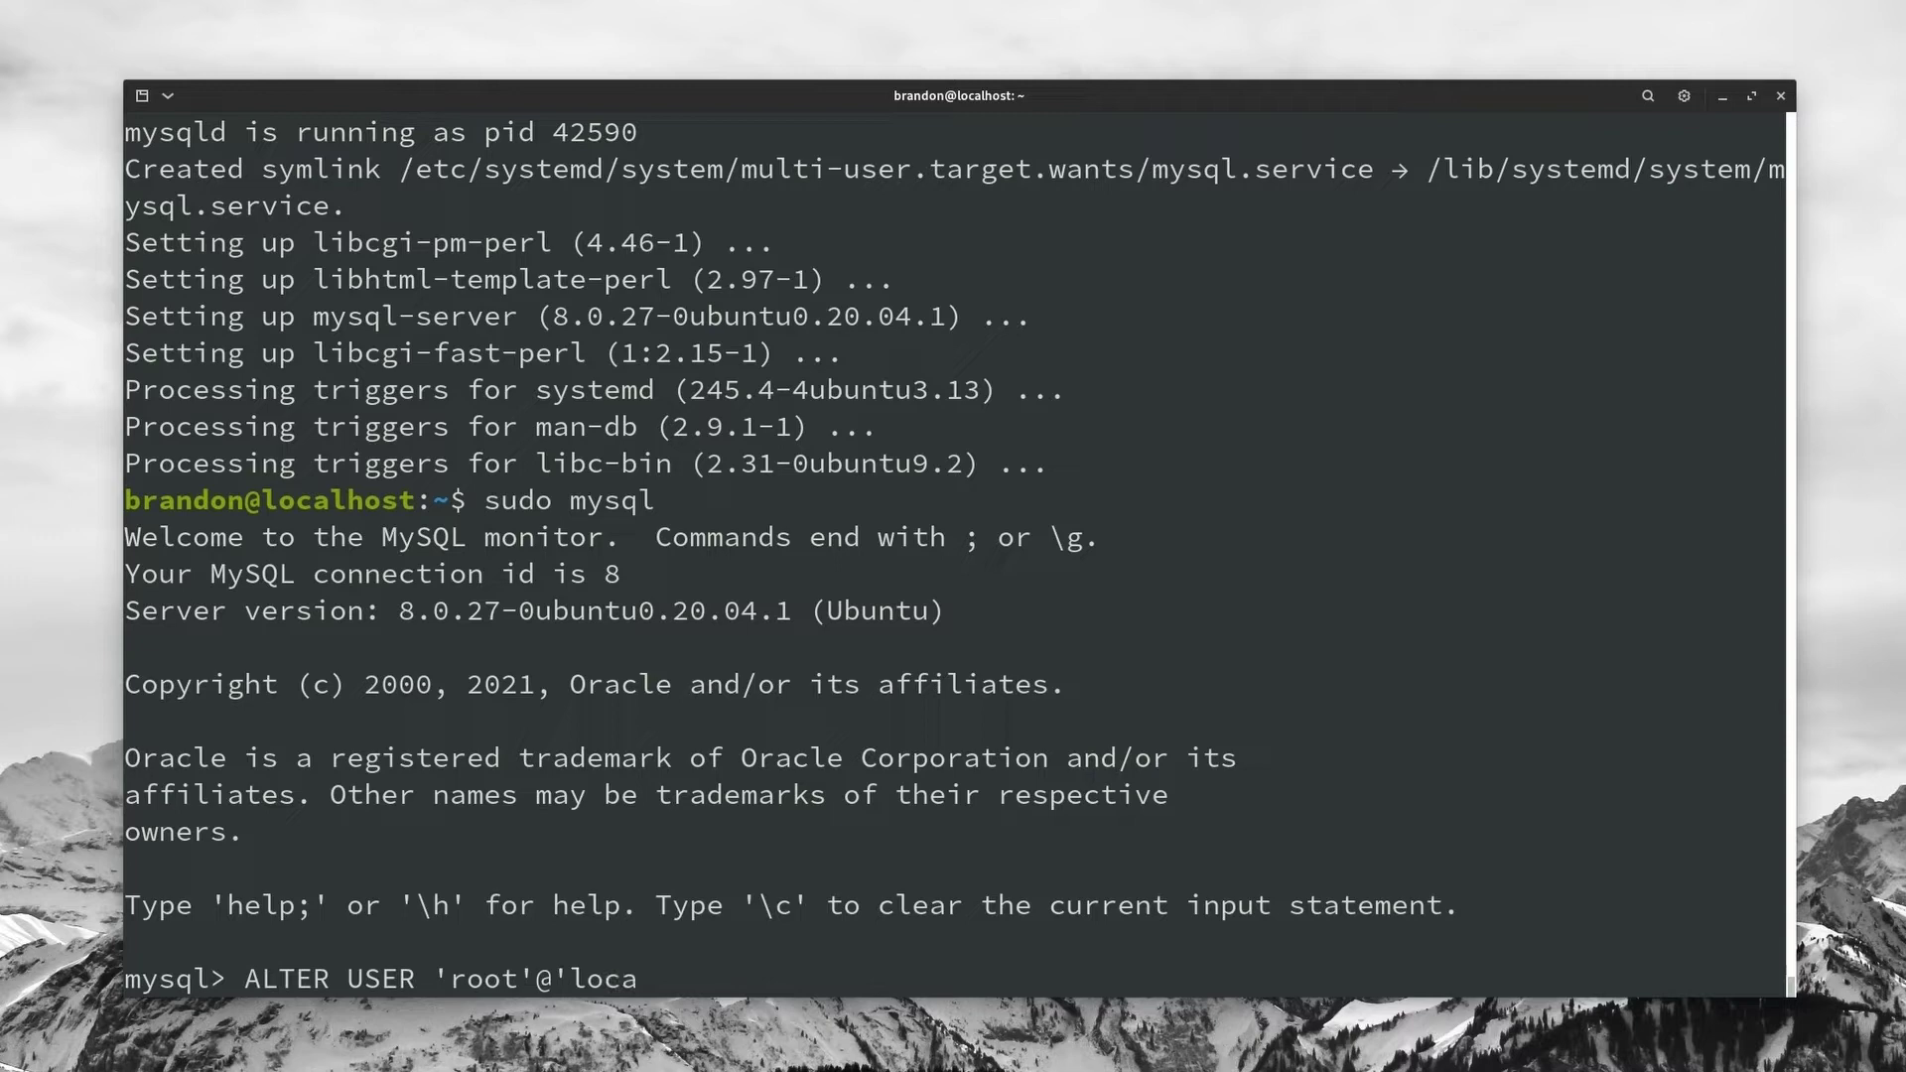
text(lhost' IDENTI)
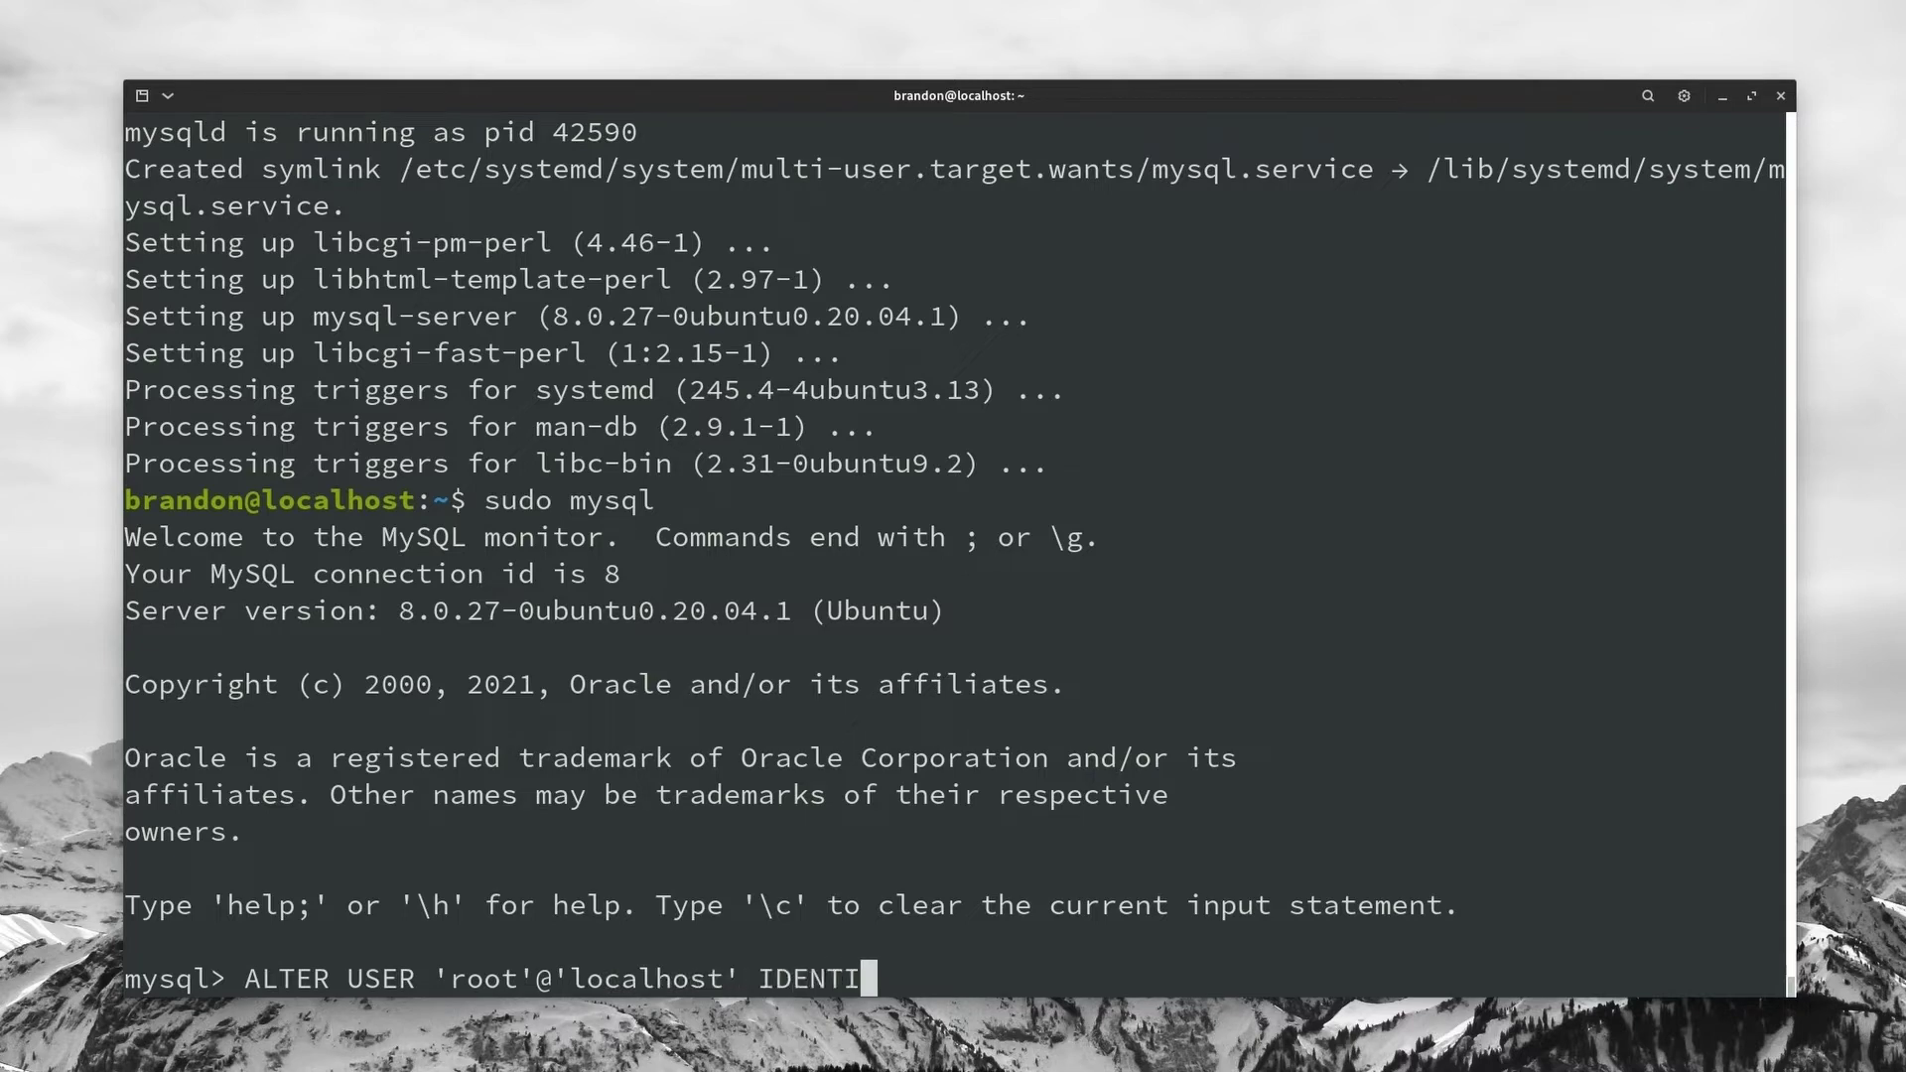
text(FIED WITH my)
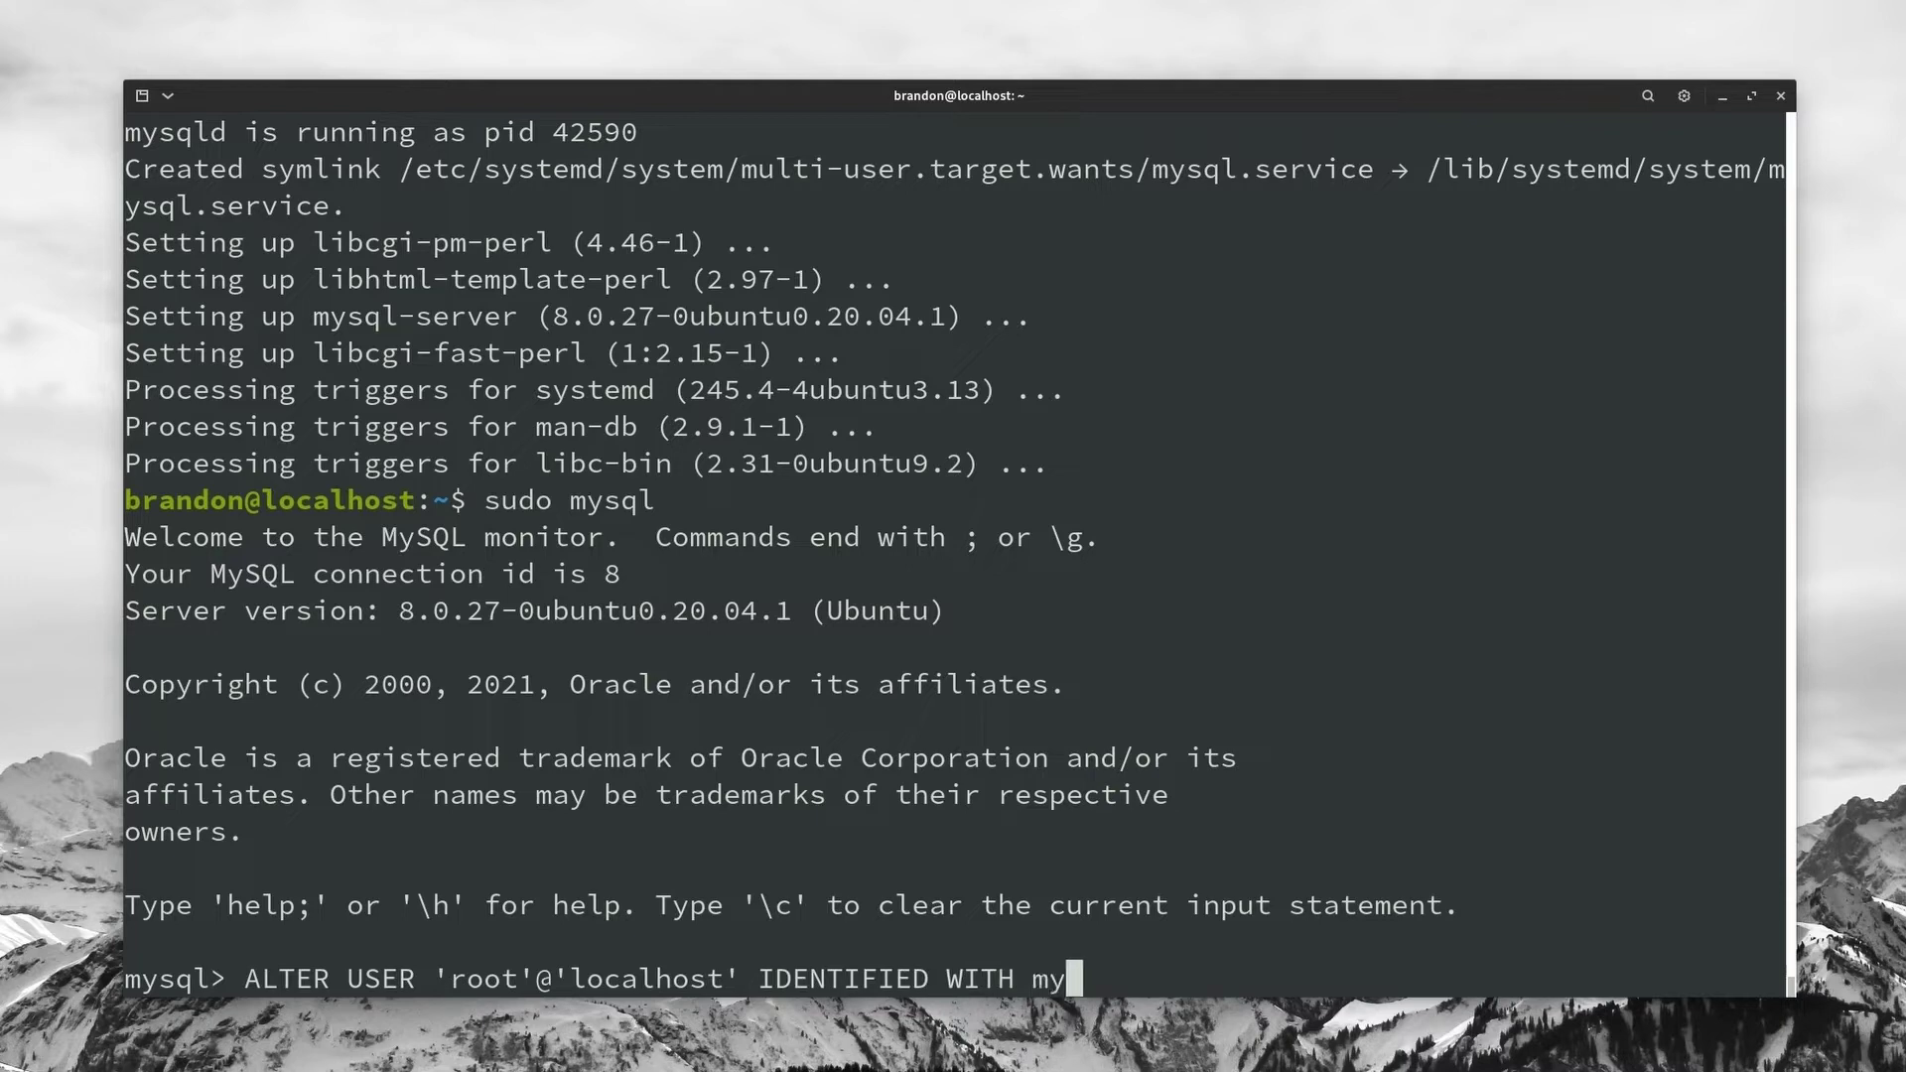
text(sql_nativ)
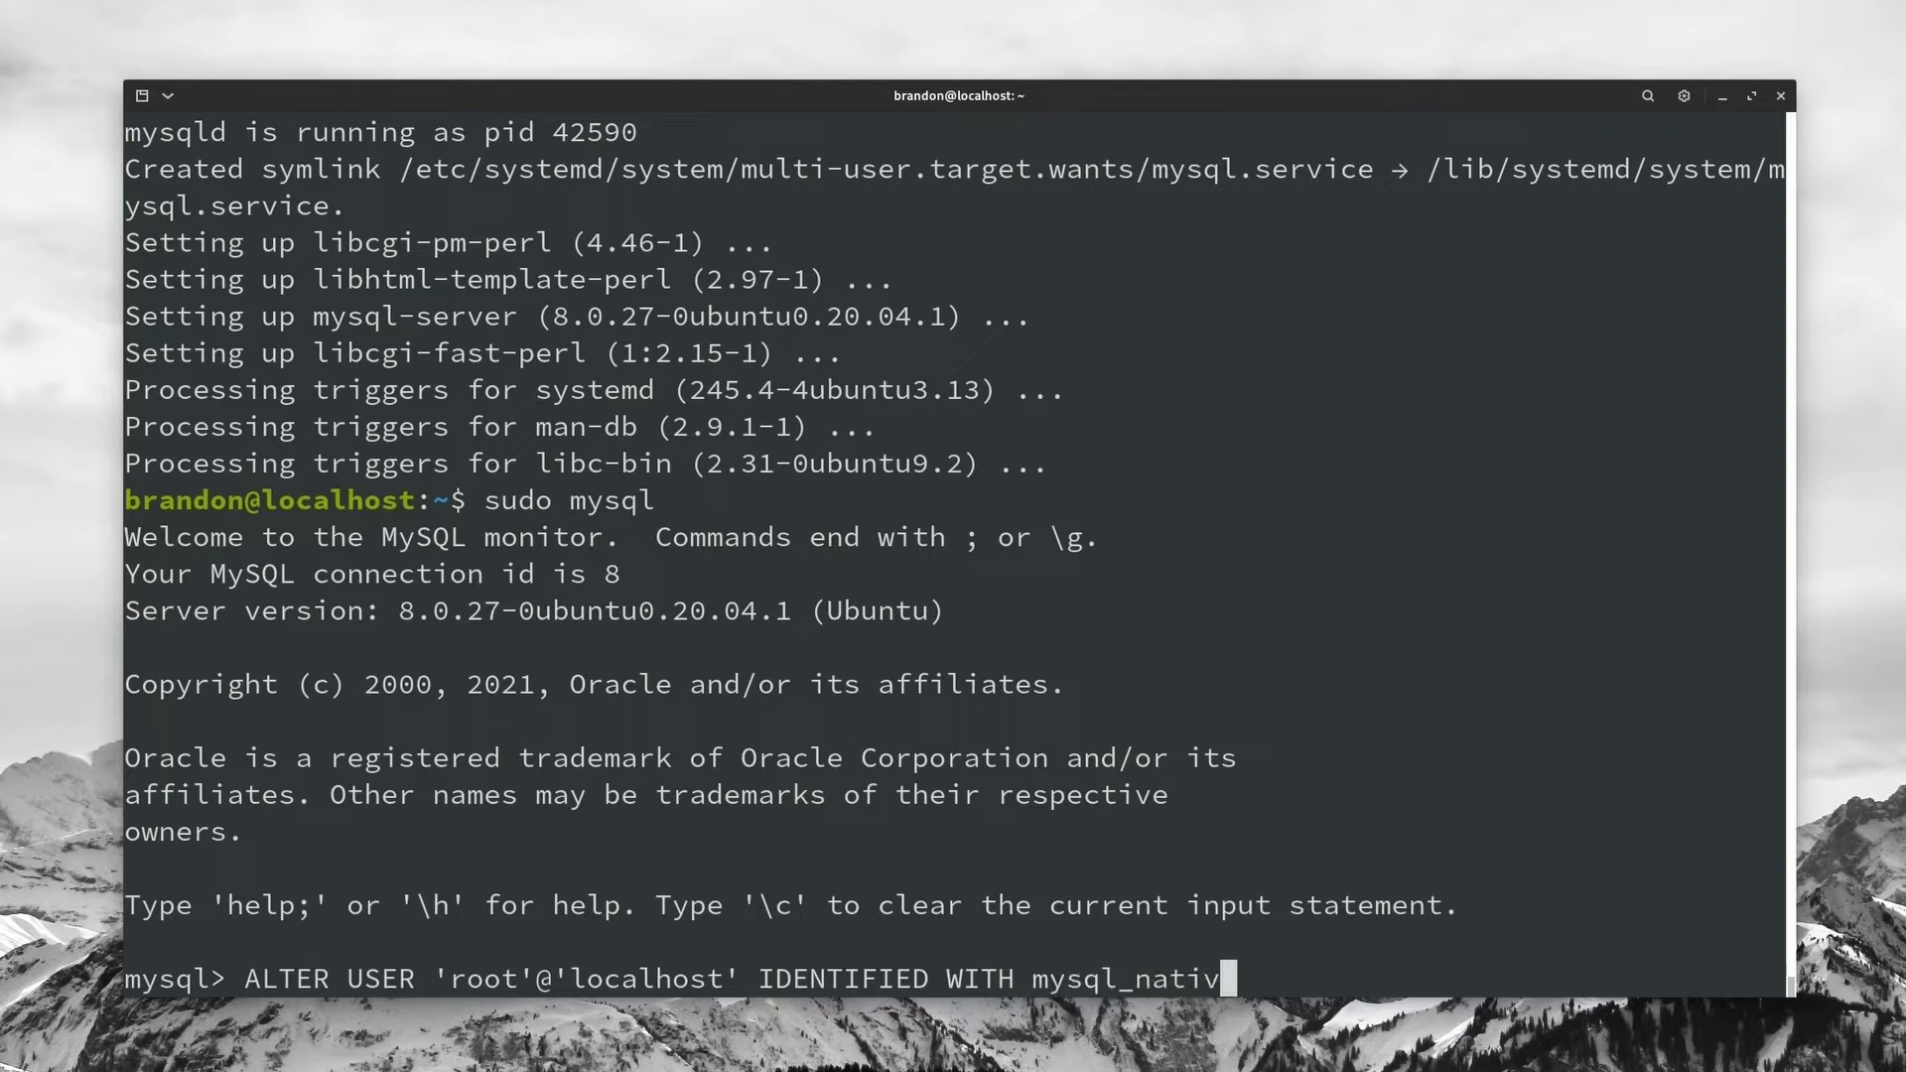
text(e_password BY ')
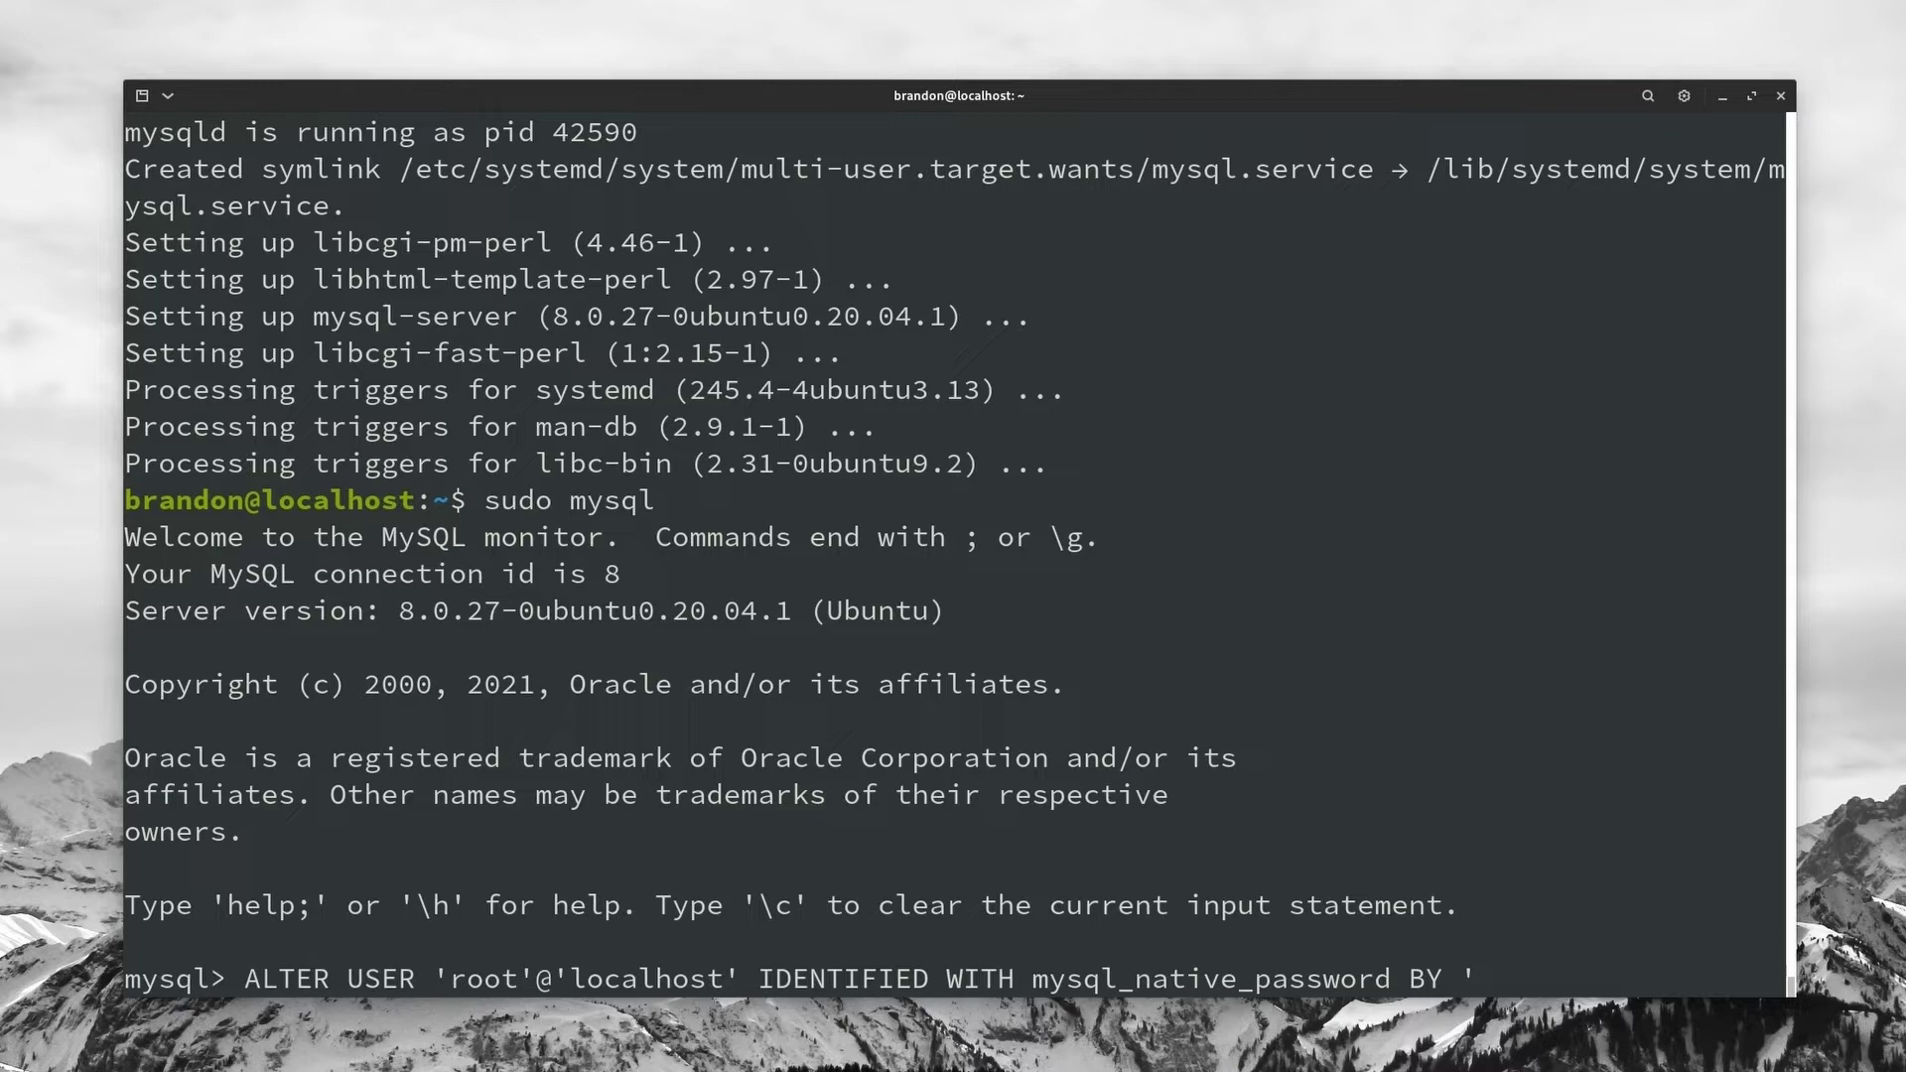
text(linode';)
key(Return)
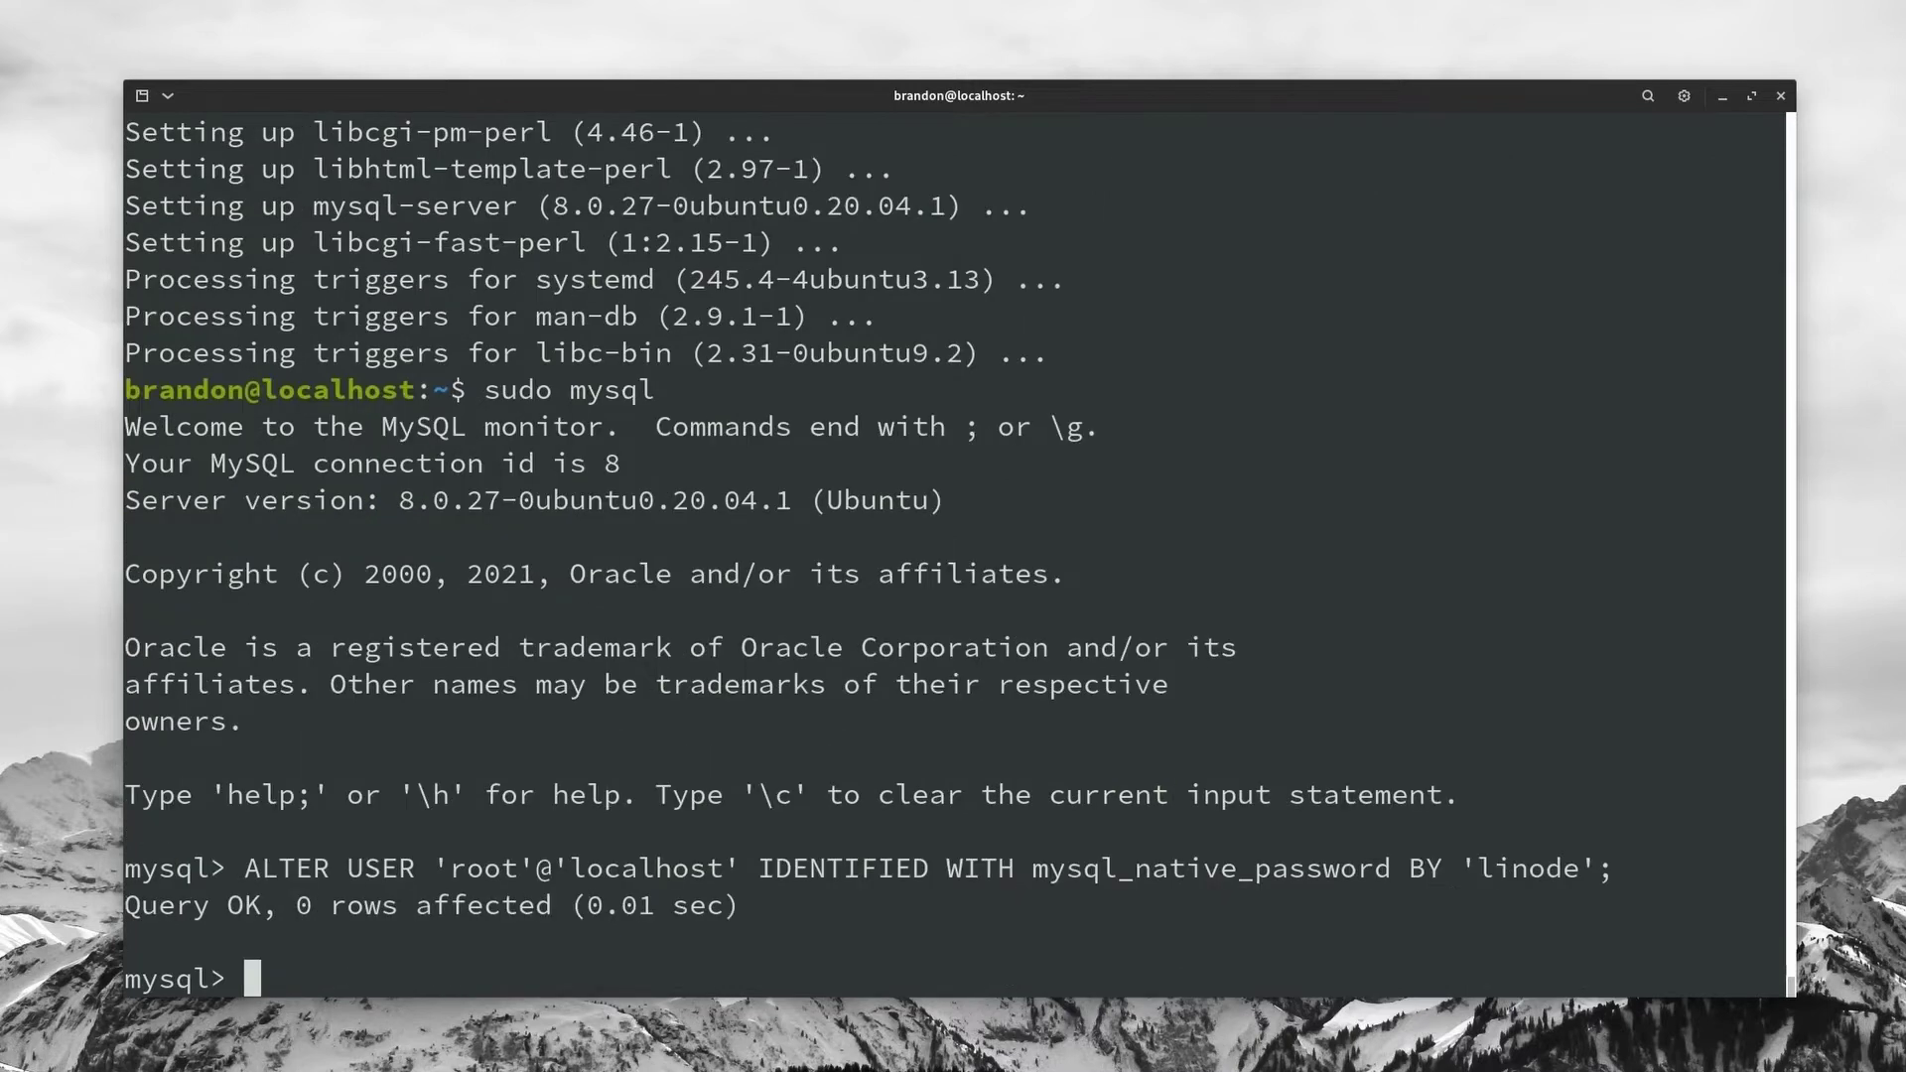
text(quit)
key(Return)
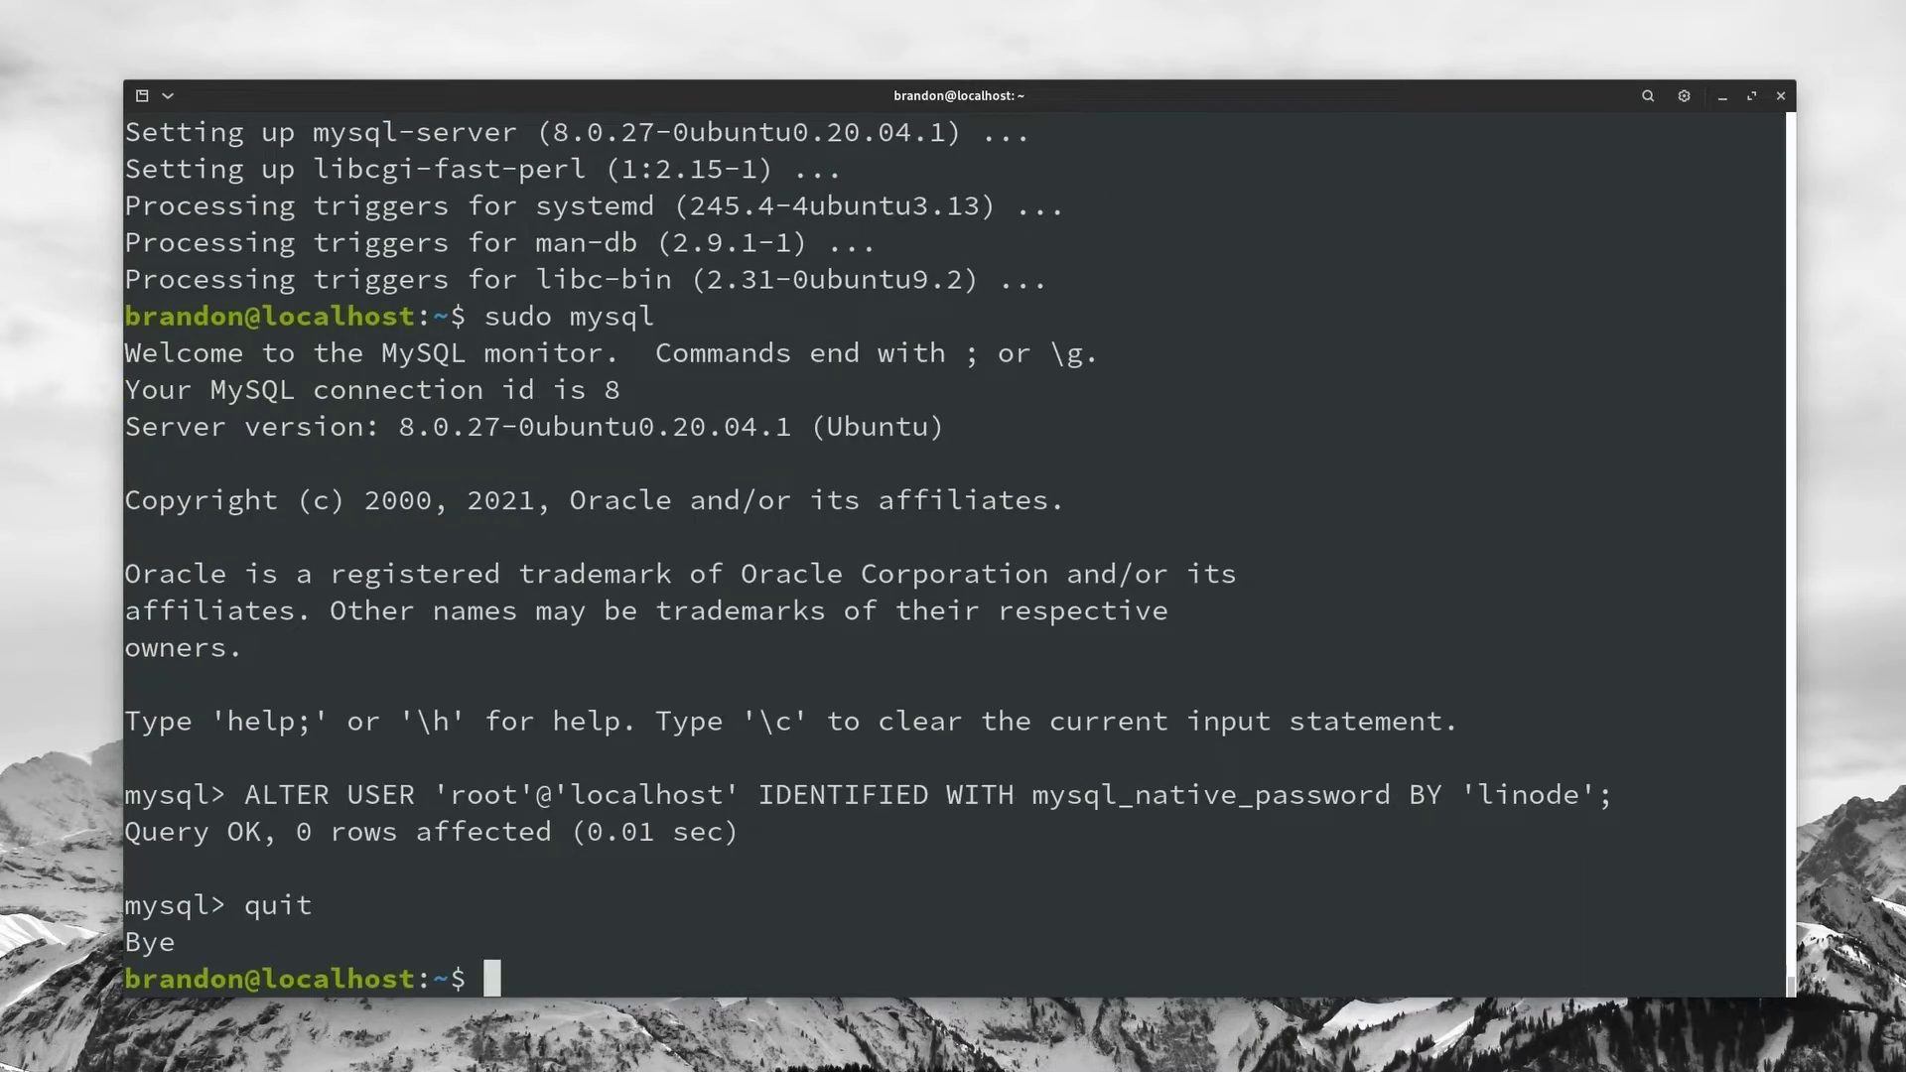
text(curl )
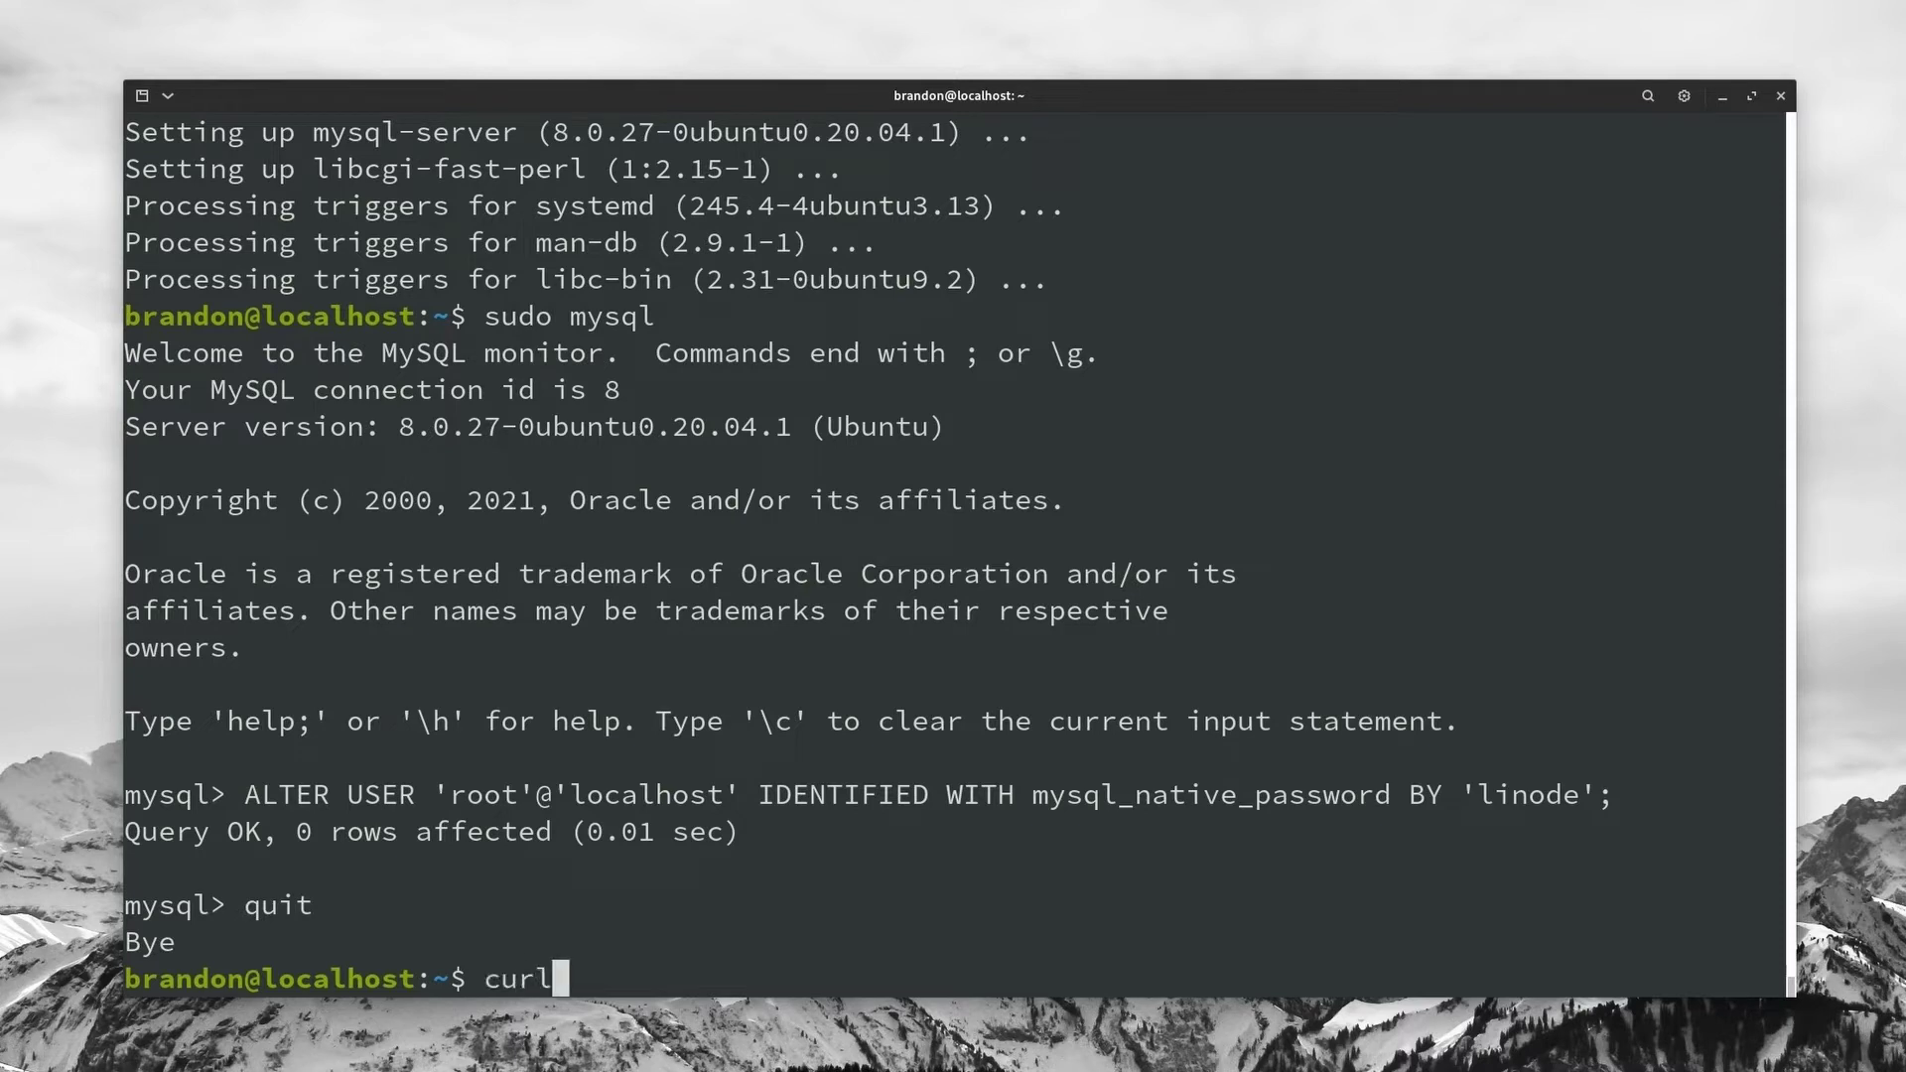
text(-sL)
text(https://deb.nodesource.com/setup_16.x)
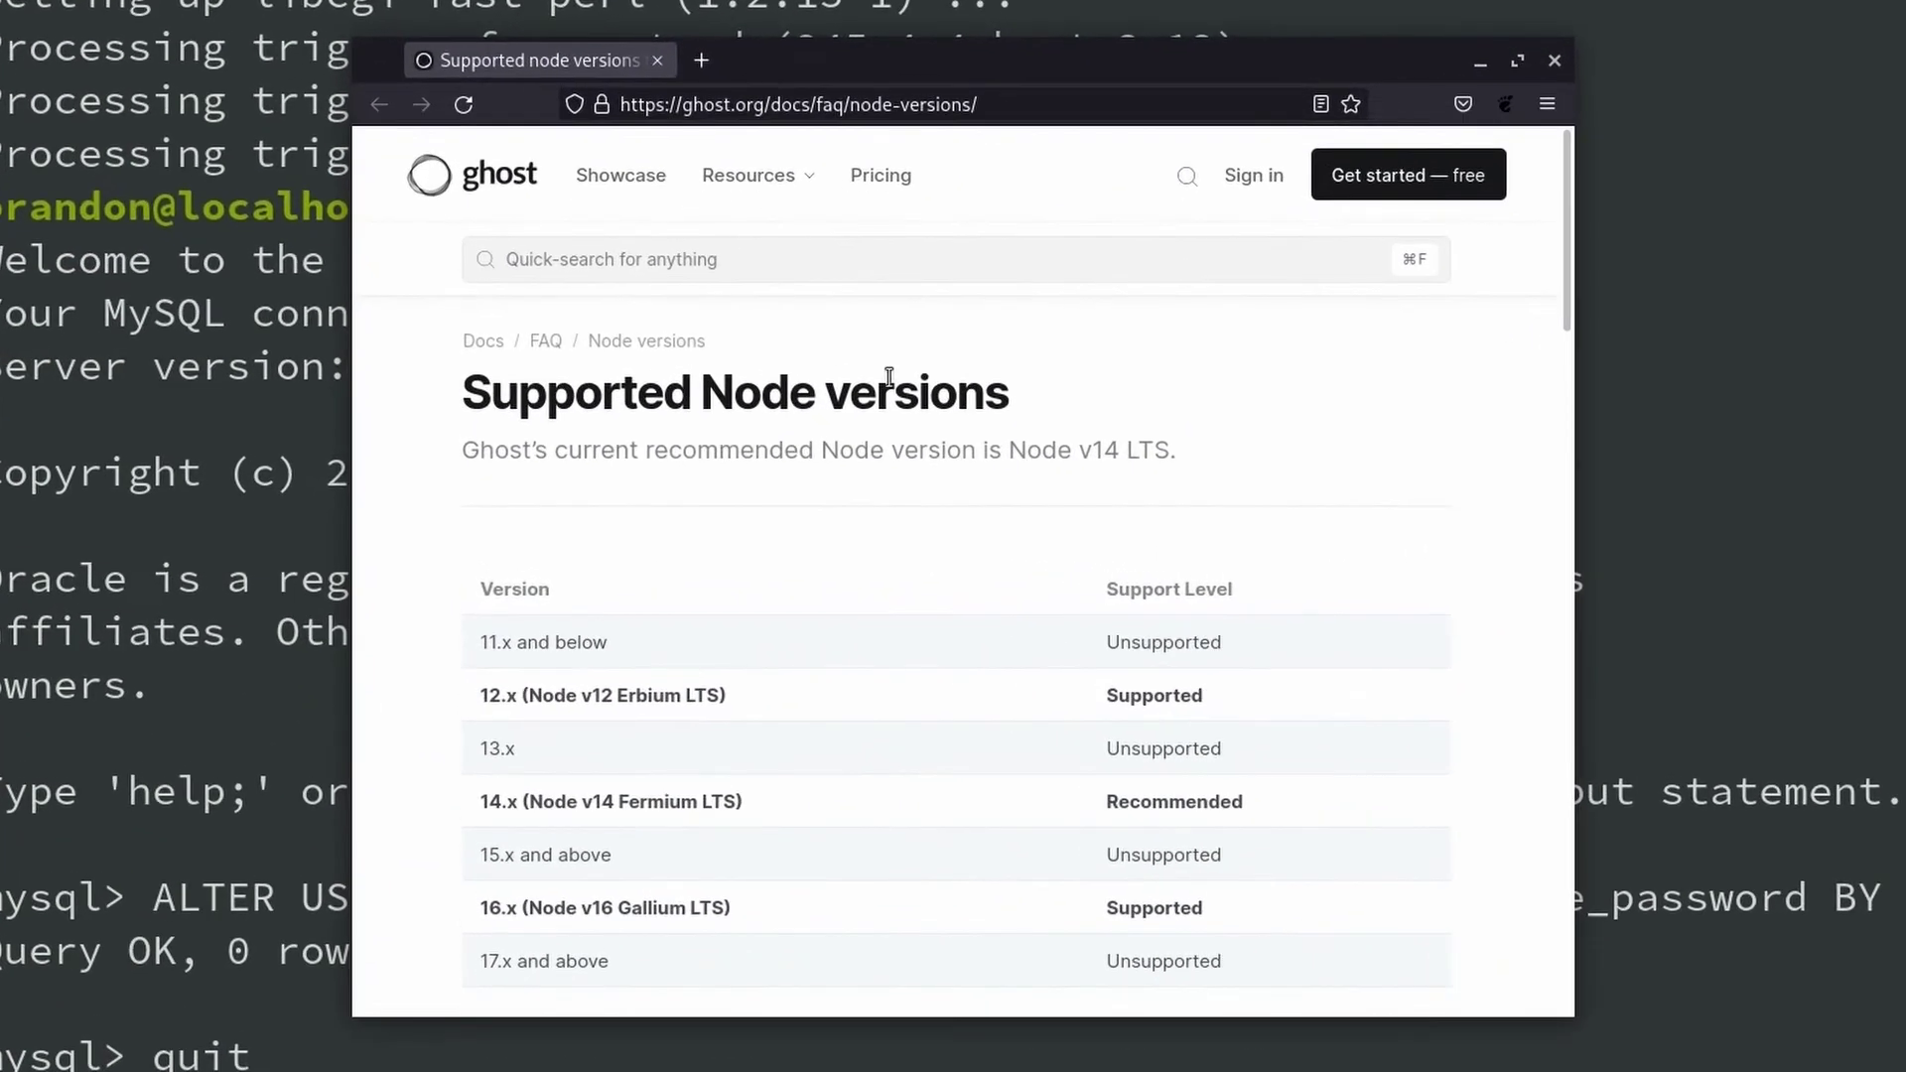
Step: Confirm the 16.x (Node v16 Gallium LTS) row is listed as Supported, then close Firefox
scroll(928, 465, down, 4)
scroll(596, 427, up, 1)
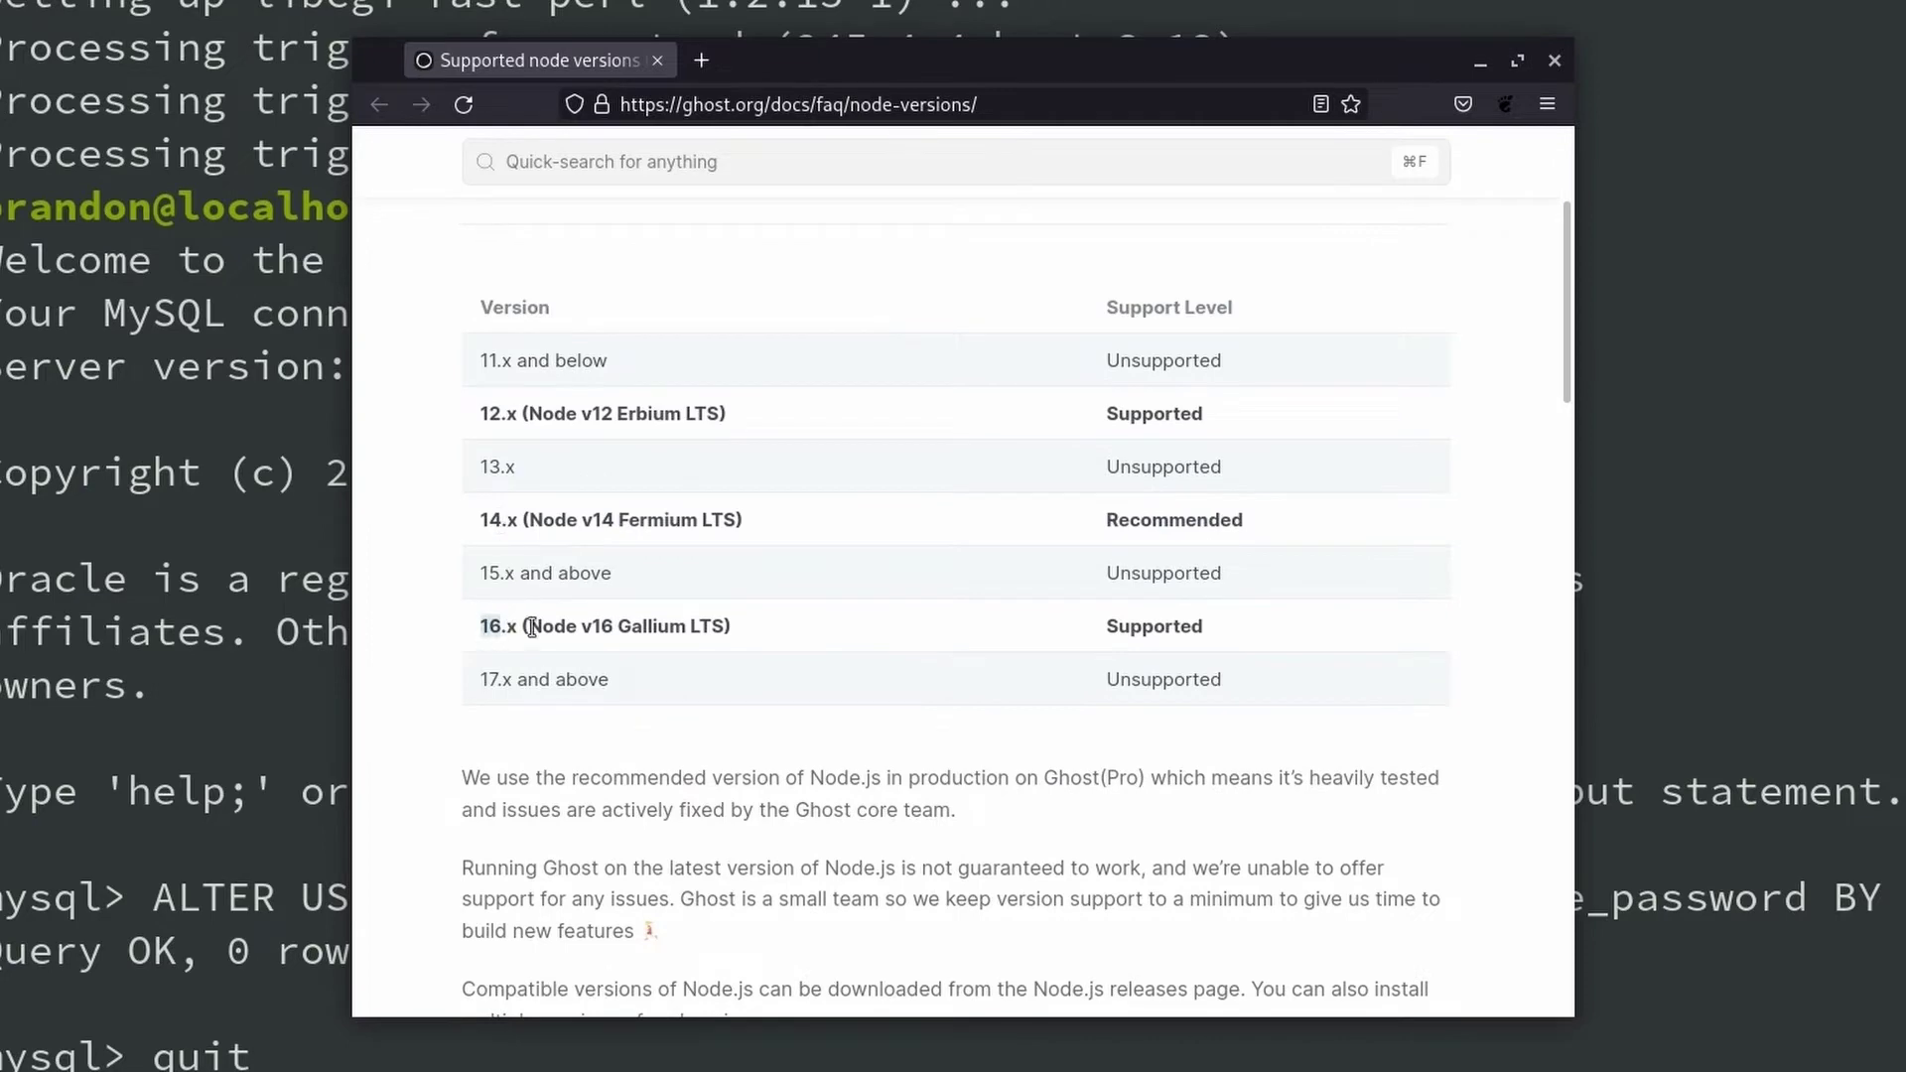
drag(532, 627, 1201, 631)
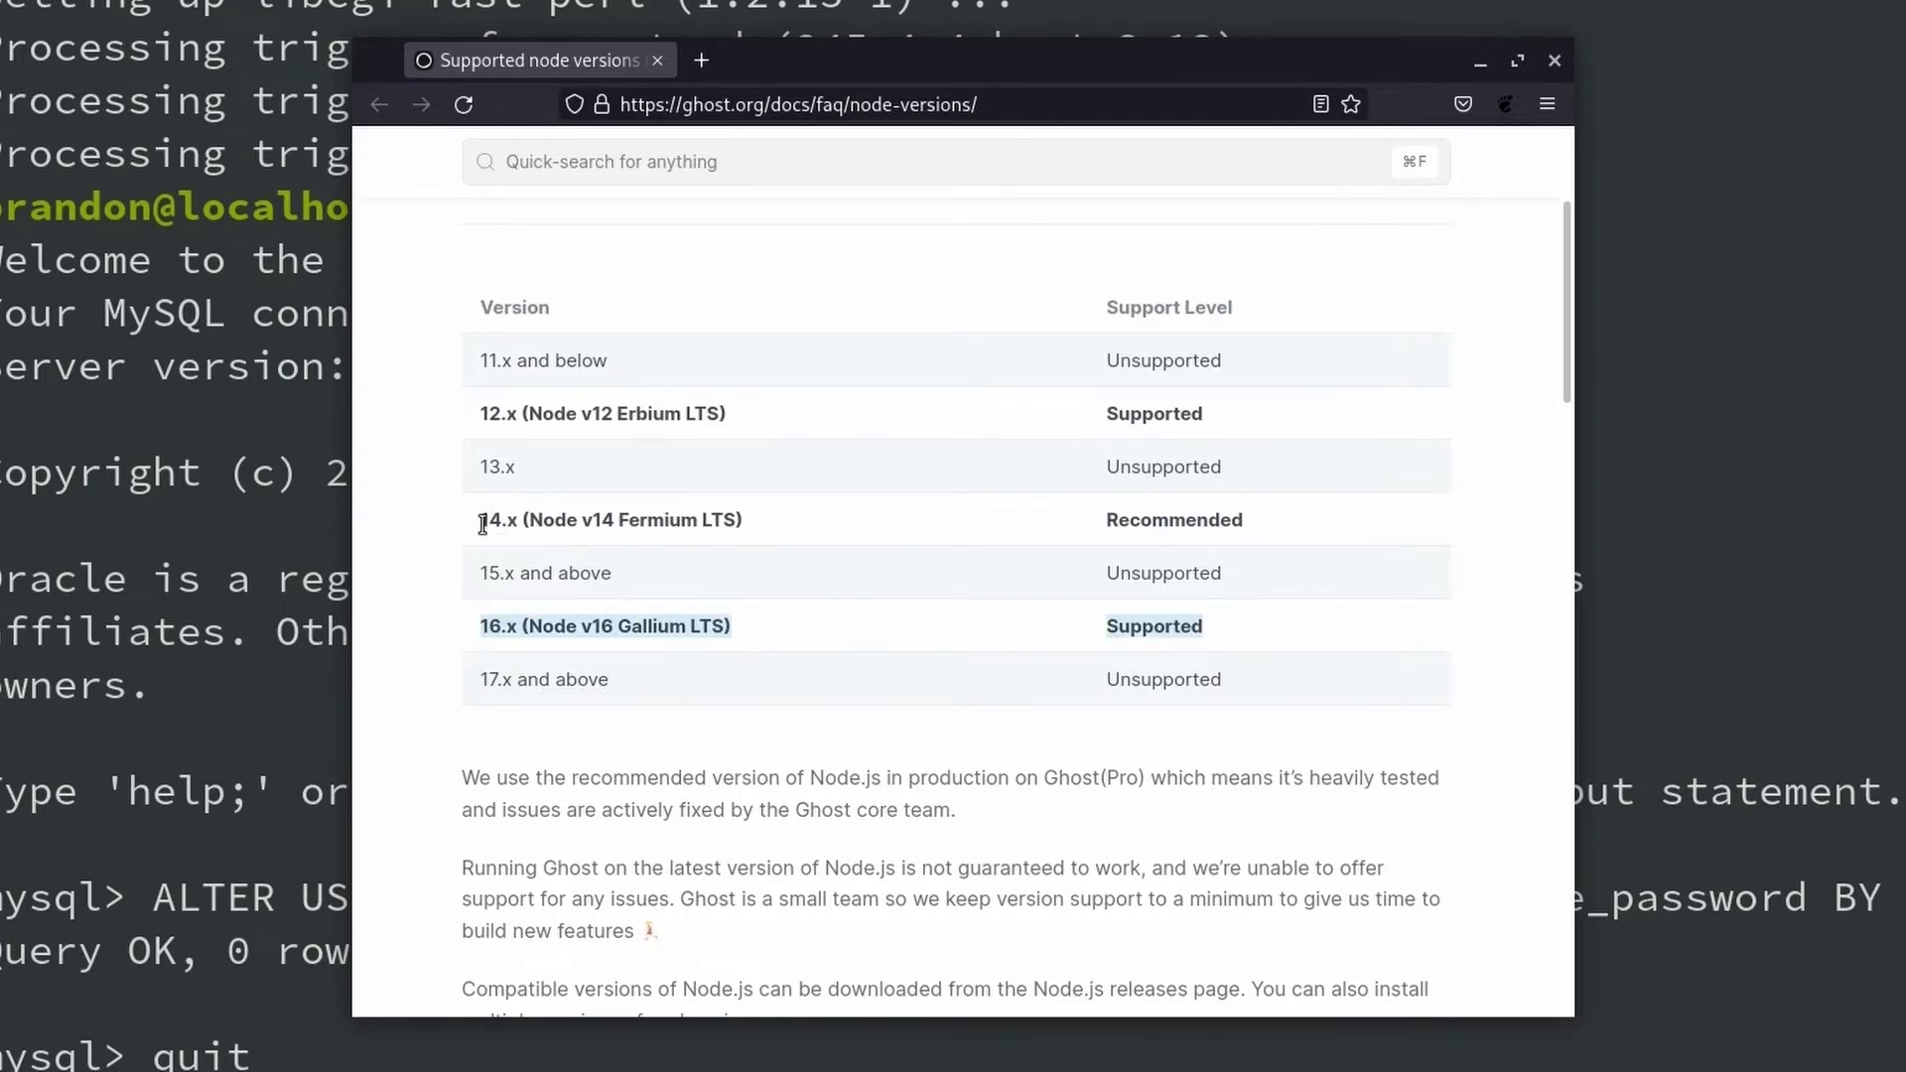
click(1553, 61)
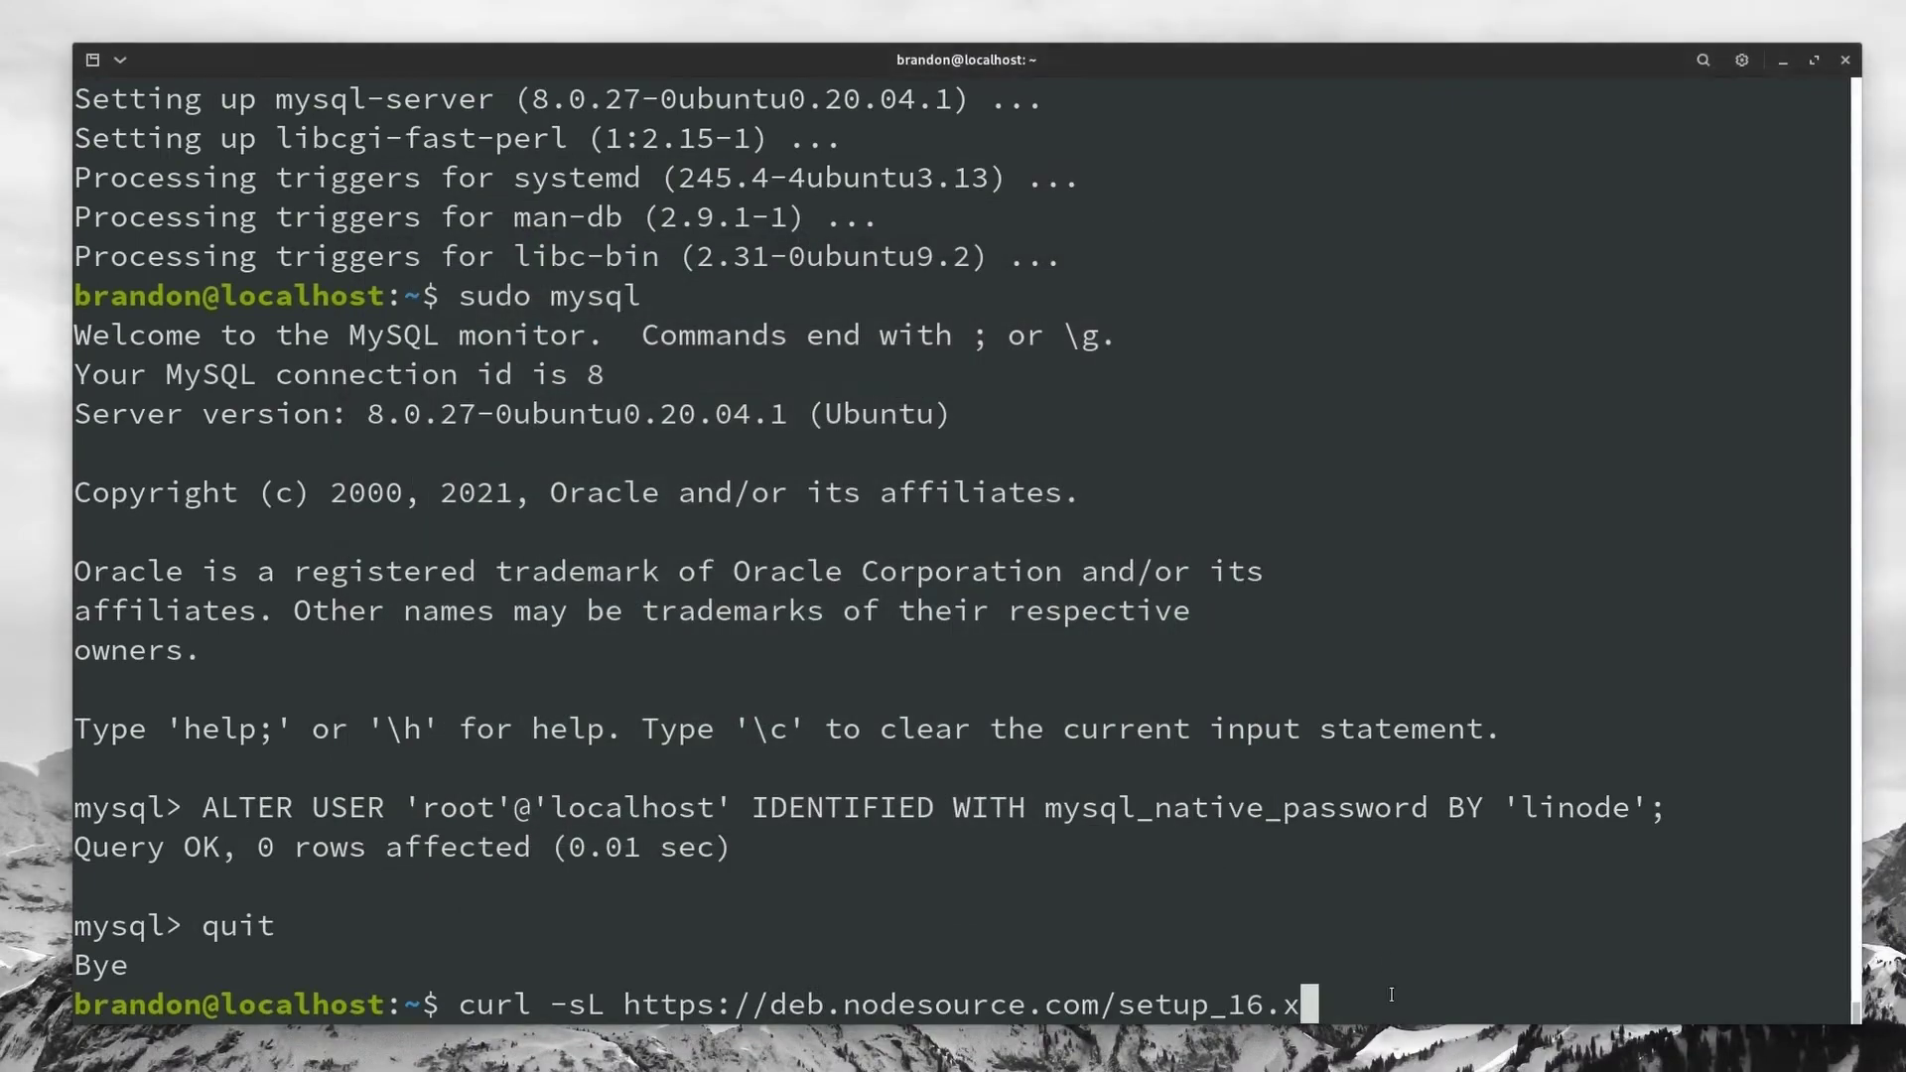
Step: Pipe the NodeSource setup_16.x script to sudo -E bash, then install nodejs 16.13.0 with apt
text(| sudo -E bash)
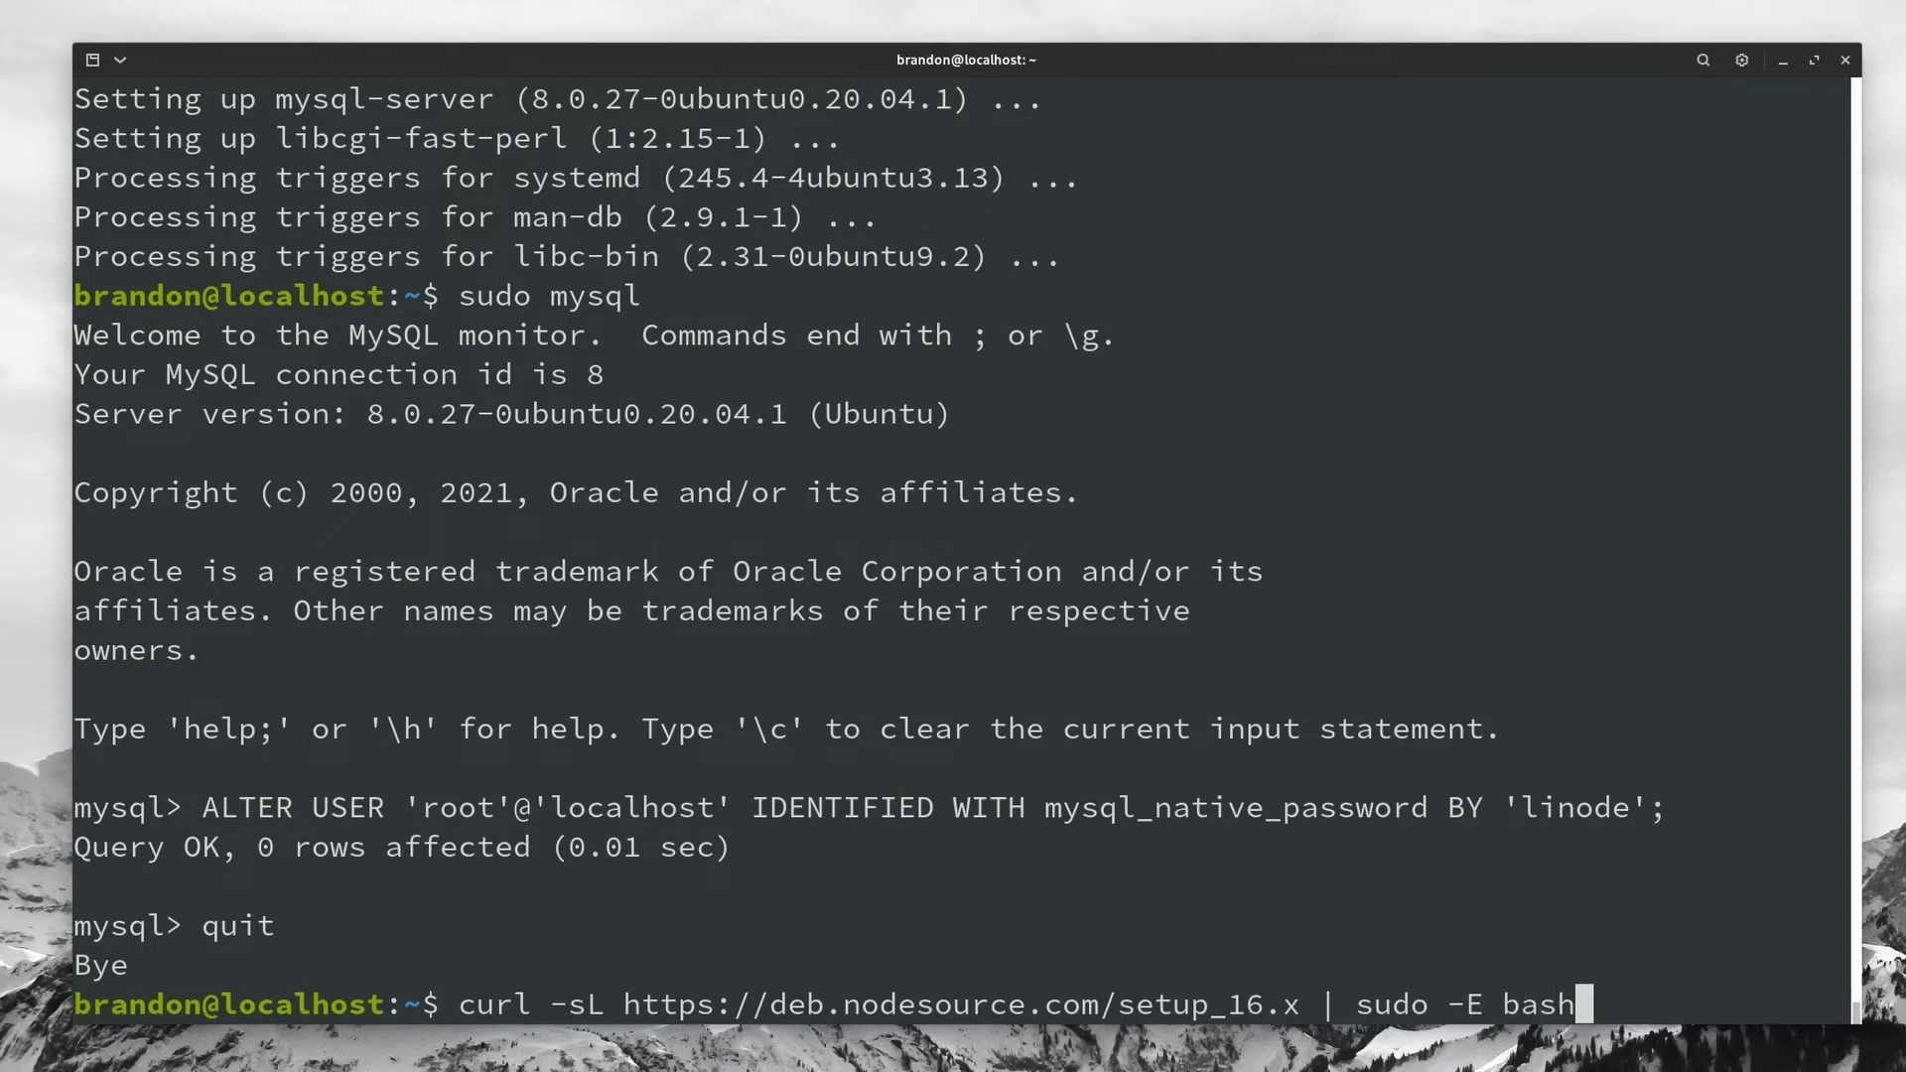
key(Return)
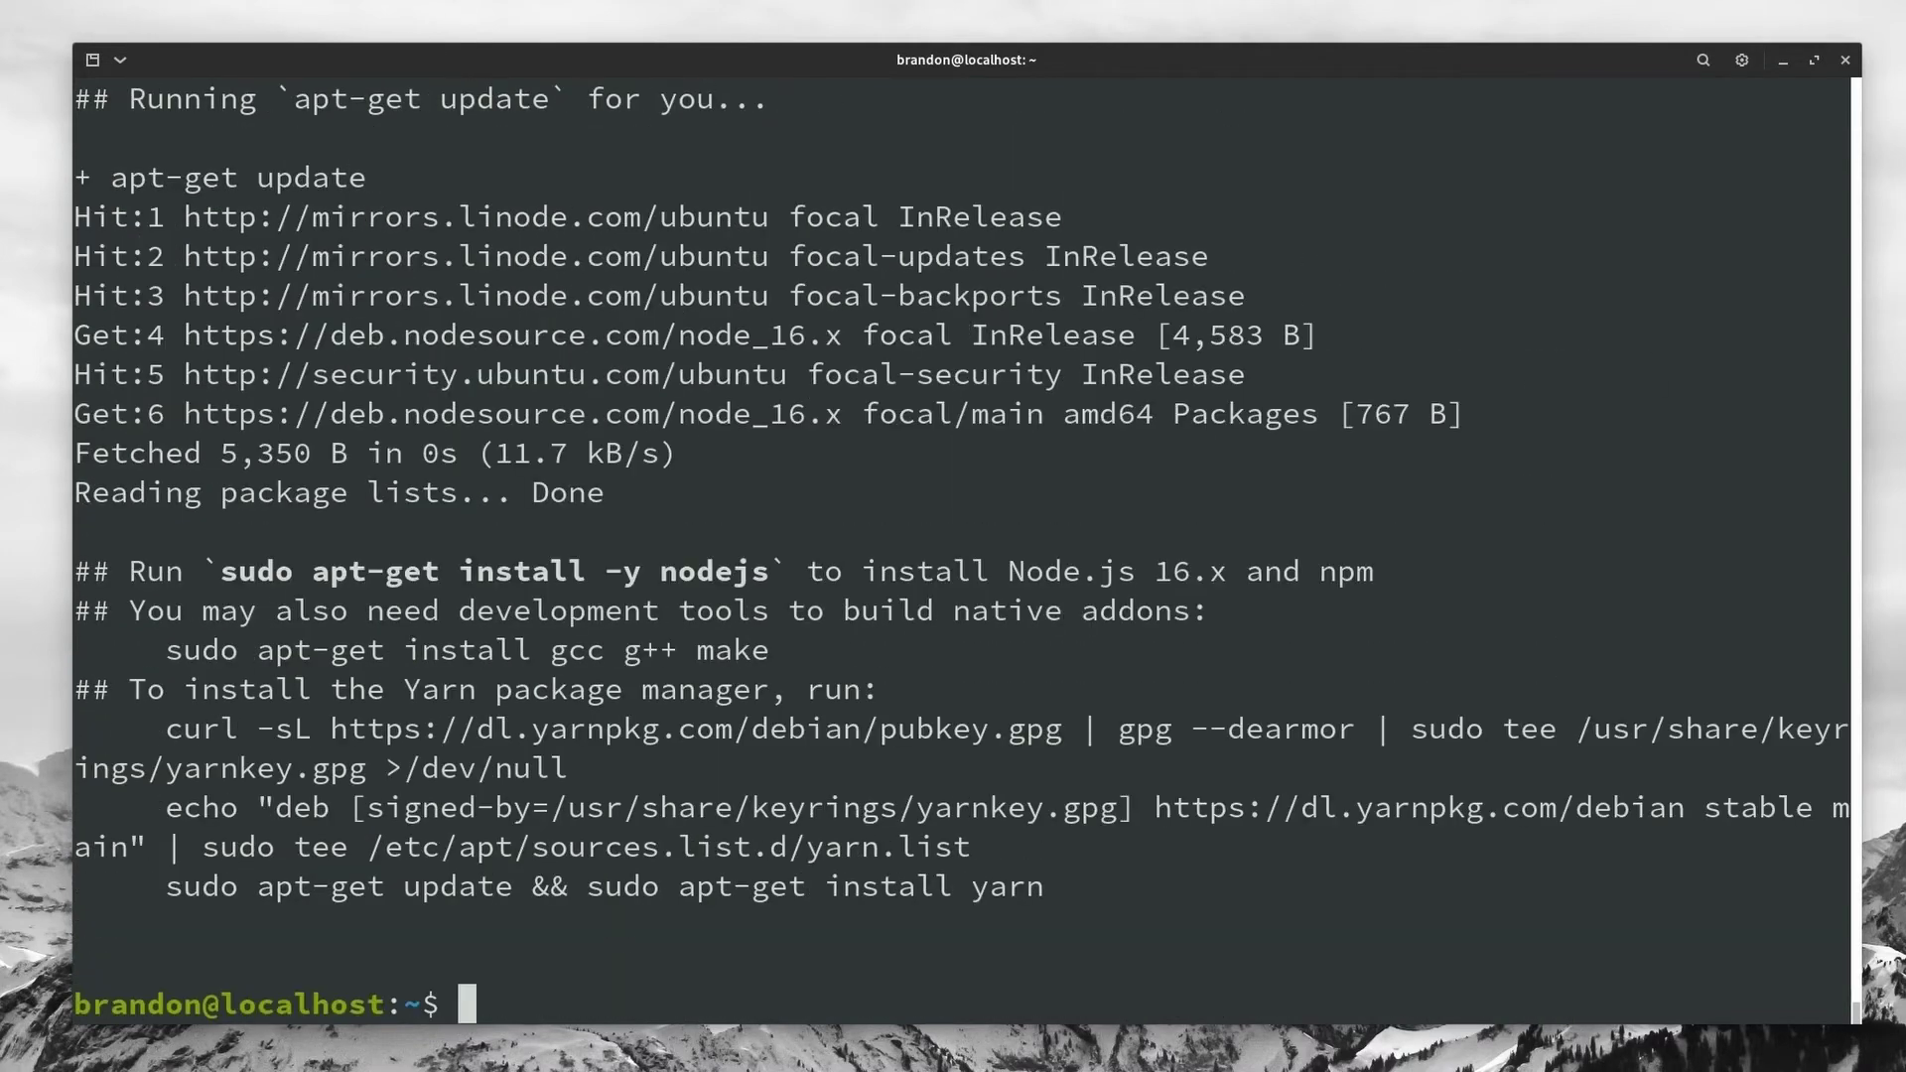
text(sudo )
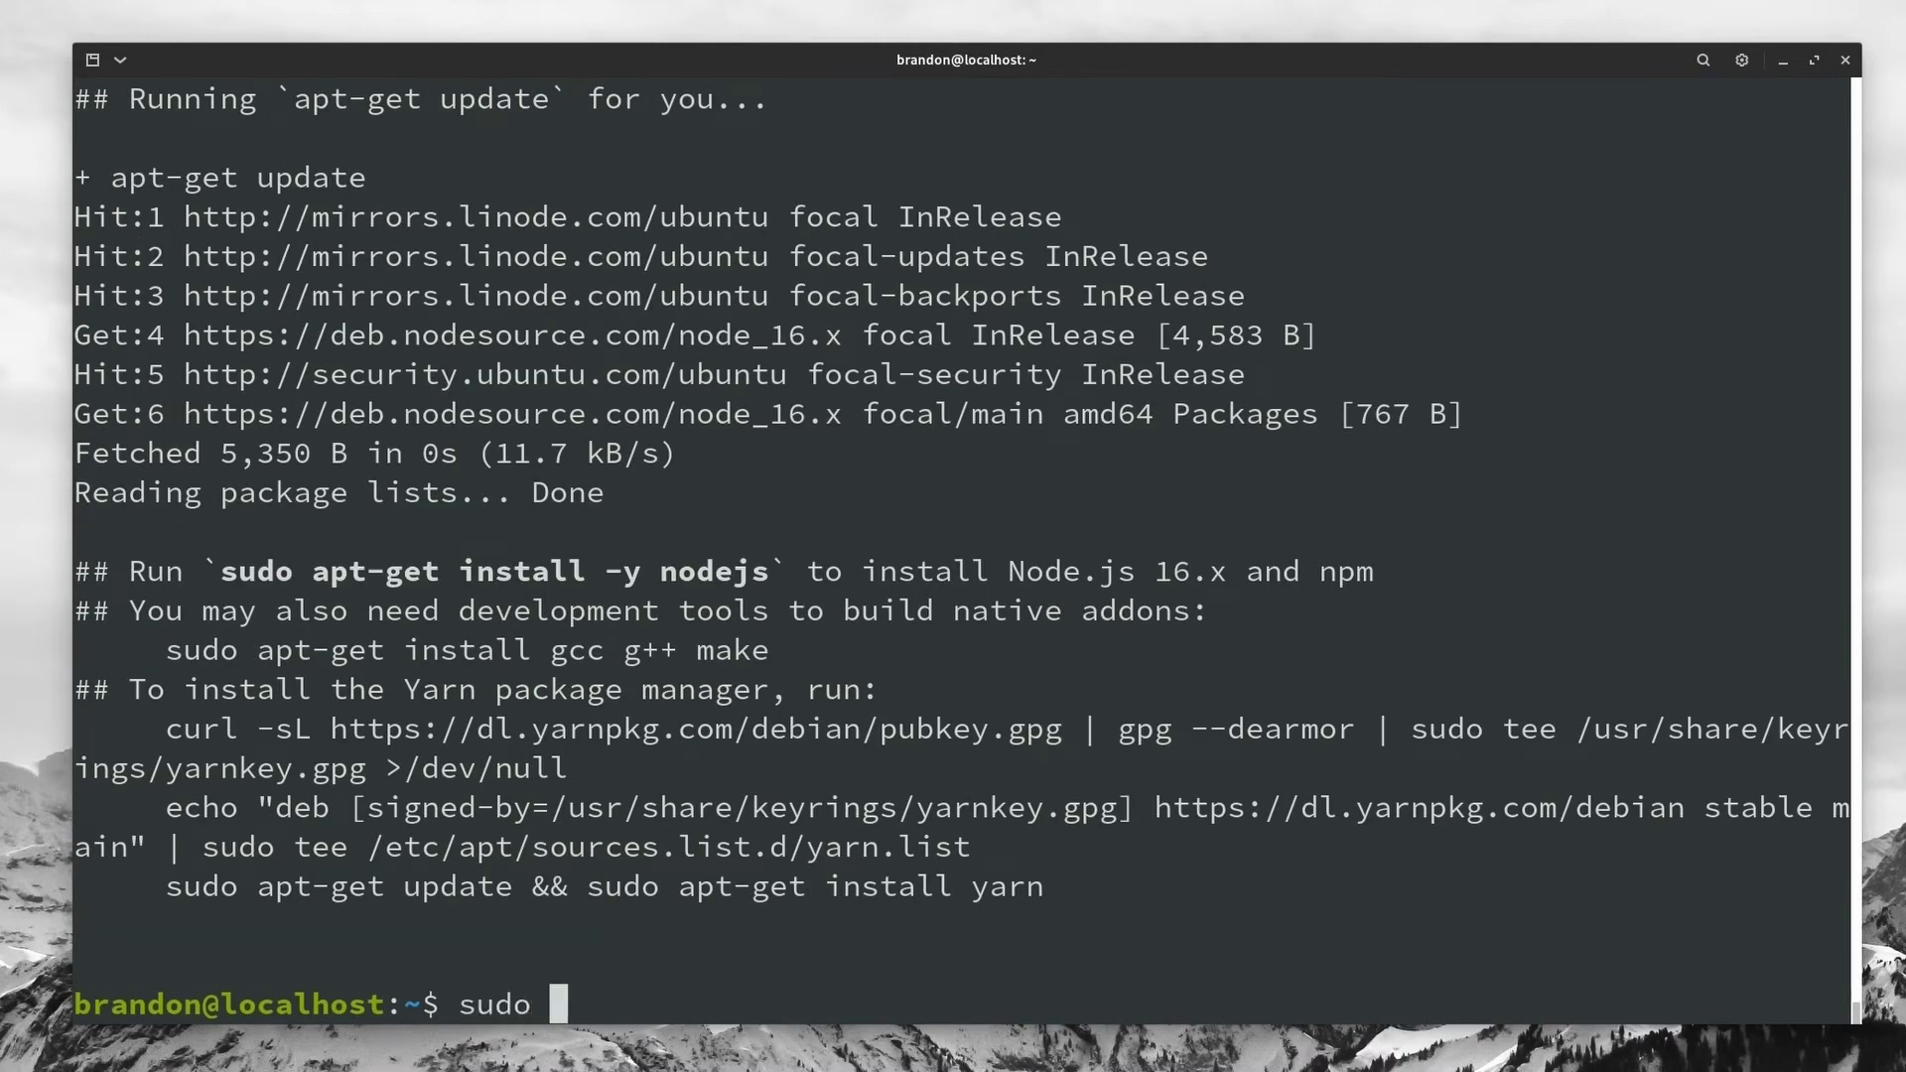
text(apt install)
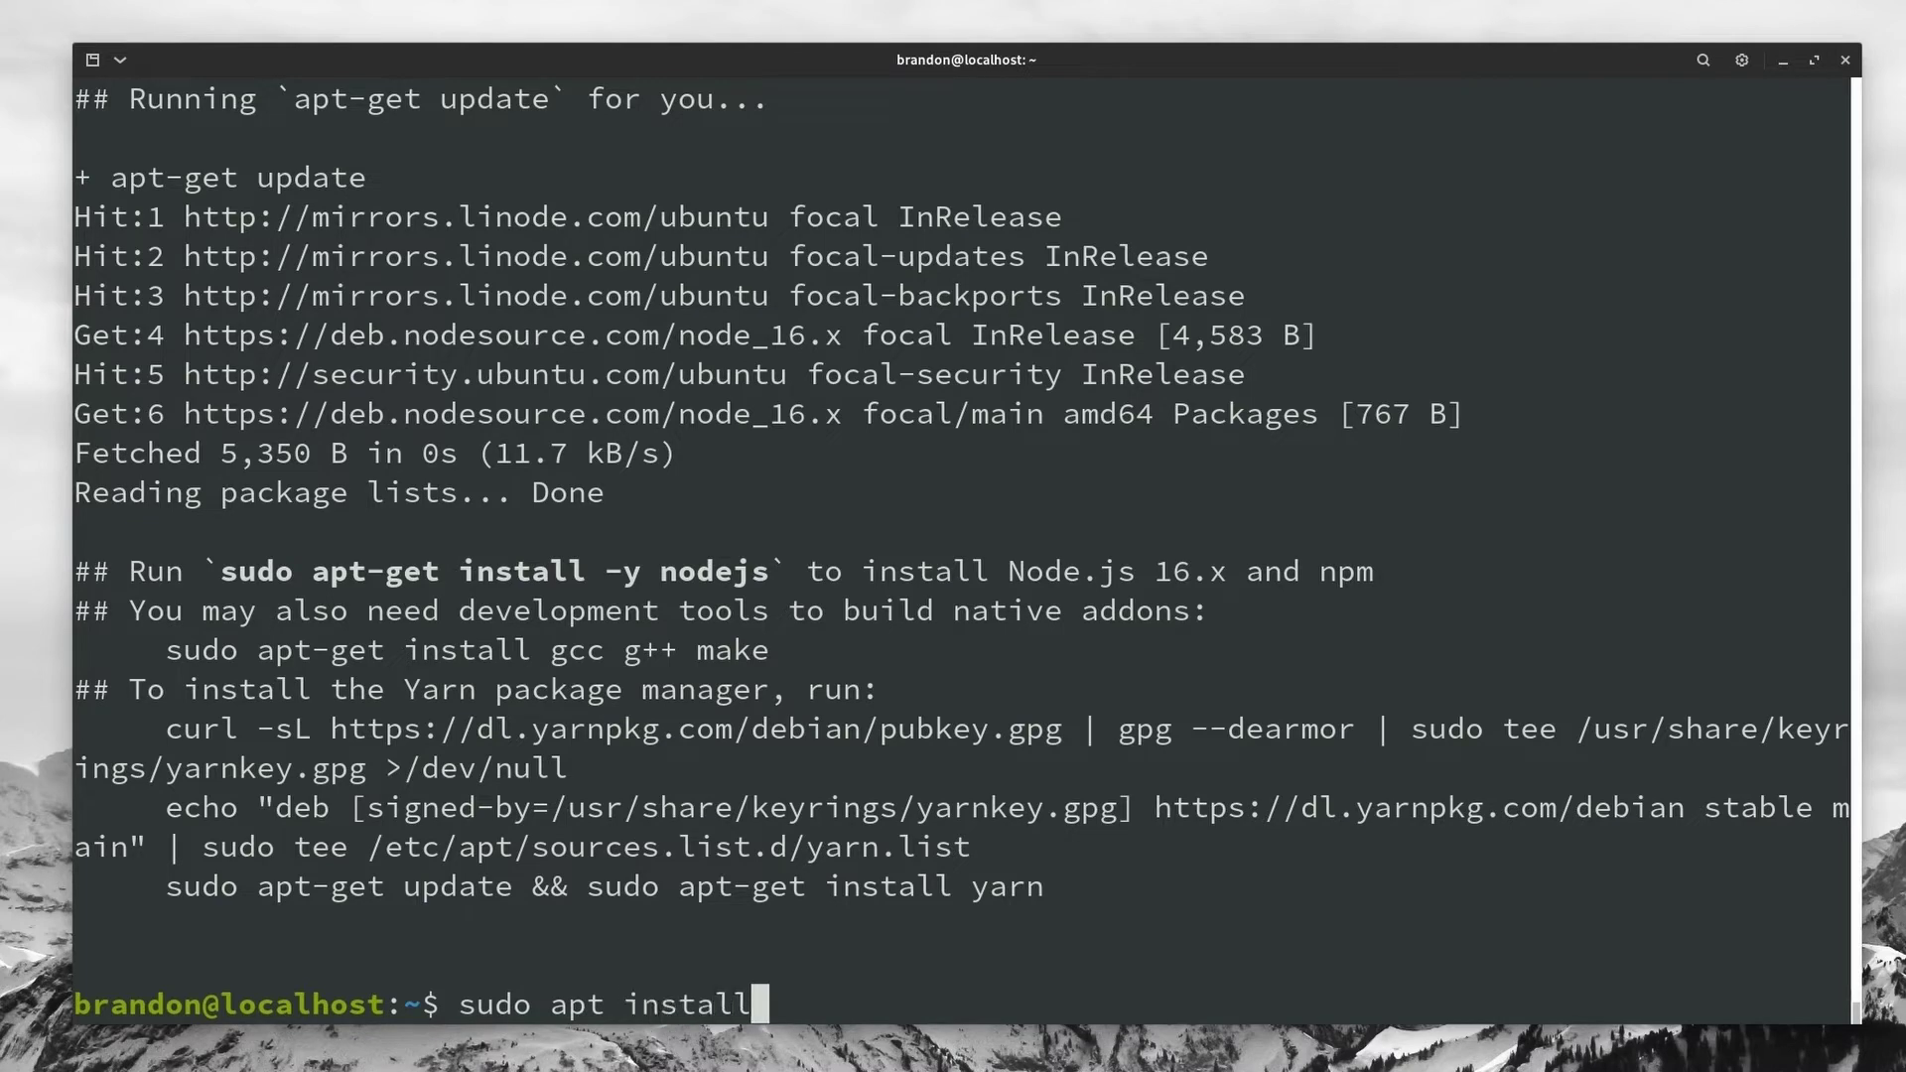
text( nodejs)
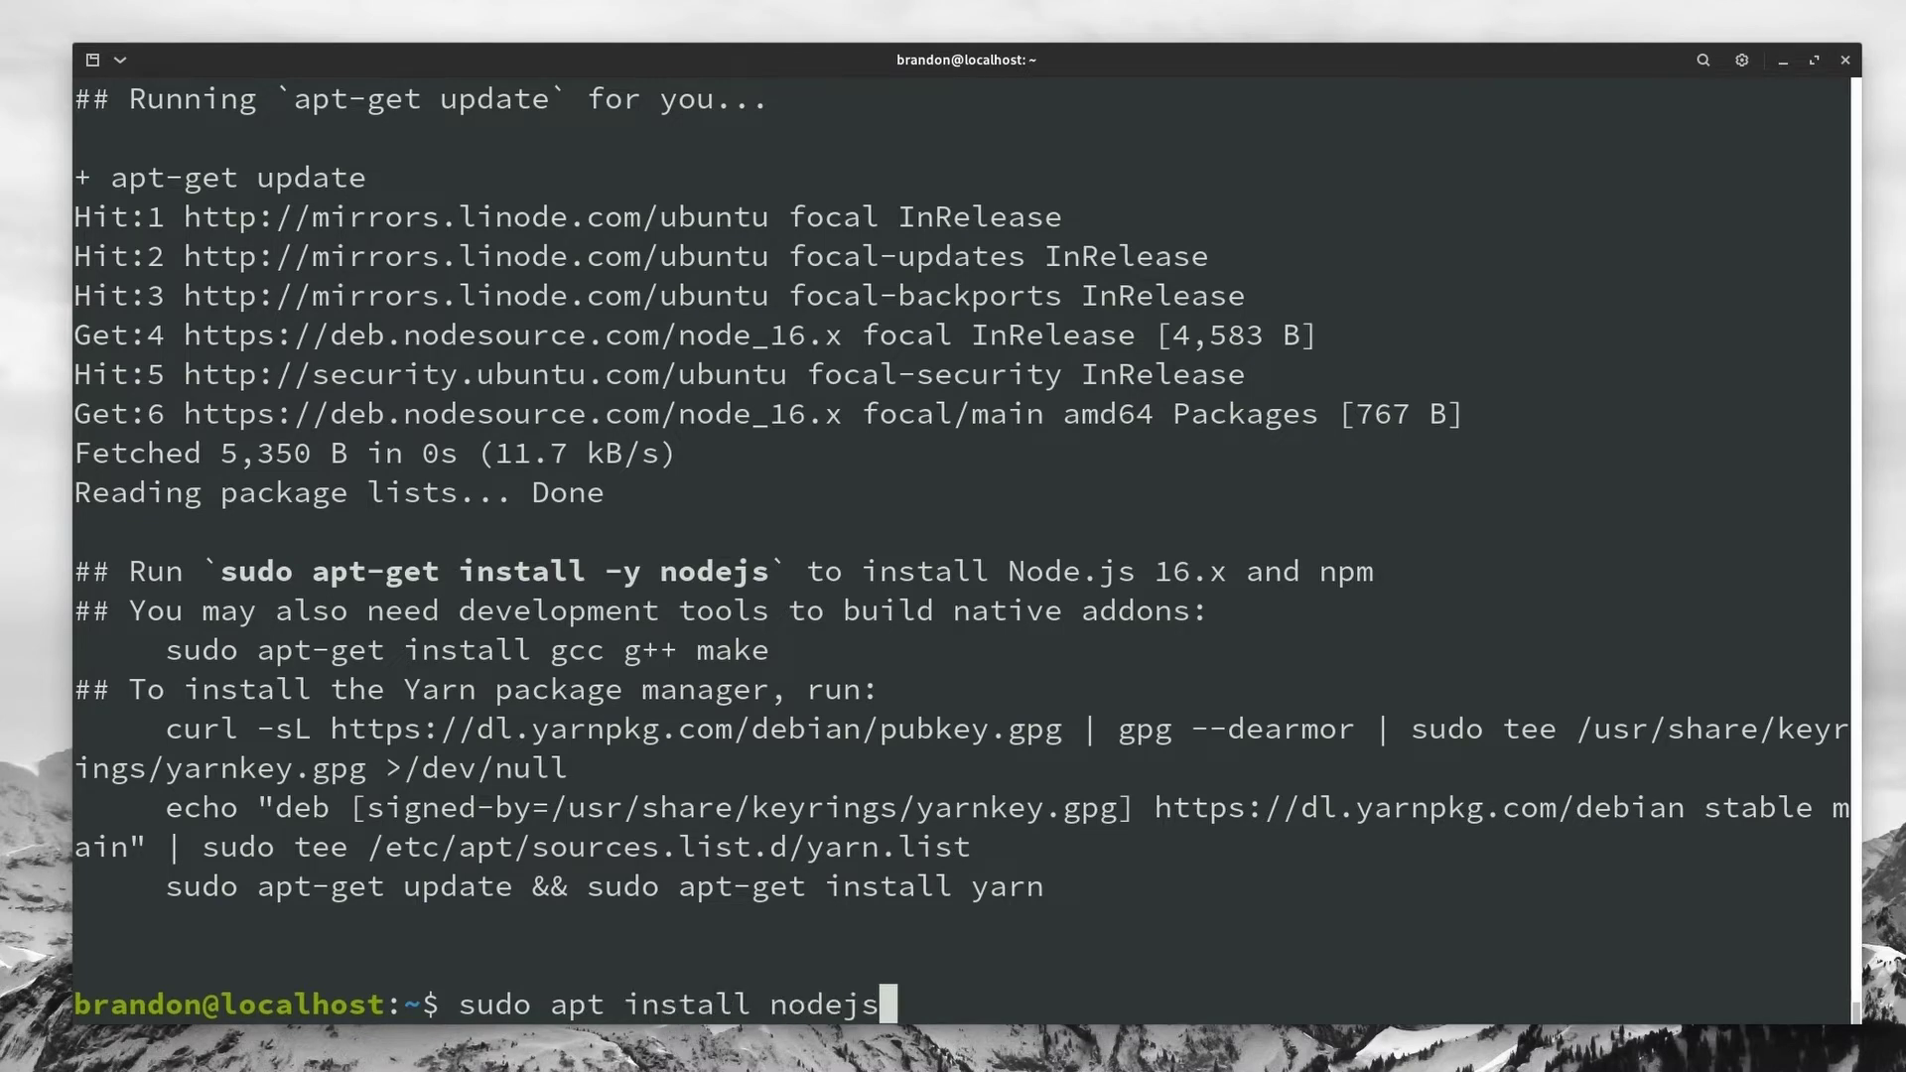
key(Return)
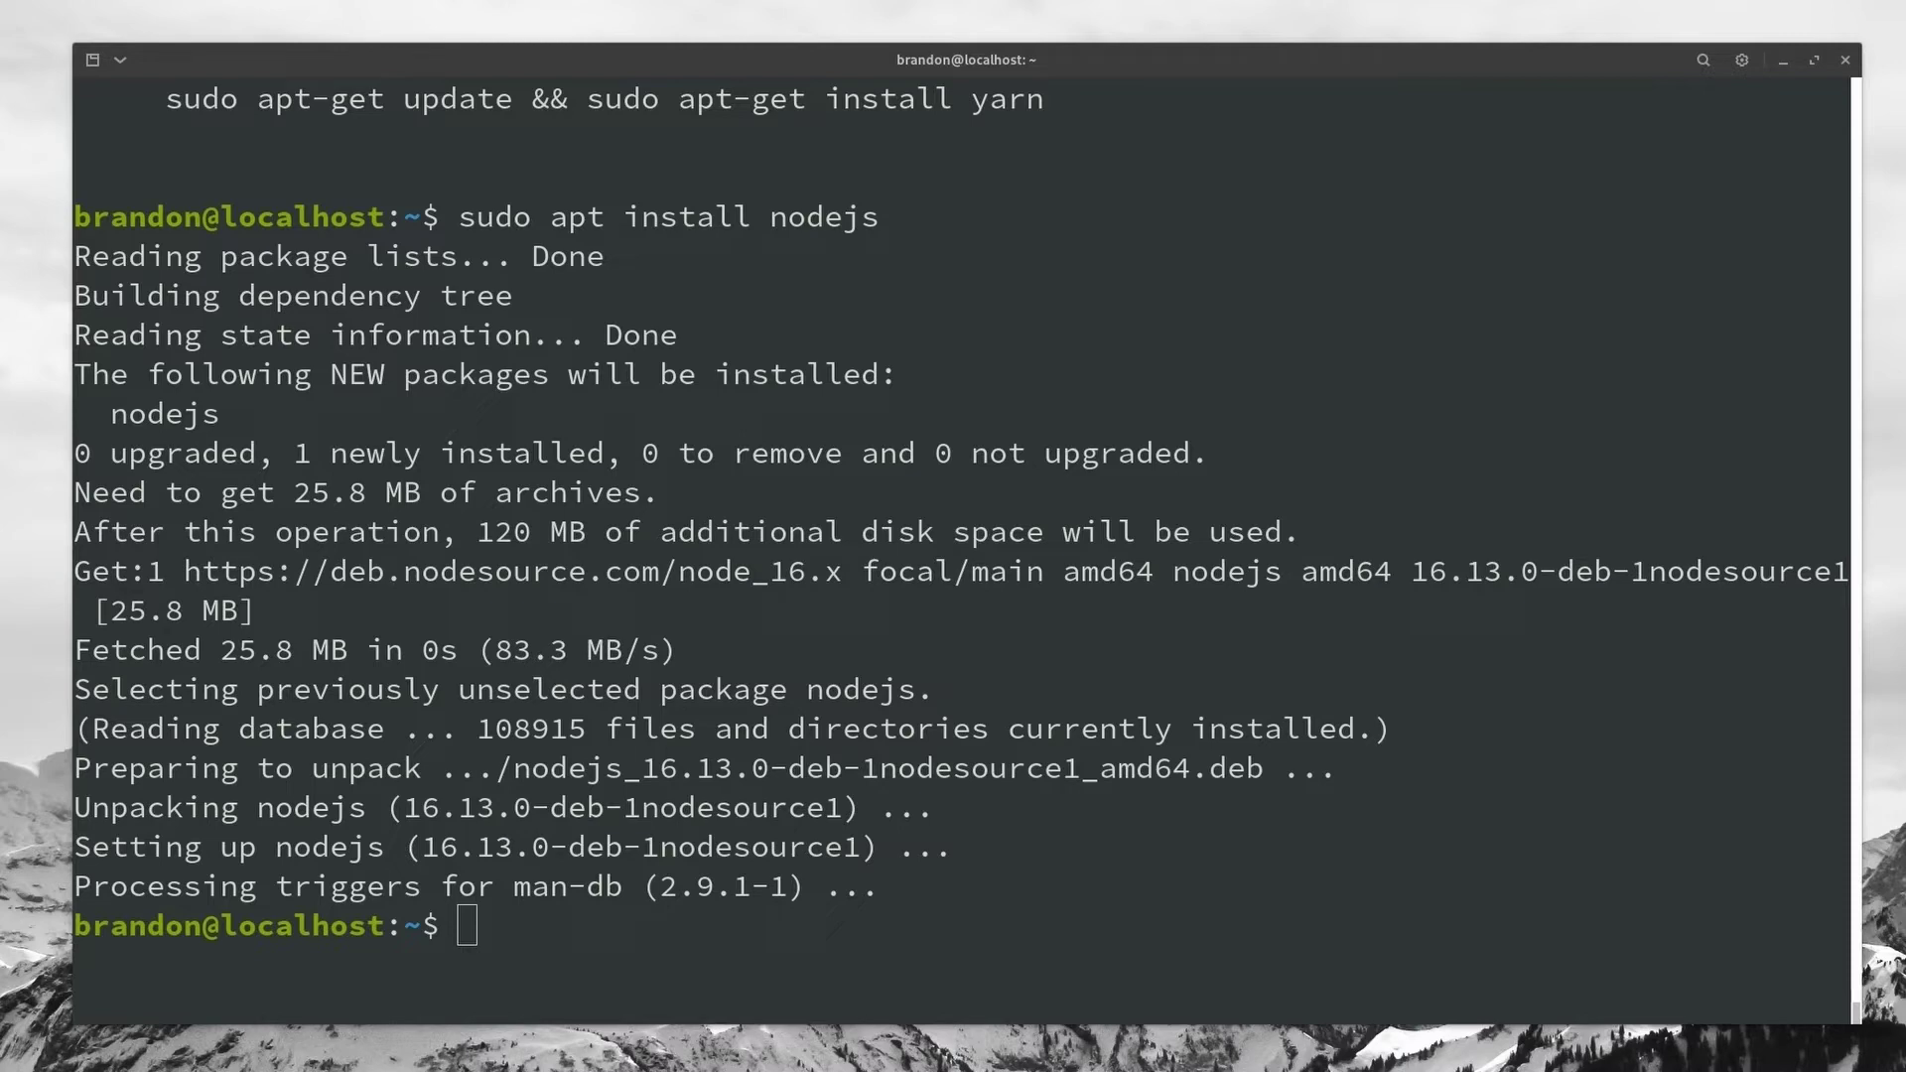
Step: Paste and run sudo npm install ghost-cli@latest -g
text(sudo npm install ghost-cli@latest -g)
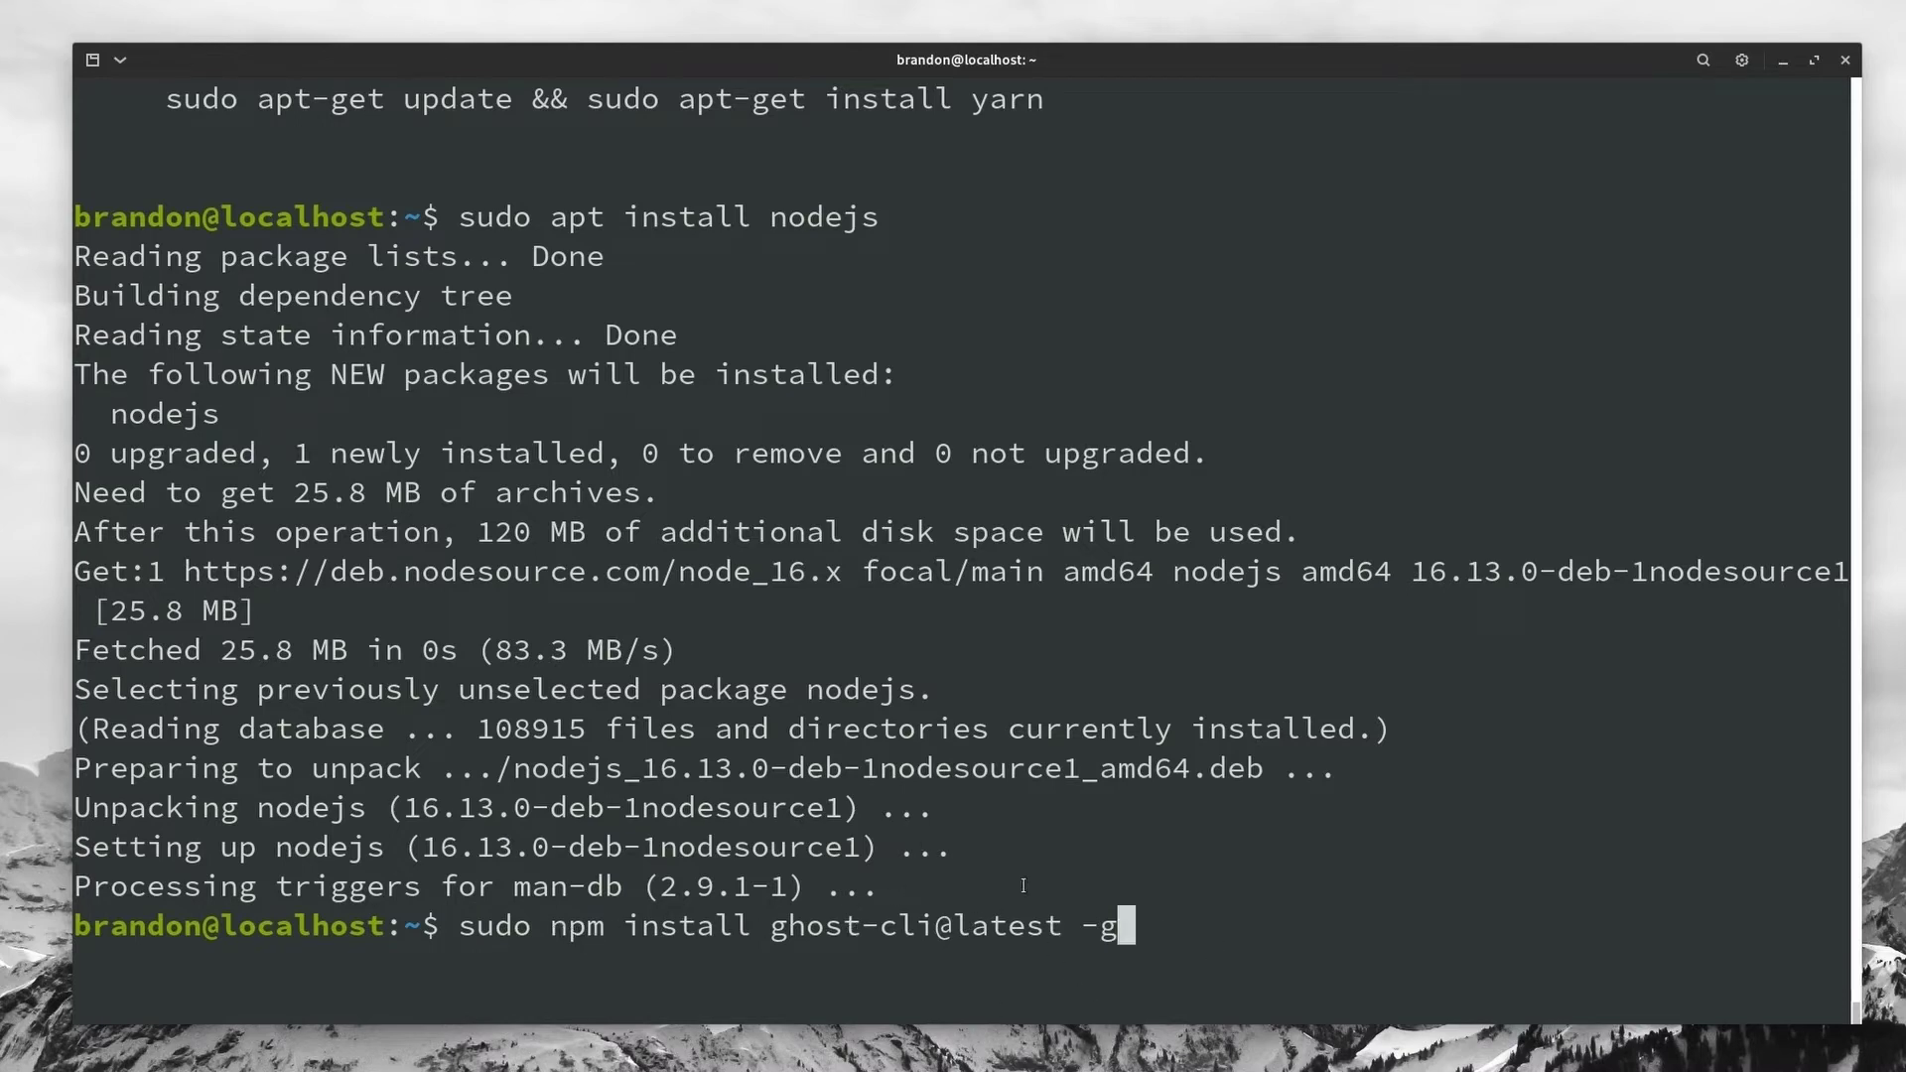
key(Return)
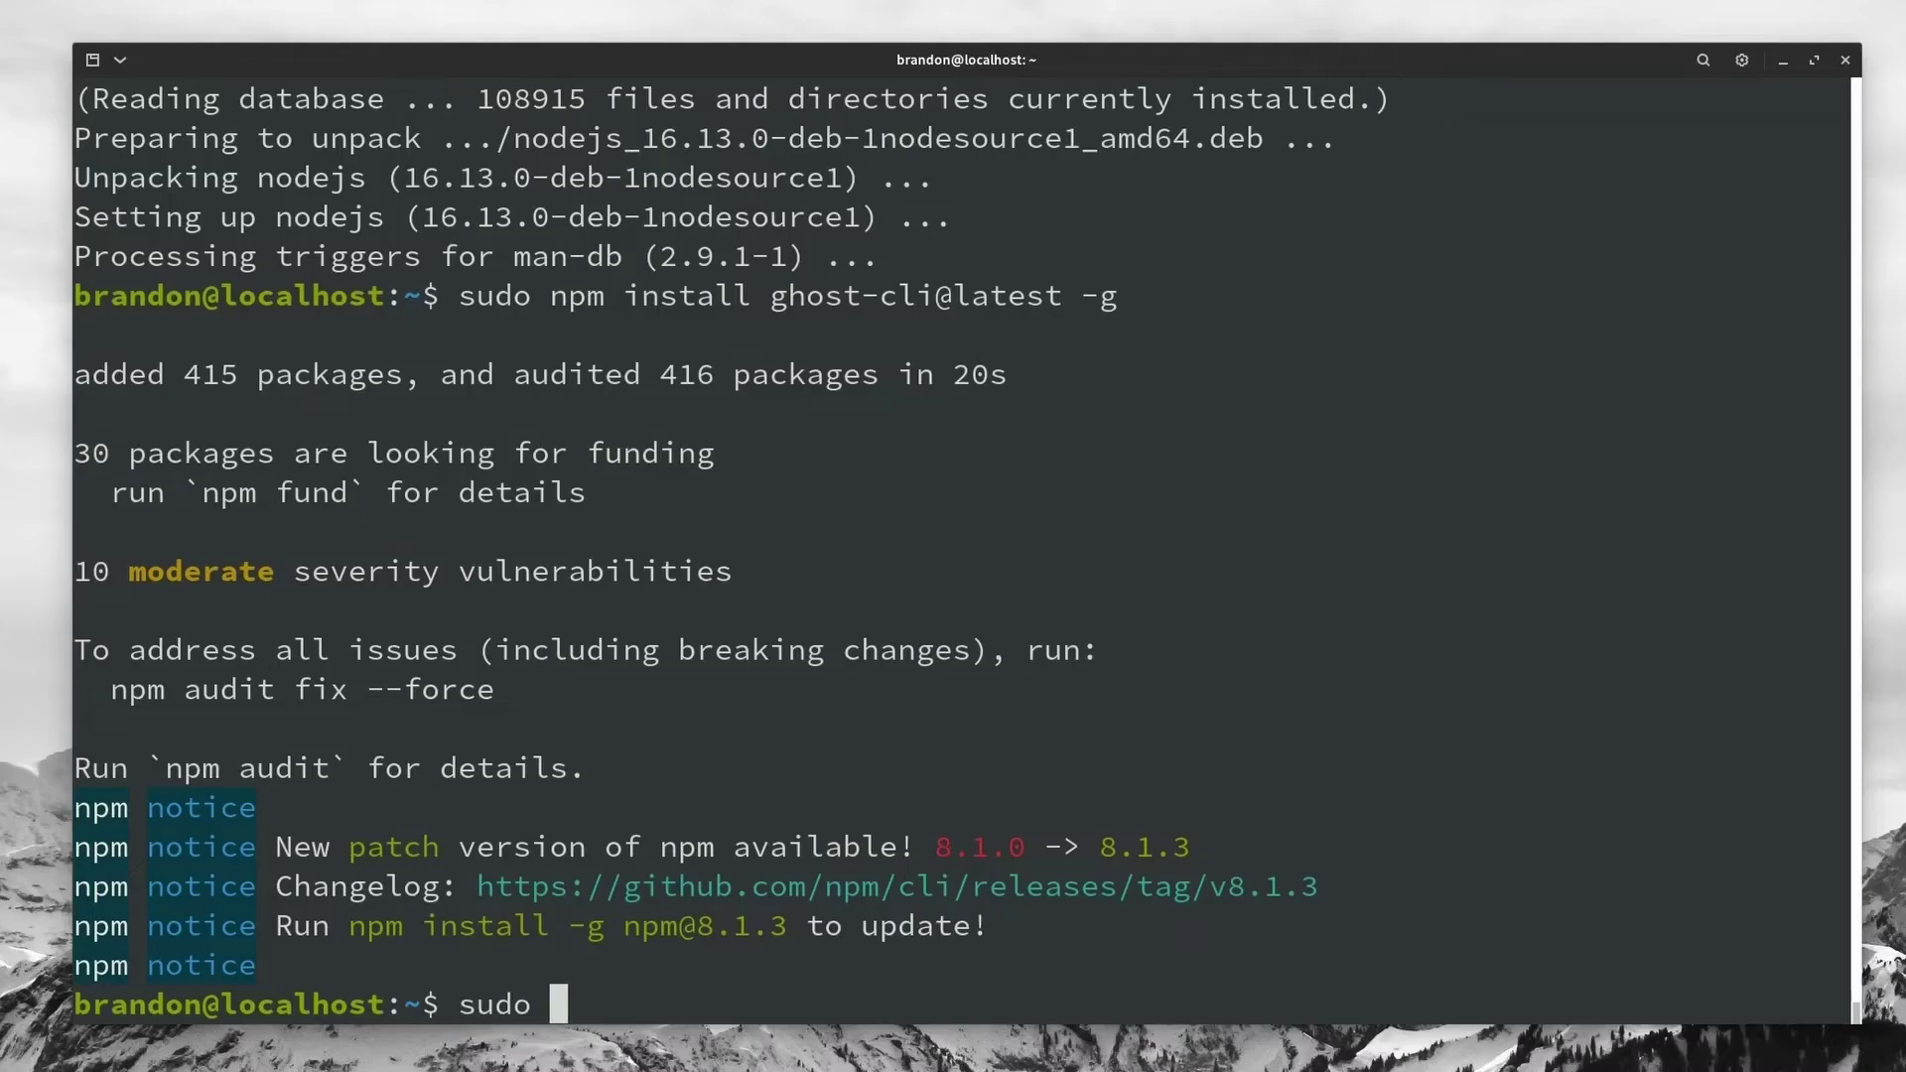
Step: Create /var/www/blog.techhut.tv with mkdir -p, then clear the screen
text(dir -)
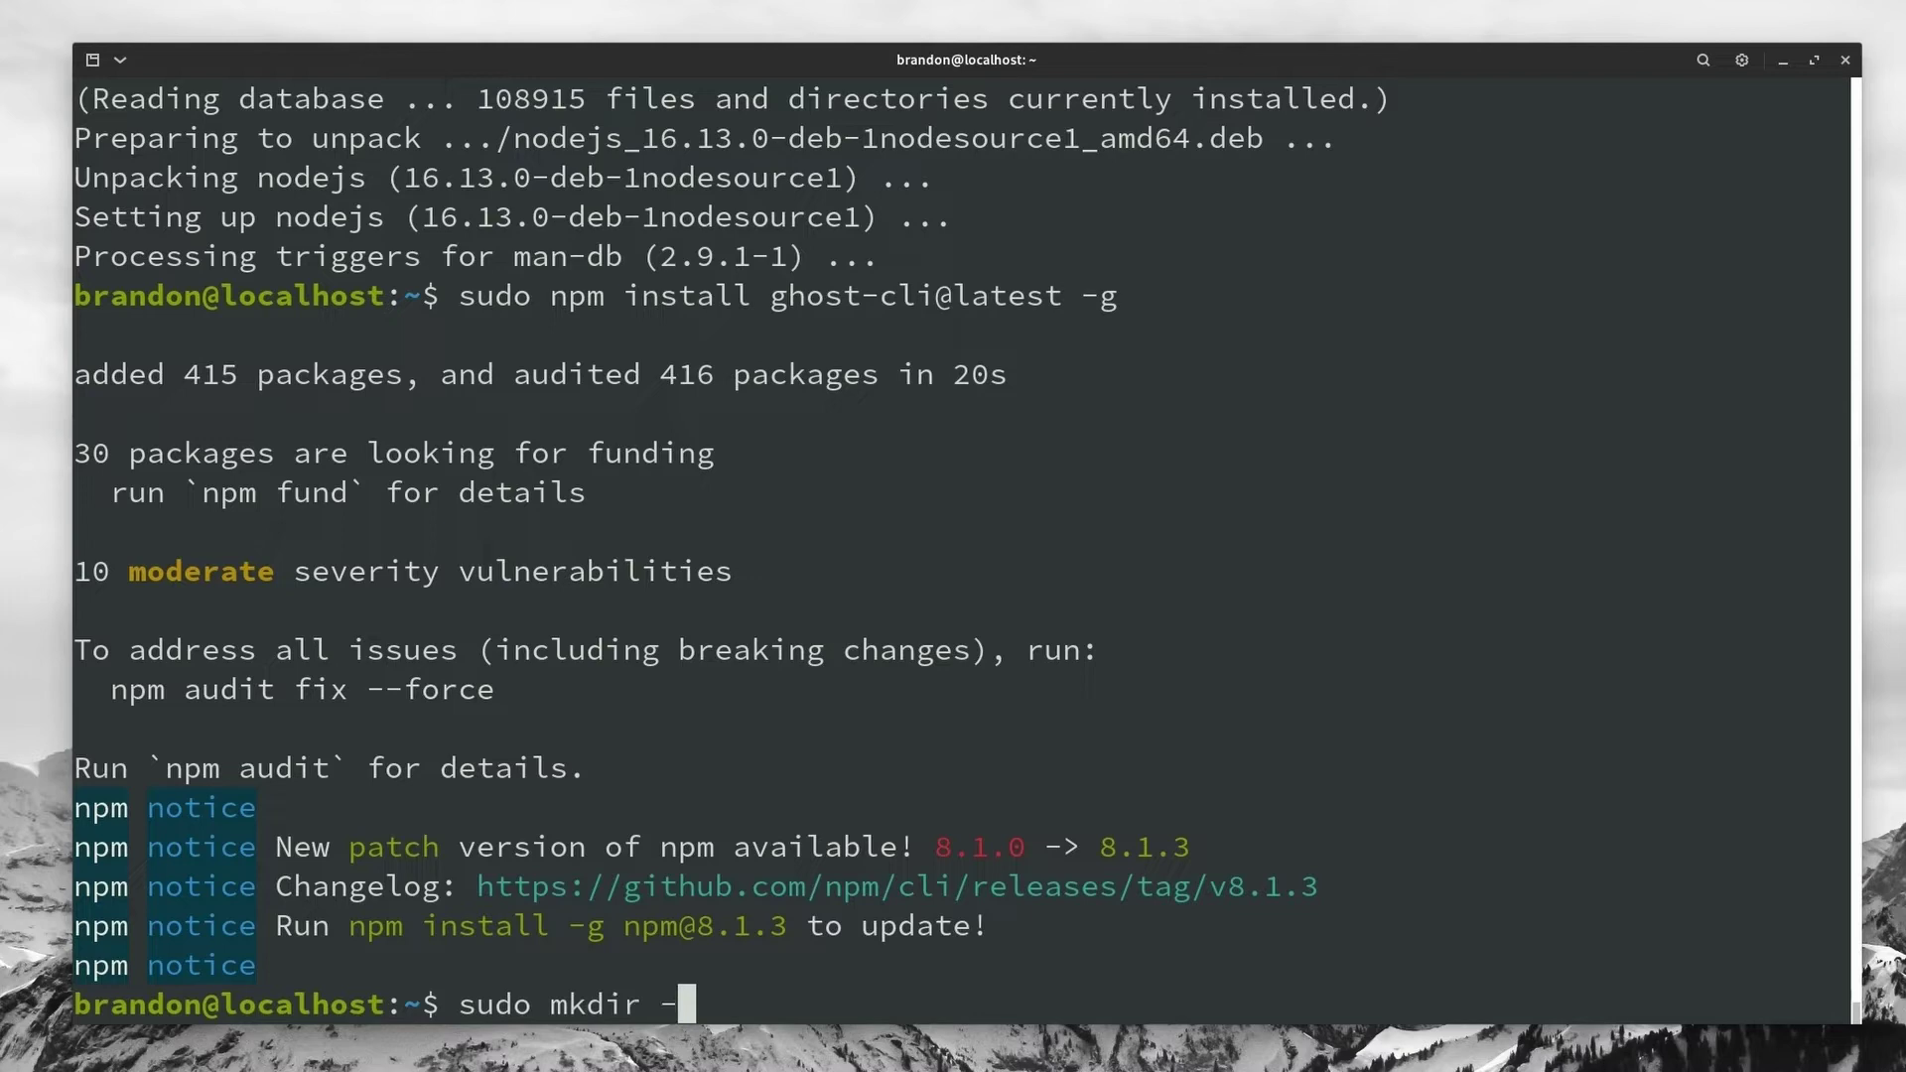
text(p /var/)
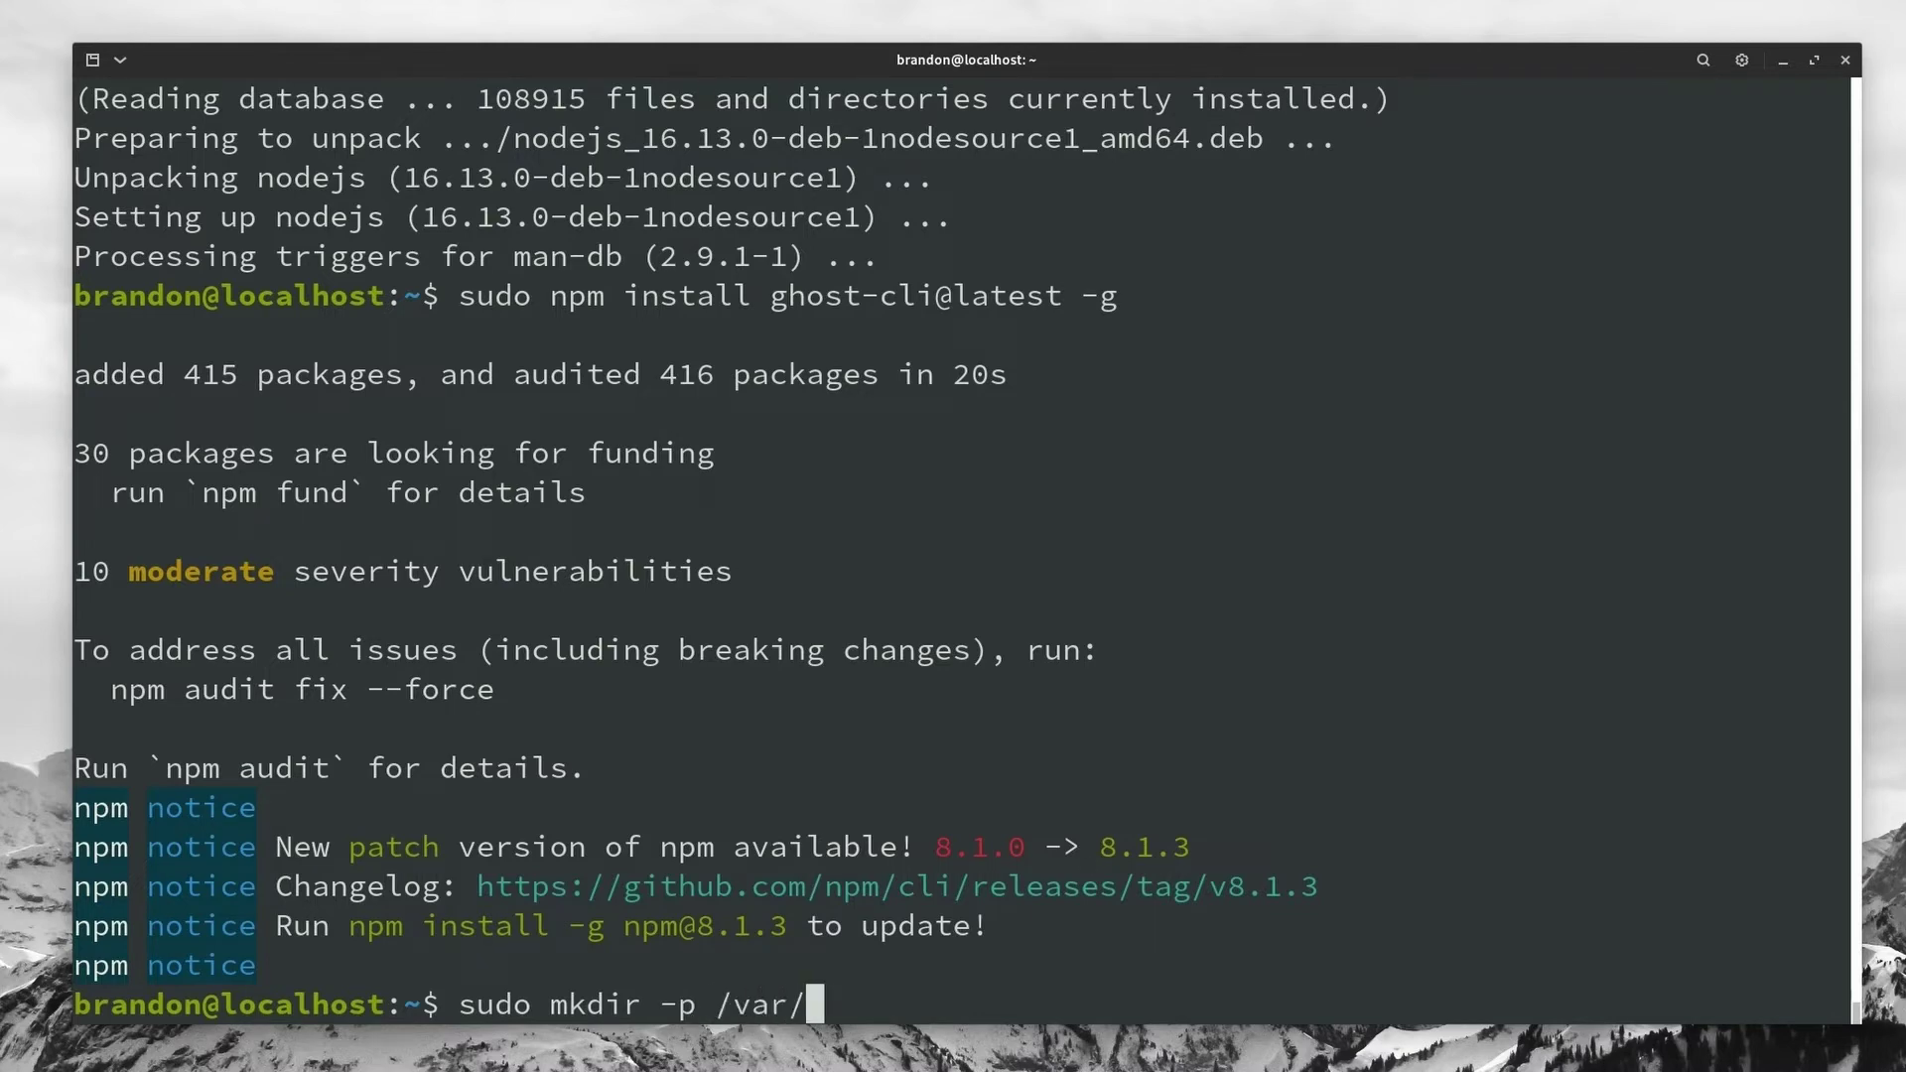
text(www/)
text(blo)
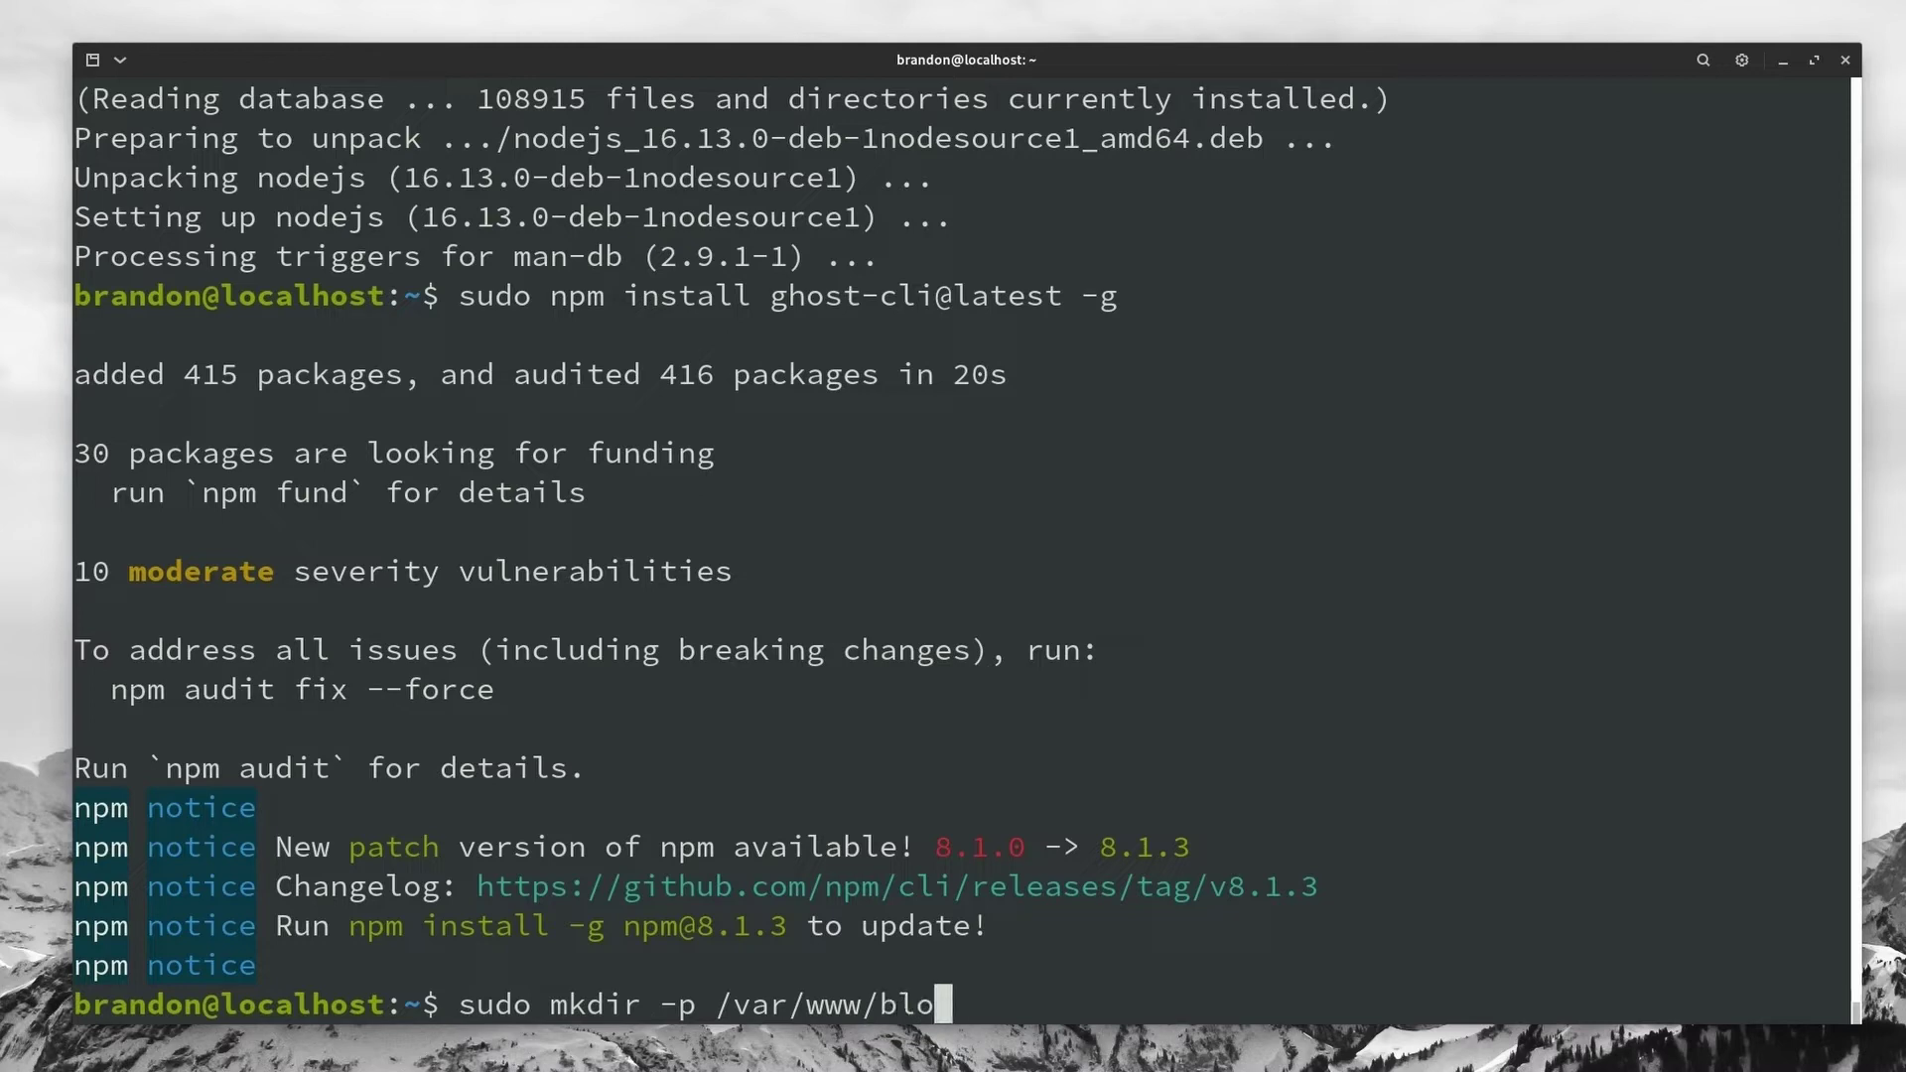
text(g.techhut.tv)
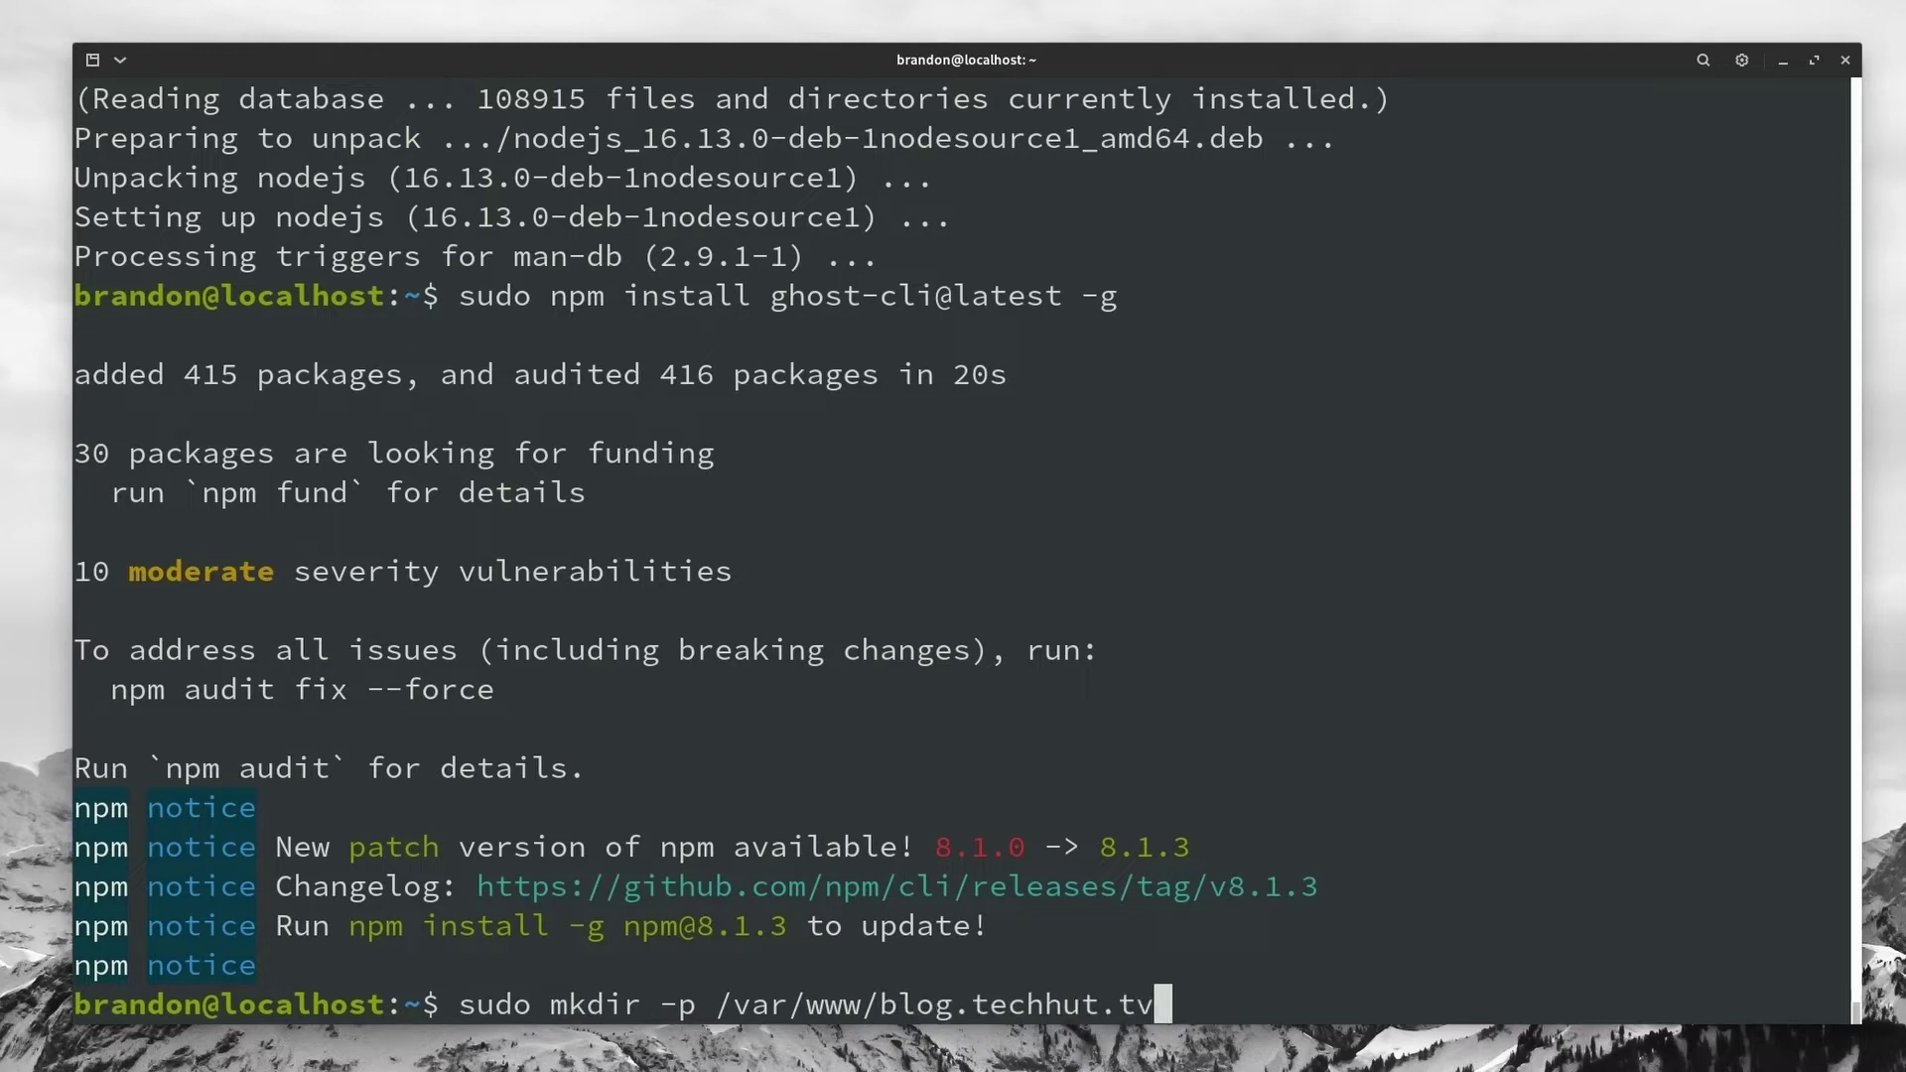
key(Return)
key(ctrl+l)
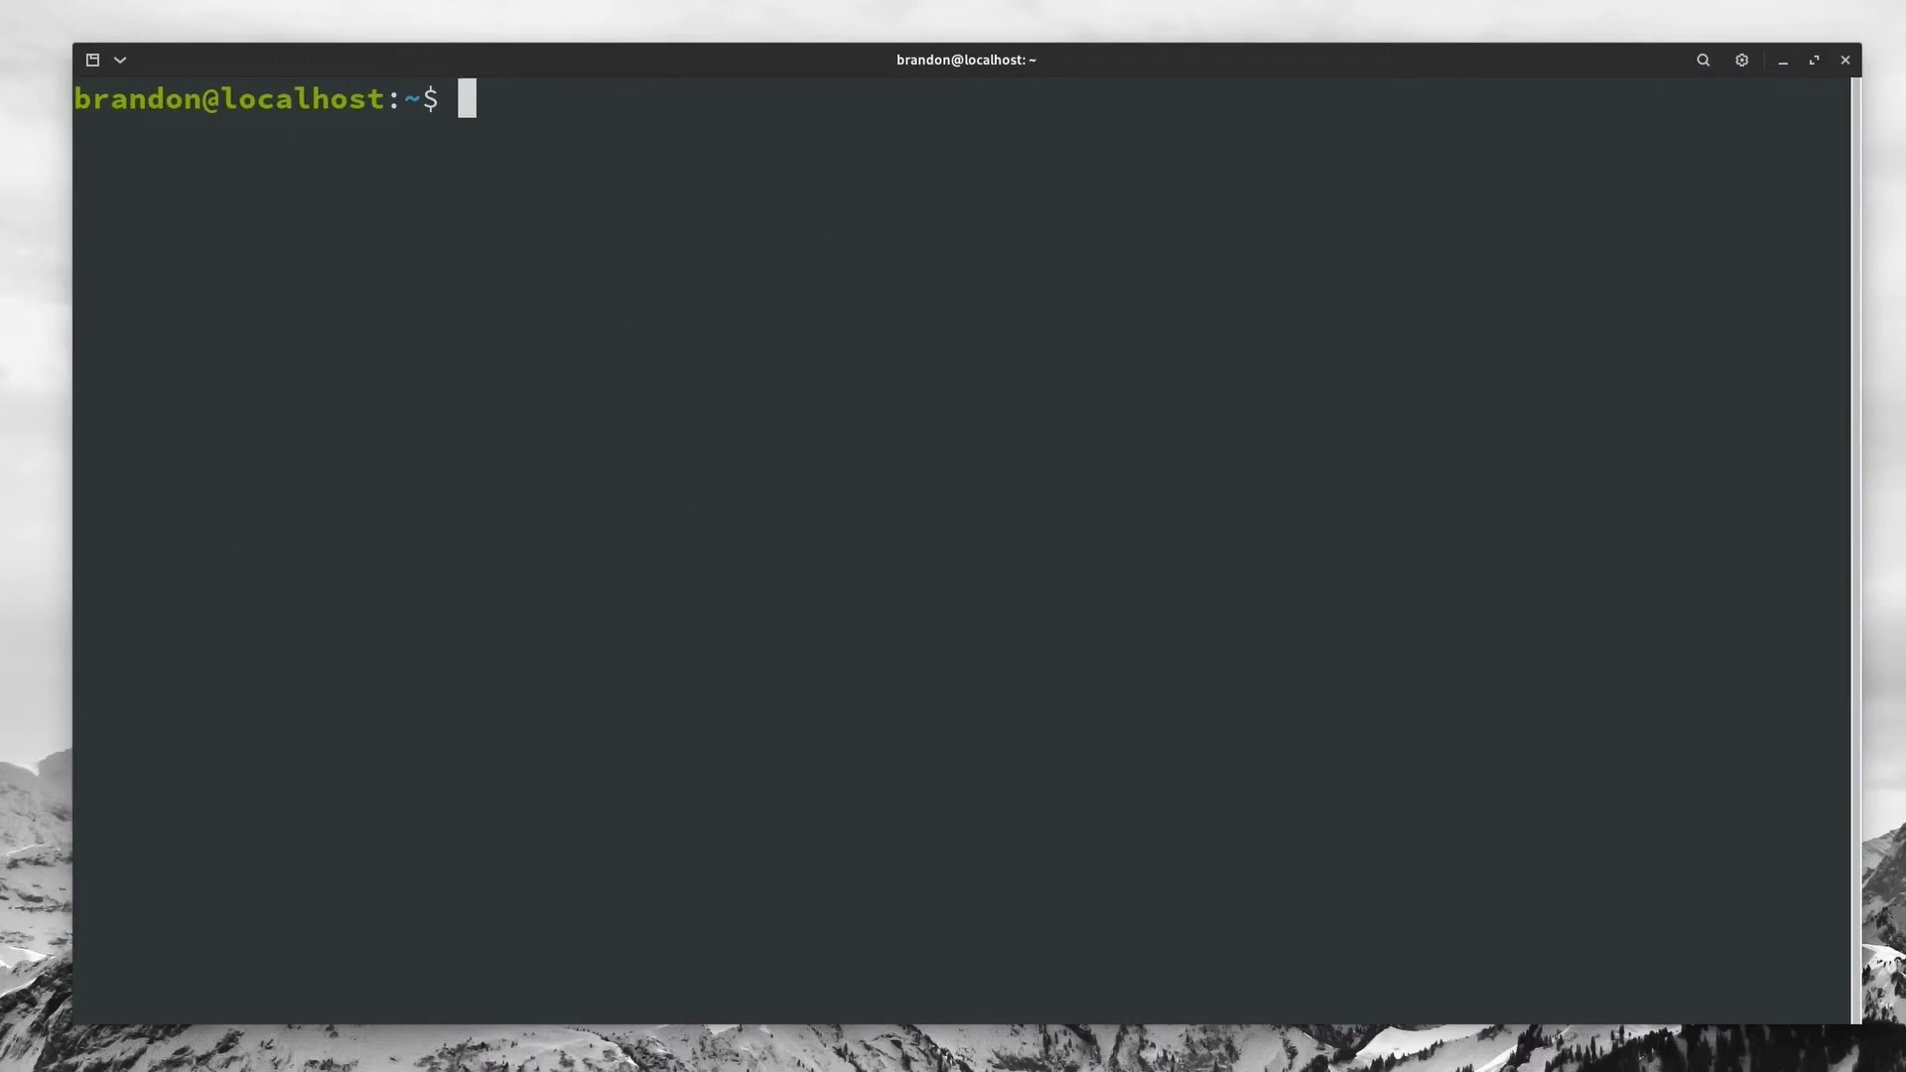
Step: Make your user the owner of /var/www/blog.techhut.tv with sudo chown
text(clear)
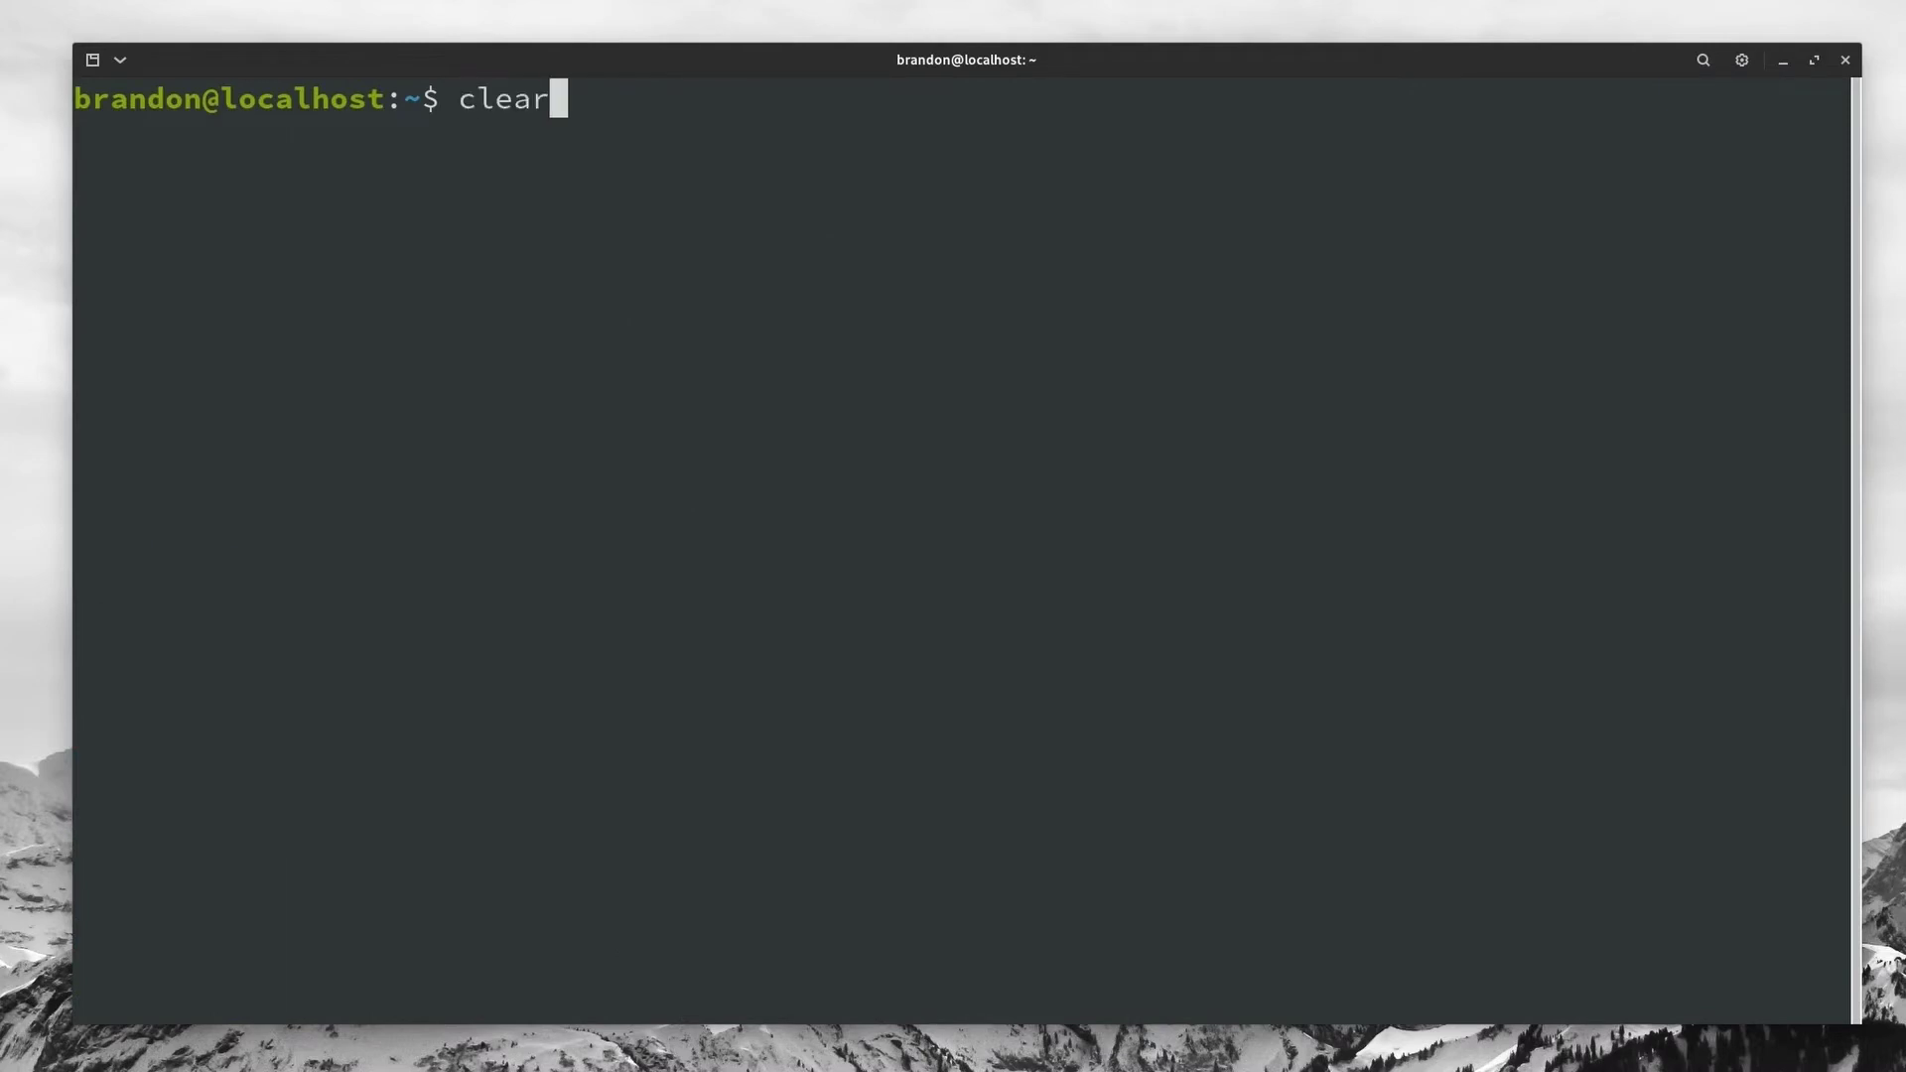
key(ctrl+u)
text(sudo chown brandon:brandon /var/www/blog.techhut.tv)
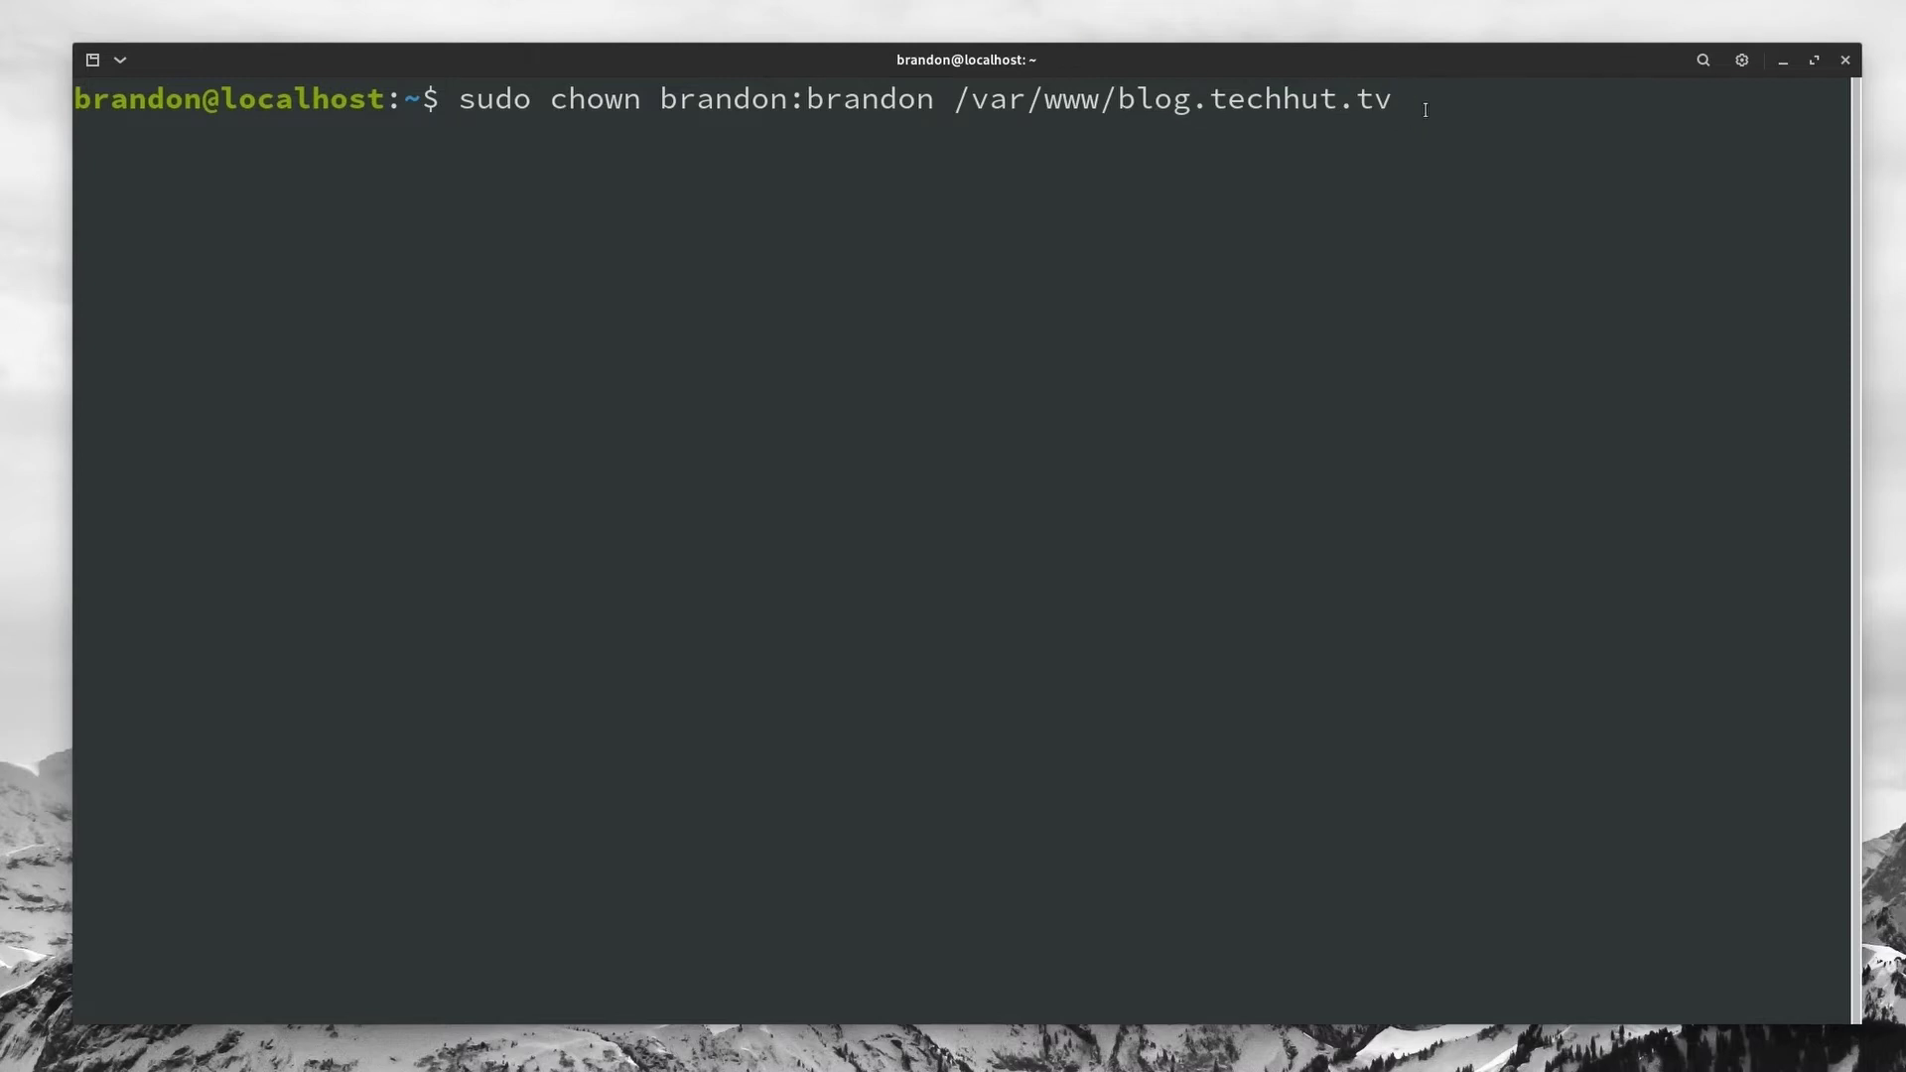
key(Return)
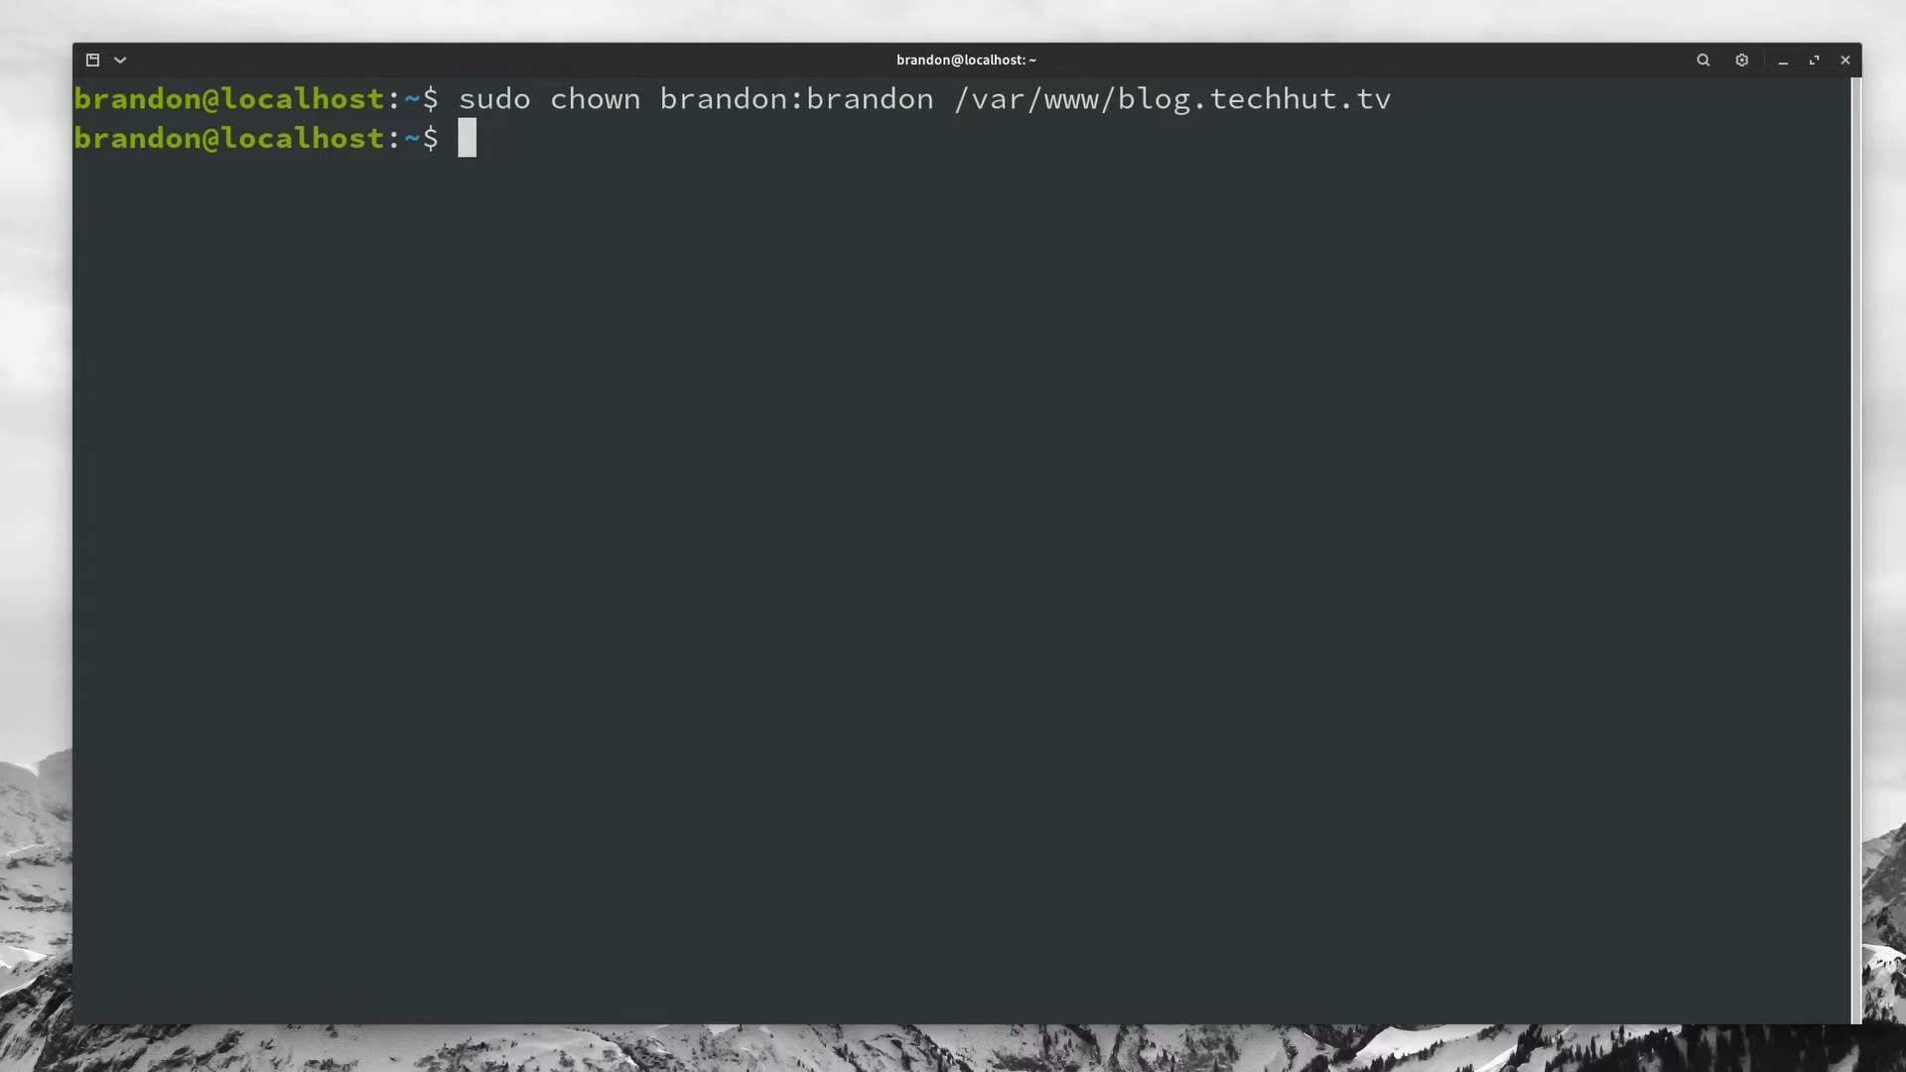
Step: Set /var/www/blog.techhut.tv permissions to 775 and cd into it
text(sudo )
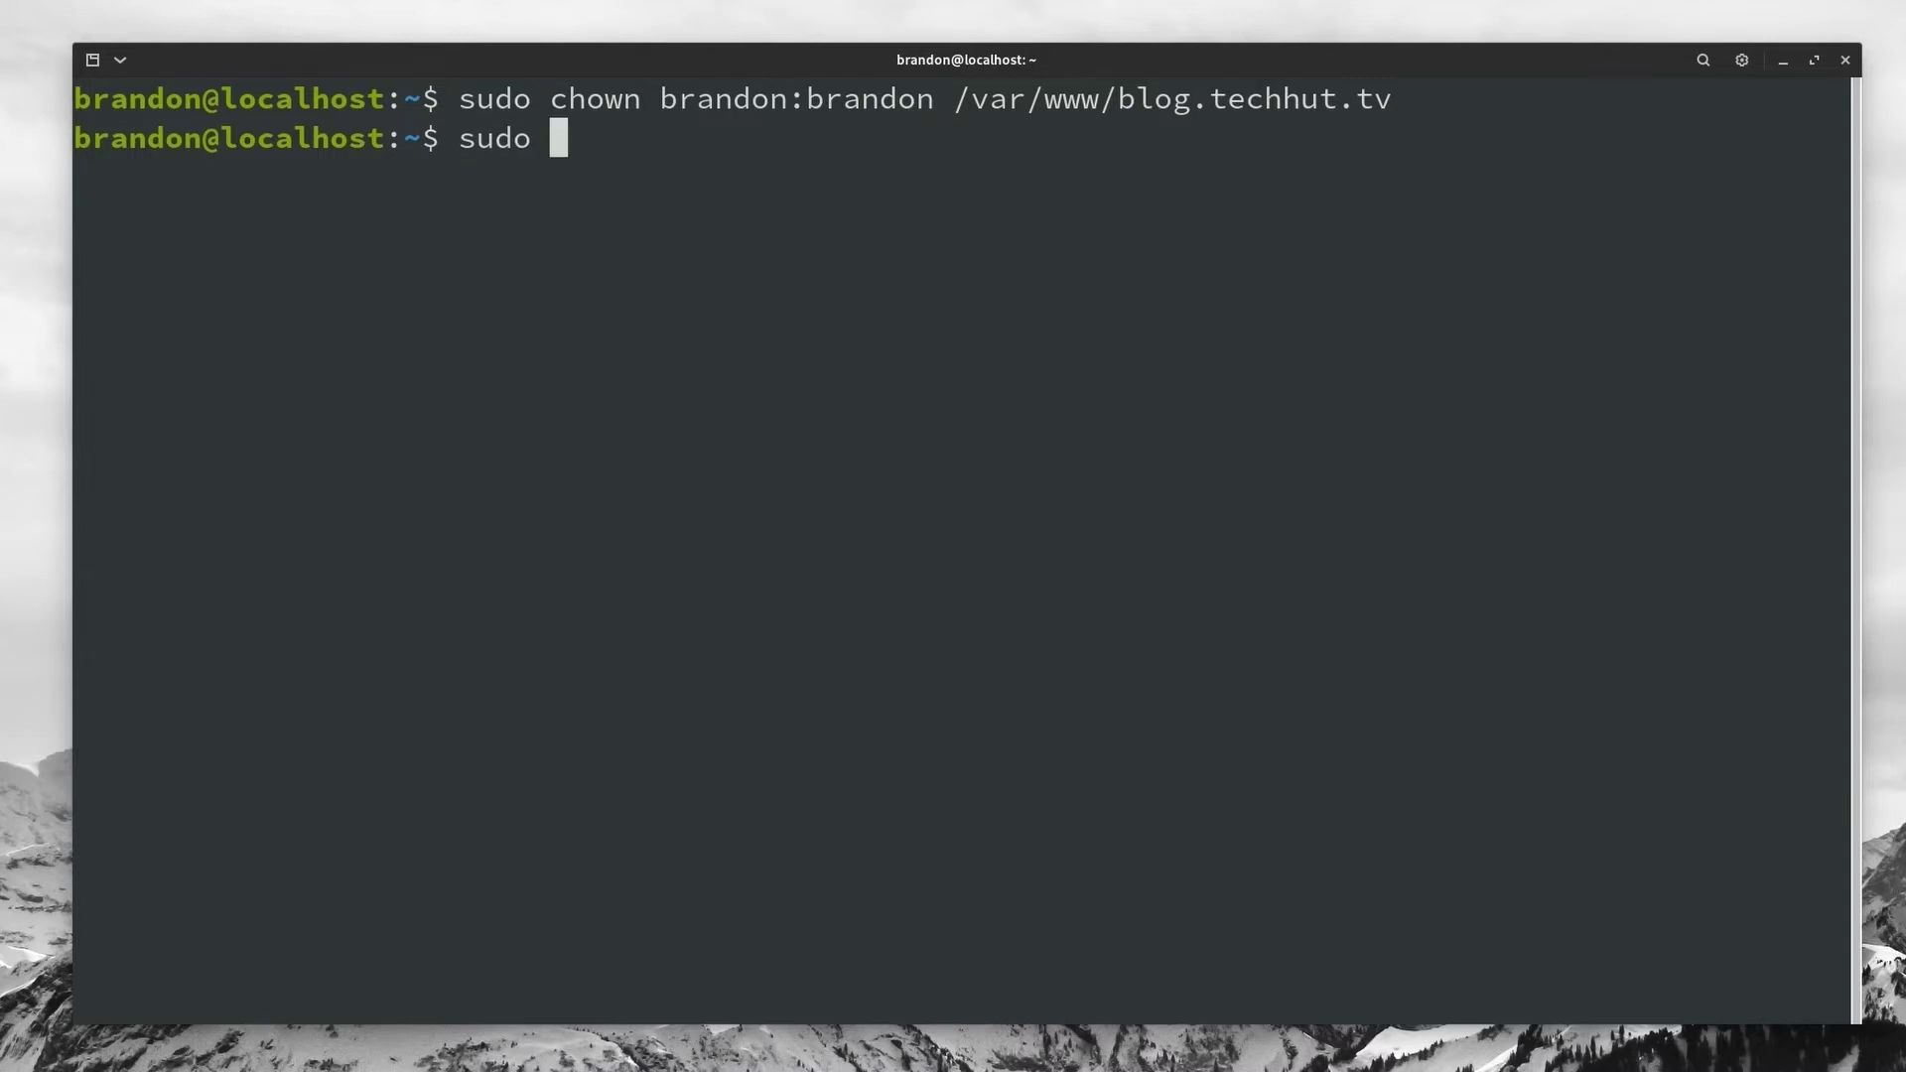
text(chmod 77)
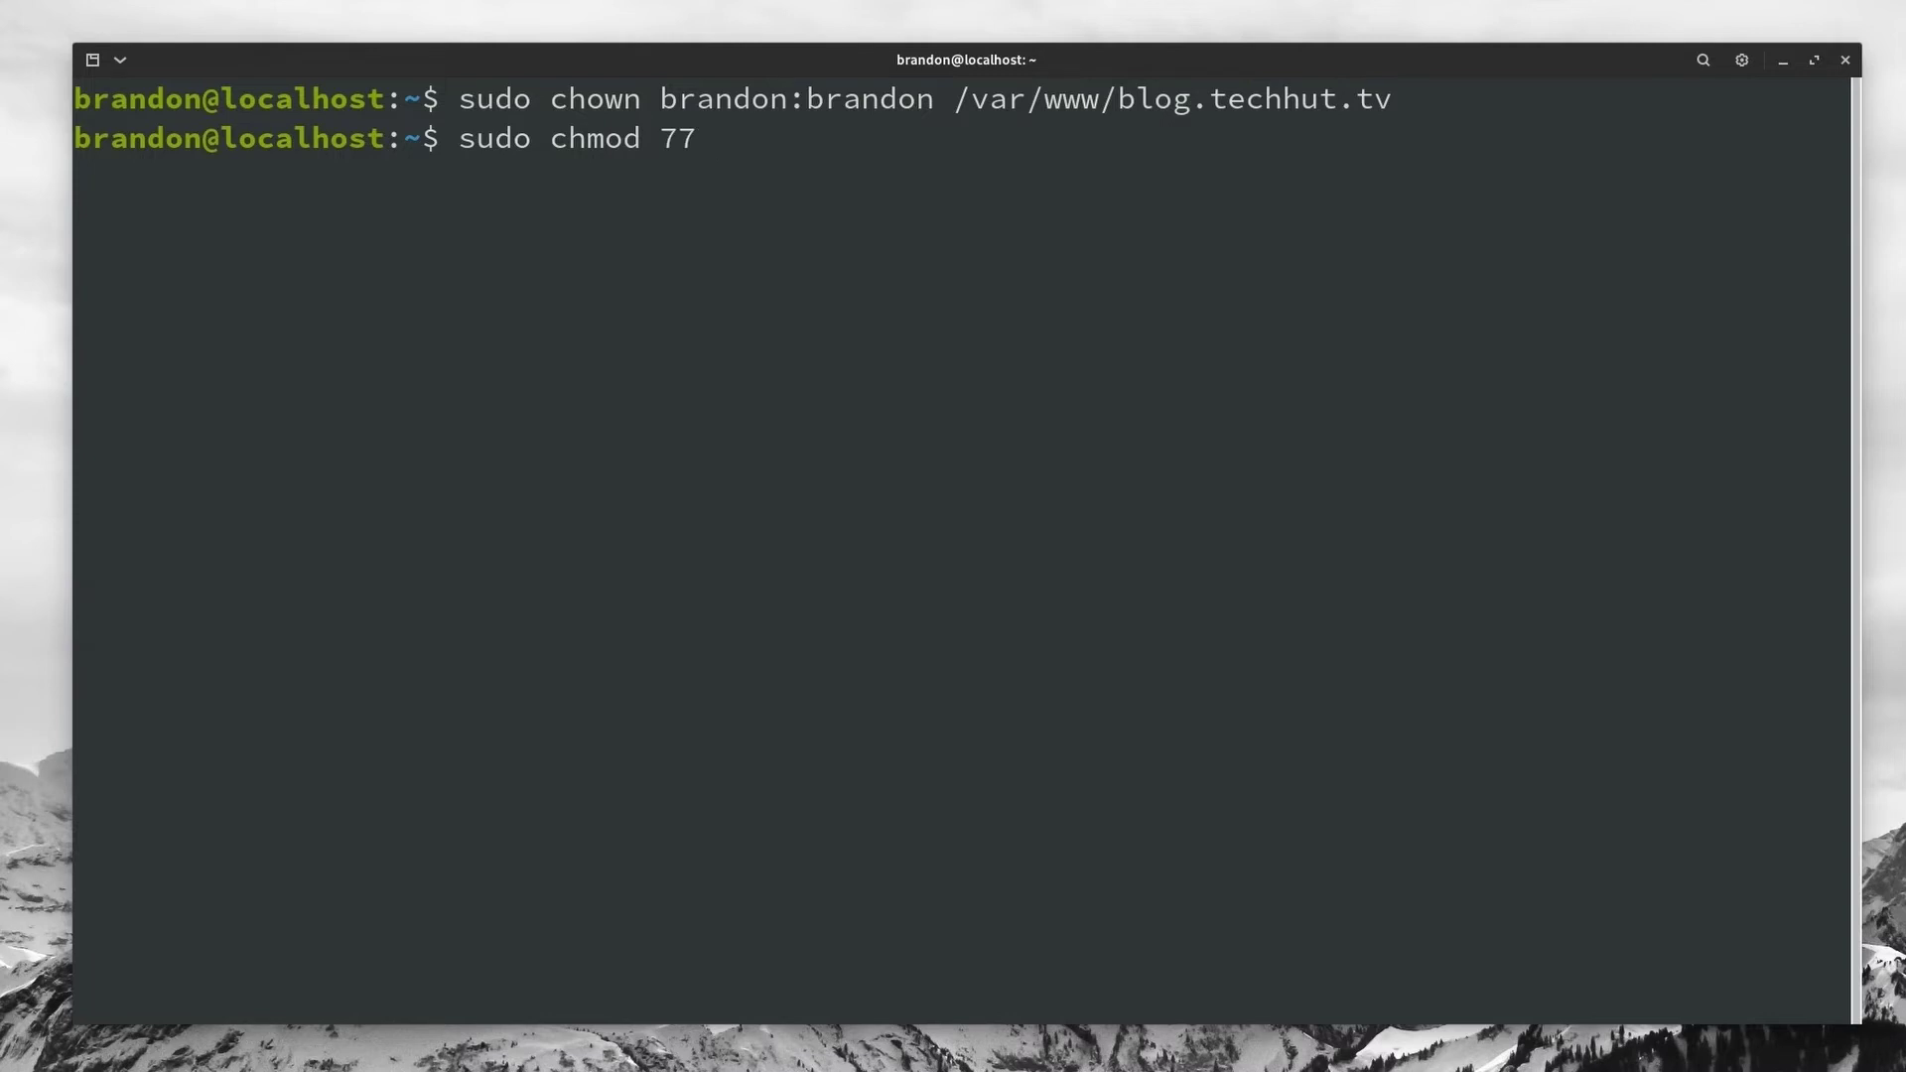
text(5 /var/ww)
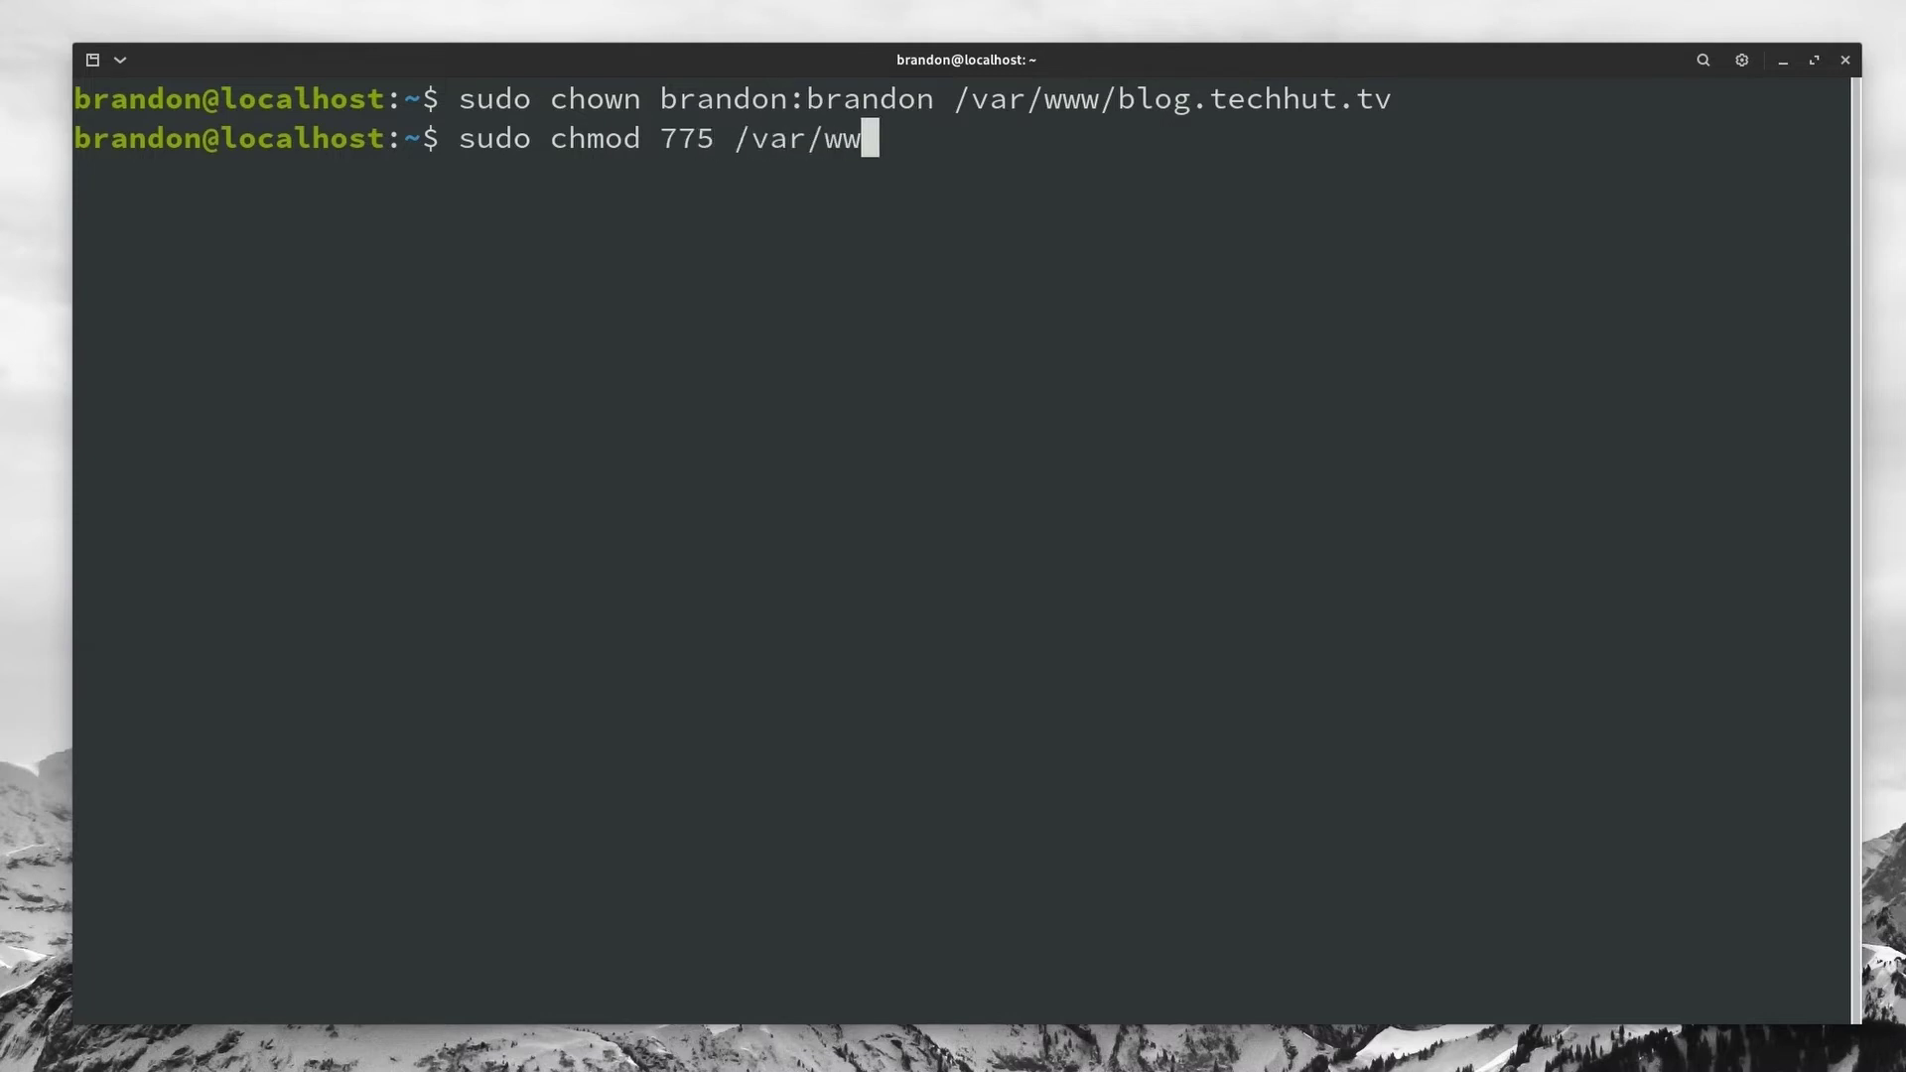
text(w/blog)
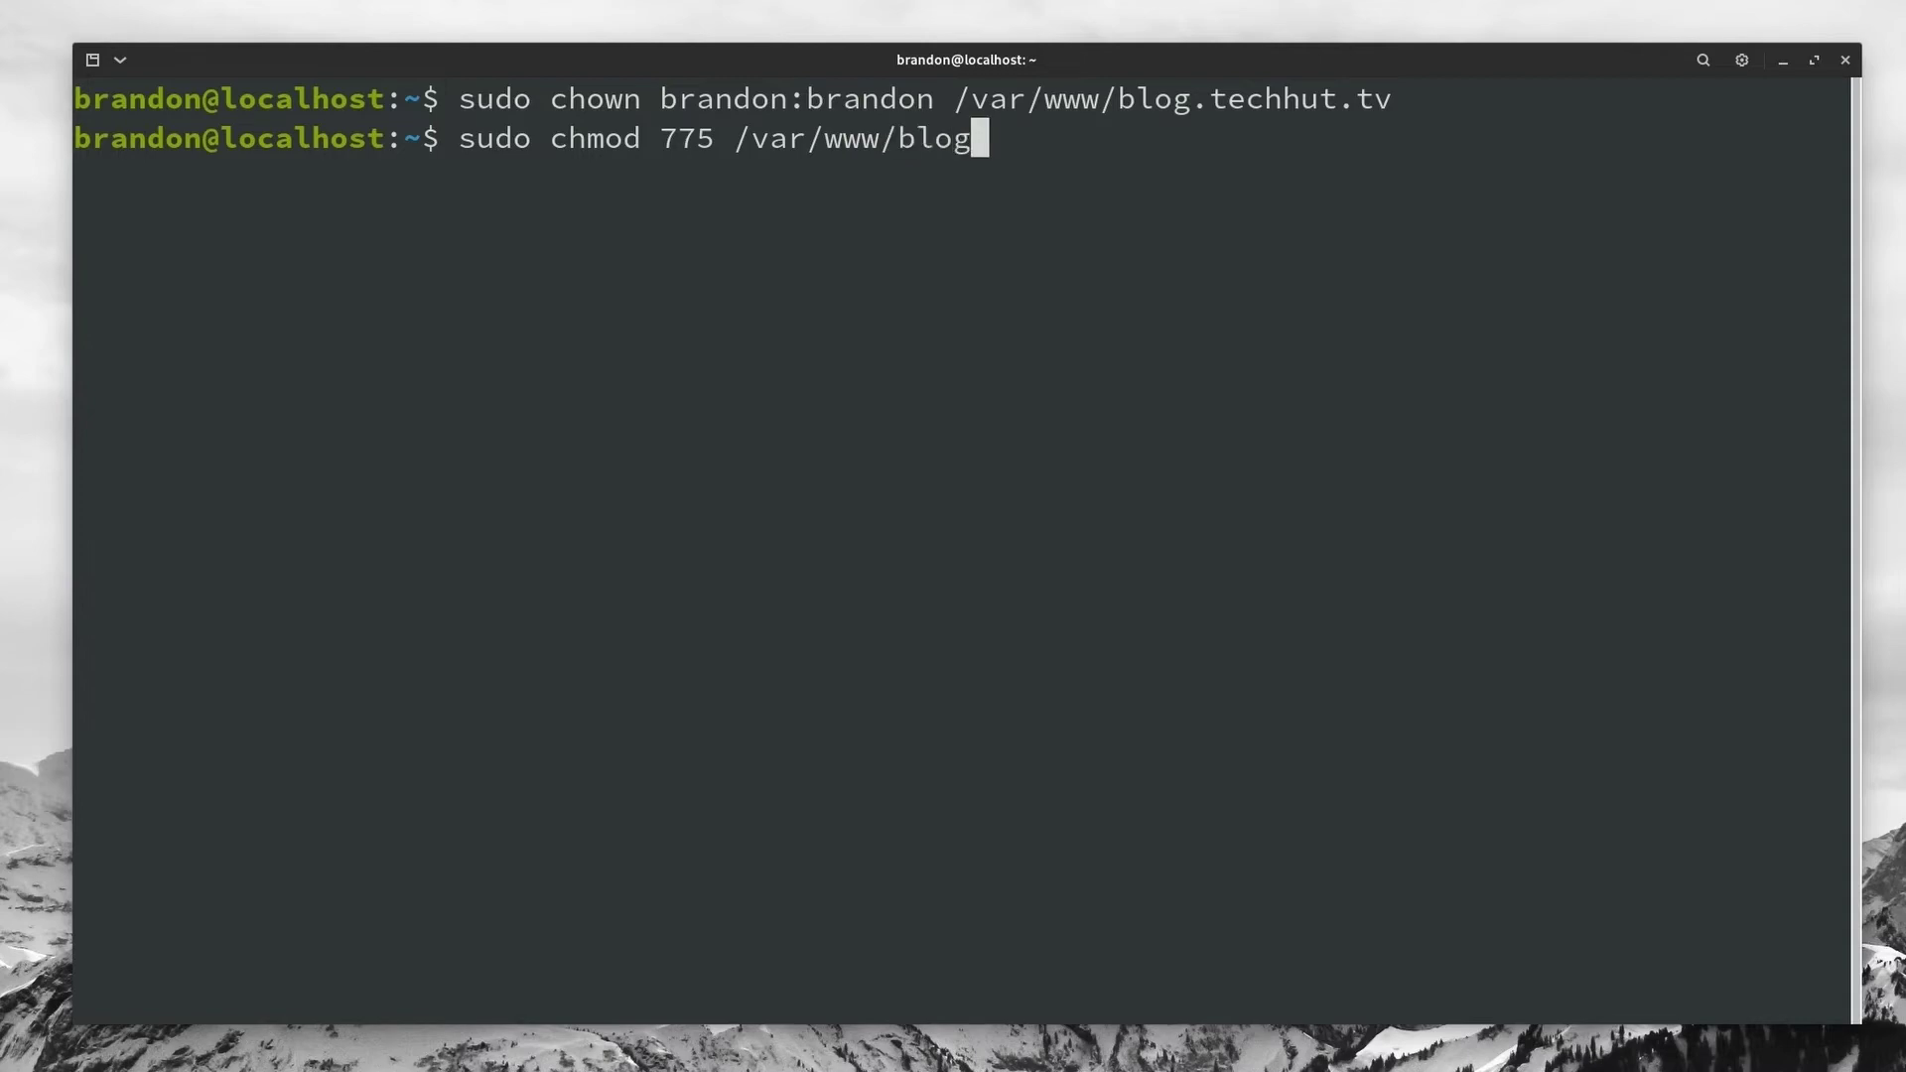
text(.techhut.tv)
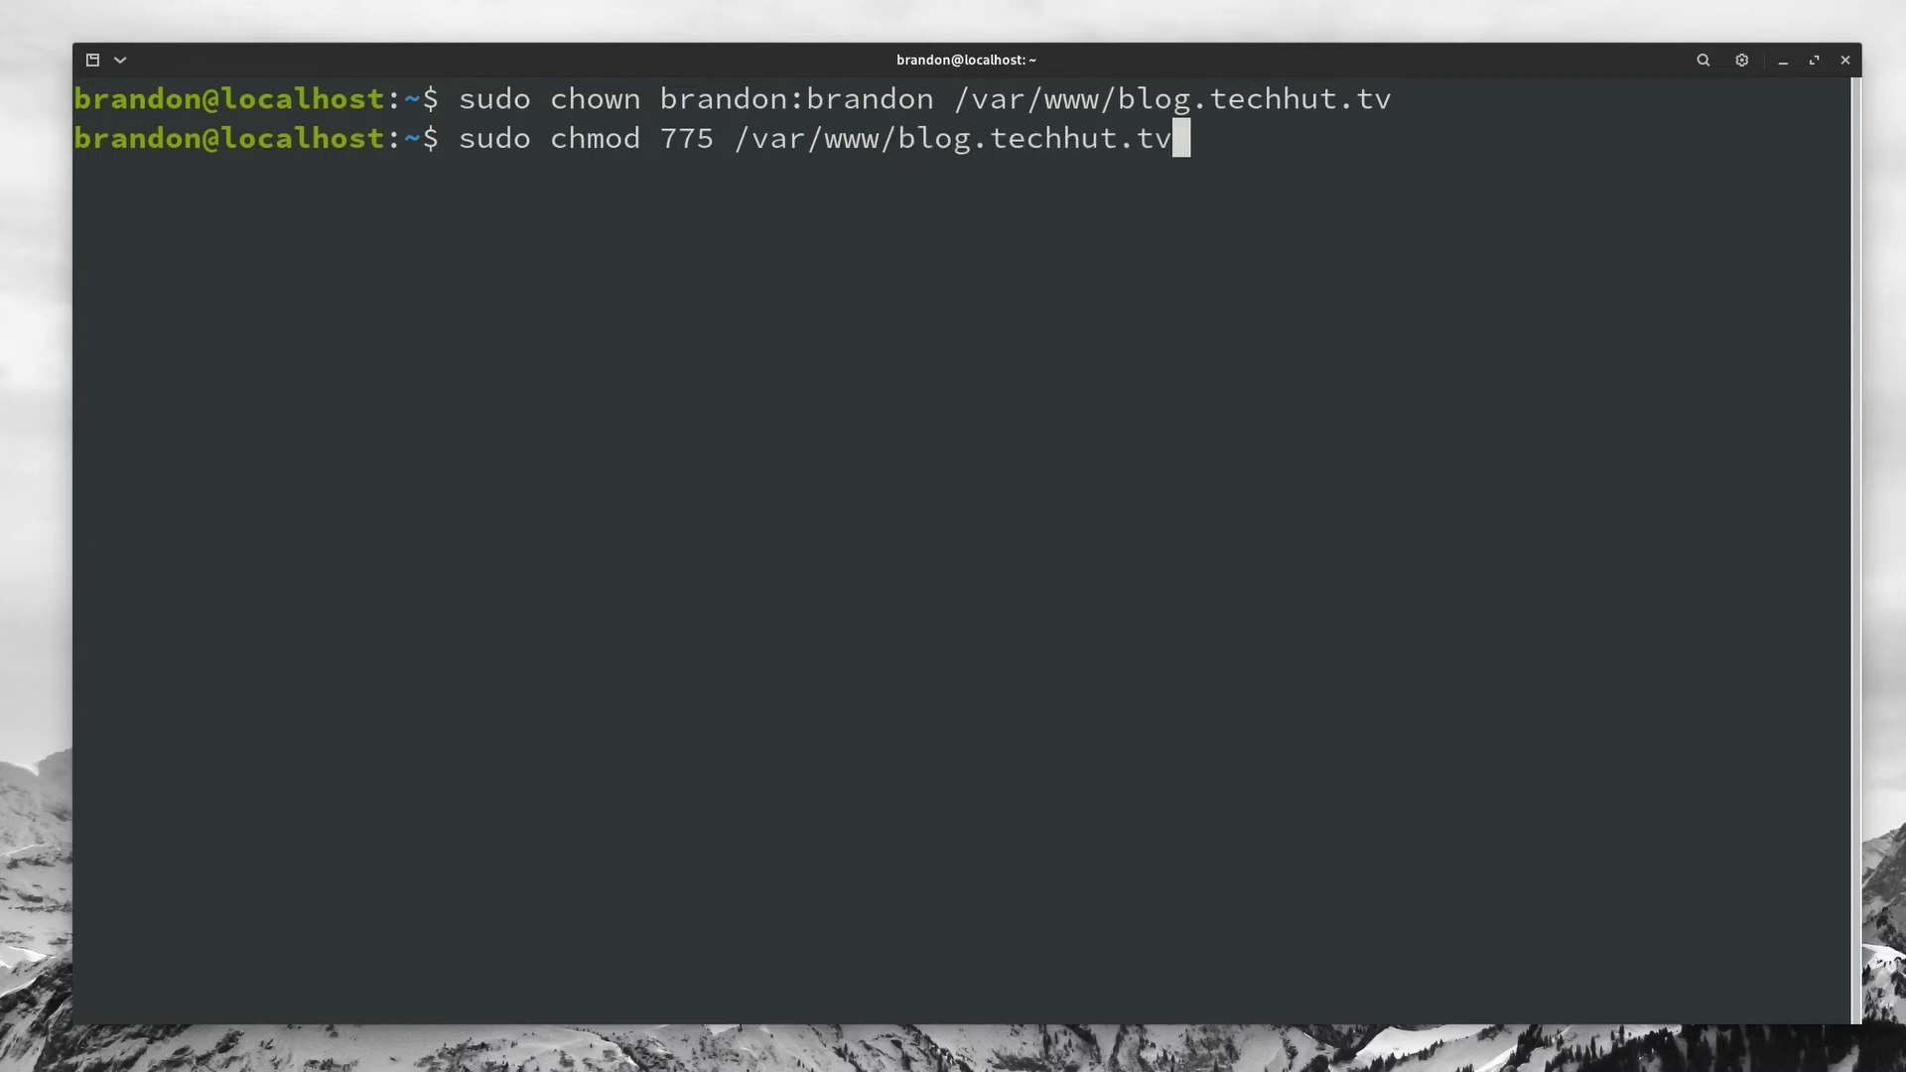
key(Return)
text(cd )
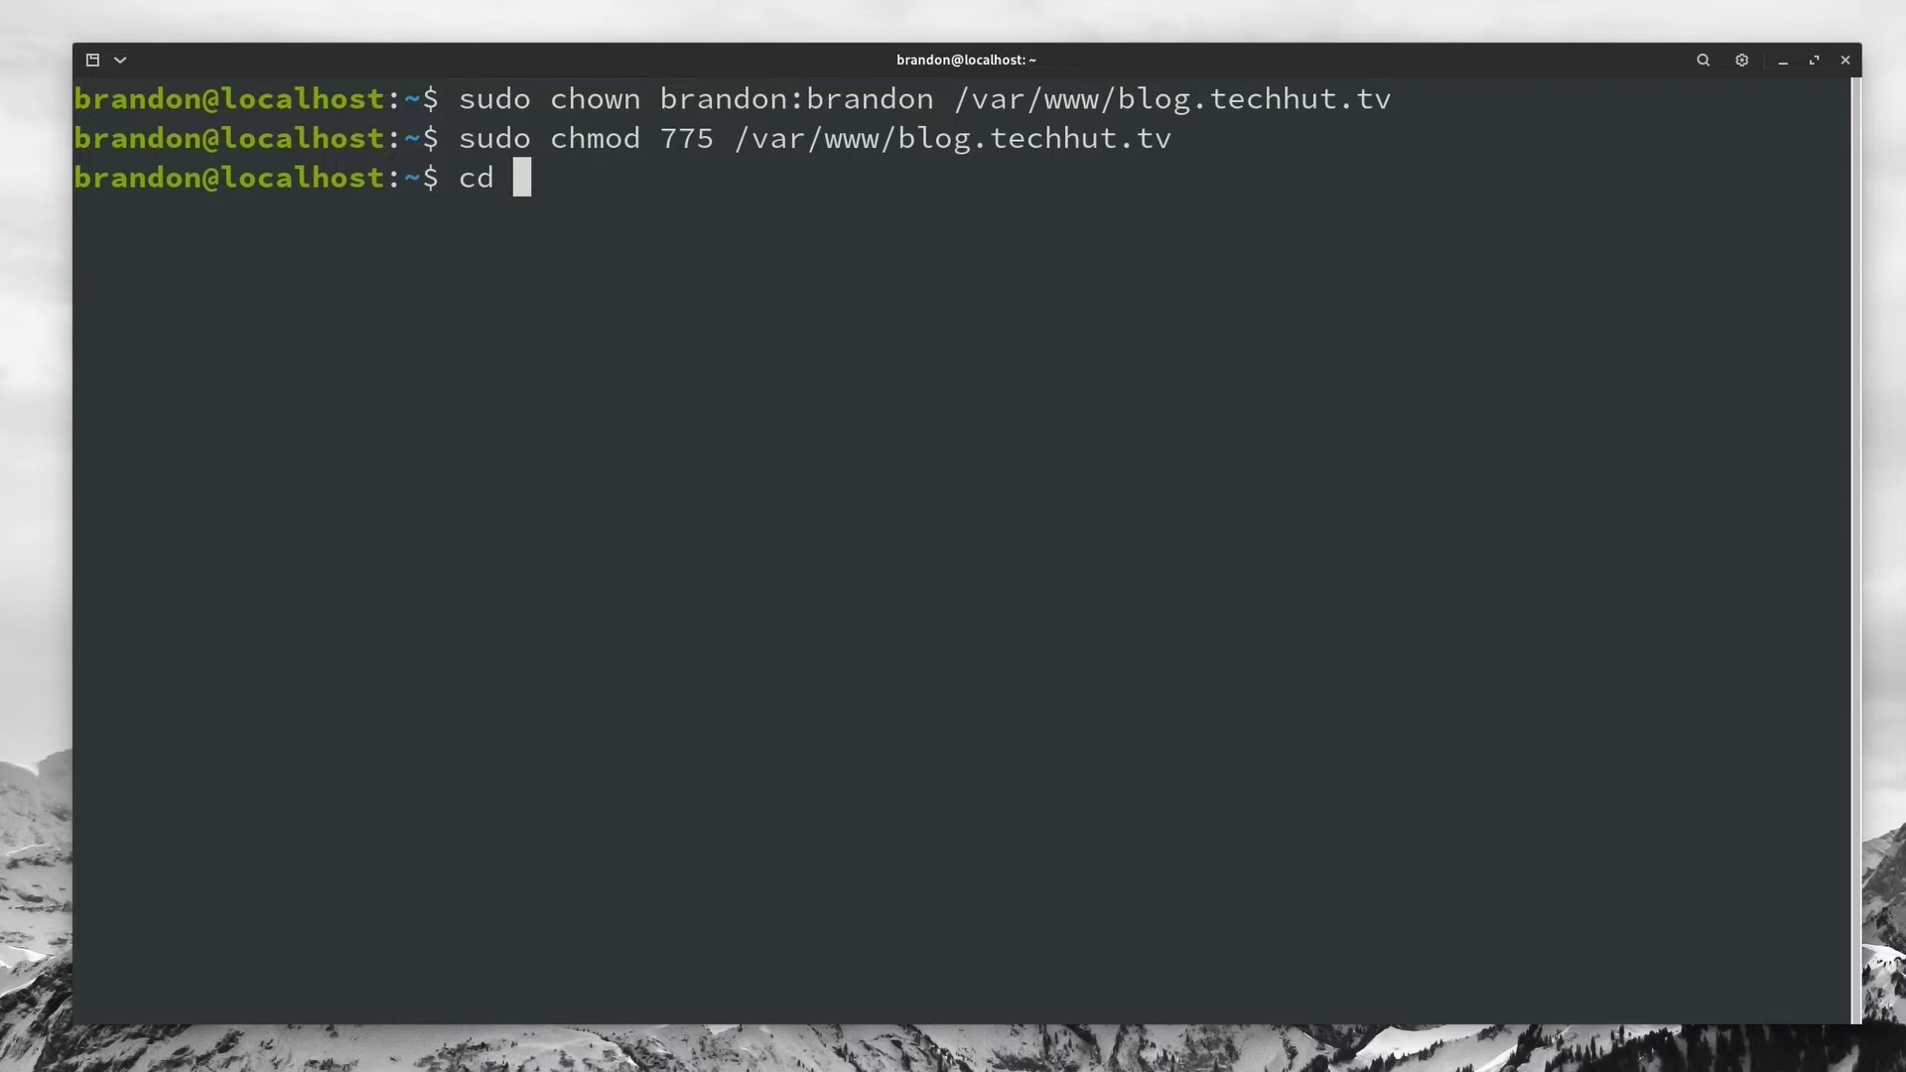
text(/var/www/)
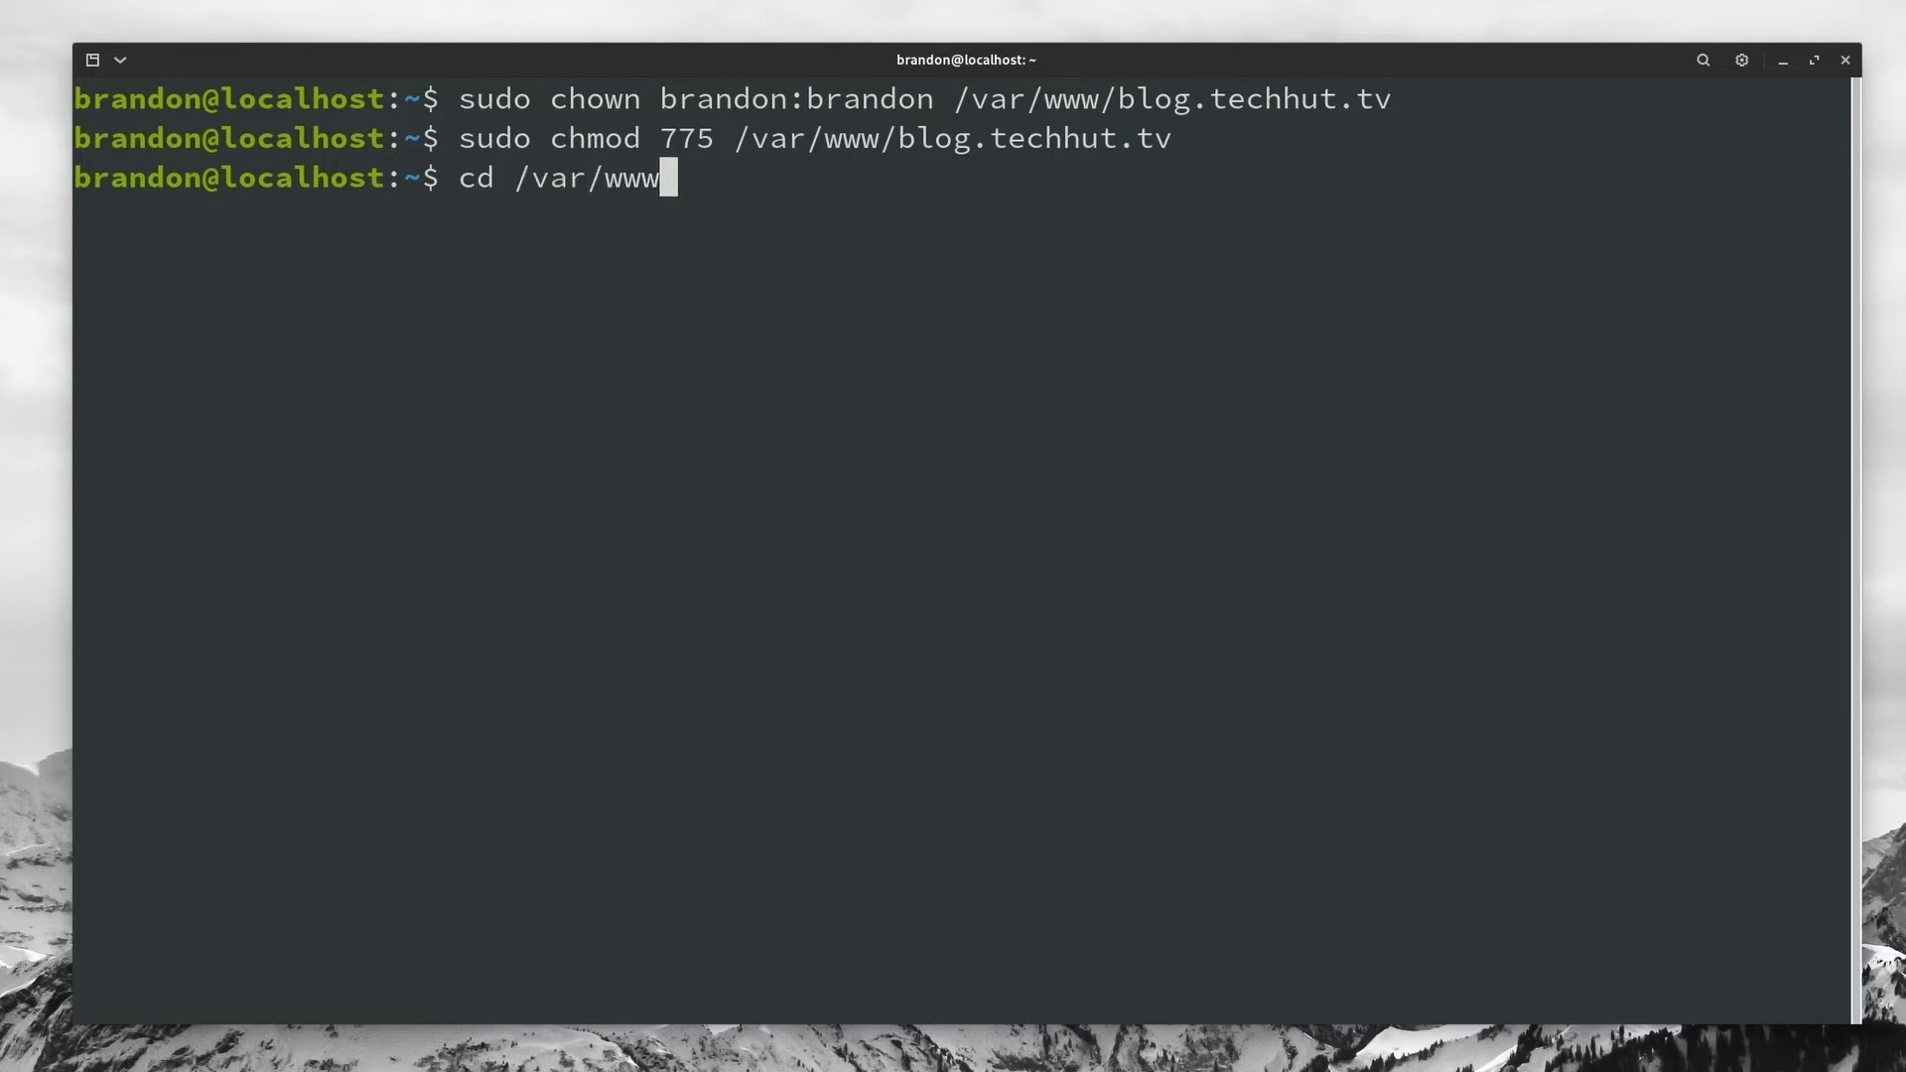
text(b)
key(Tab)
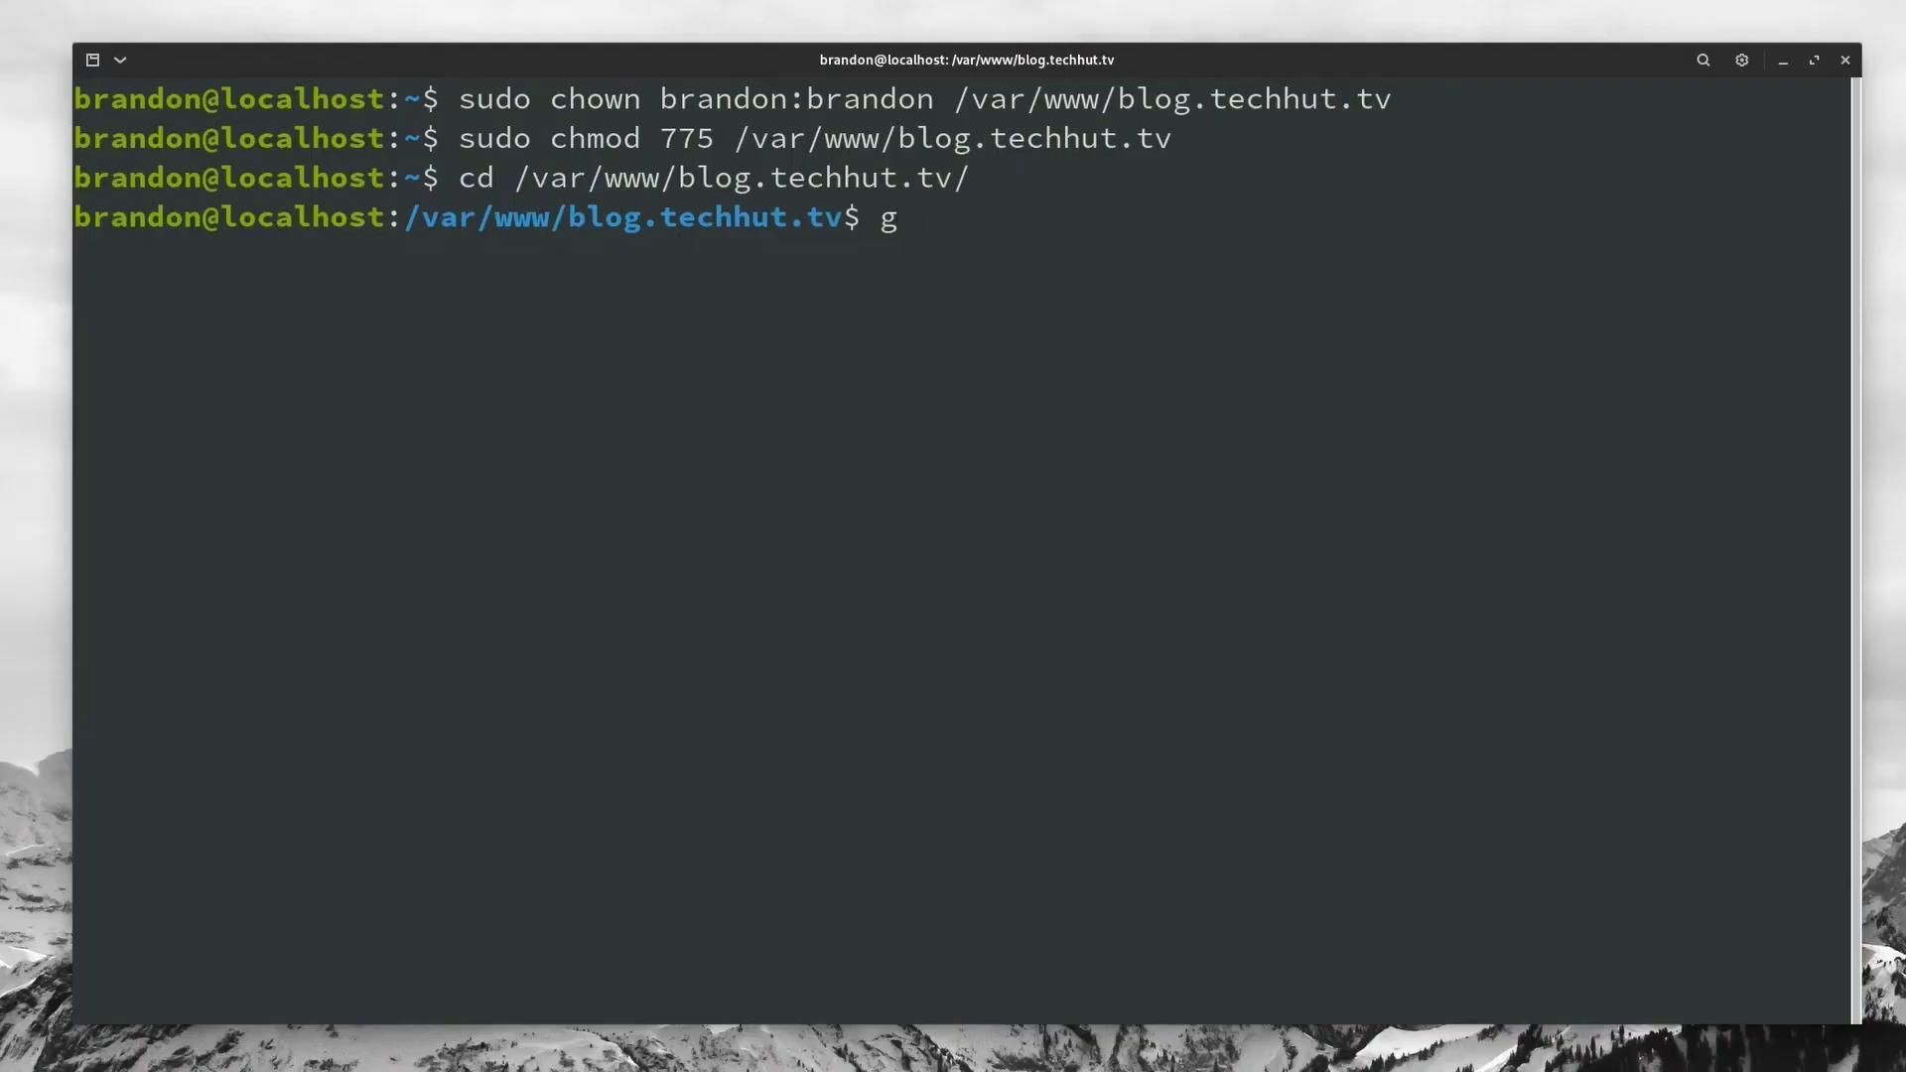
Step: Run ghost install in /var/www/blog.techhut.tv to install Ghost v4.22.0
text(host instal)
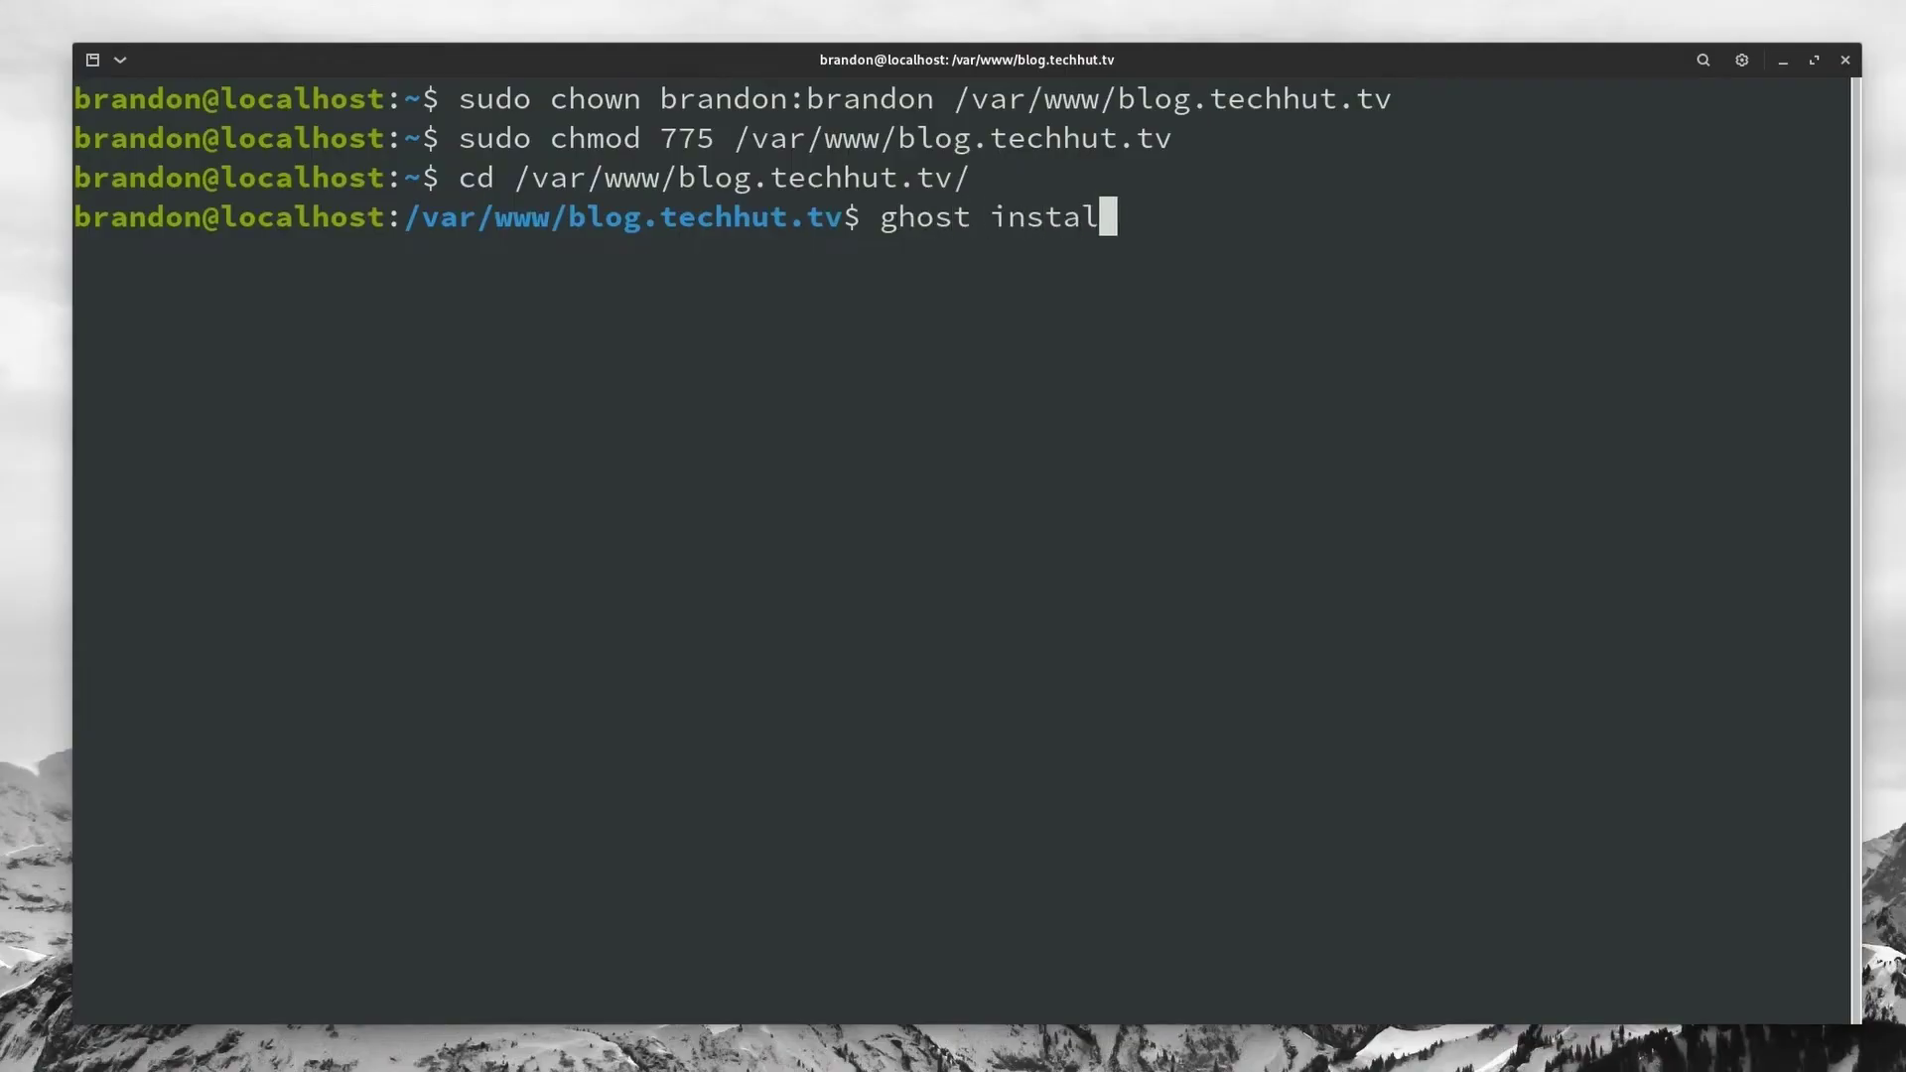
text(l)
key(Return)
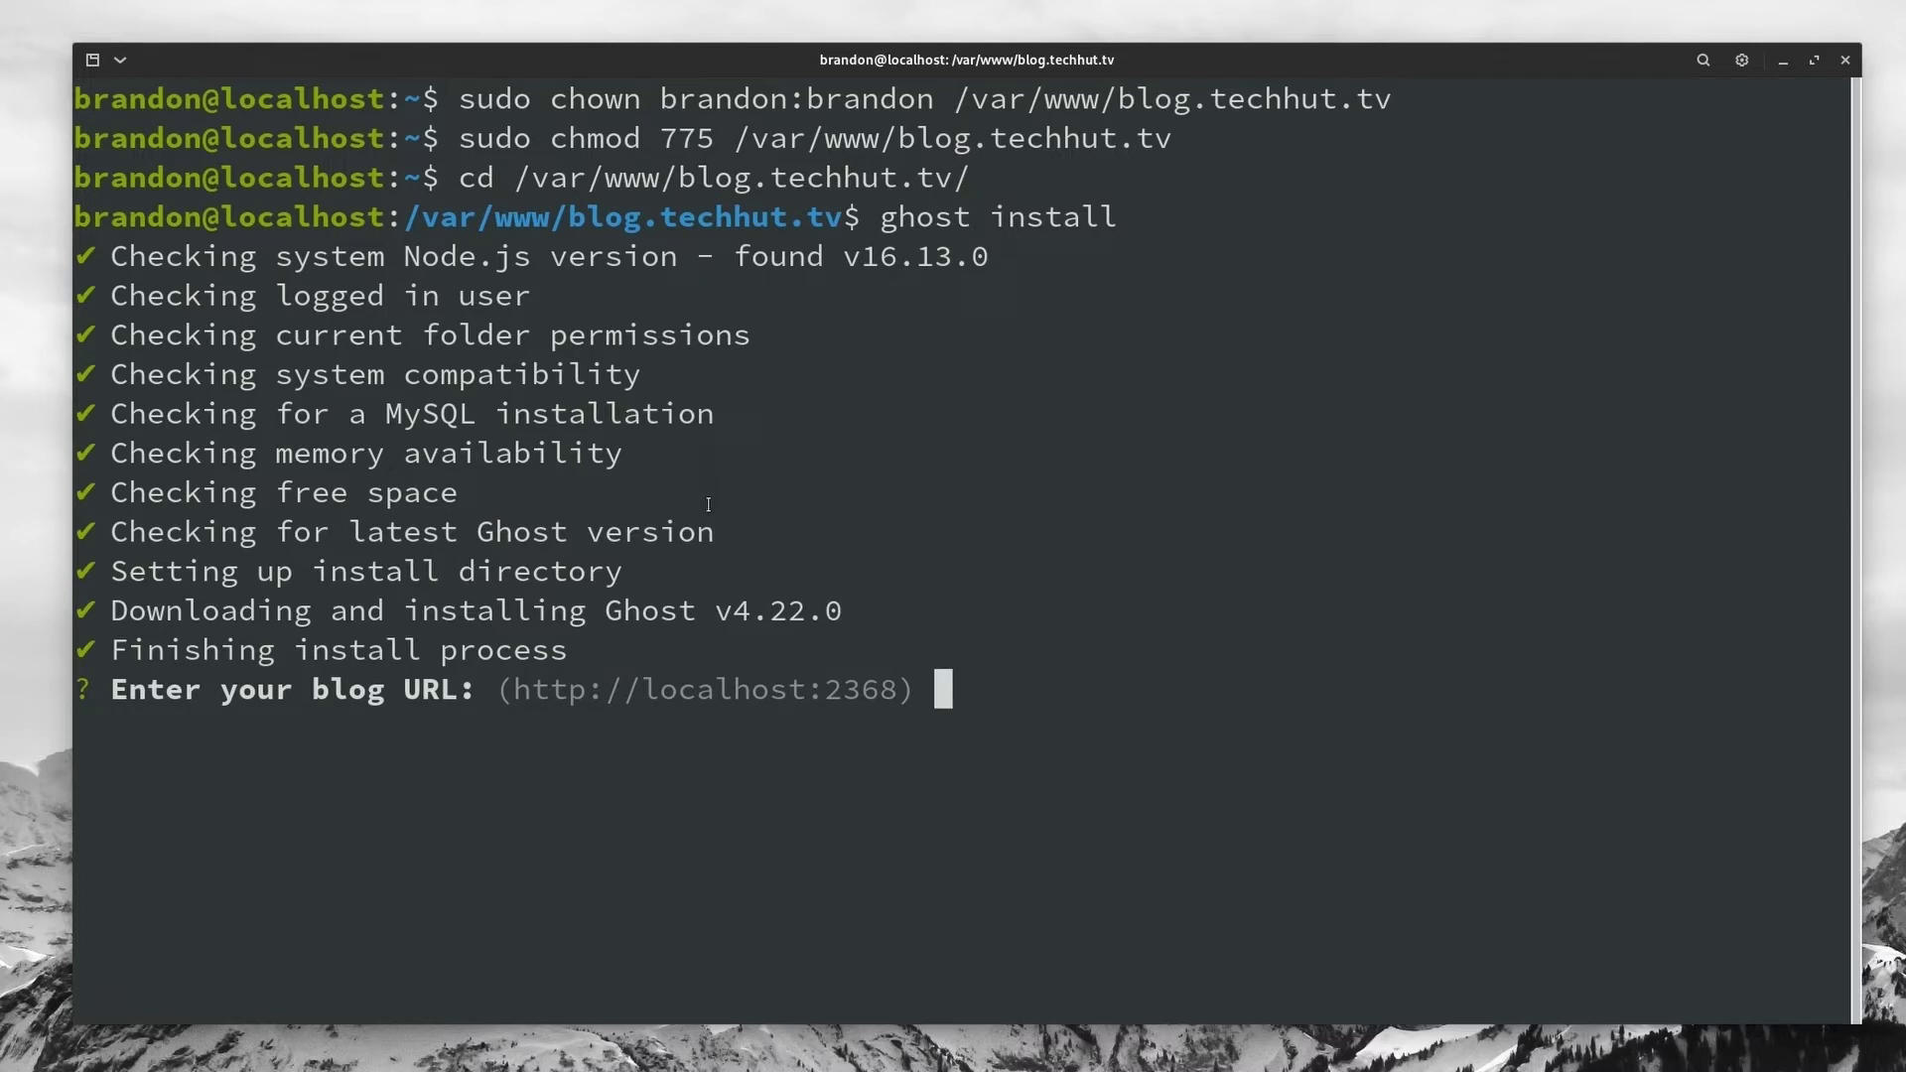
text(h)
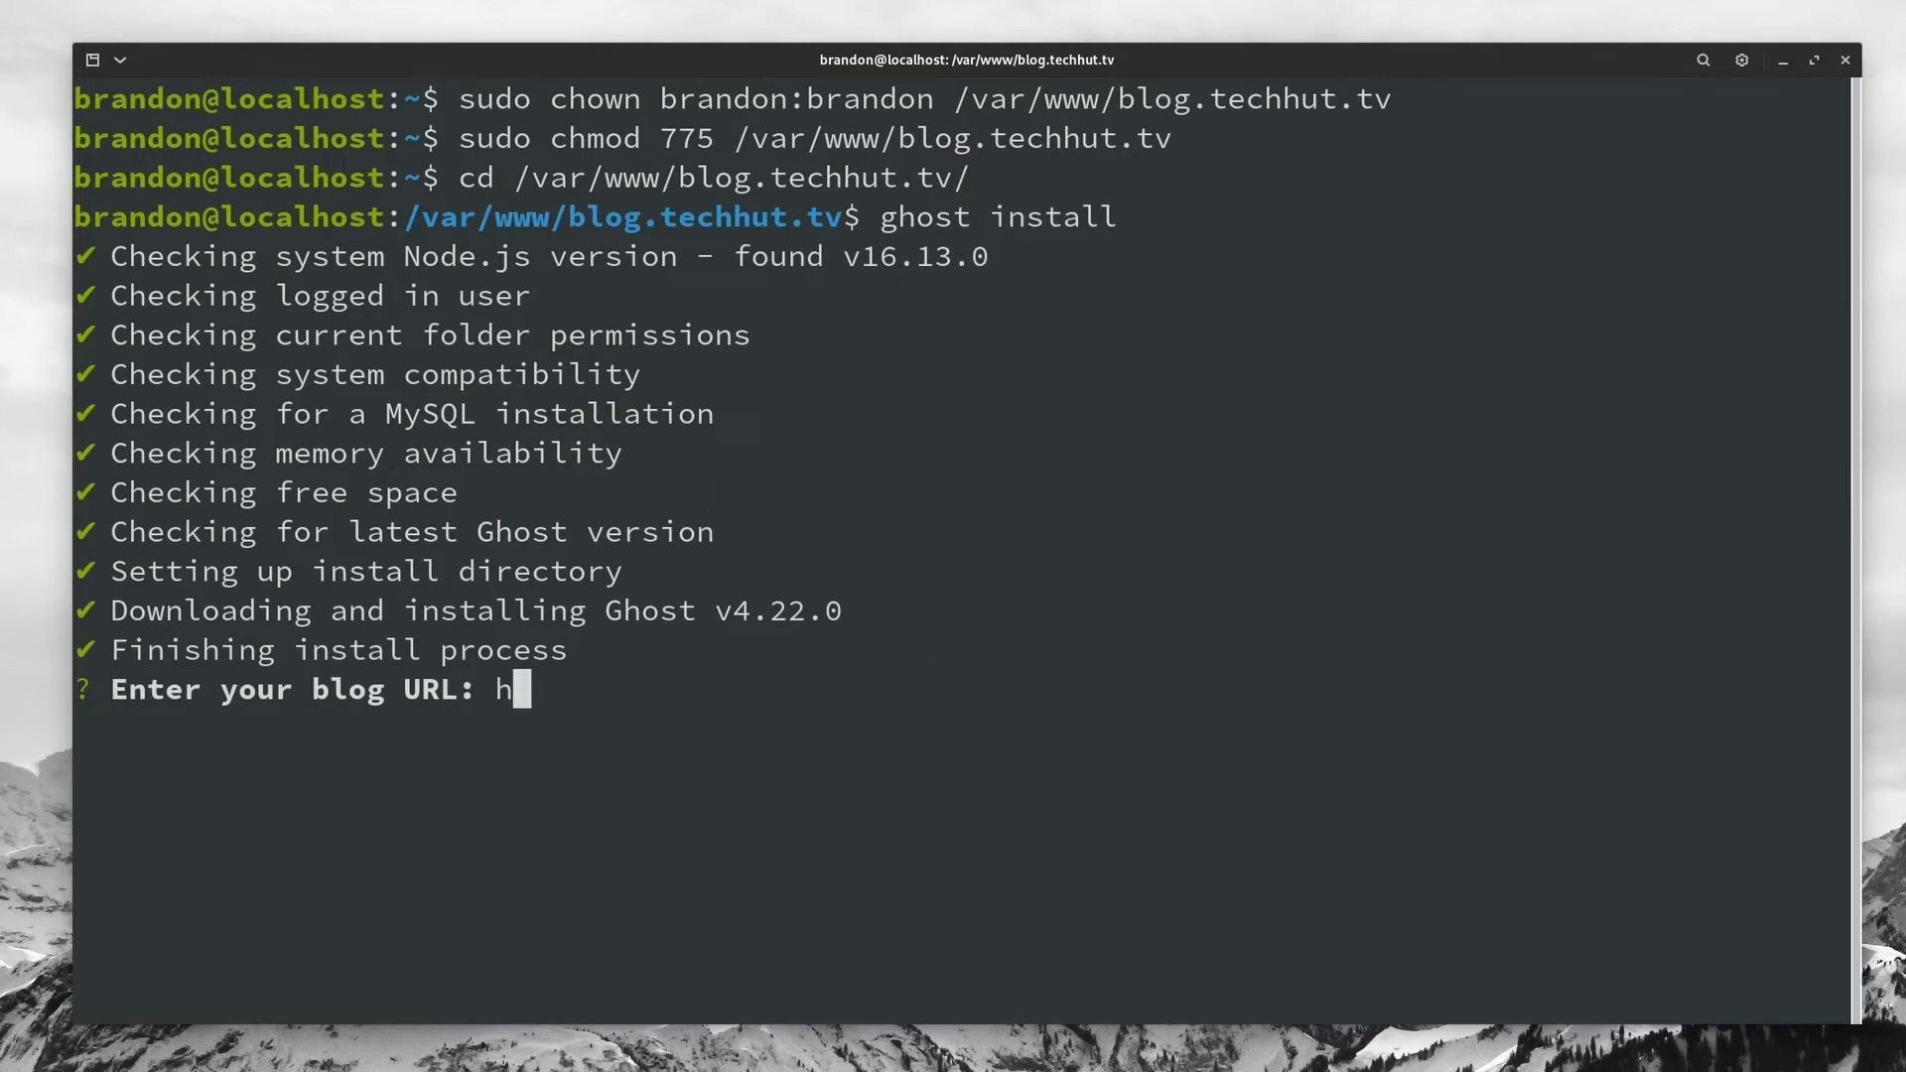
text(ttps)
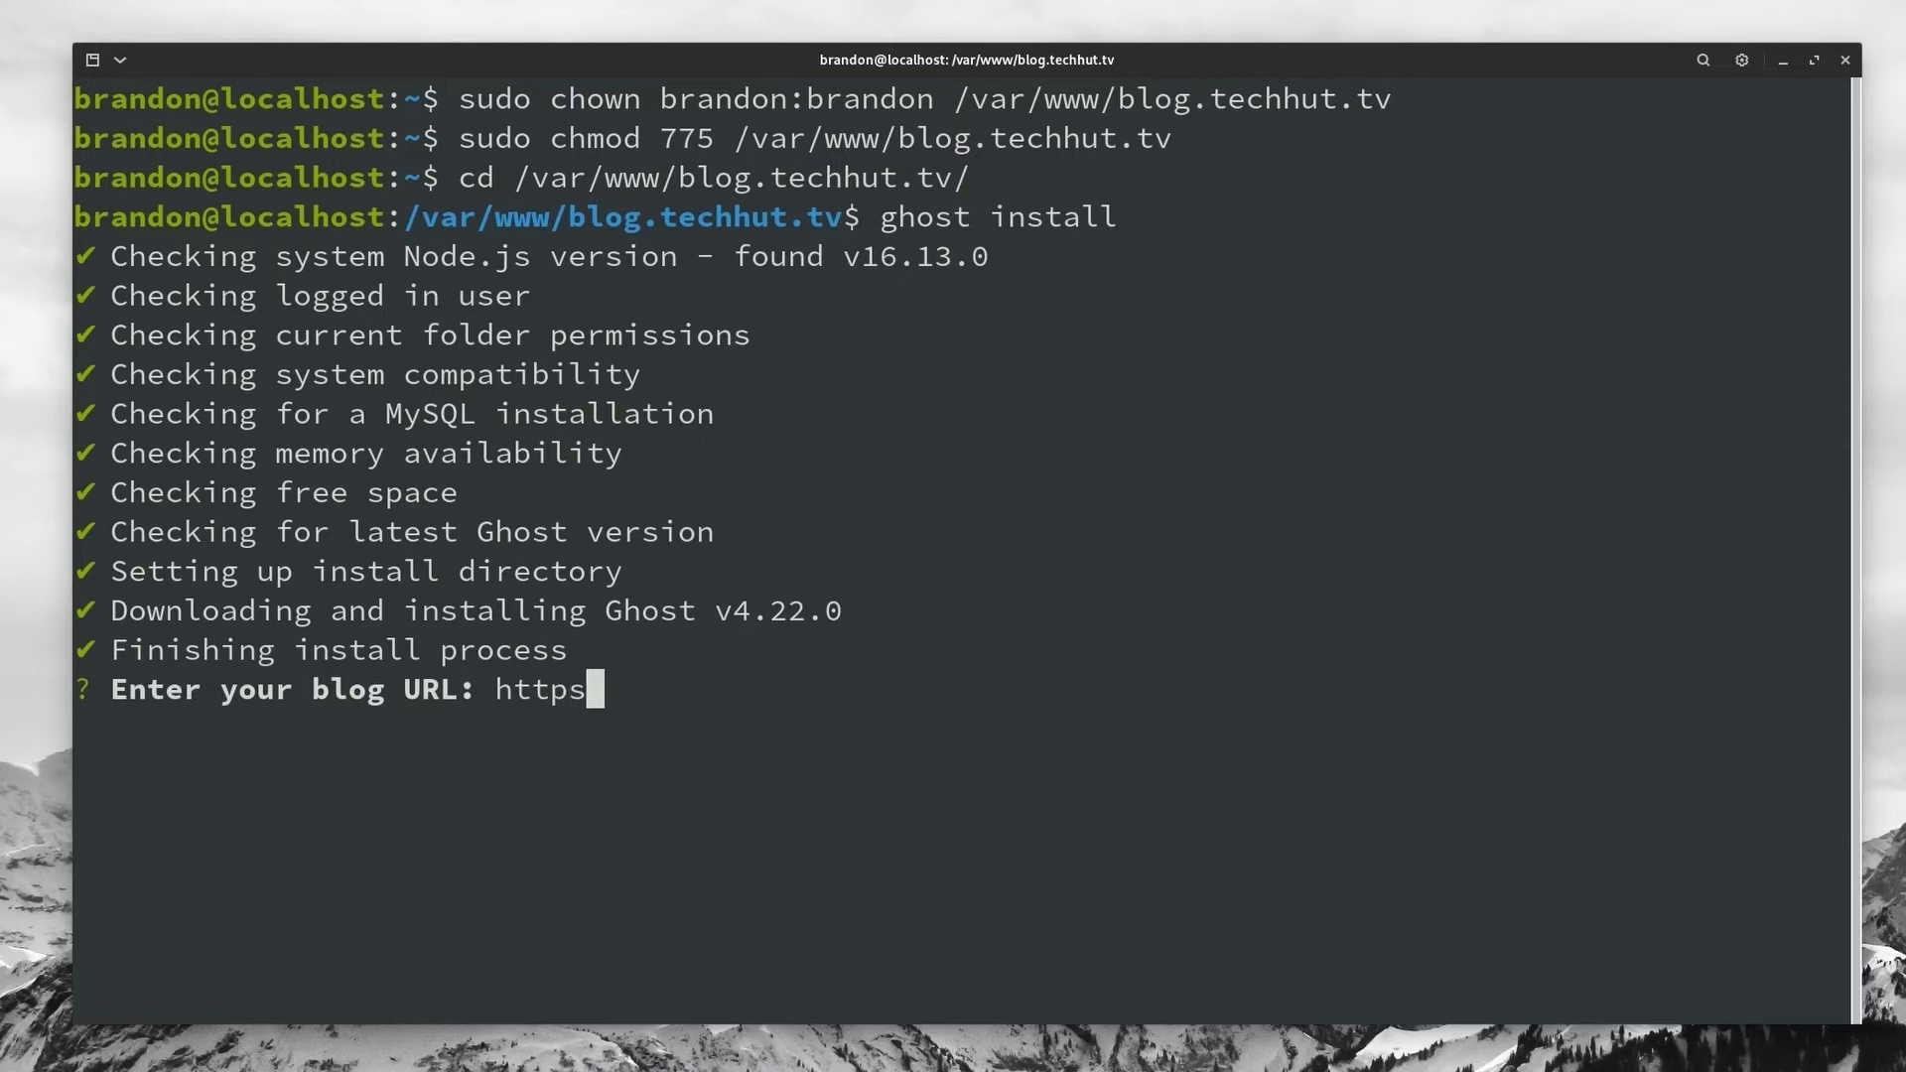
text(://blog)
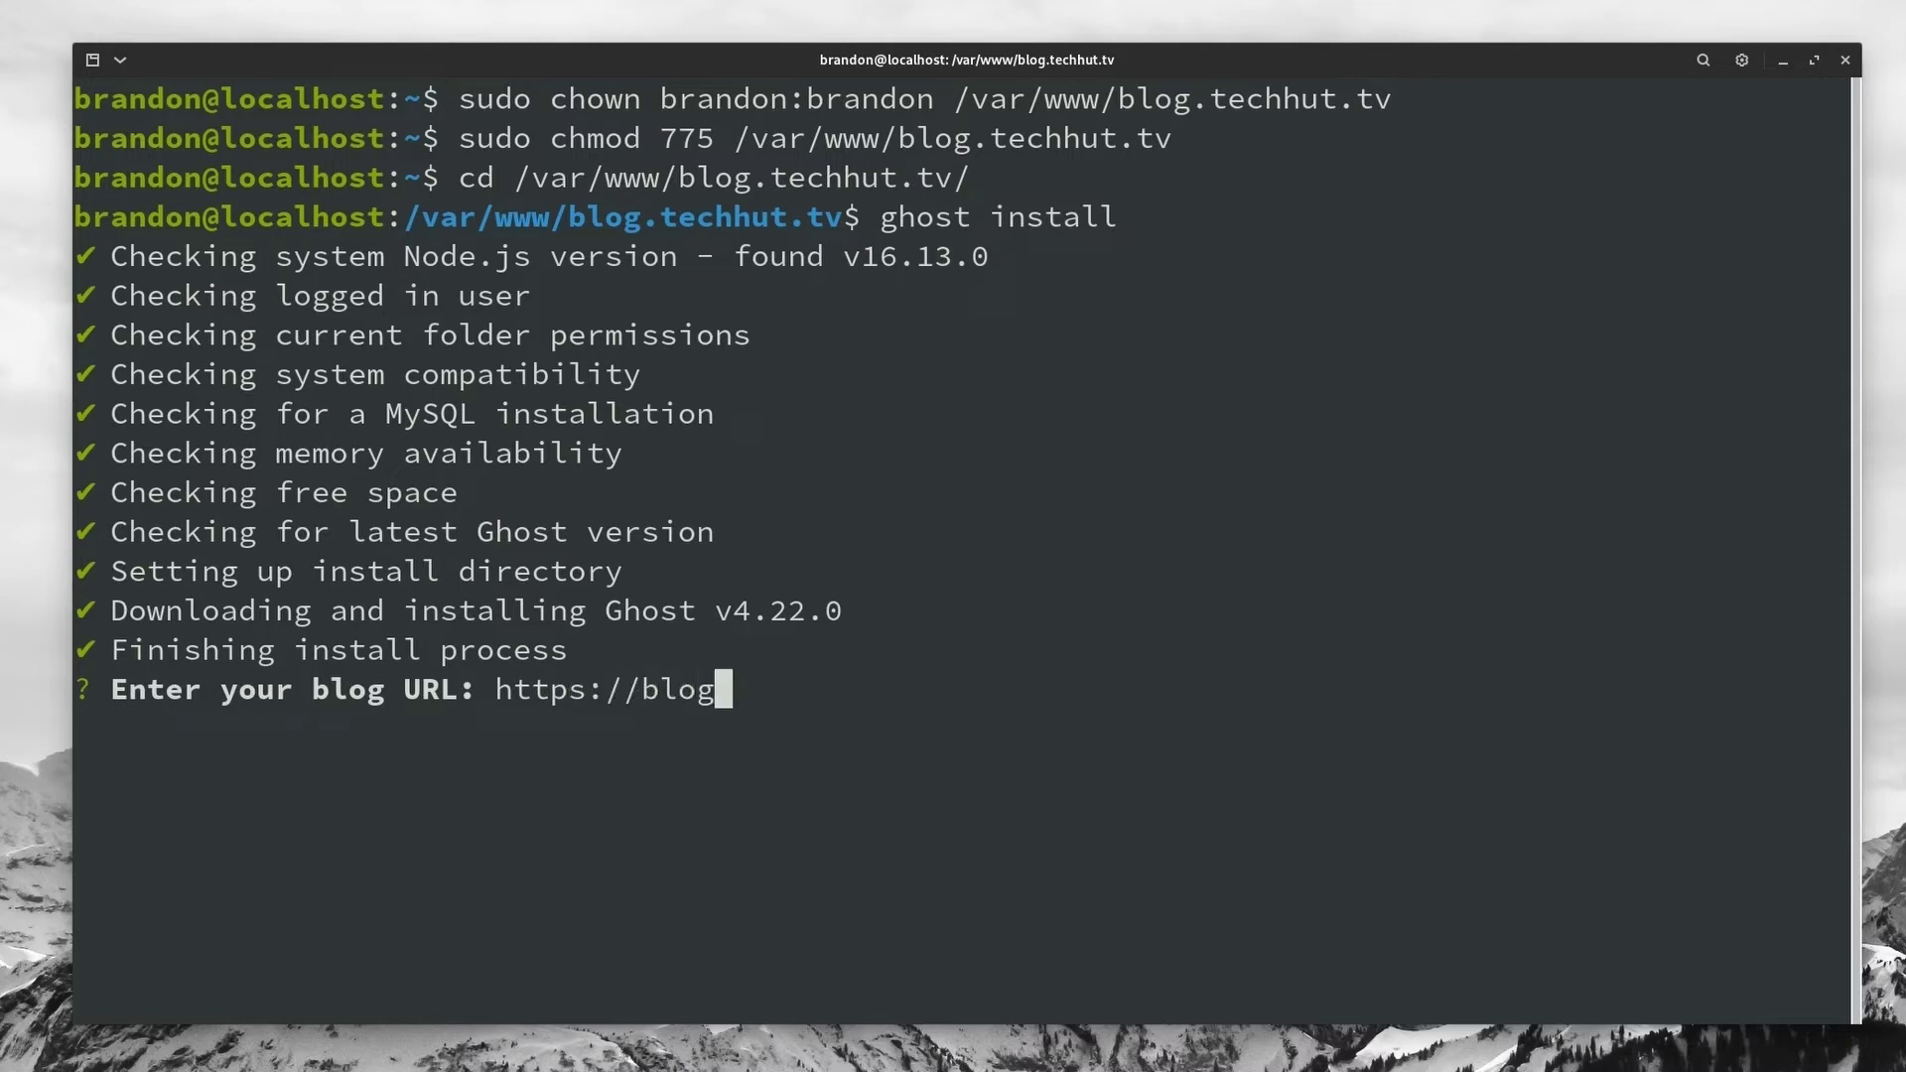
text(.techhu)
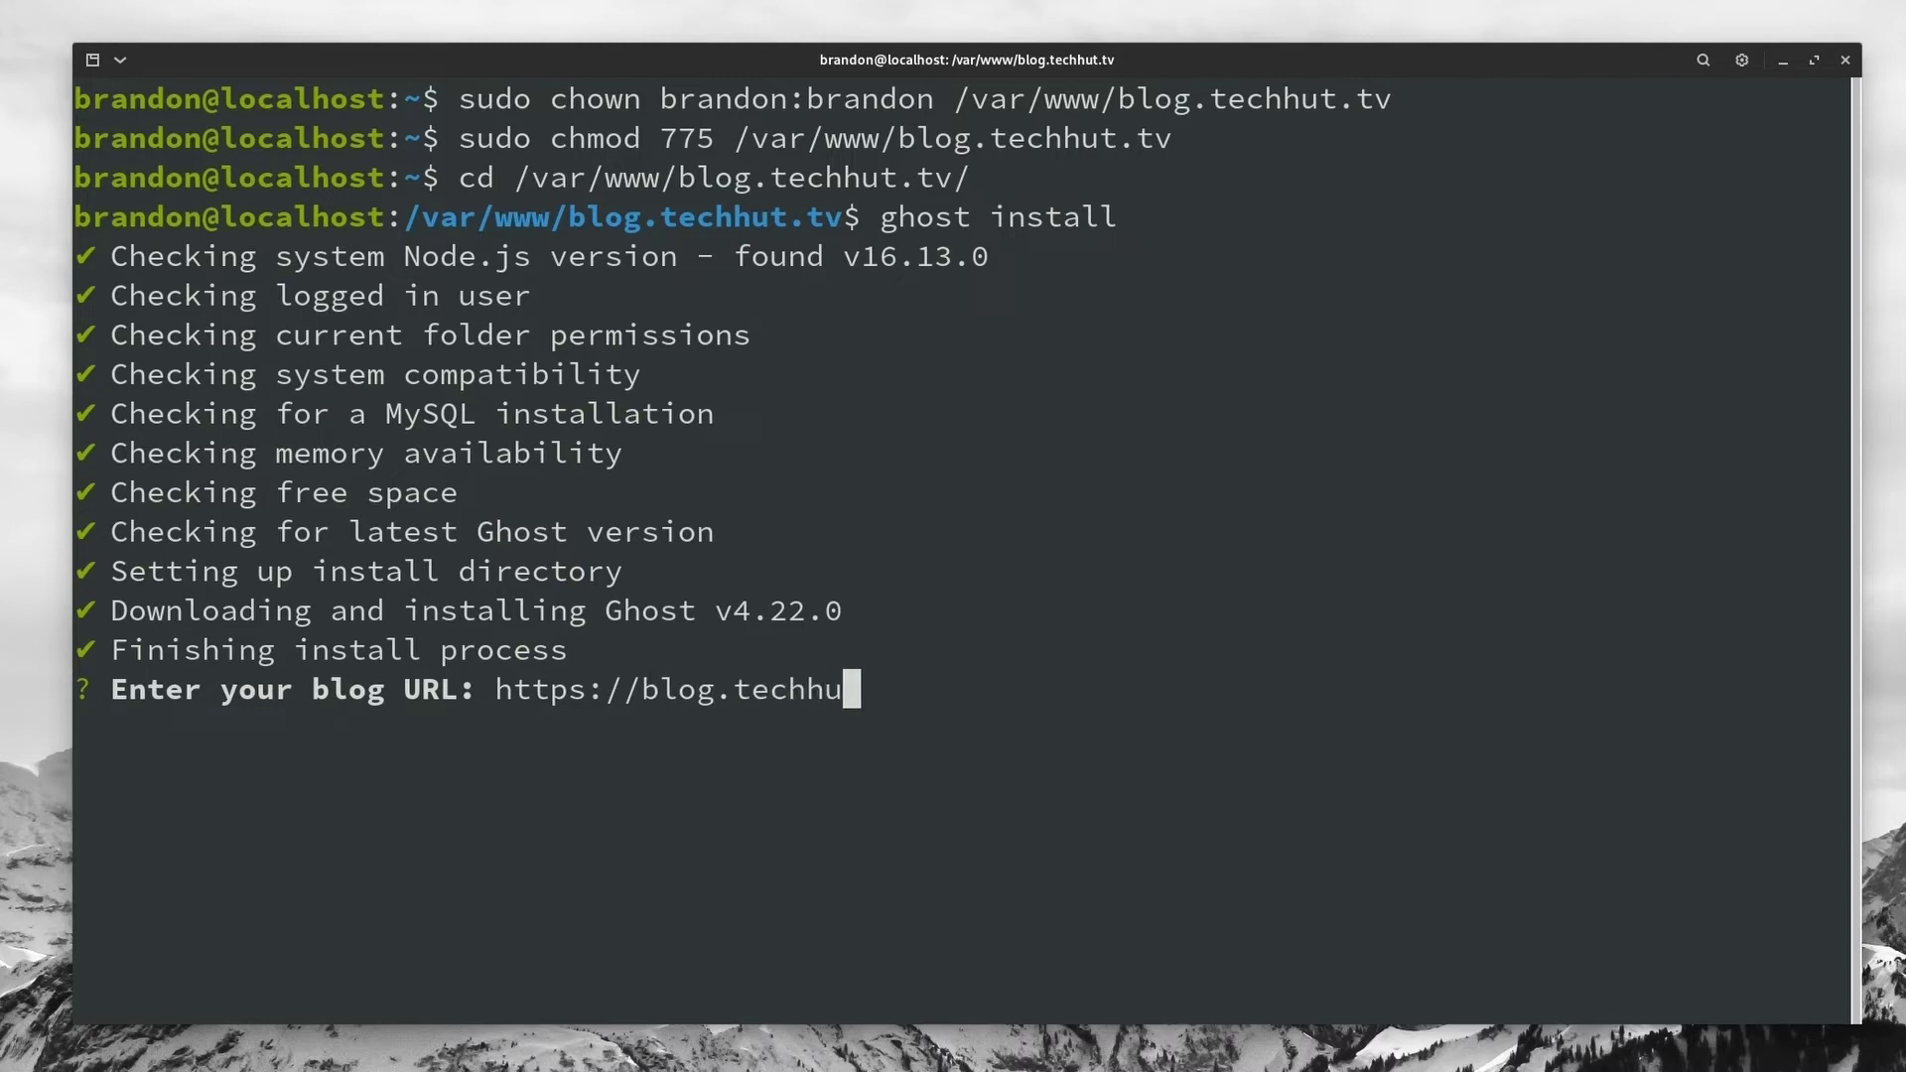
text(t.tv/)
key(Return)
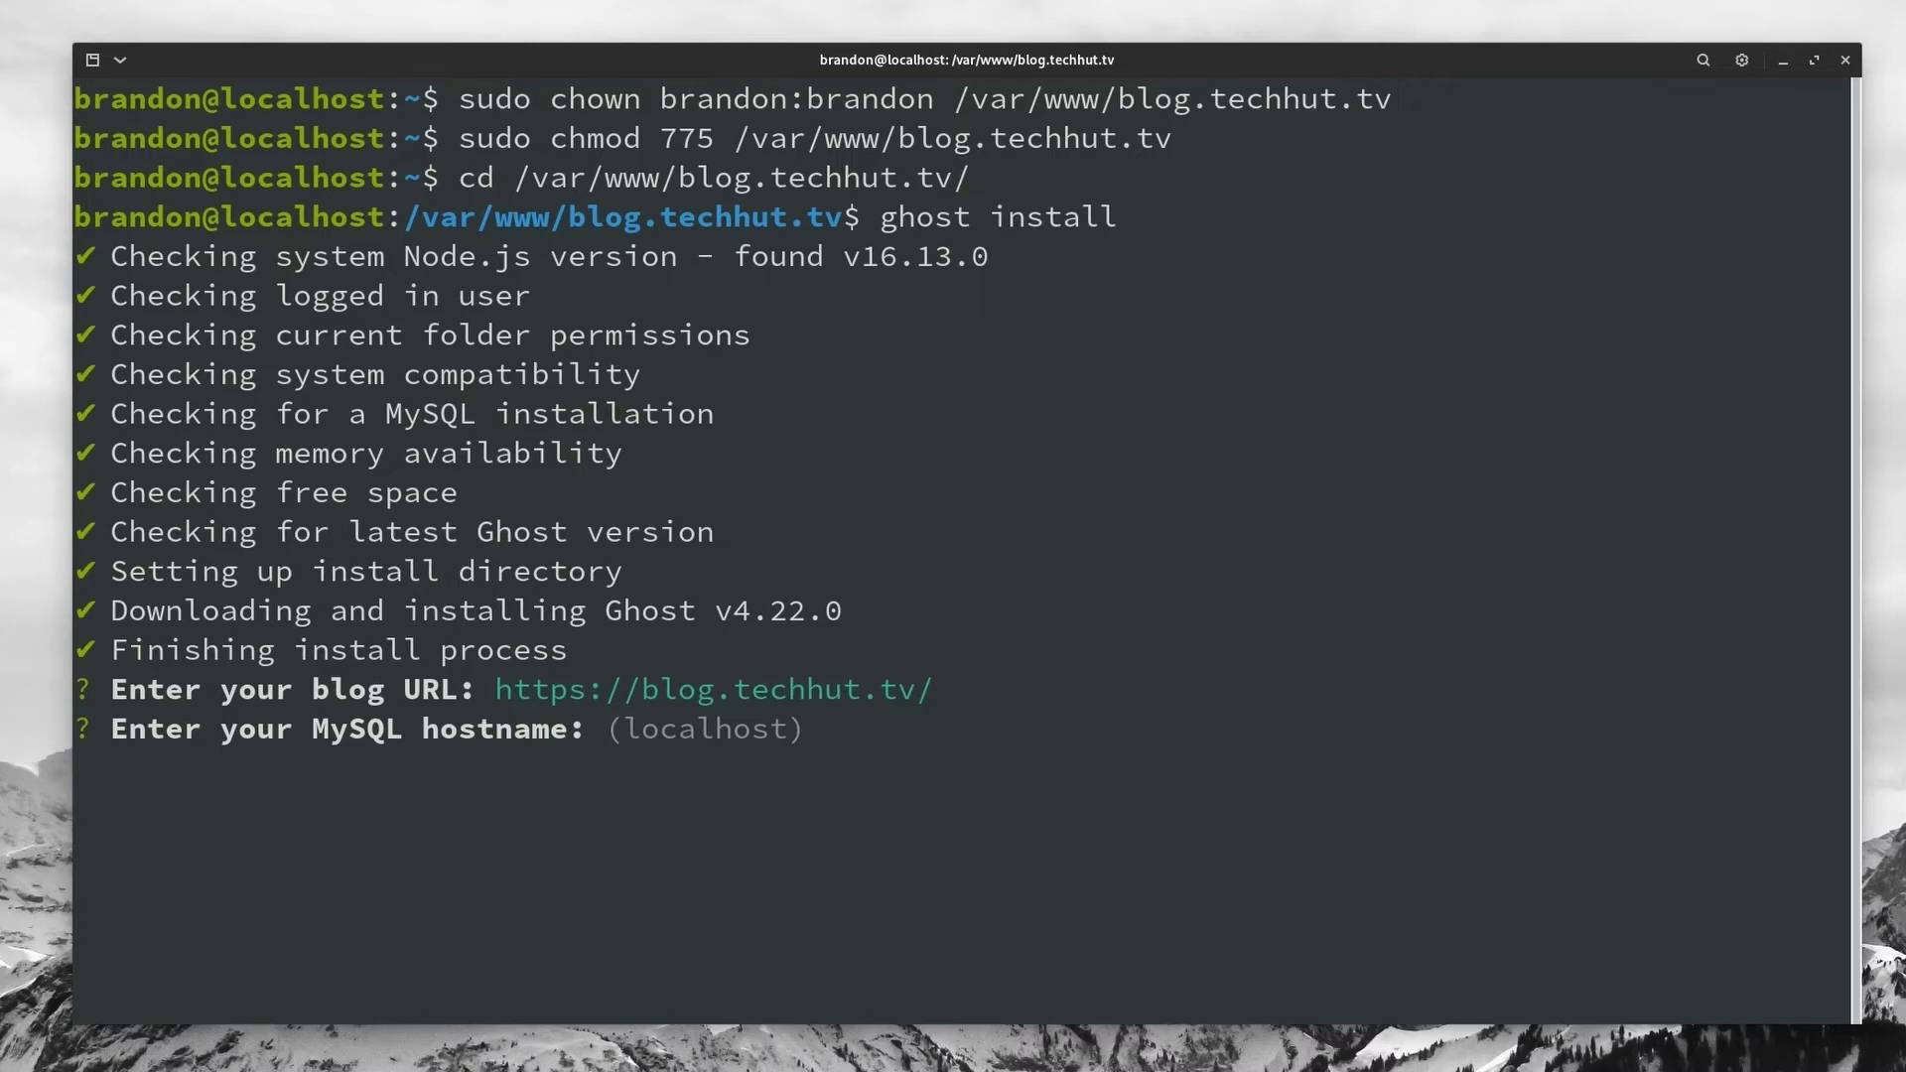
key(Return)
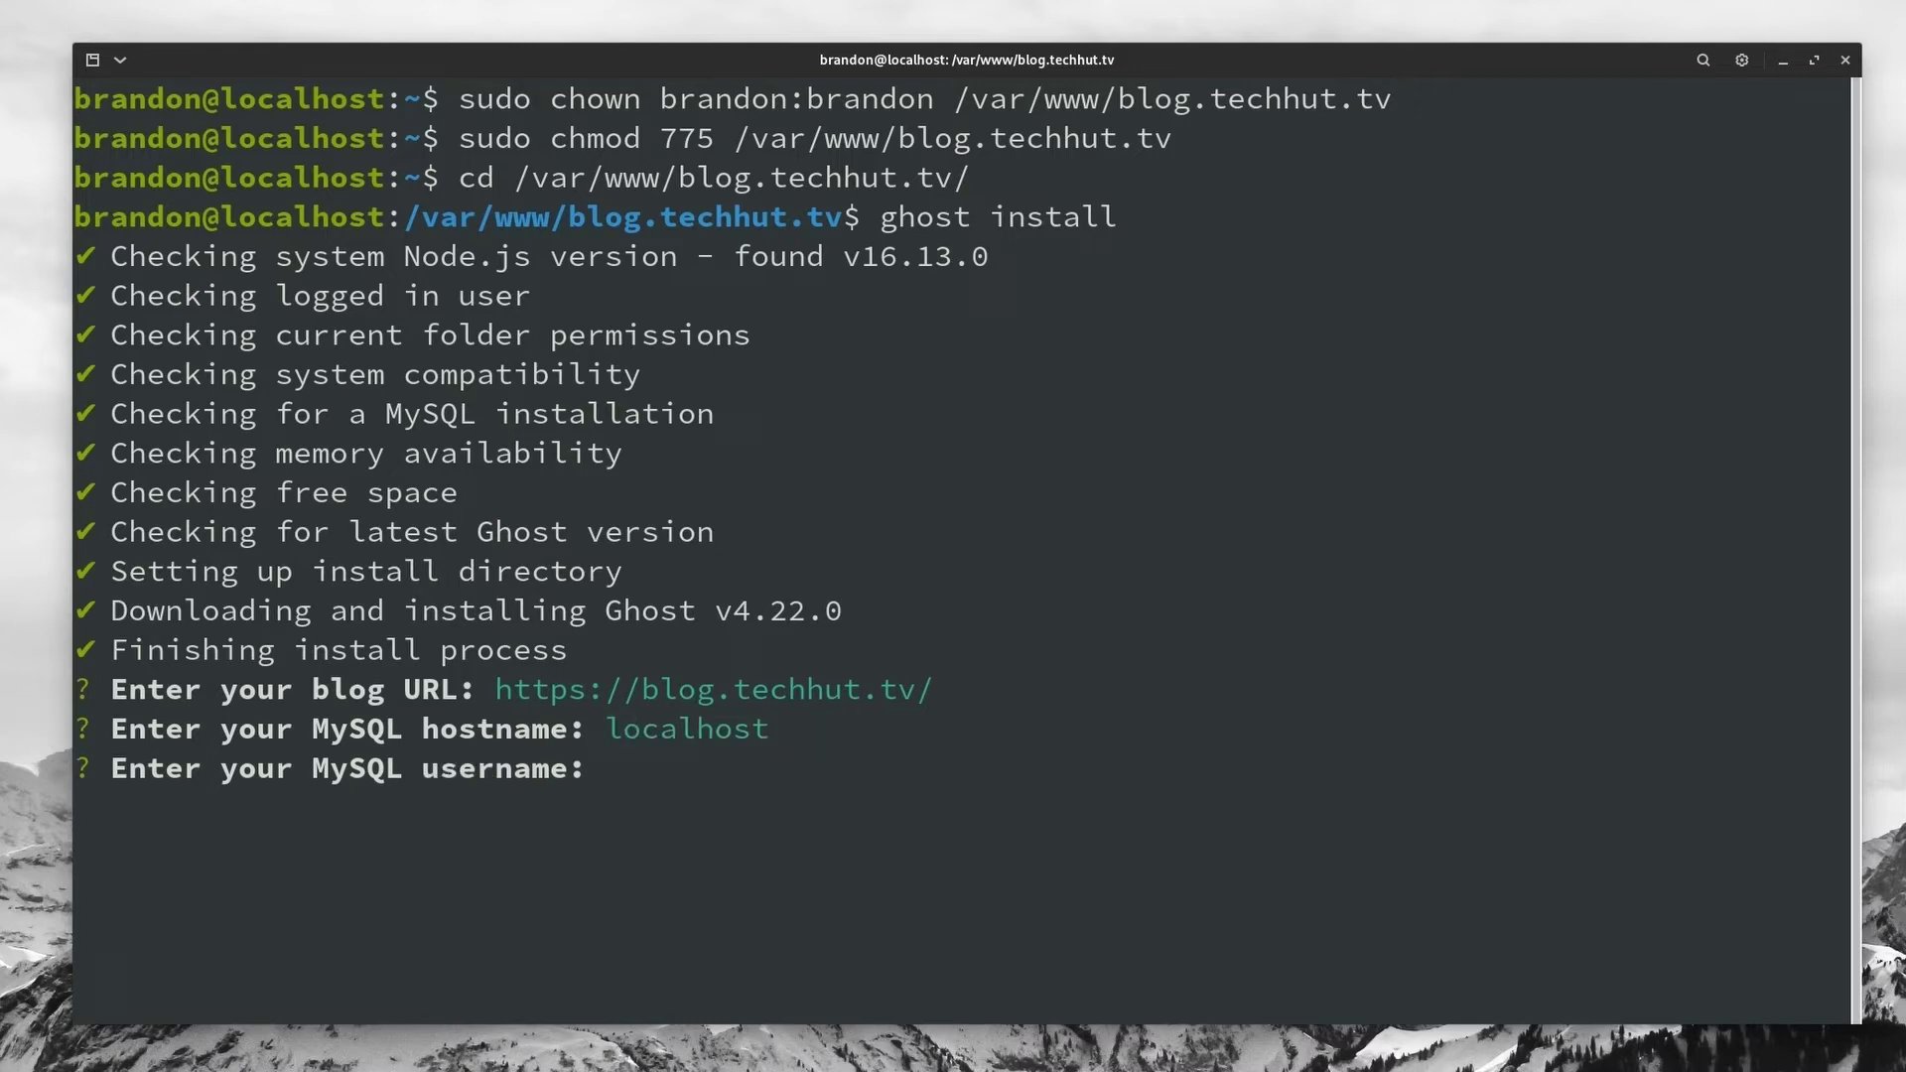
text(root)
key(Return)
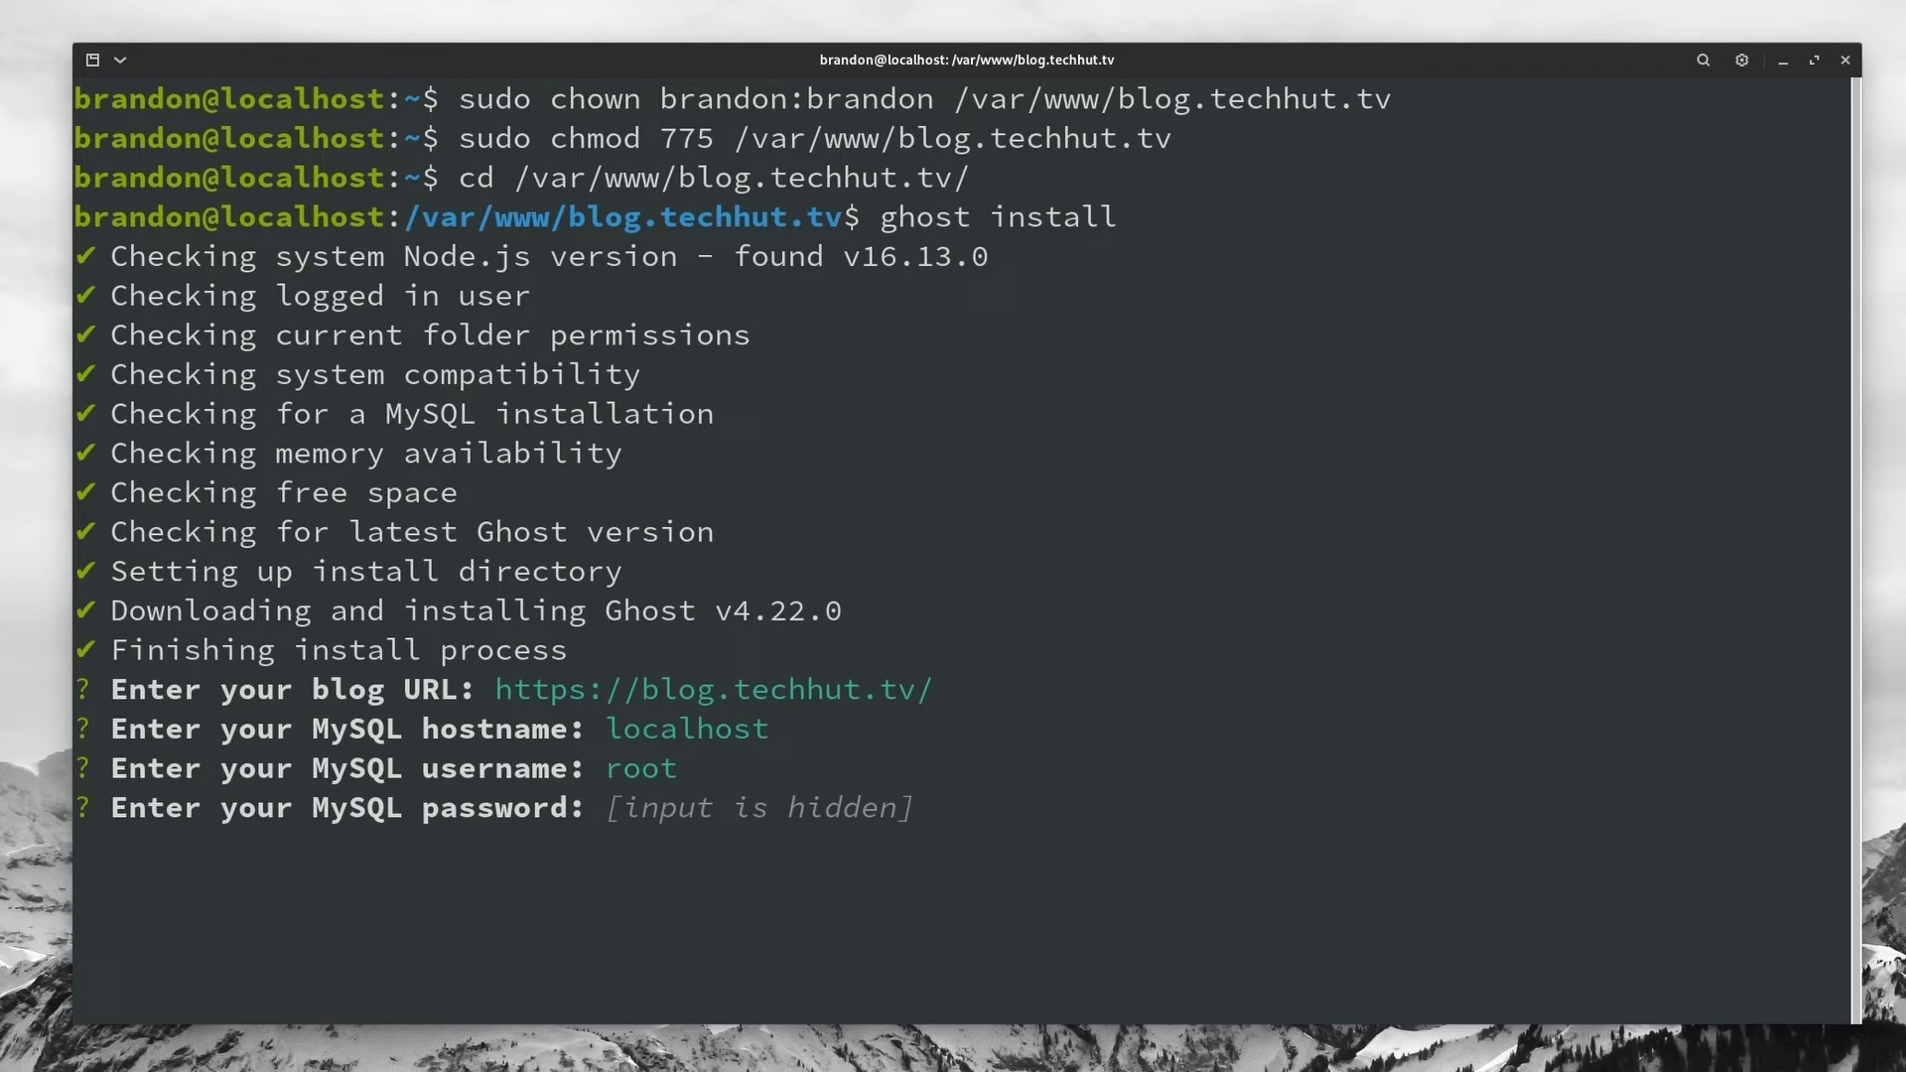
key(Return)
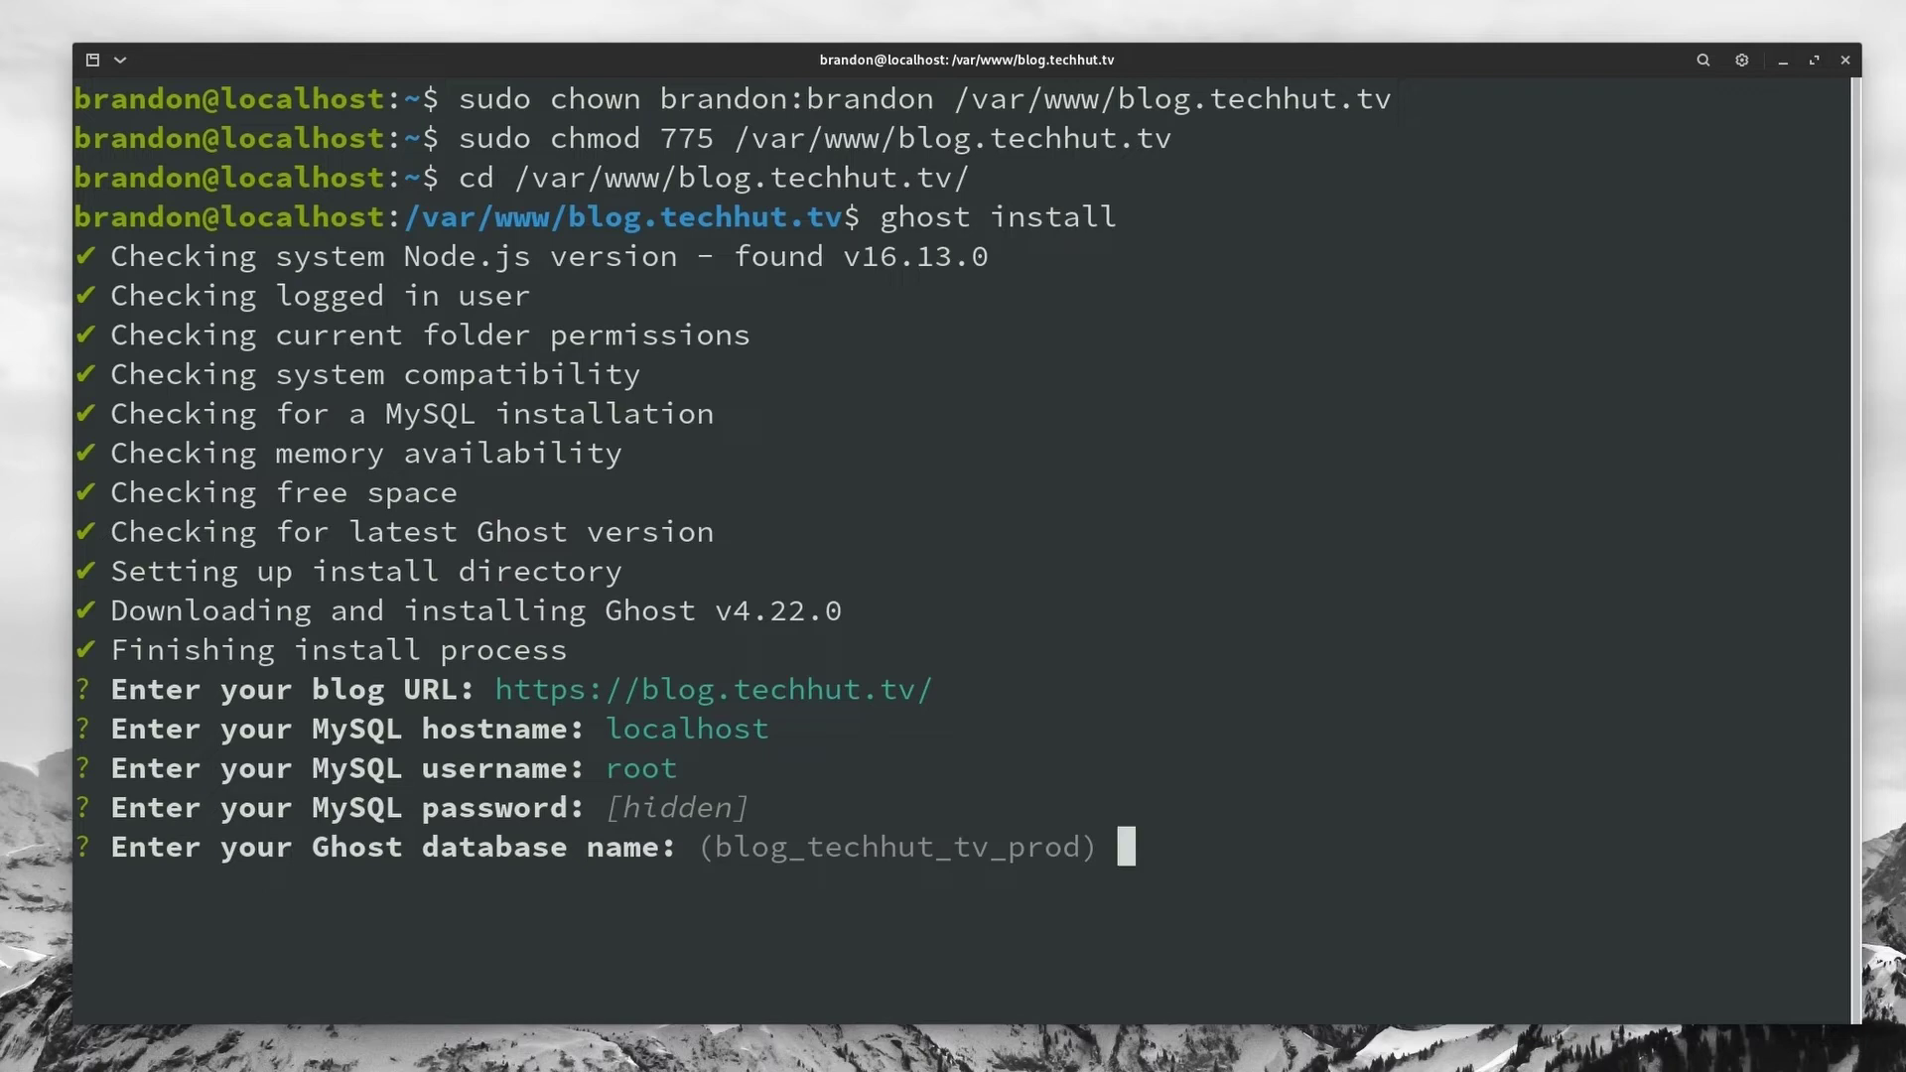
key(Return)
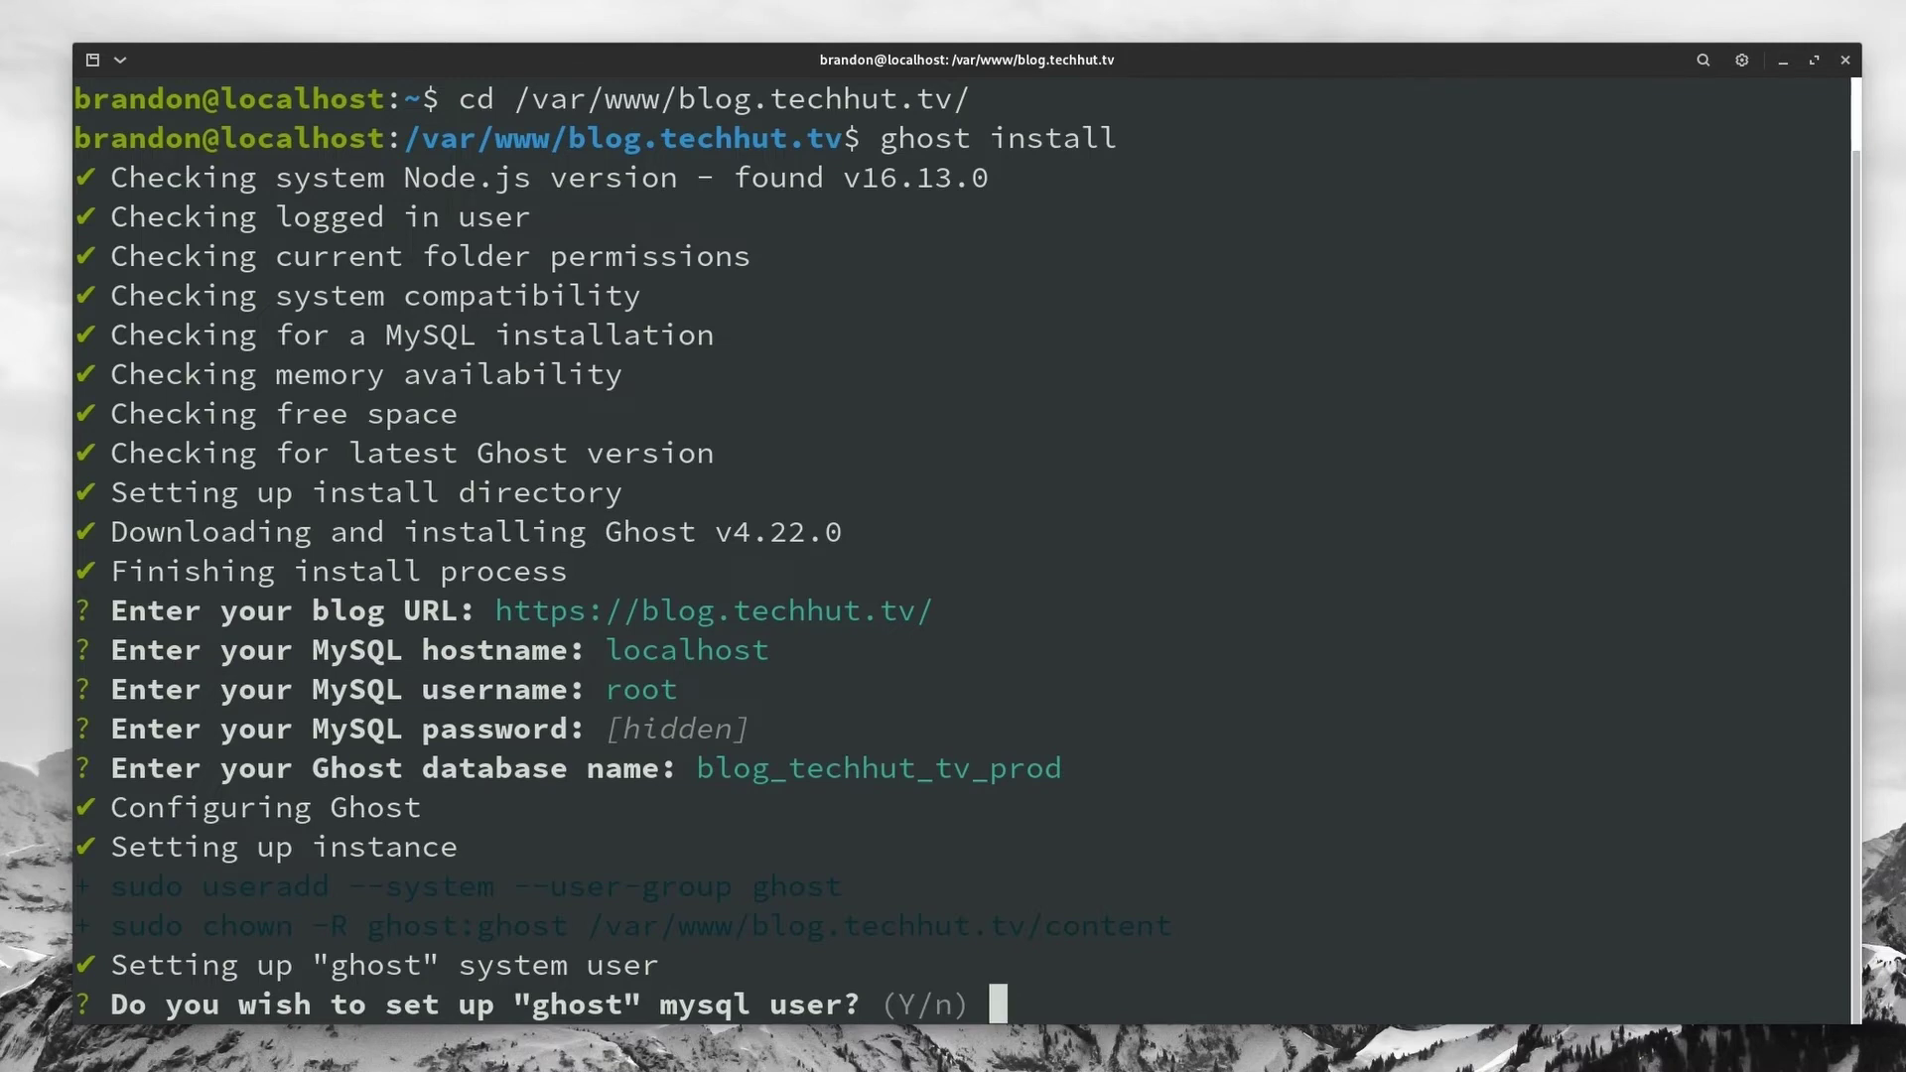
Step: Accept the ghost MySQL user, Nginx and SSL setup, and enter the certificate email address
key(Return)
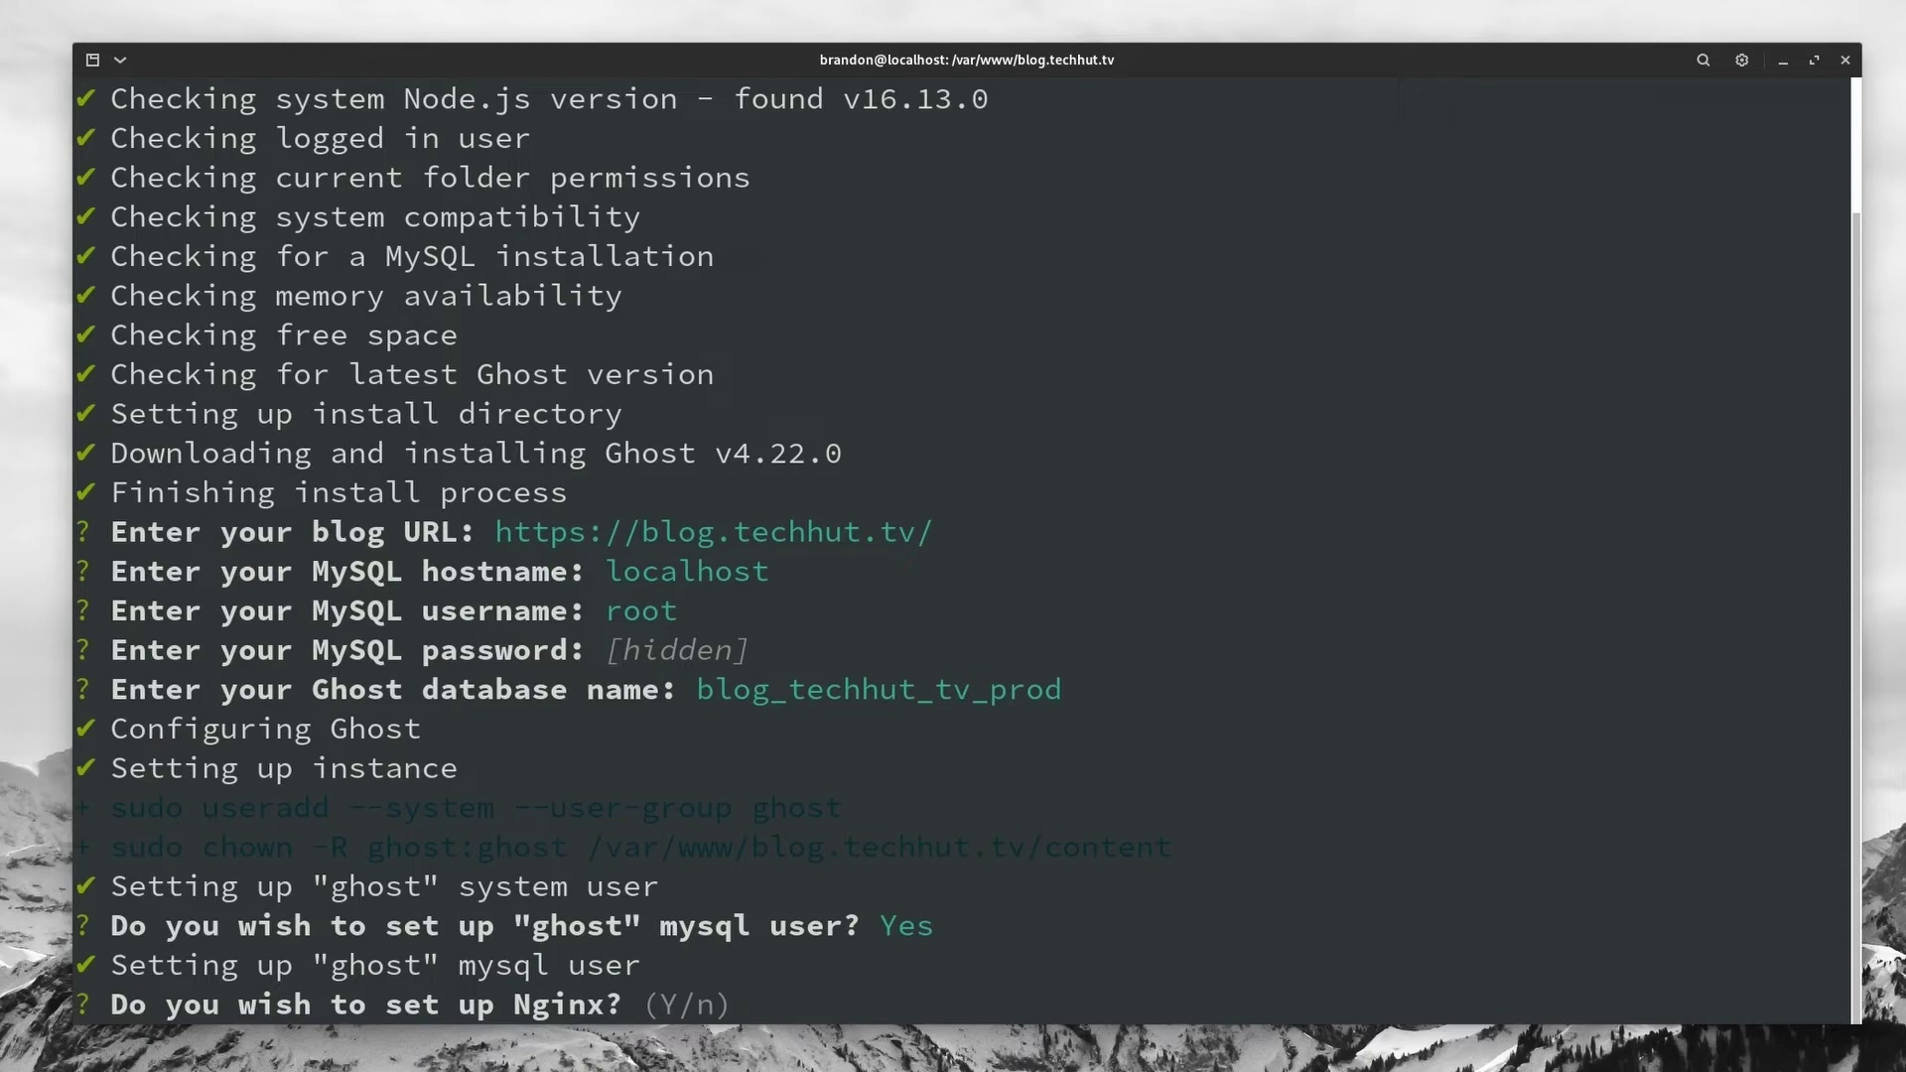
key(Return)
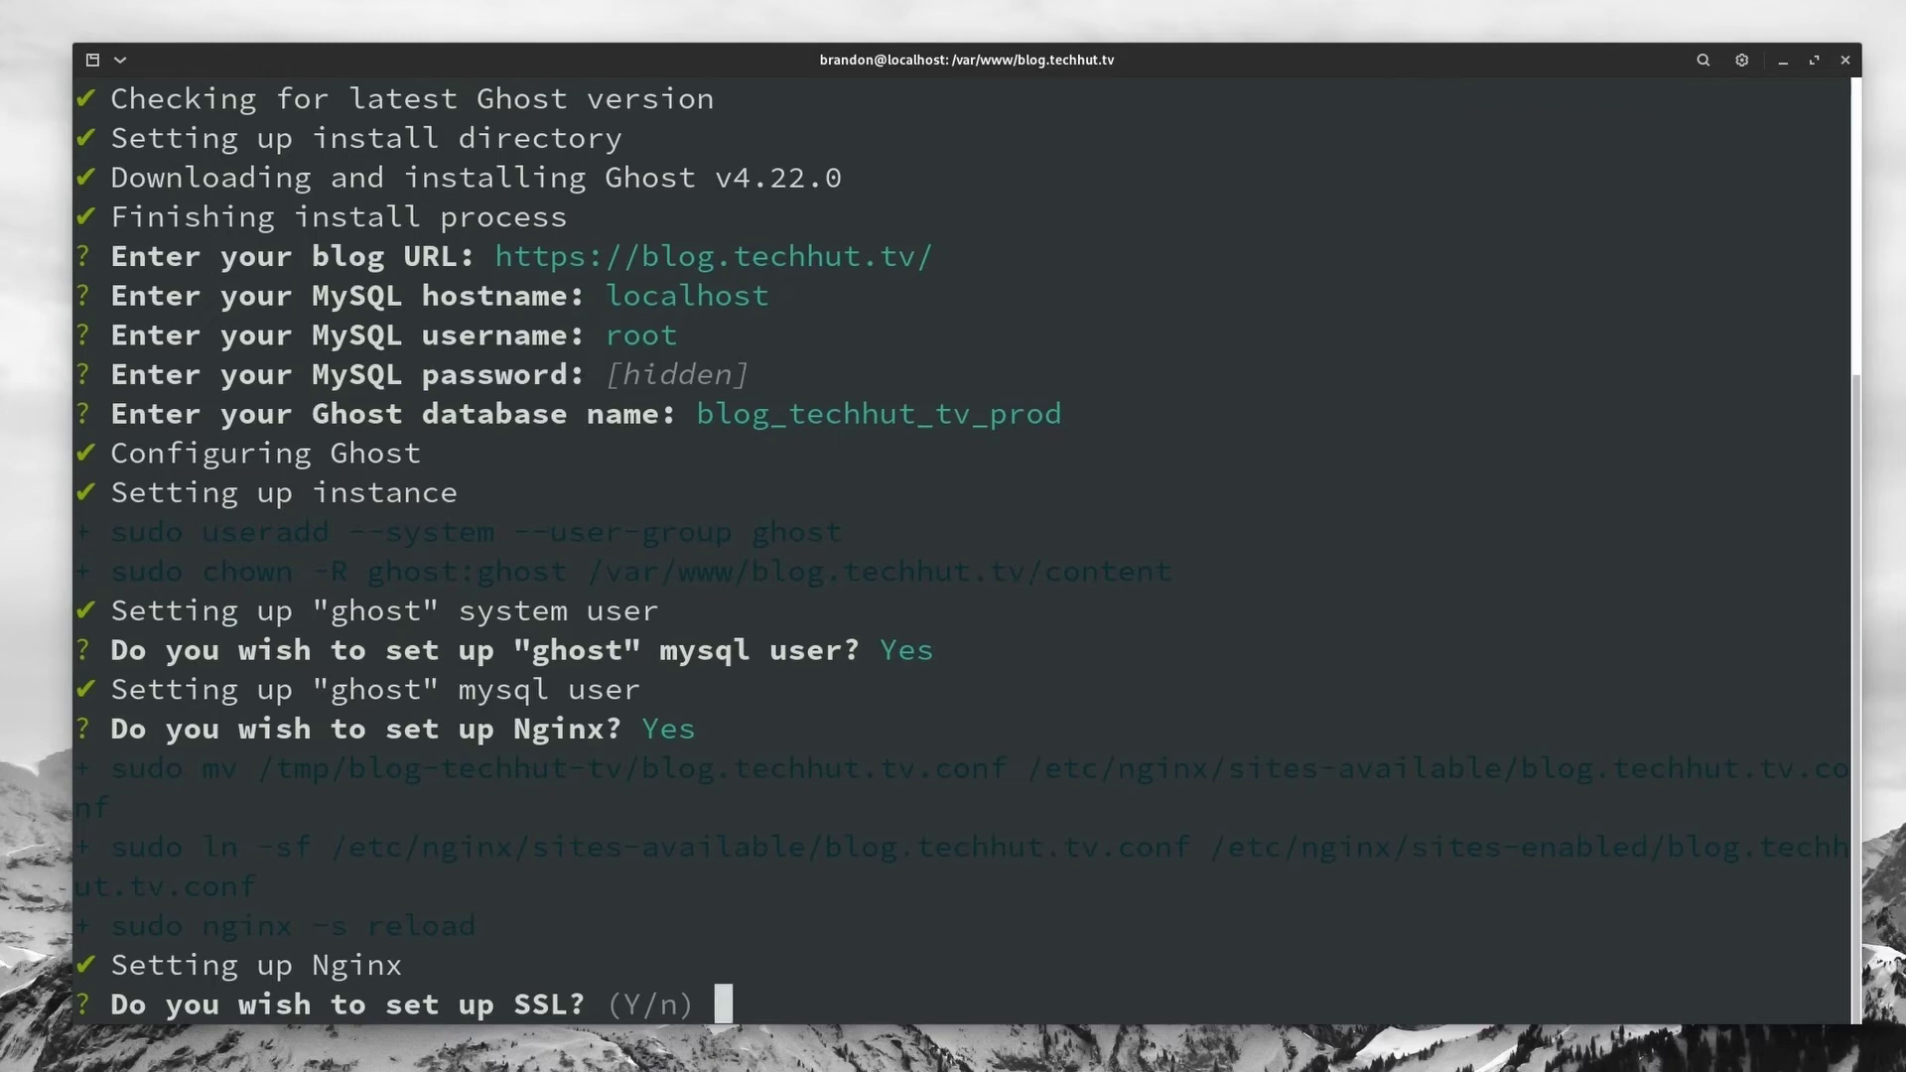
key(Return)
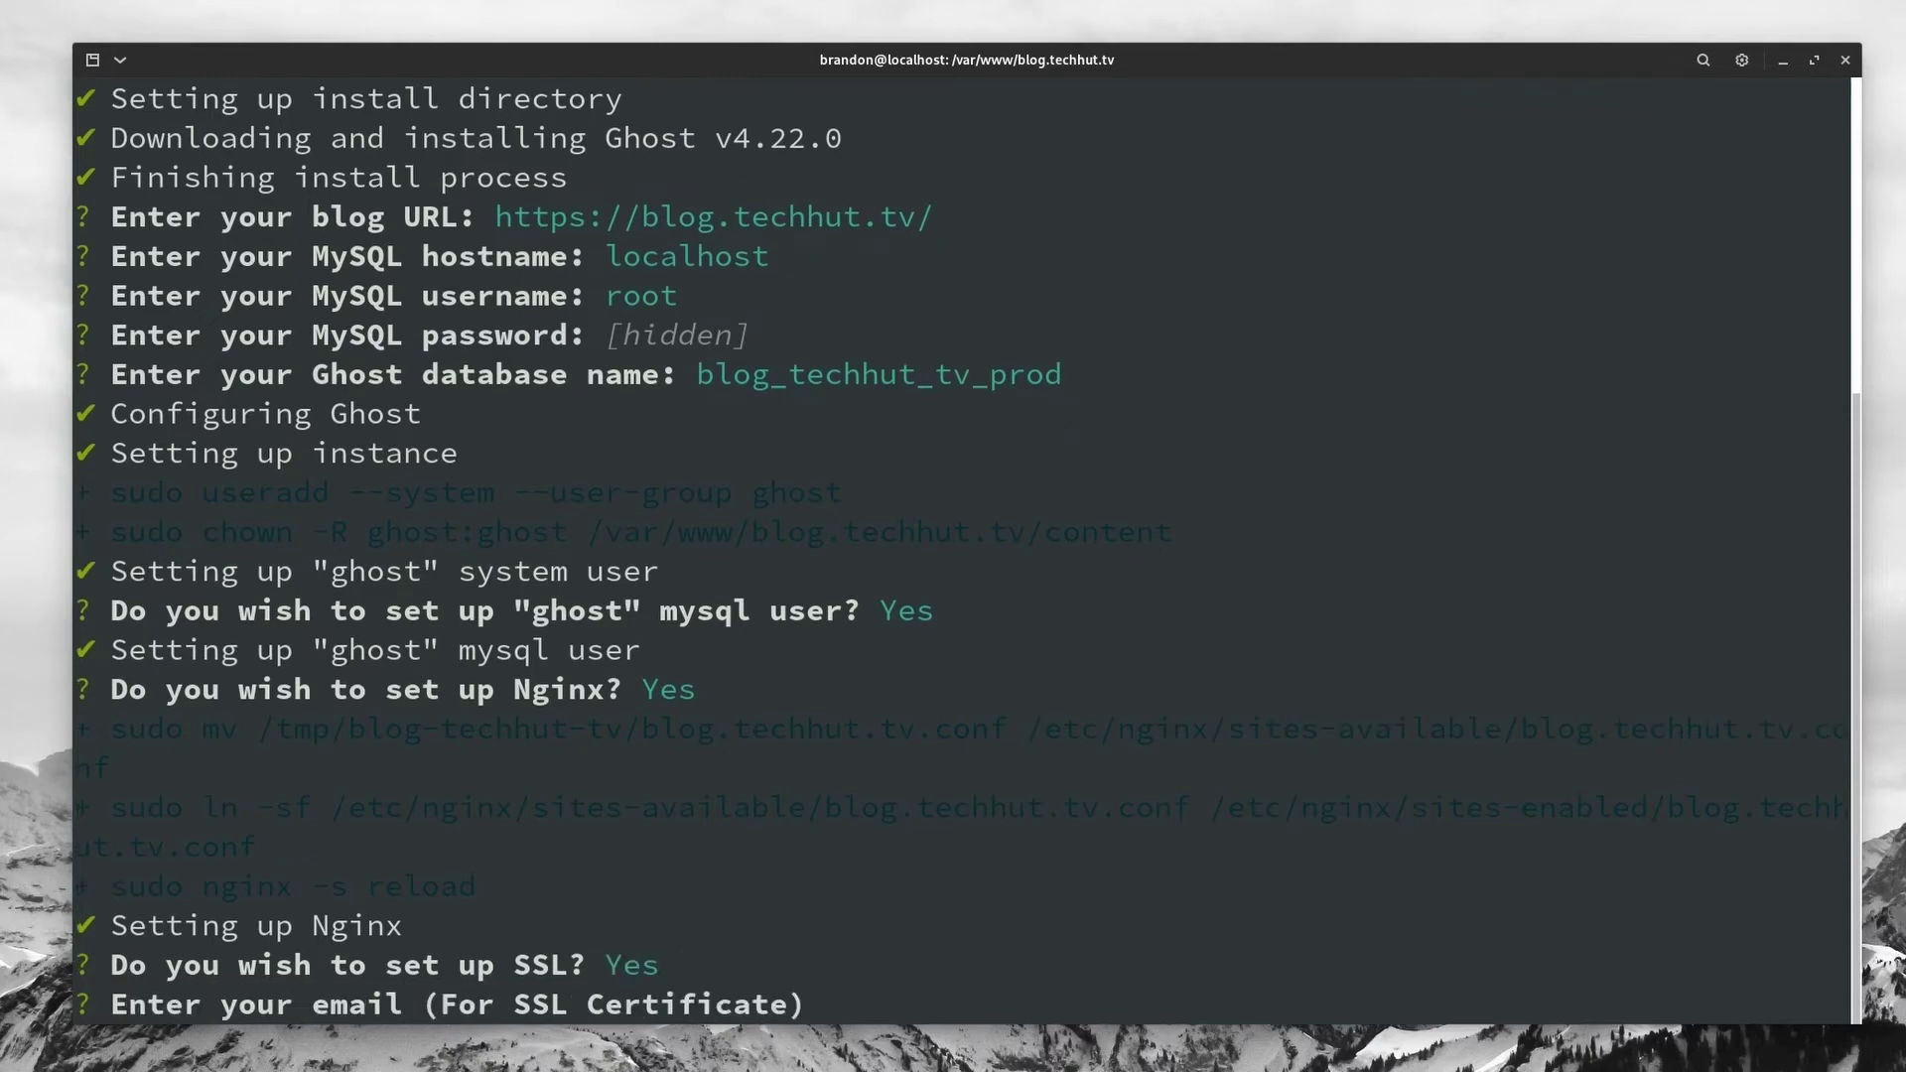
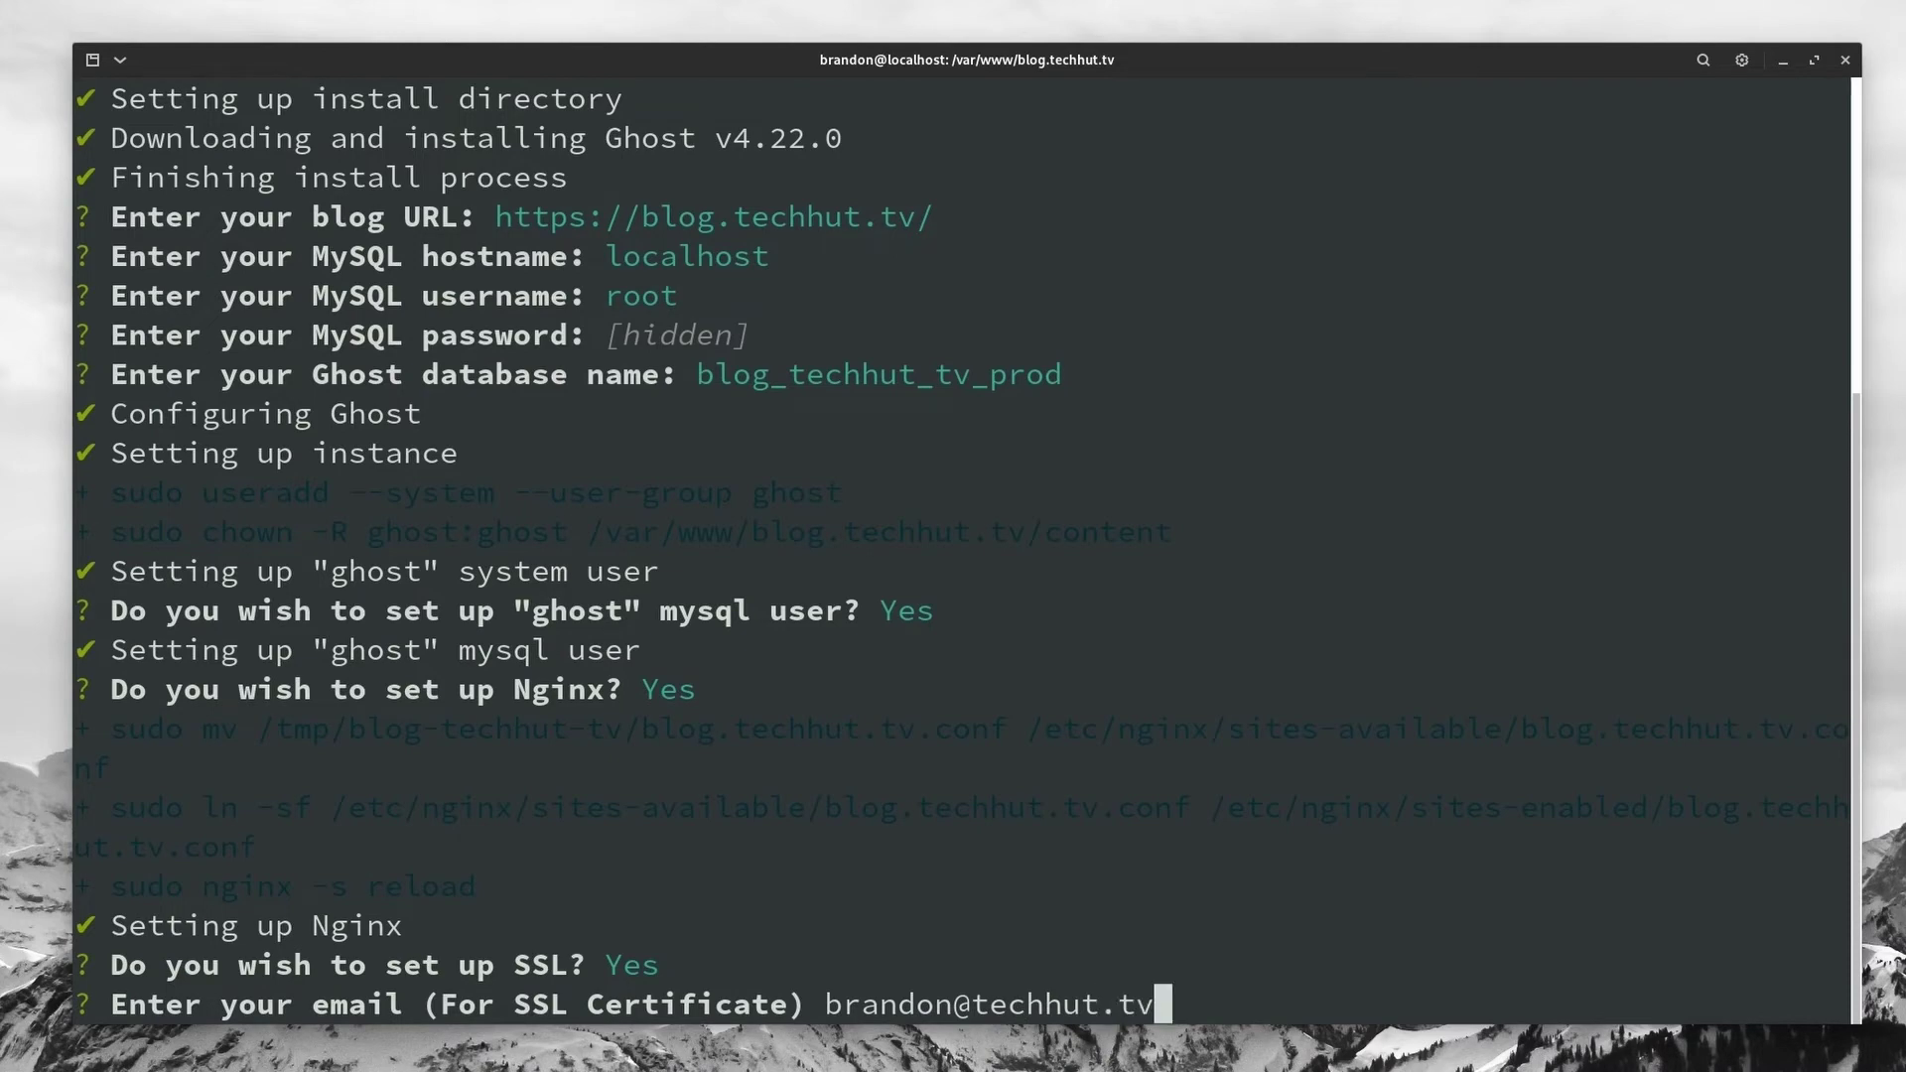
key(Return)
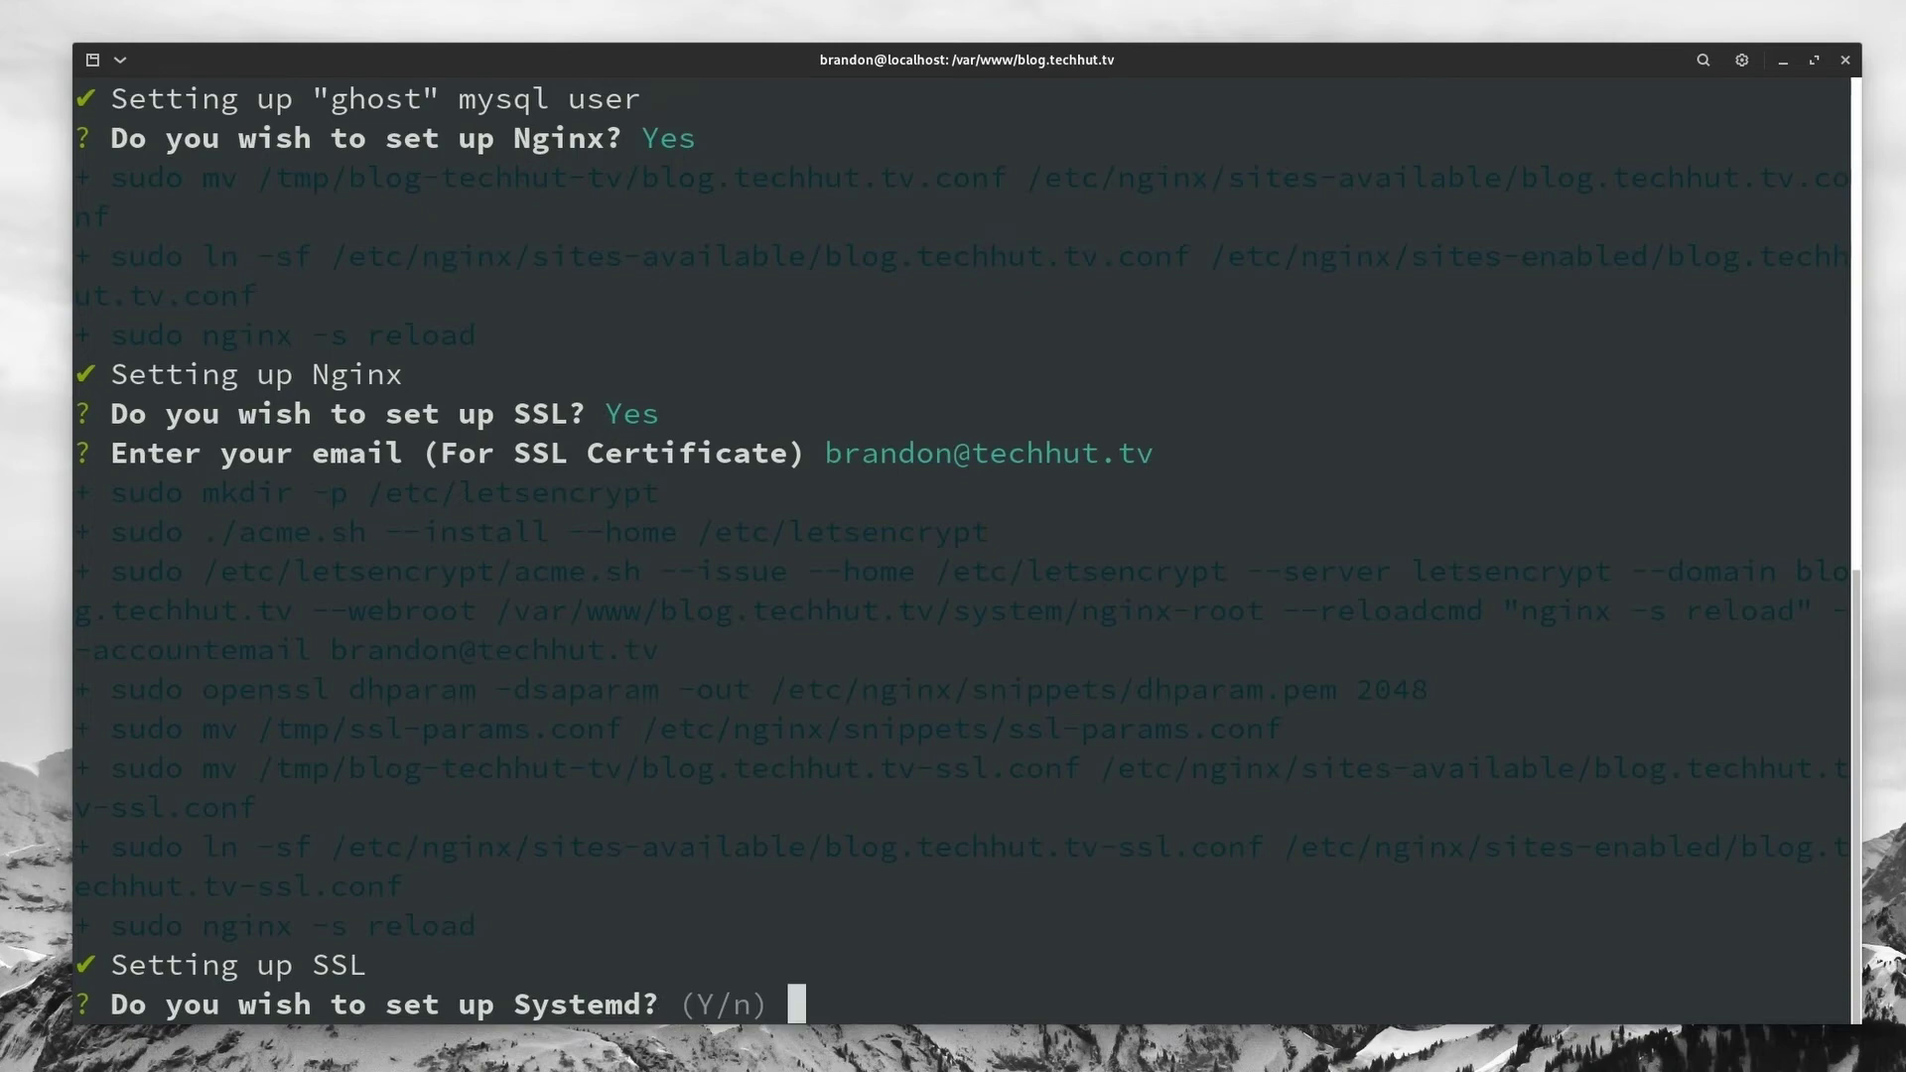
Step: Accept the Systemd setup and start Ghost to finish the installation
key(Return)
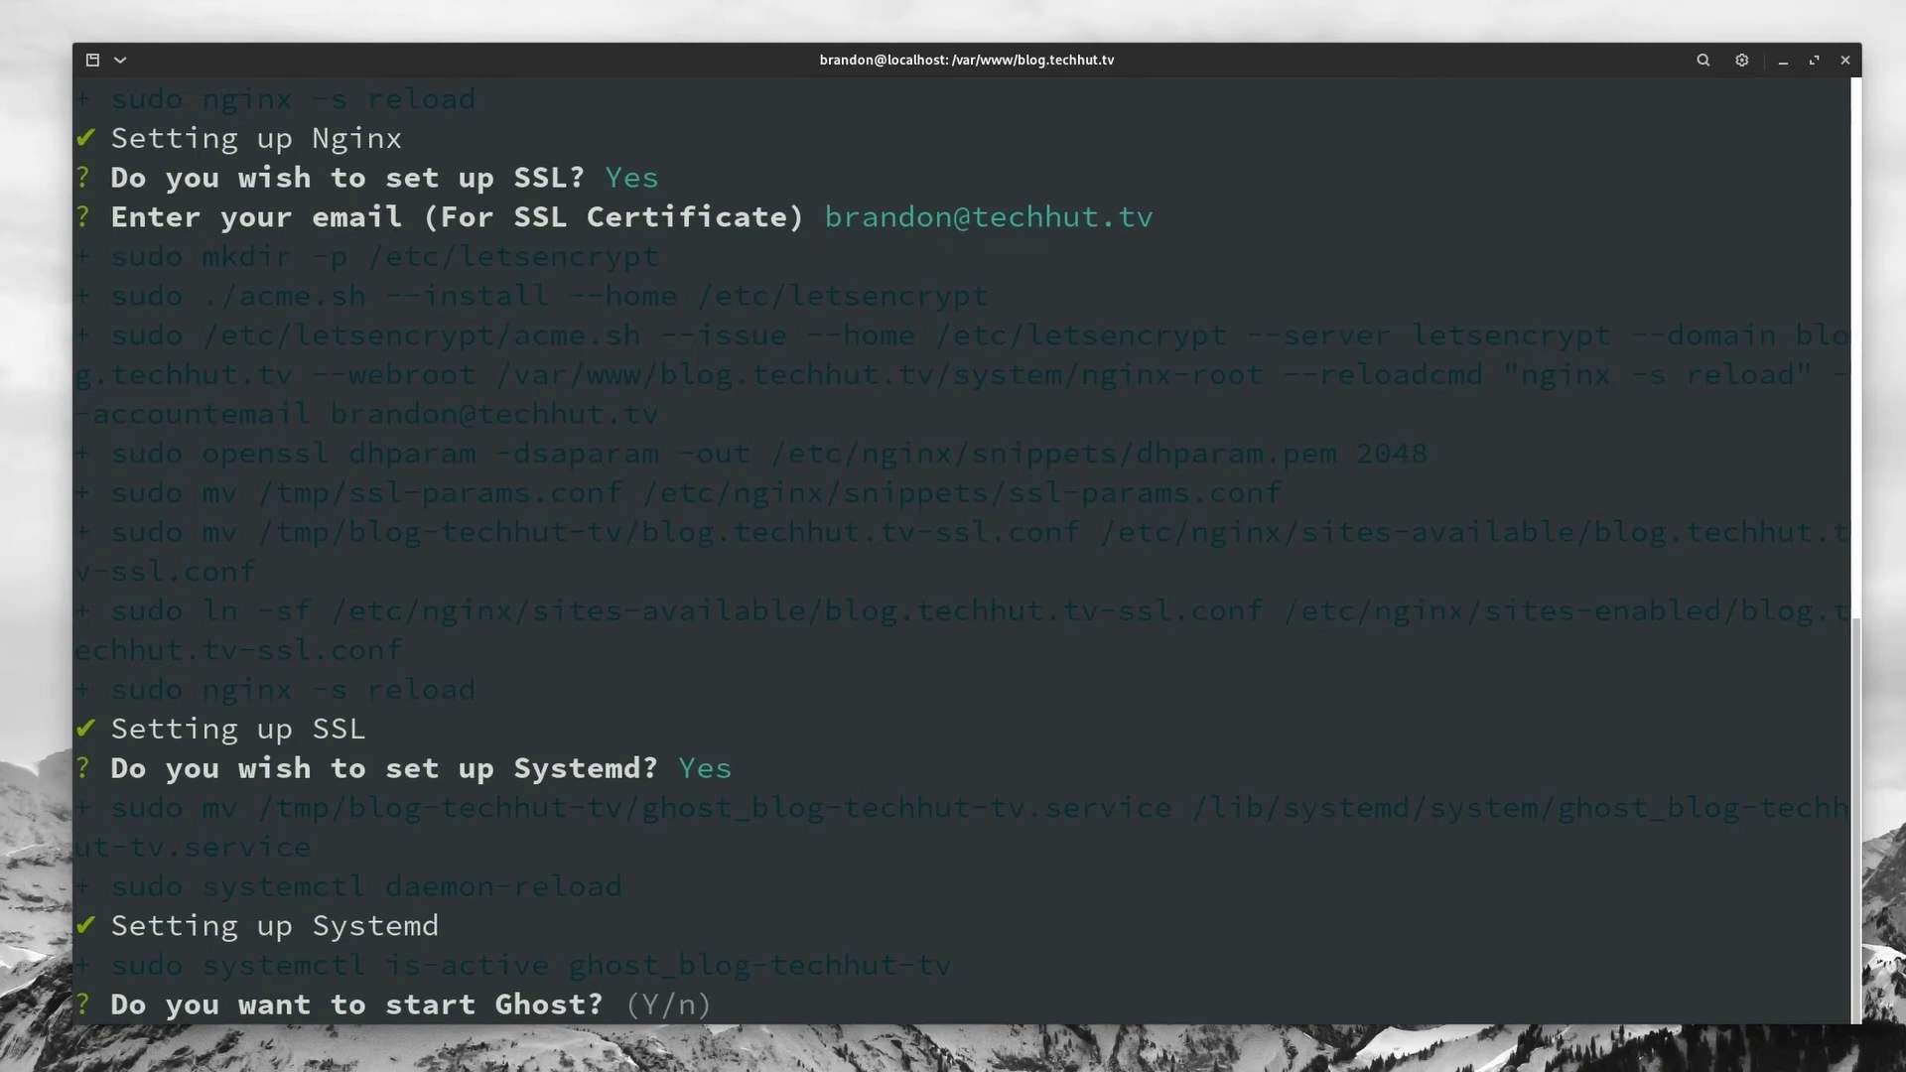
key(Return)
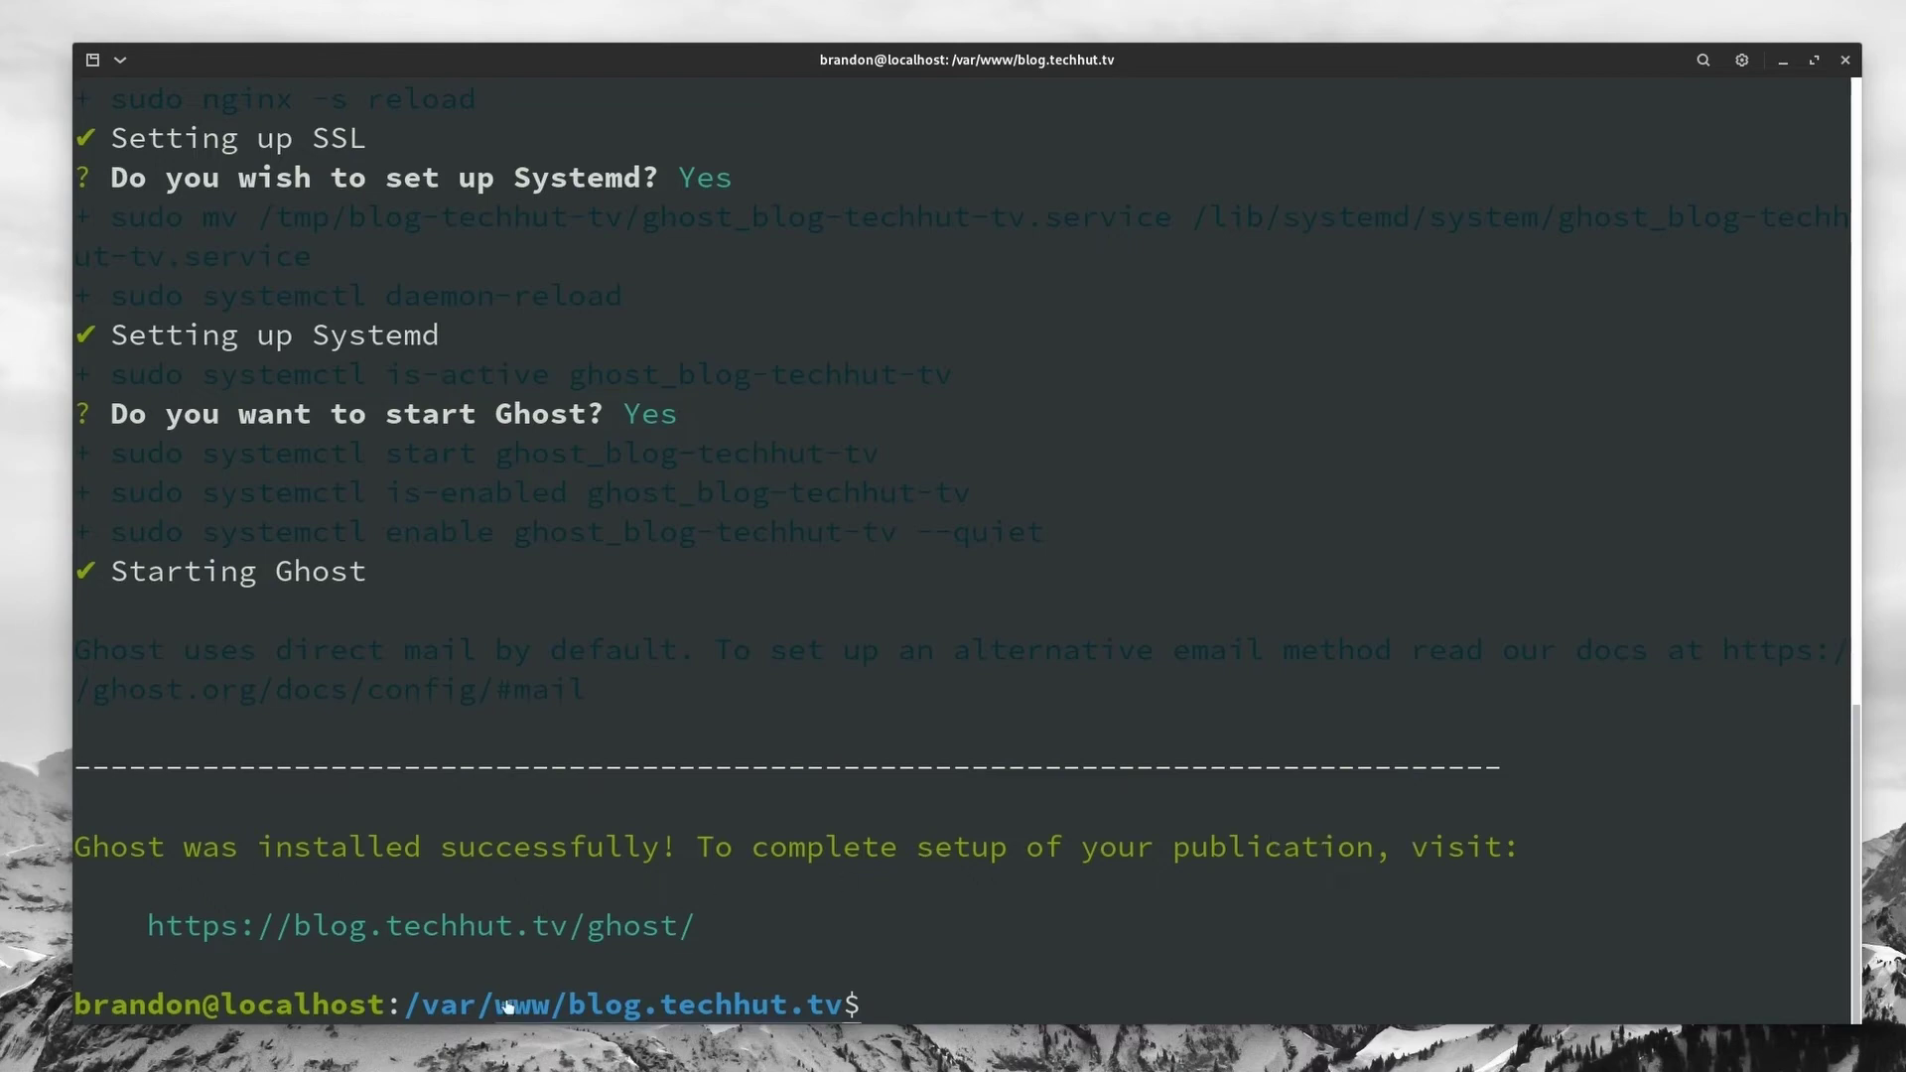
Step: Open the Ghost setup page and enter 'TechHut BLog' as the site title
click(614, 926)
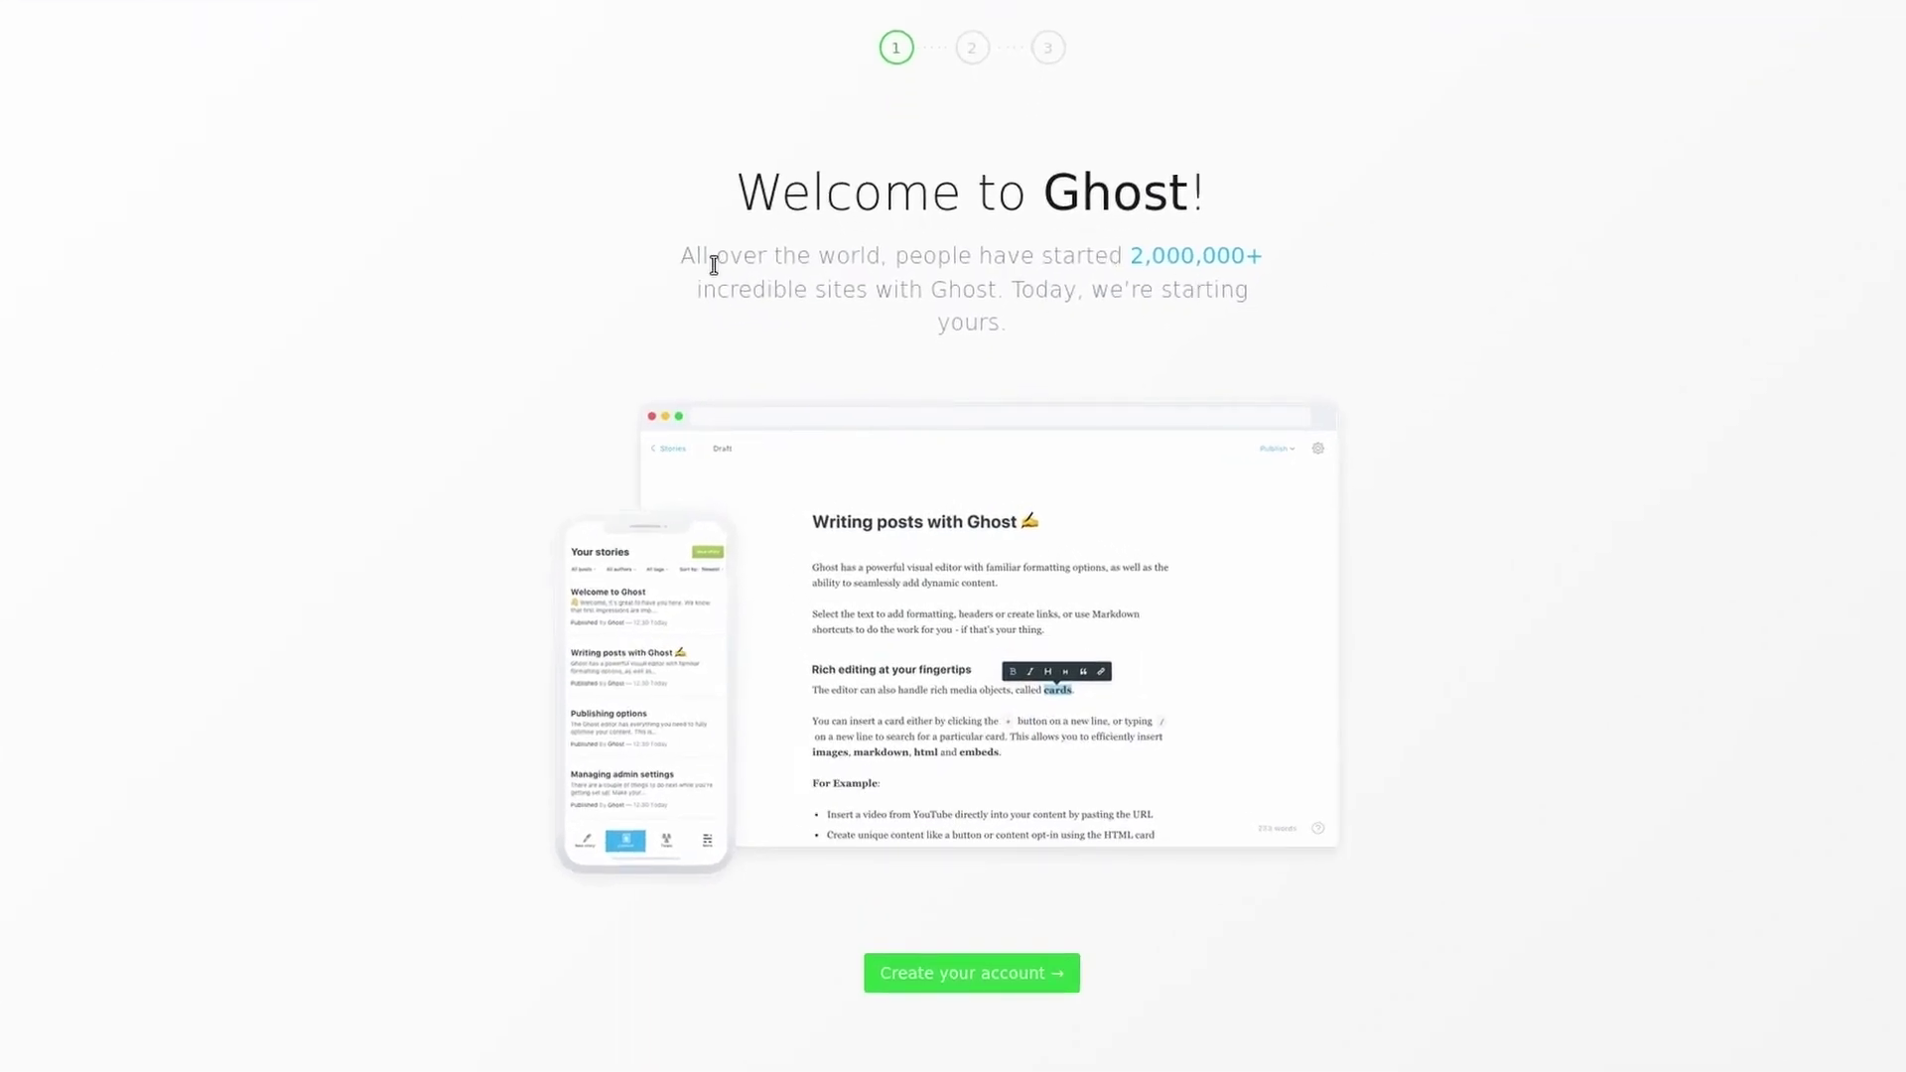
click(954, 978)
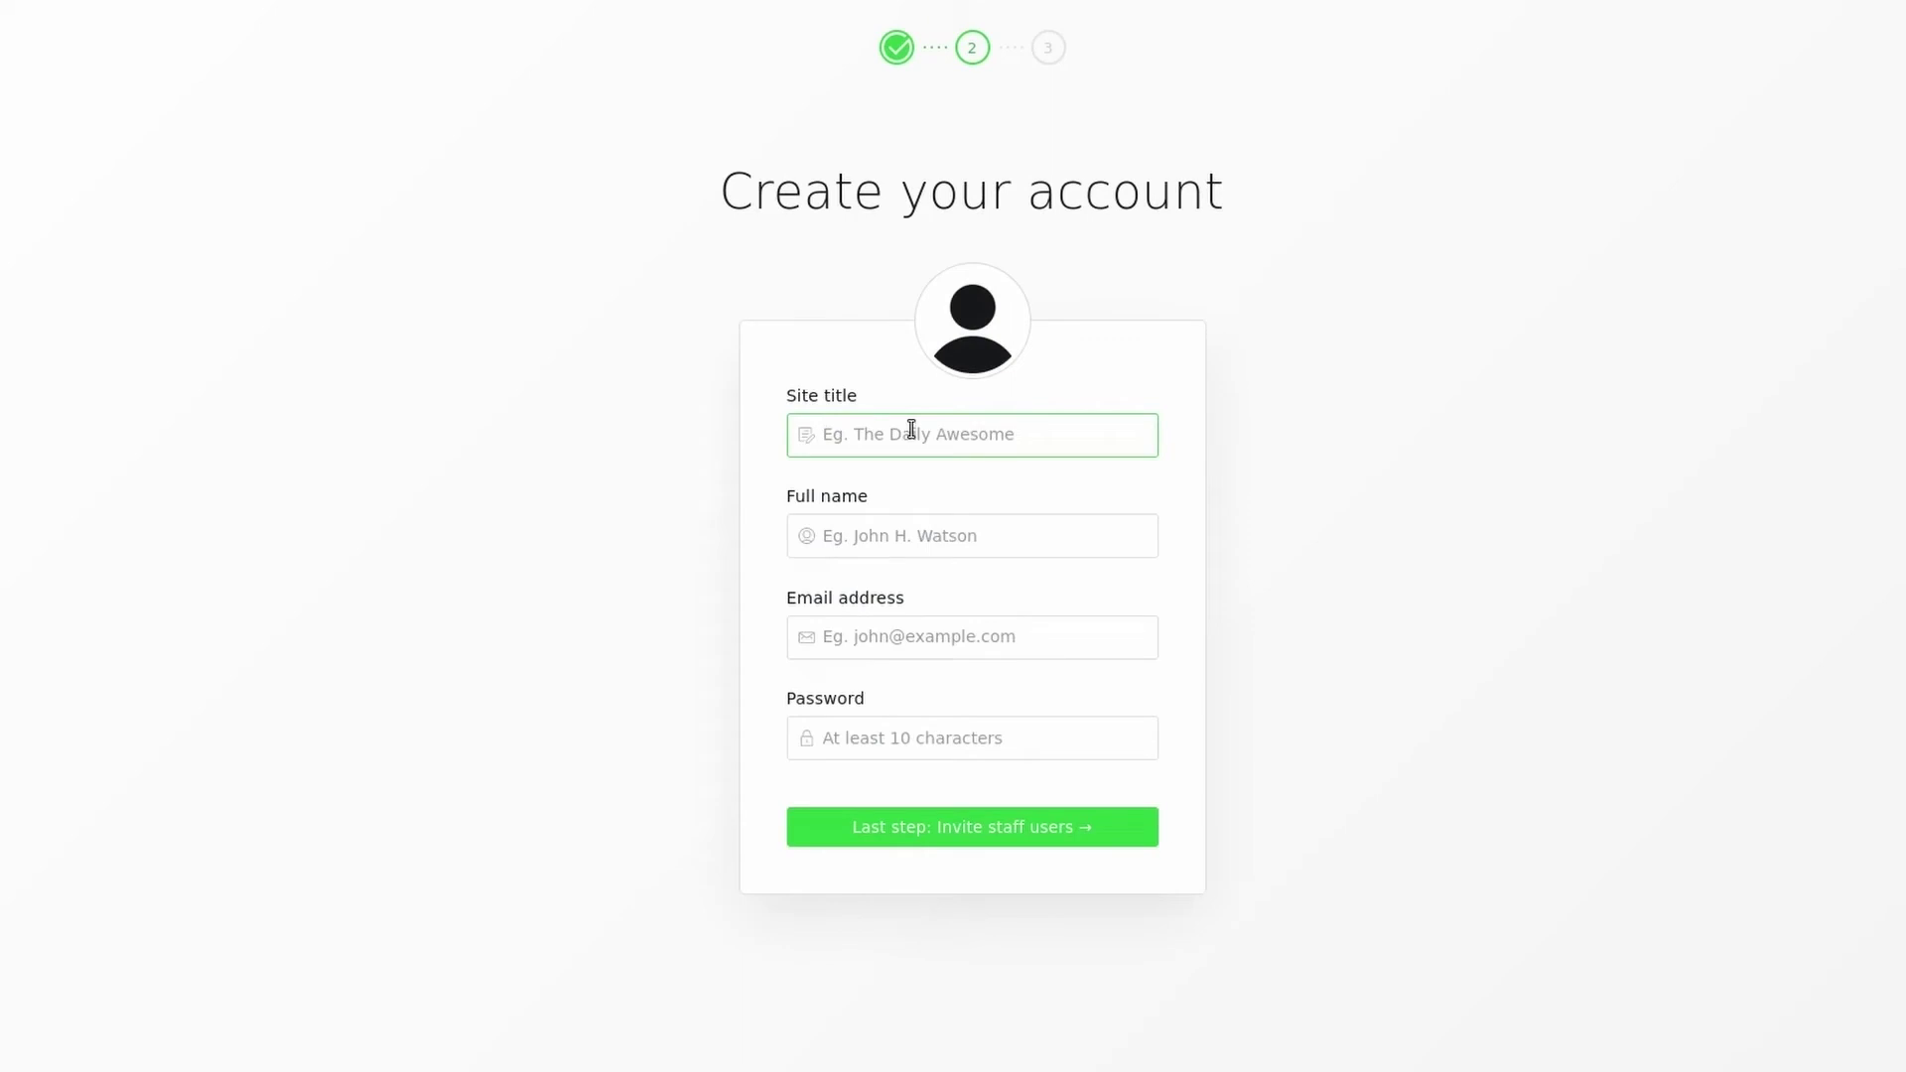
text(TechHut BLog)
key(Tab)
Step: Fill in the owner's full name and login credentials, without saving the login, and skip inviting staff
text(Bra)
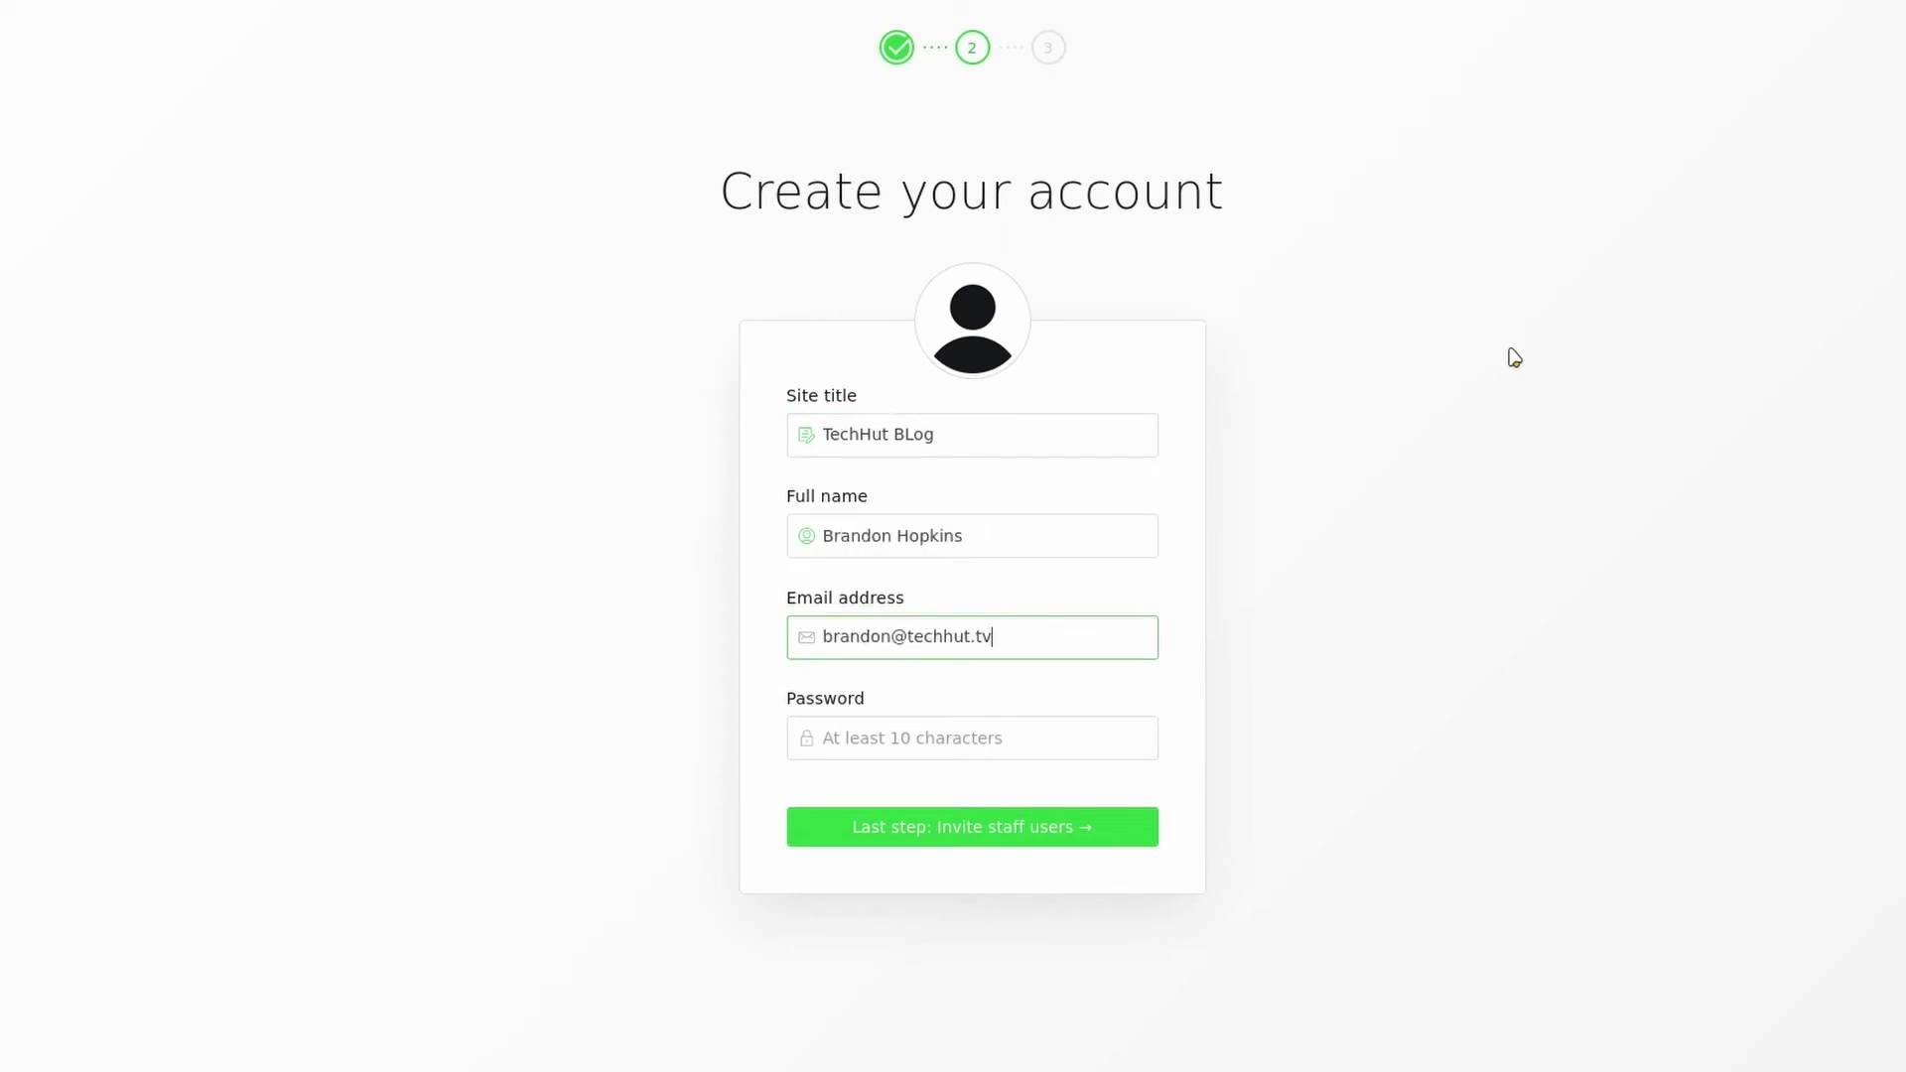
key(Tab)
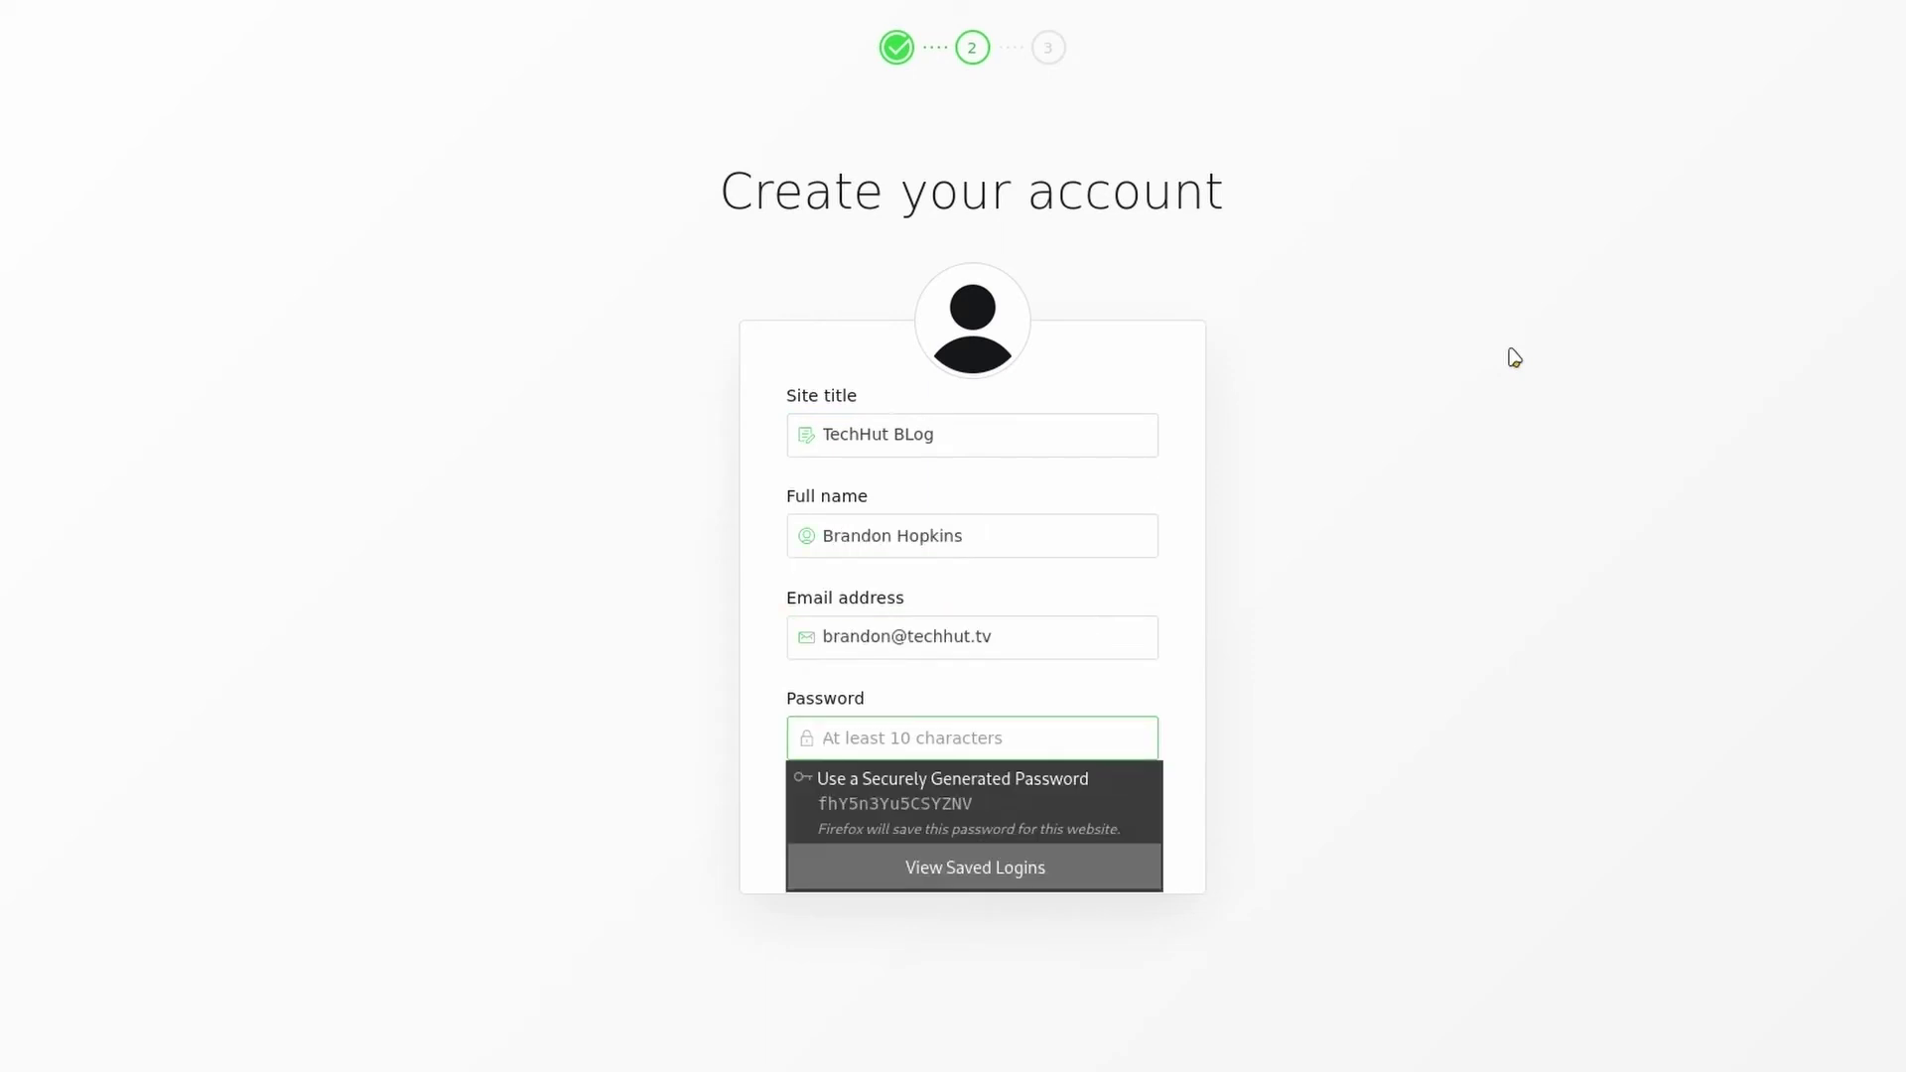
text(xxxxxxxxxxxxx)
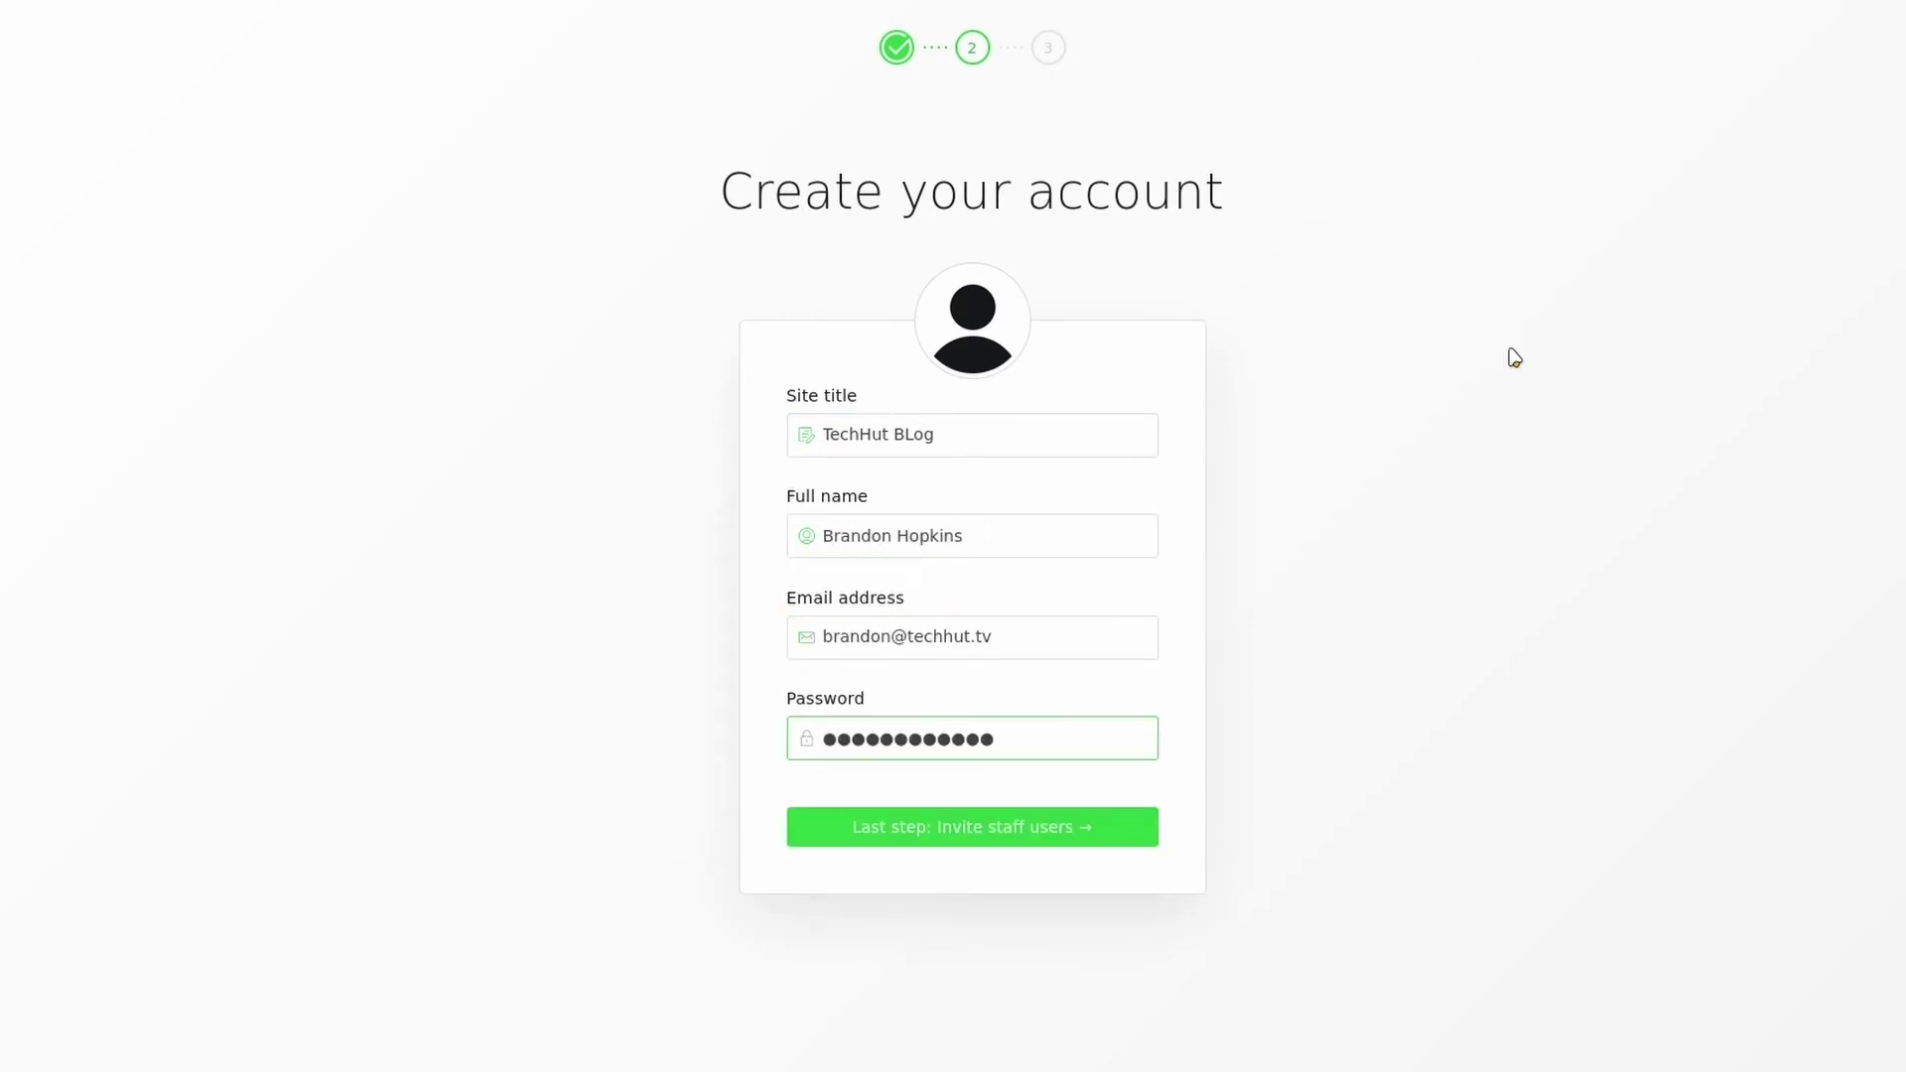
click(978, 837)
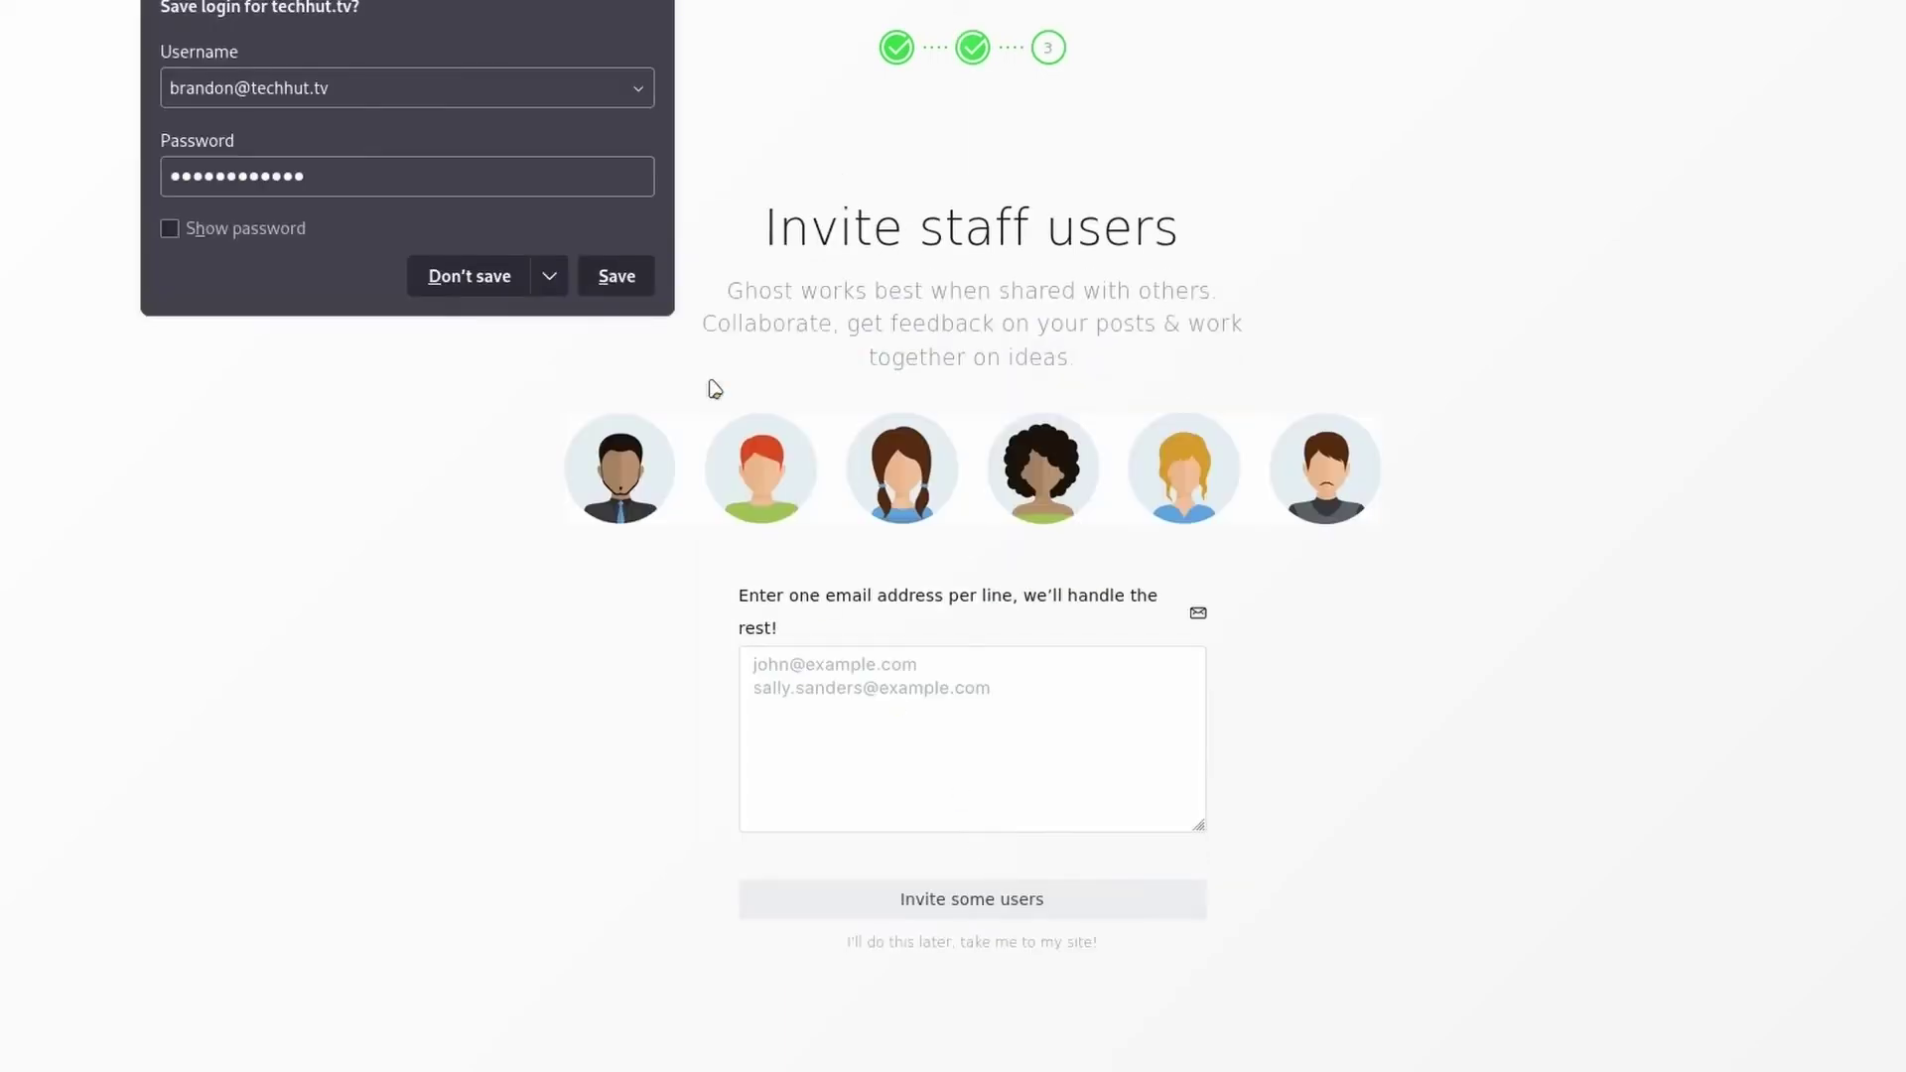
click(492, 287)
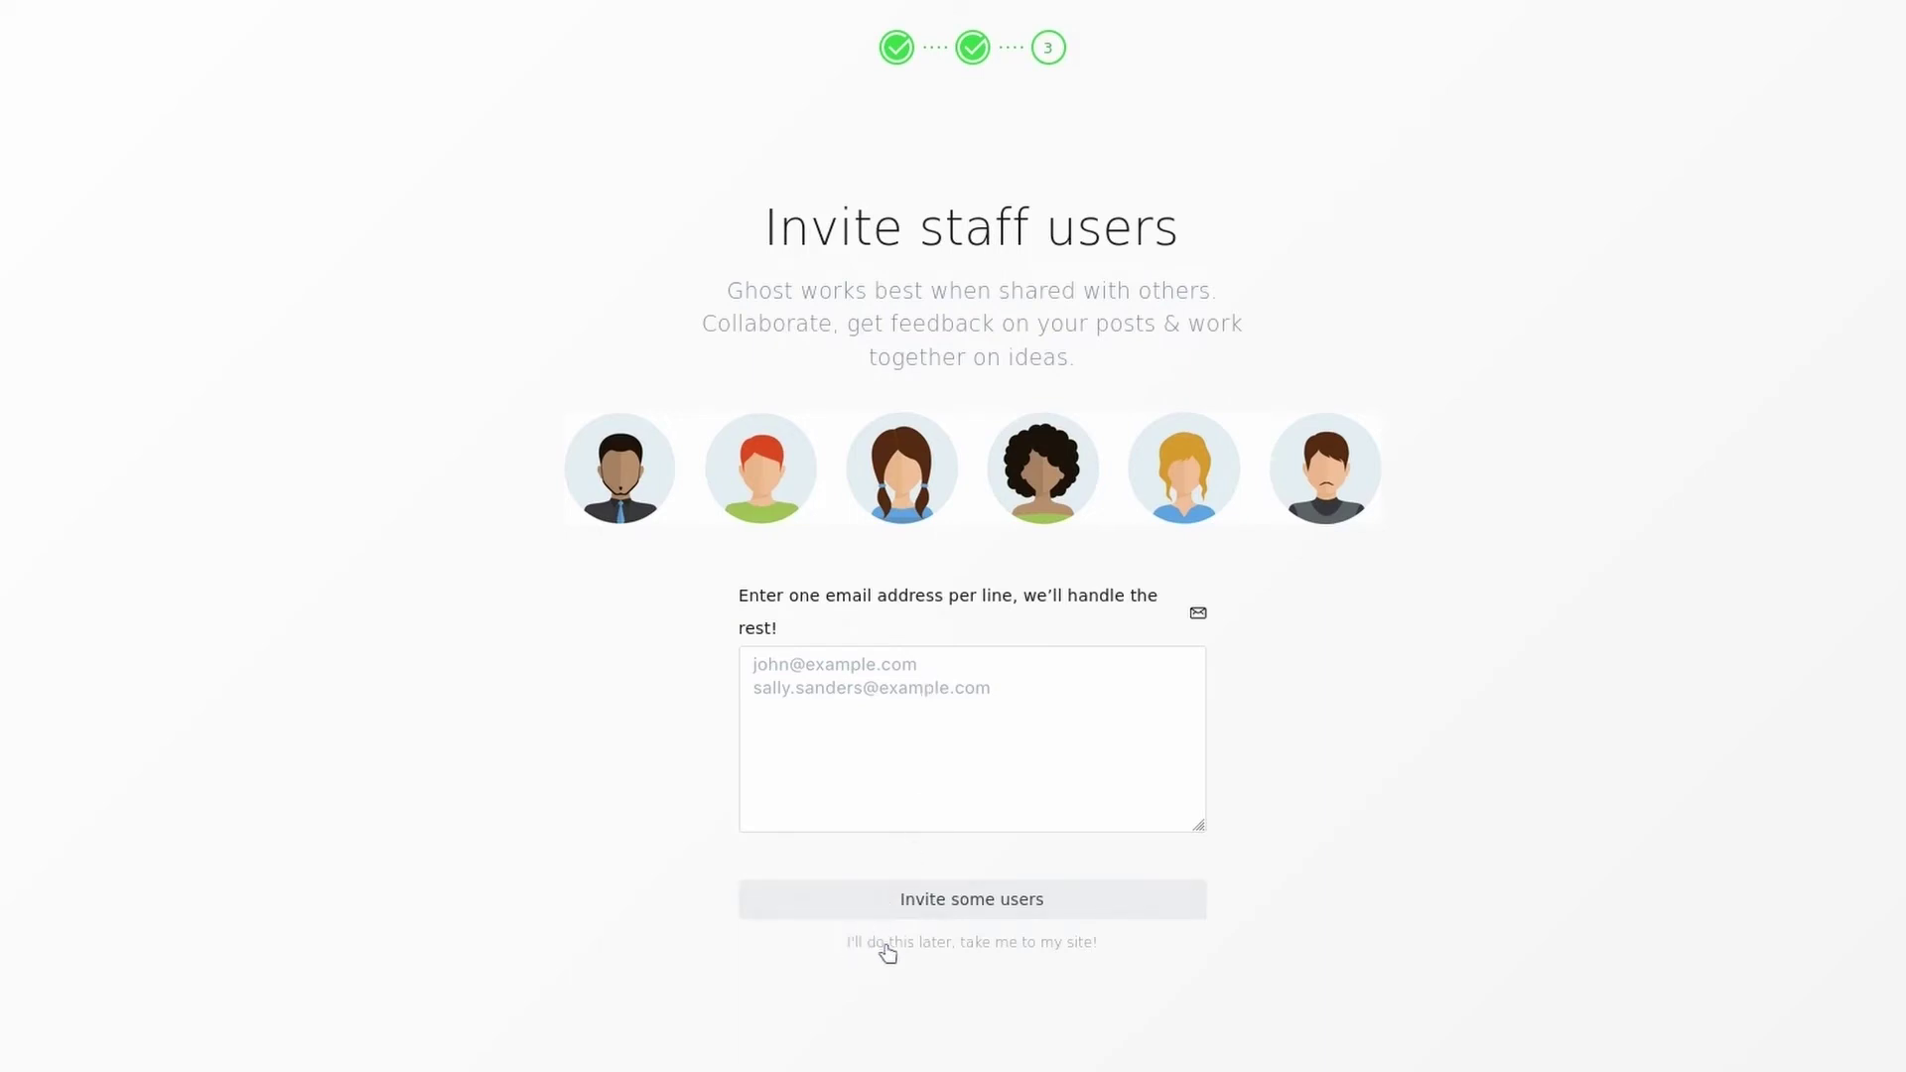
click(938, 948)
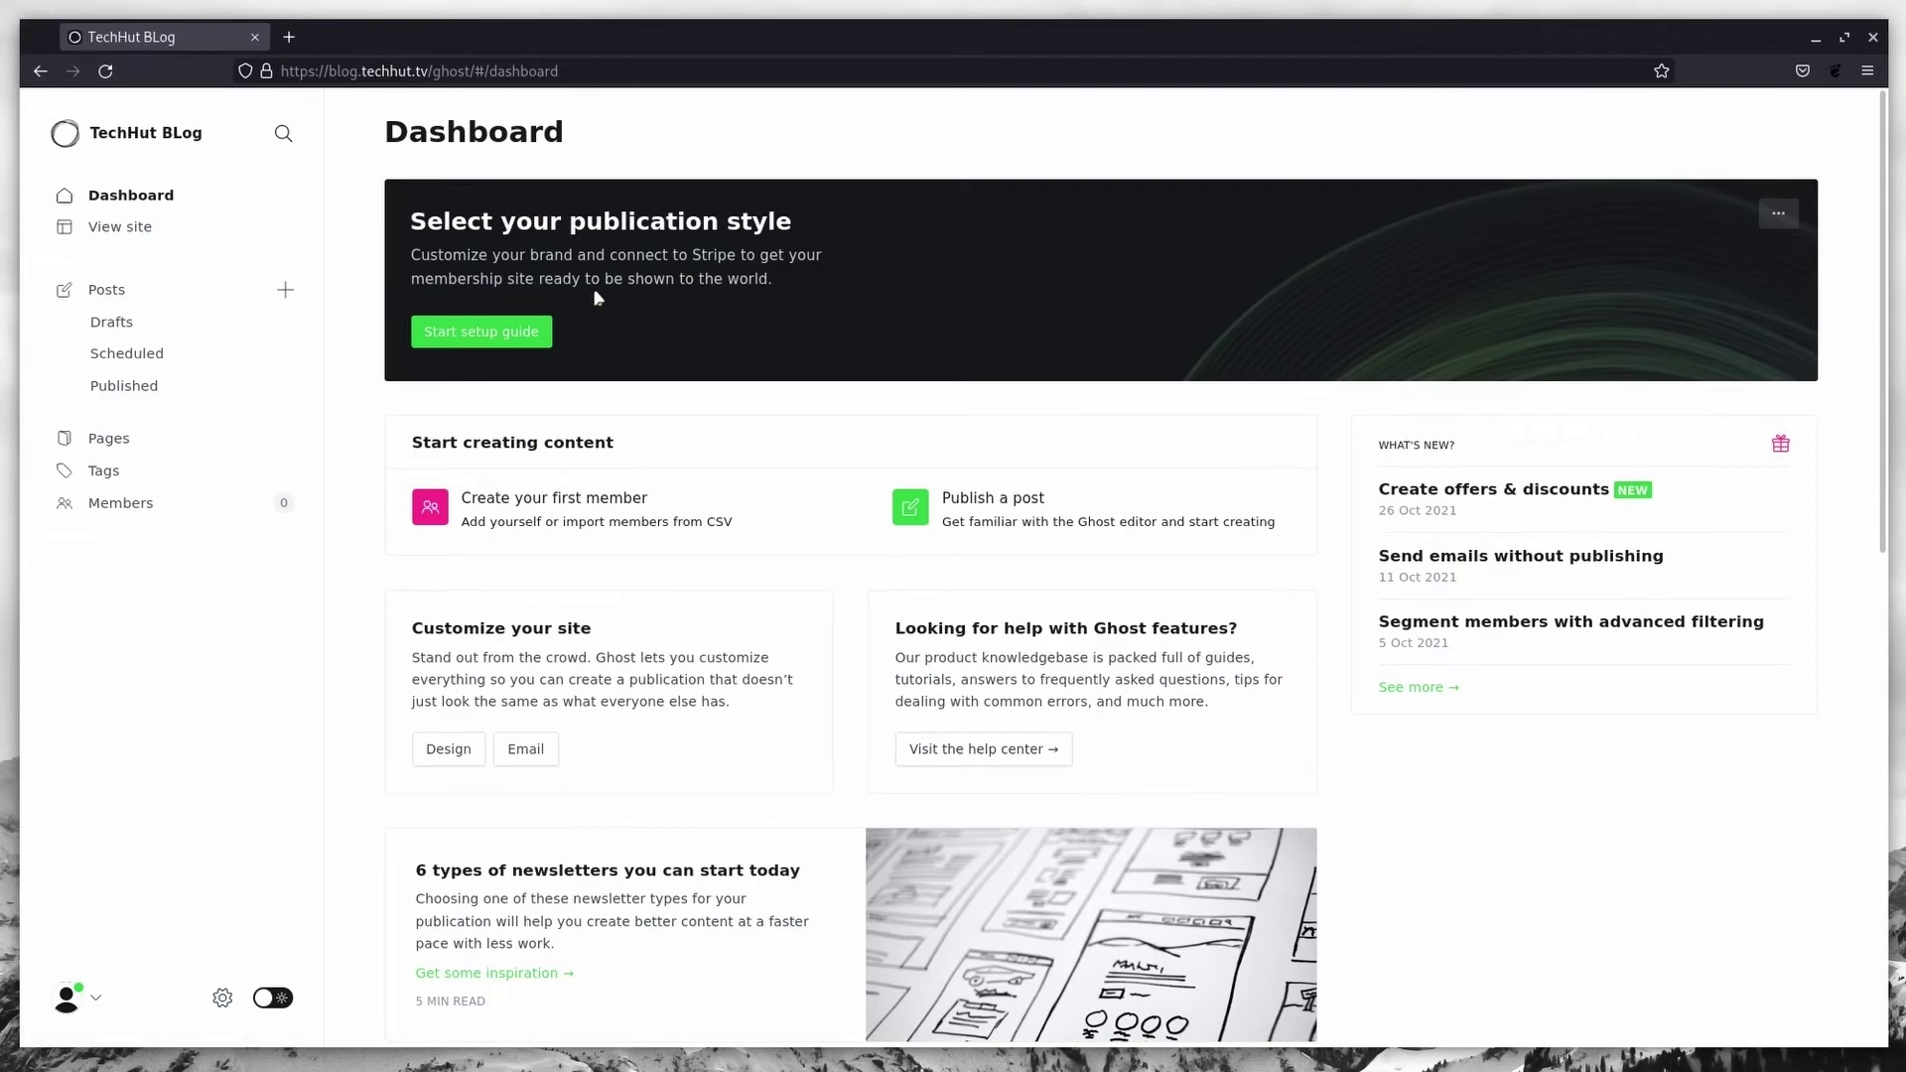
Step: Open the public blog homepage in a new tab and browse it
drag(430, 70, 259, 76)
key(ctrl+c)
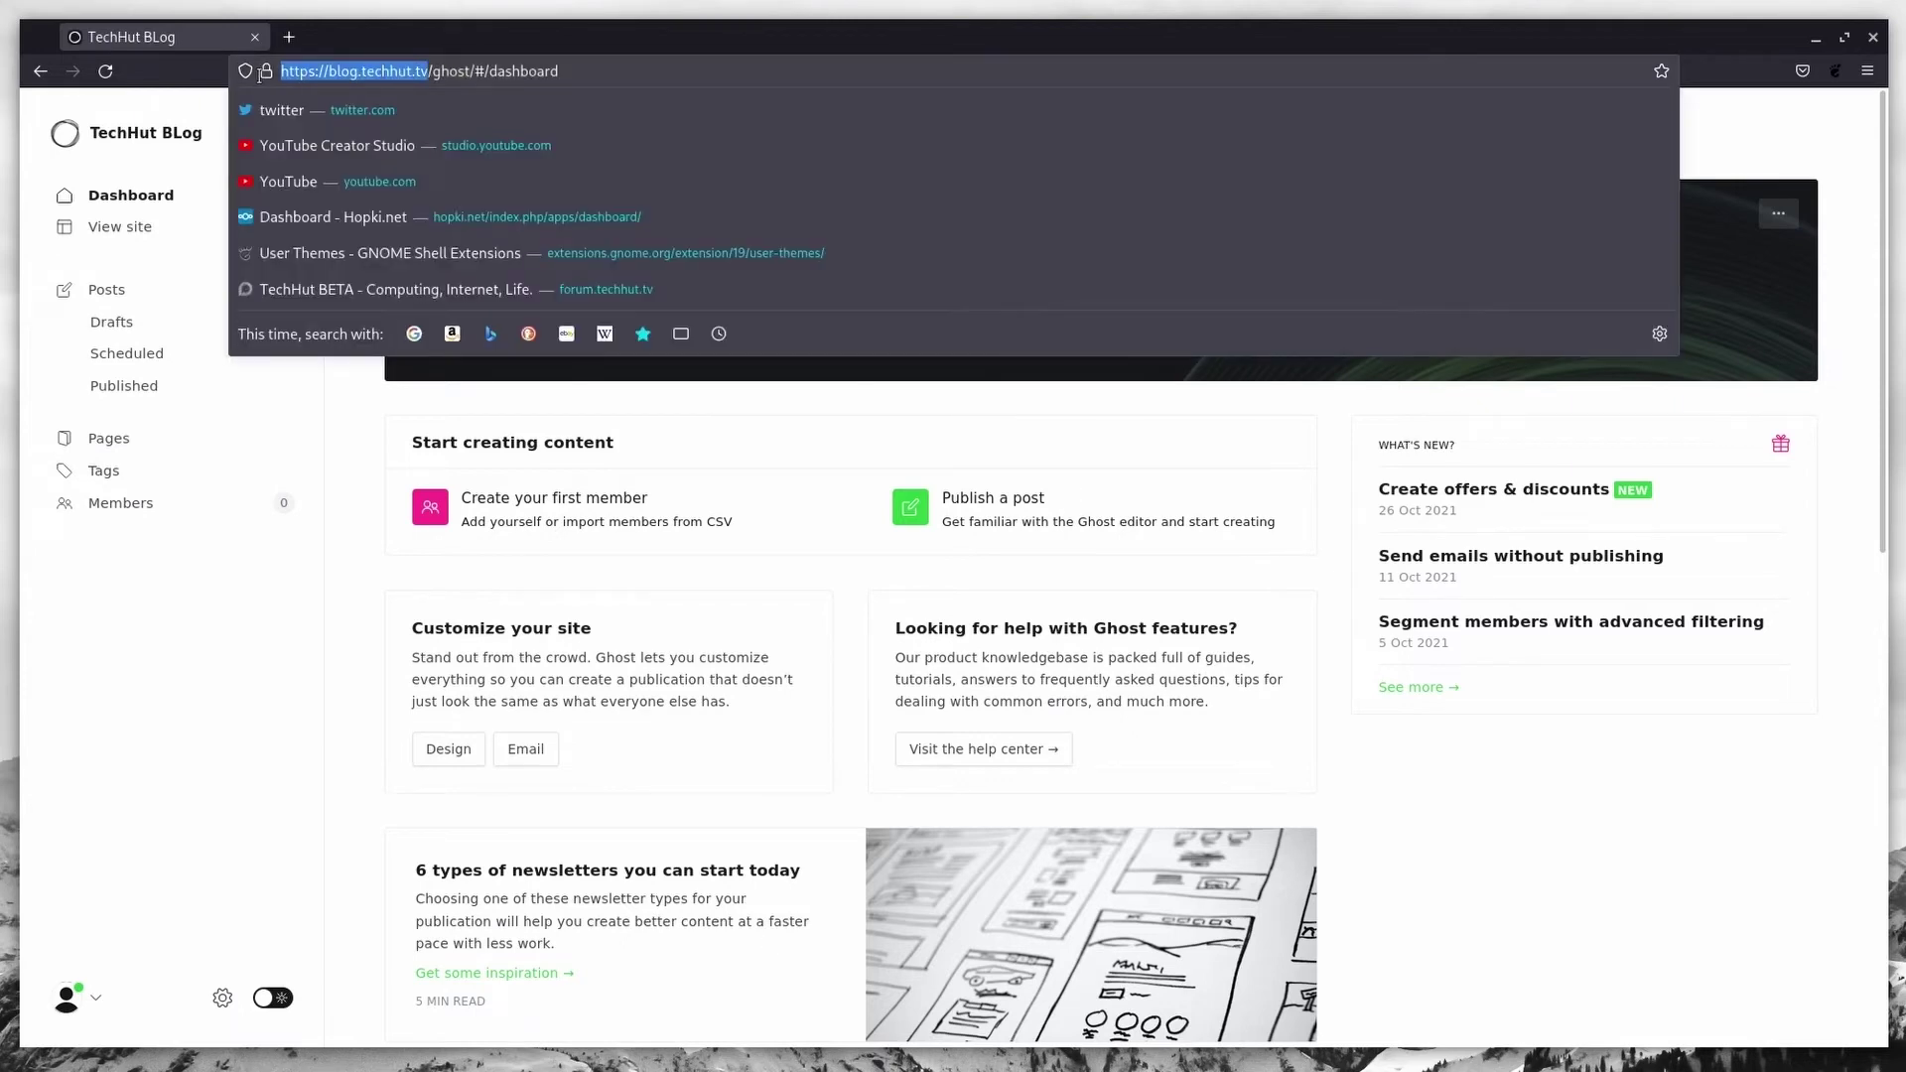
click(289, 37)
key(ctrl+v)
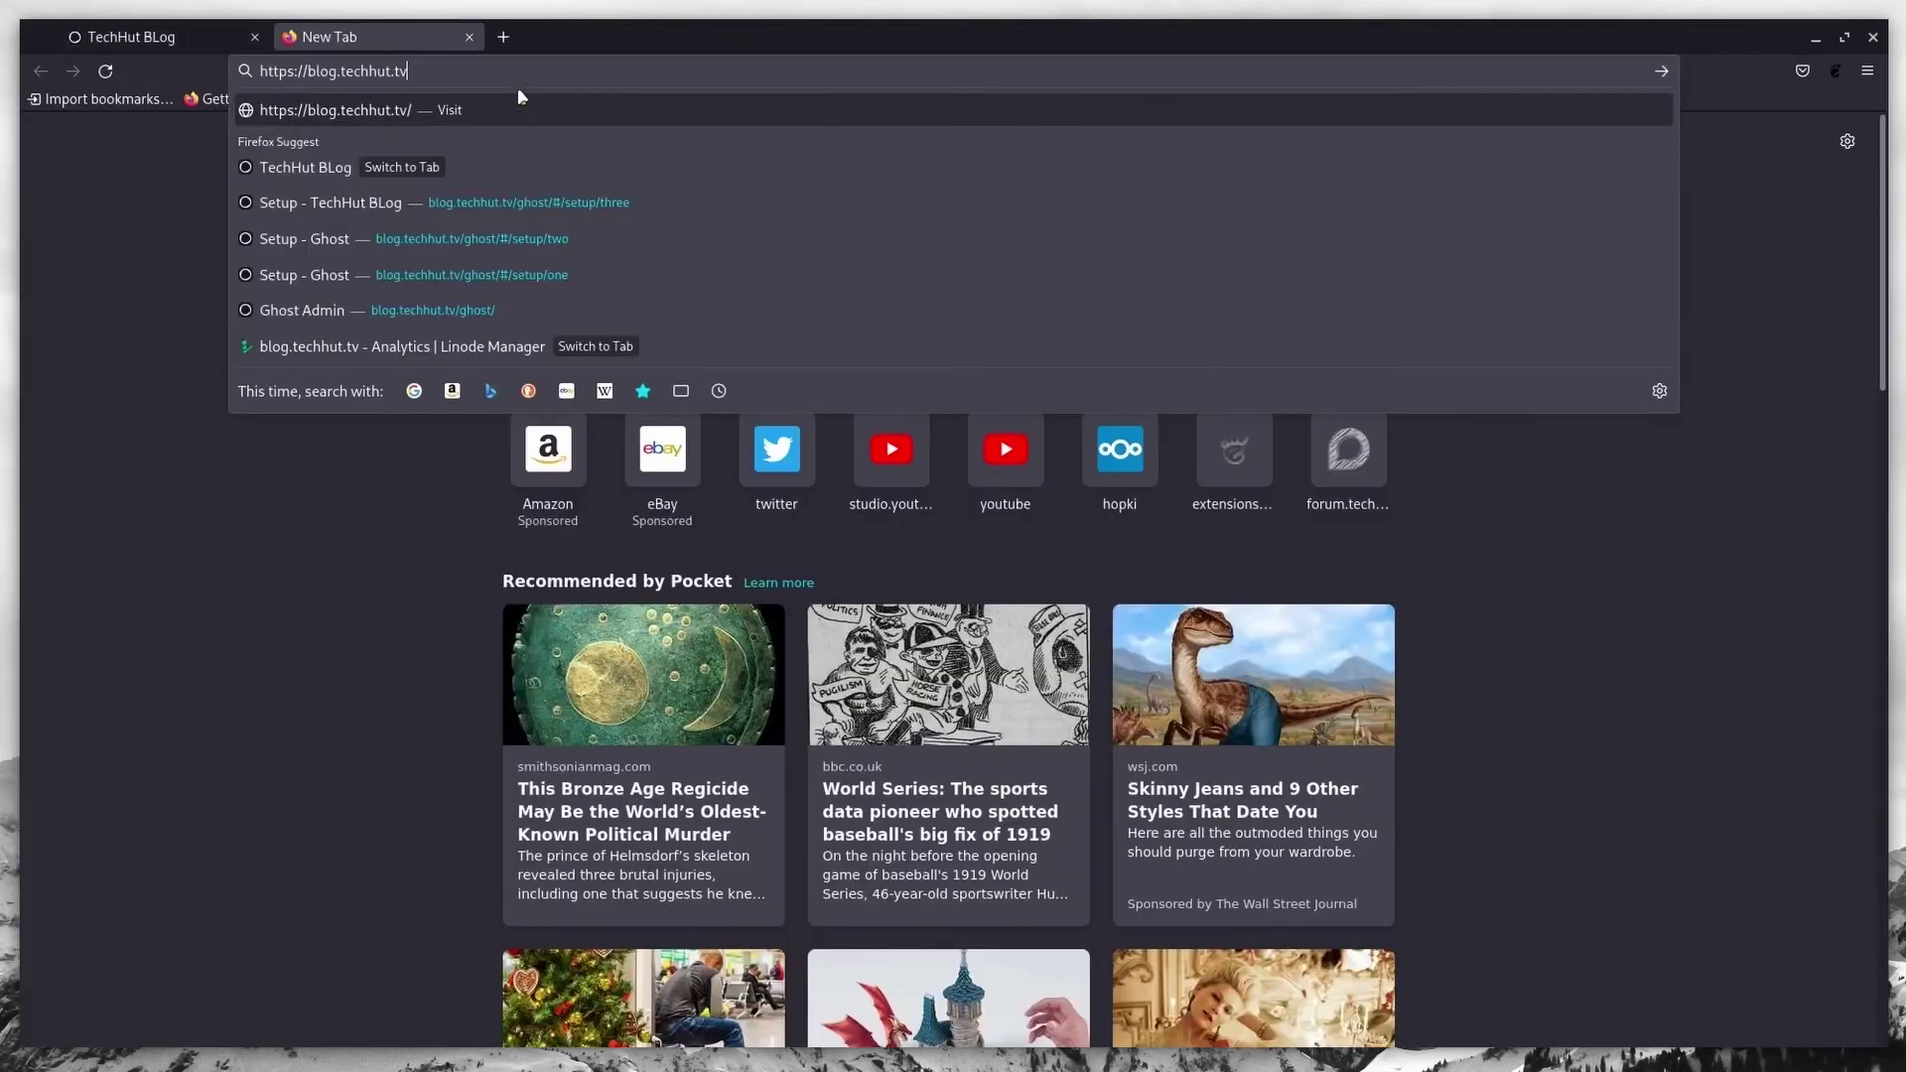
key(Return)
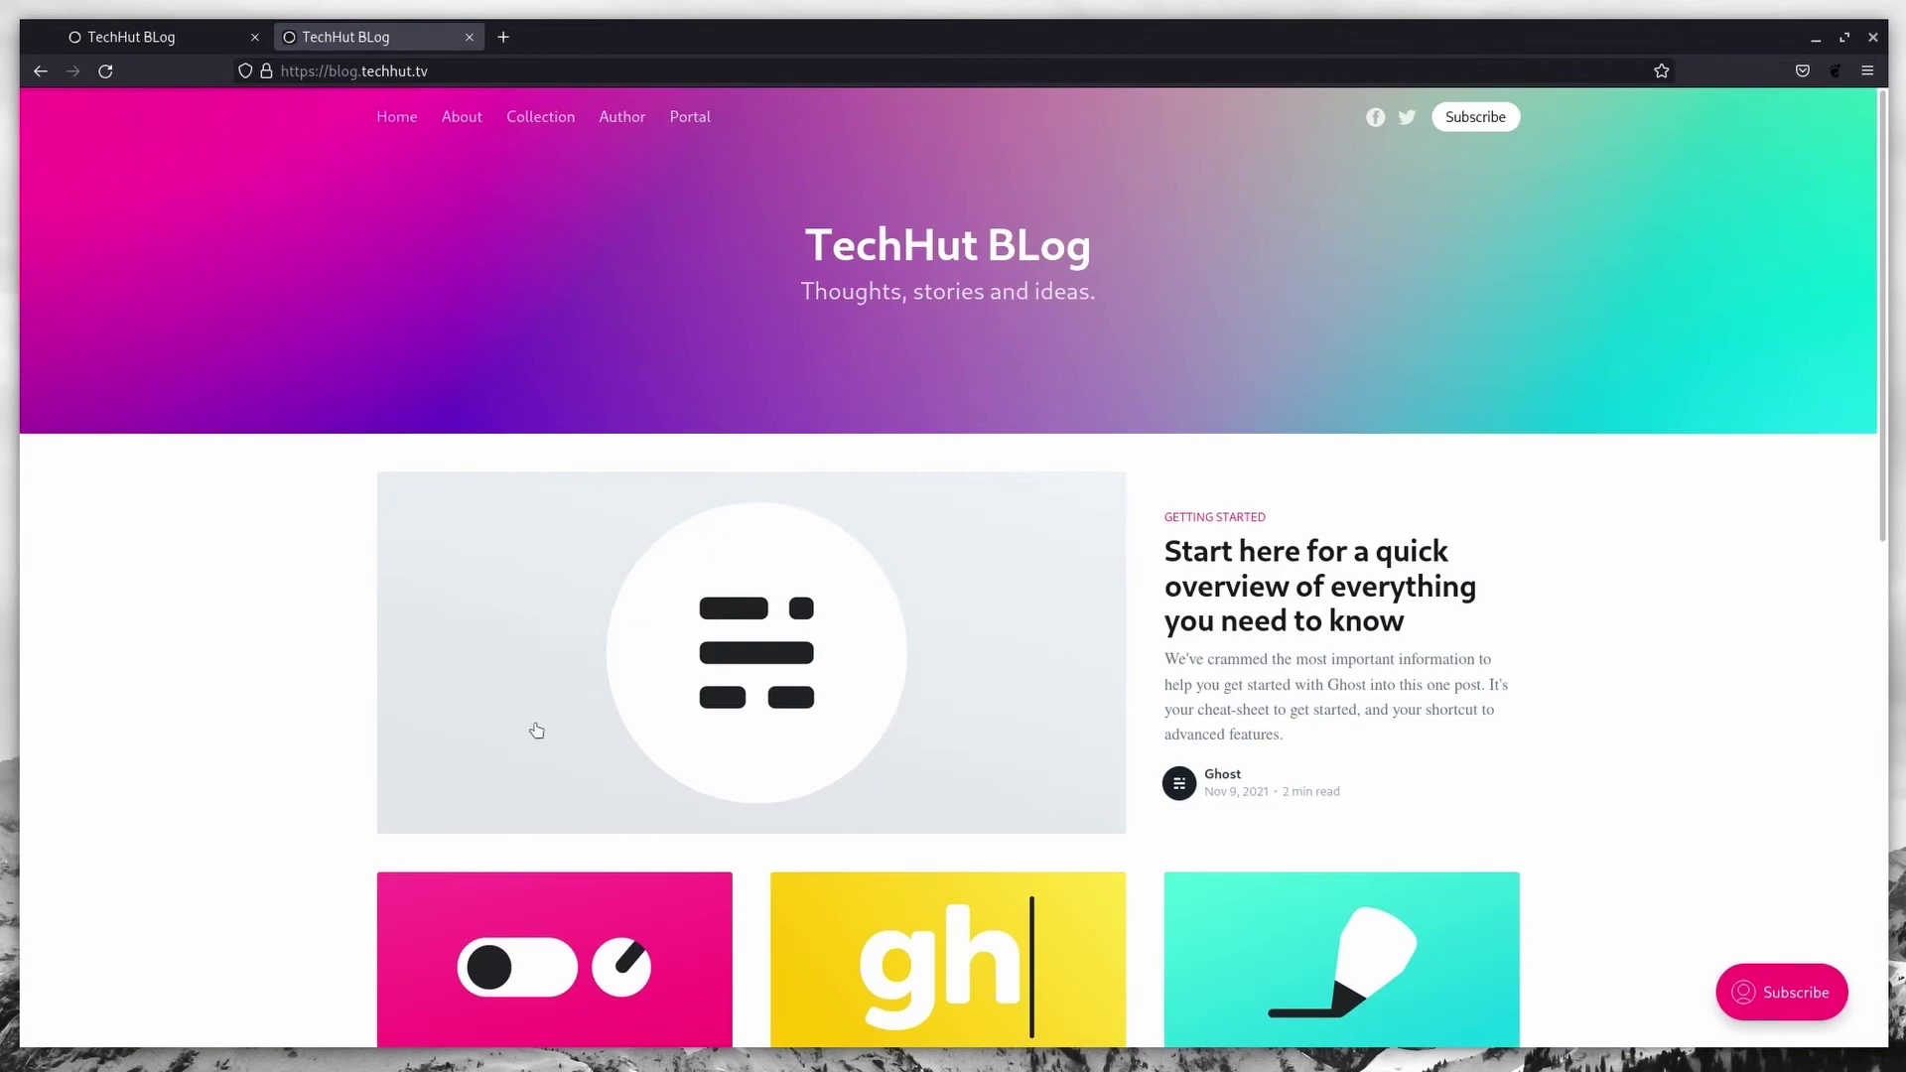
scroll(1341, 498, down, 5)
scroll(1341, 499, up, 5)
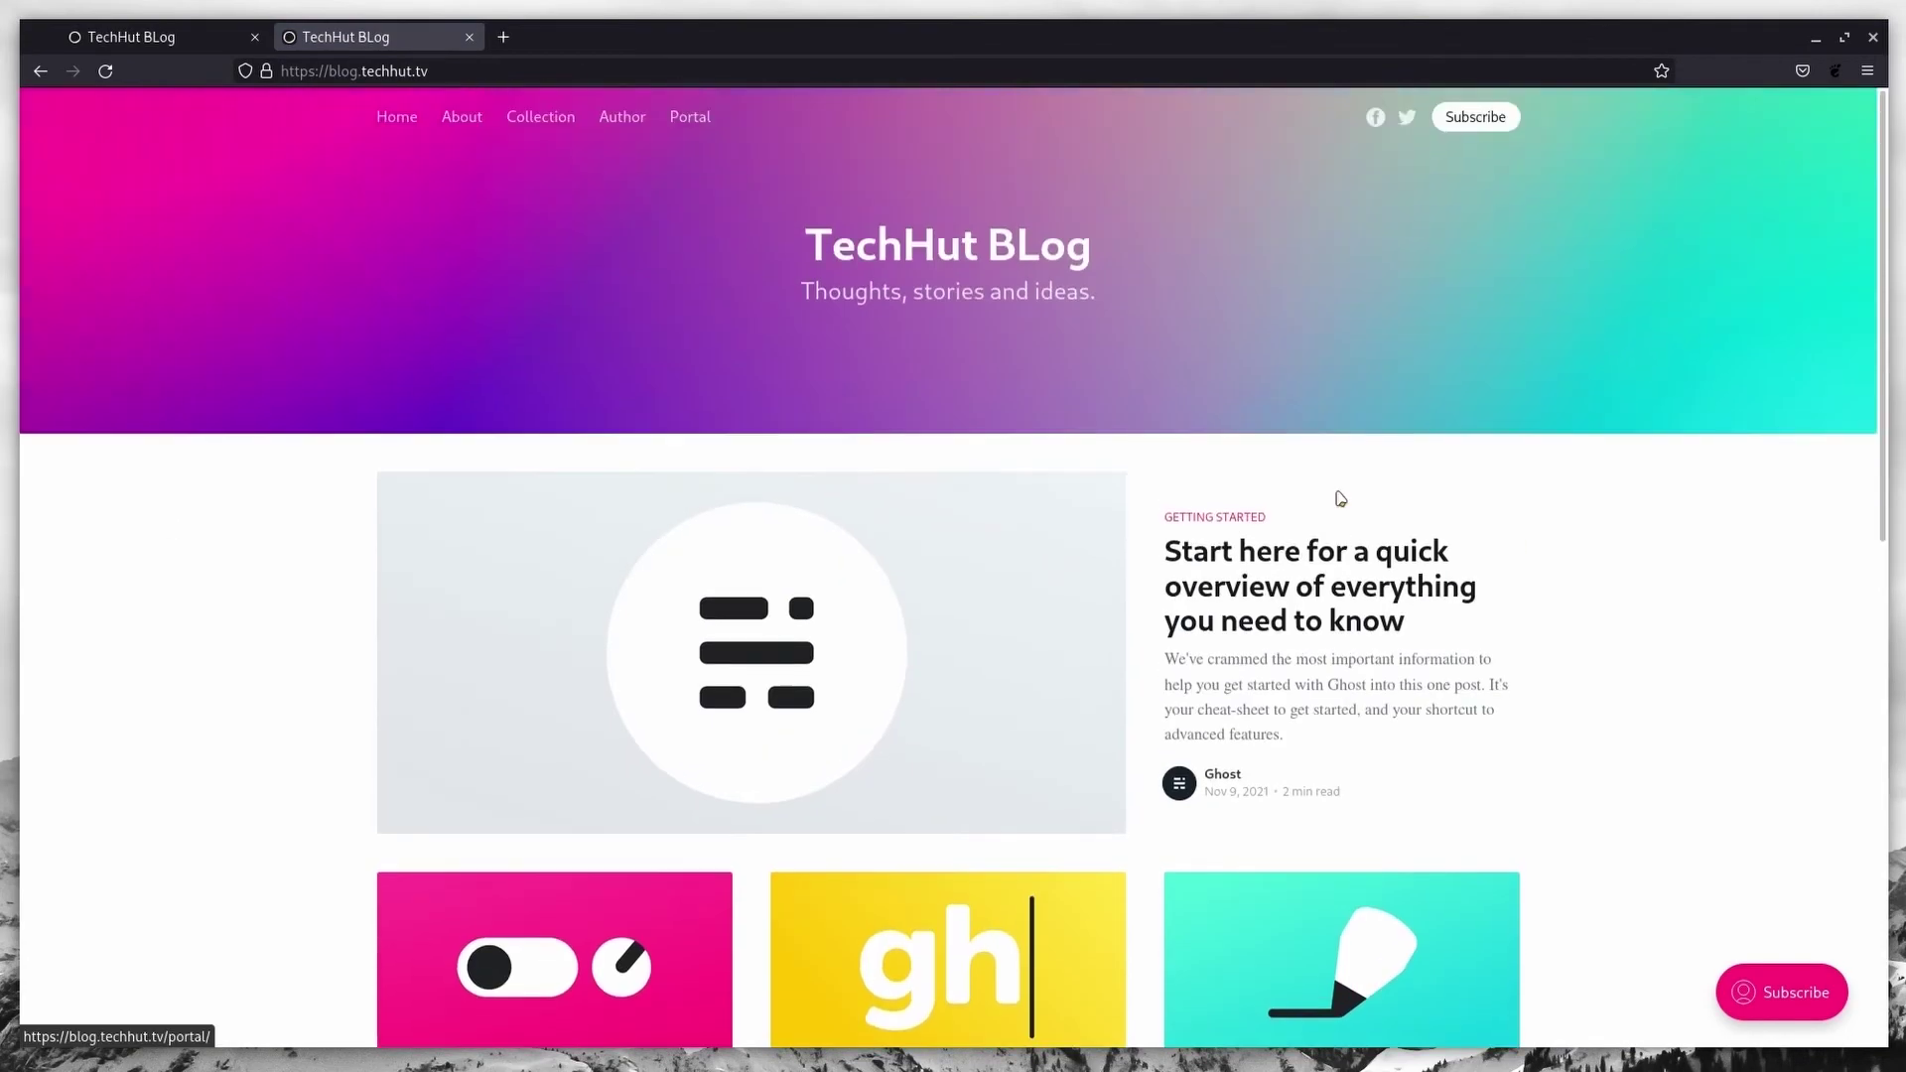
scroll(1086, 307, down, 5)
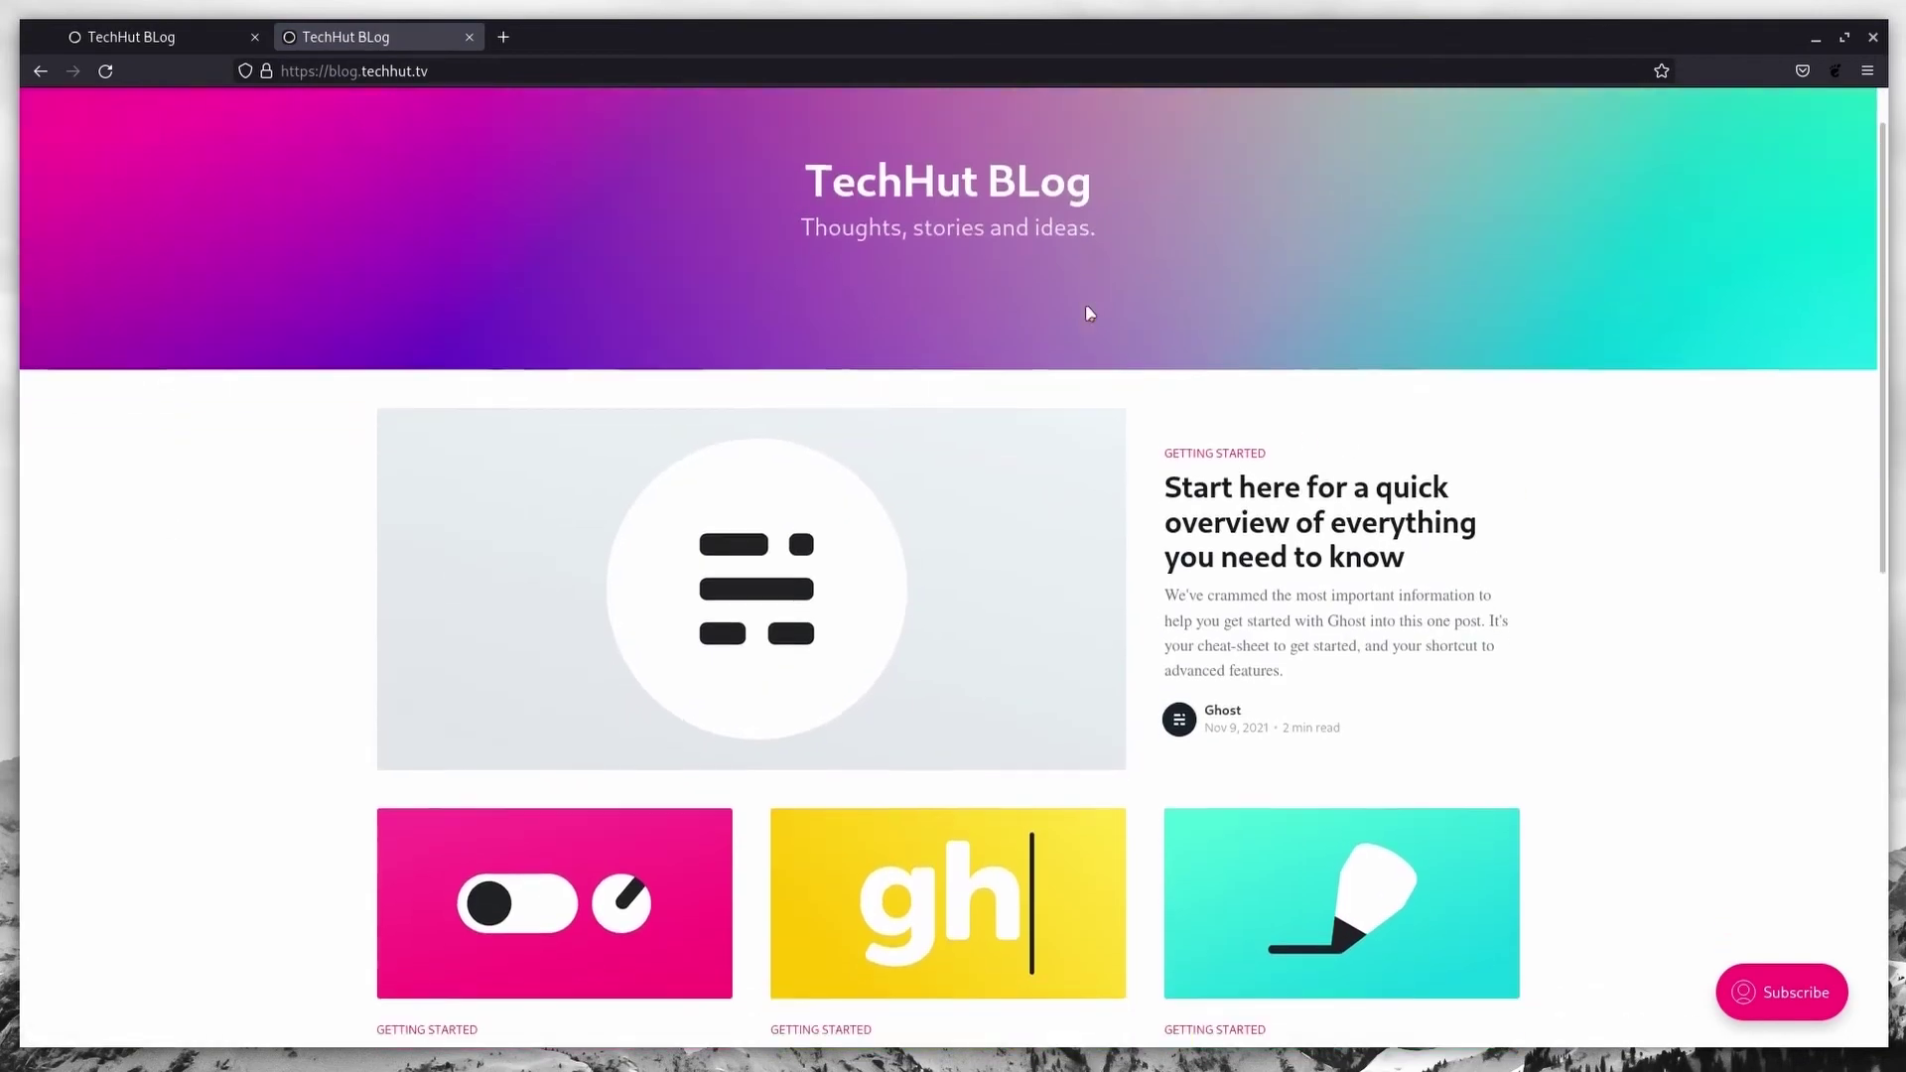
scroll(643, 592, down, 5)
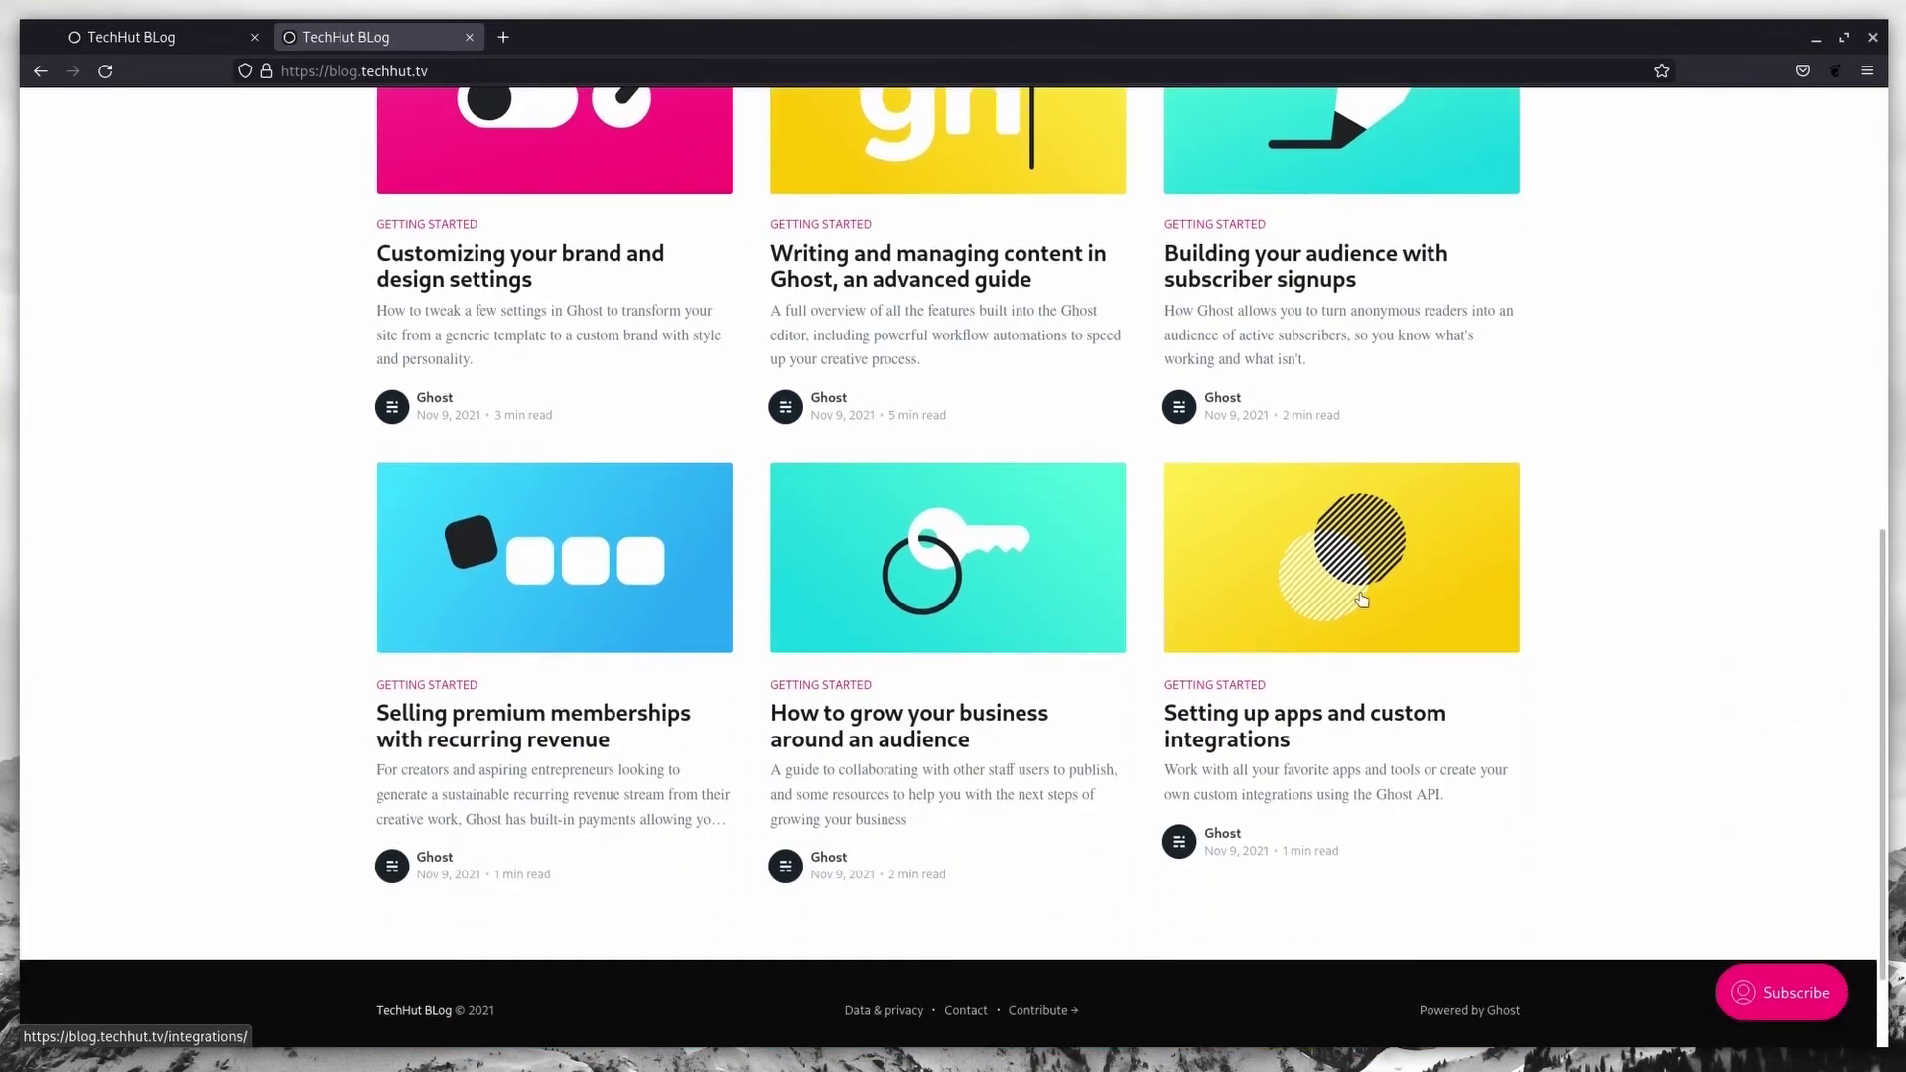
scroll(1025, 615, up, 9)
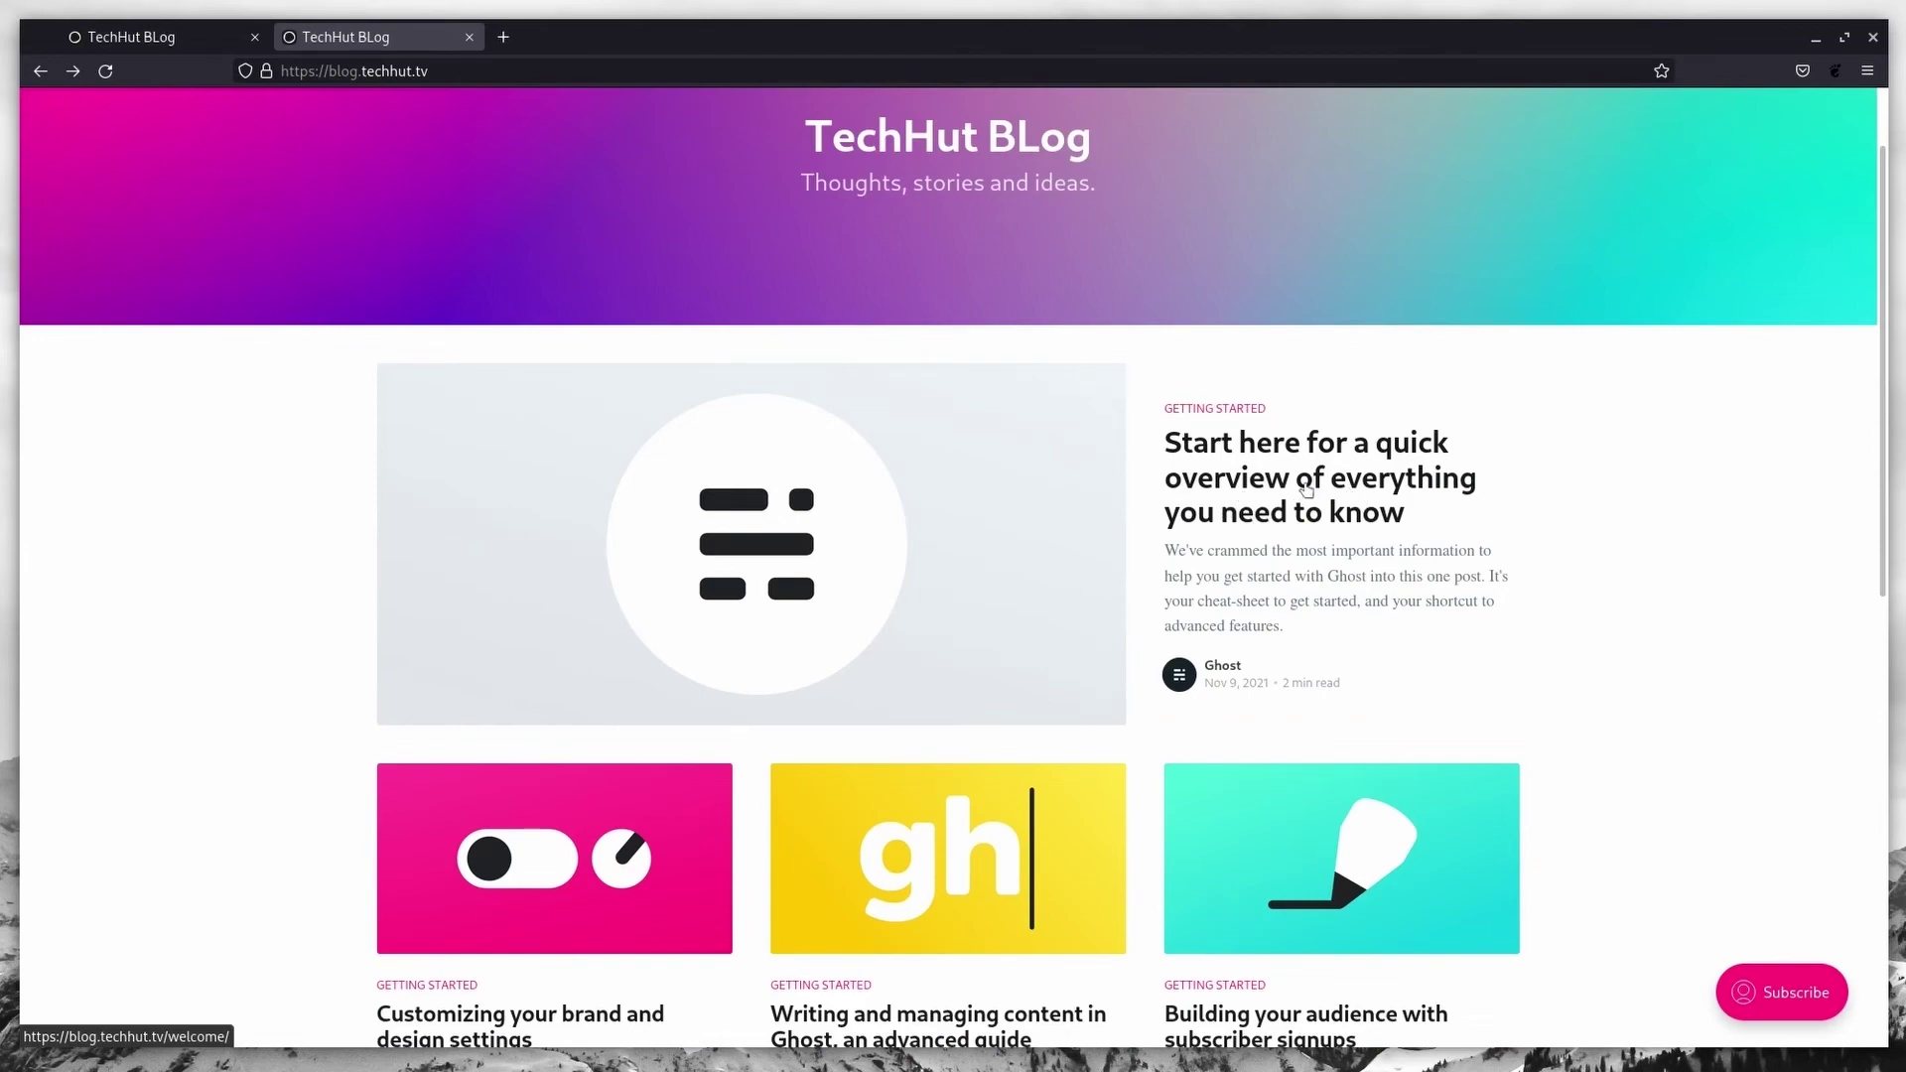
Step: Read through the 'Start here for a quick overview' post
click(1310, 490)
scroll(1021, 496, down, 8)
scroll(1018, 523, down, 13)
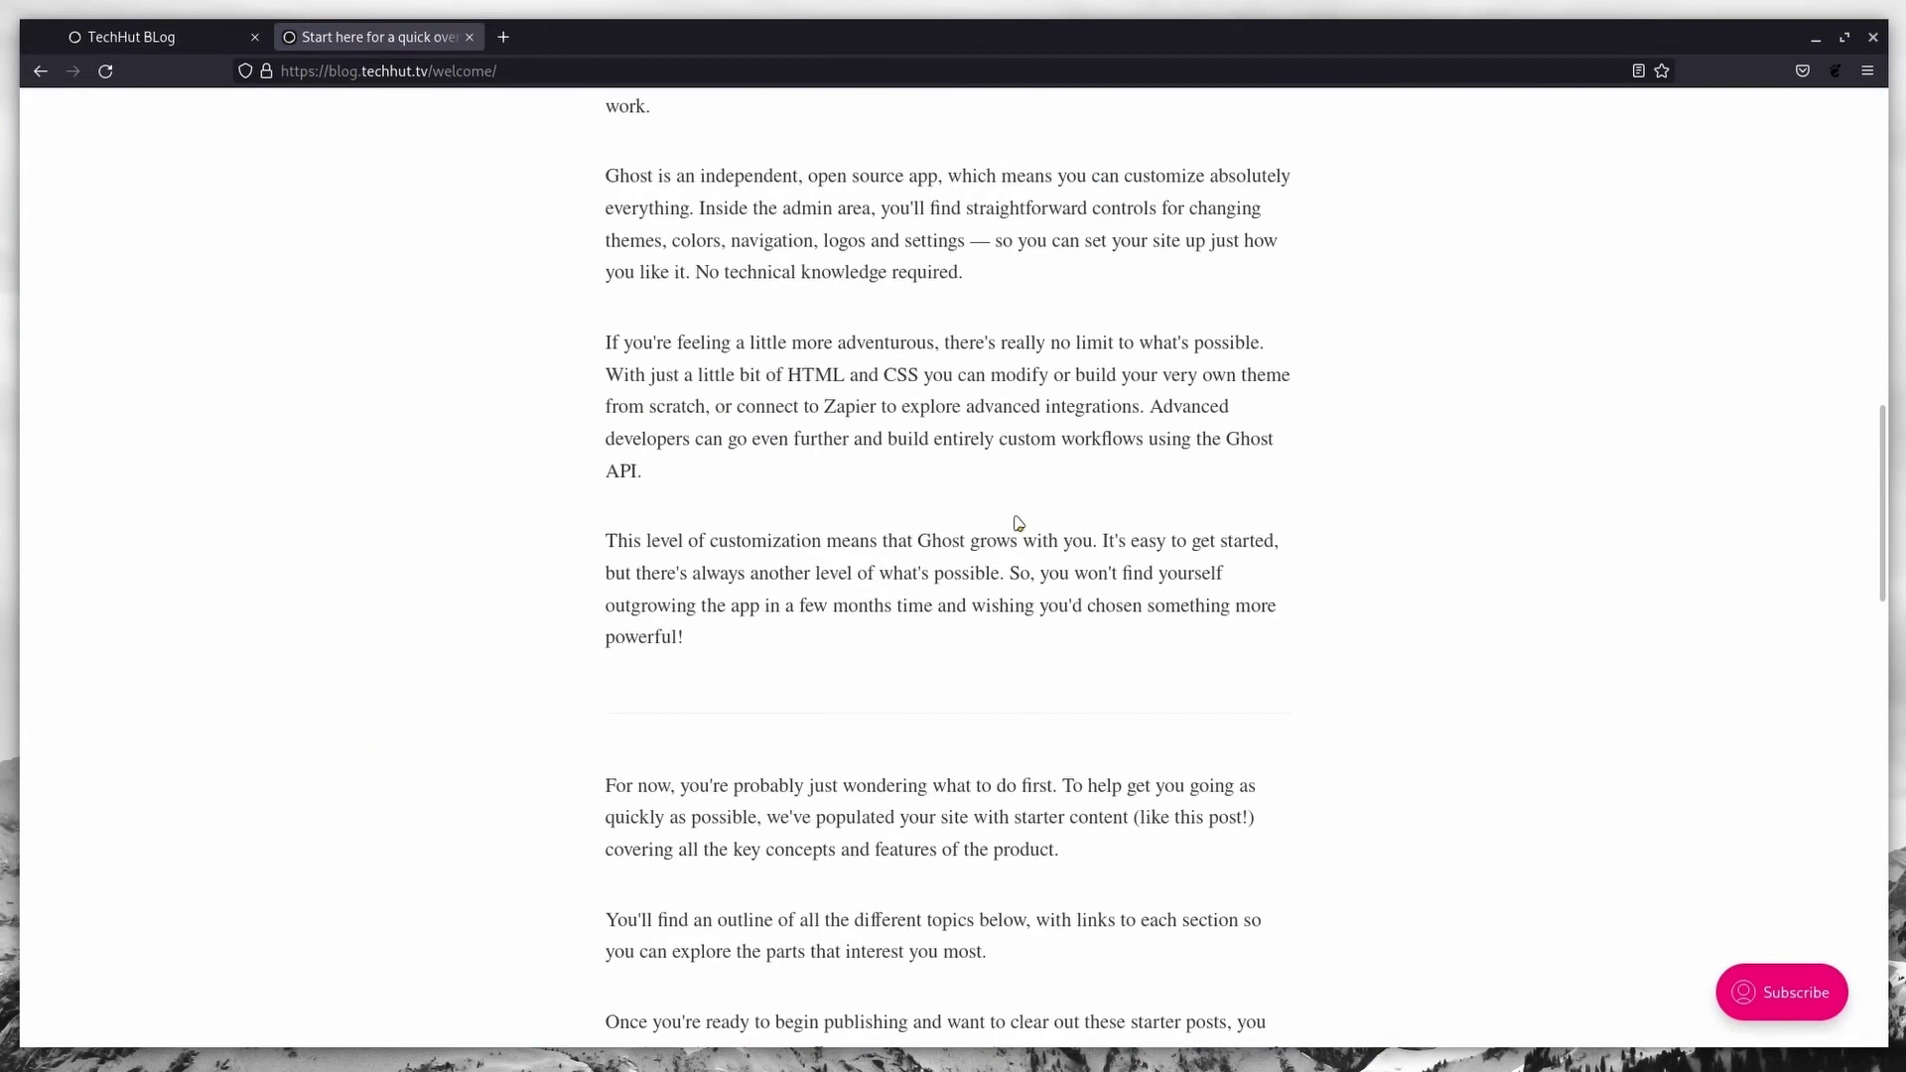
scroll(1017, 523, down, 9)
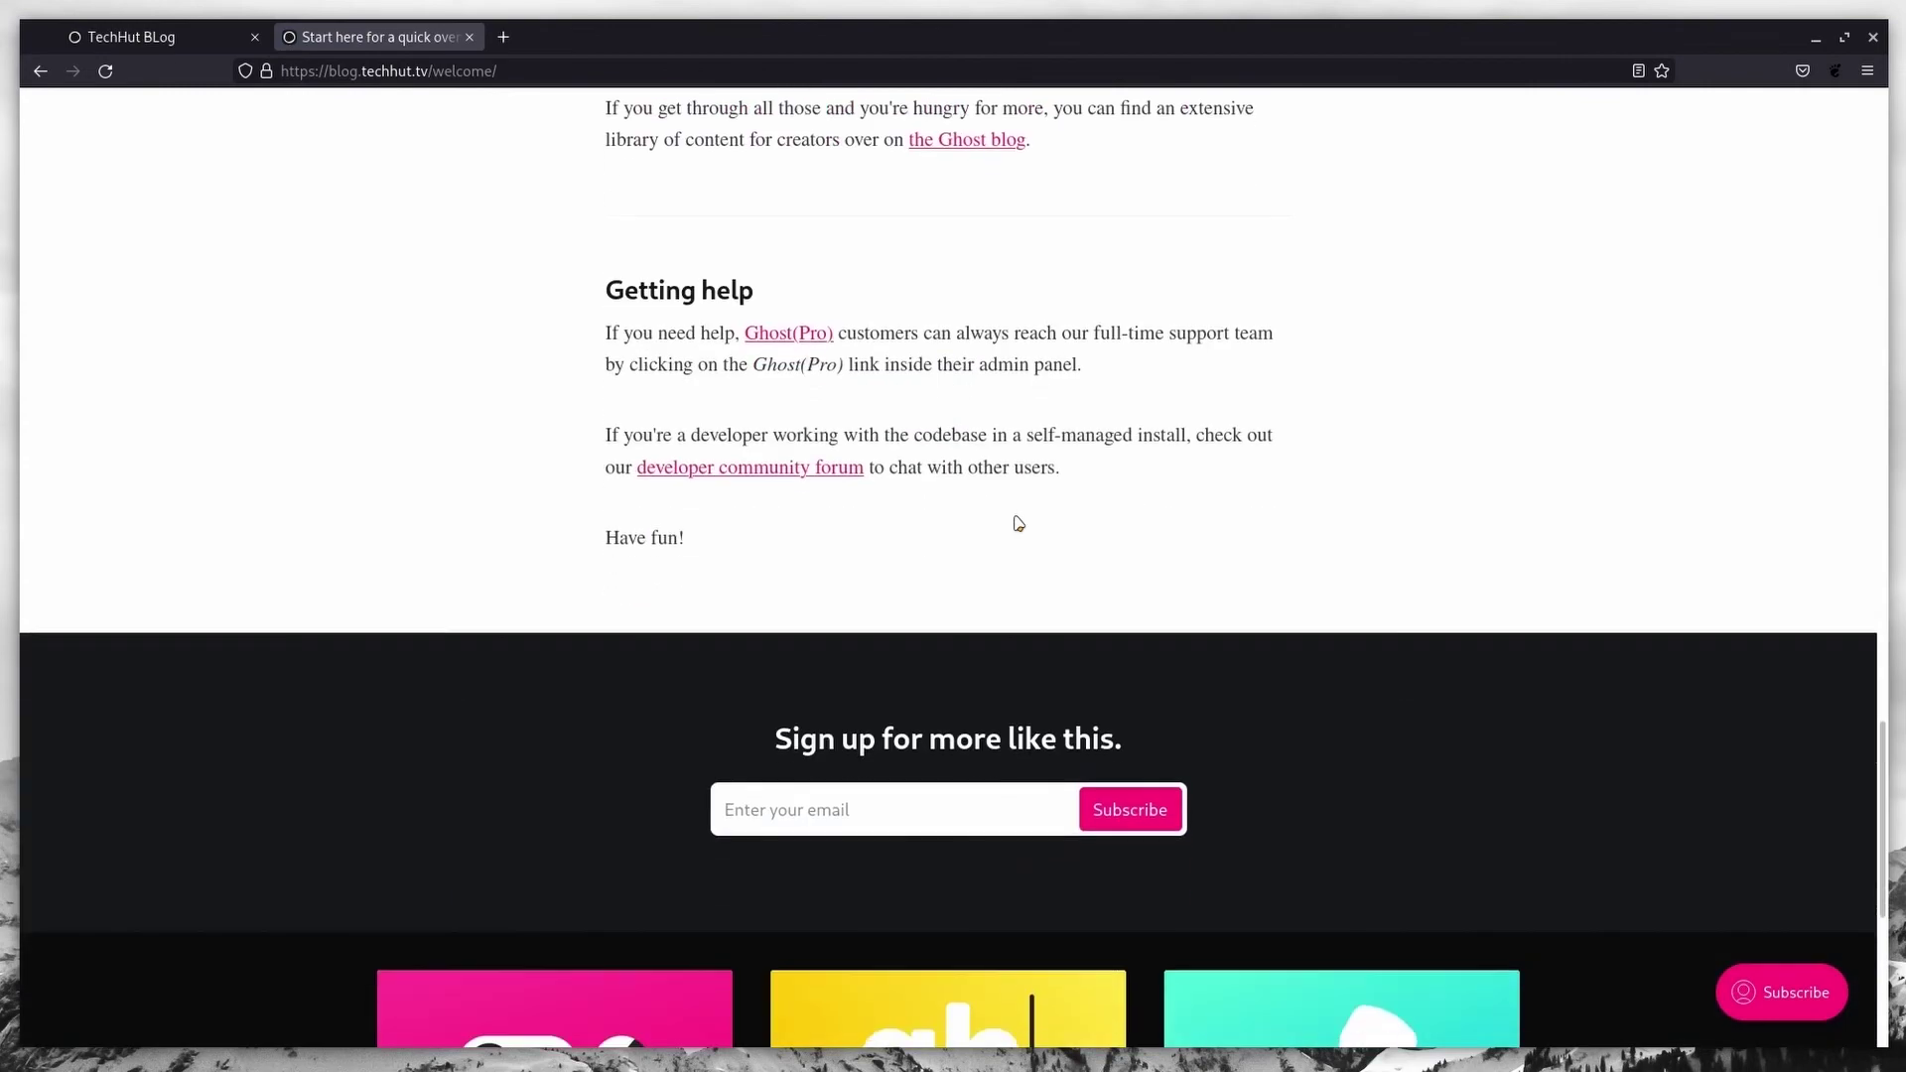
scroll(1017, 523, up, 6)
scroll(1017, 523, up, 20)
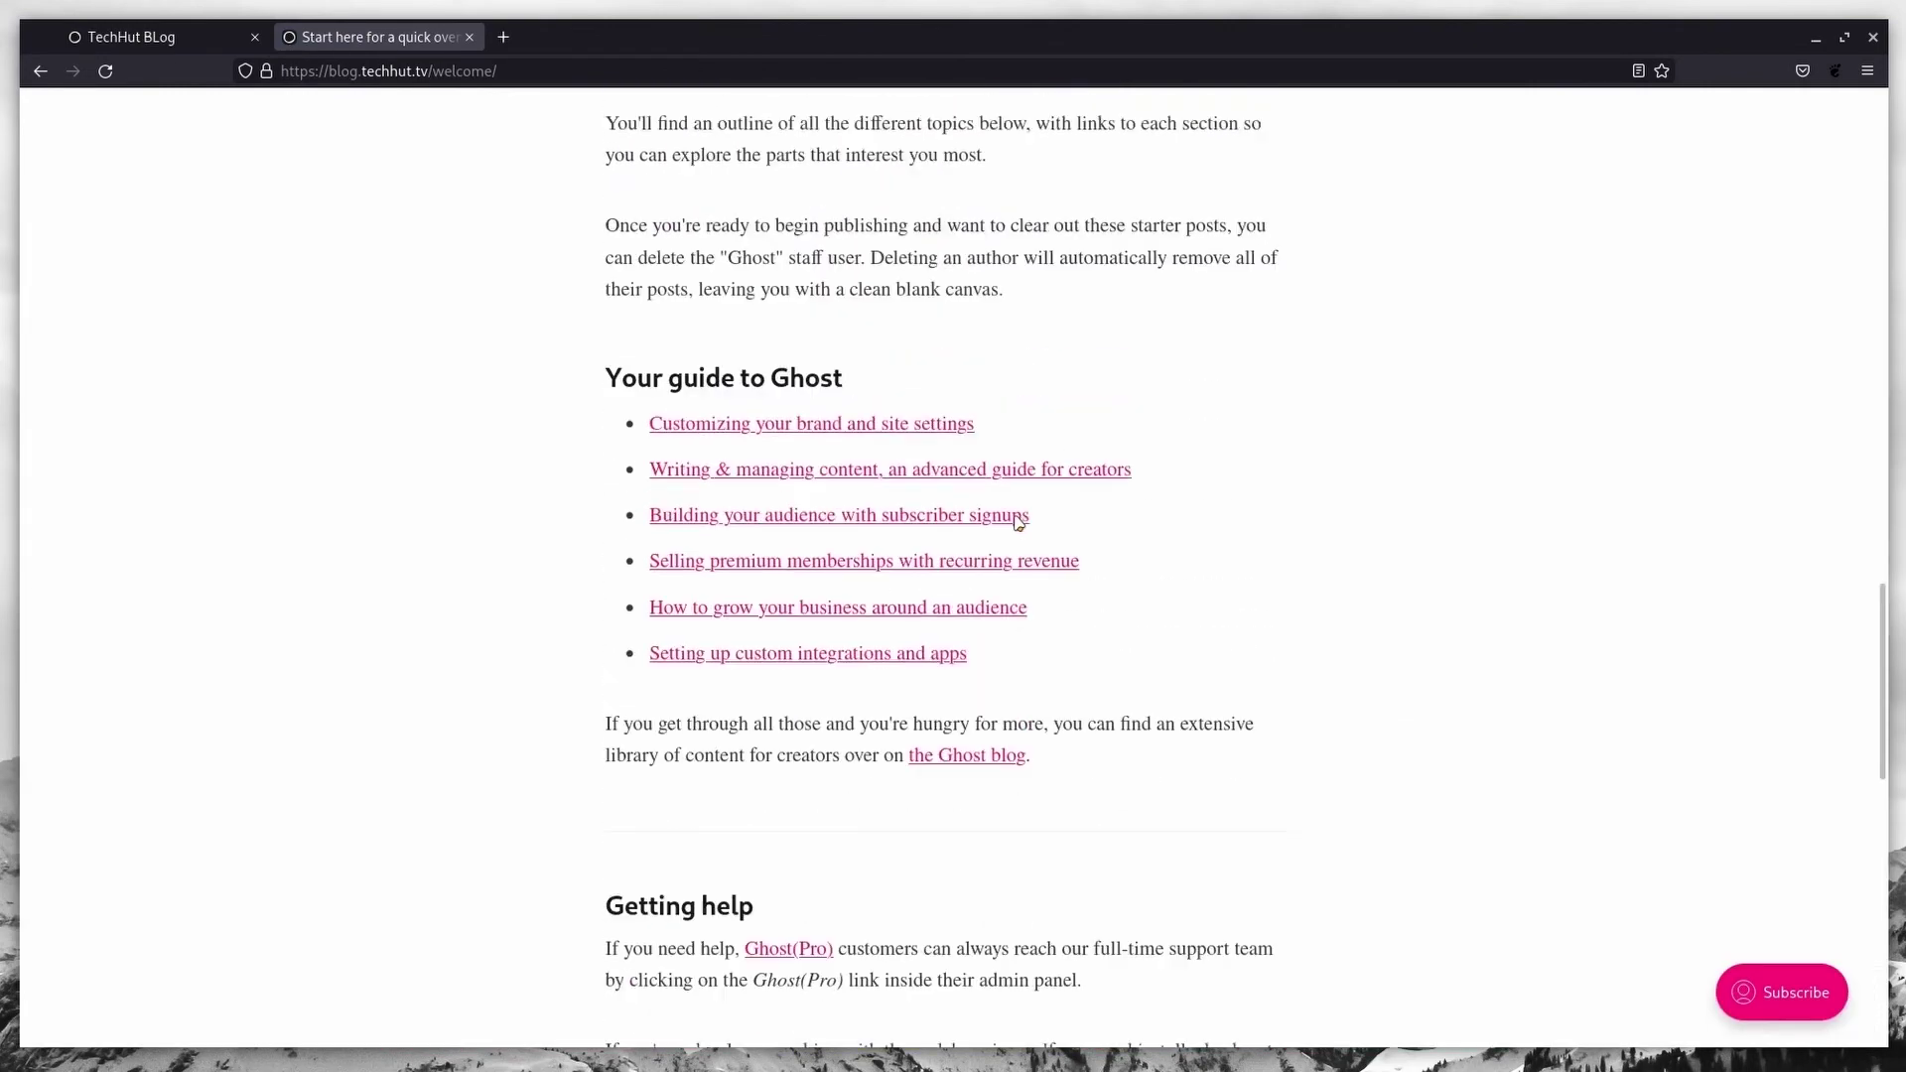
scroll(1017, 524, up, 5)
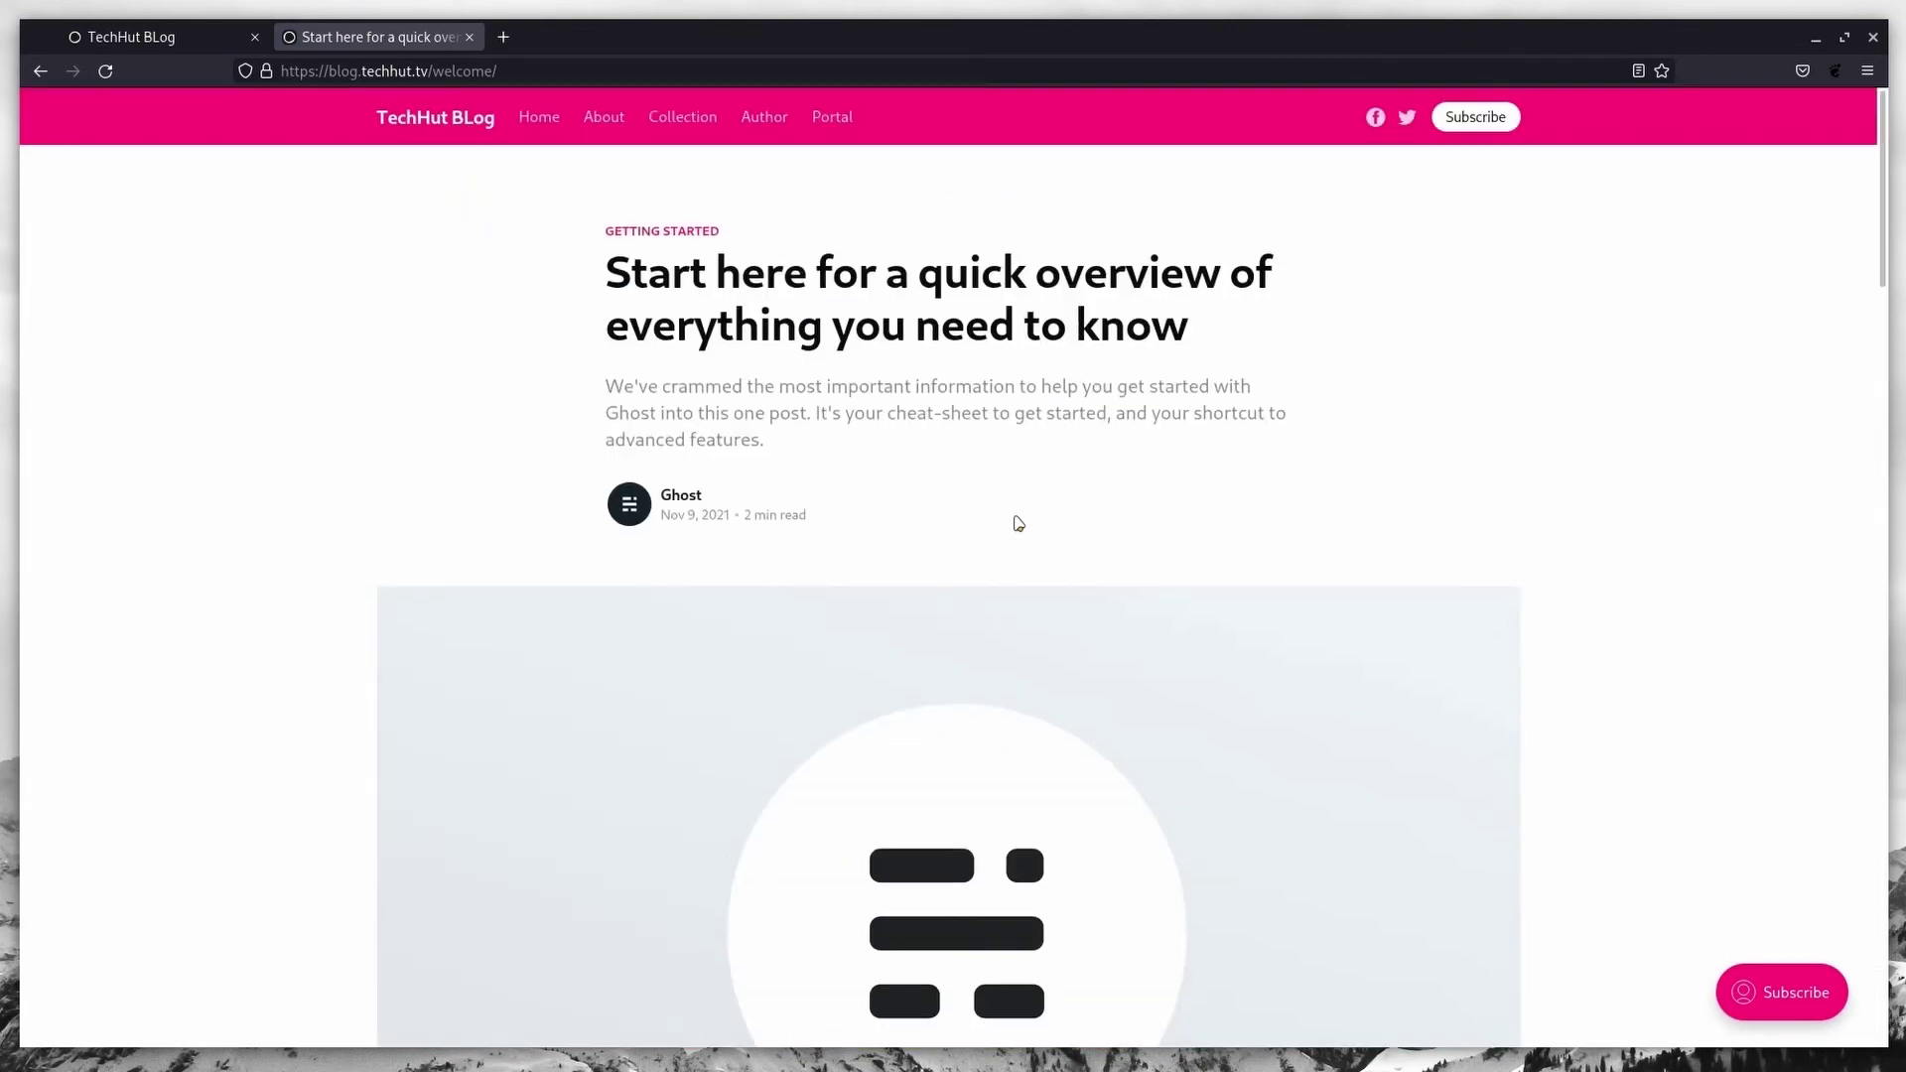
Step: Close the blog tab and start the site setup guide from the dashboard
click(469, 37)
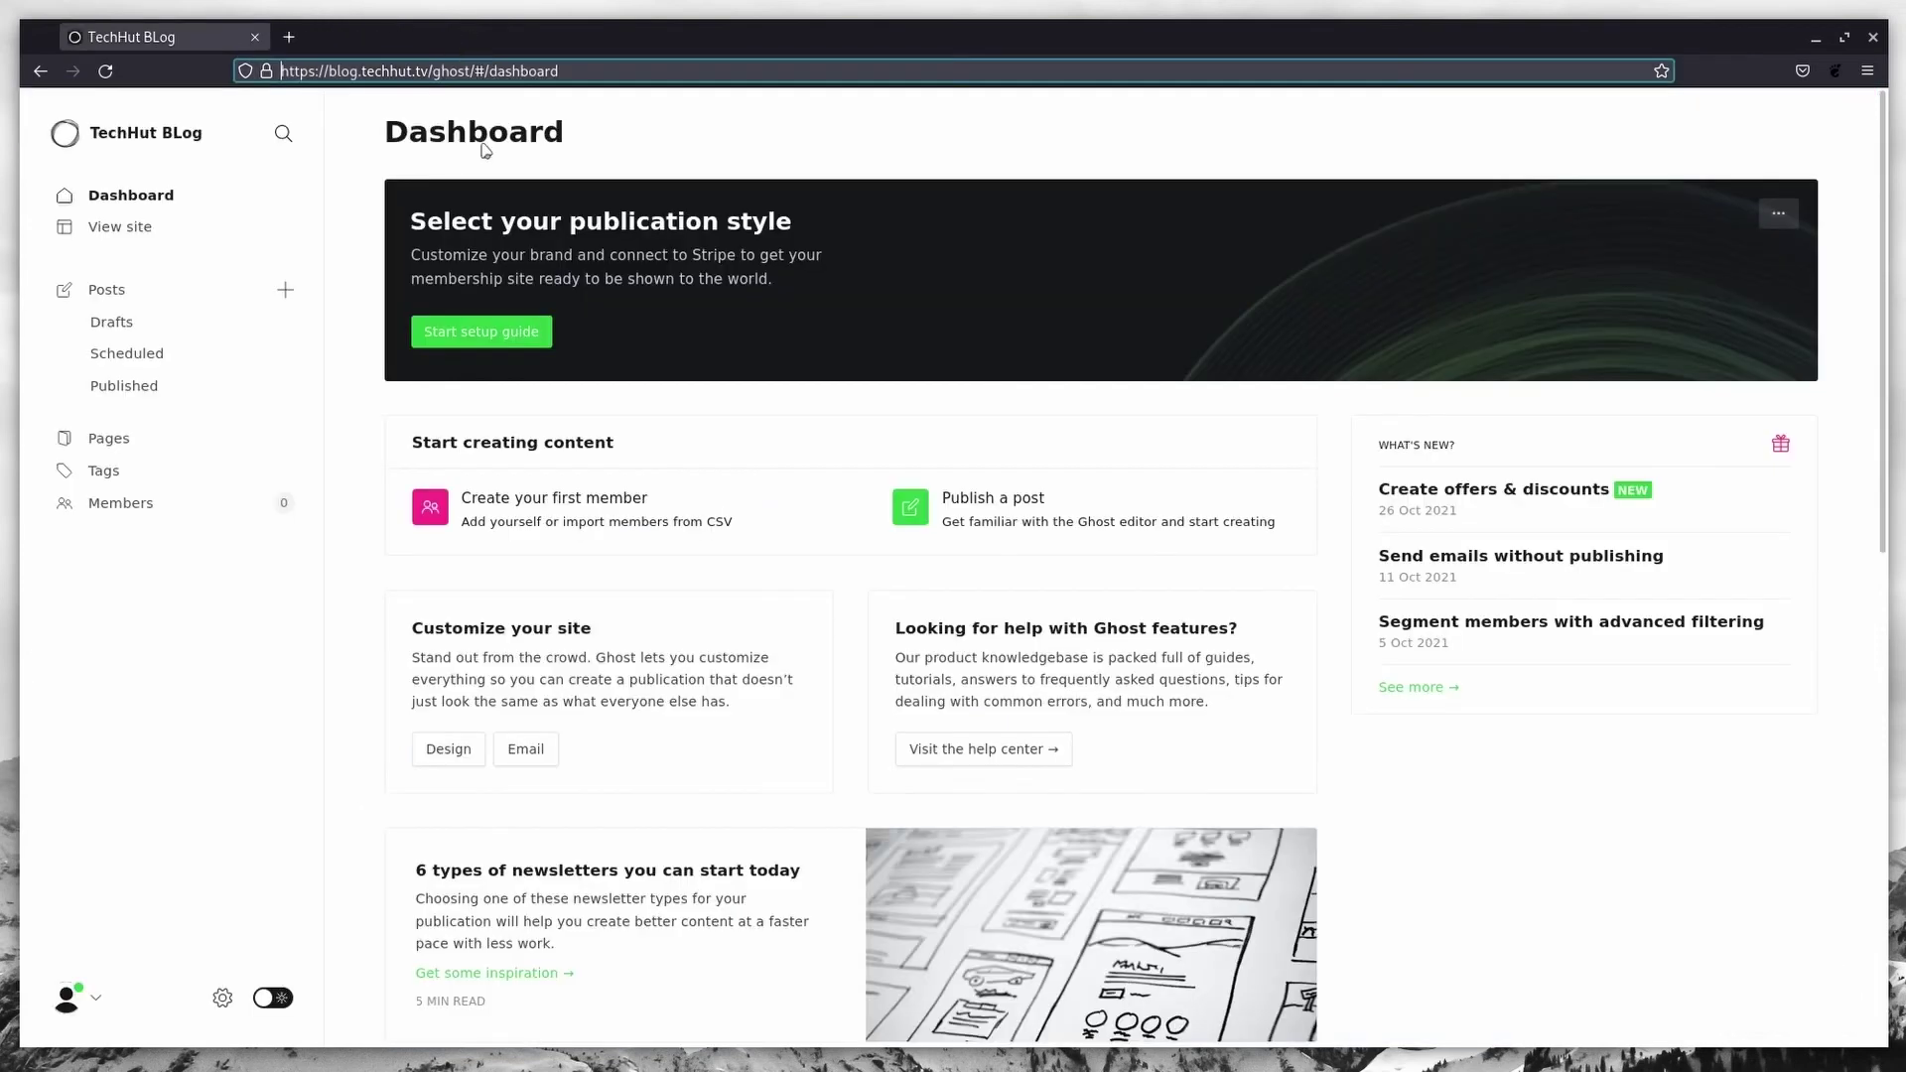
click(170, 131)
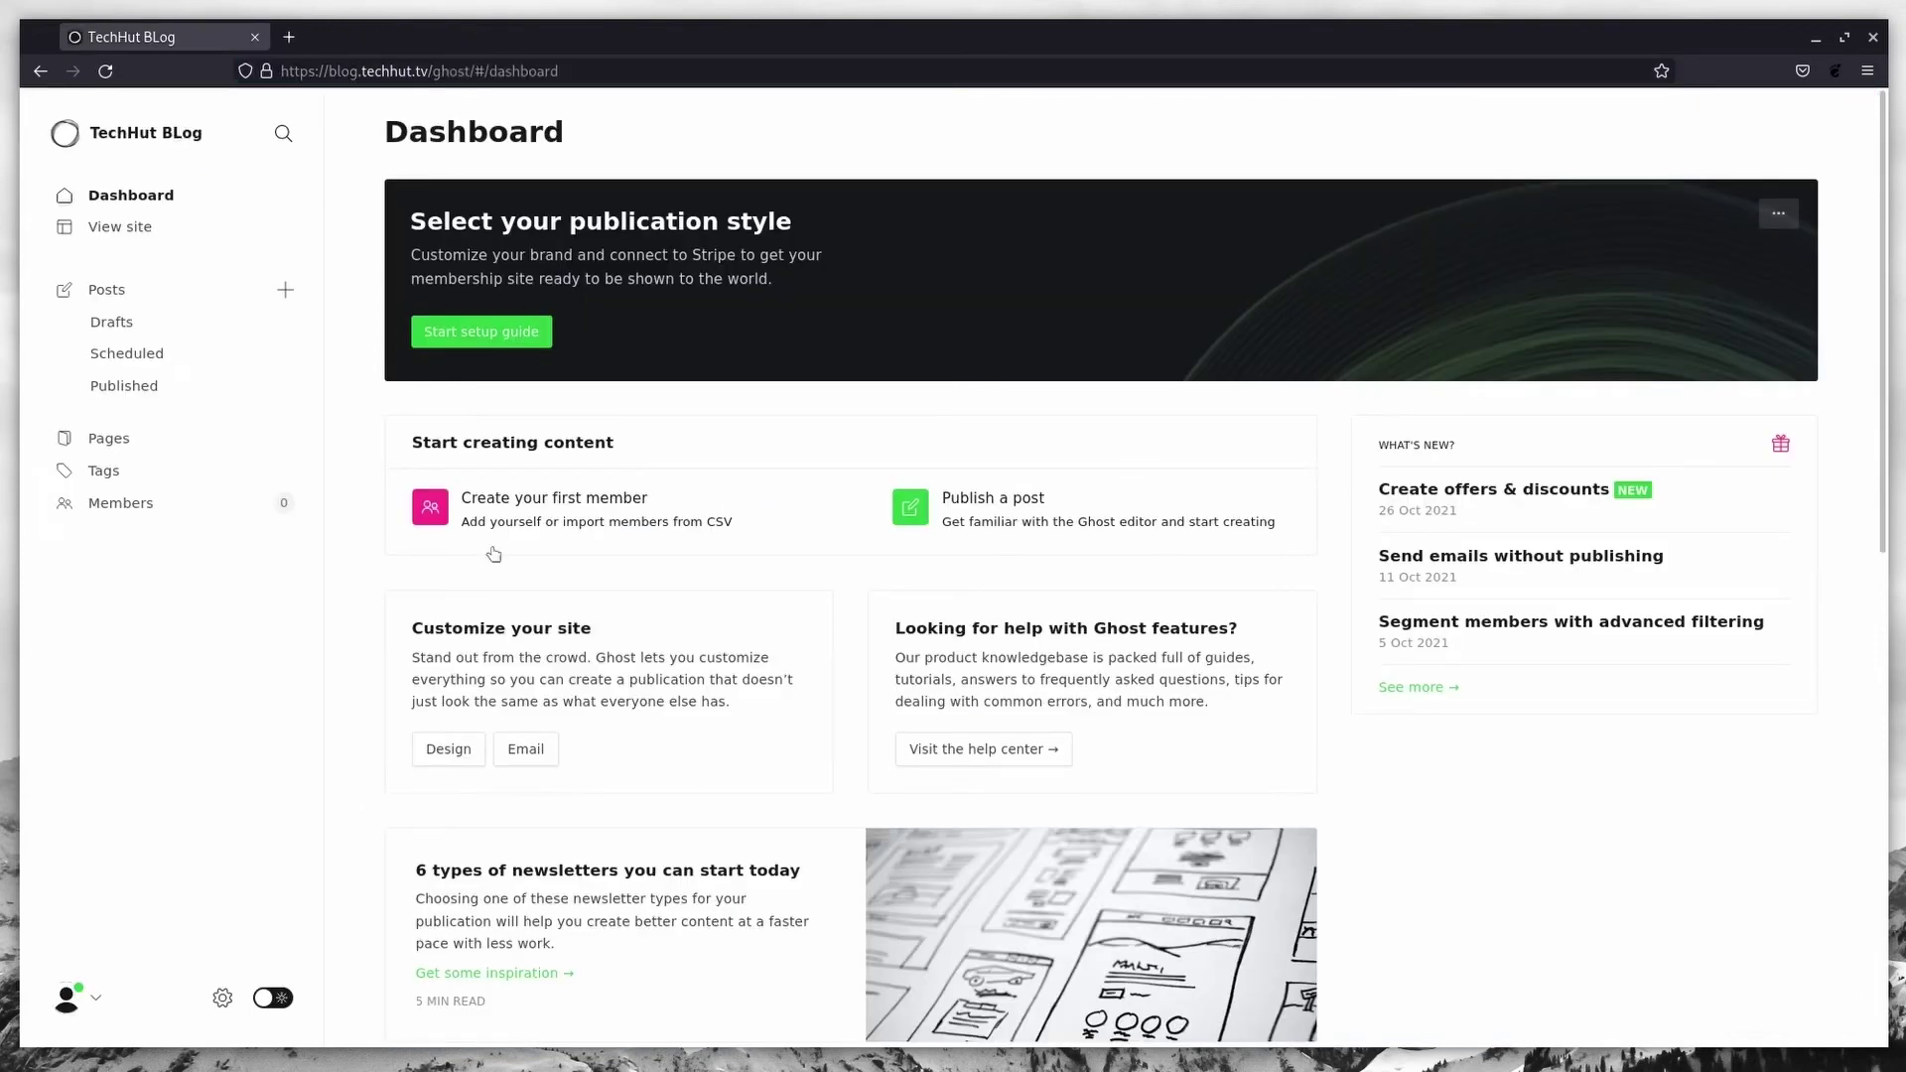
click(466, 338)
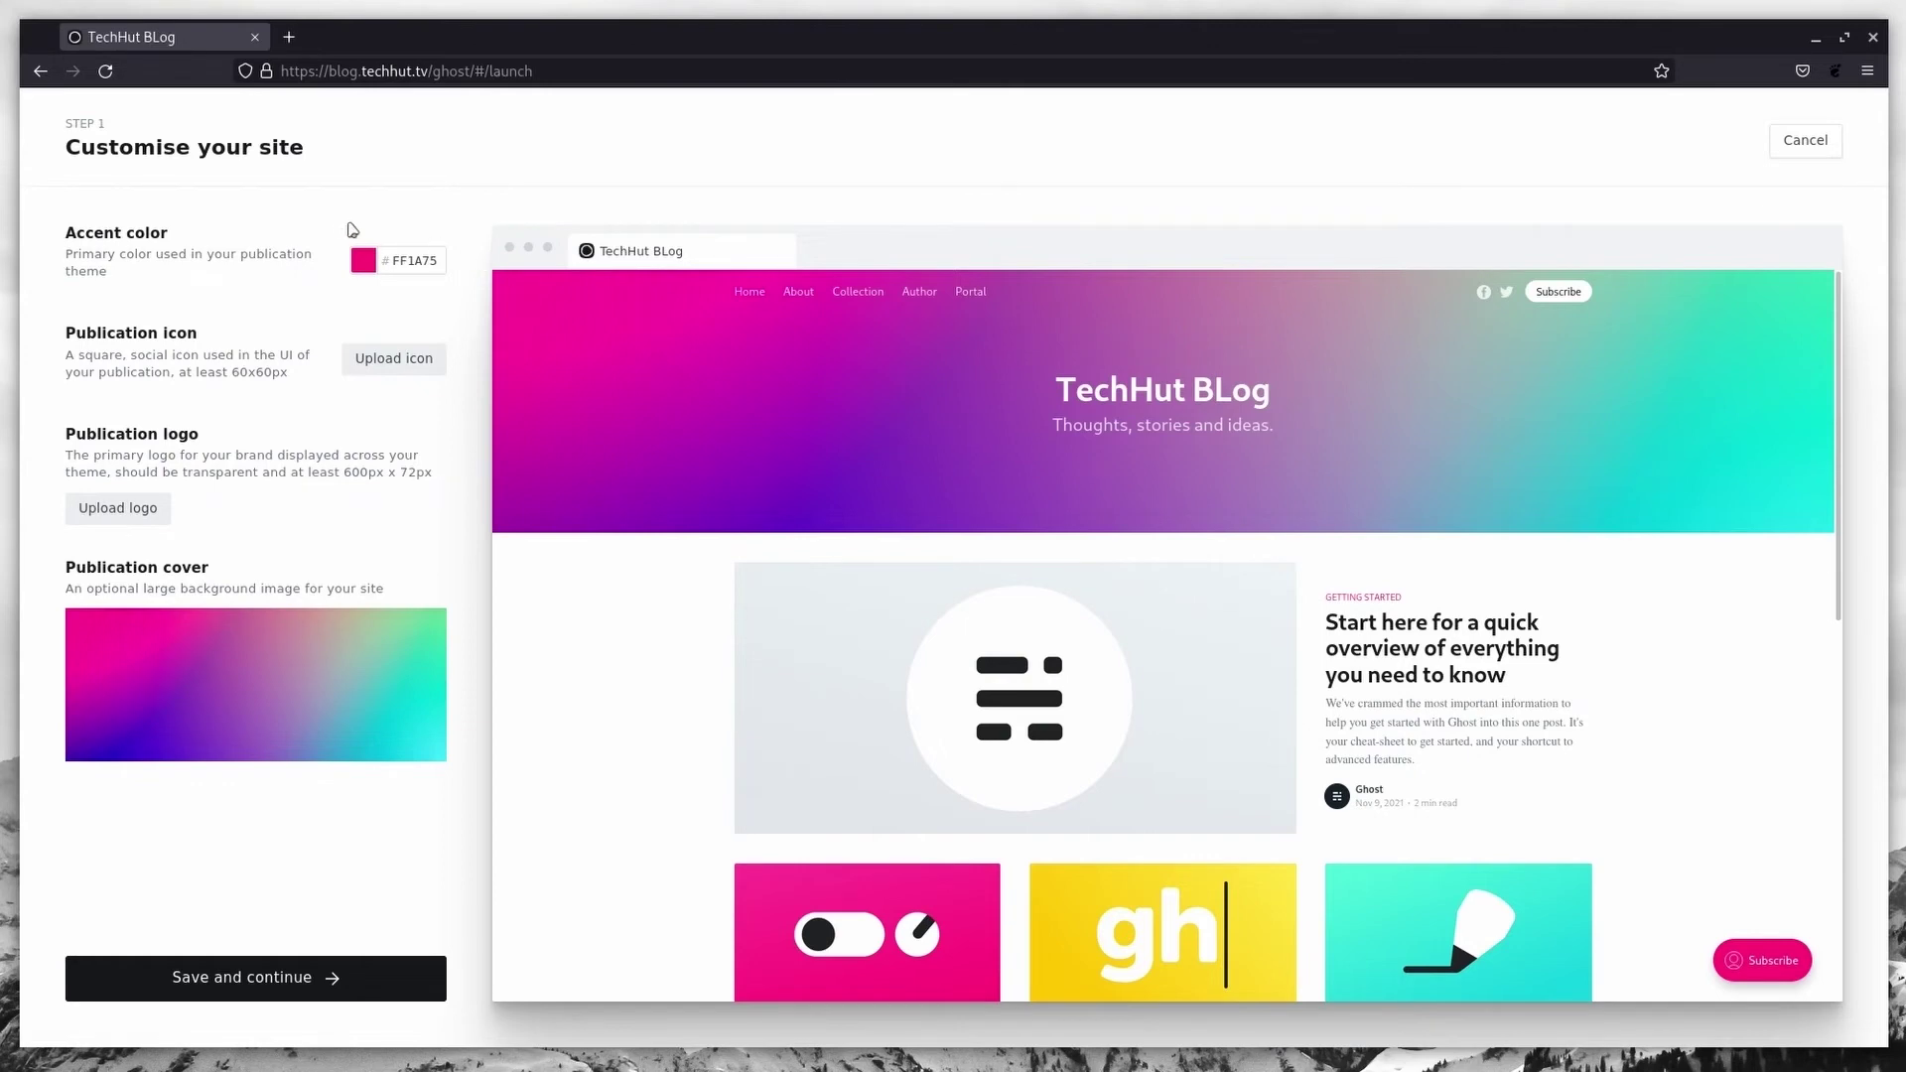
Step: Set the accent colour to purple 613583, save, and skip the Stripe step
click(364, 260)
click(1003, 575)
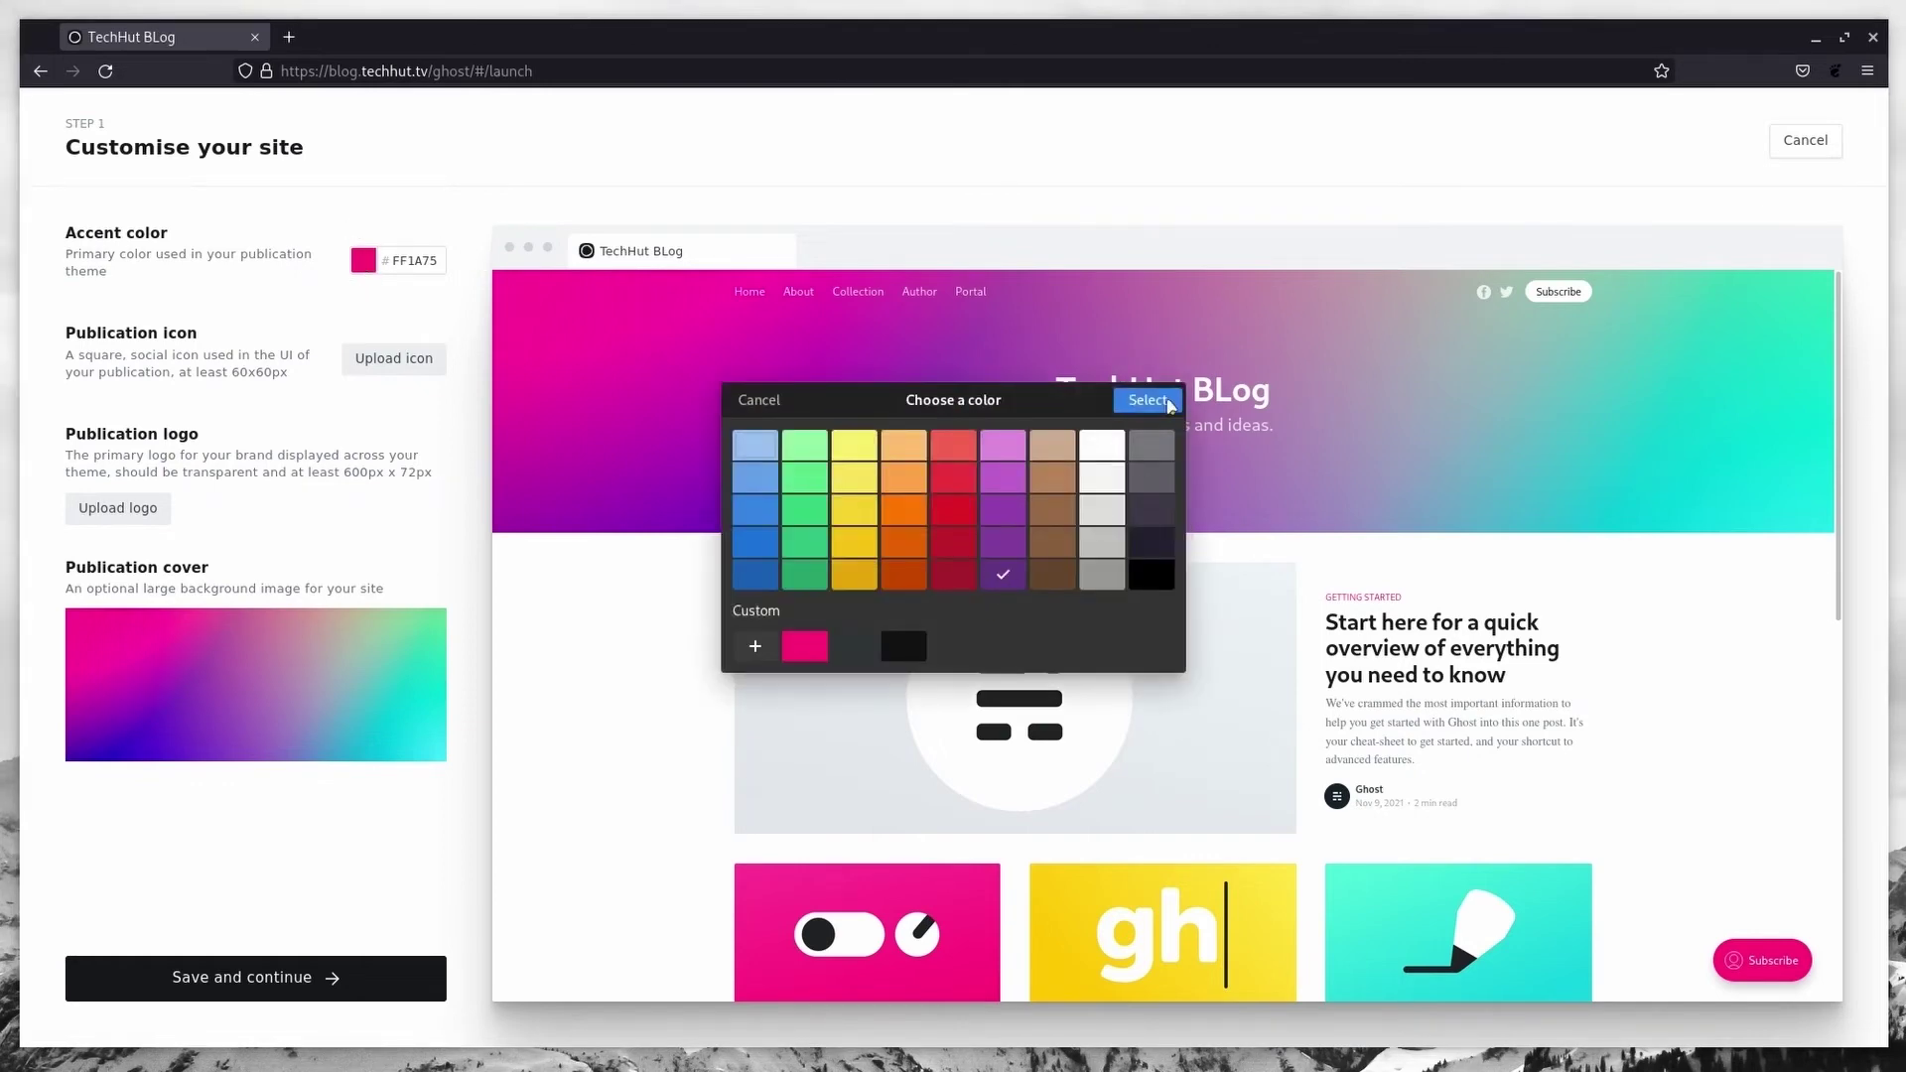
click(1168, 402)
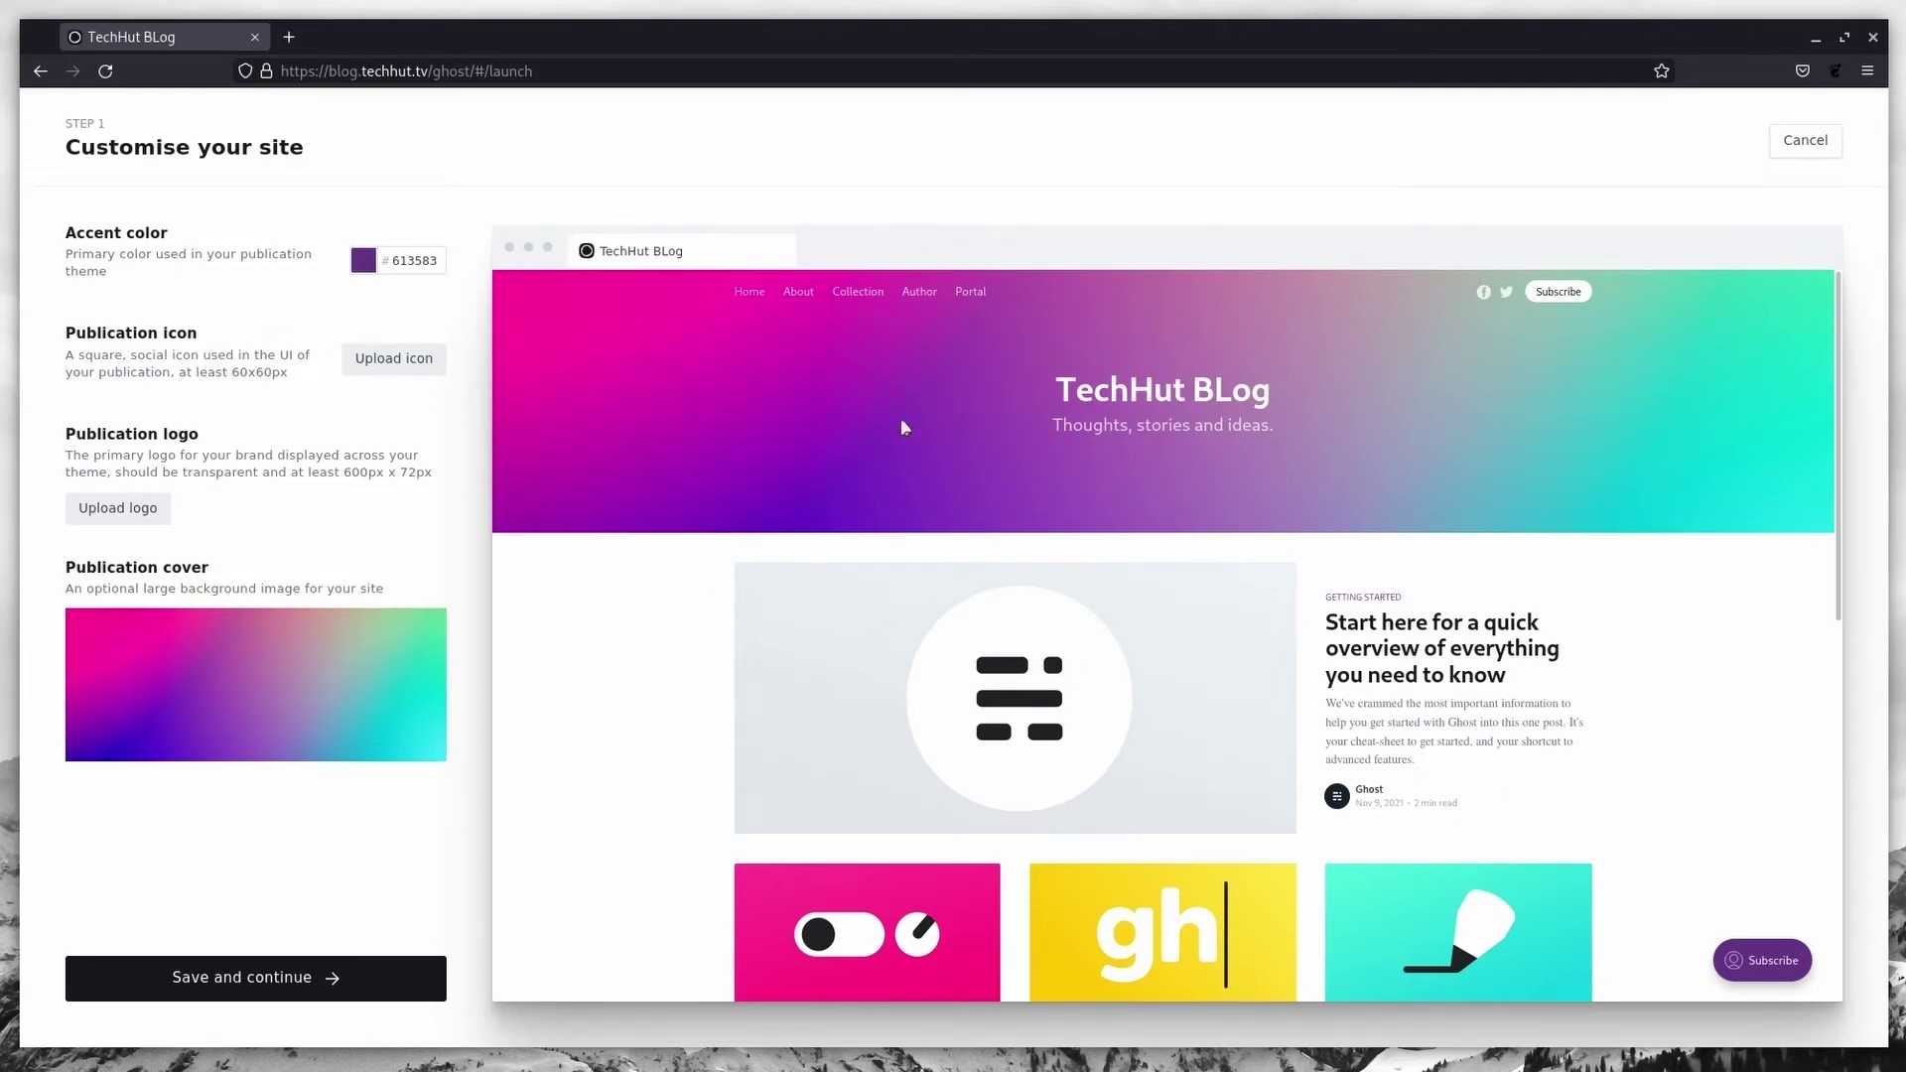
click(242, 974)
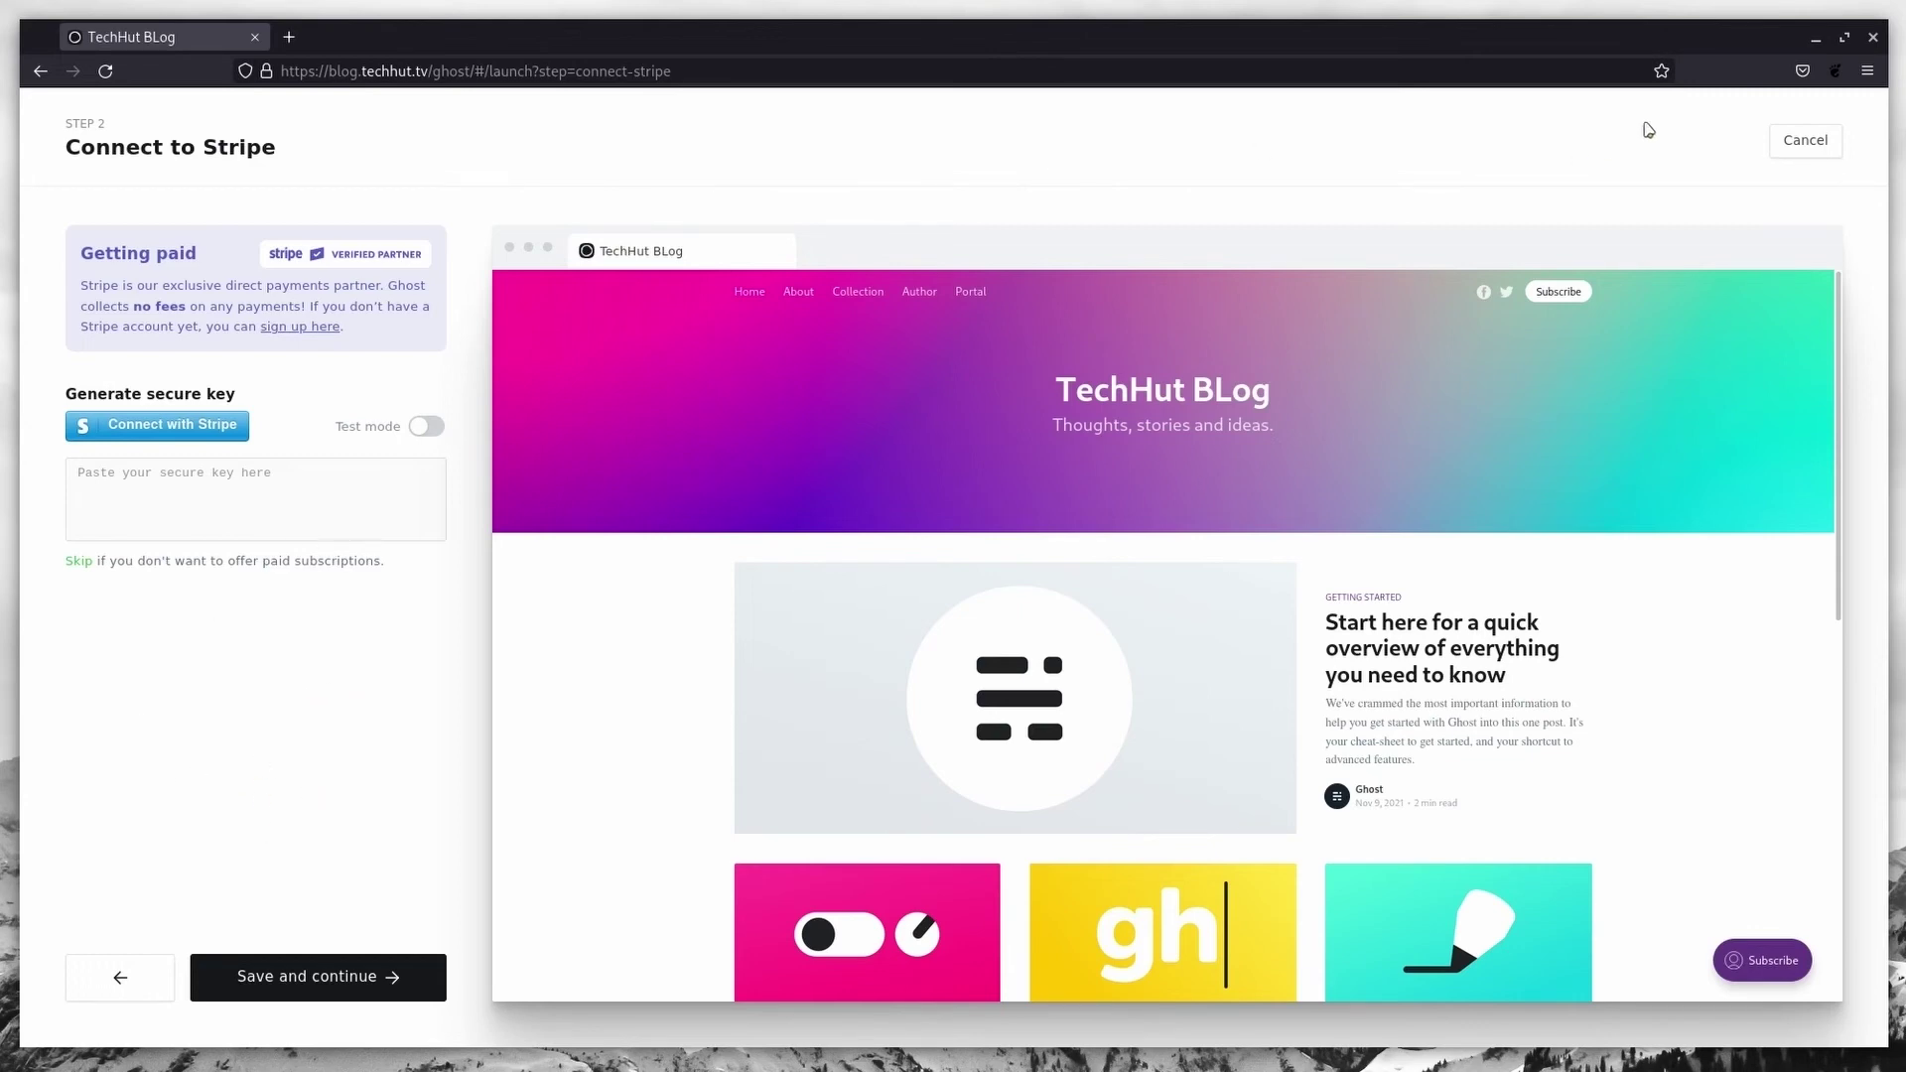
click(1805, 141)
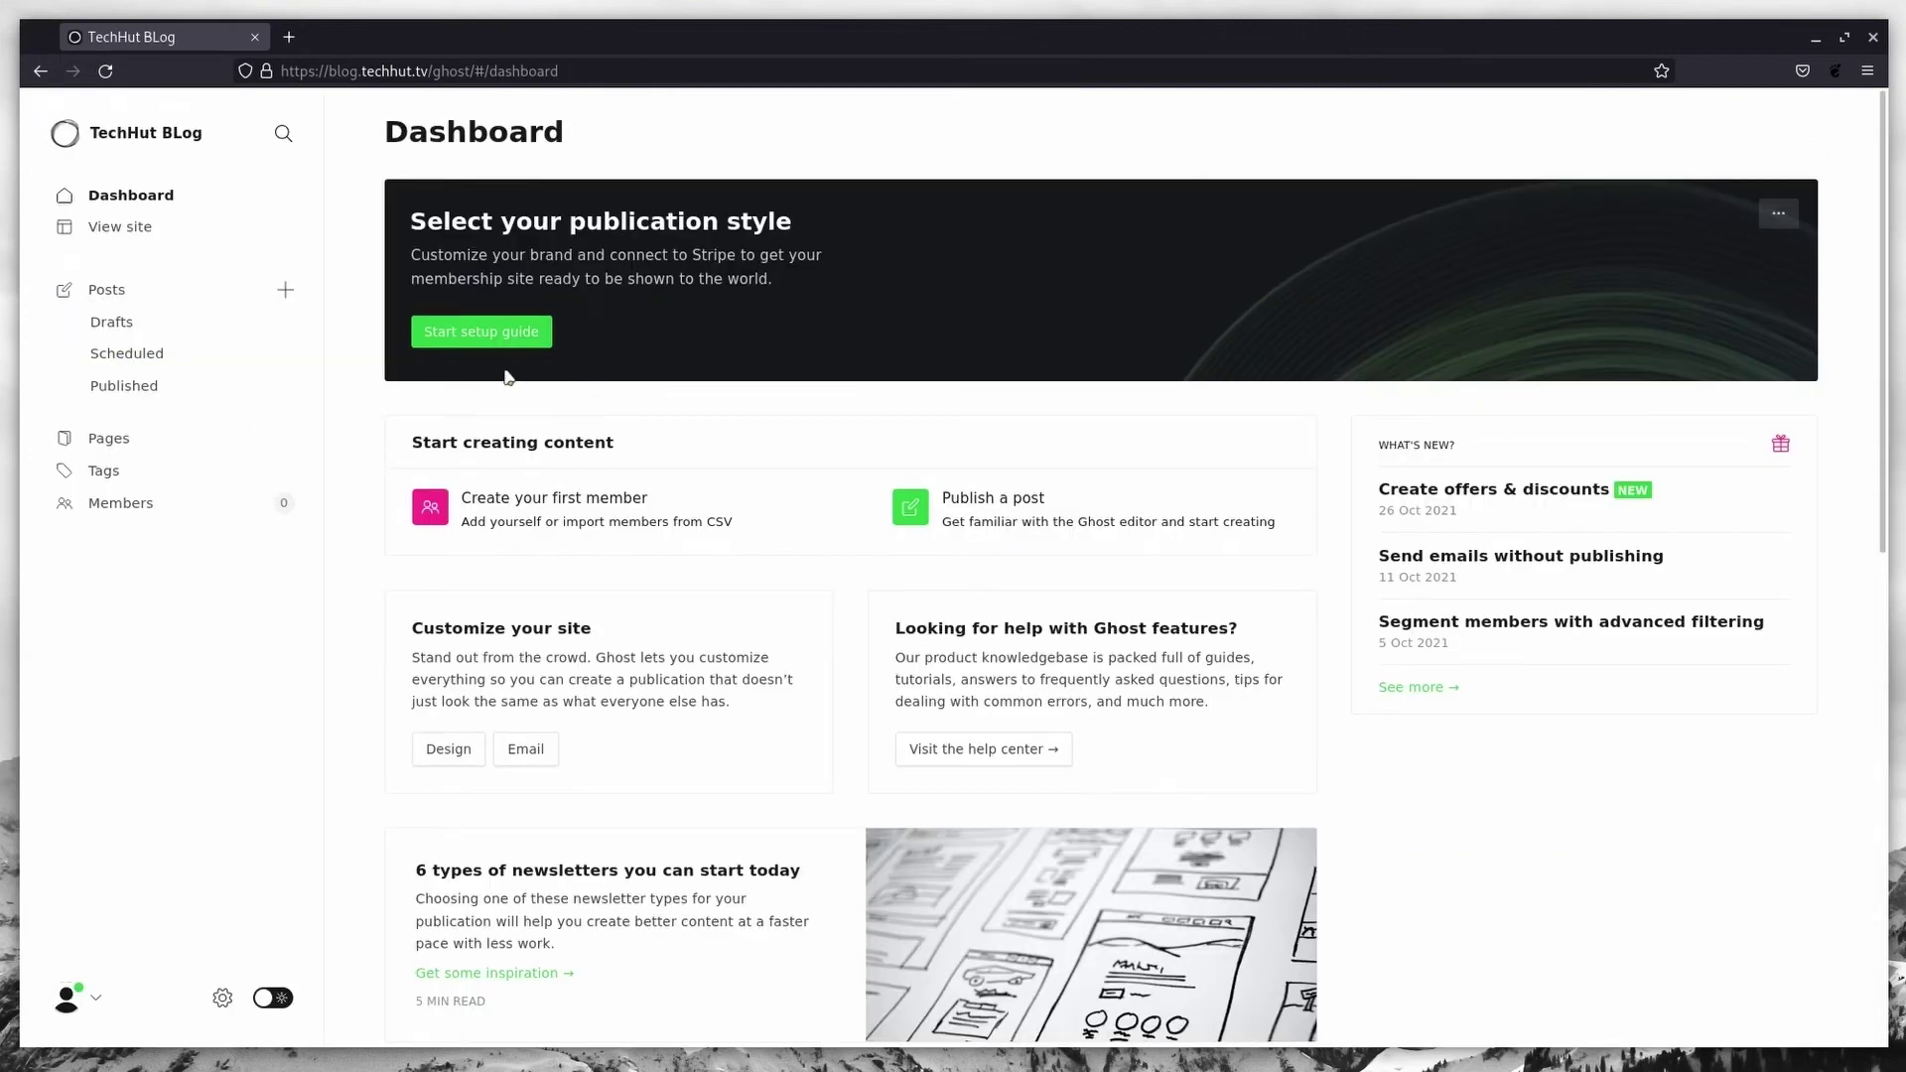
Step: Start a new post titled 'Welcome to TechHut' with body 'Welcome to the new website.'
click(497, 508)
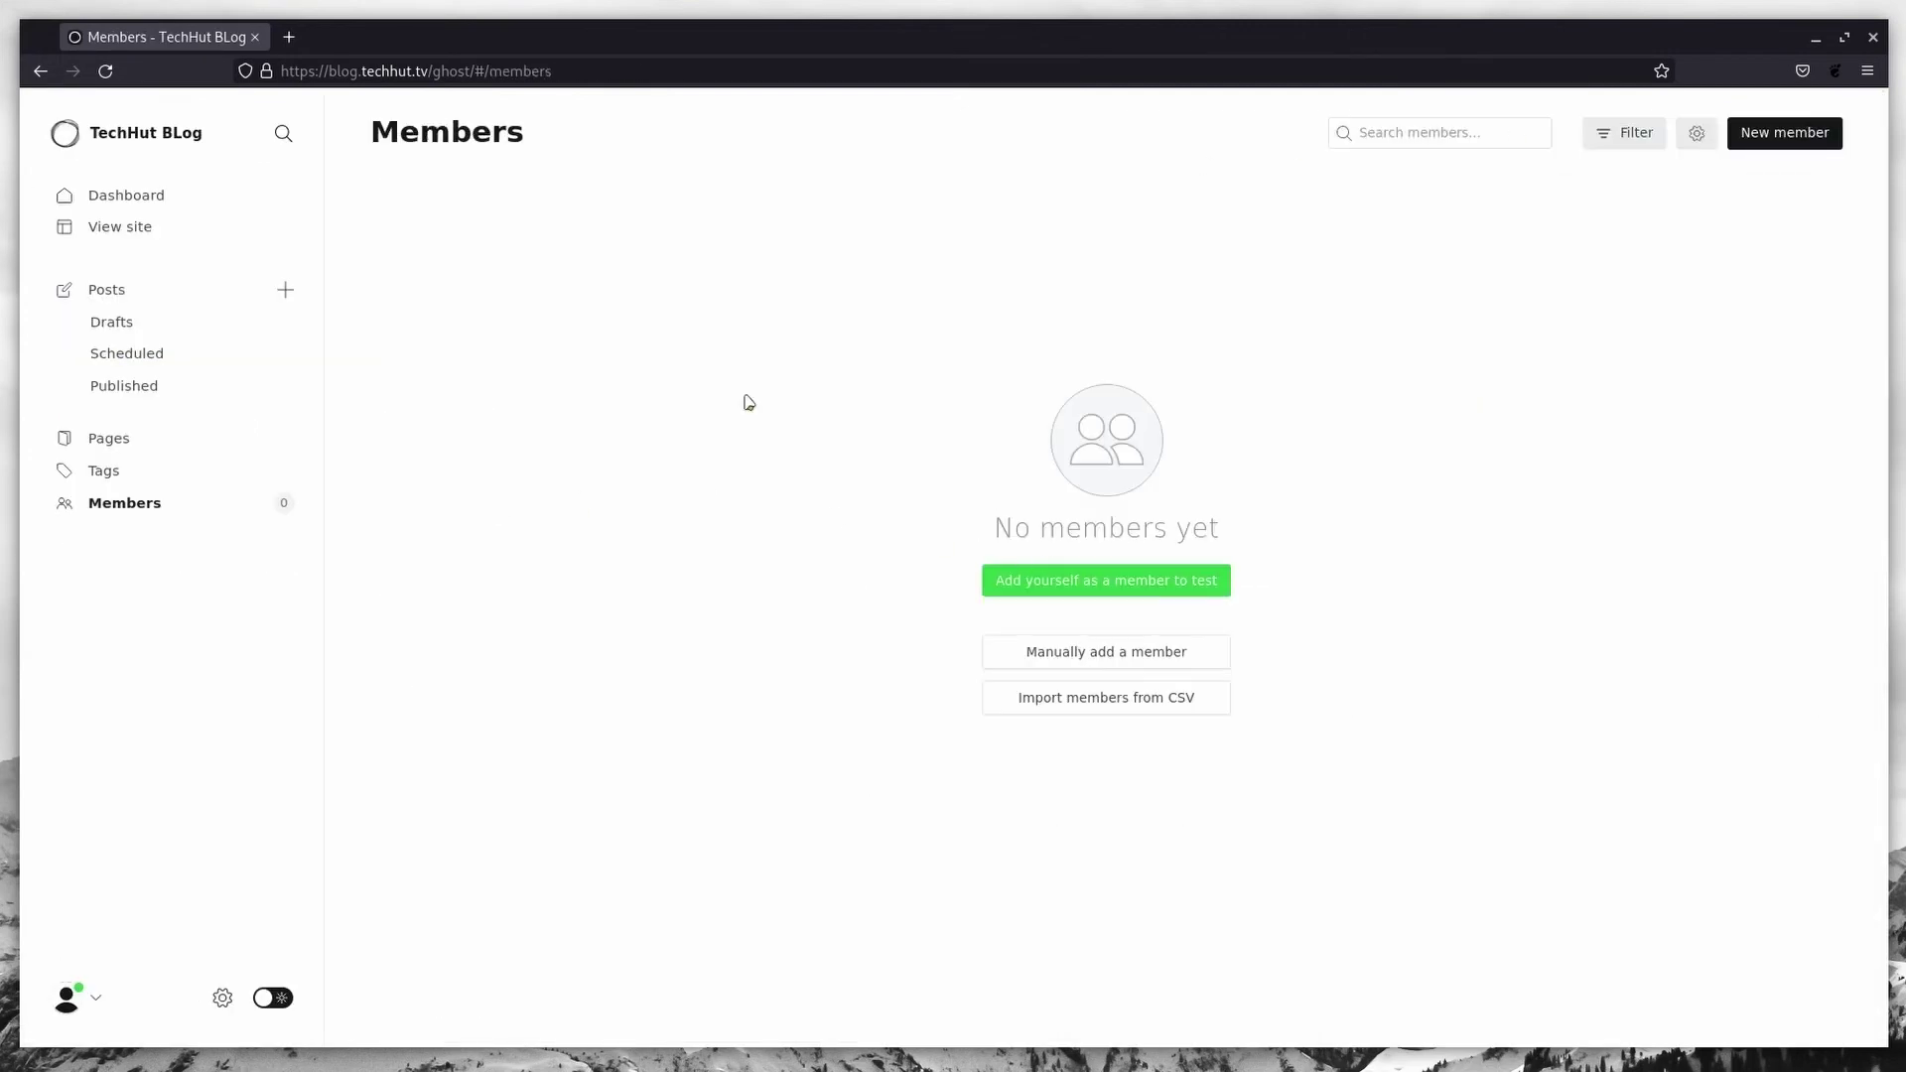
click(39, 71)
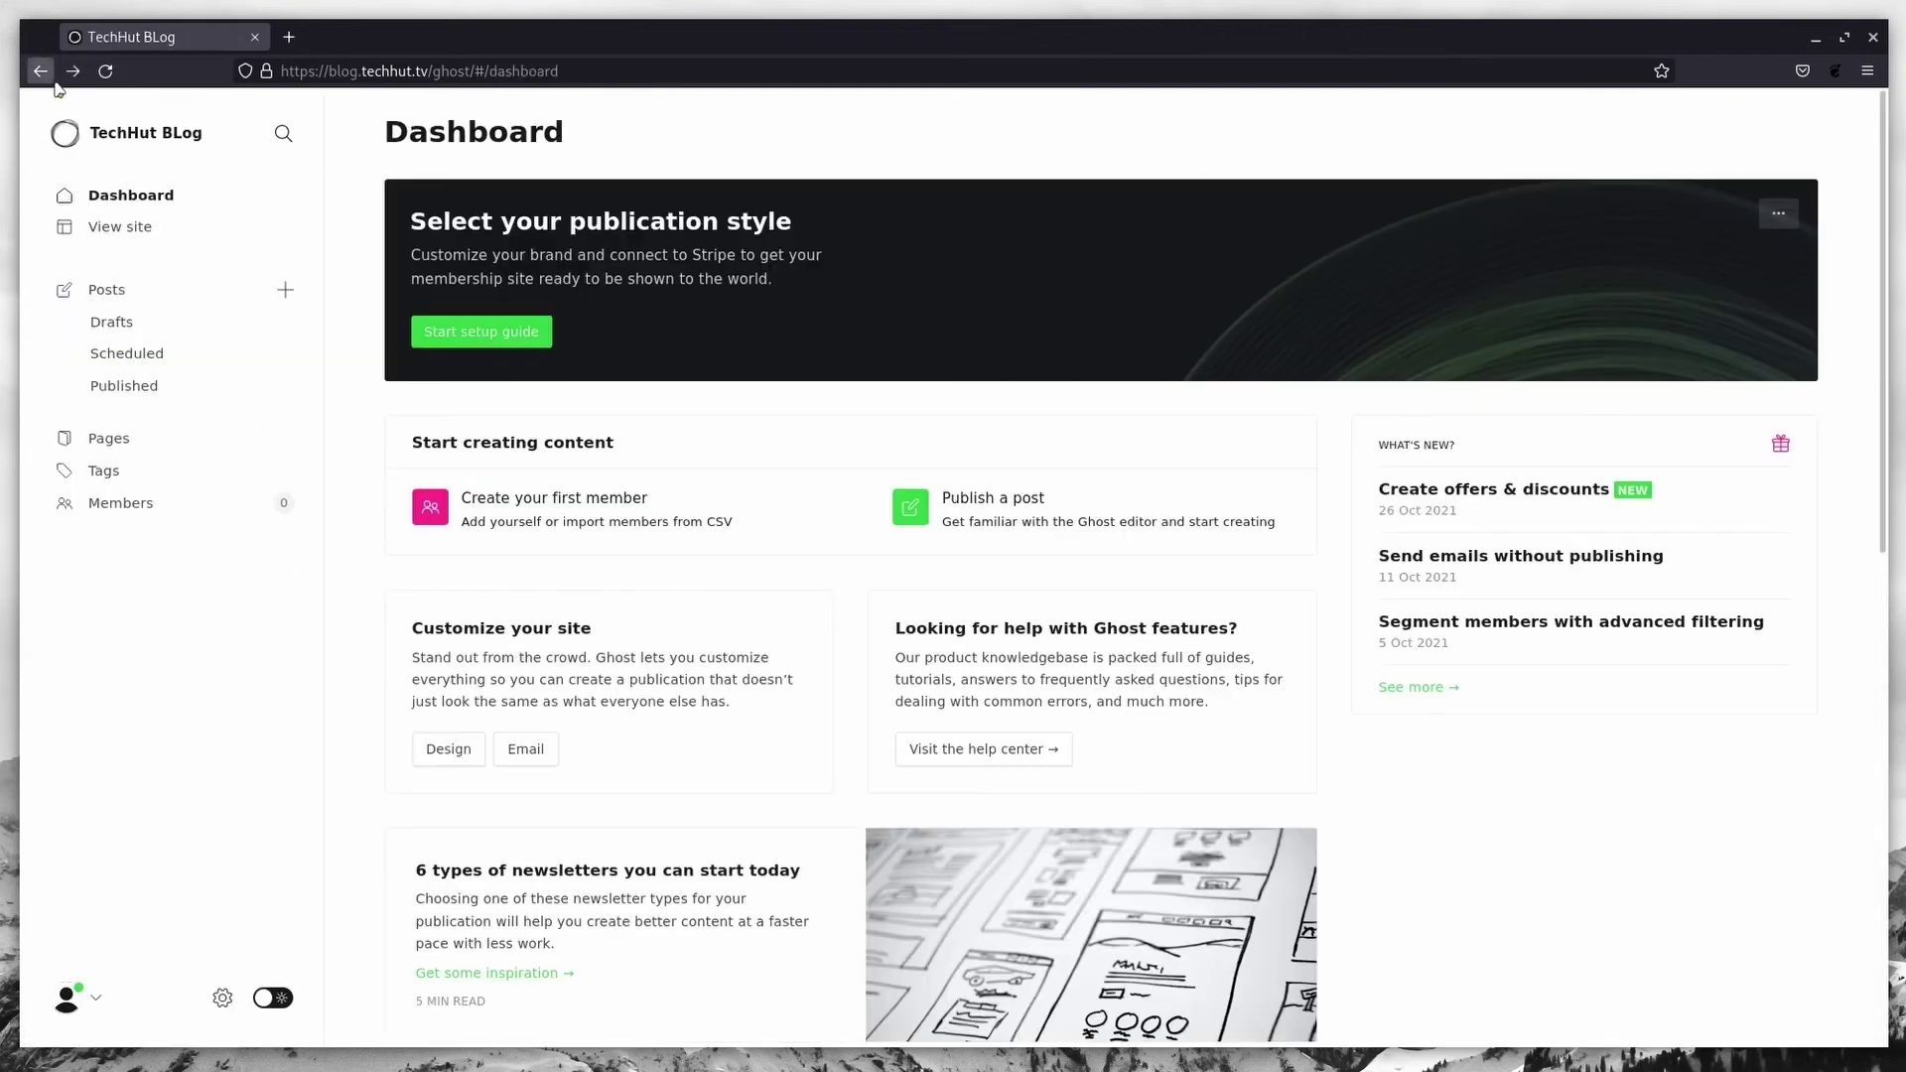
click(981, 509)
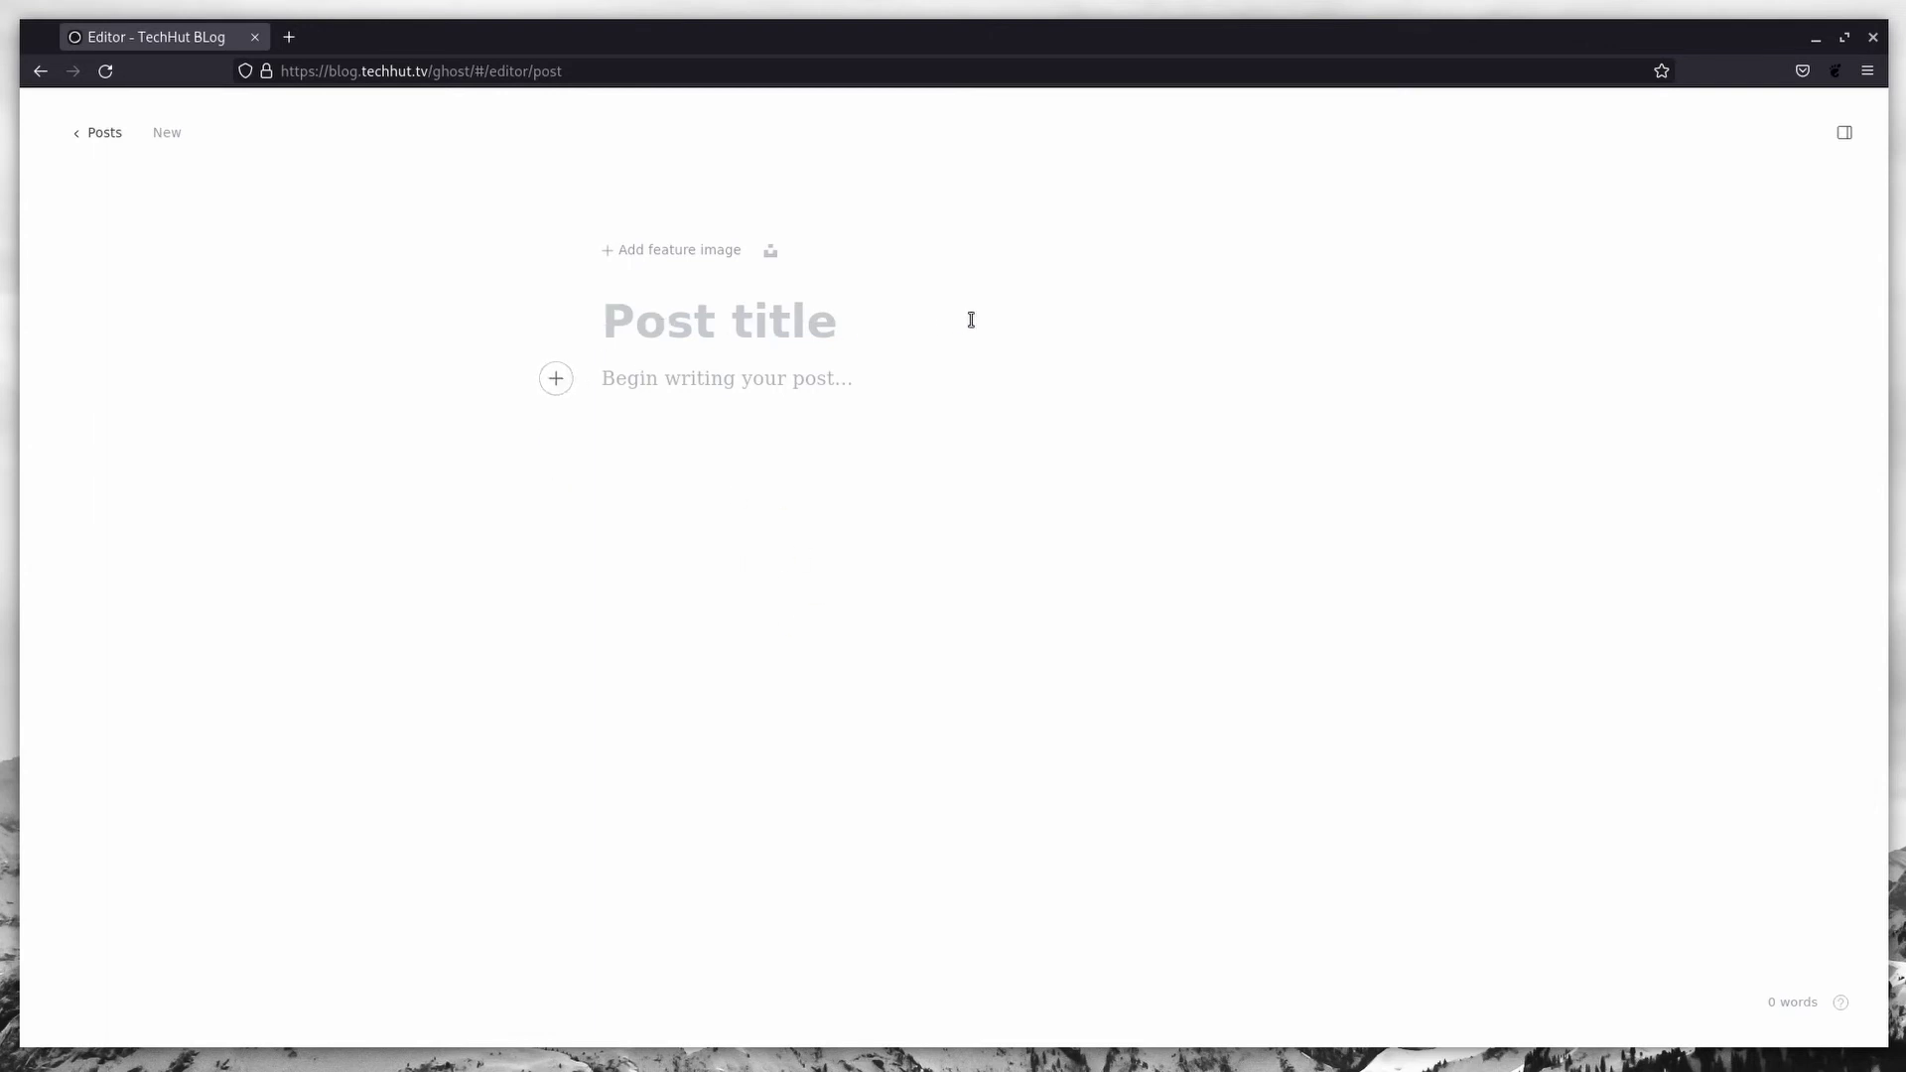
text(Welcome to)
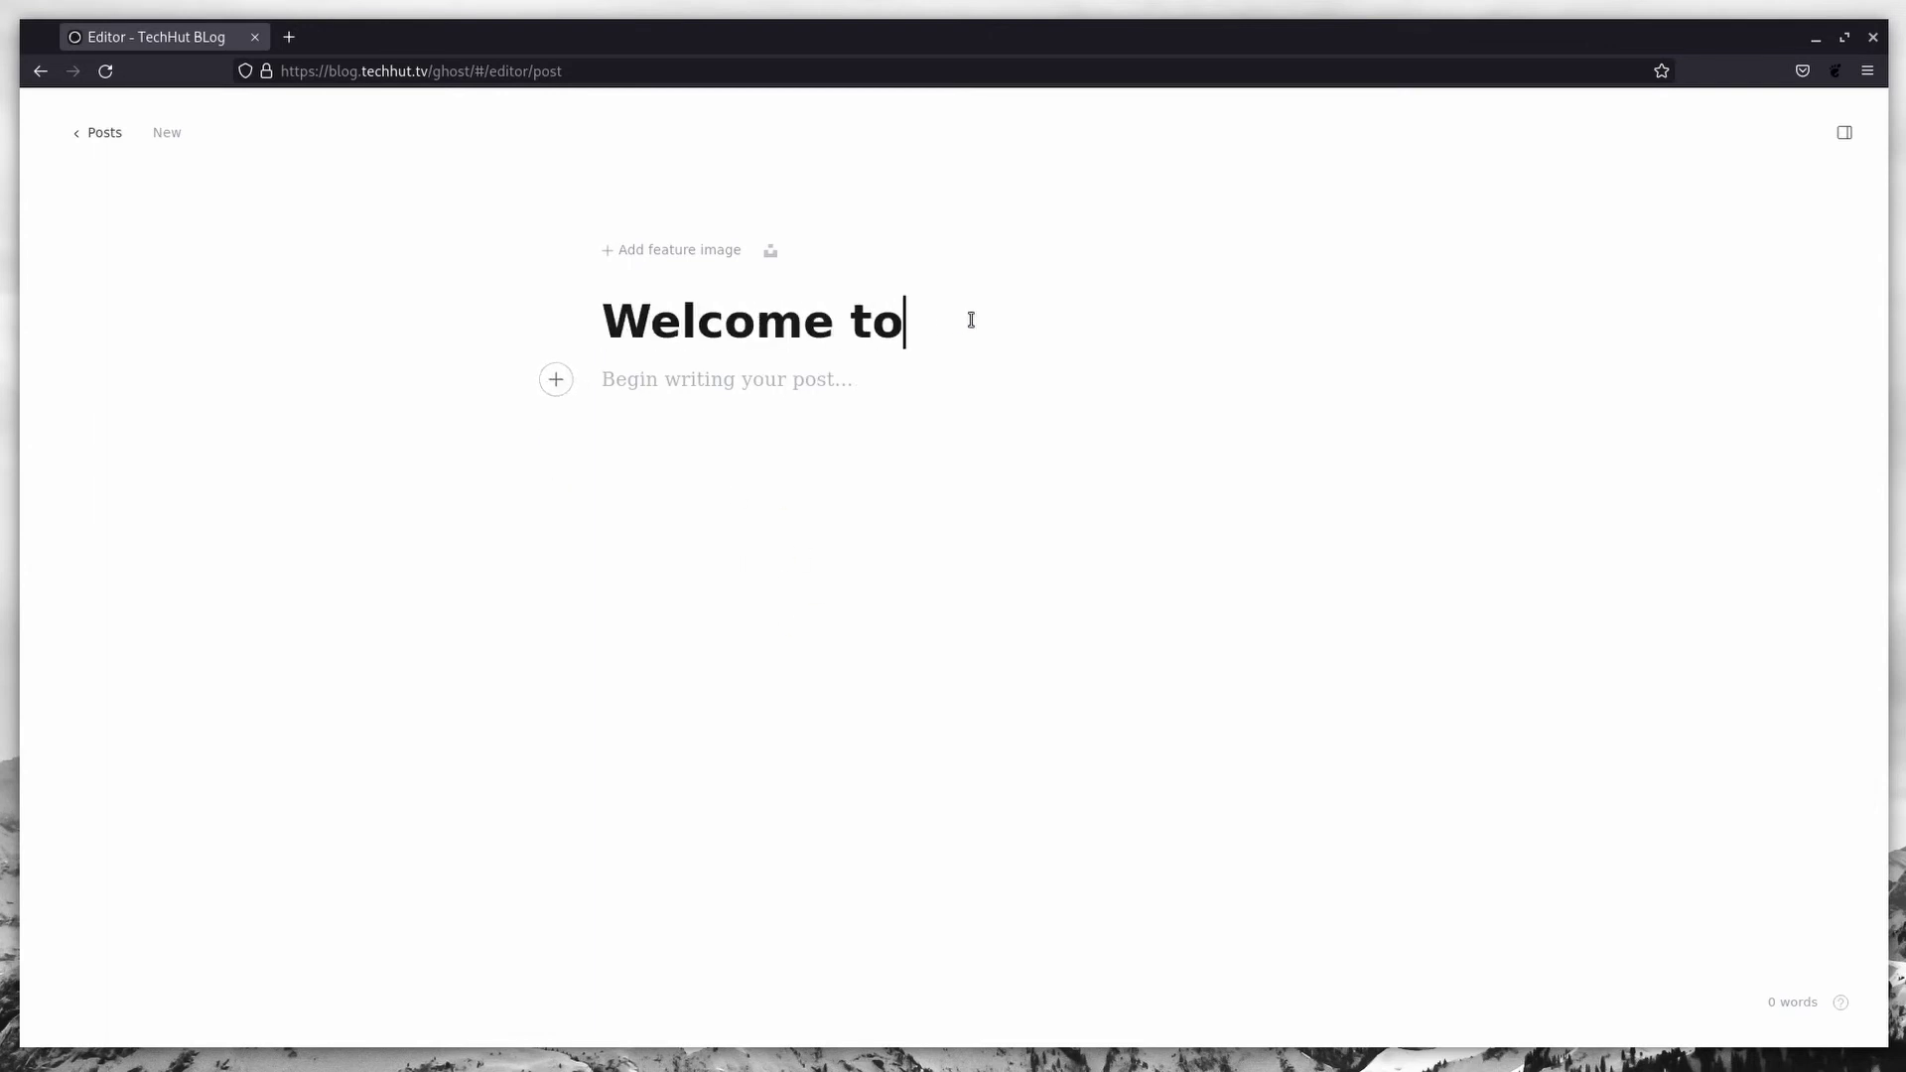
text( TechHut)
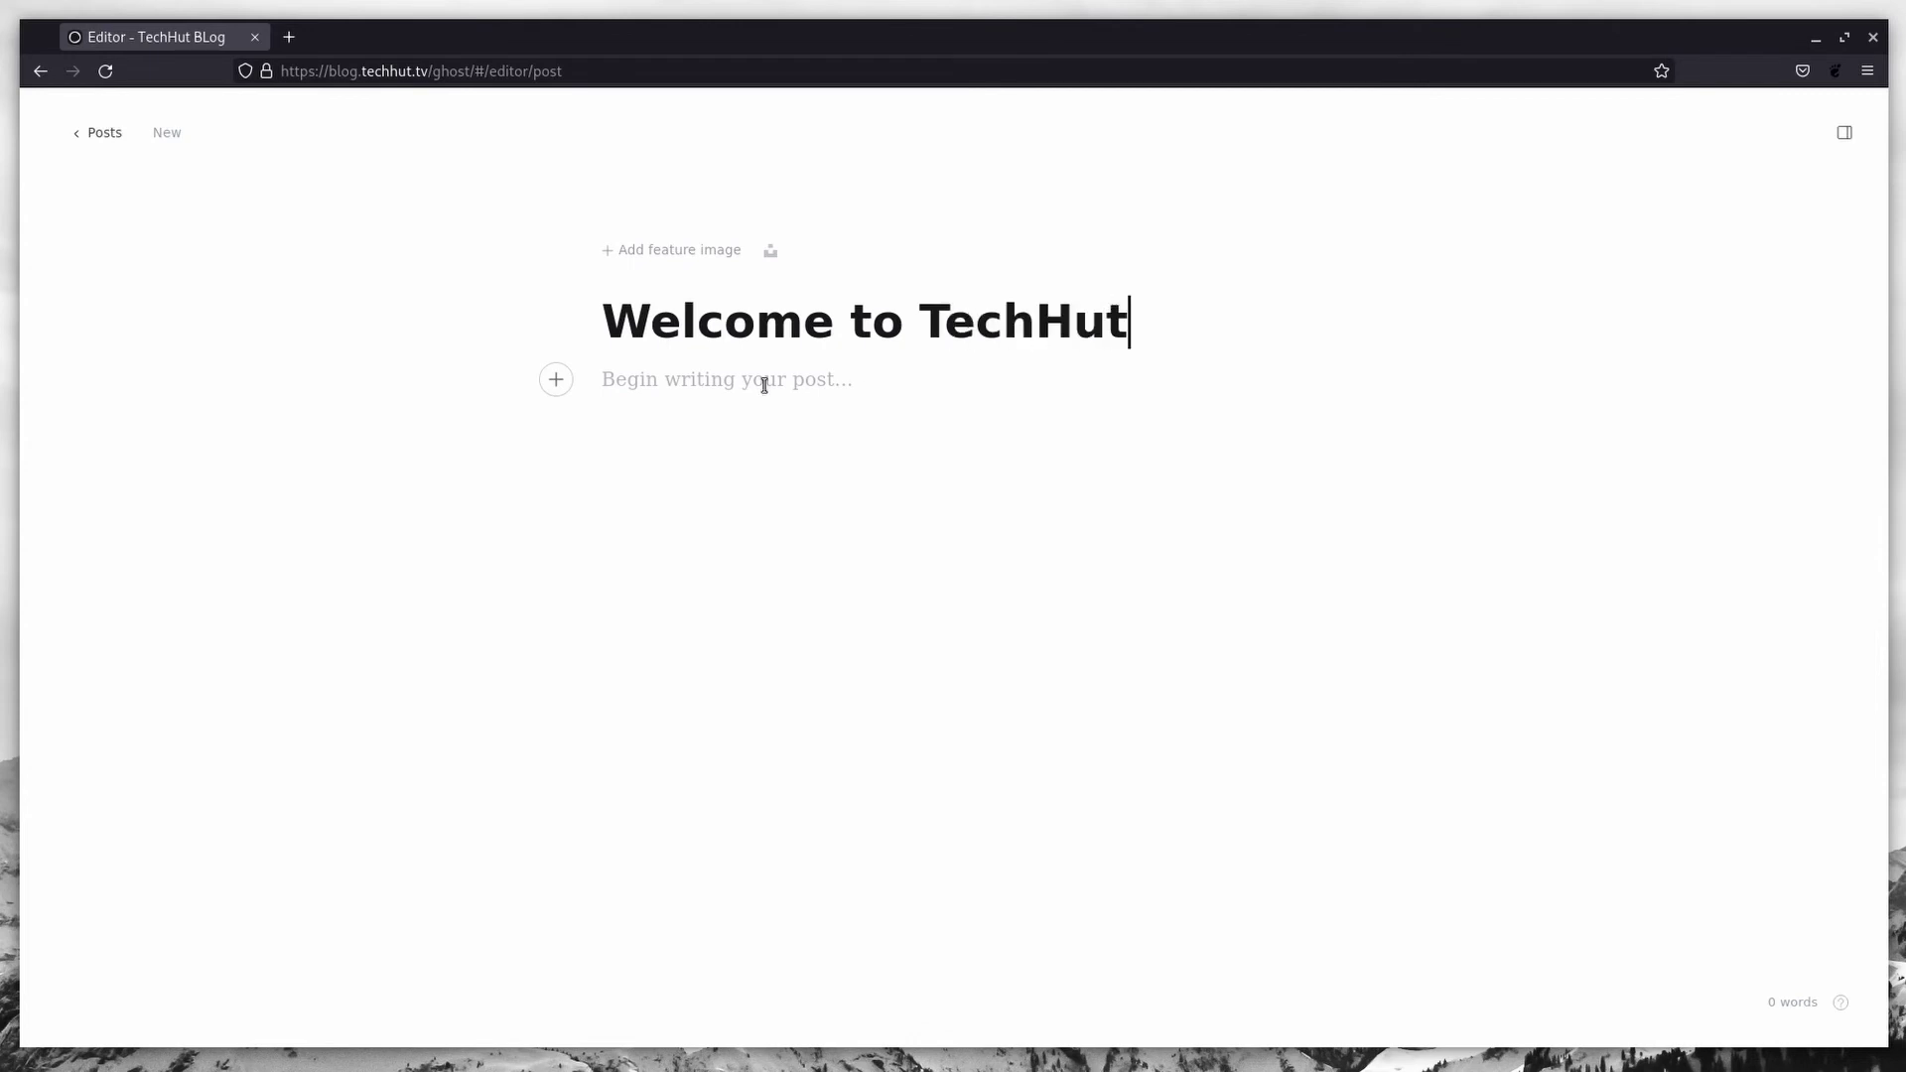
click(765, 385)
text(Welcome t)
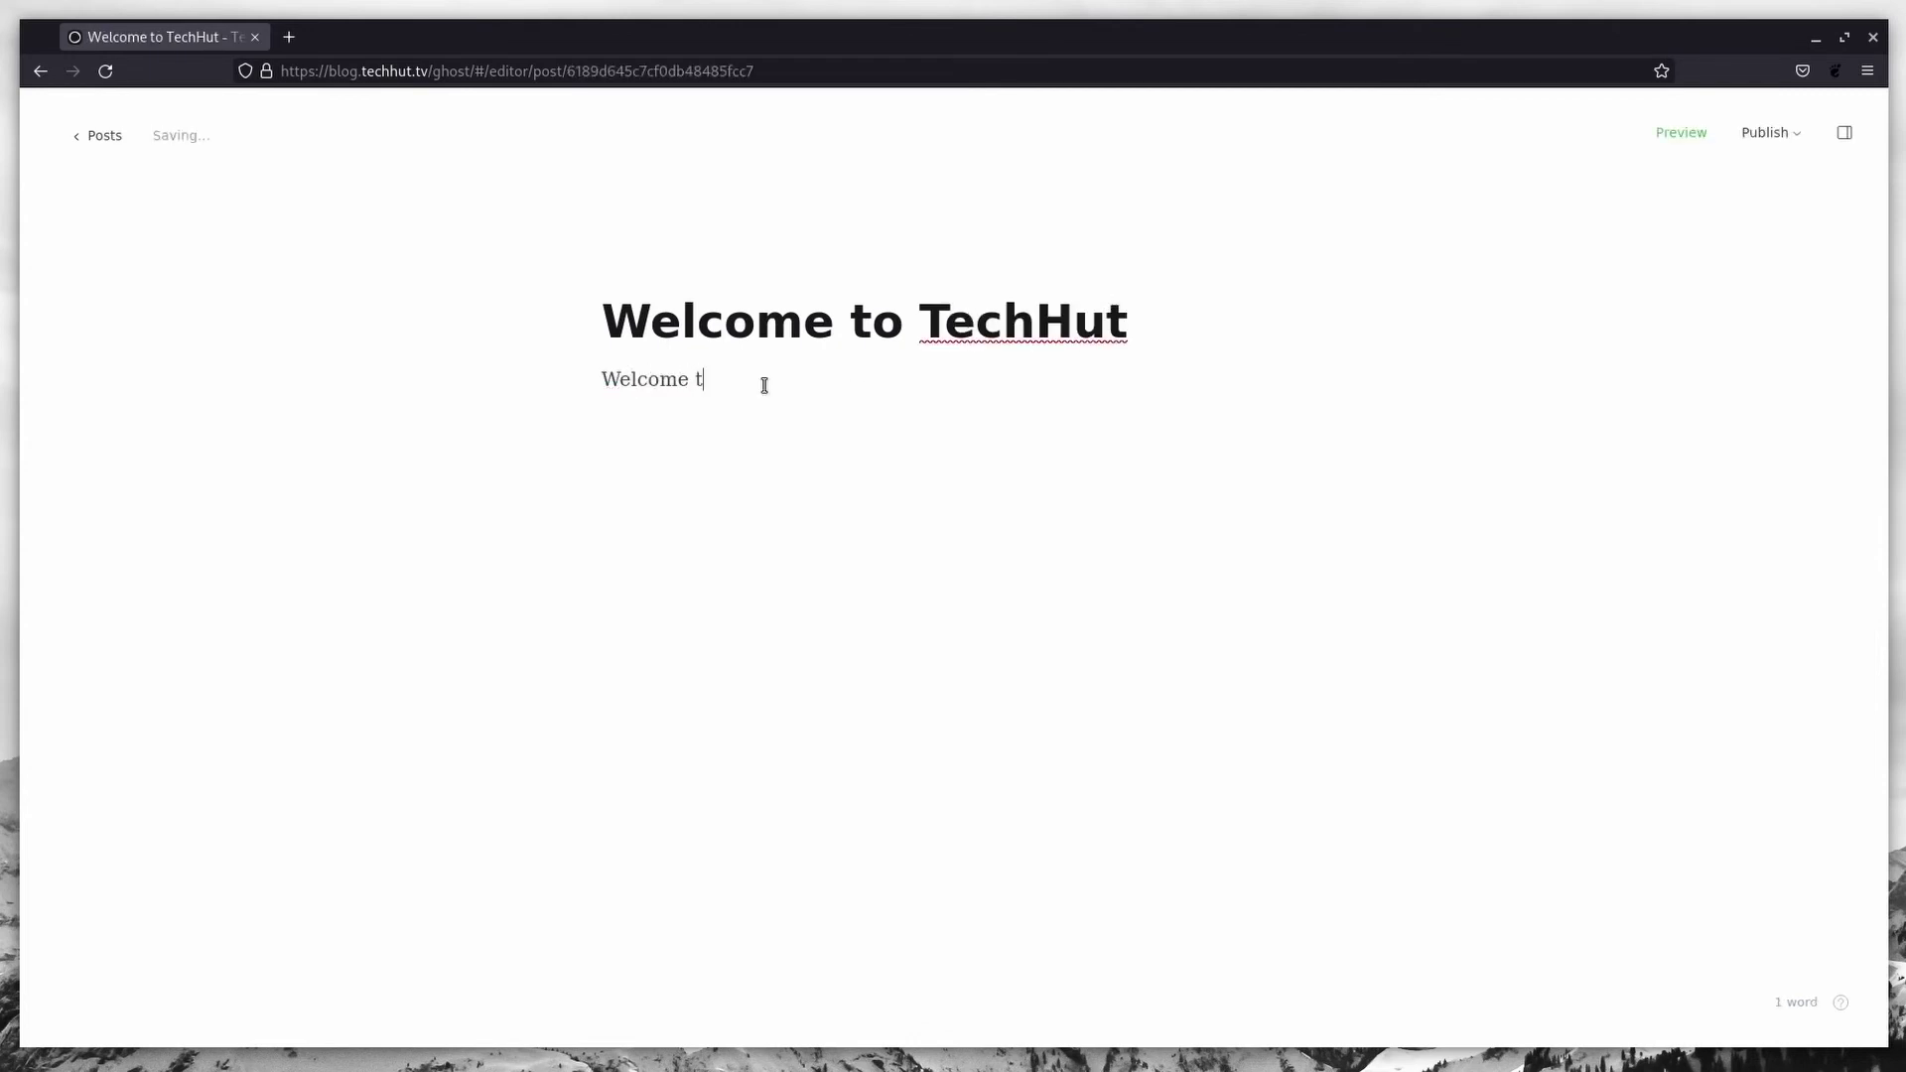
text(o the new website.)
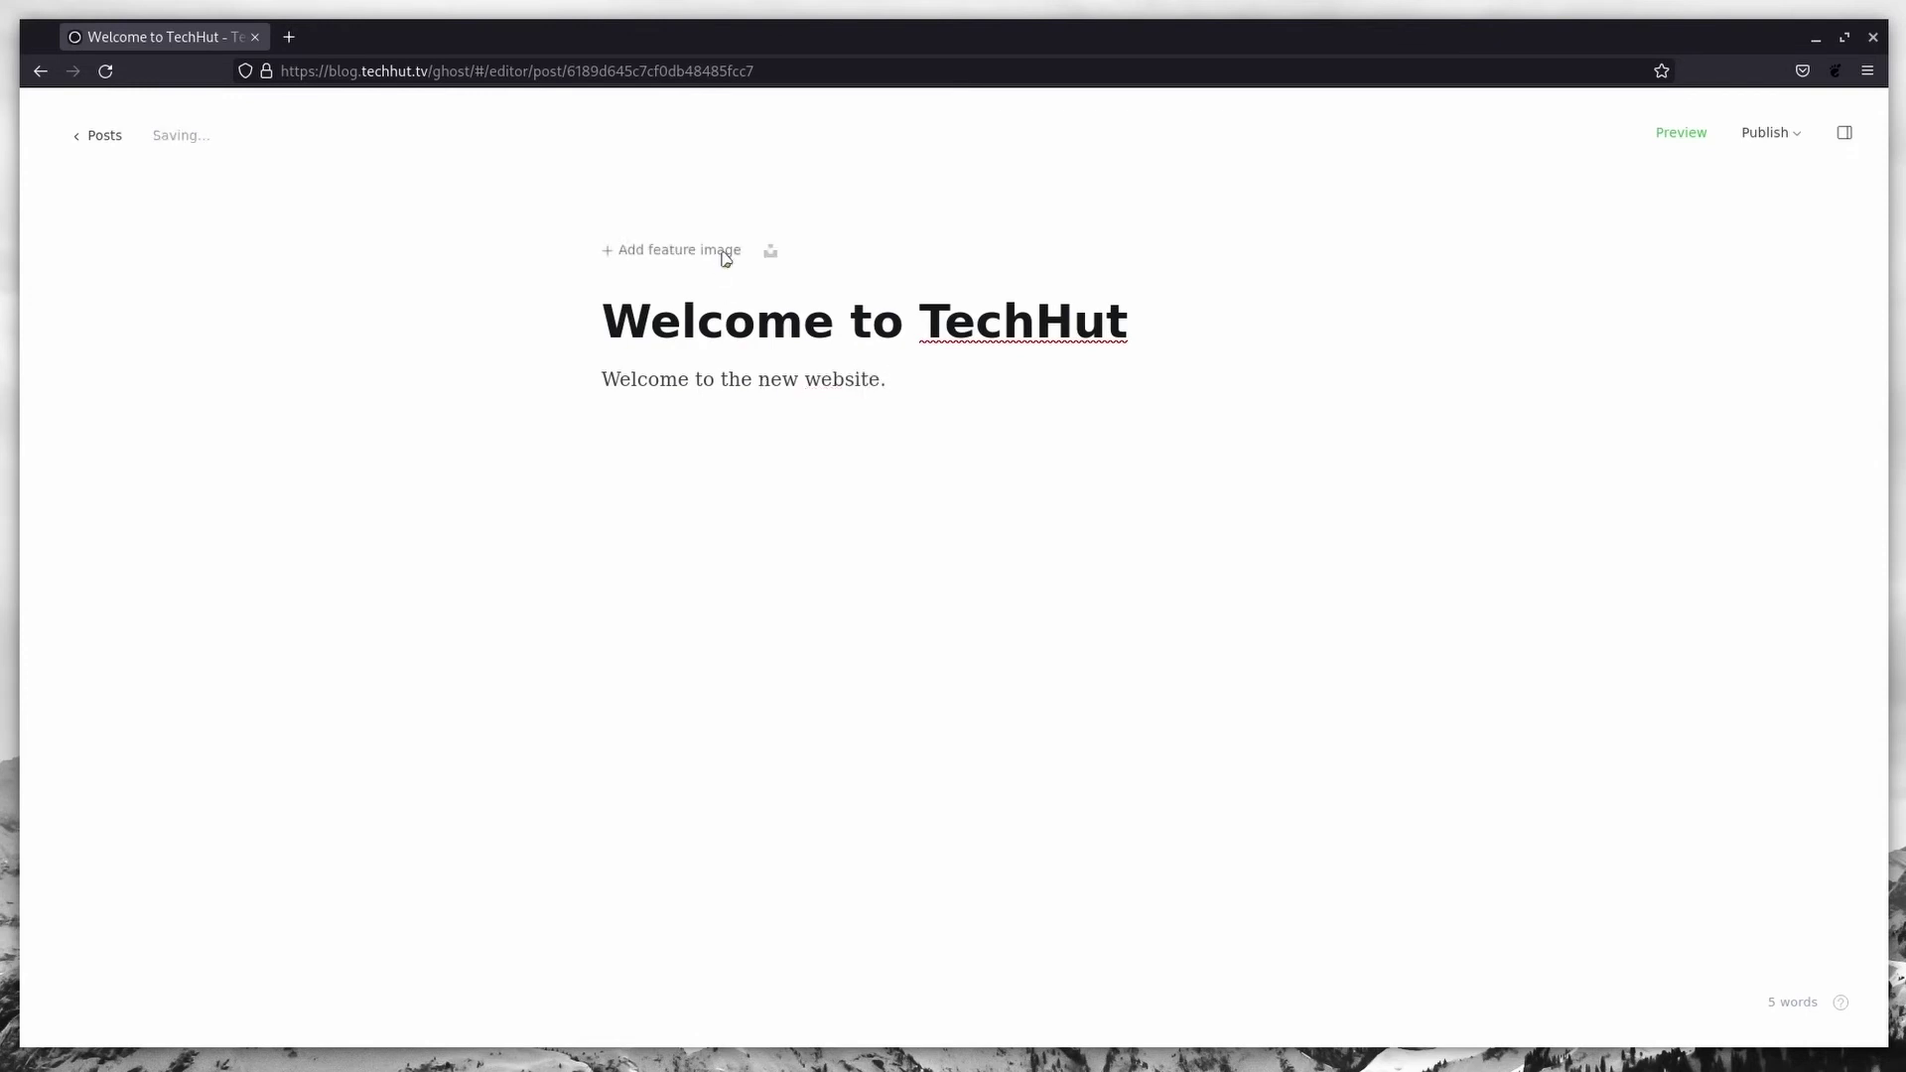
Step: Add the desktop screenshot from Pictures as feature image, captioned 'GNOME 40.5'
click(723, 252)
click(511, 282)
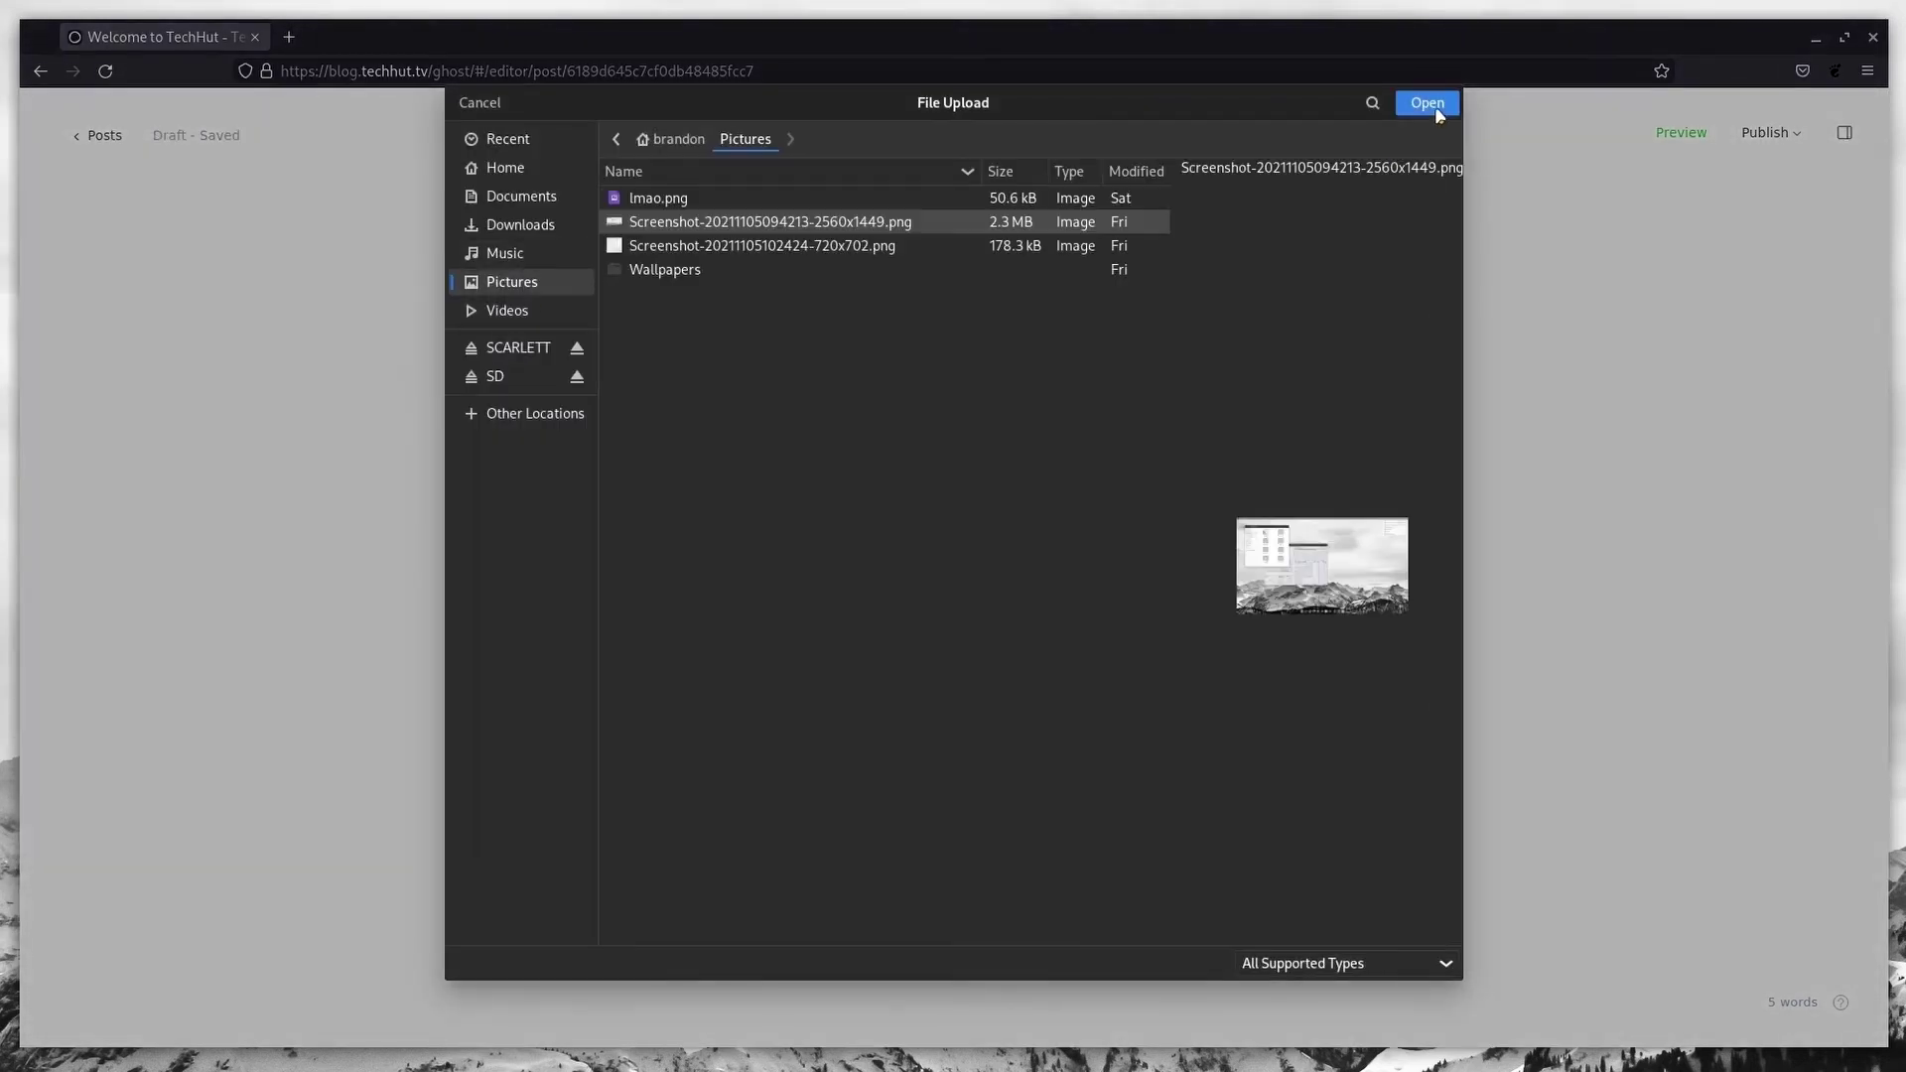
click(1430, 103)
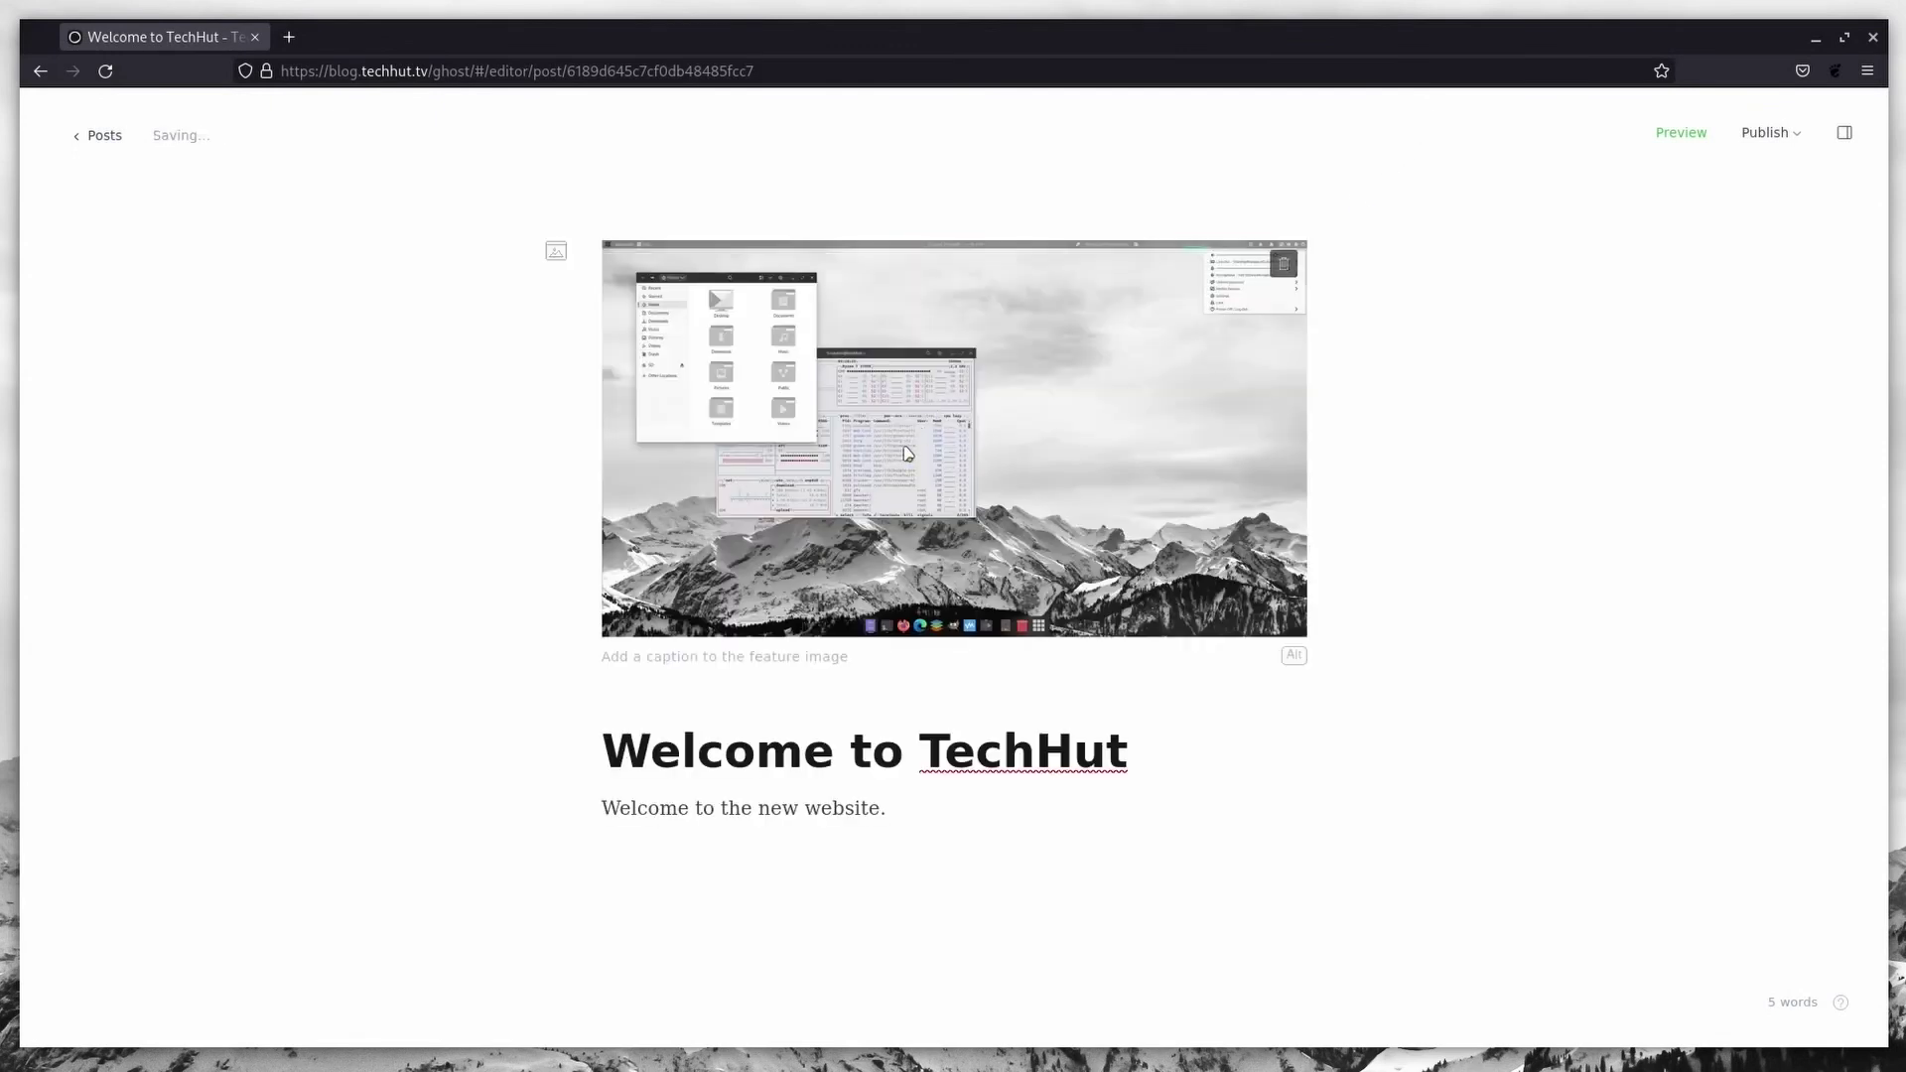
text(GNOME 40.5)
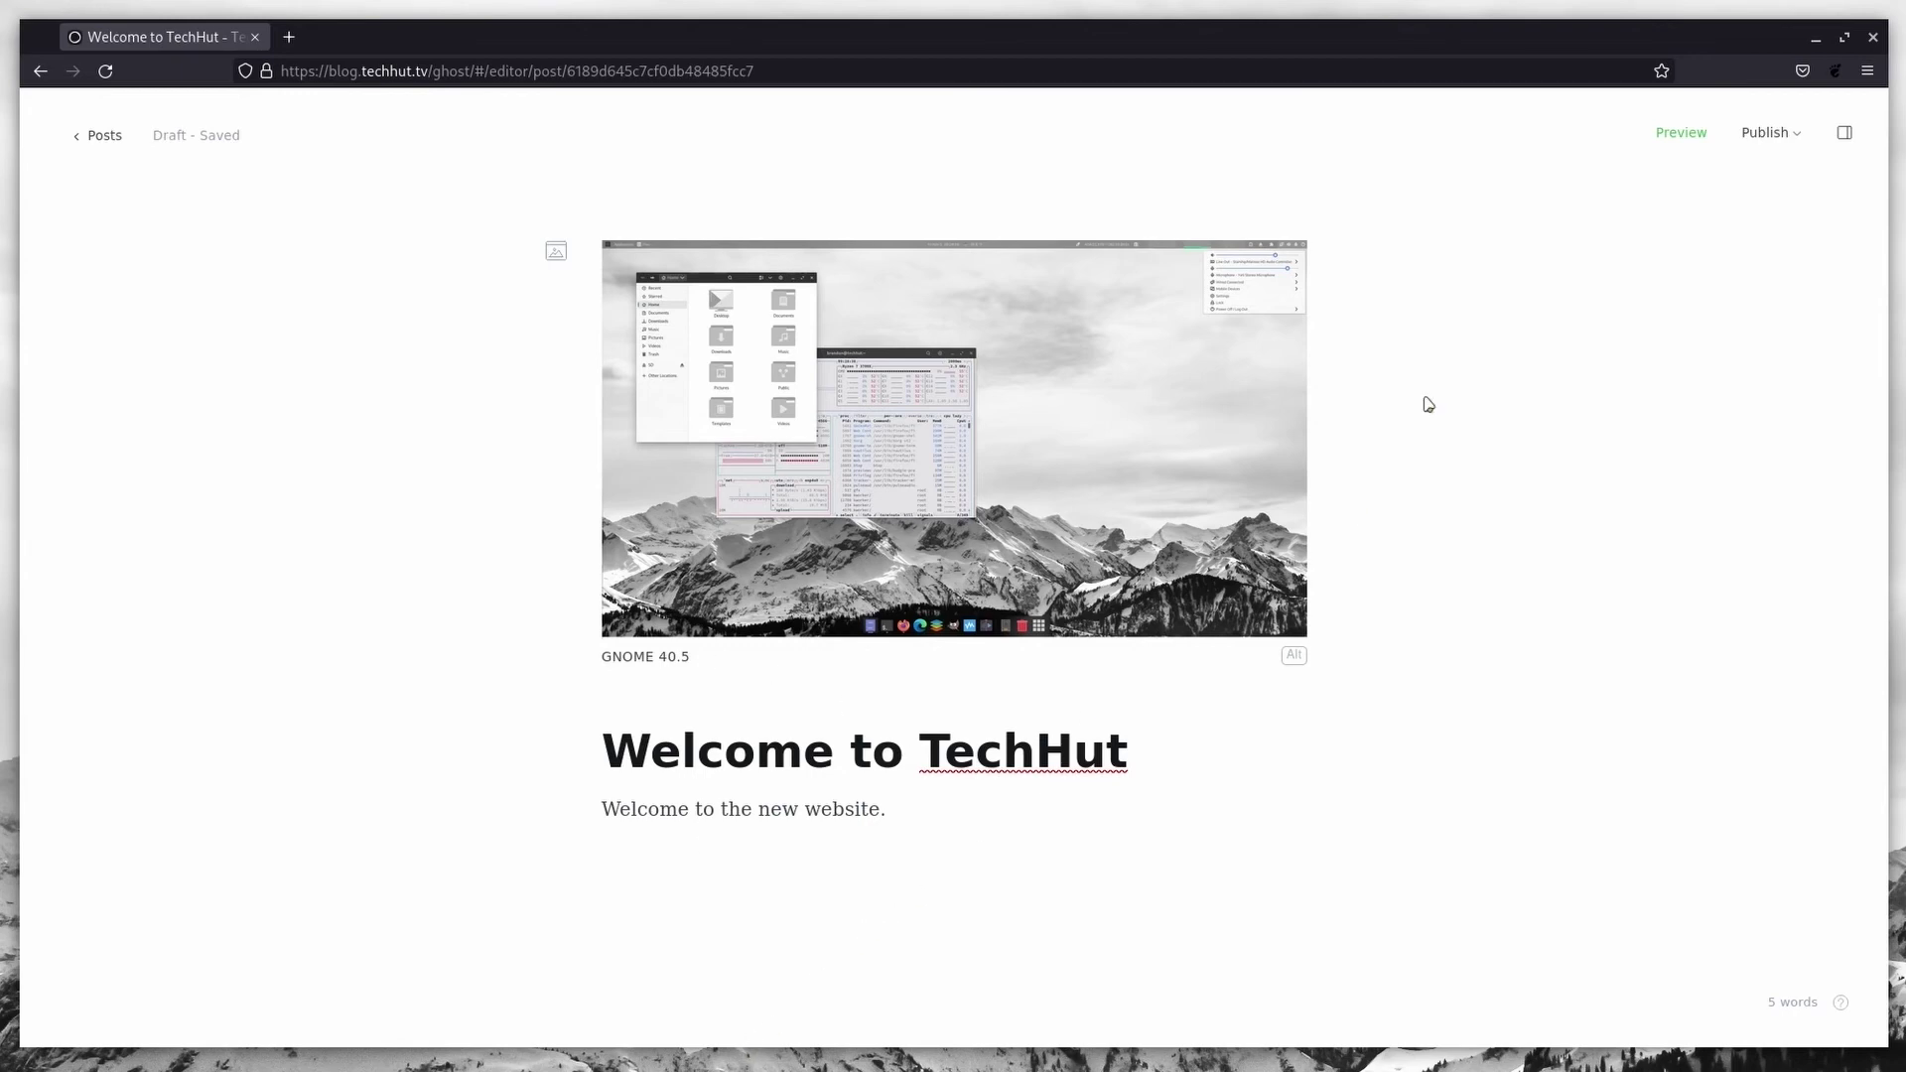
Step: Check the post settings and preview how the draft will look
click(1844, 132)
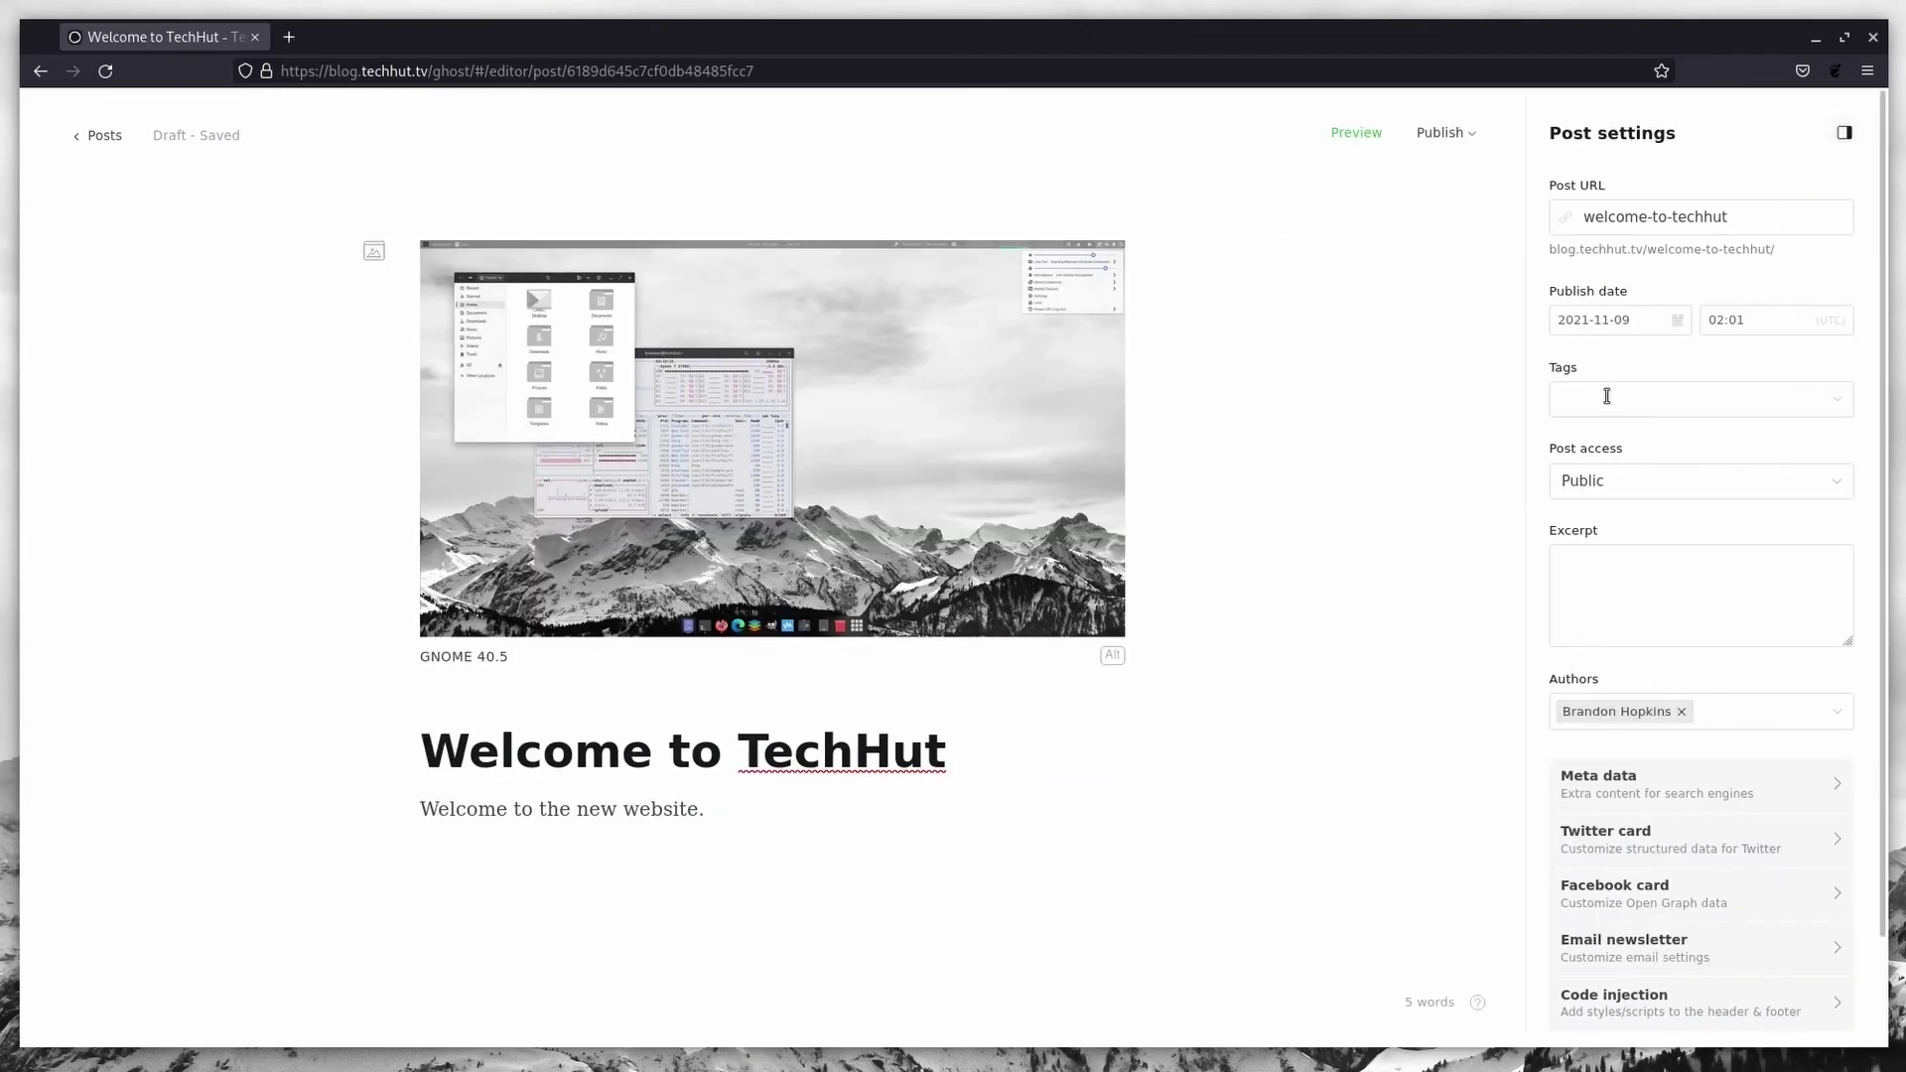
scroll(1628, 605, down, 2)
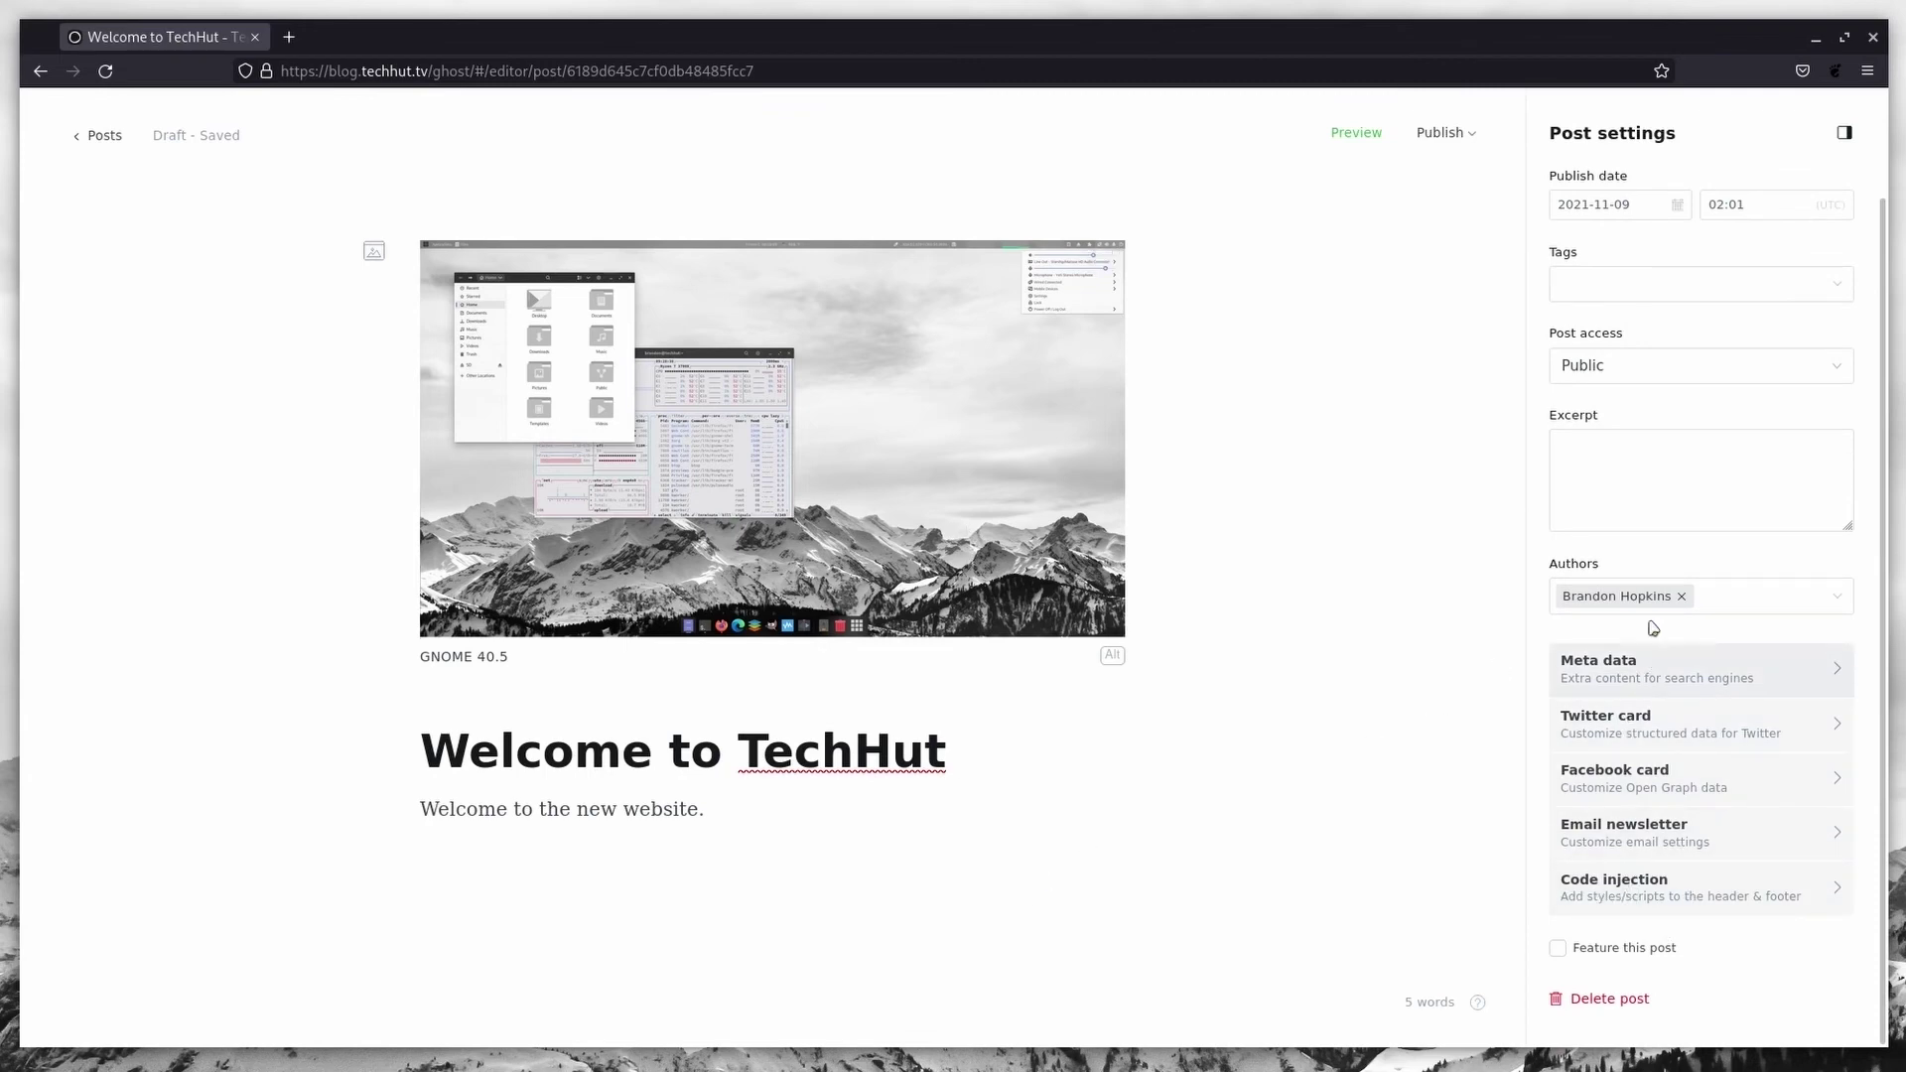
click(1356, 134)
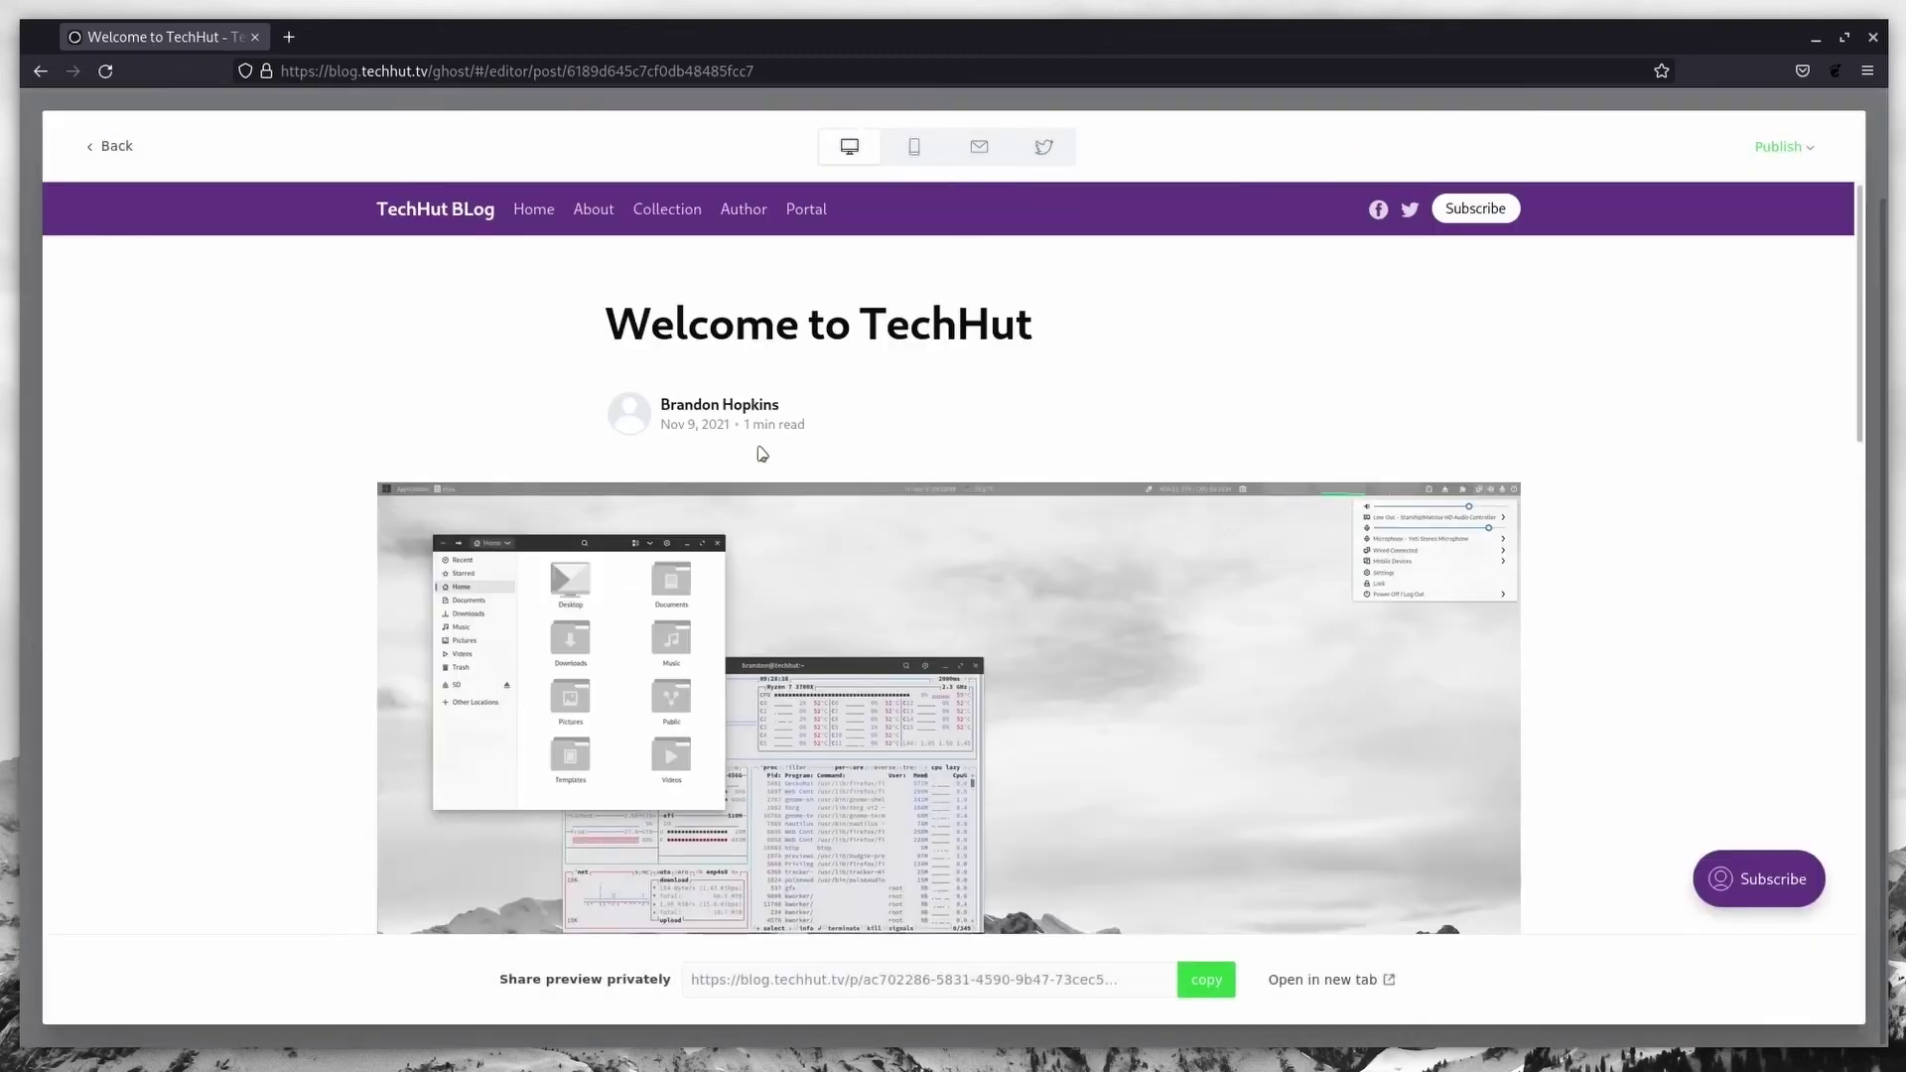
scroll(1074, 359, down, 5)
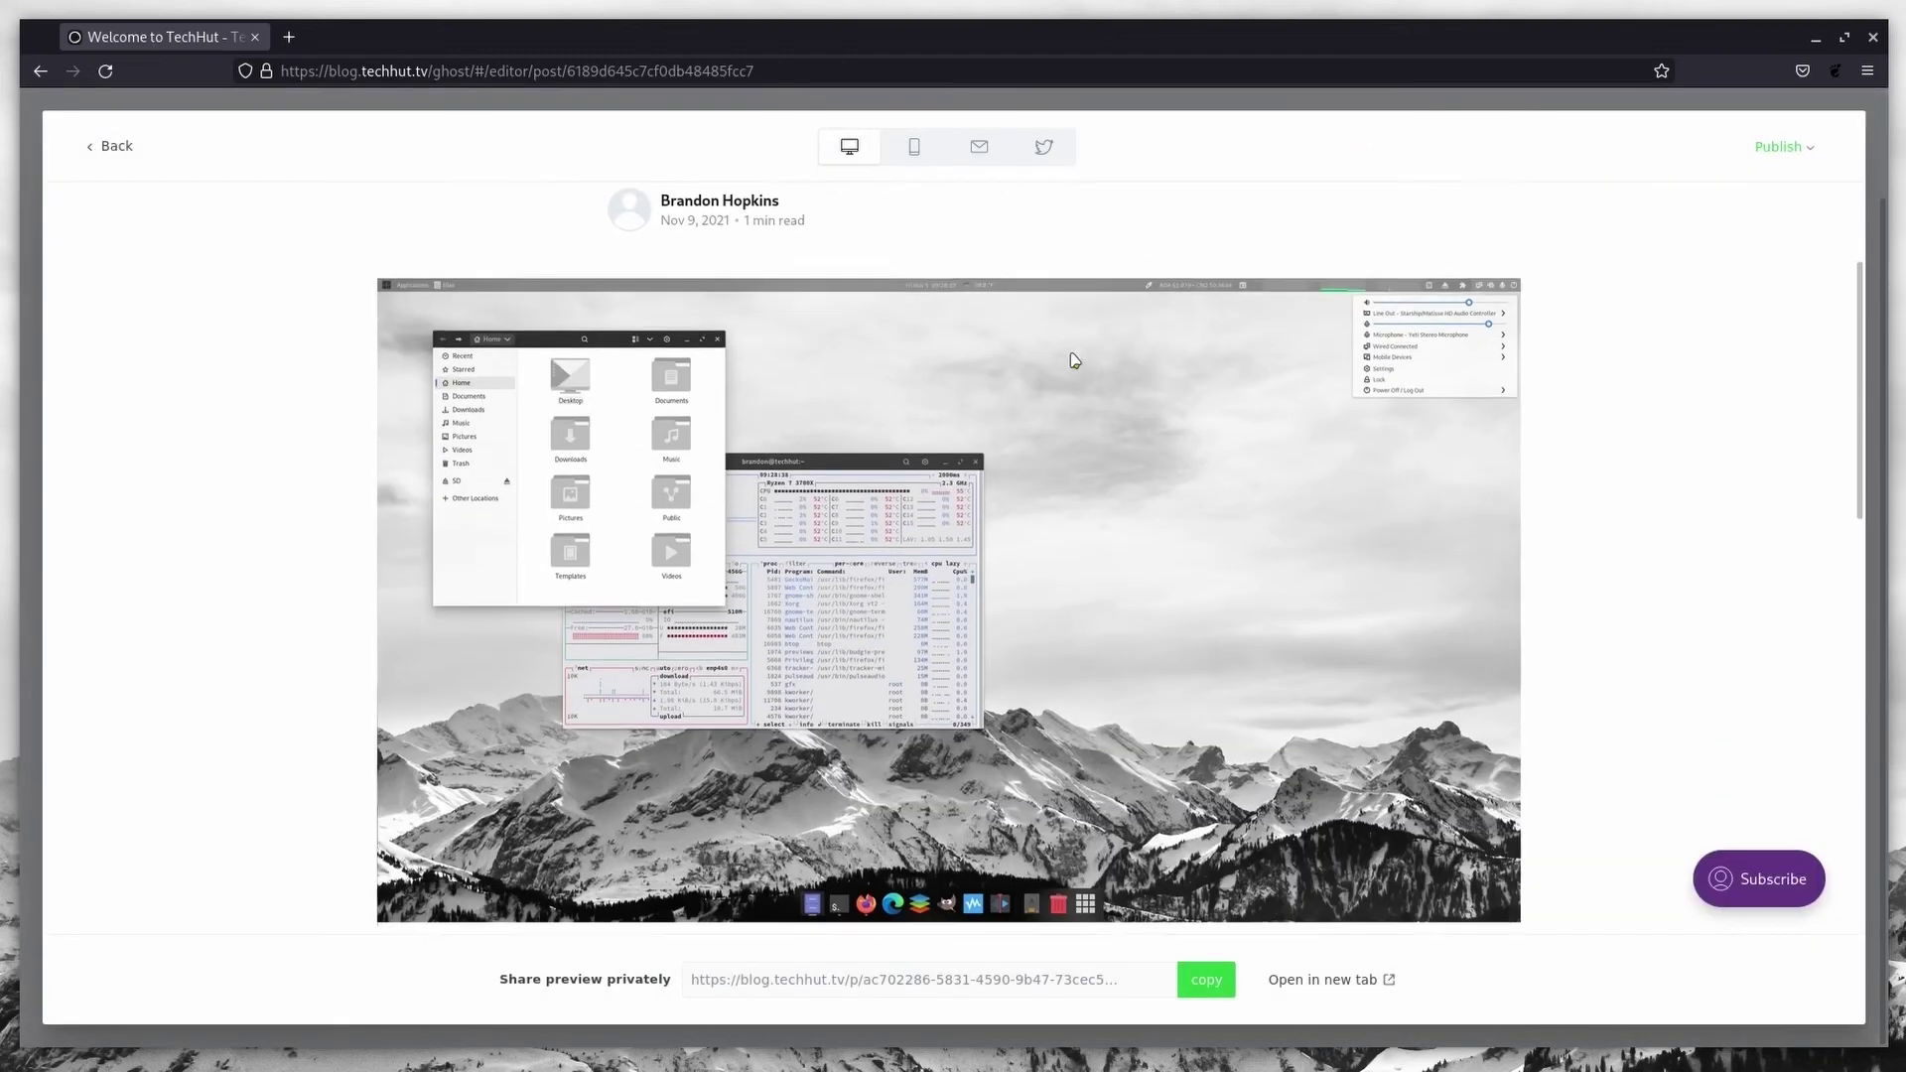
scroll(1027, 479, down, 1)
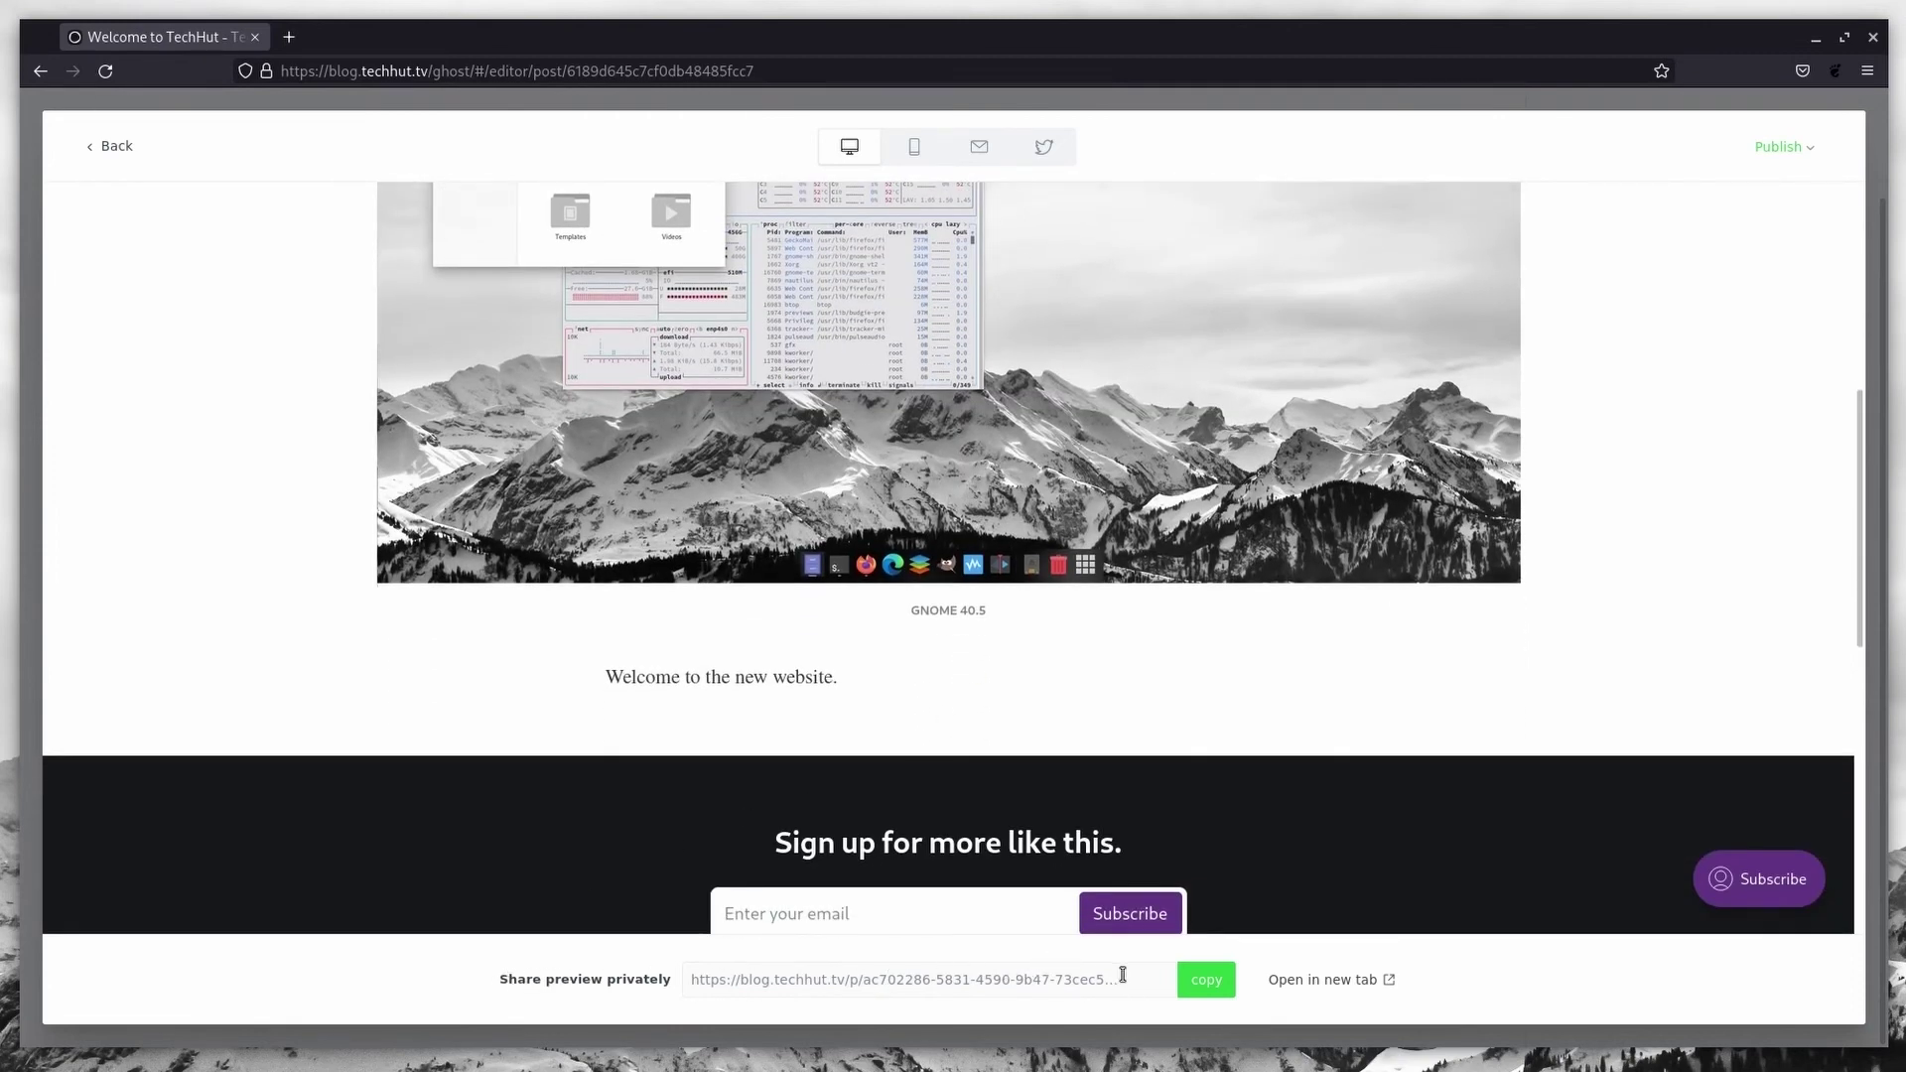
Step: Open the shareable draft preview in a new tab, then return to the admin tab
click(1330, 980)
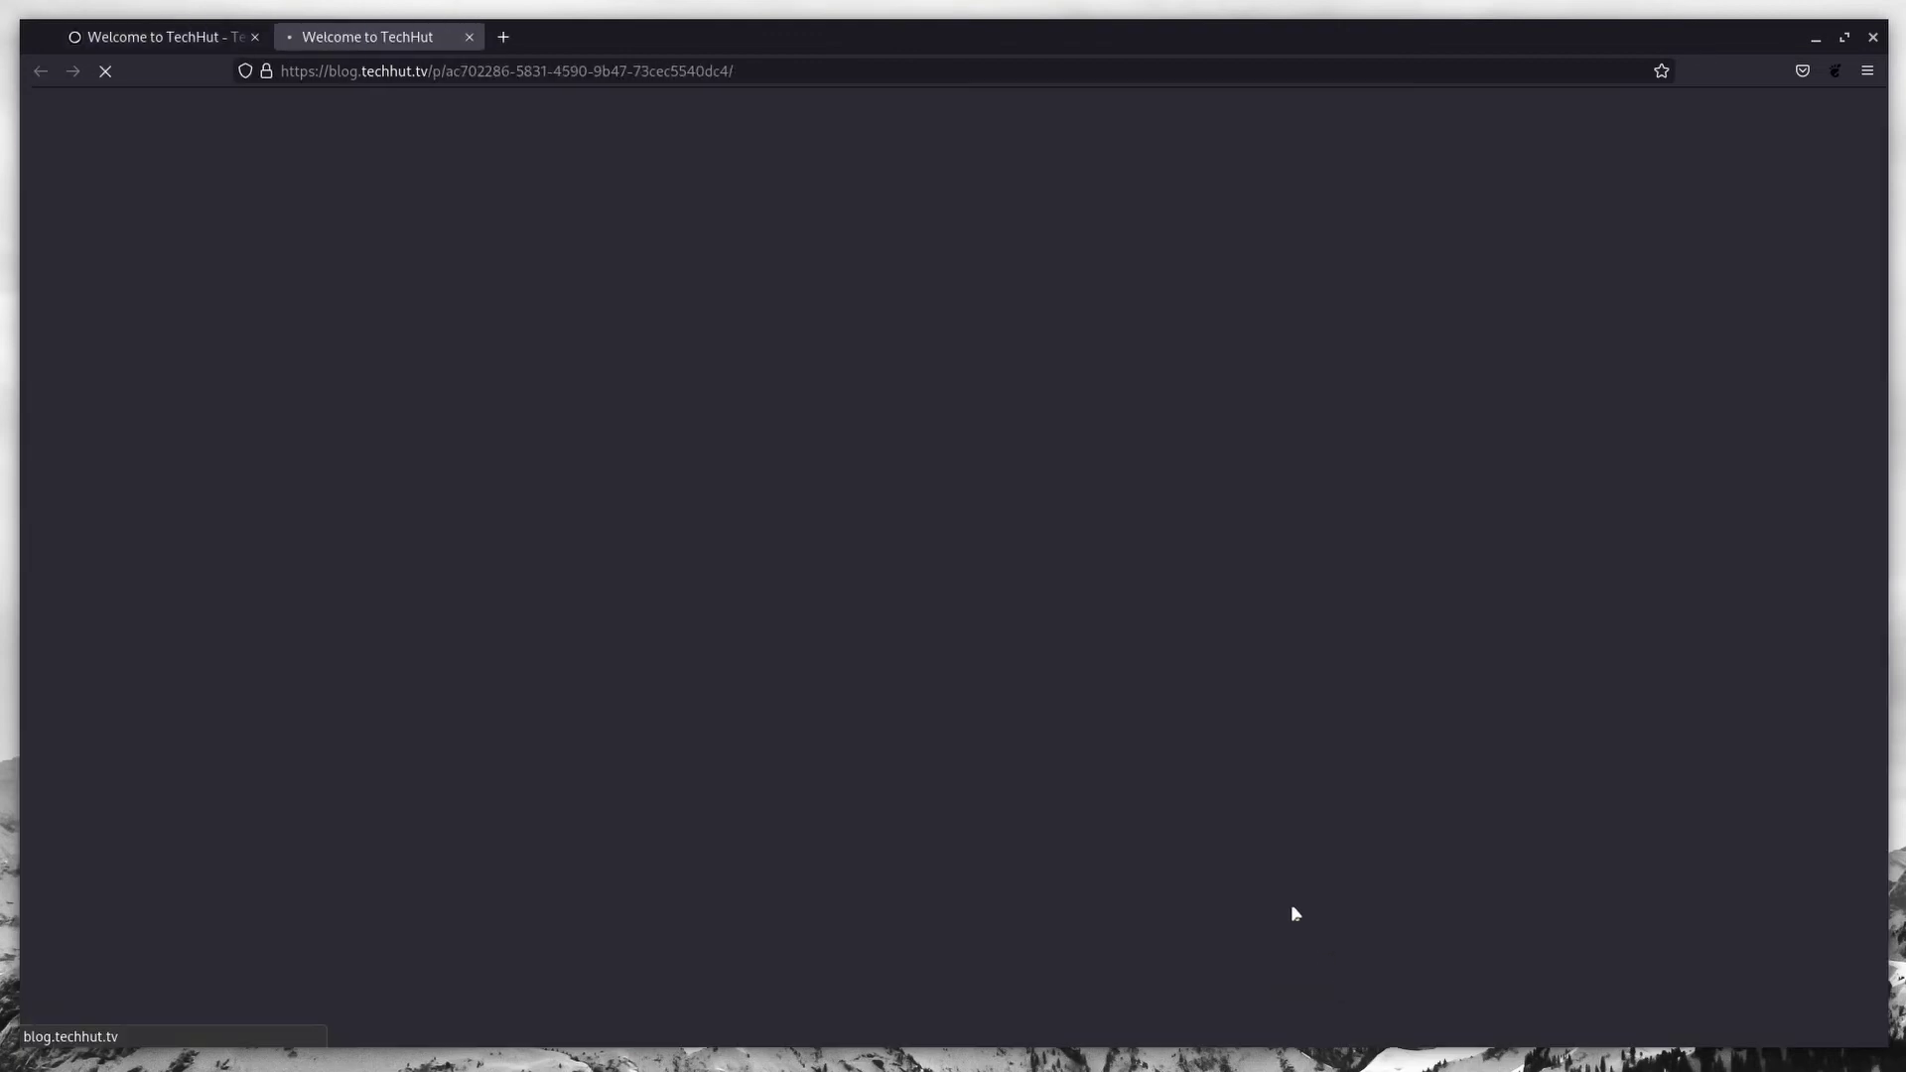
scroll(770, 473, down, 6)
scroll(770, 477, up, 6)
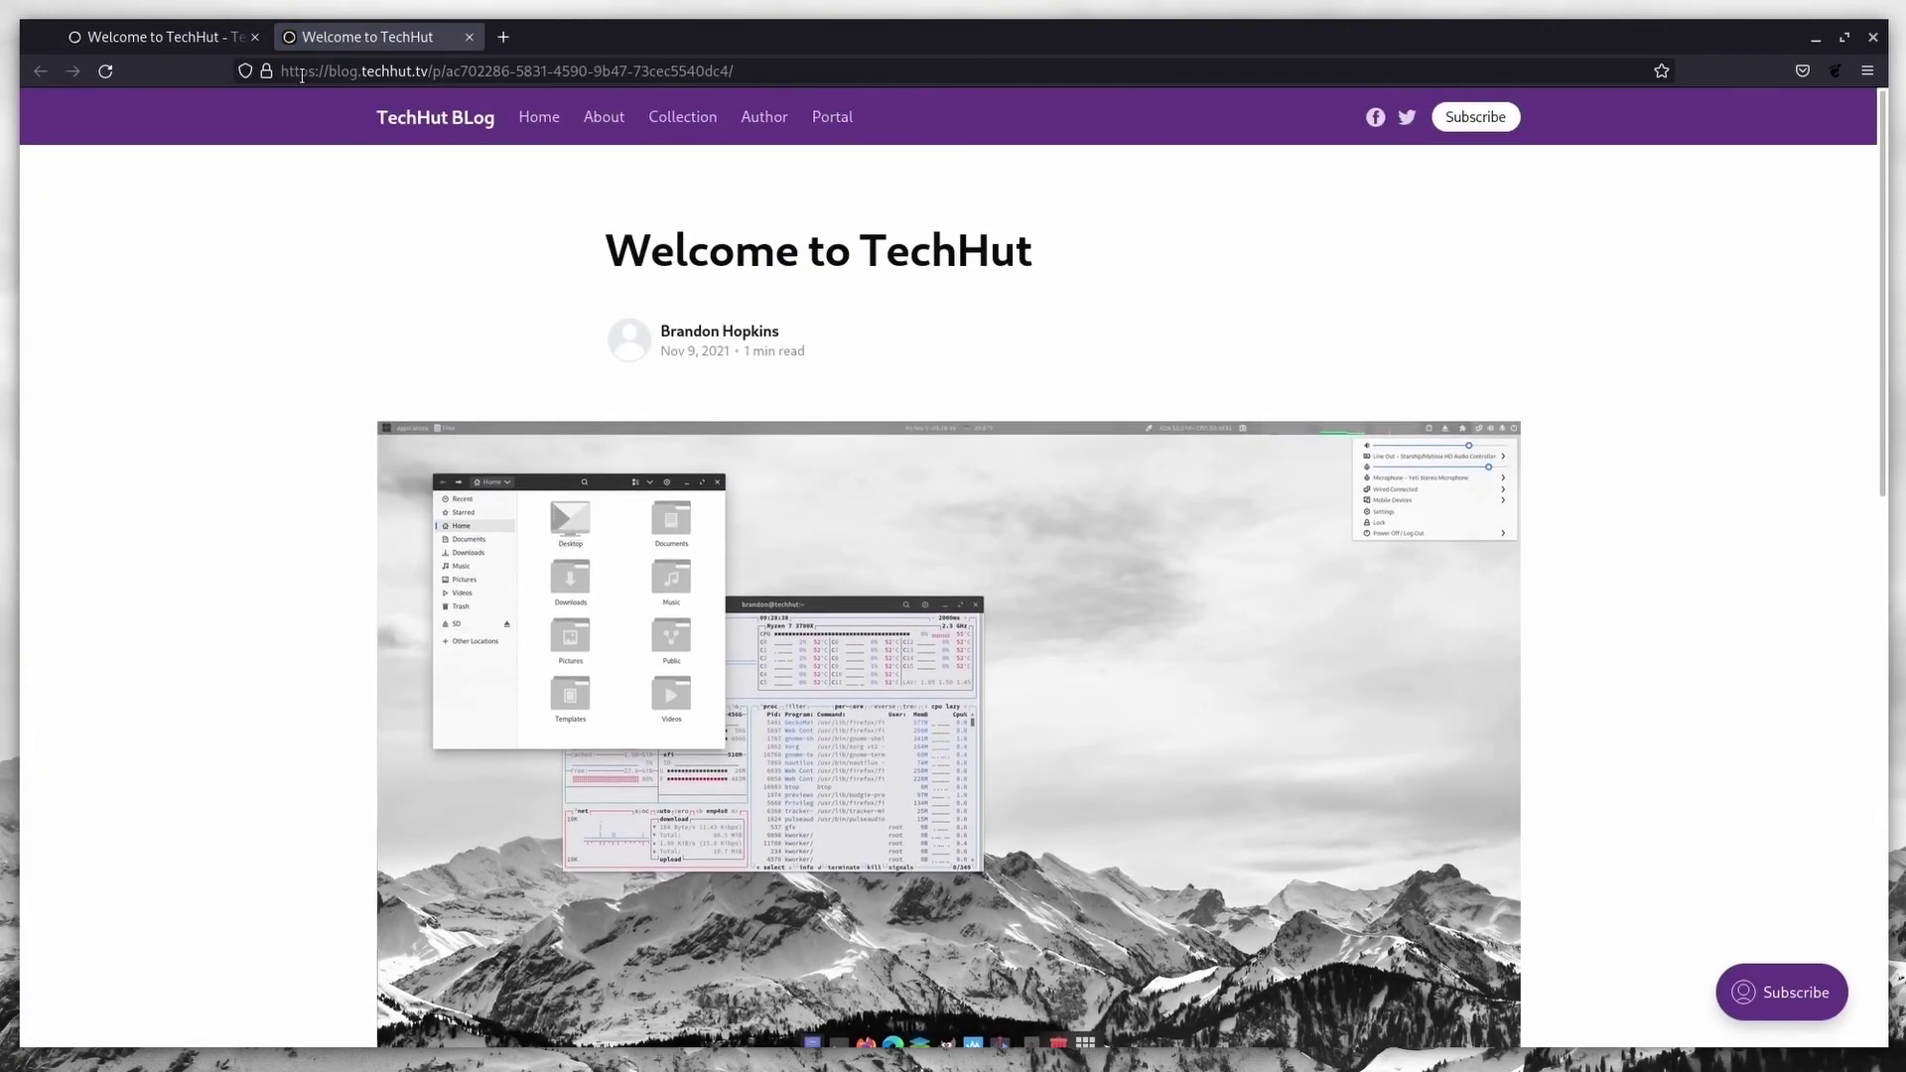
click(170, 37)
Step: Browse Posts, Drafts and Pages, then append 'Being typing.' to About this site's first paragraph
click(117, 151)
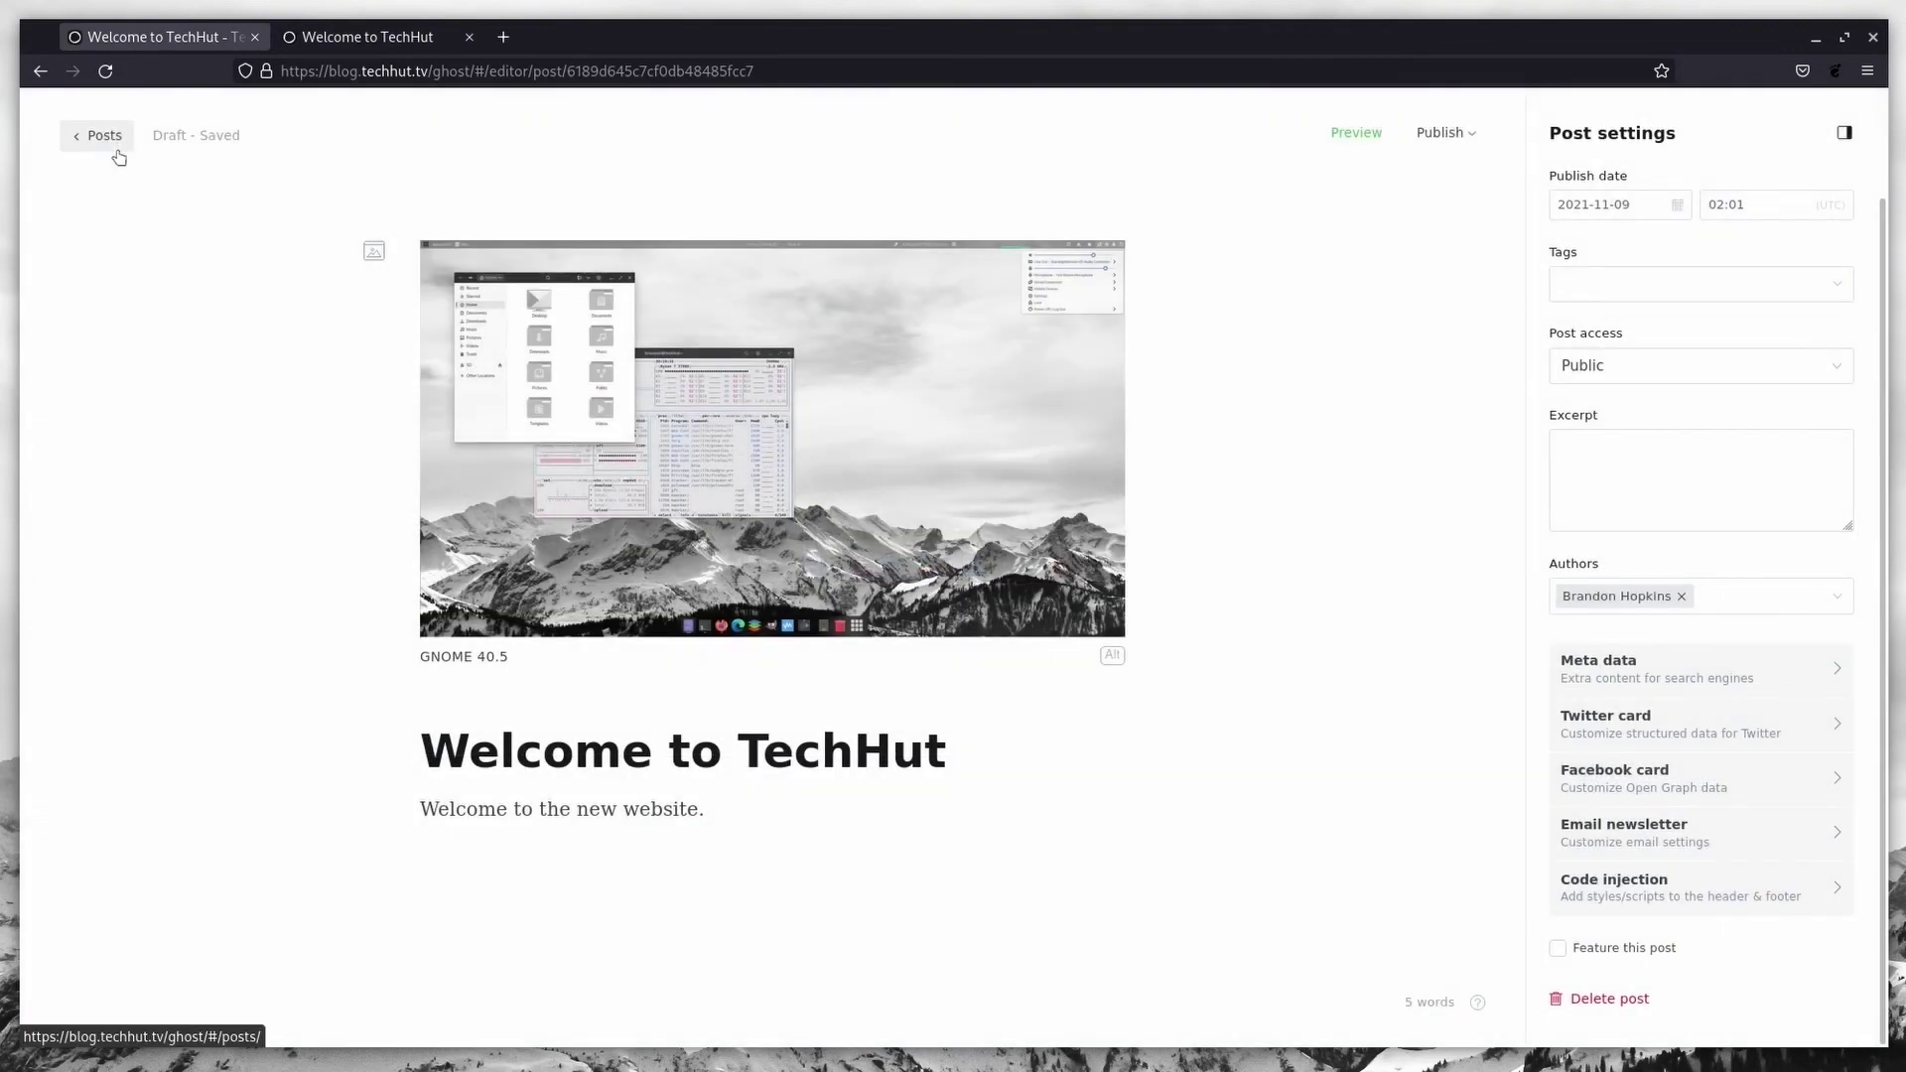
click(109, 139)
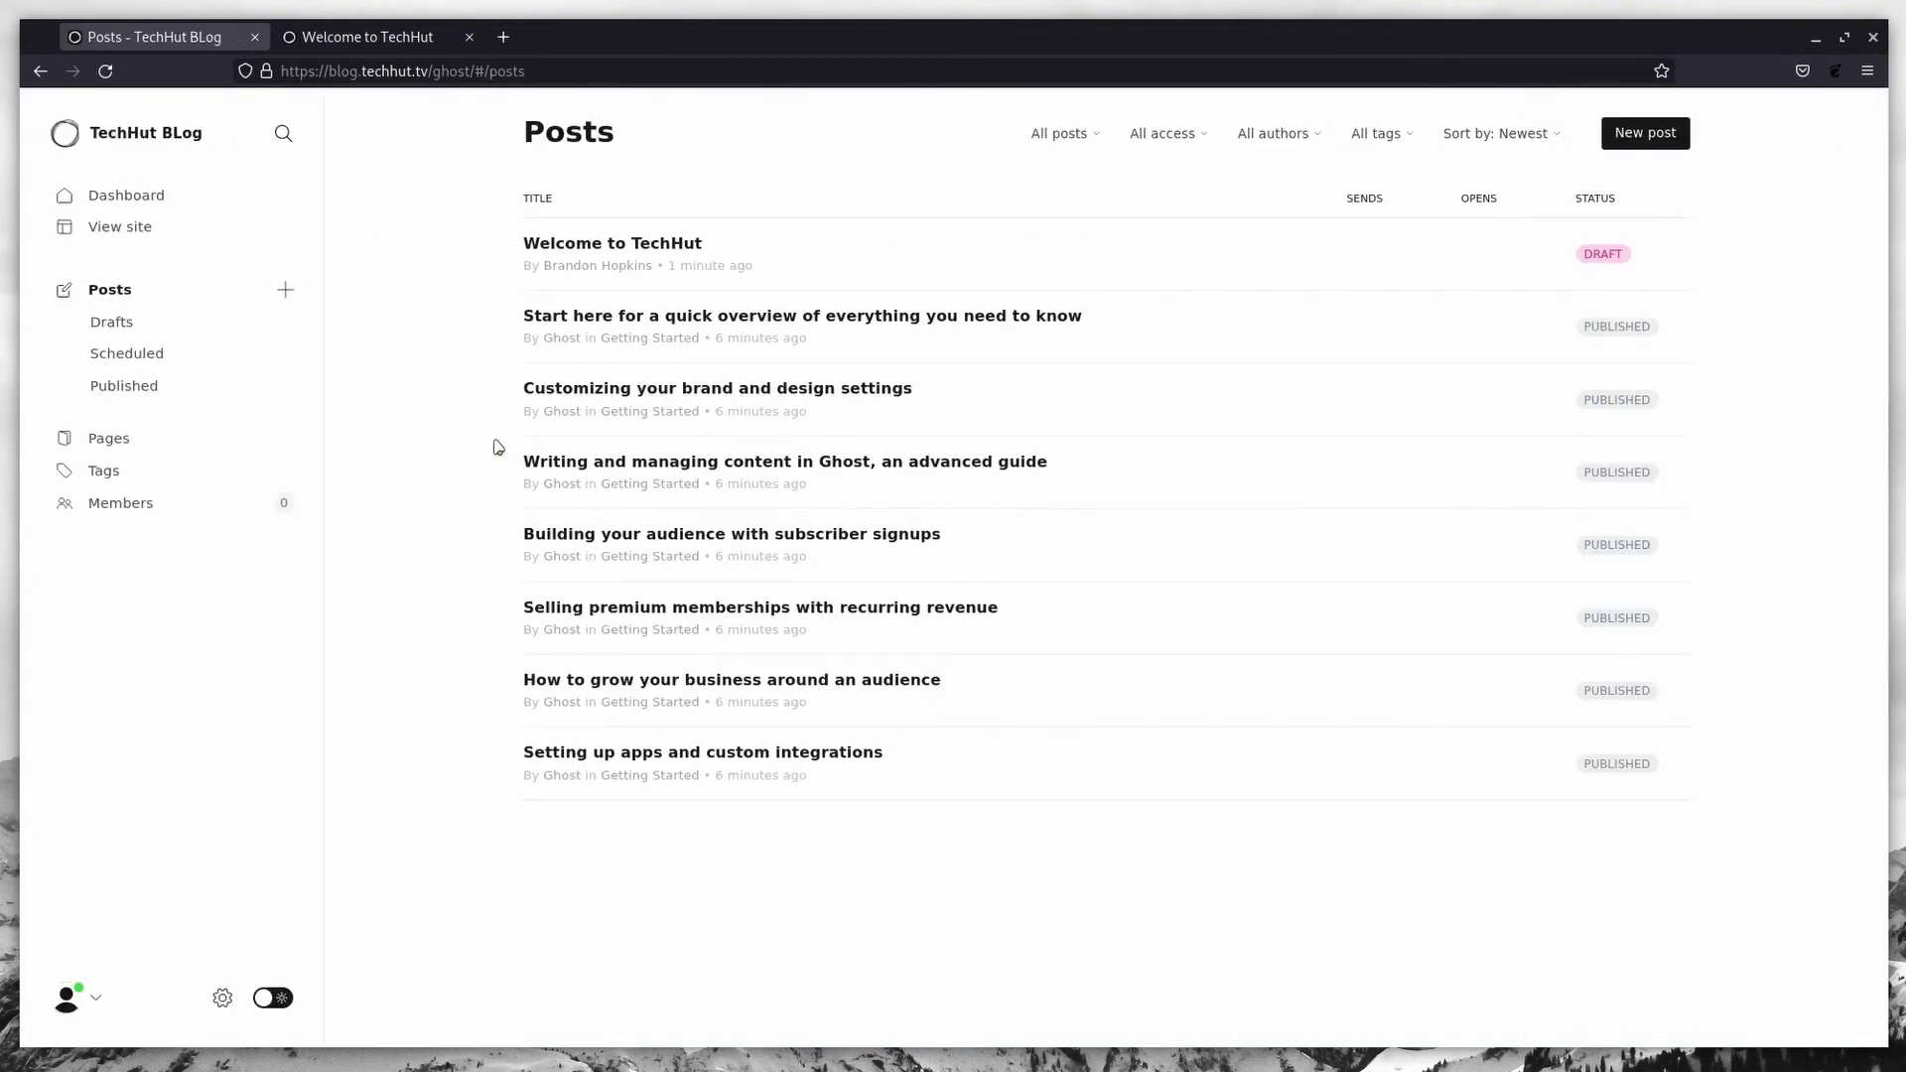
click(124, 328)
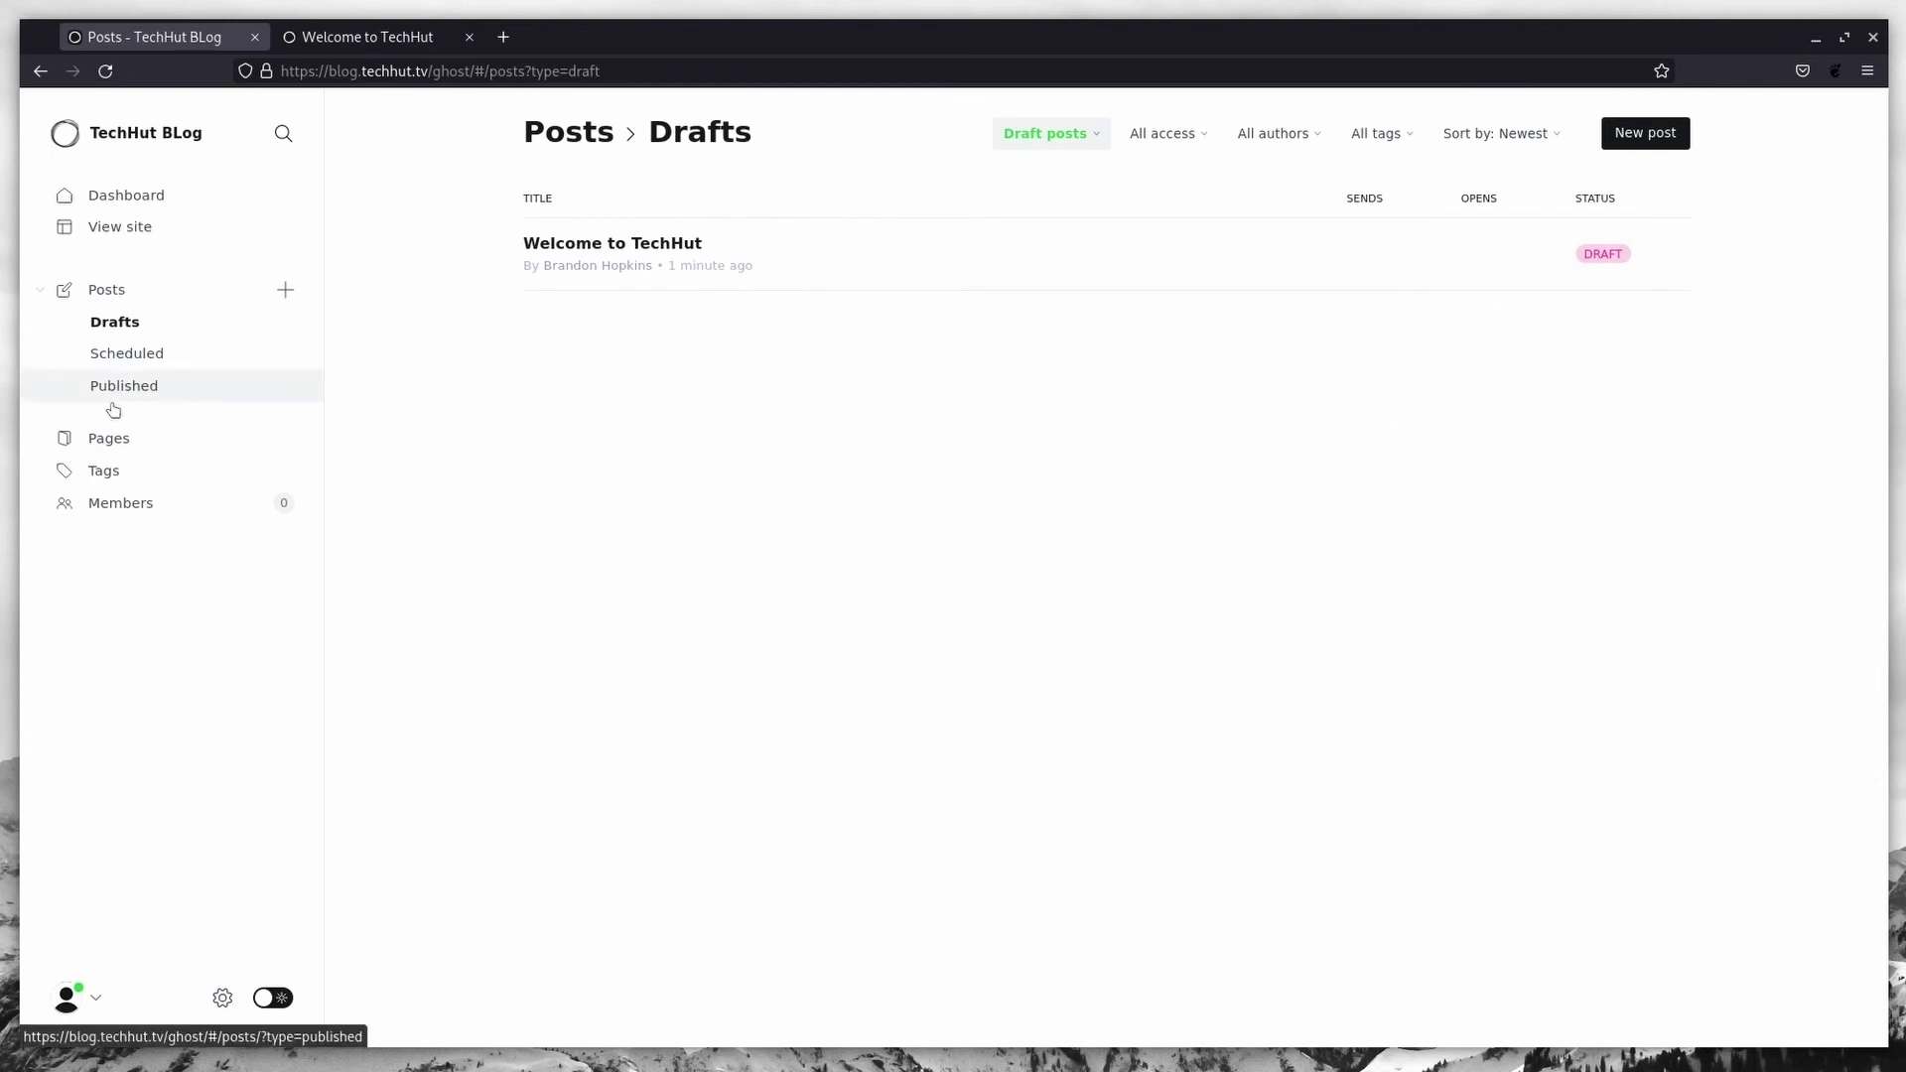
click(109, 439)
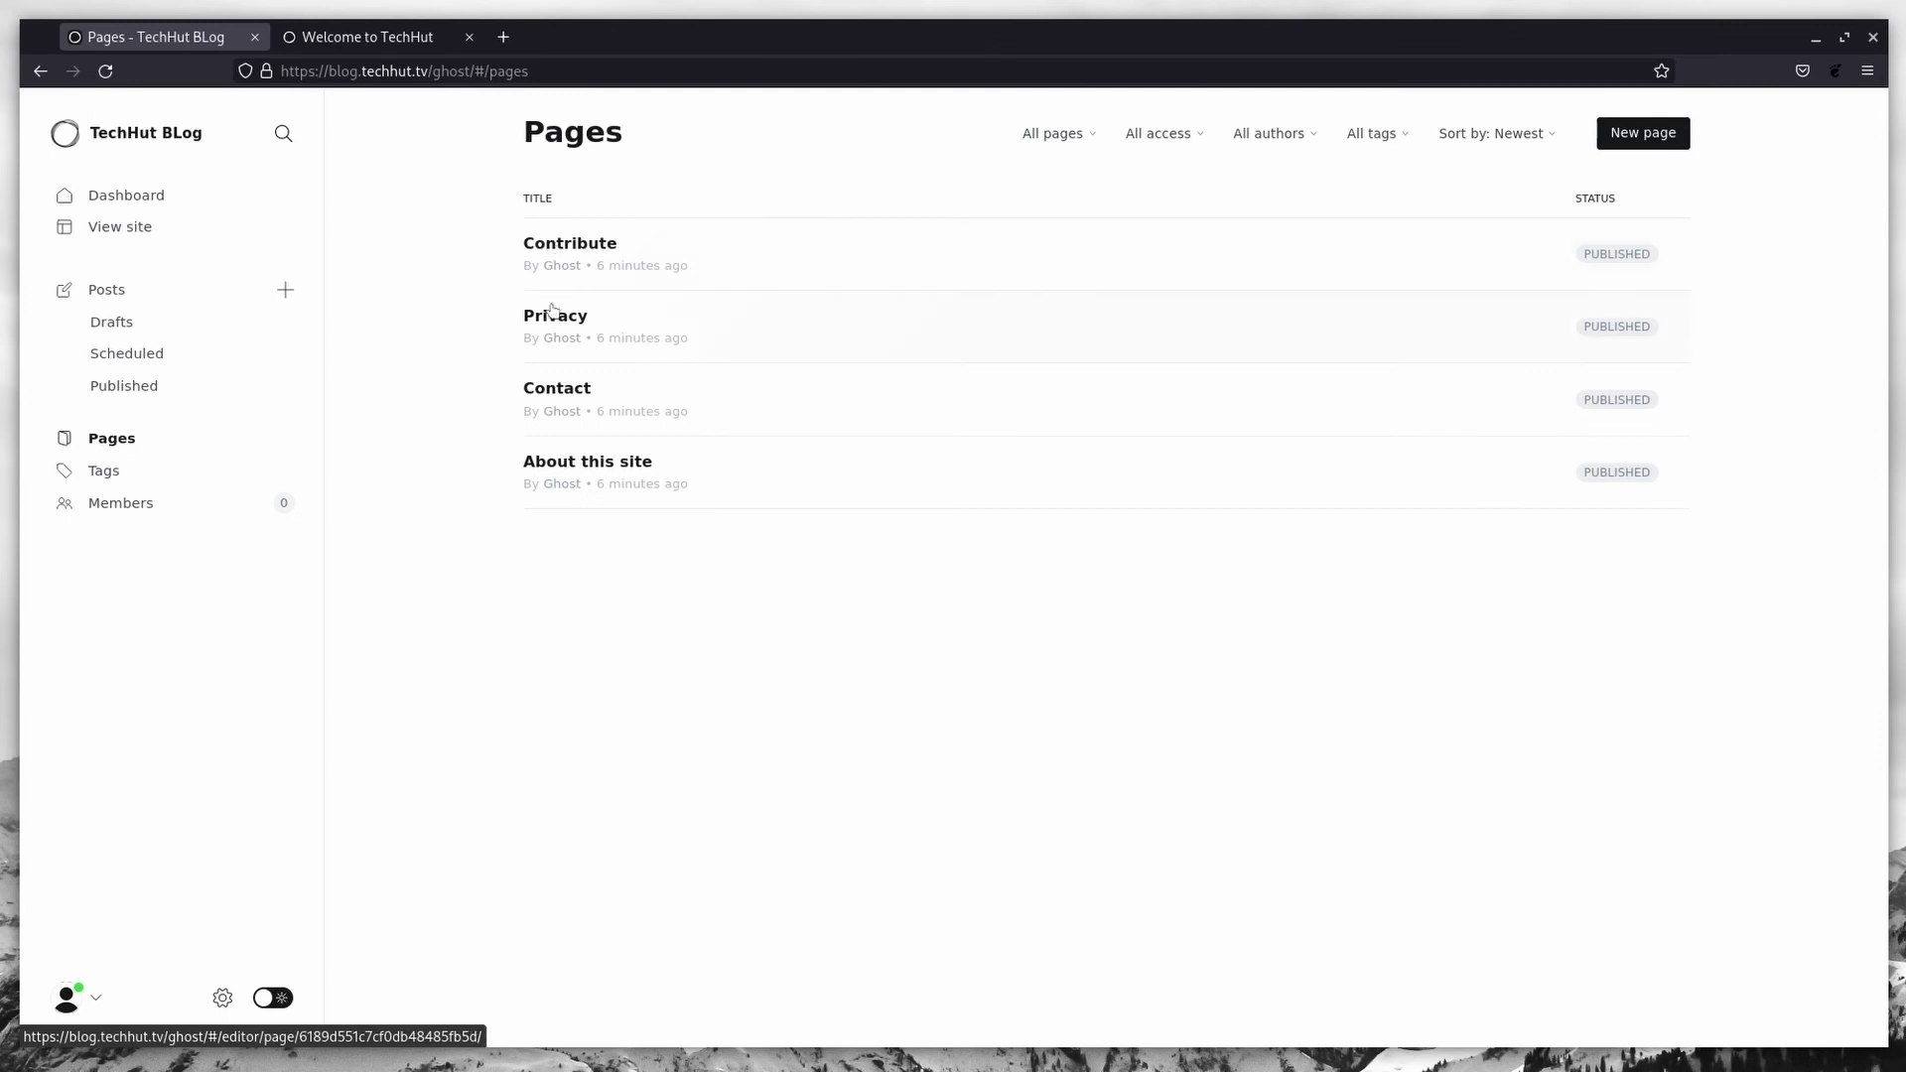
click(586, 472)
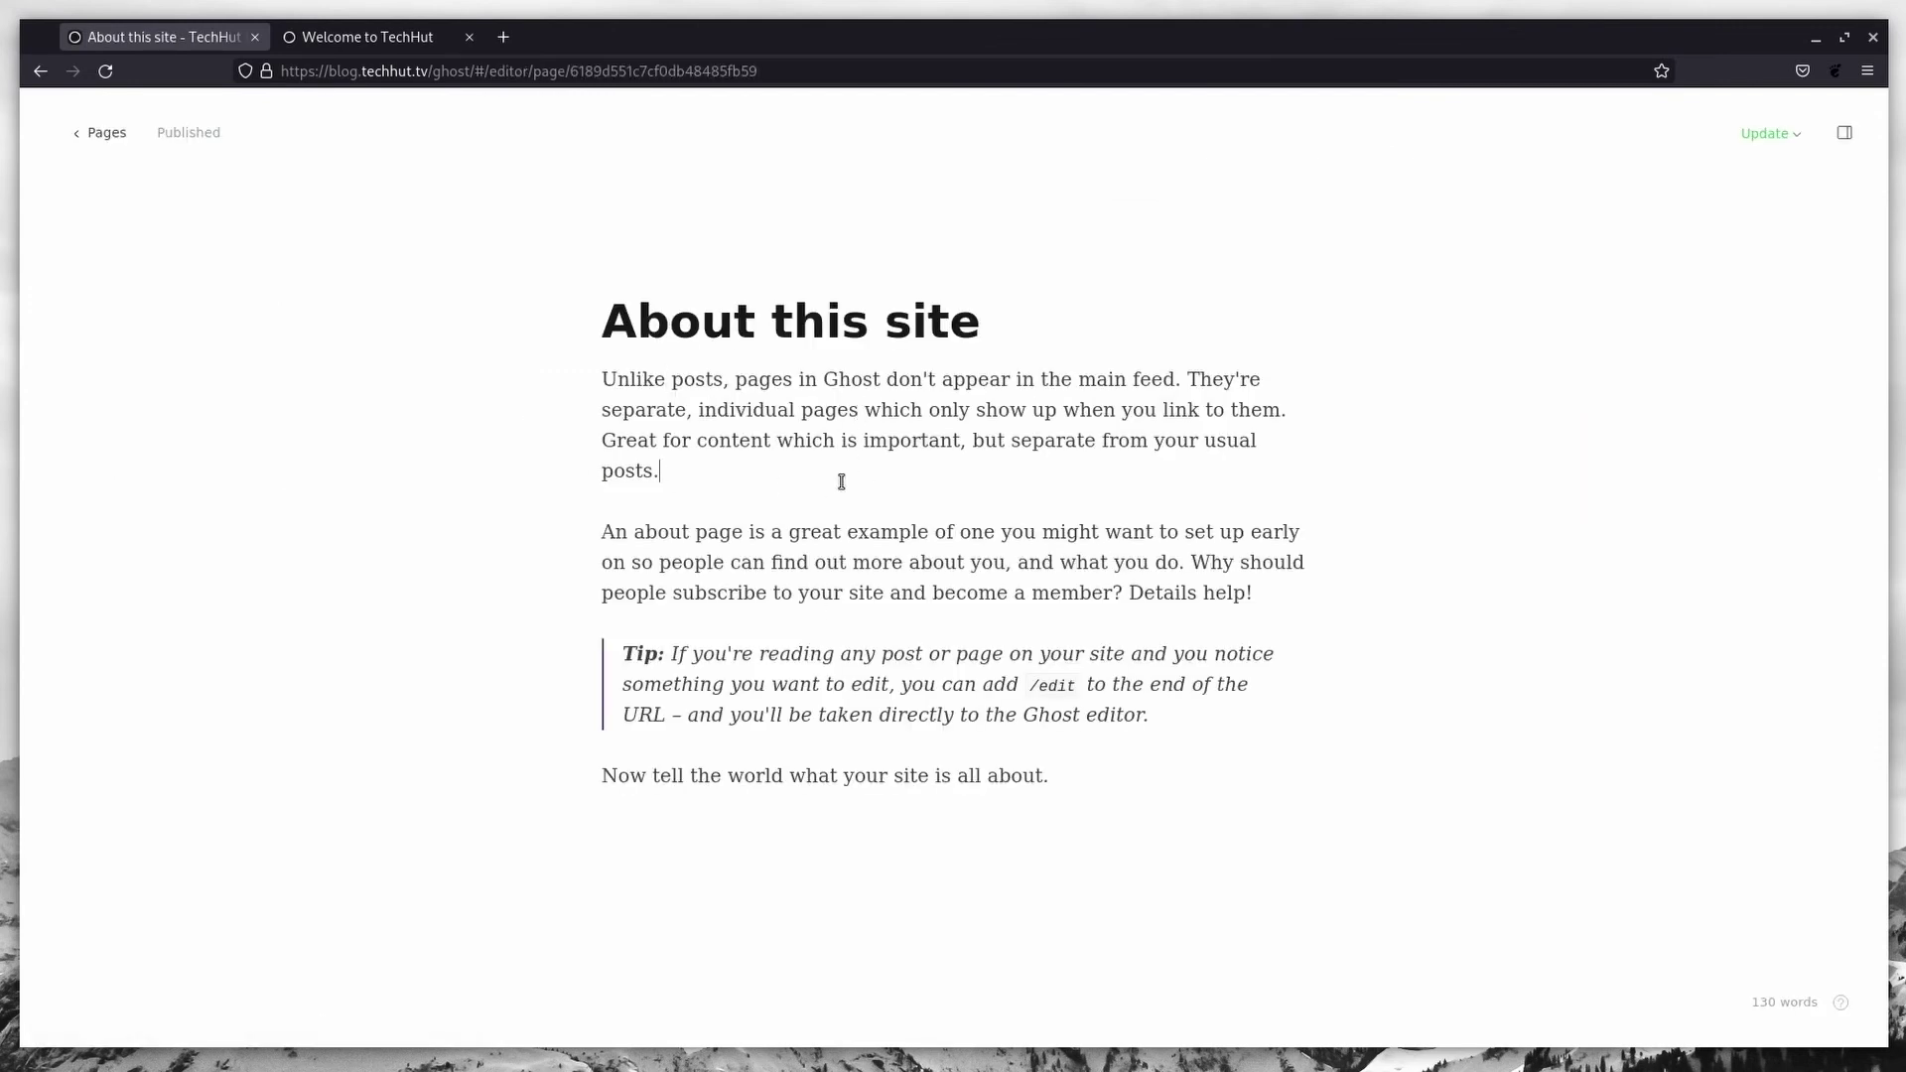
text(eing typing.)
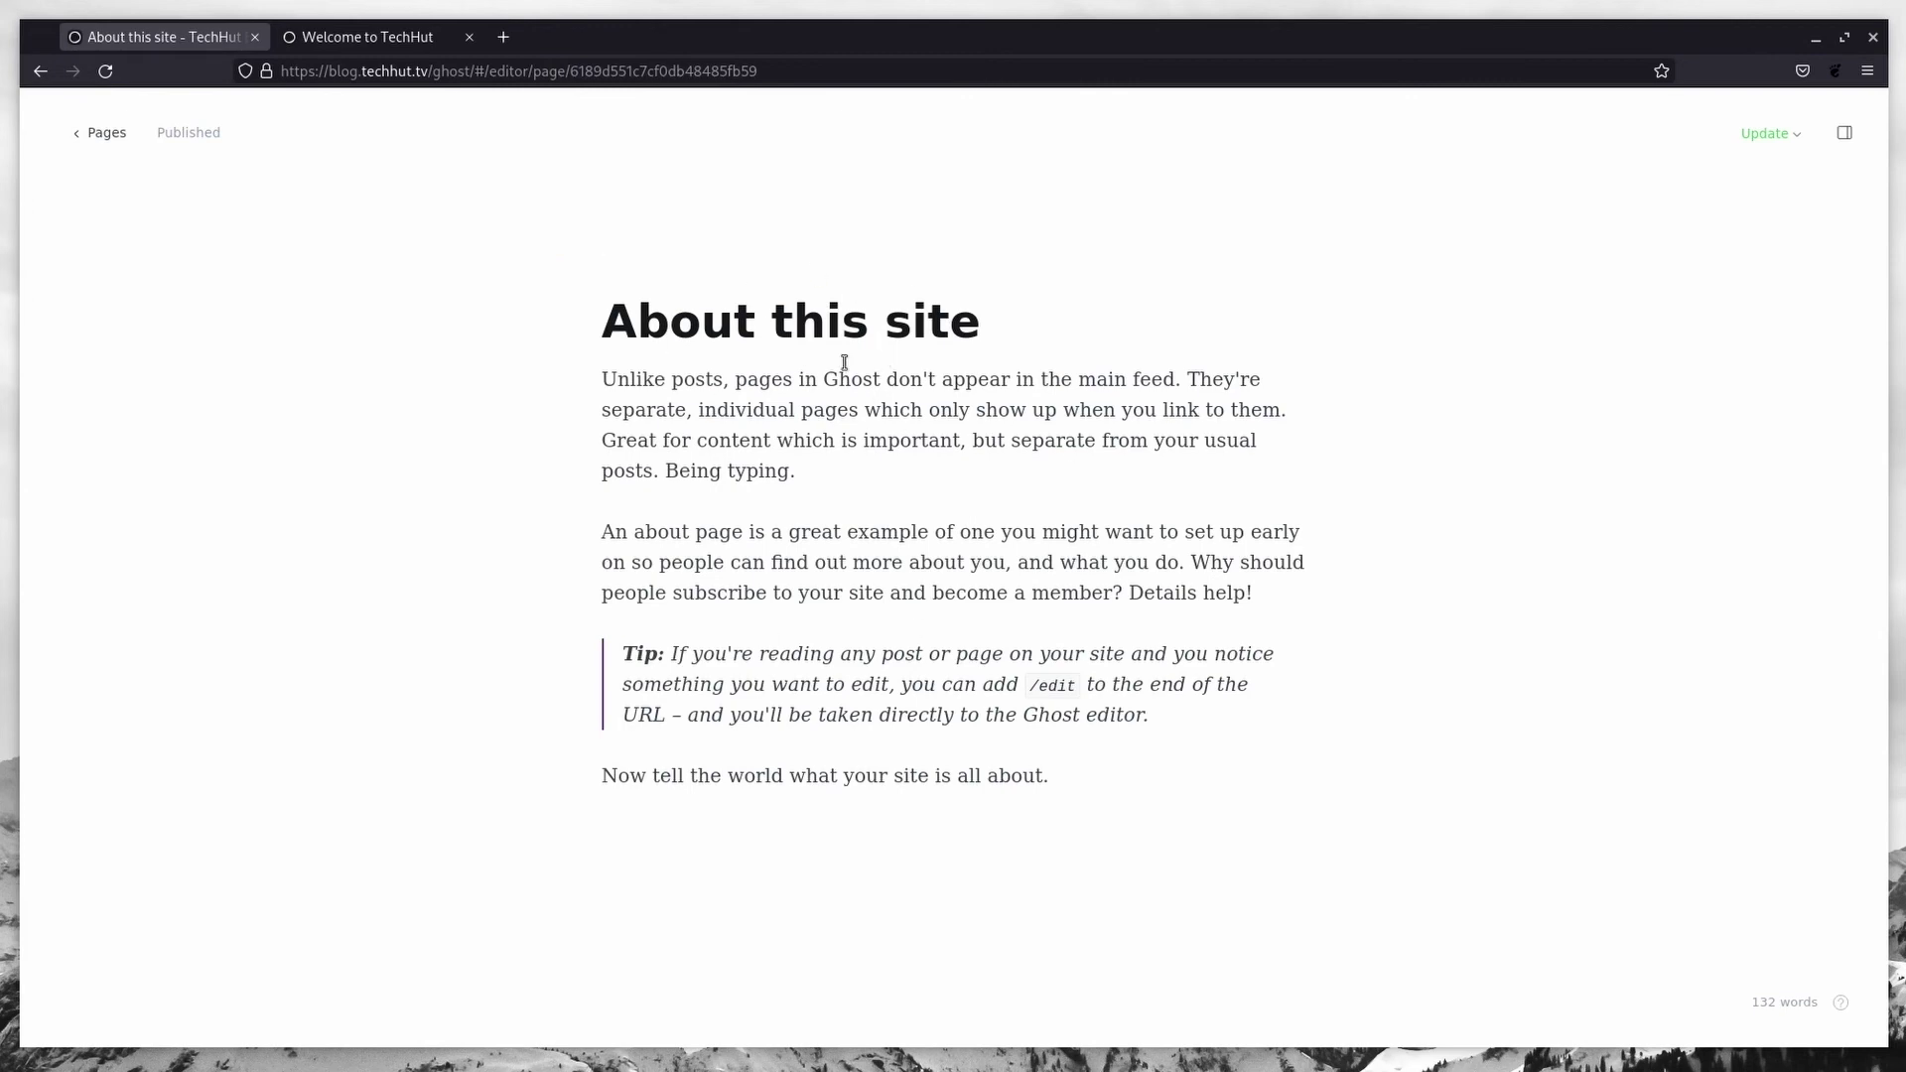
Step: Drag the Markdown guide over the editor and scroll through the page
drag(0, 417, 786, 146)
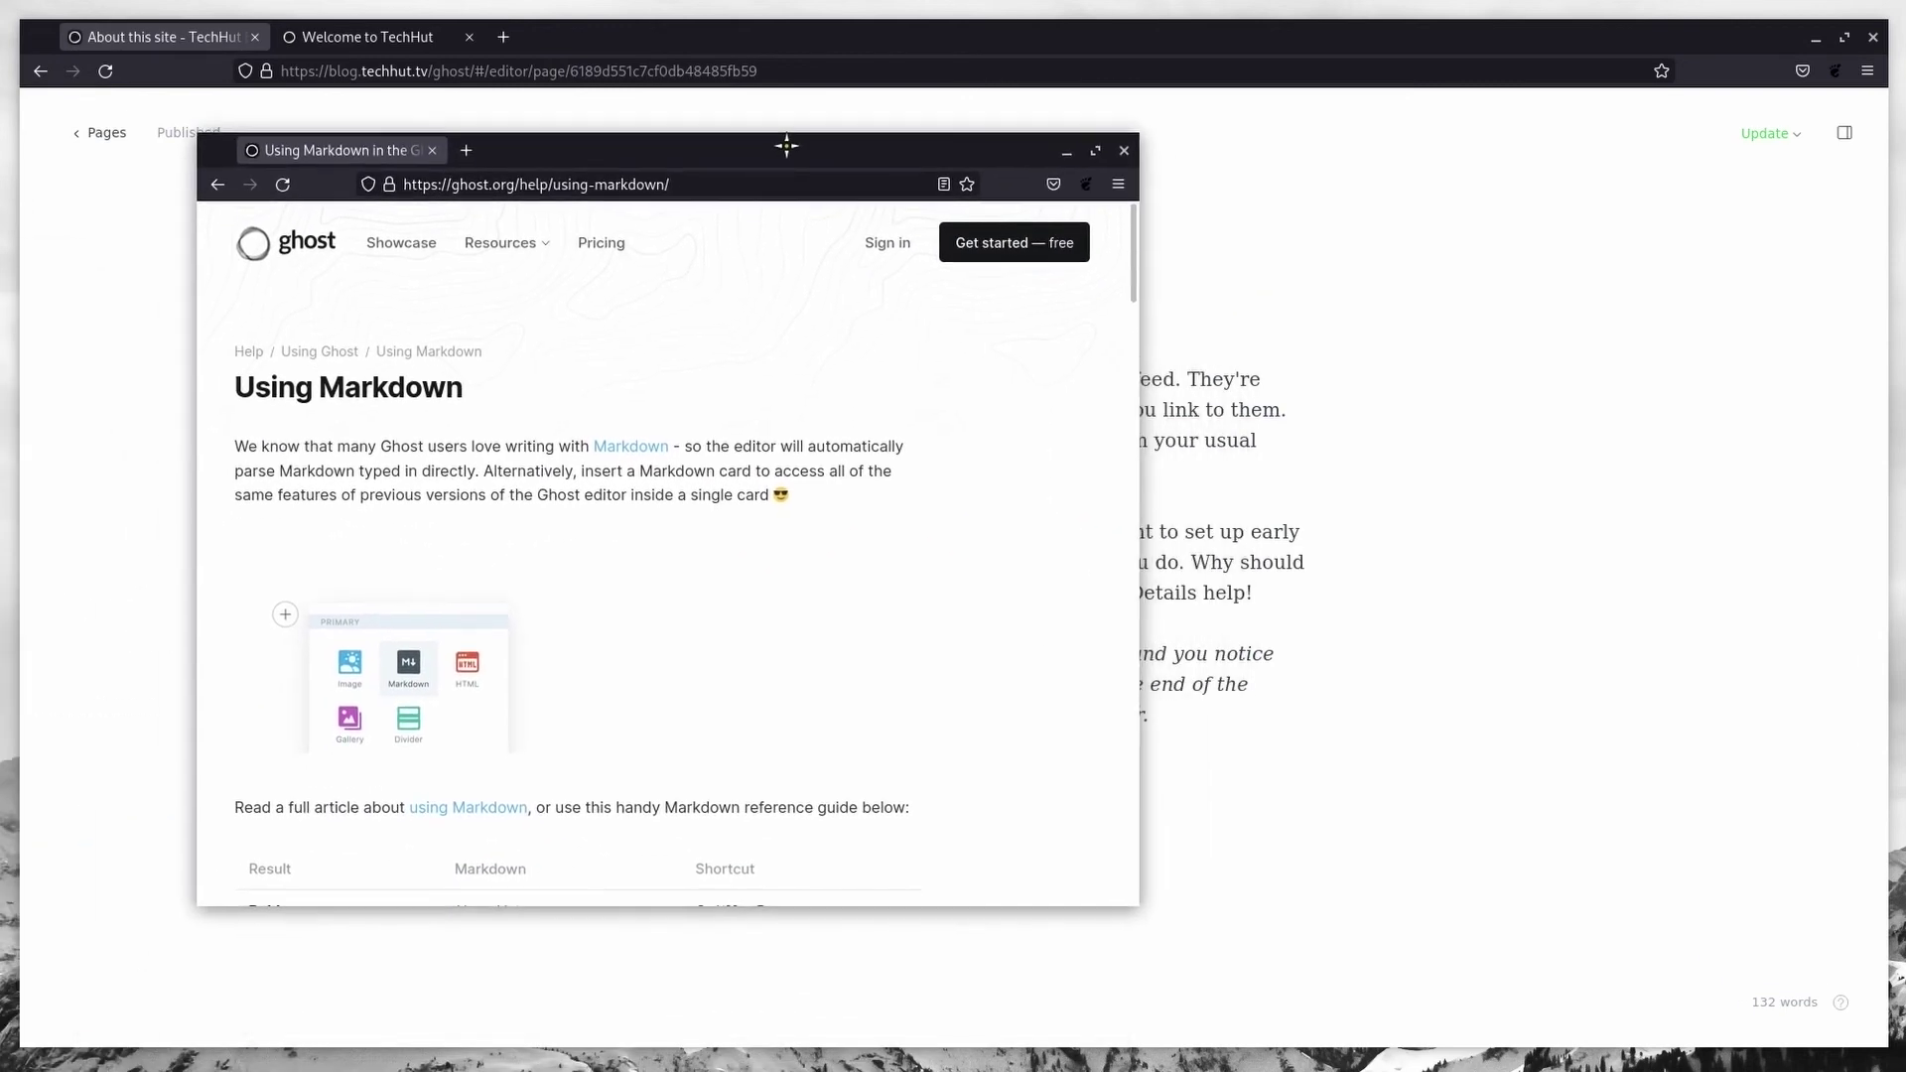
scroll(456, 441, down, 5)
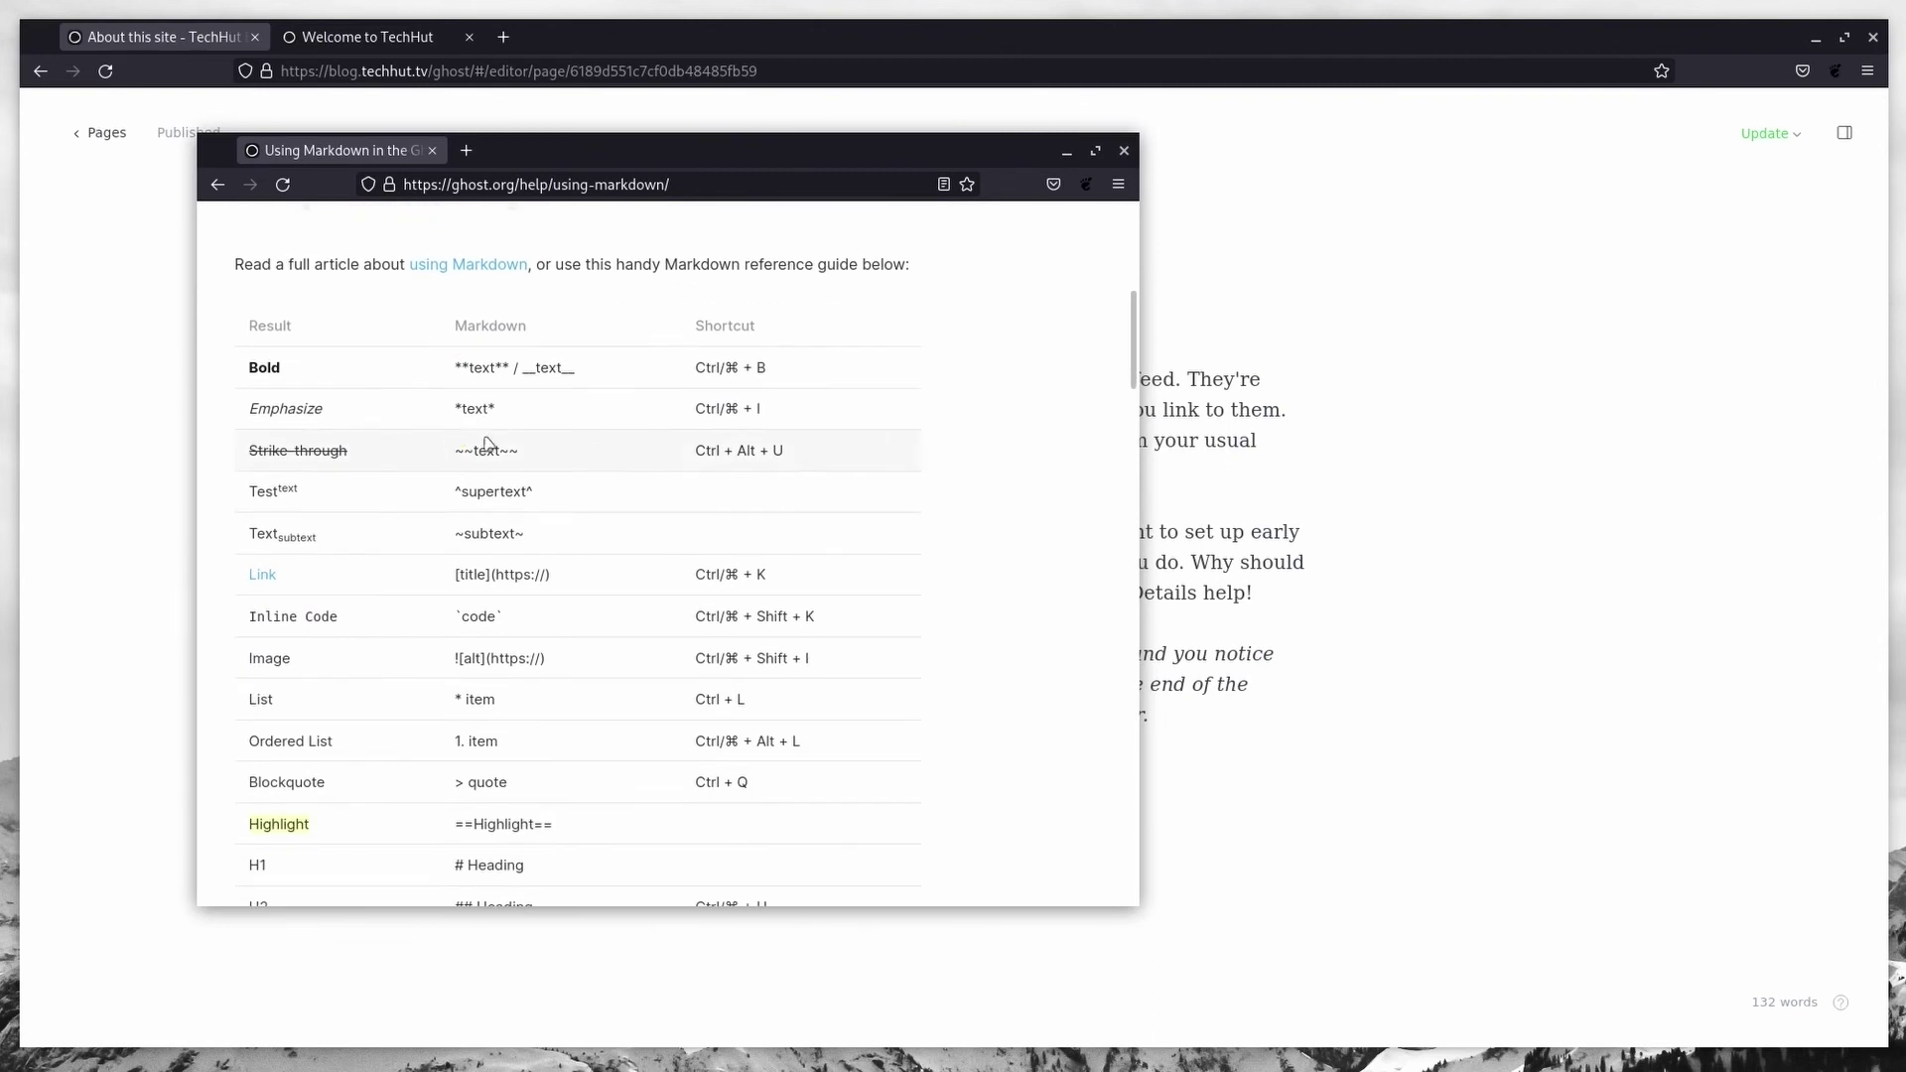
scroll(553, 433, down, 5)
scroll(562, 434, up, 4)
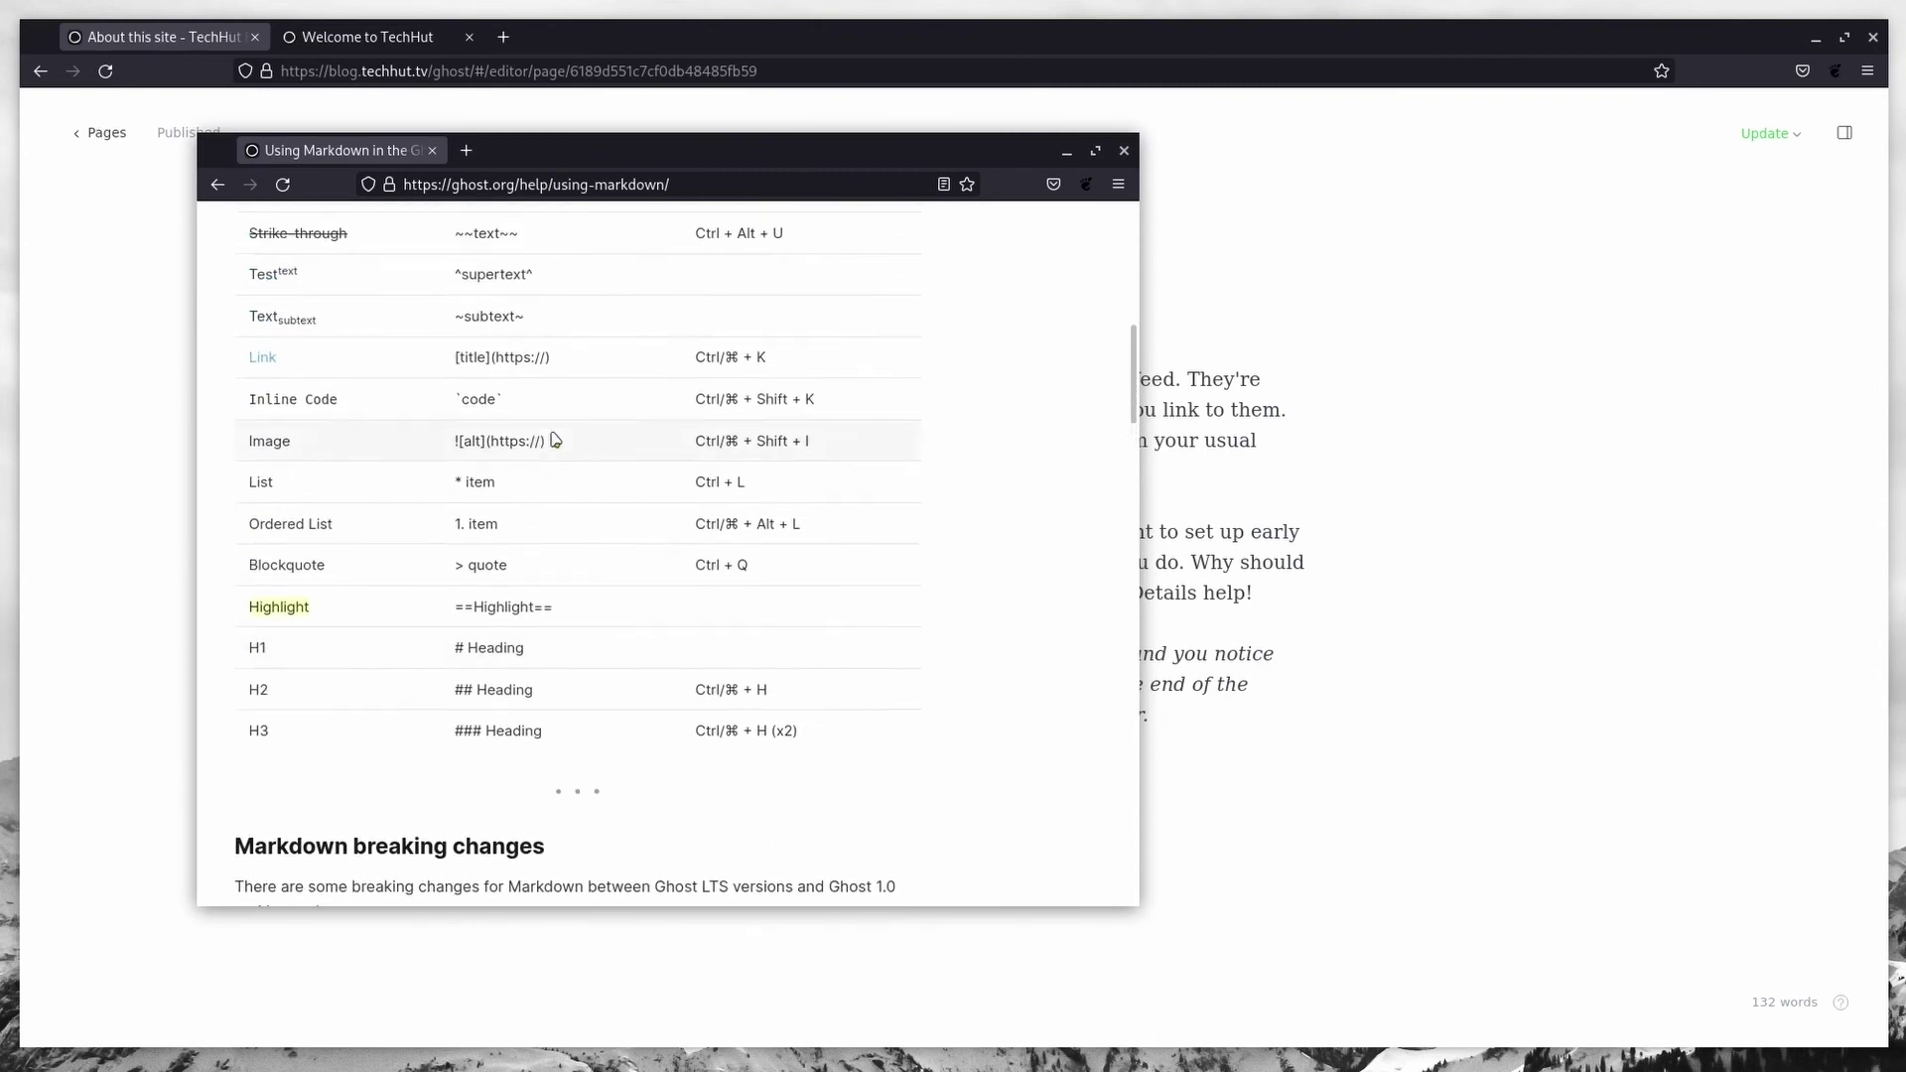
scroll(367, 685, up, 1)
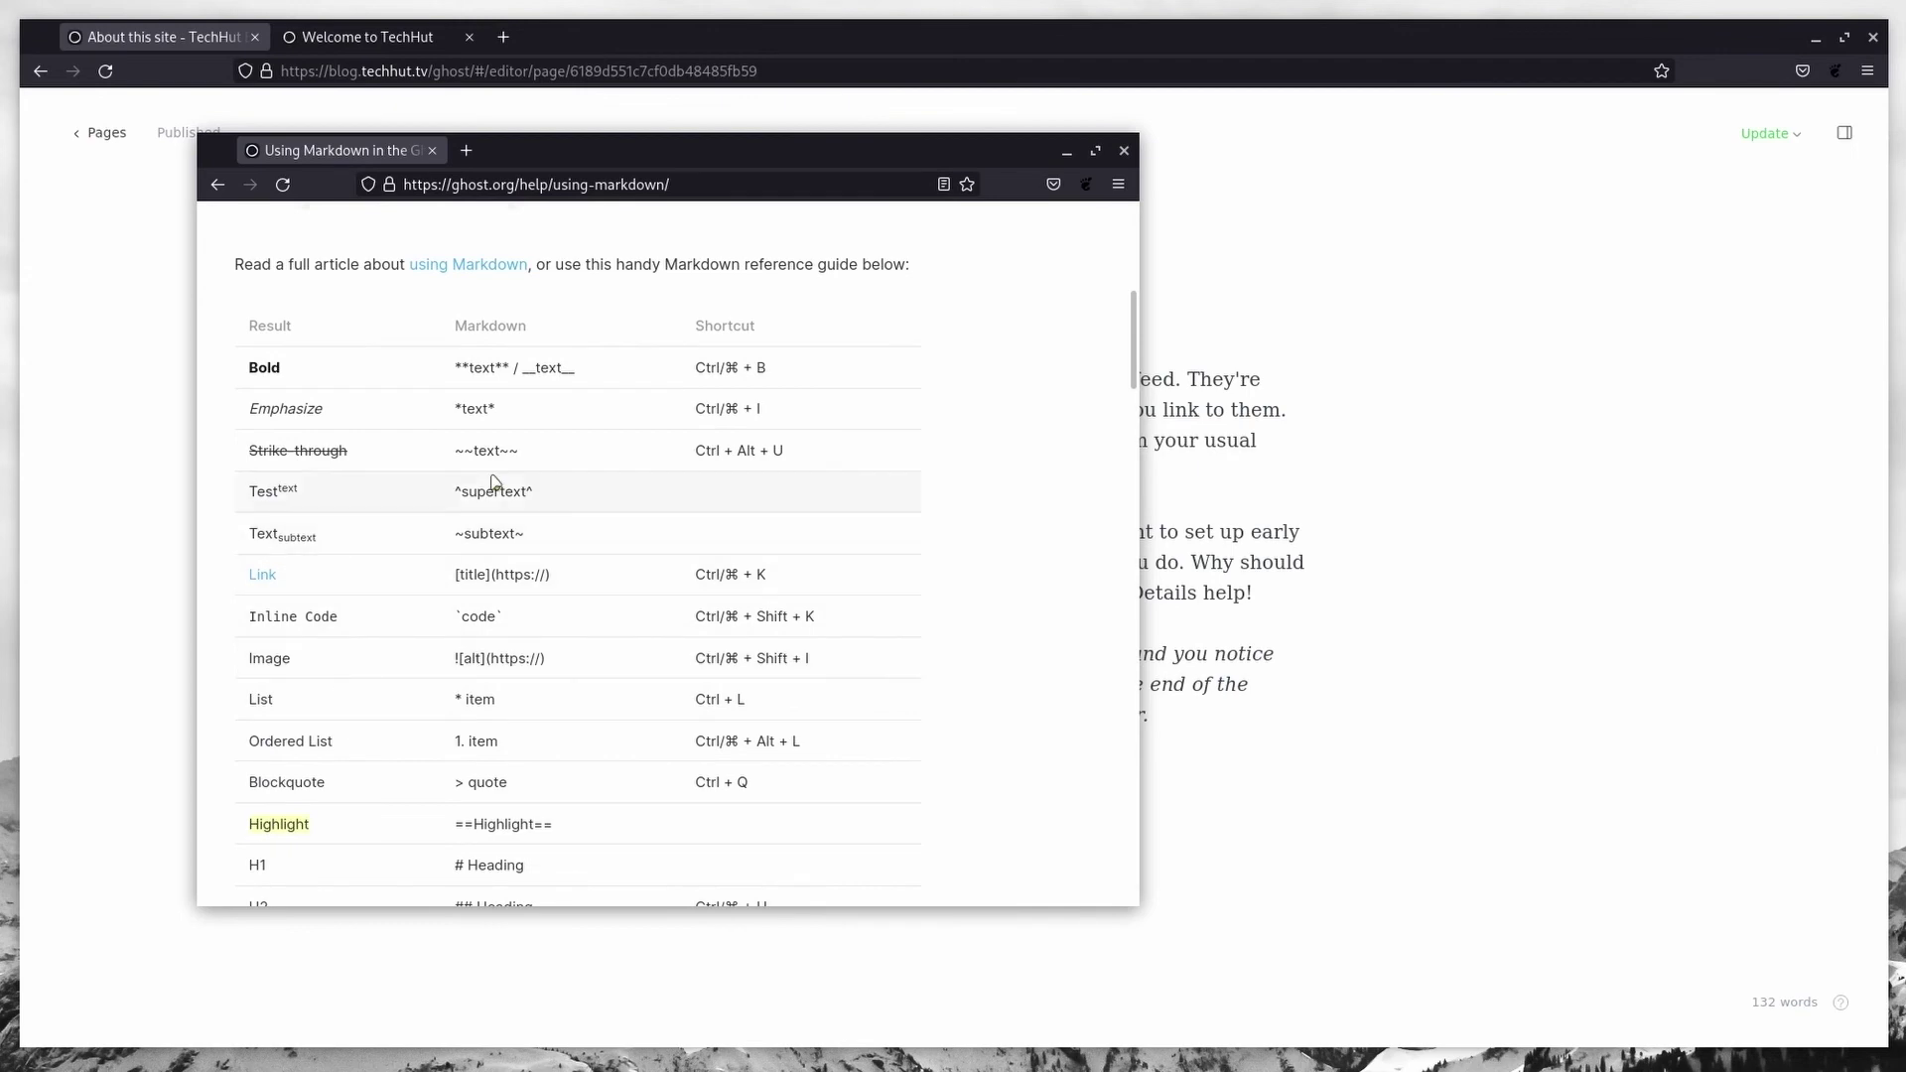
scroll(492, 482, down, 4)
scroll(490, 474, up, 4)
Step: Make the 'Now tell the world…' line a heading with '# ' and head back to Pages
key(super+Page_Down)
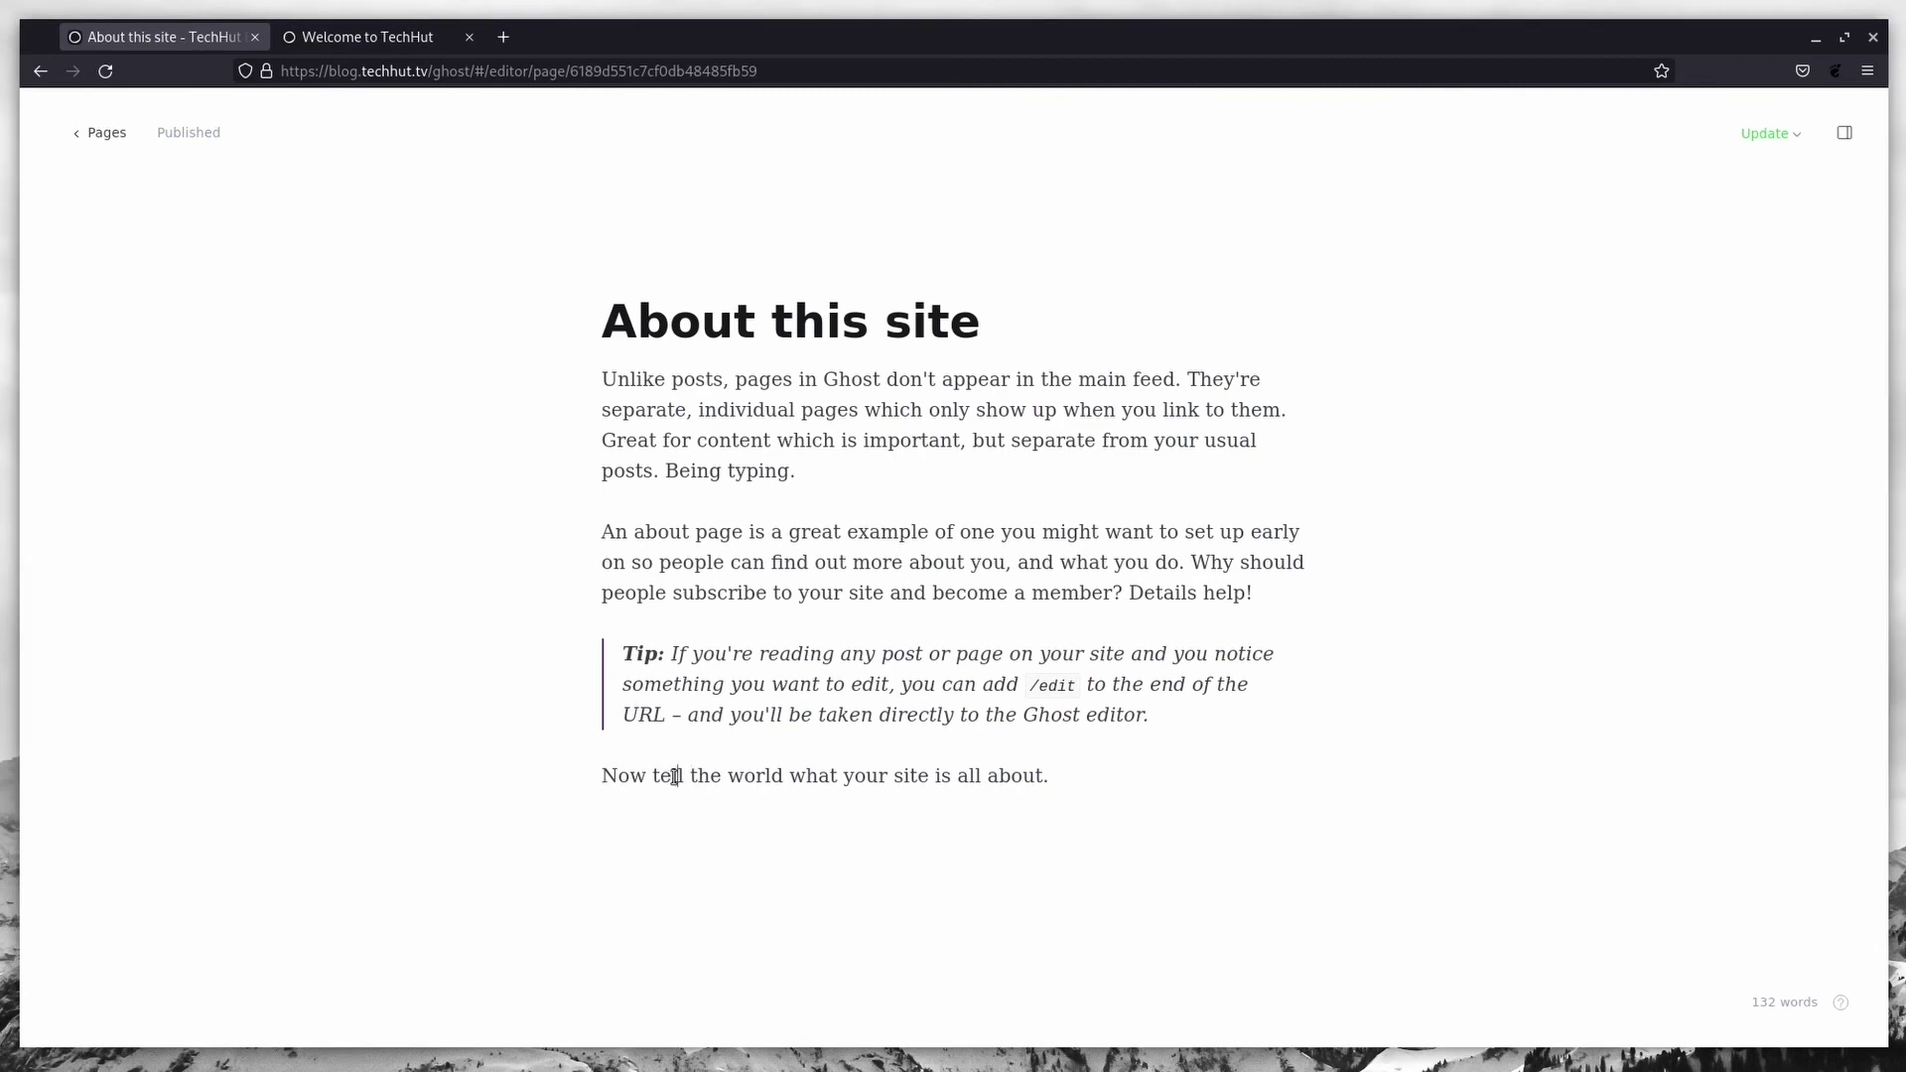
text(#)
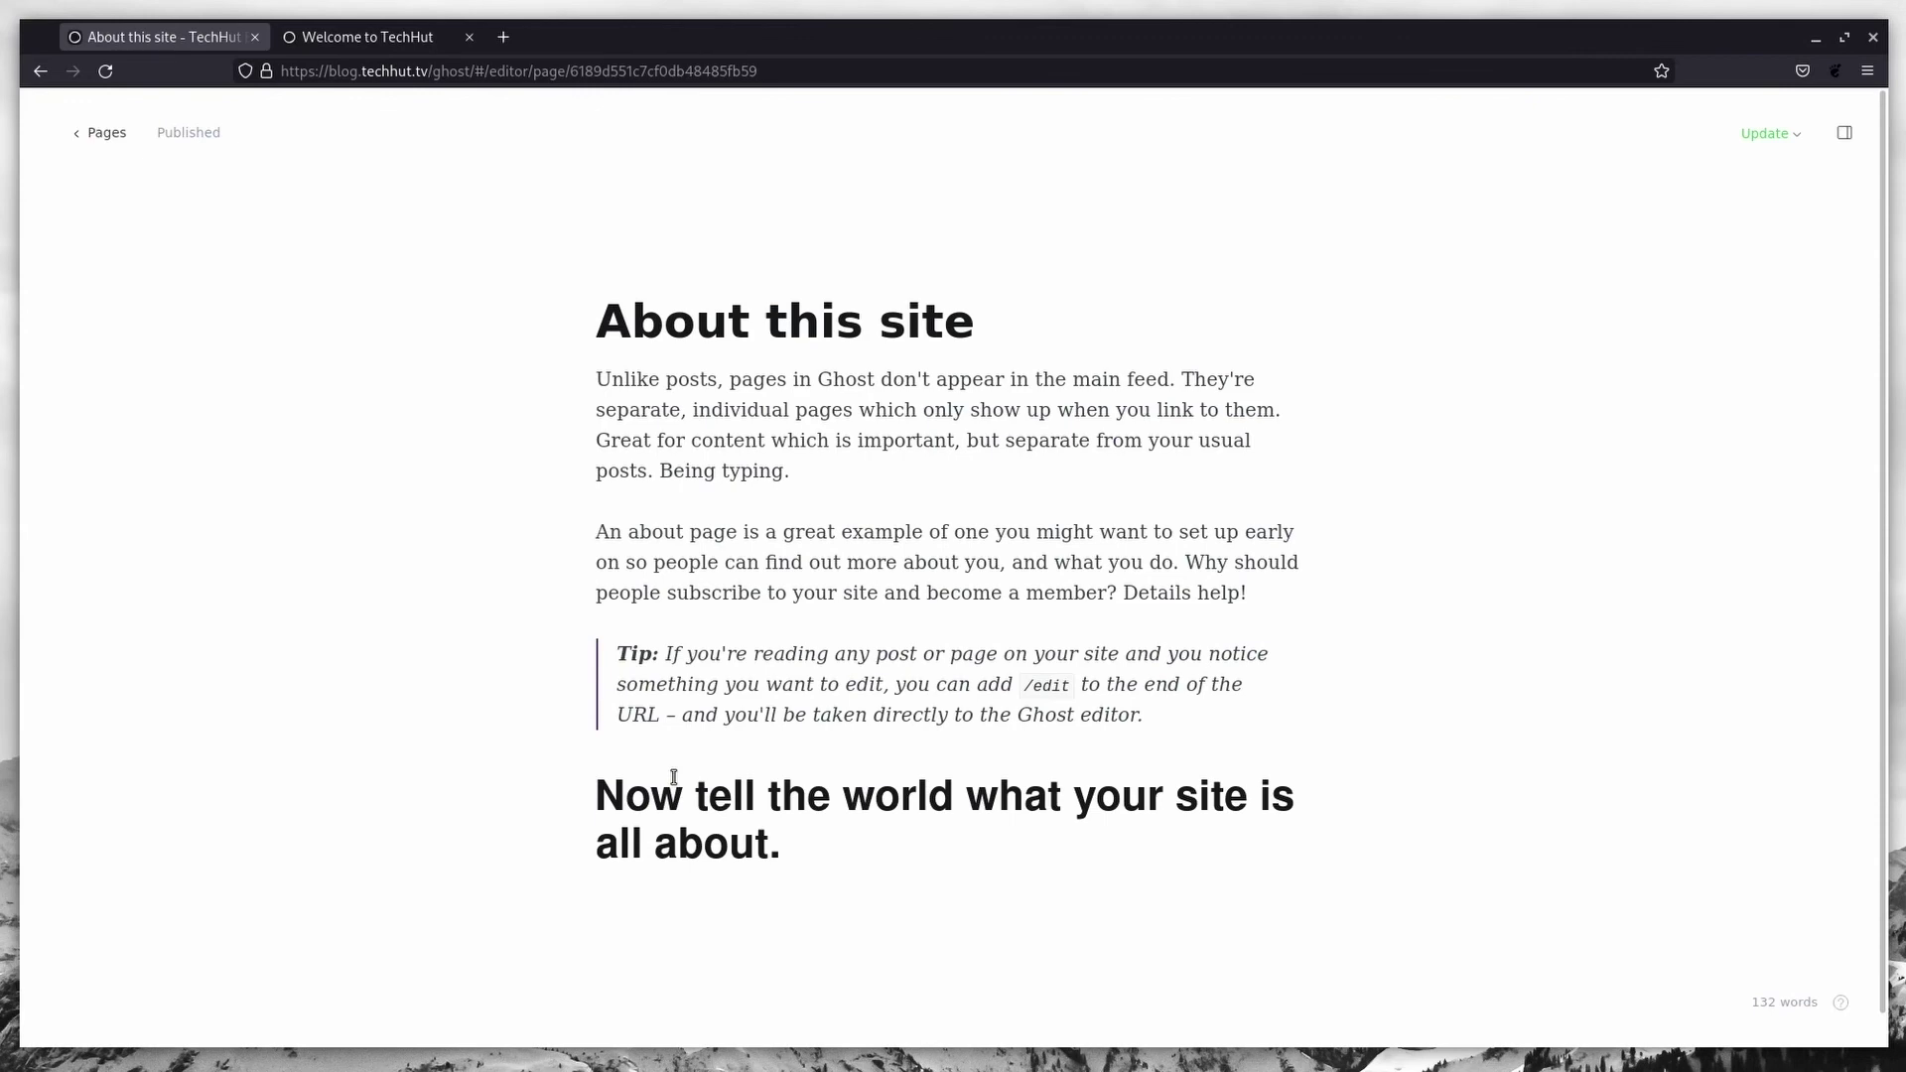
click(99, 133)
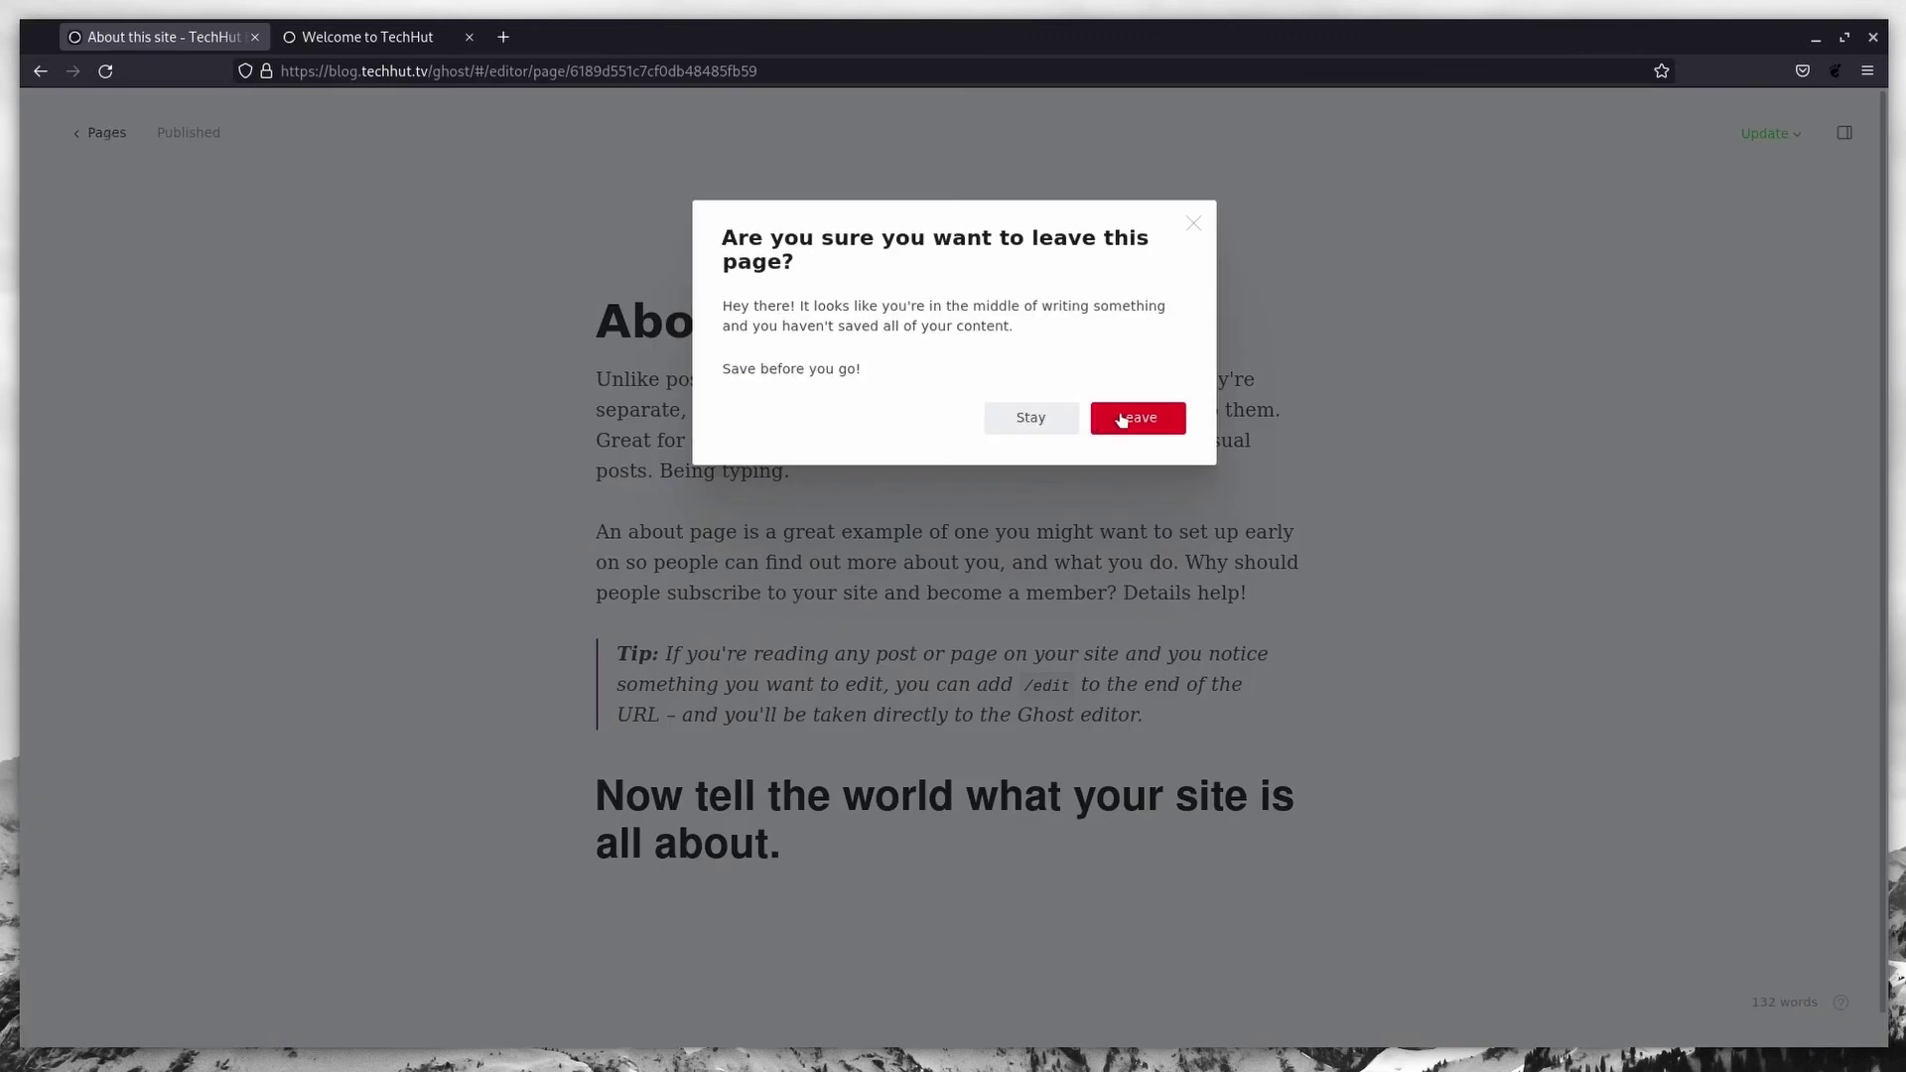
Step: Leave the page unsaved, toggle dark mode on and off, and open Settings
click(1146, 421)
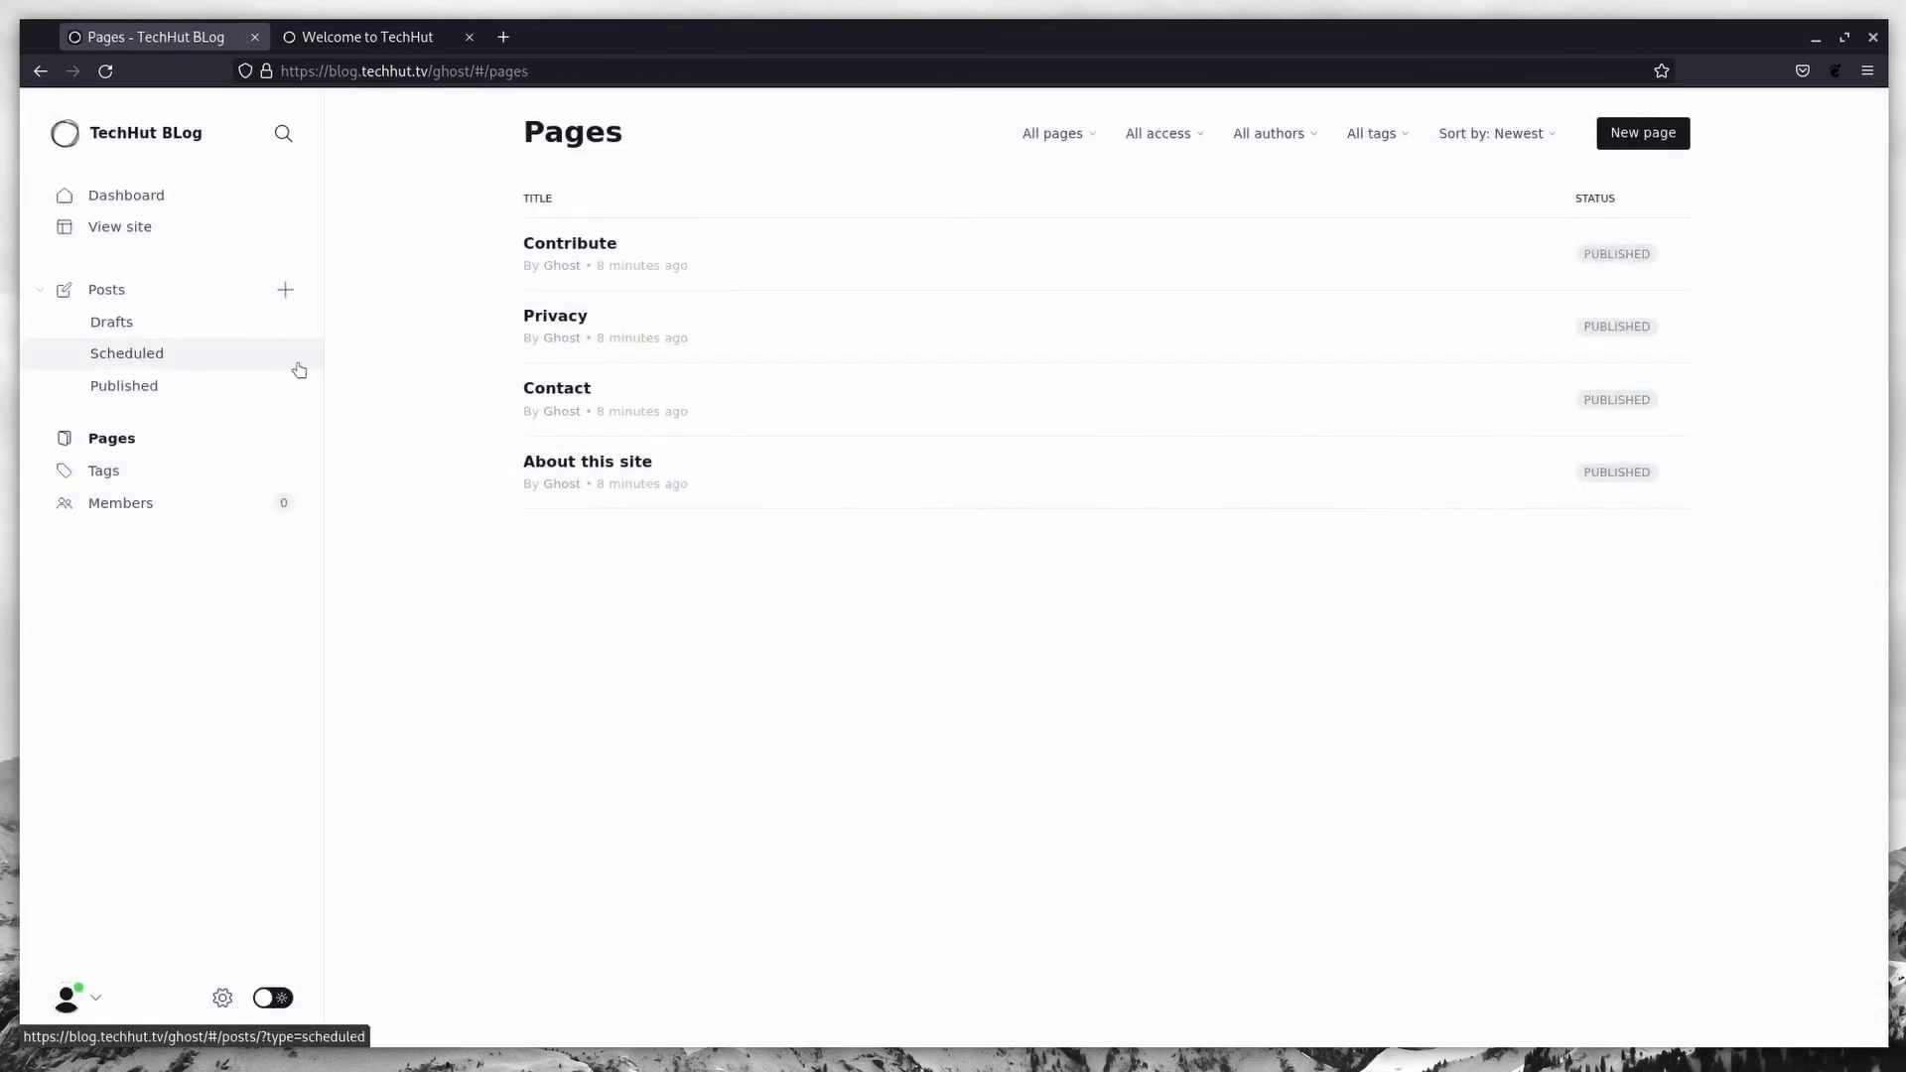
click(275, 998)
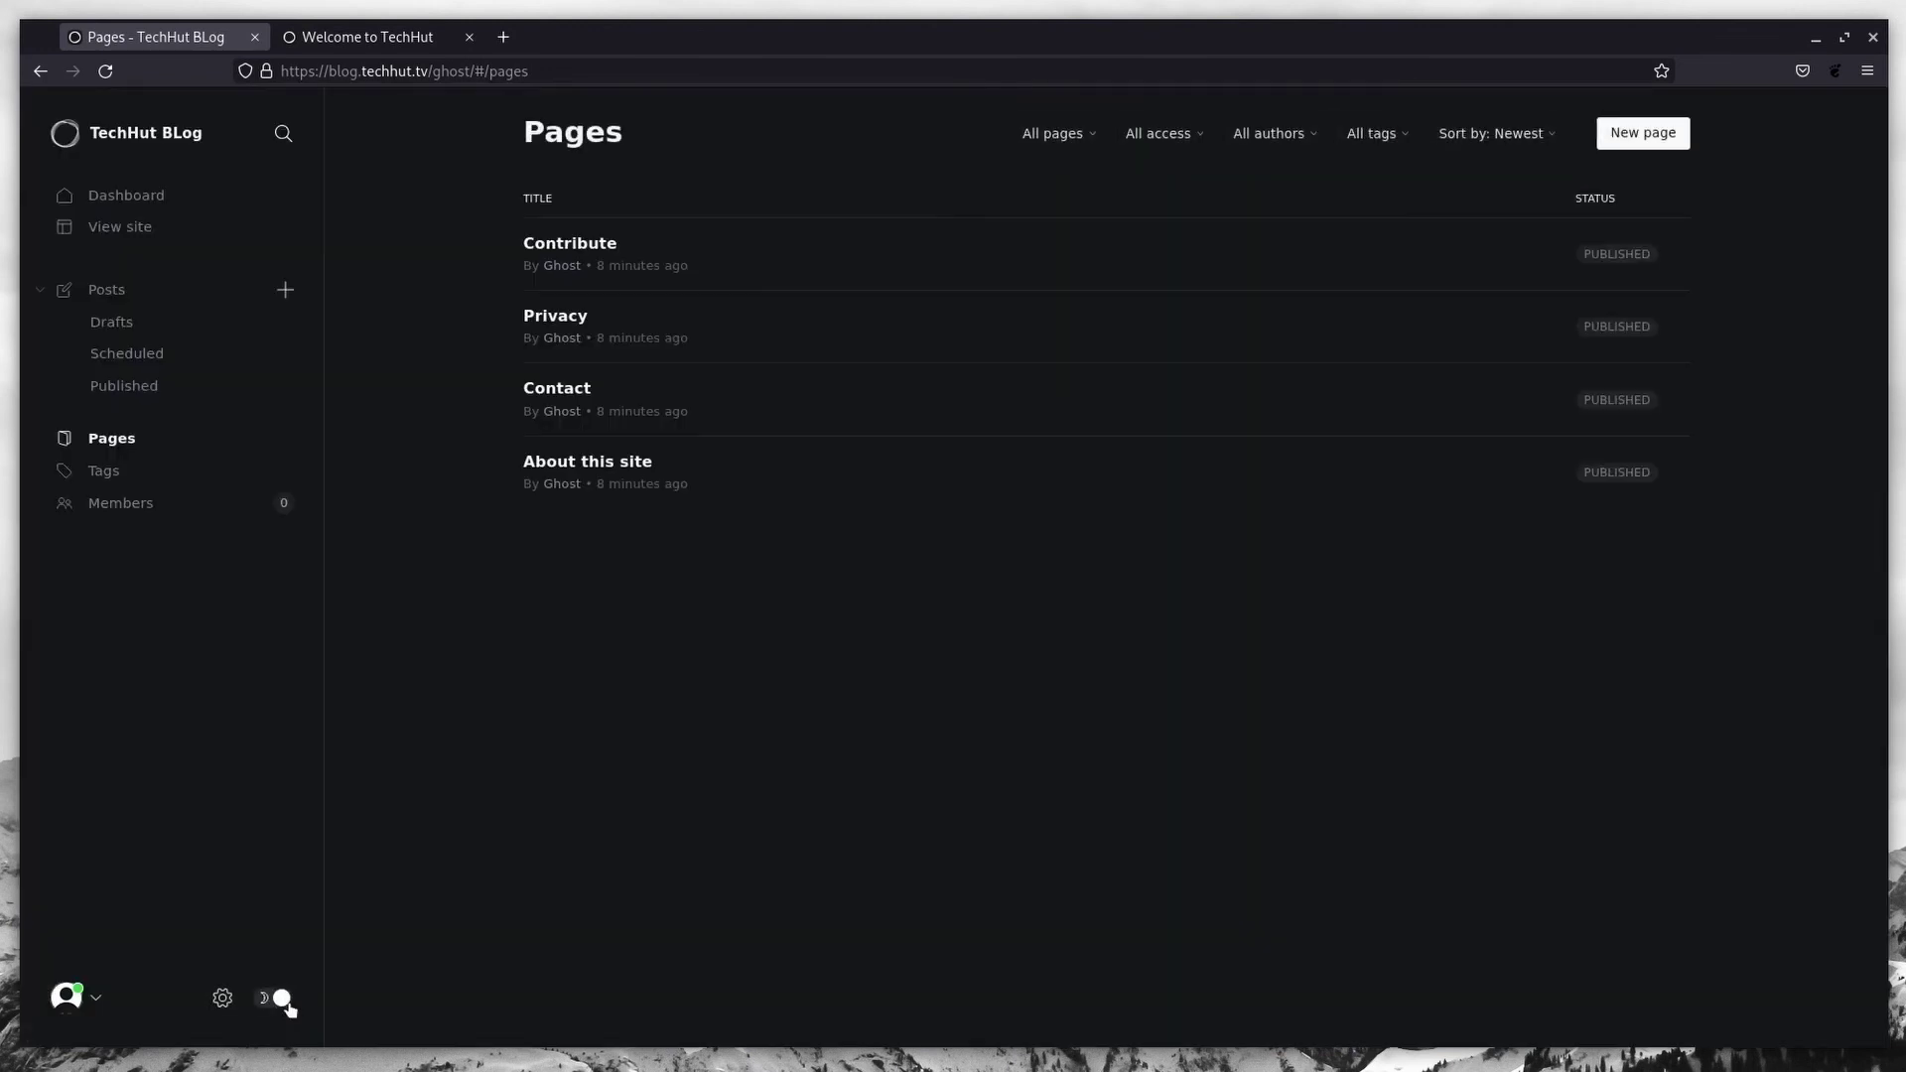
click(275, 998)
click(224, 998)
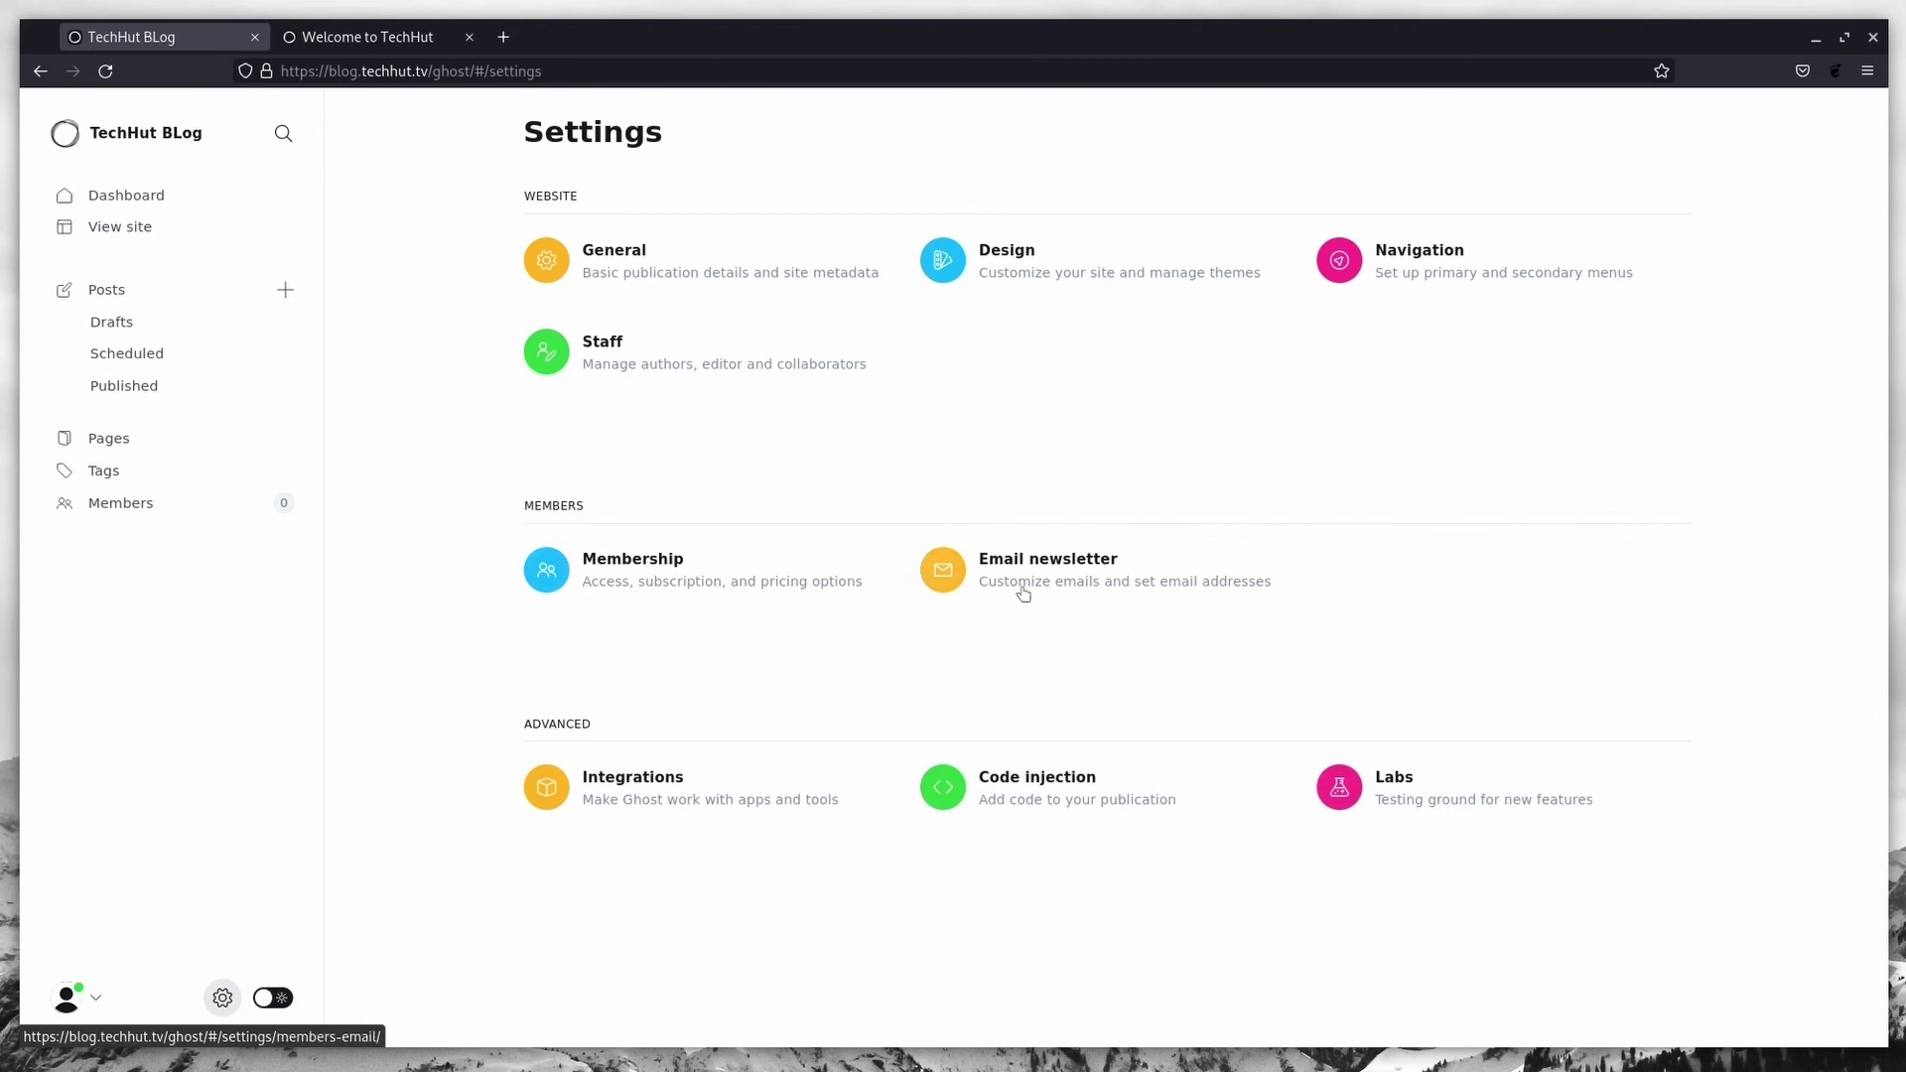
Step: Open Site design and look through the Brand options
click(956, 271)
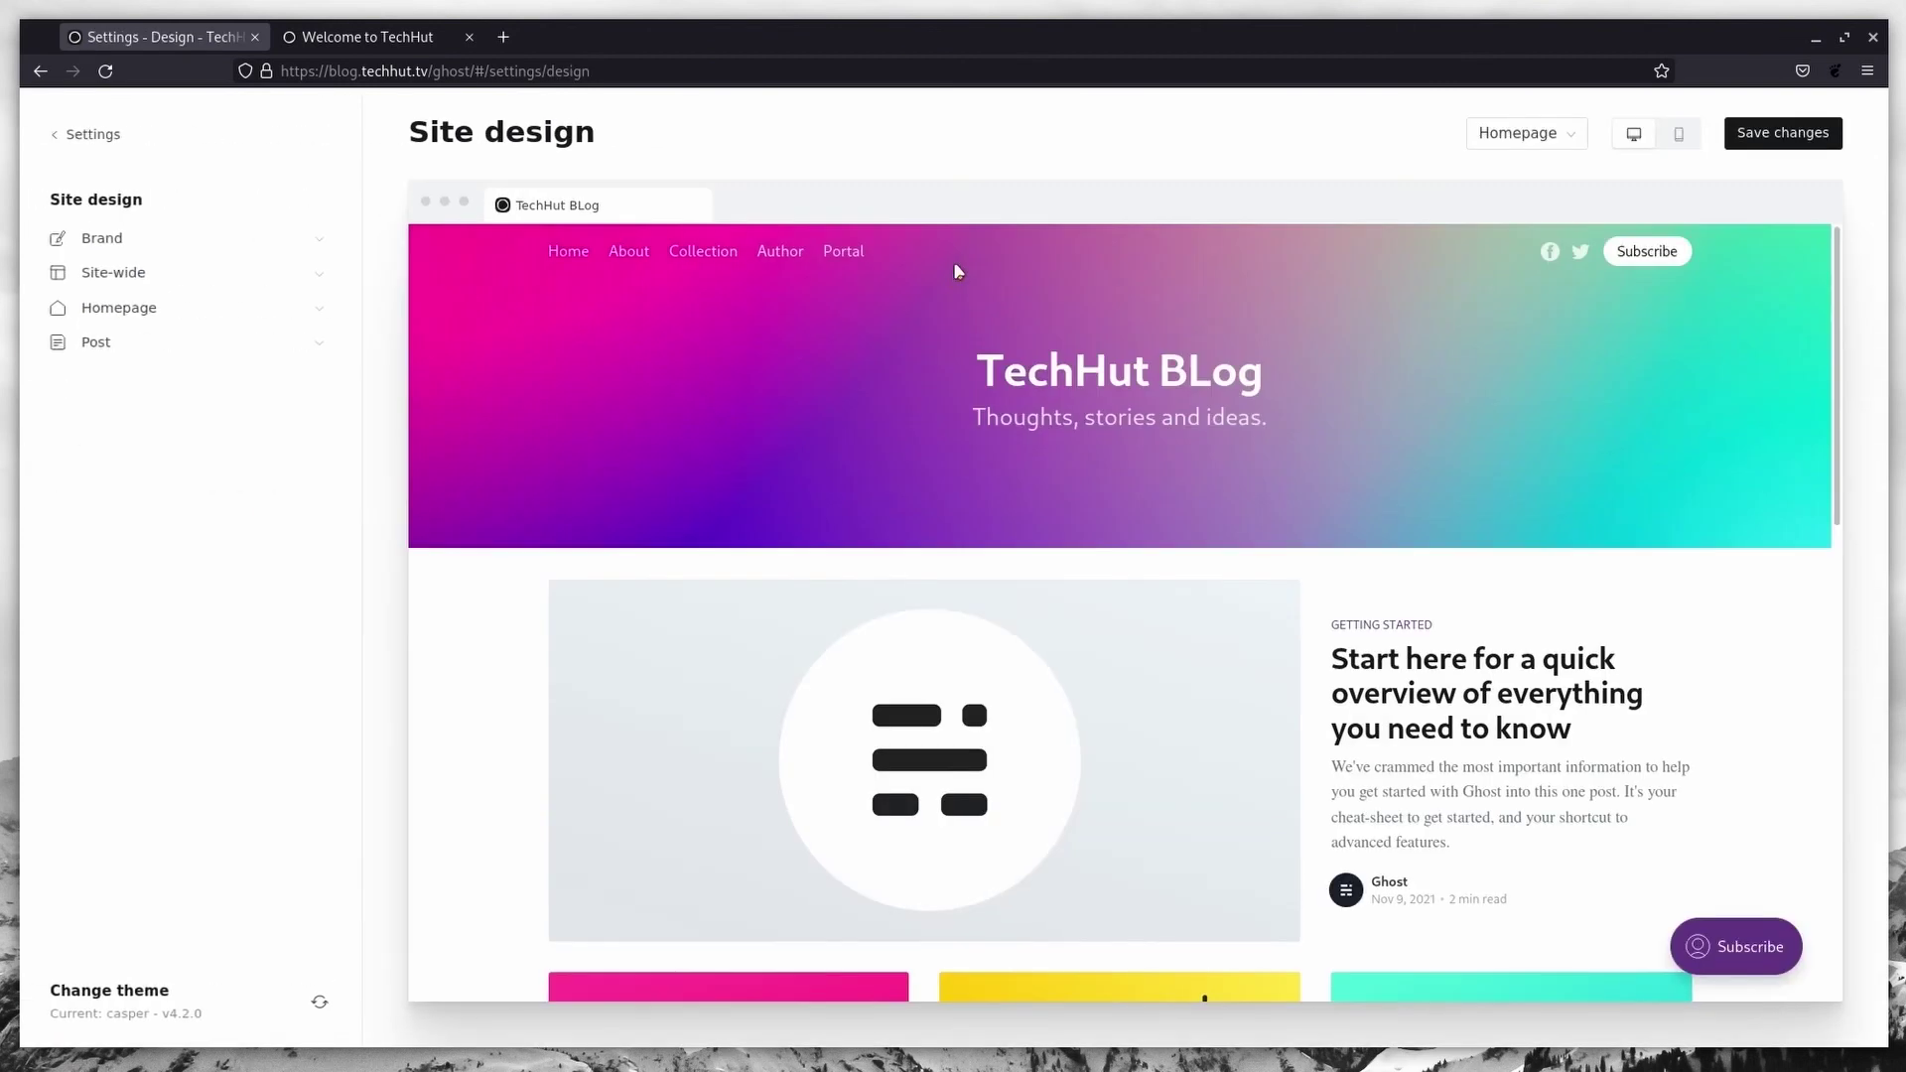
click(319, 247)
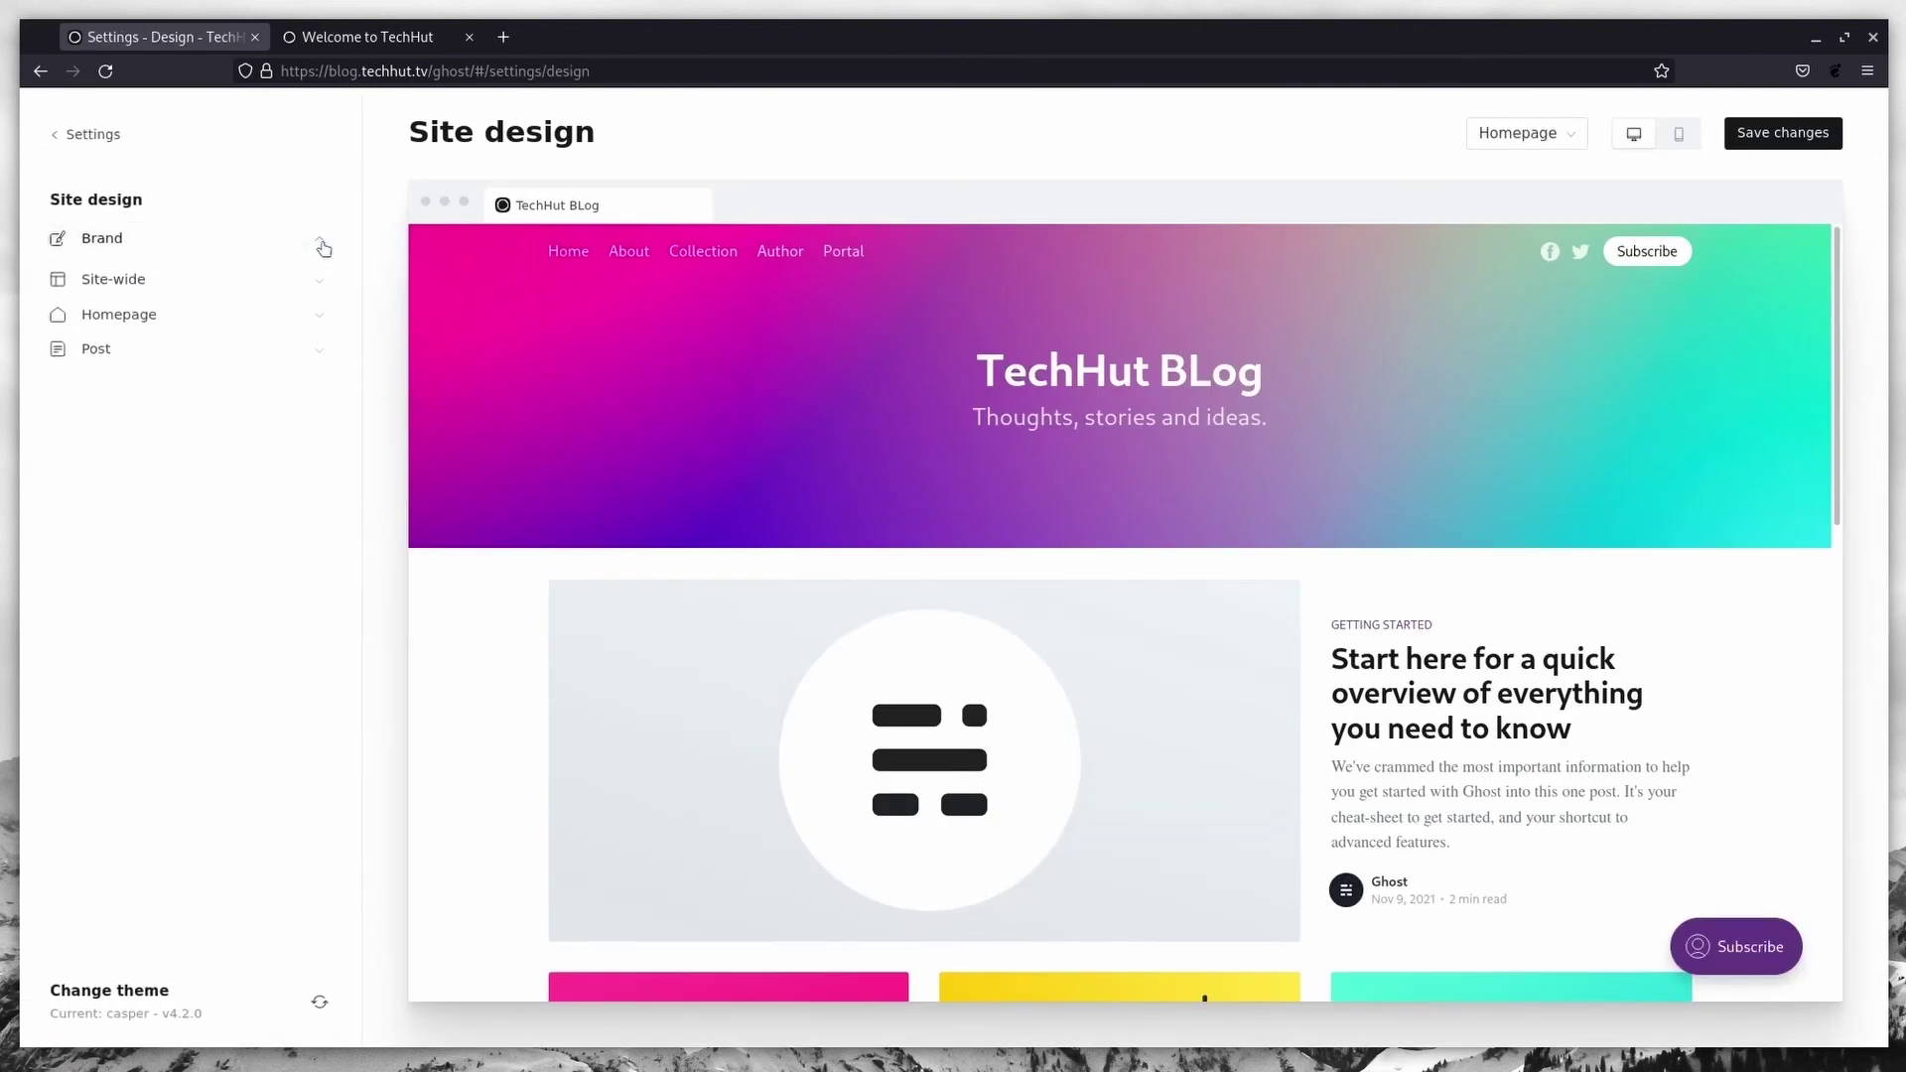
scroll(218, 625, down, 1)
scroll(238, 497, up, 1)
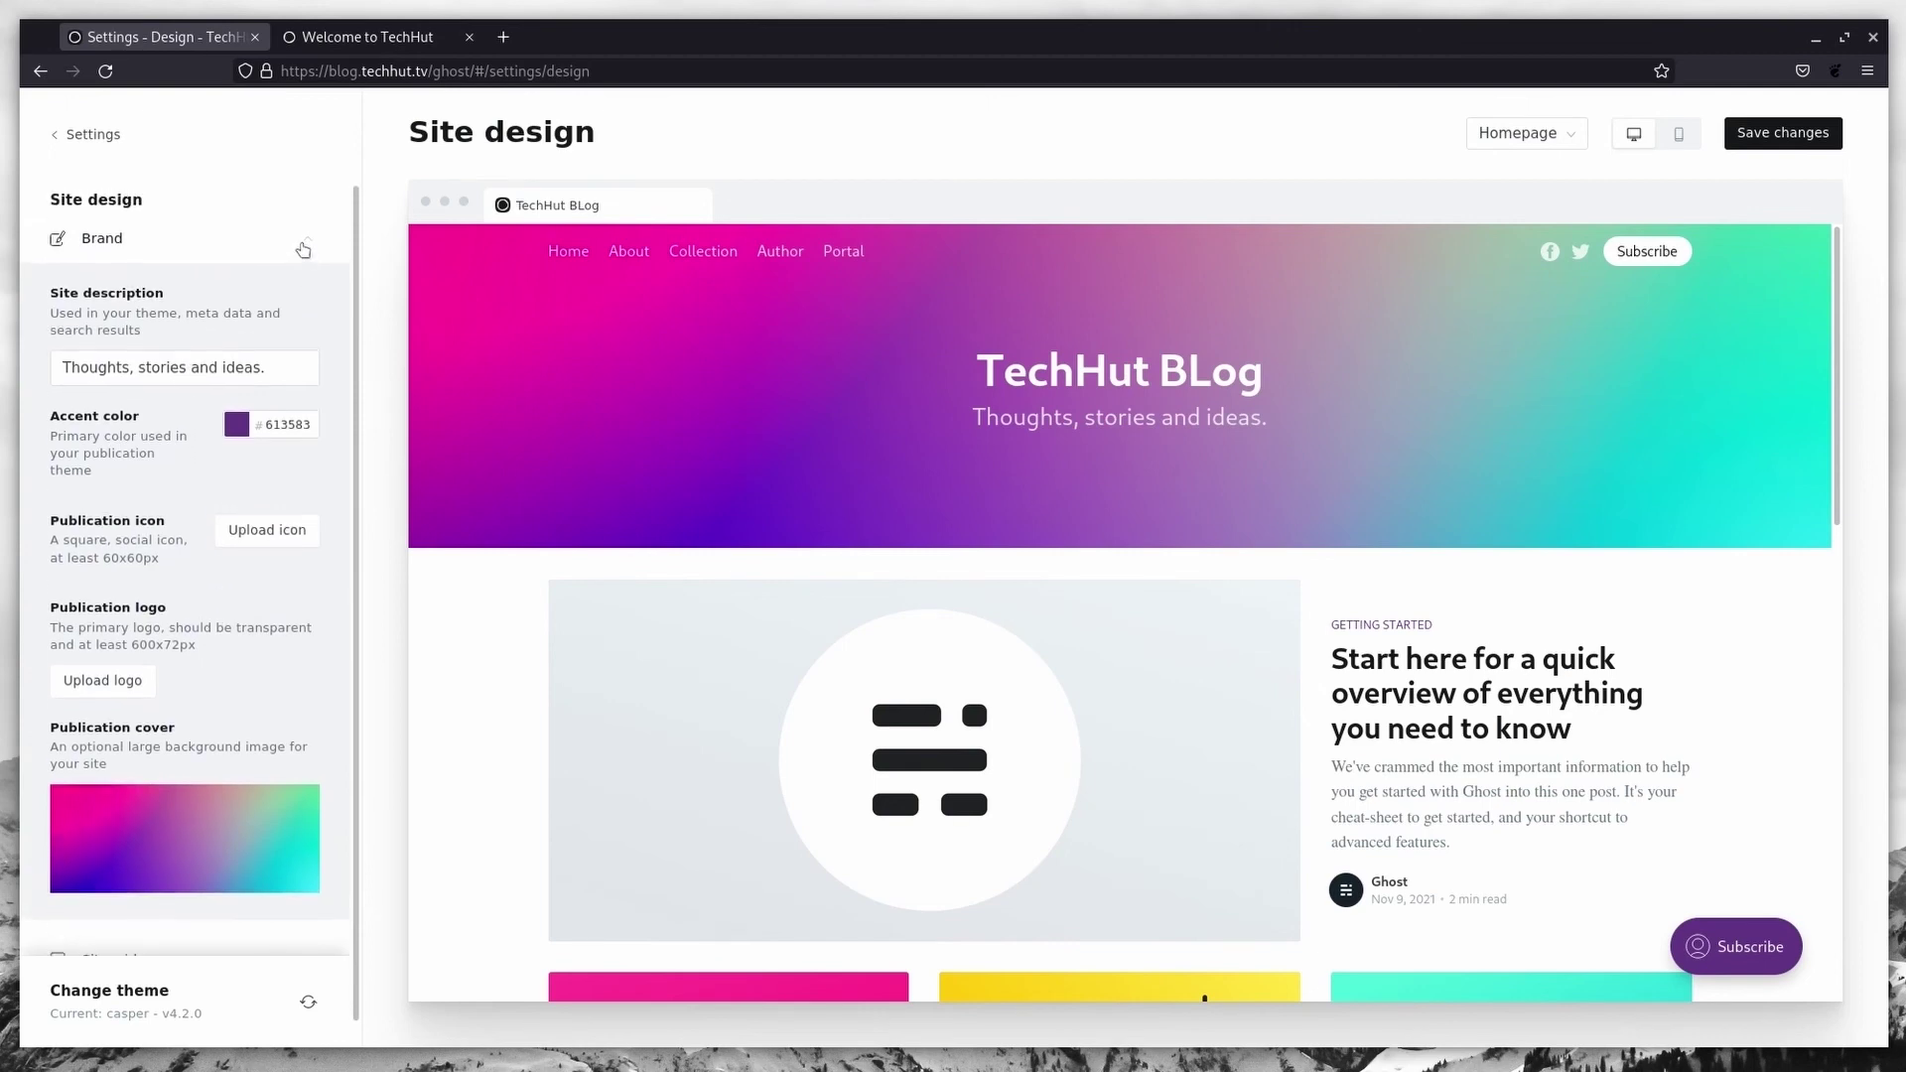
click(306, 235)
Step: Try a Large homepage cover with List feed layout, then leave discarding the changes
click(163, 399)
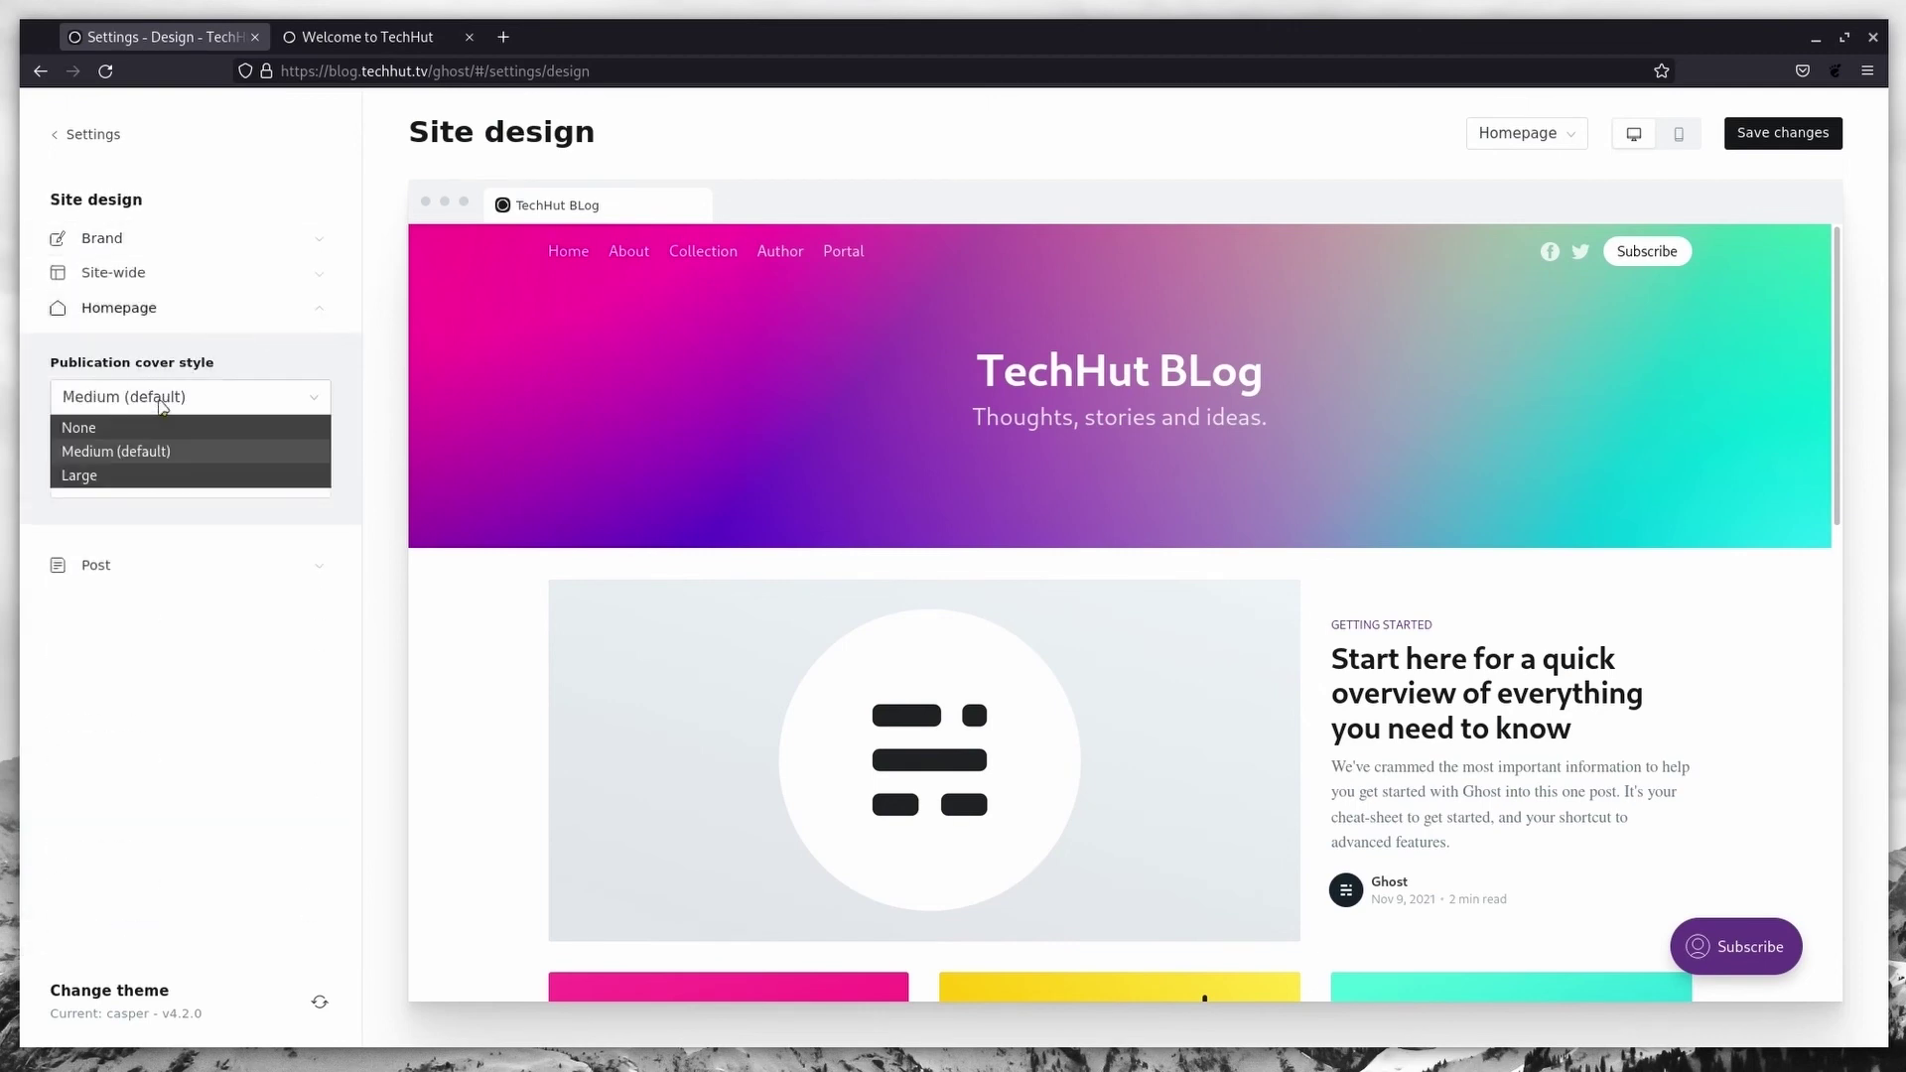
click(161, 477)
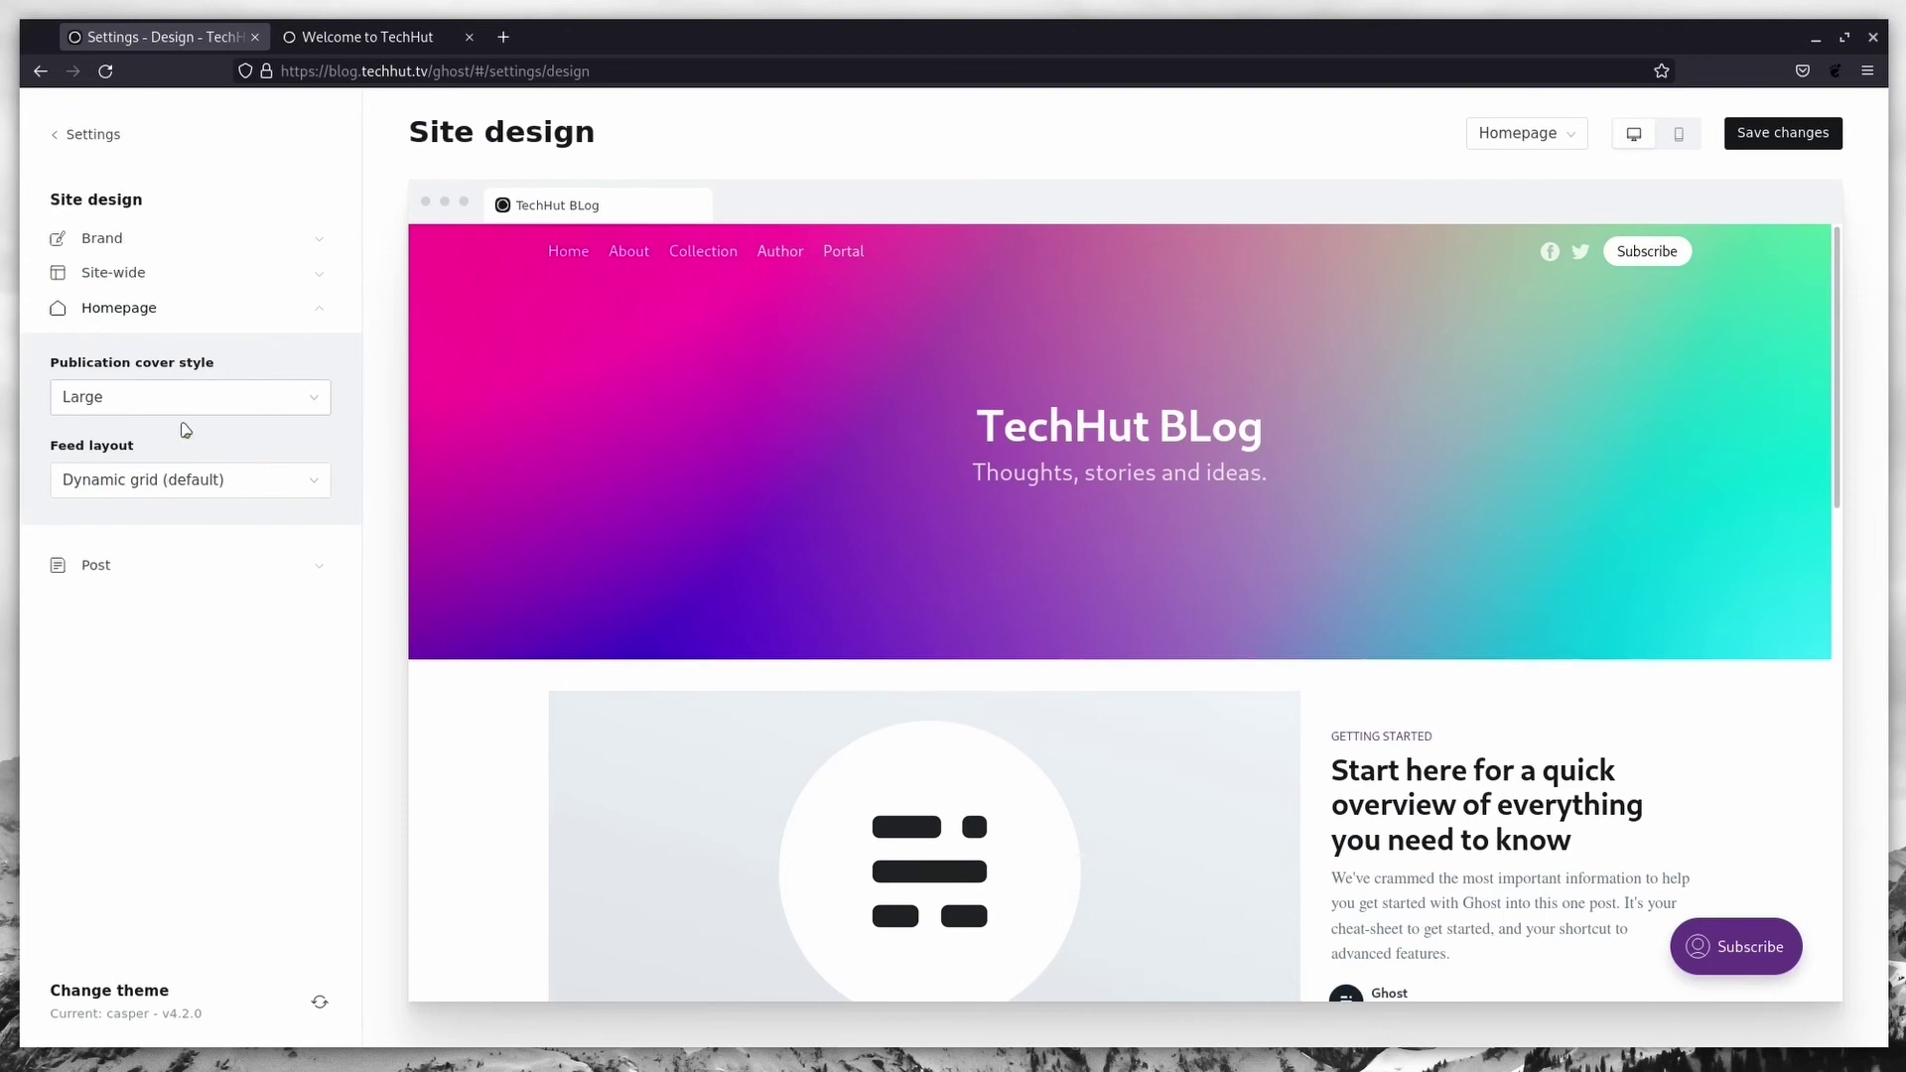
click(318, 486)
click(170, 558)
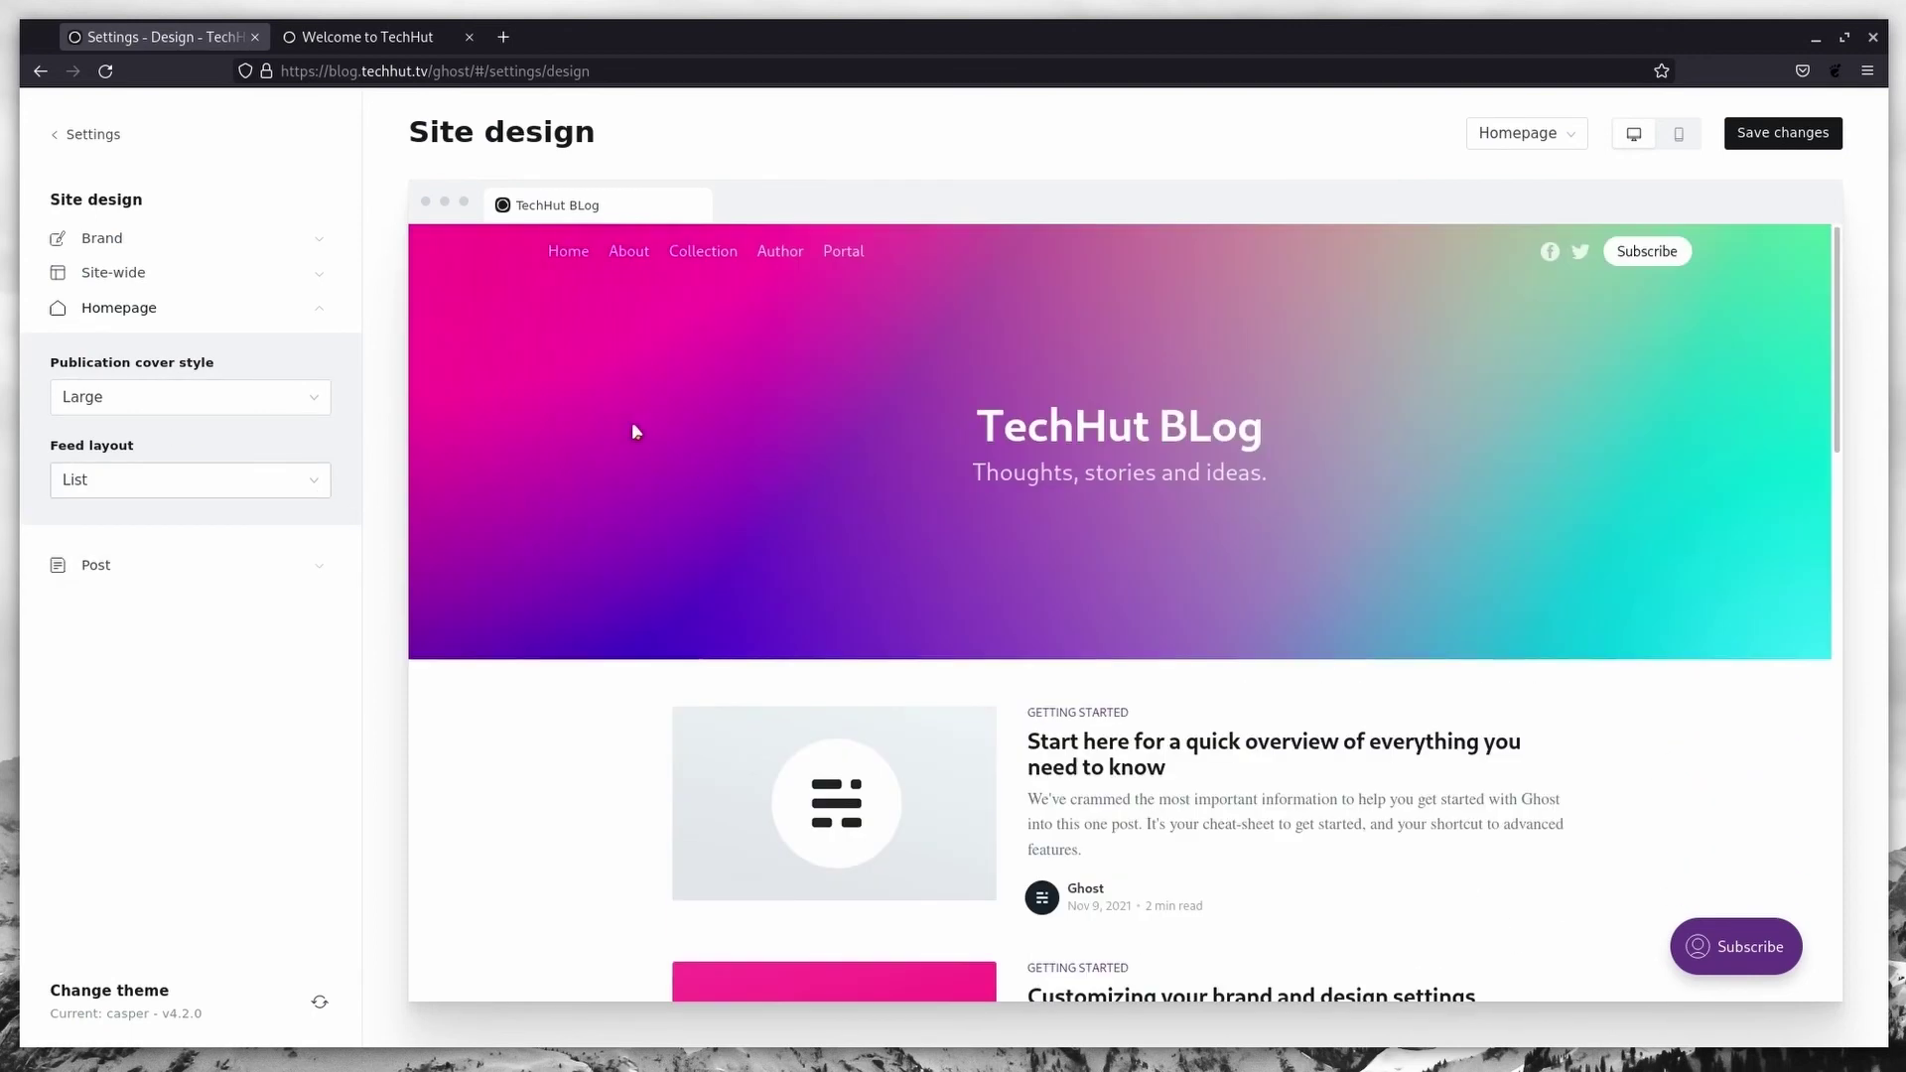
click(94, 136)
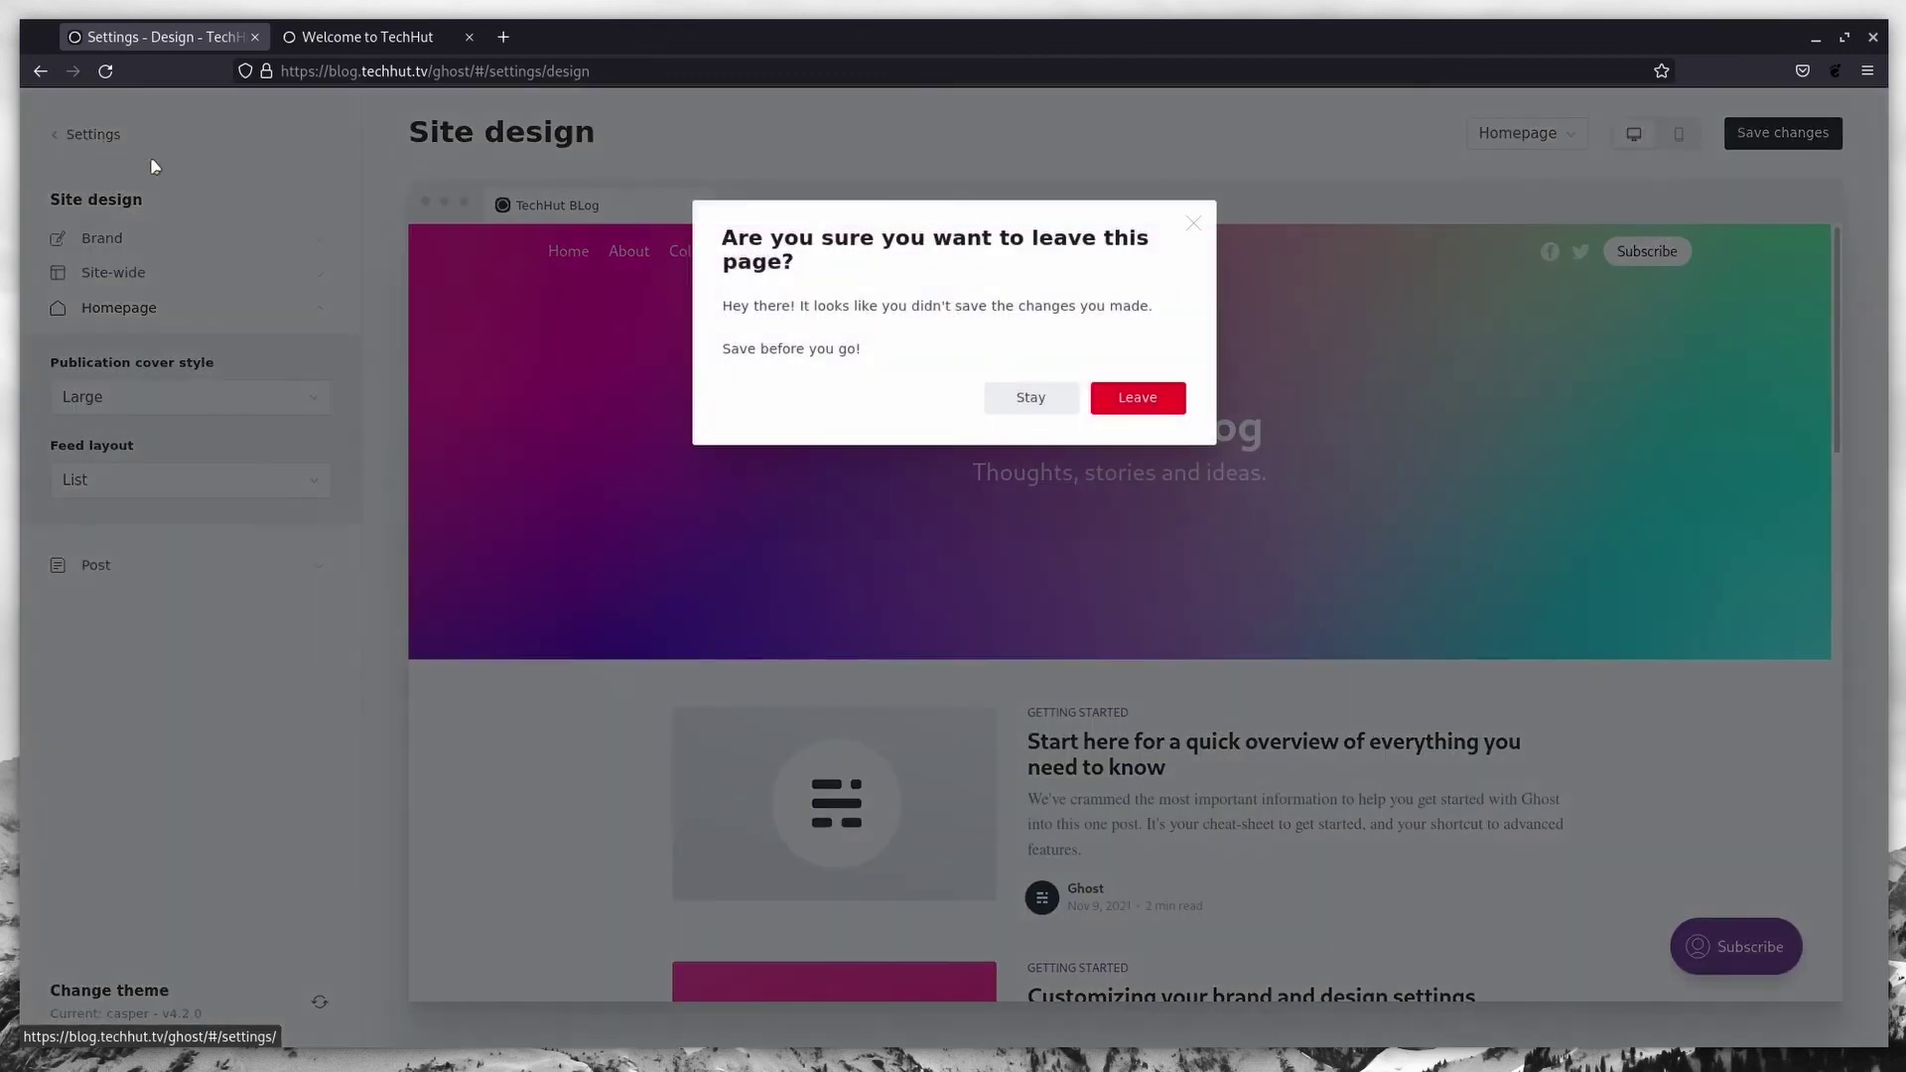
click(1137, 398)
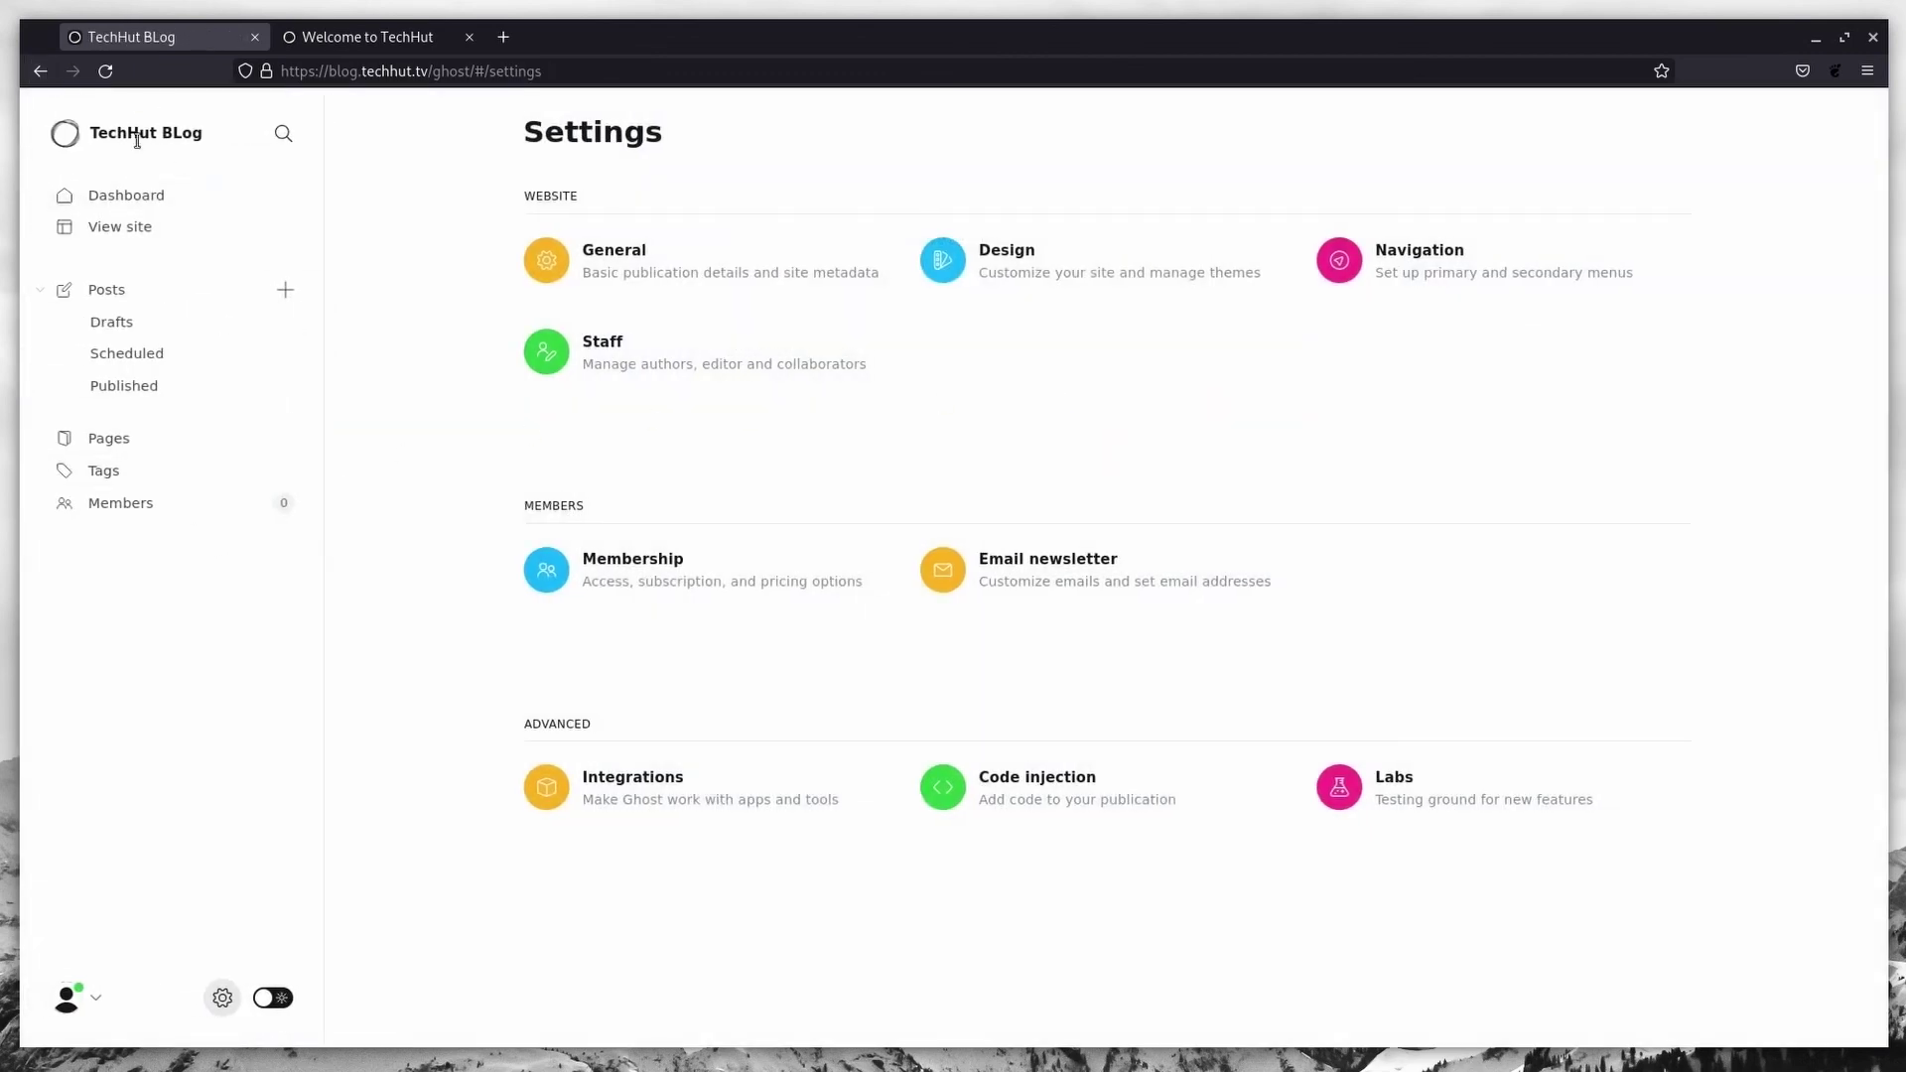